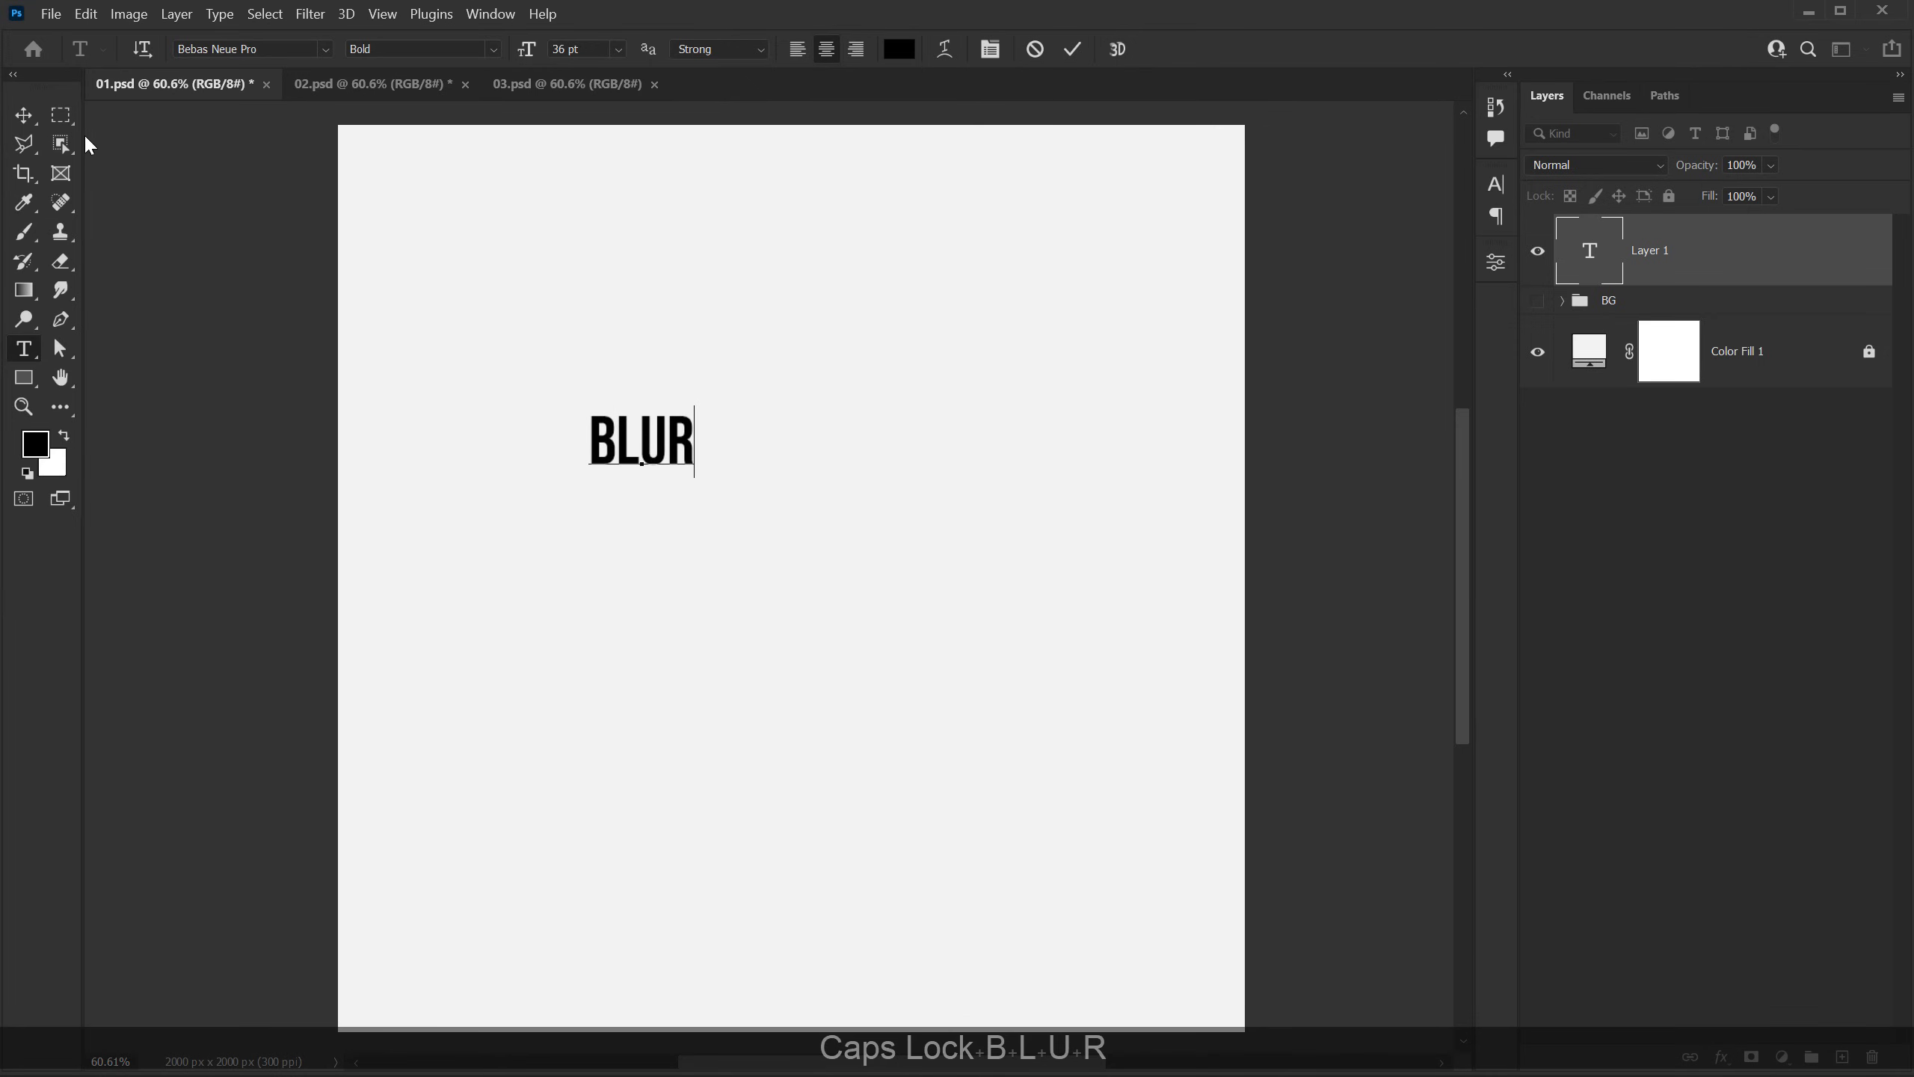
Step: Commit the BLUR text, scale it up to about 411%, and move it to the middle of the canvas
left_click(24, 114)
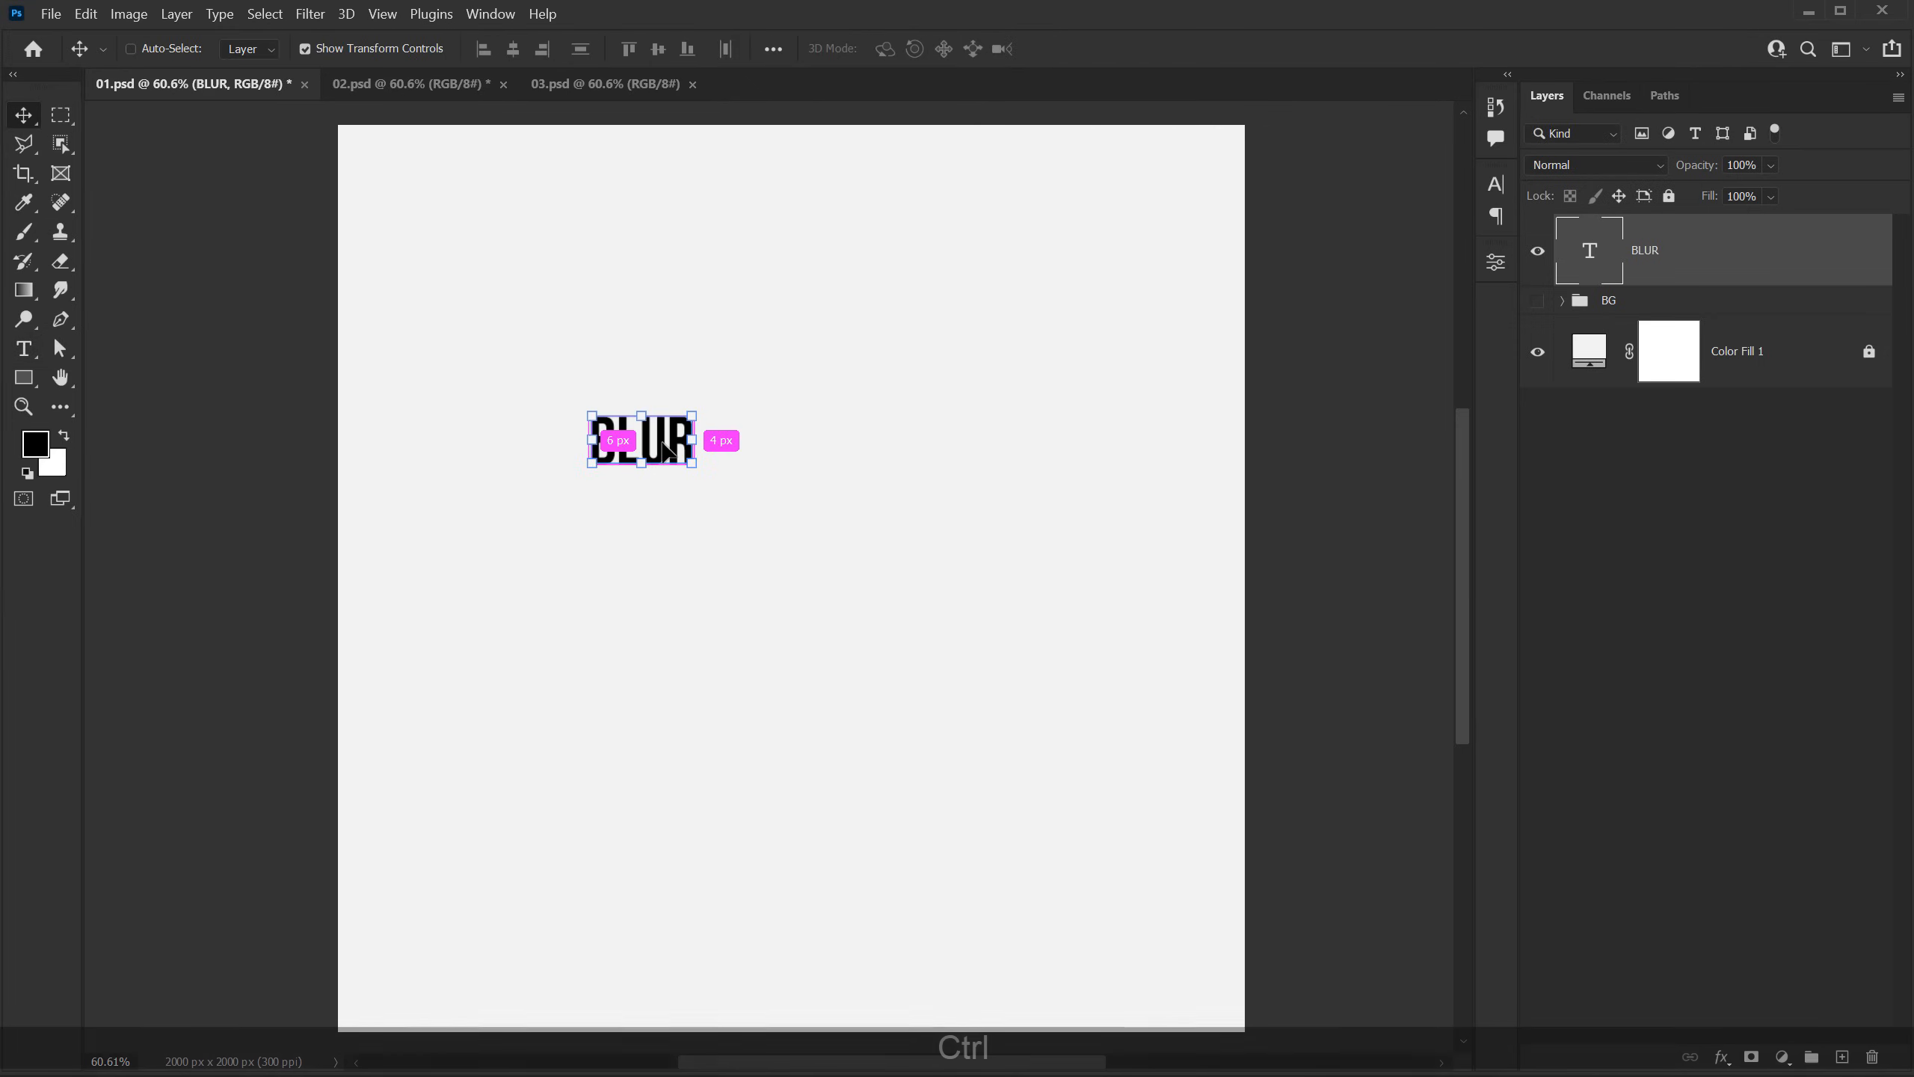
key("ctrl+t")
left_click_drag(697, 438, 1025, 456)
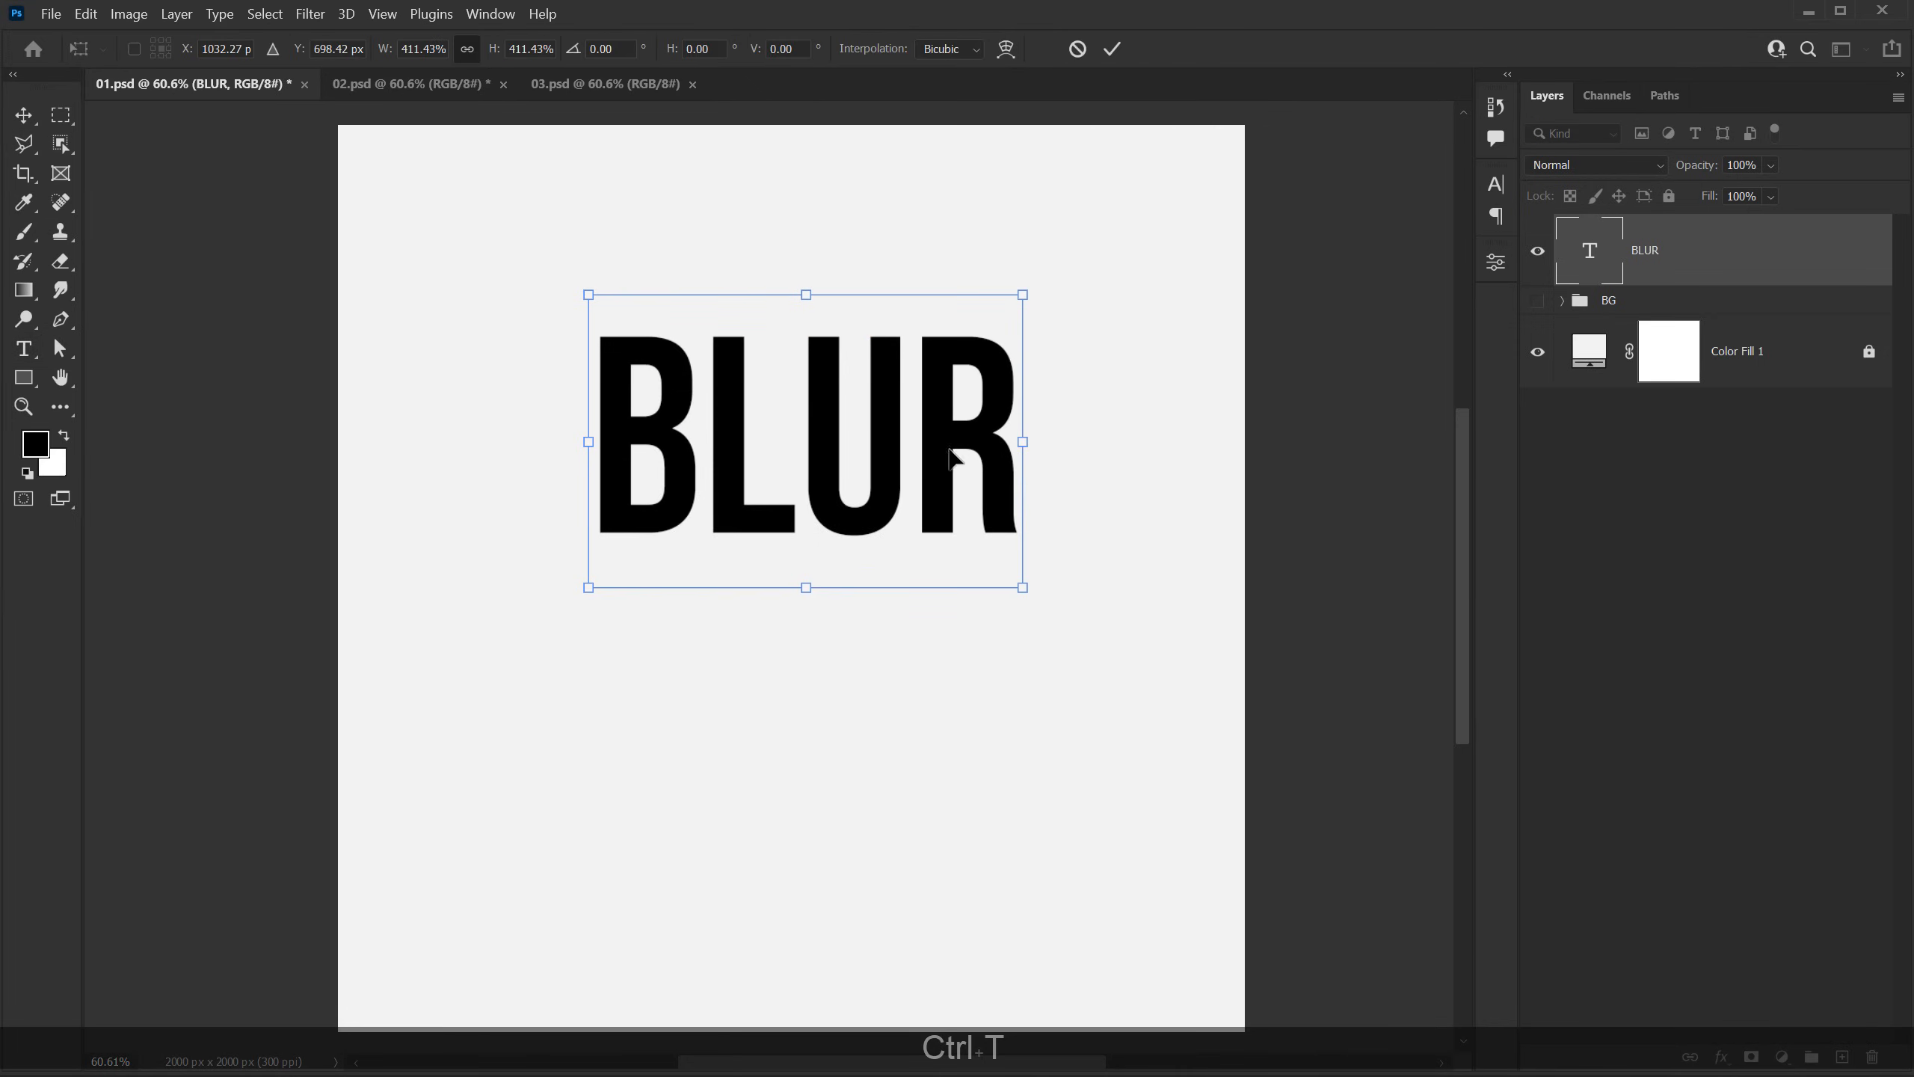
left_click_drag(889, 443, 876, 534)
key("Return")
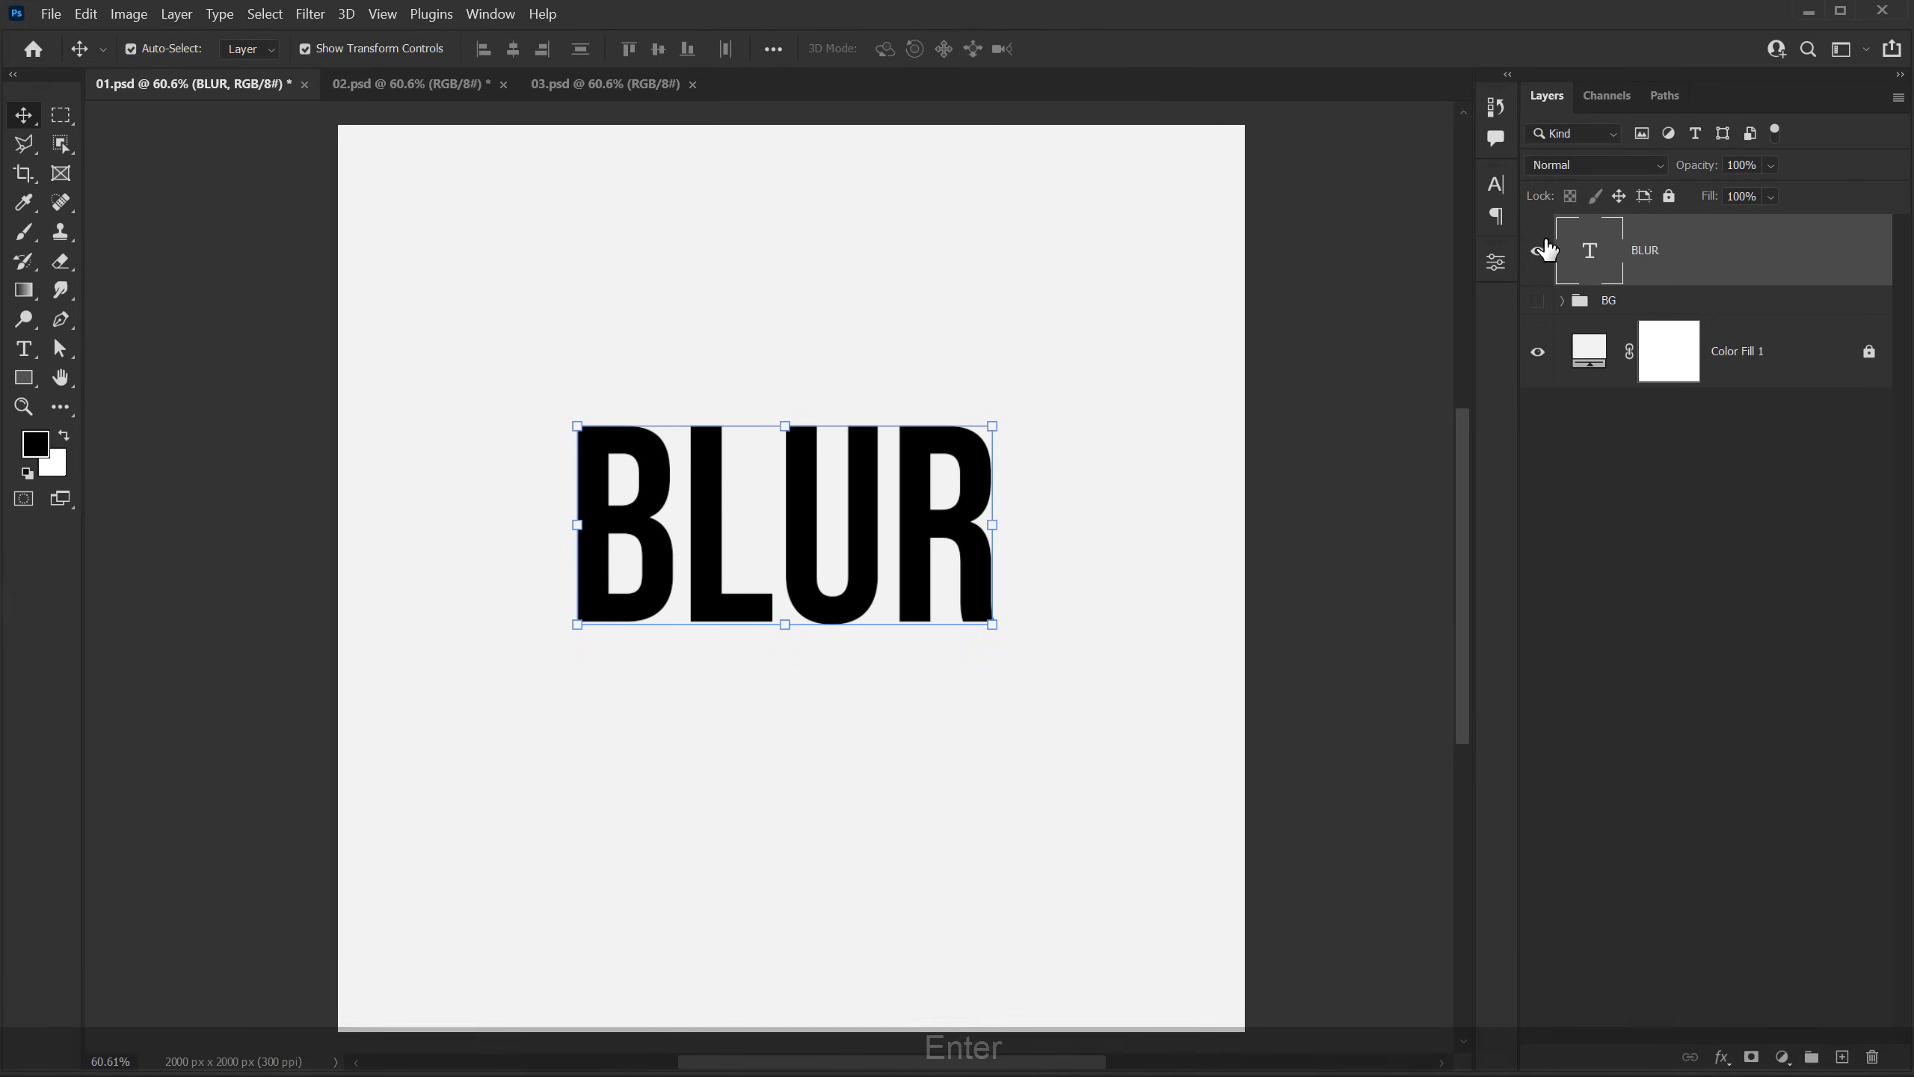
Step: Change the font of the BLUR text to Integral CF Medium
left_click(1496, 183)
left_click(1331, 217)
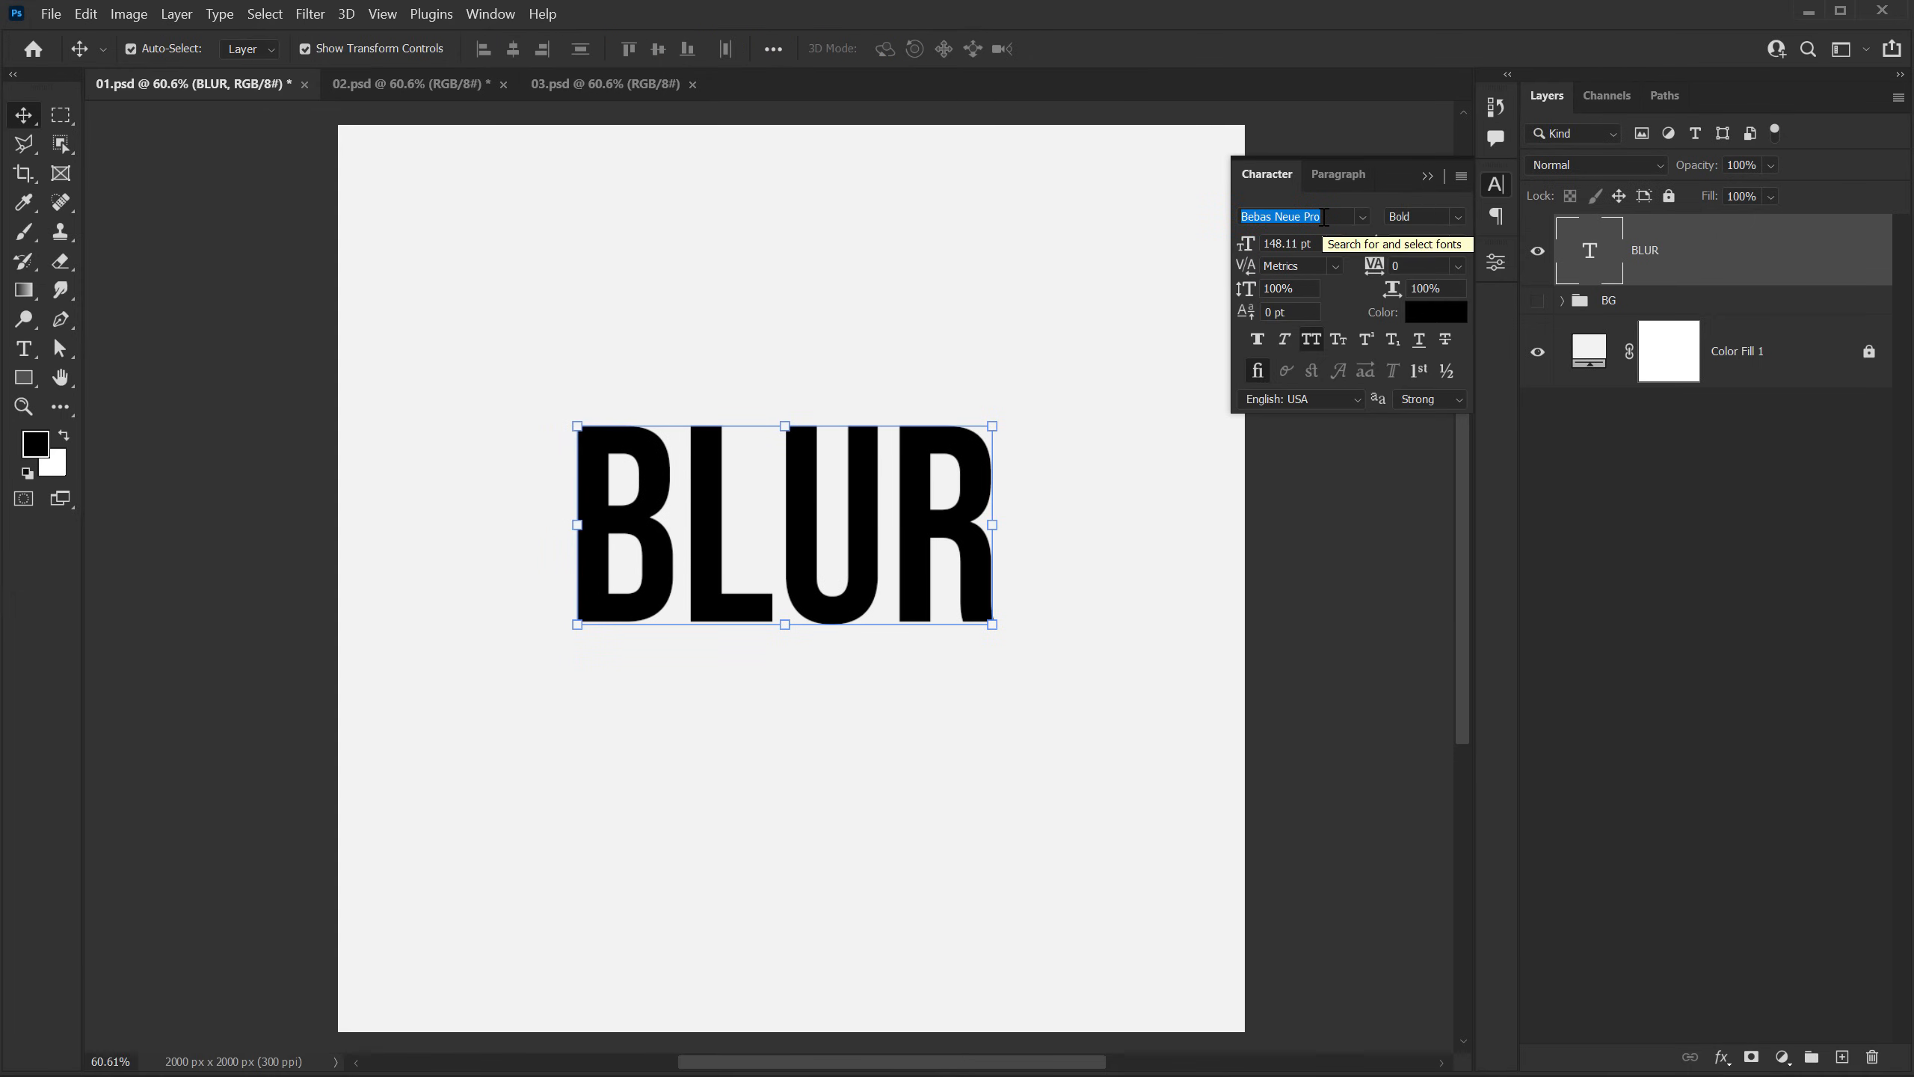
type("INTE")
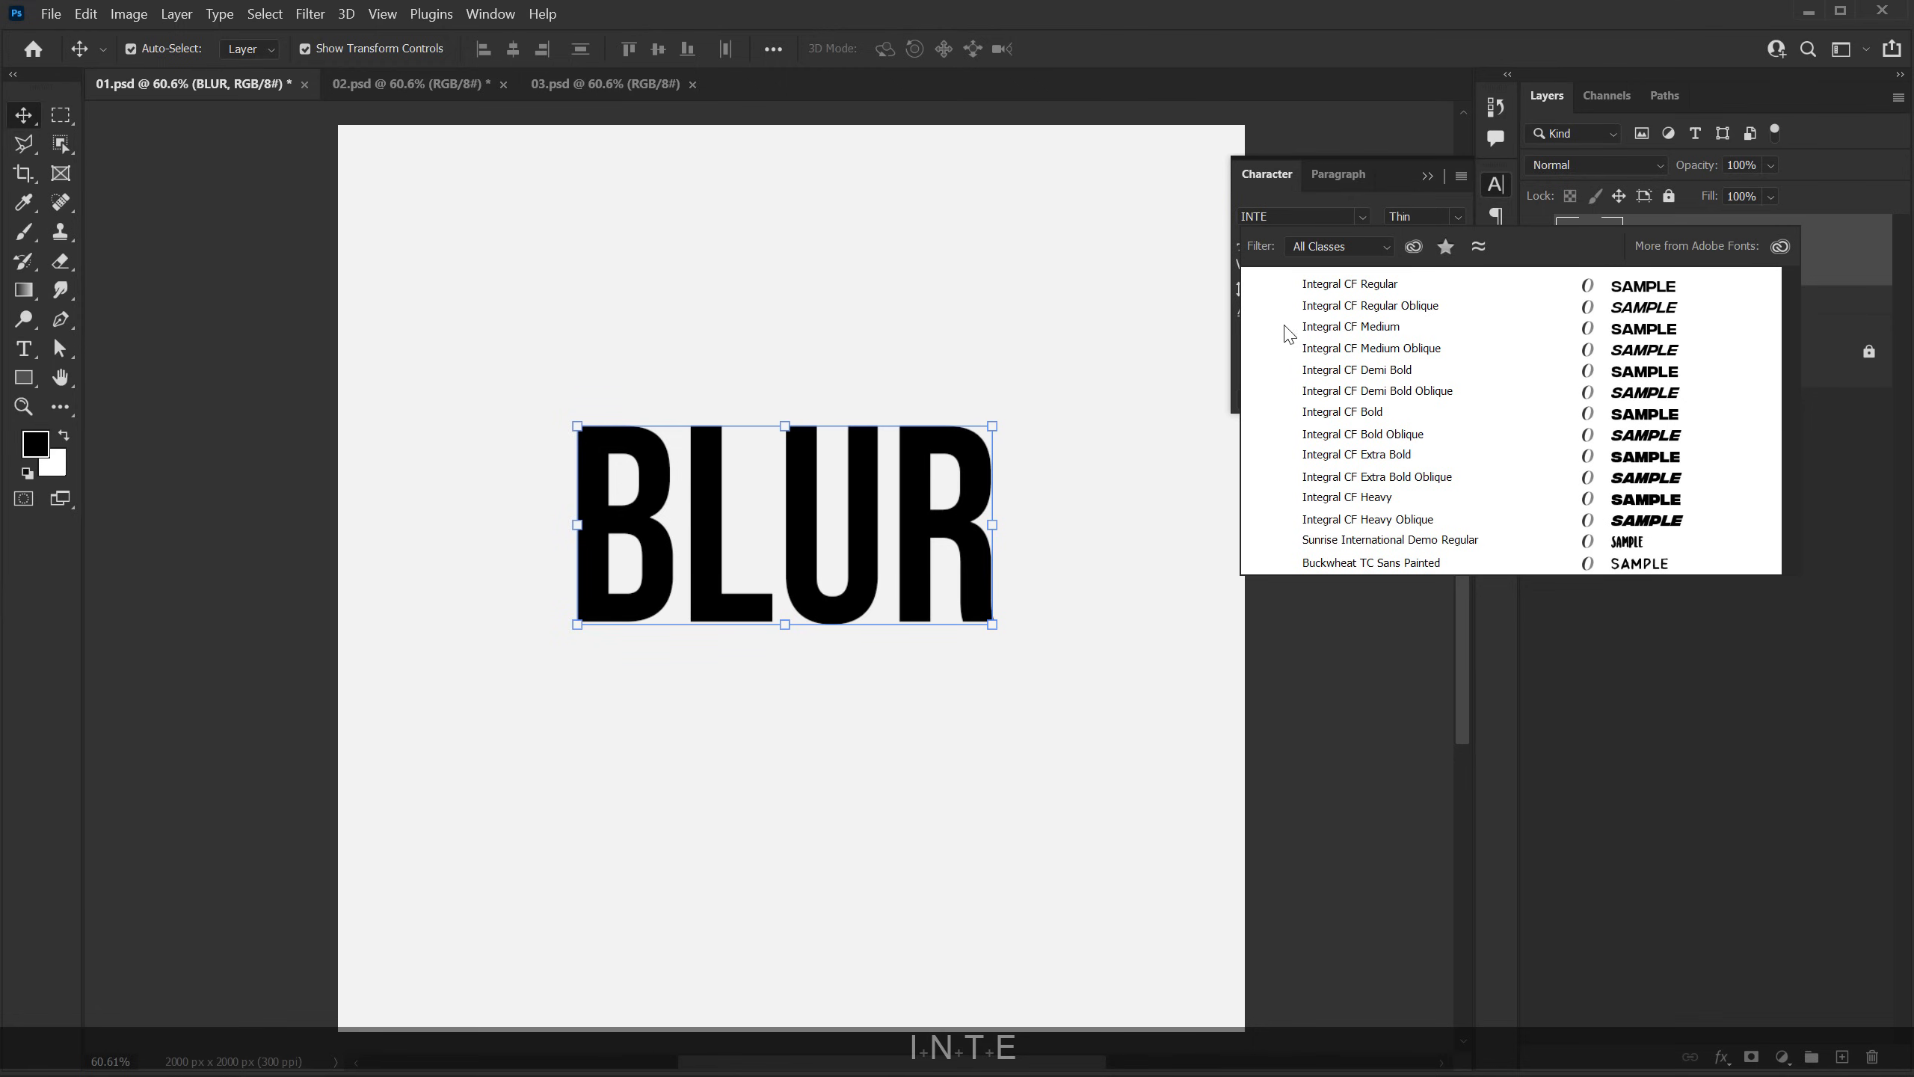
left_click(1286, 327)
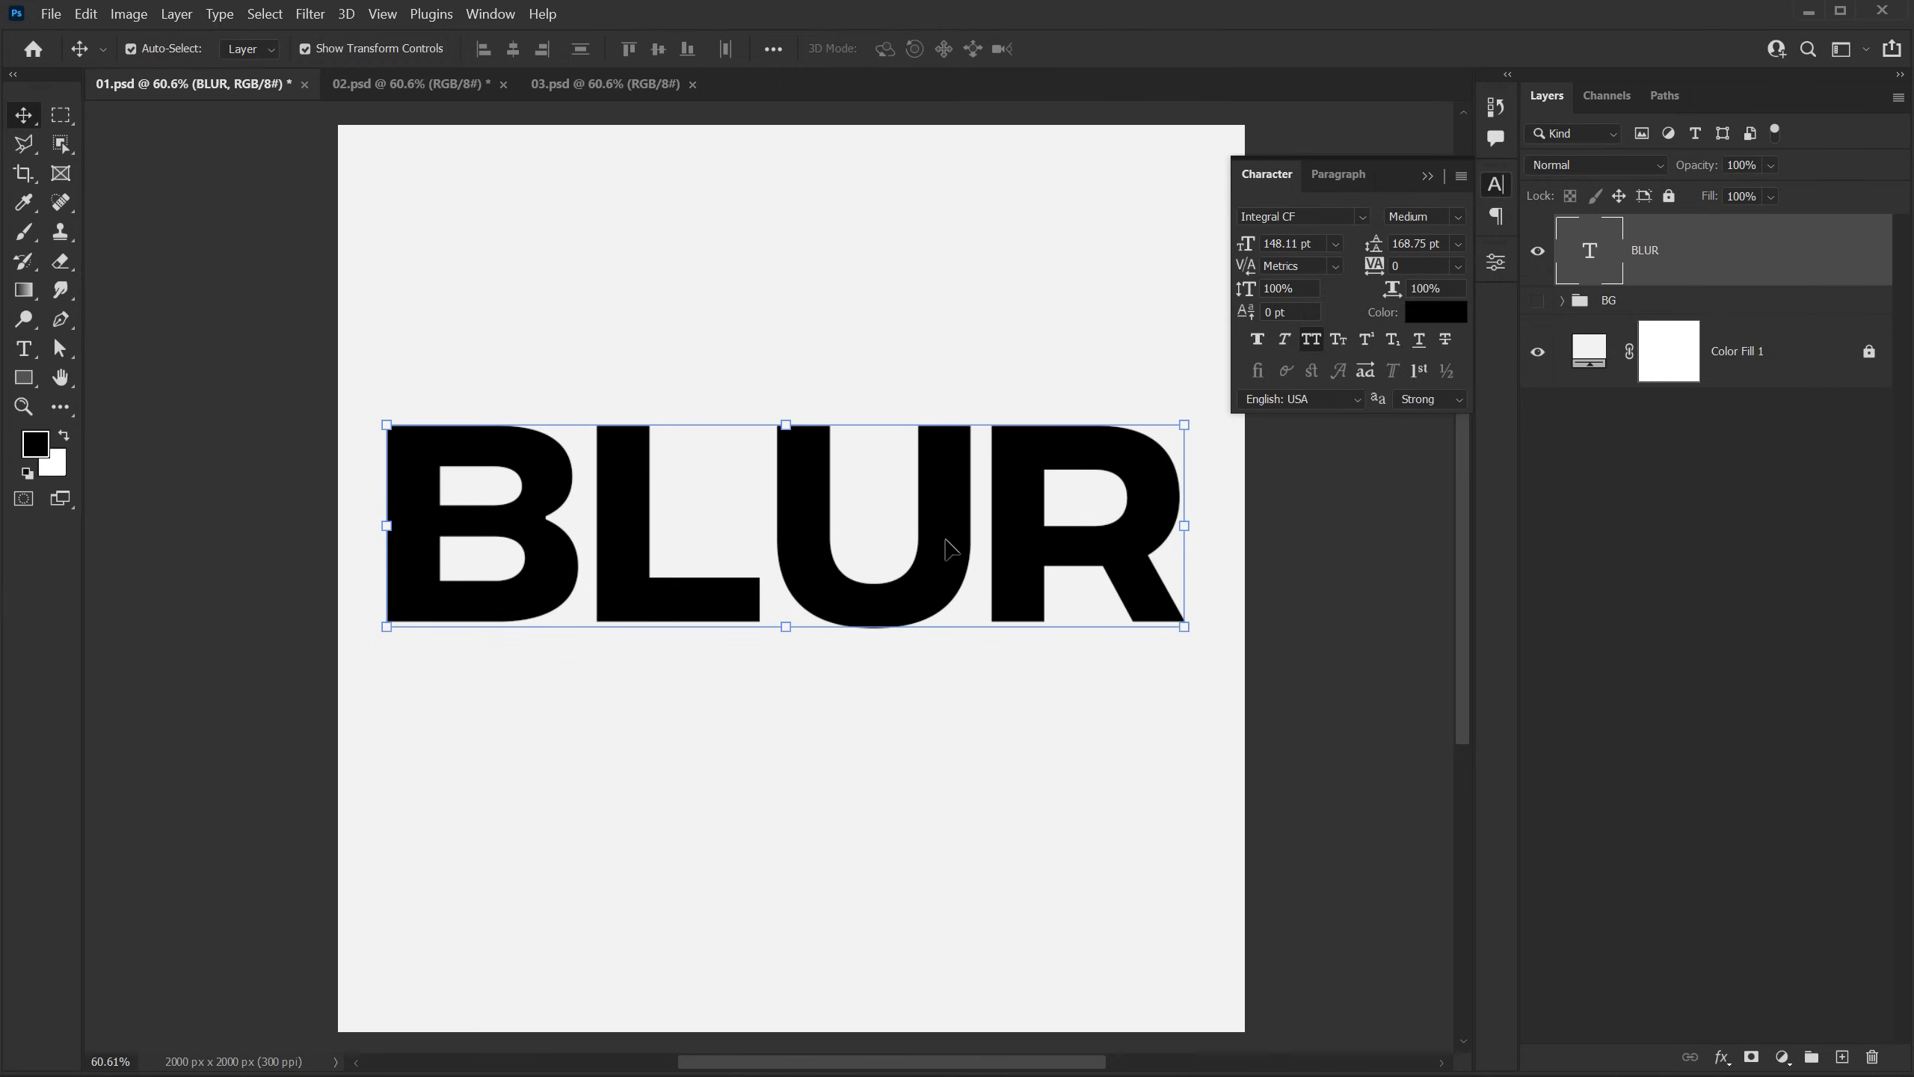
Step: Reposition the BLUR text and scale it down to about 72% so it sits centrally with wide margins
left_click_drag(951, 548, 963, 573)
key("ctrl+t")
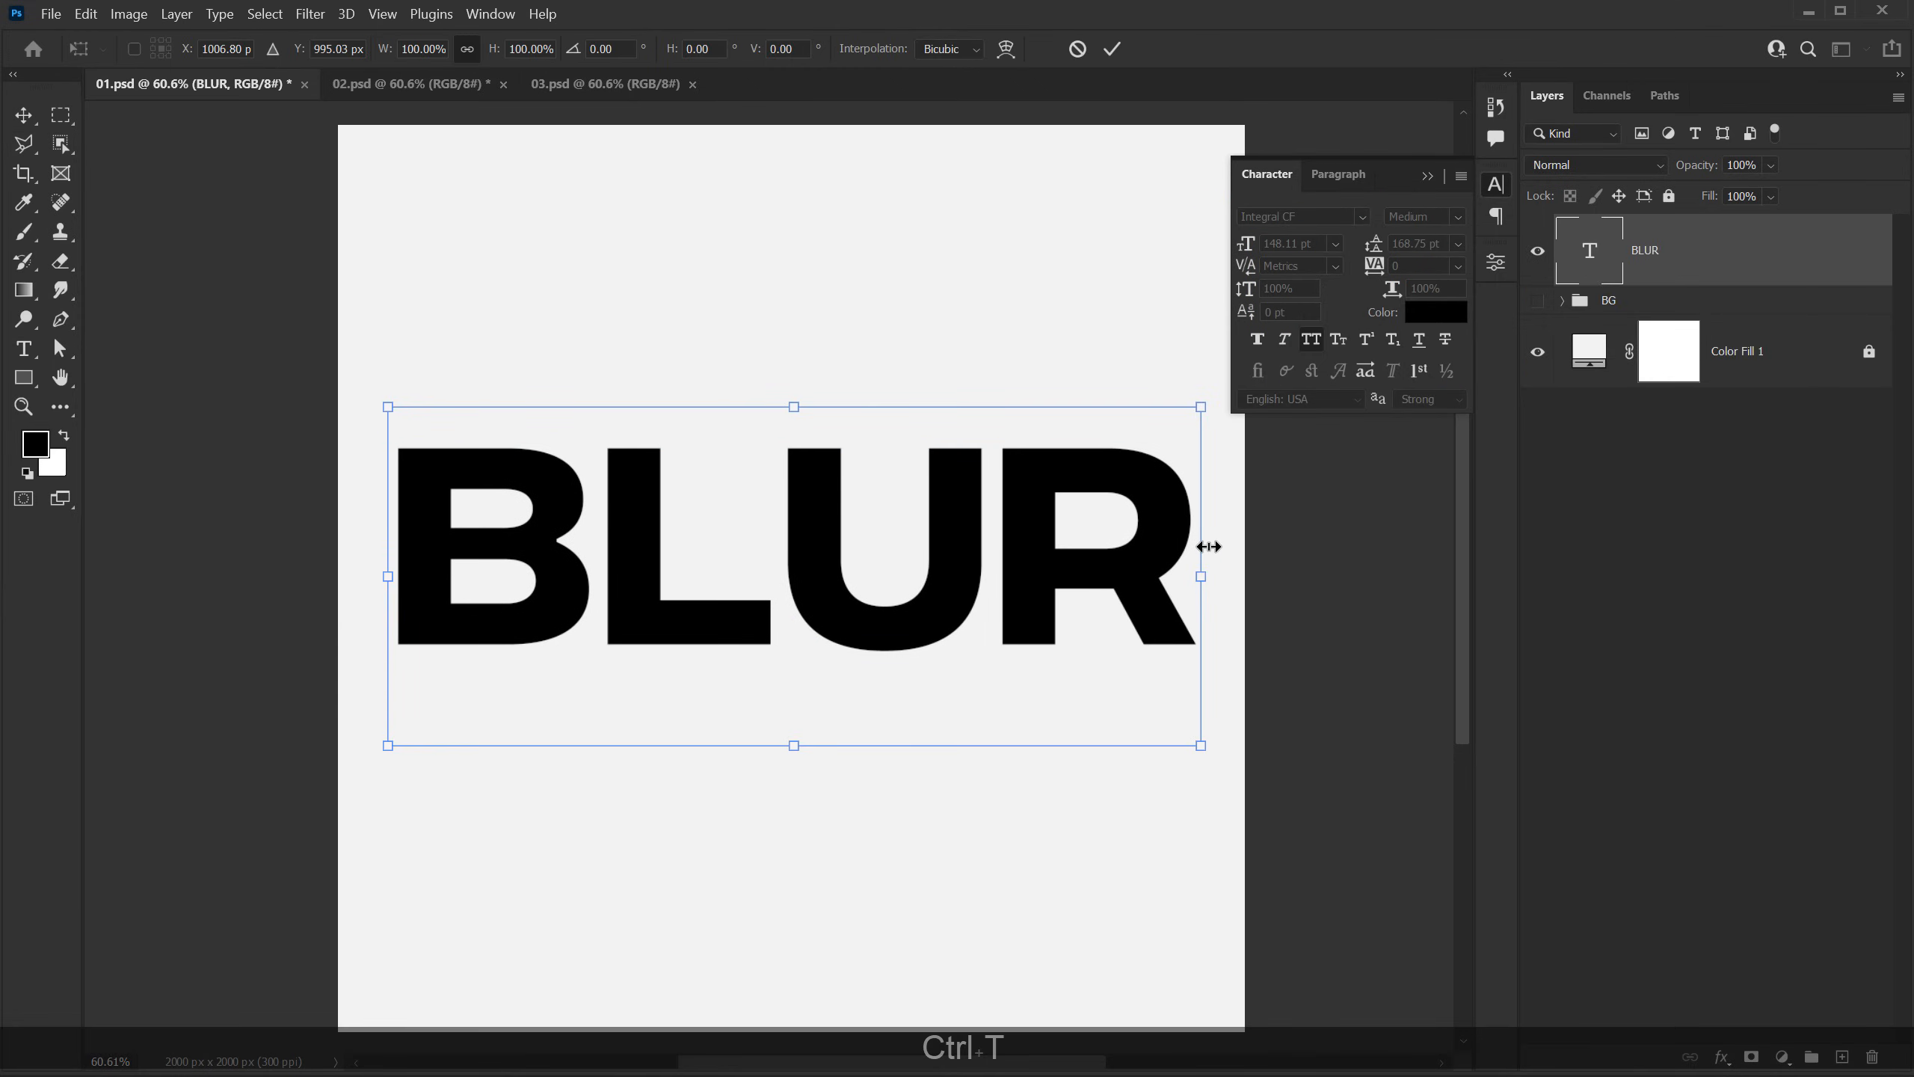
left_click_drag(1204, 576, 980, 587)
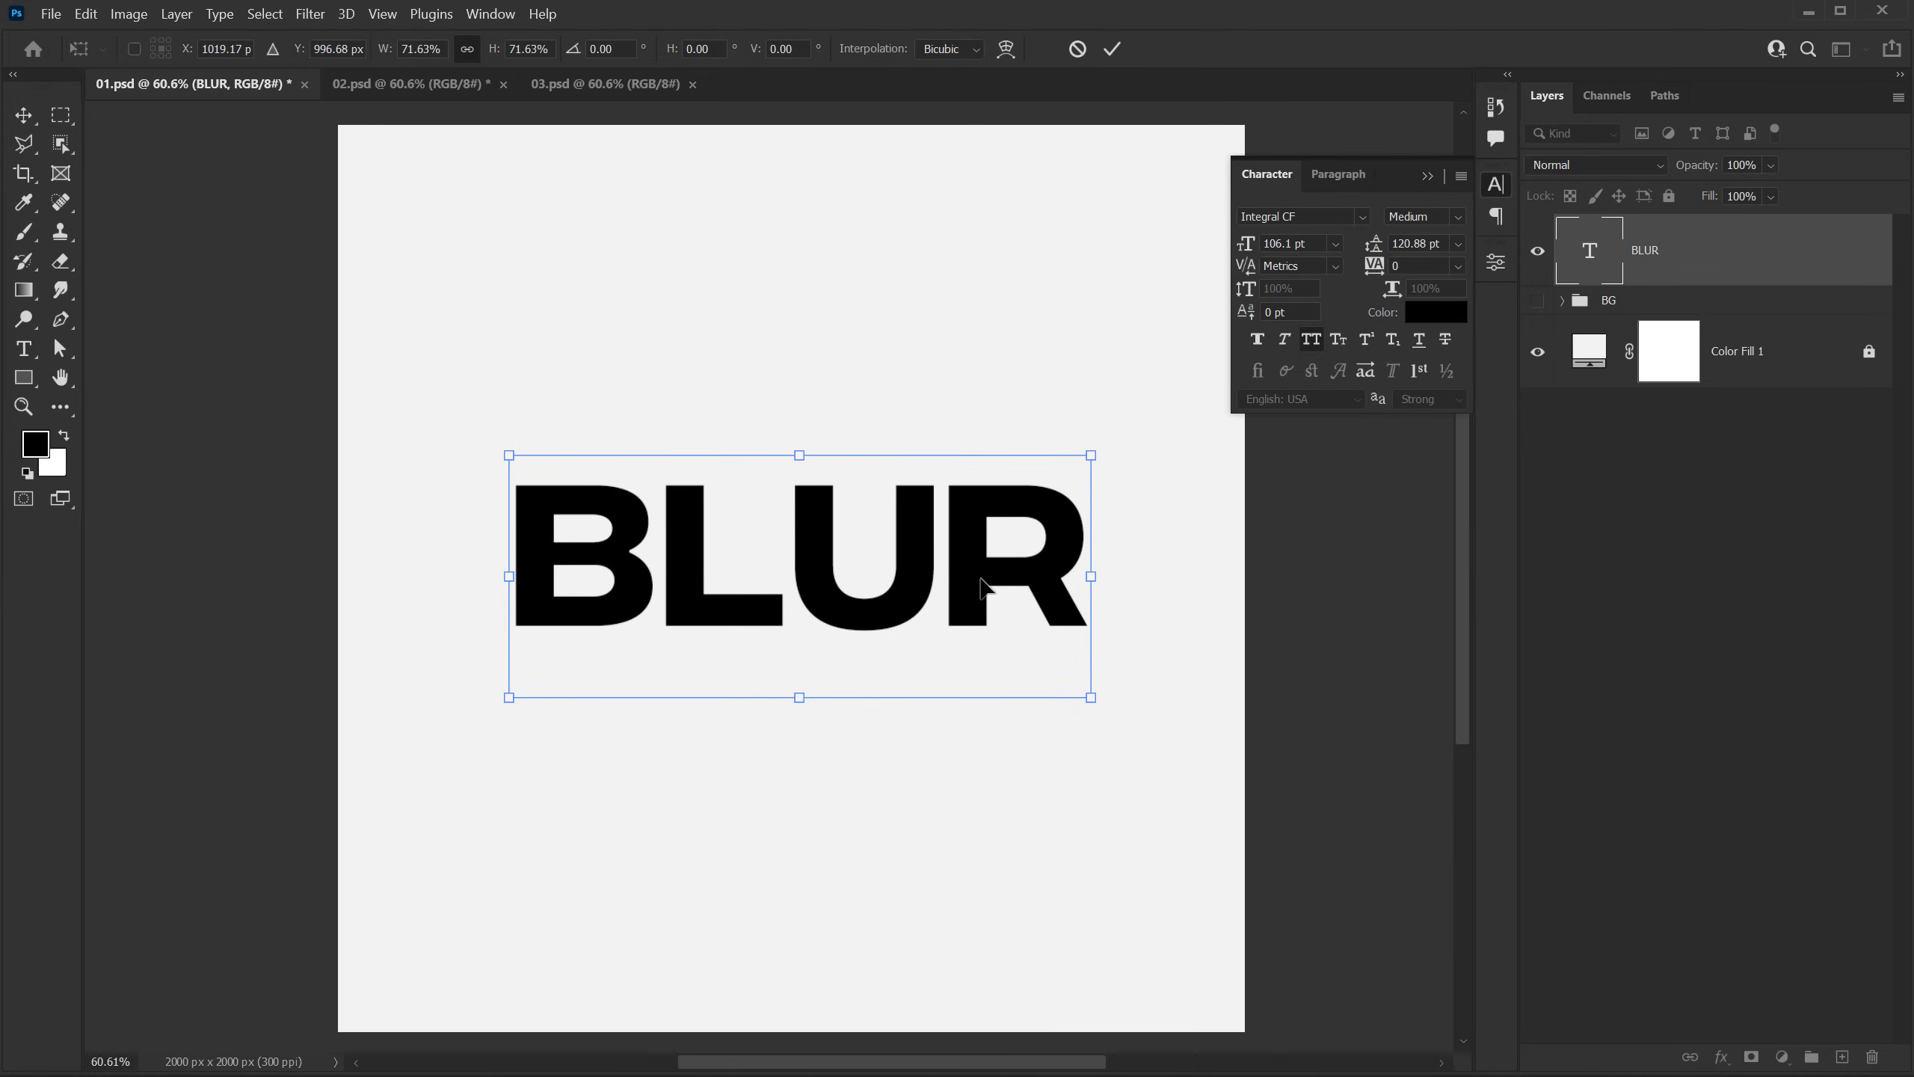
key("Return")
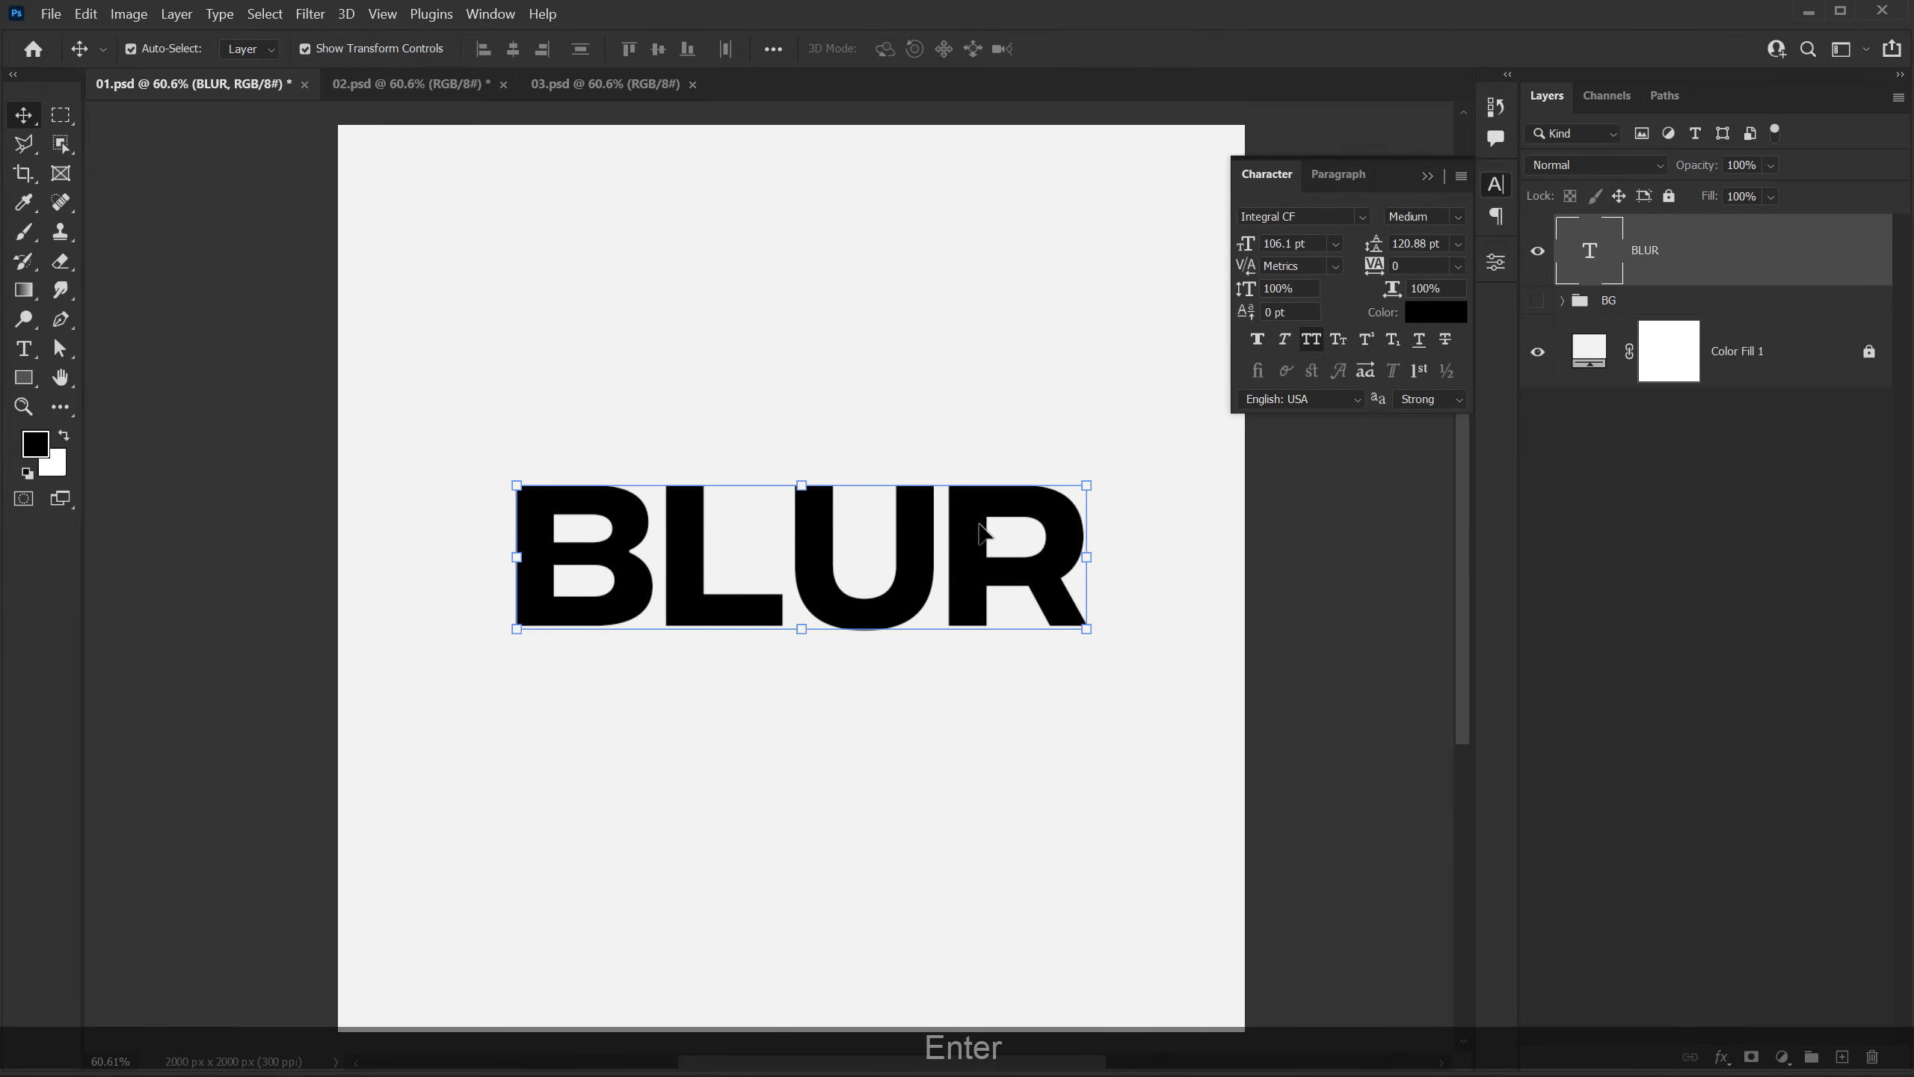
Step: Set the BLUR text's font style to Demi Bold and nudge the word back to the canvas centre
left_click(1457, 216)
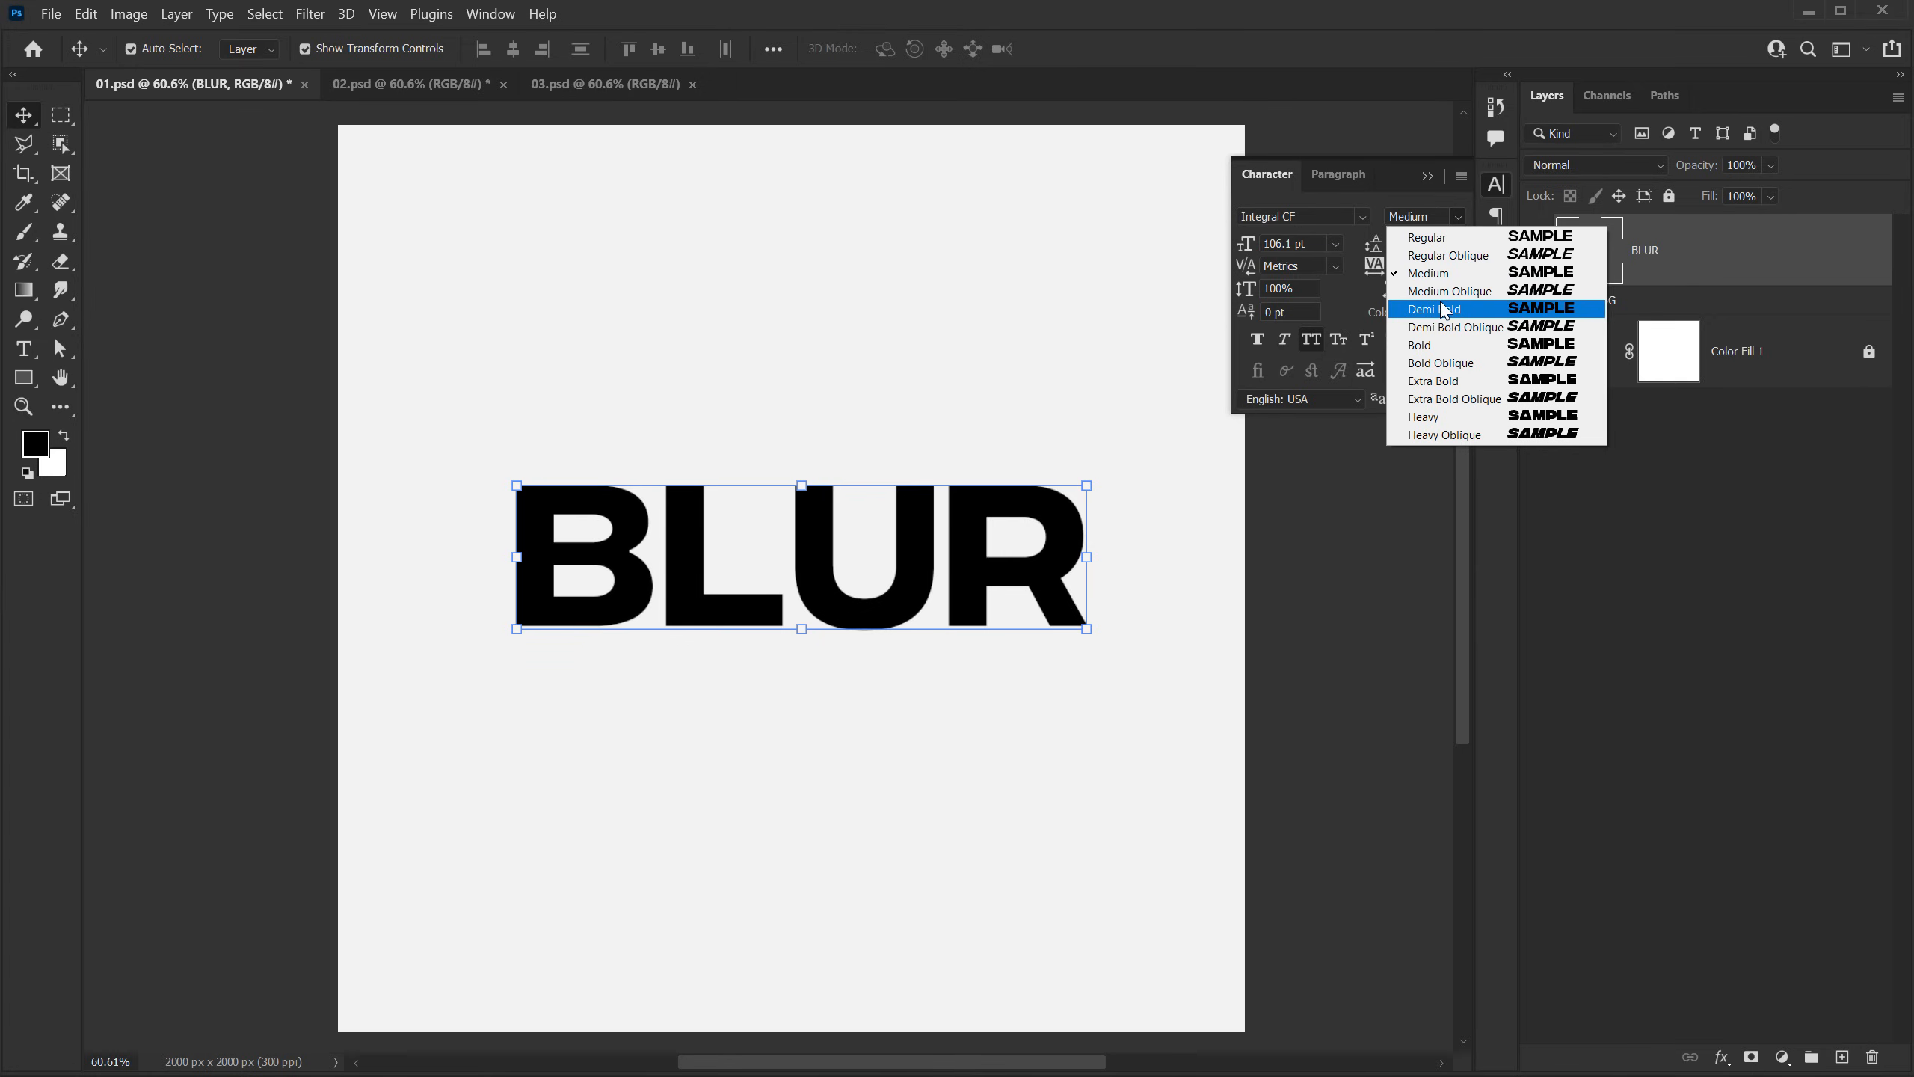
left_click(1439, 308)
left_click_drag(946, 536, 935, 541)
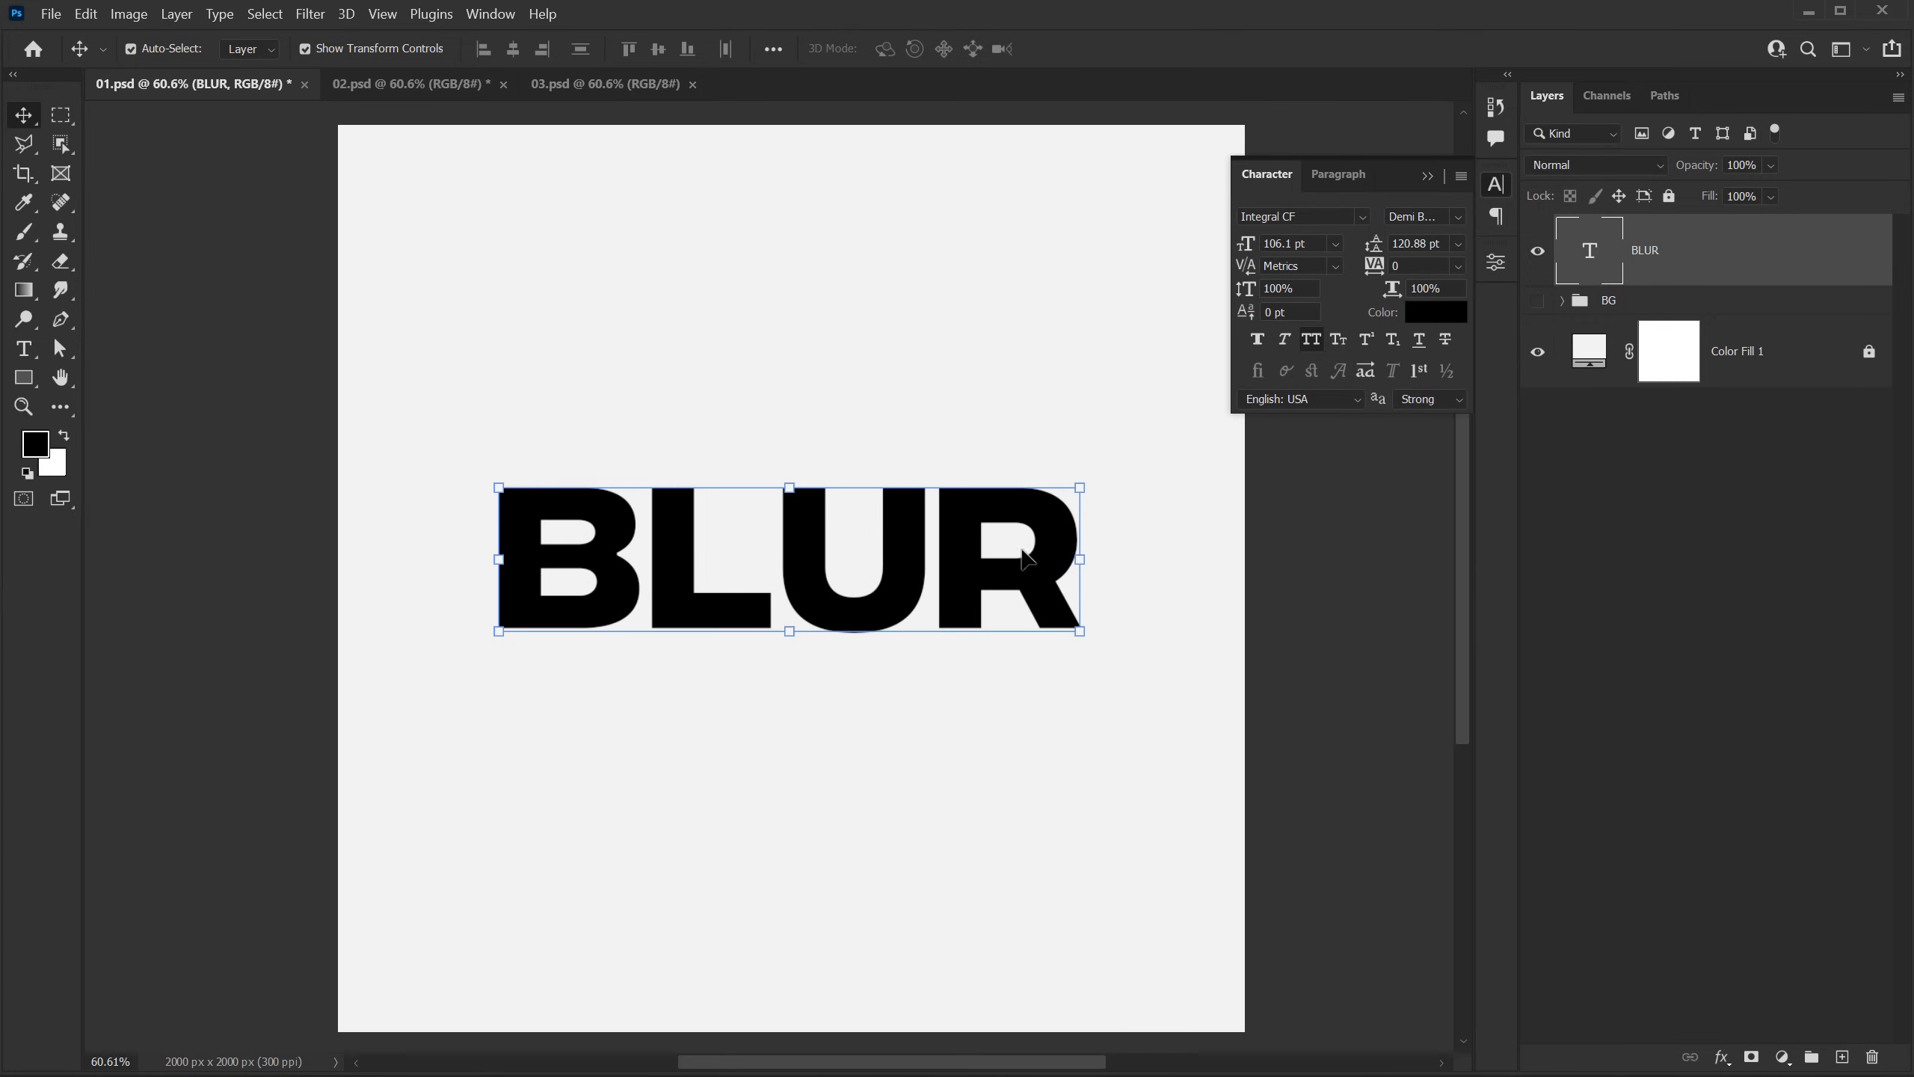
left_click(1425, 178)
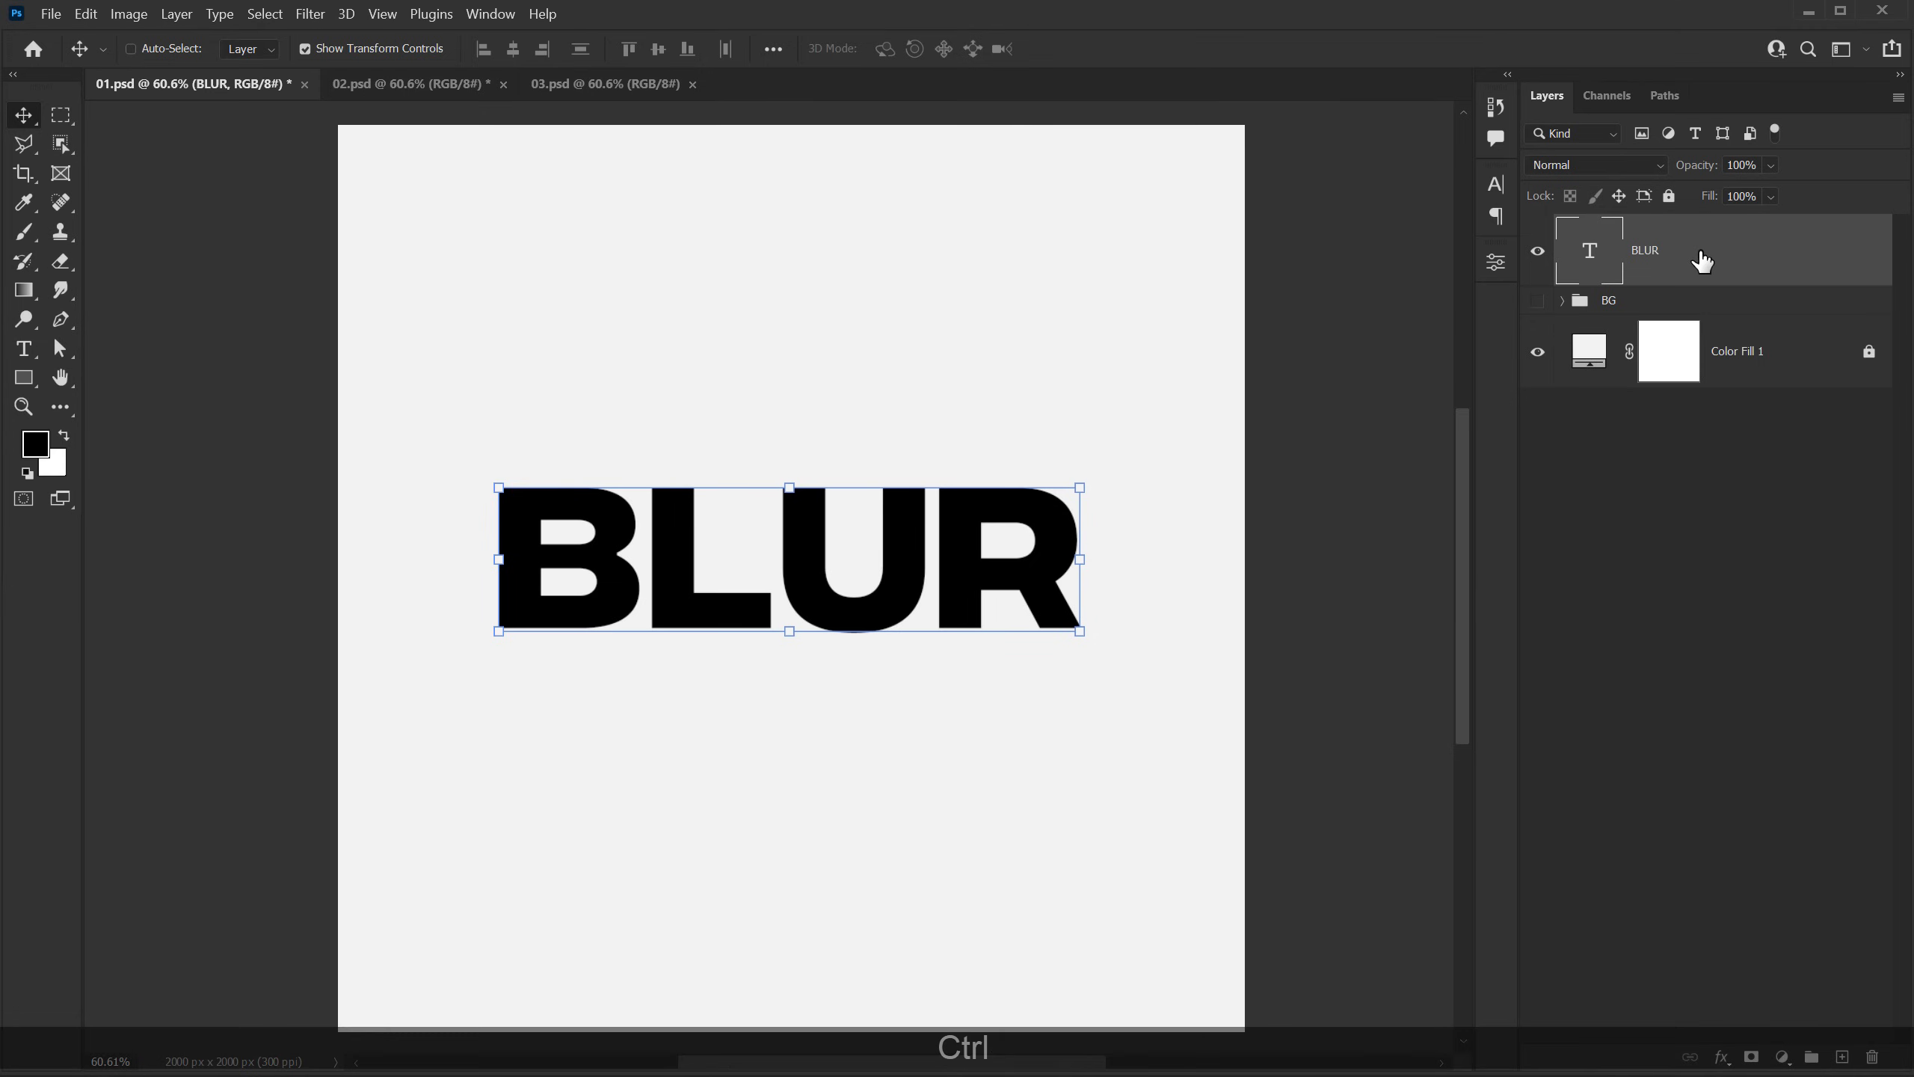
Step: Duplicate the BLUR text layer, hide the original, and convert the duplicate to a smart object
key("ctrl+j")
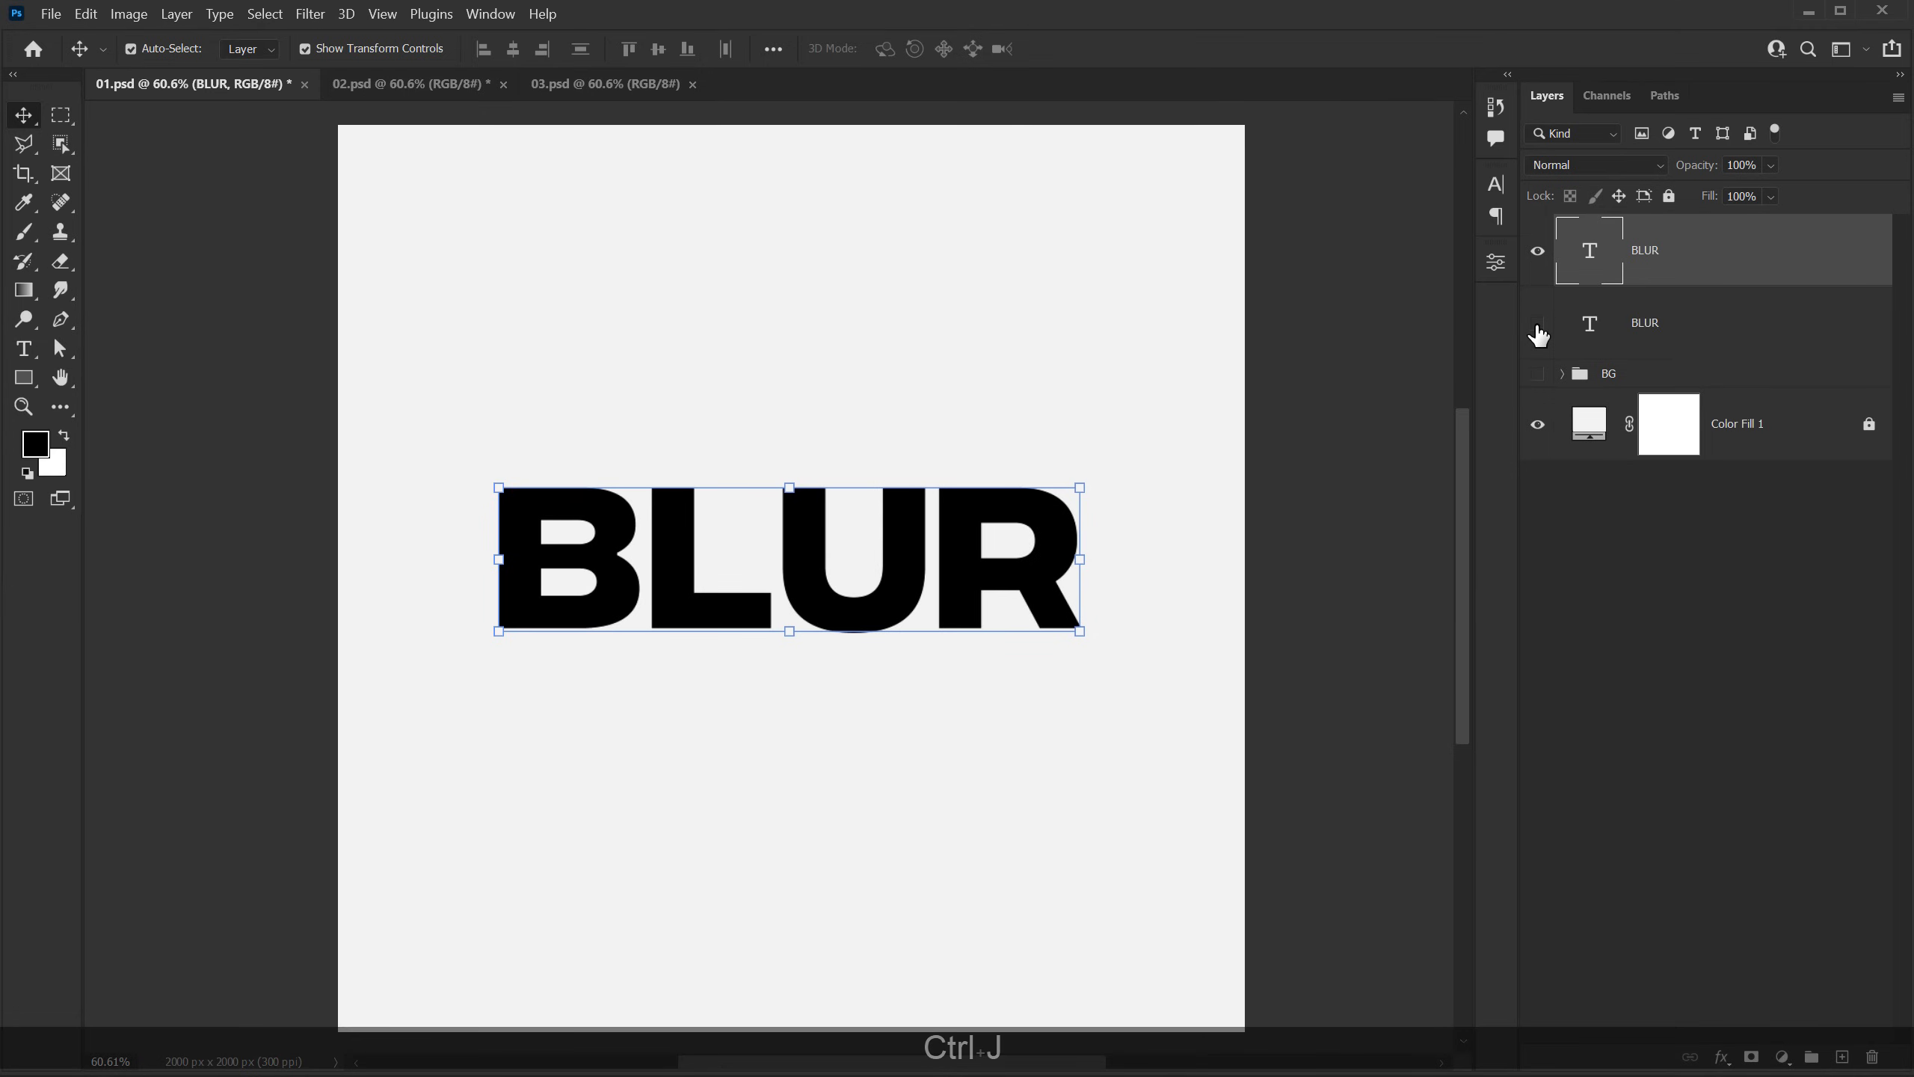
left_click(1537, 326)
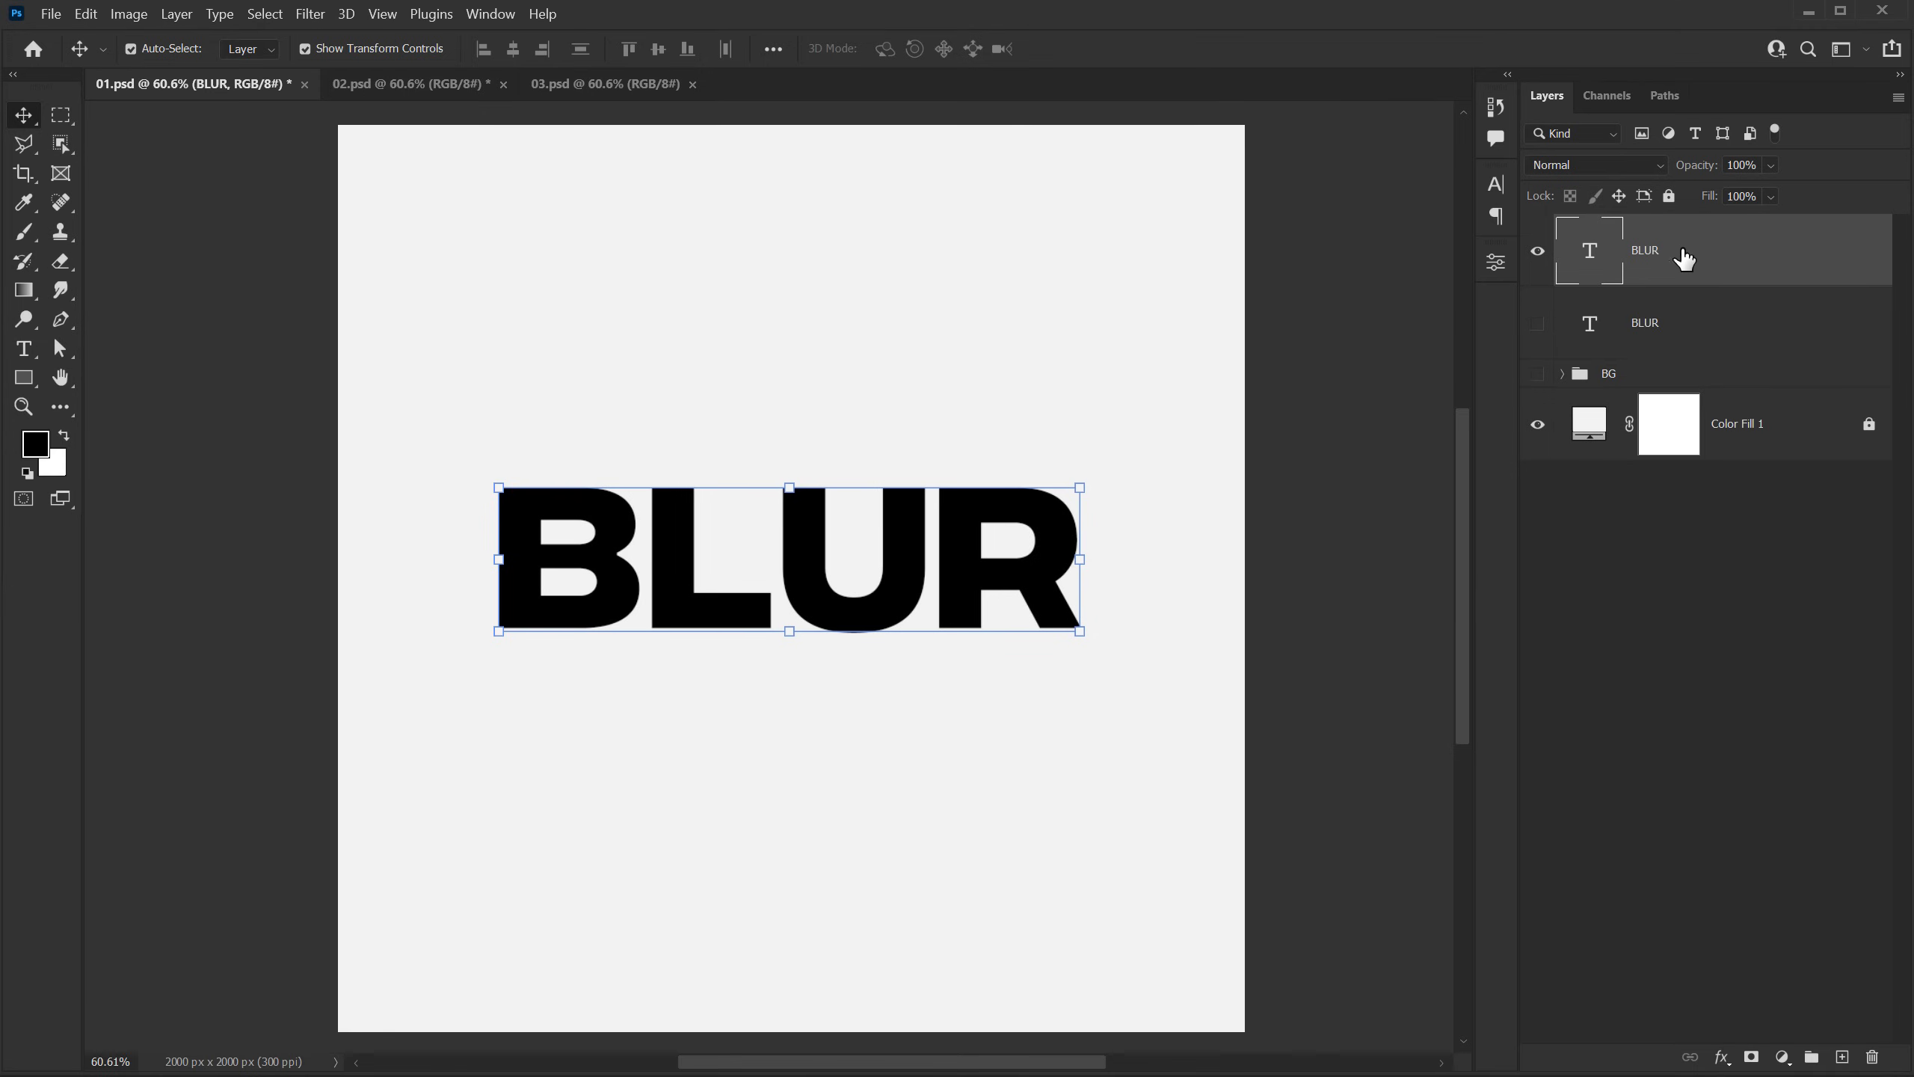
right_click(1692, 259)
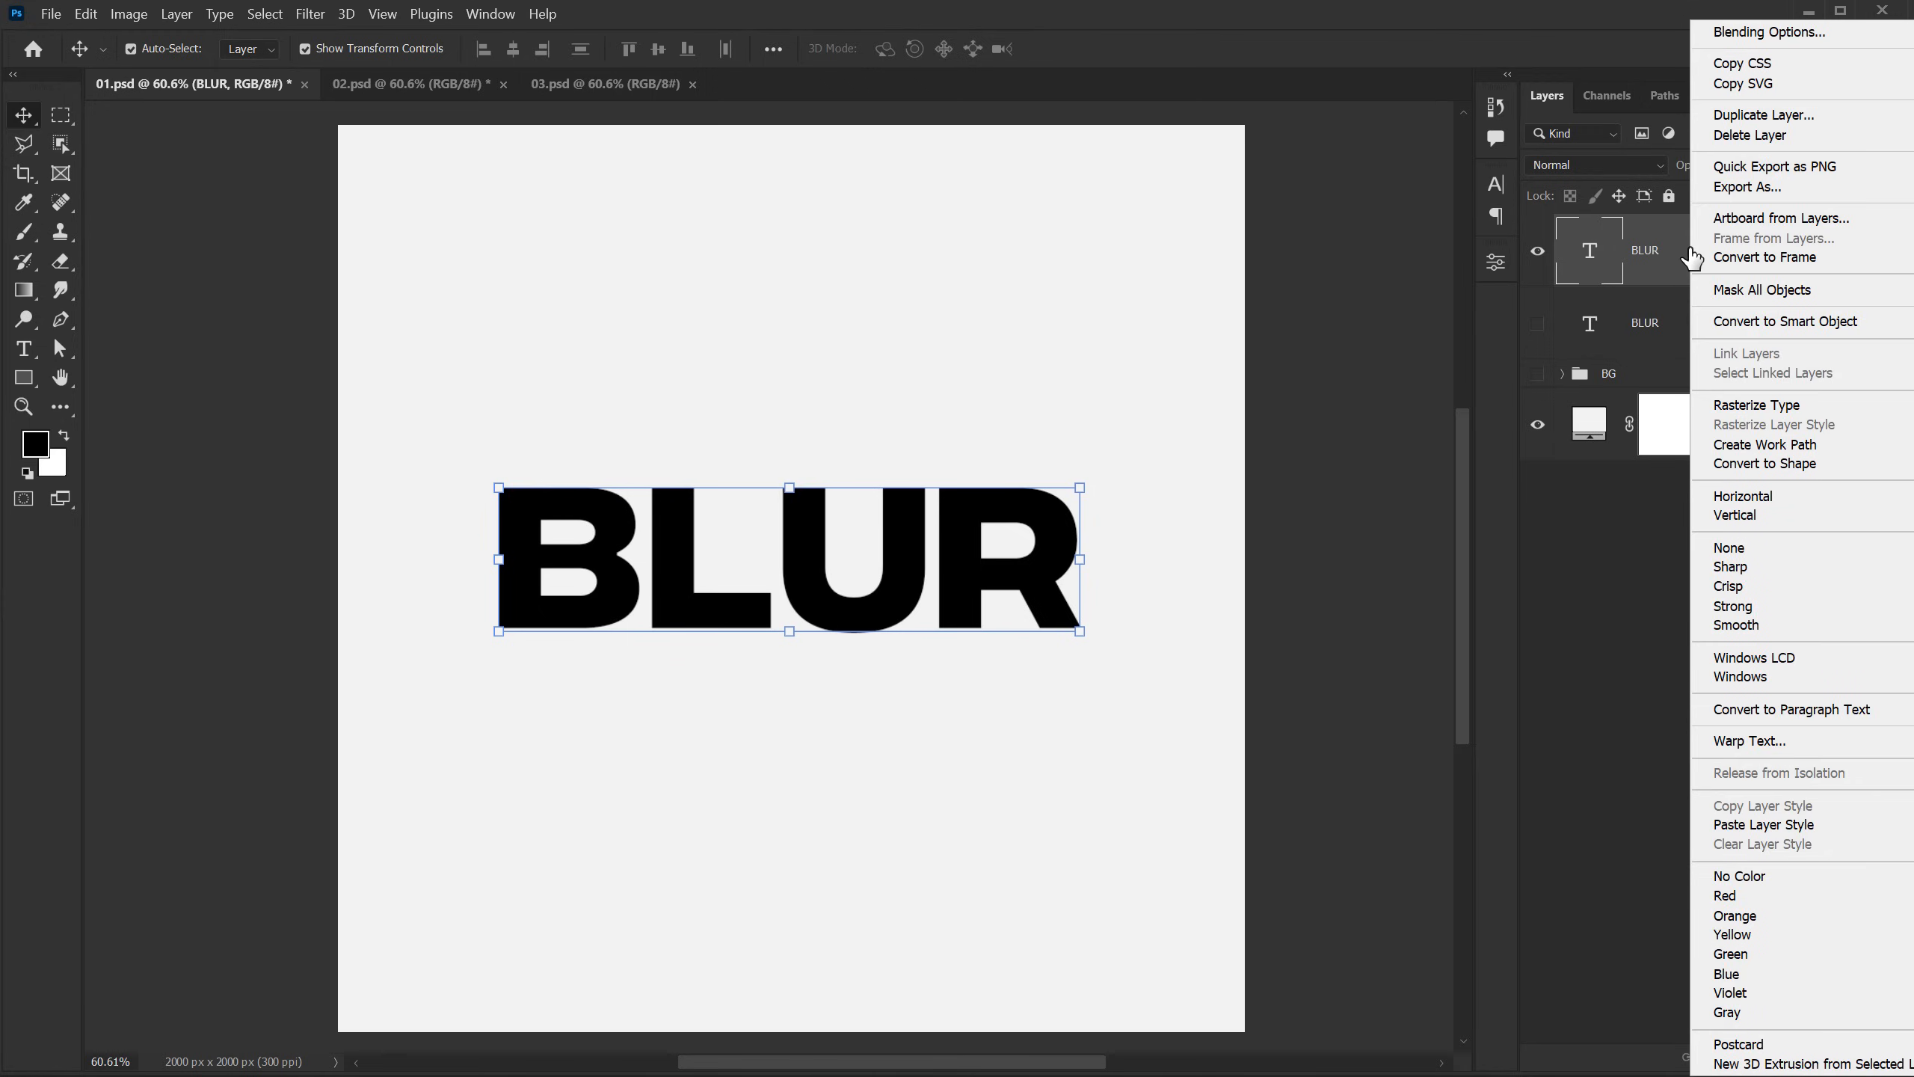
left_click(1737, 323)
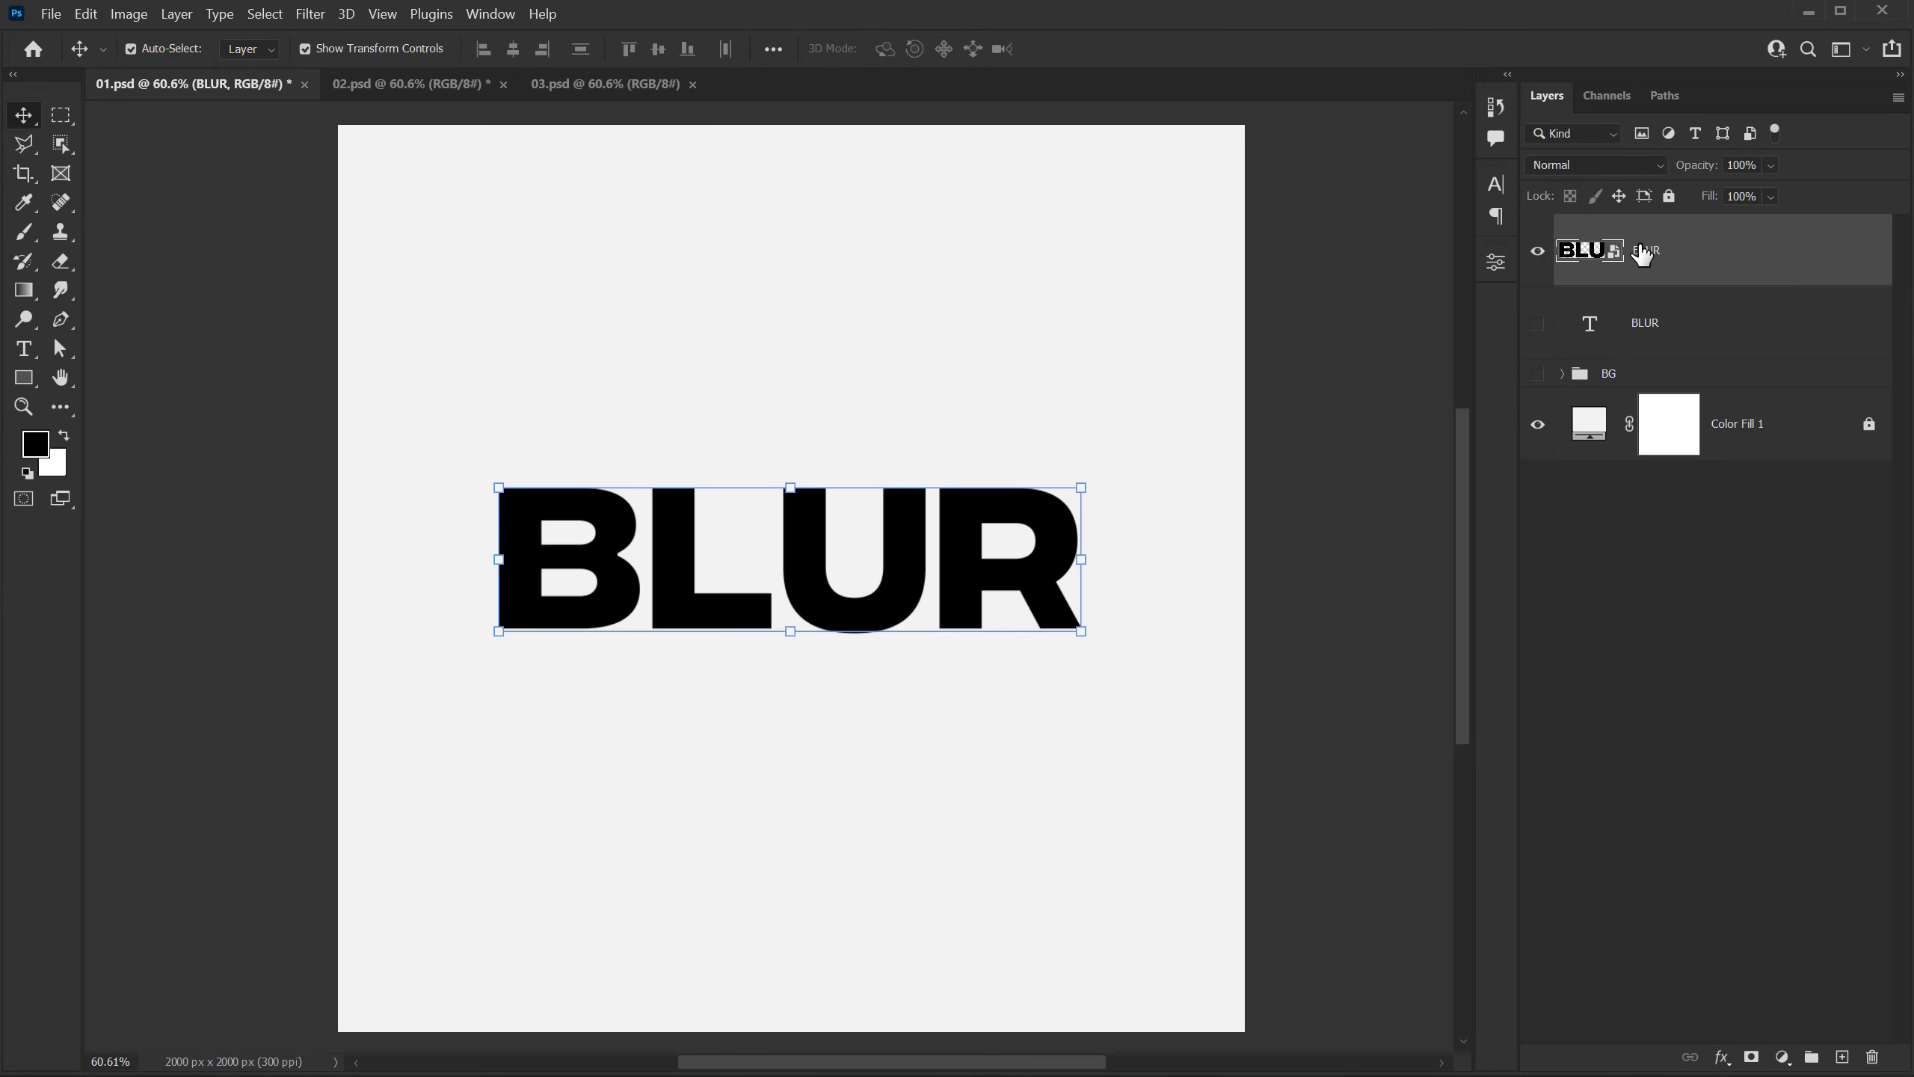
Step: Start a Field Blur on the smart object, placing its pin on the B's upper-left corner with 34 px blur
left_click(309, 14)
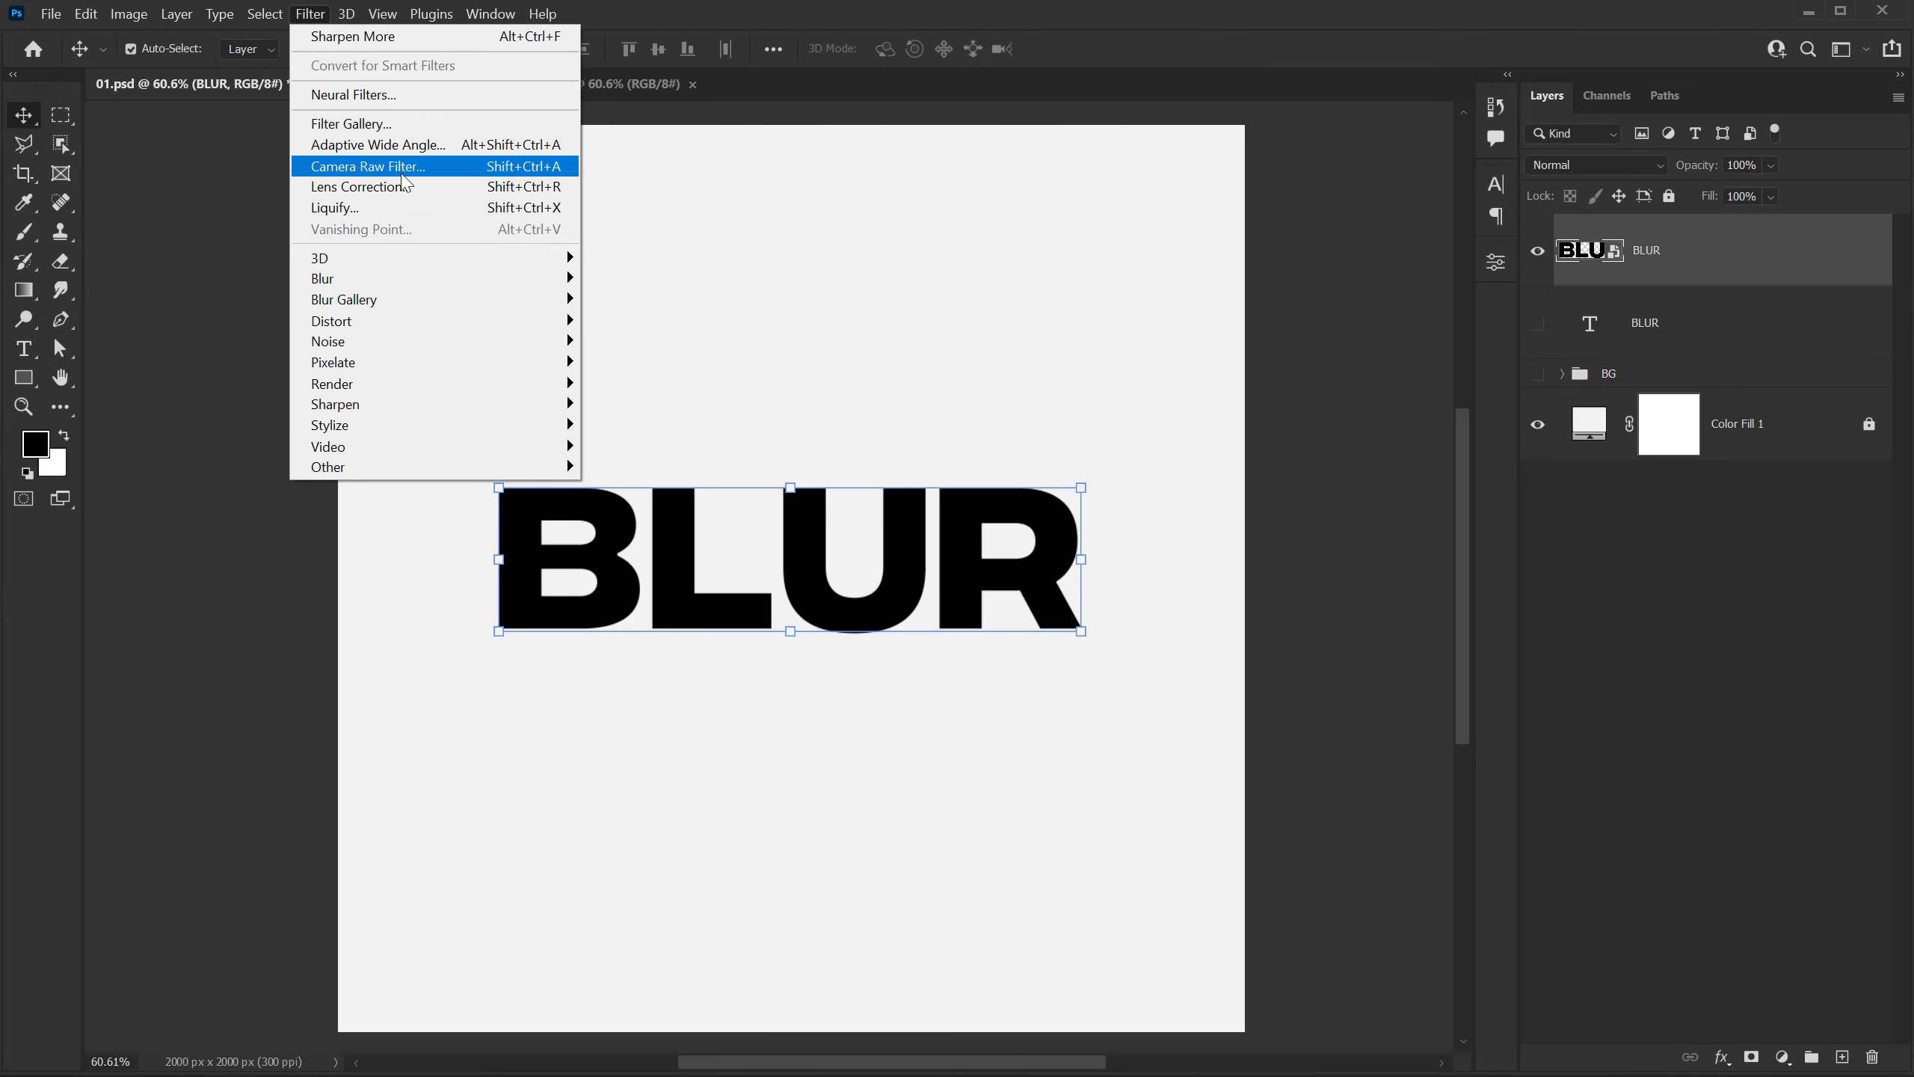
mouse_move(500, 299)
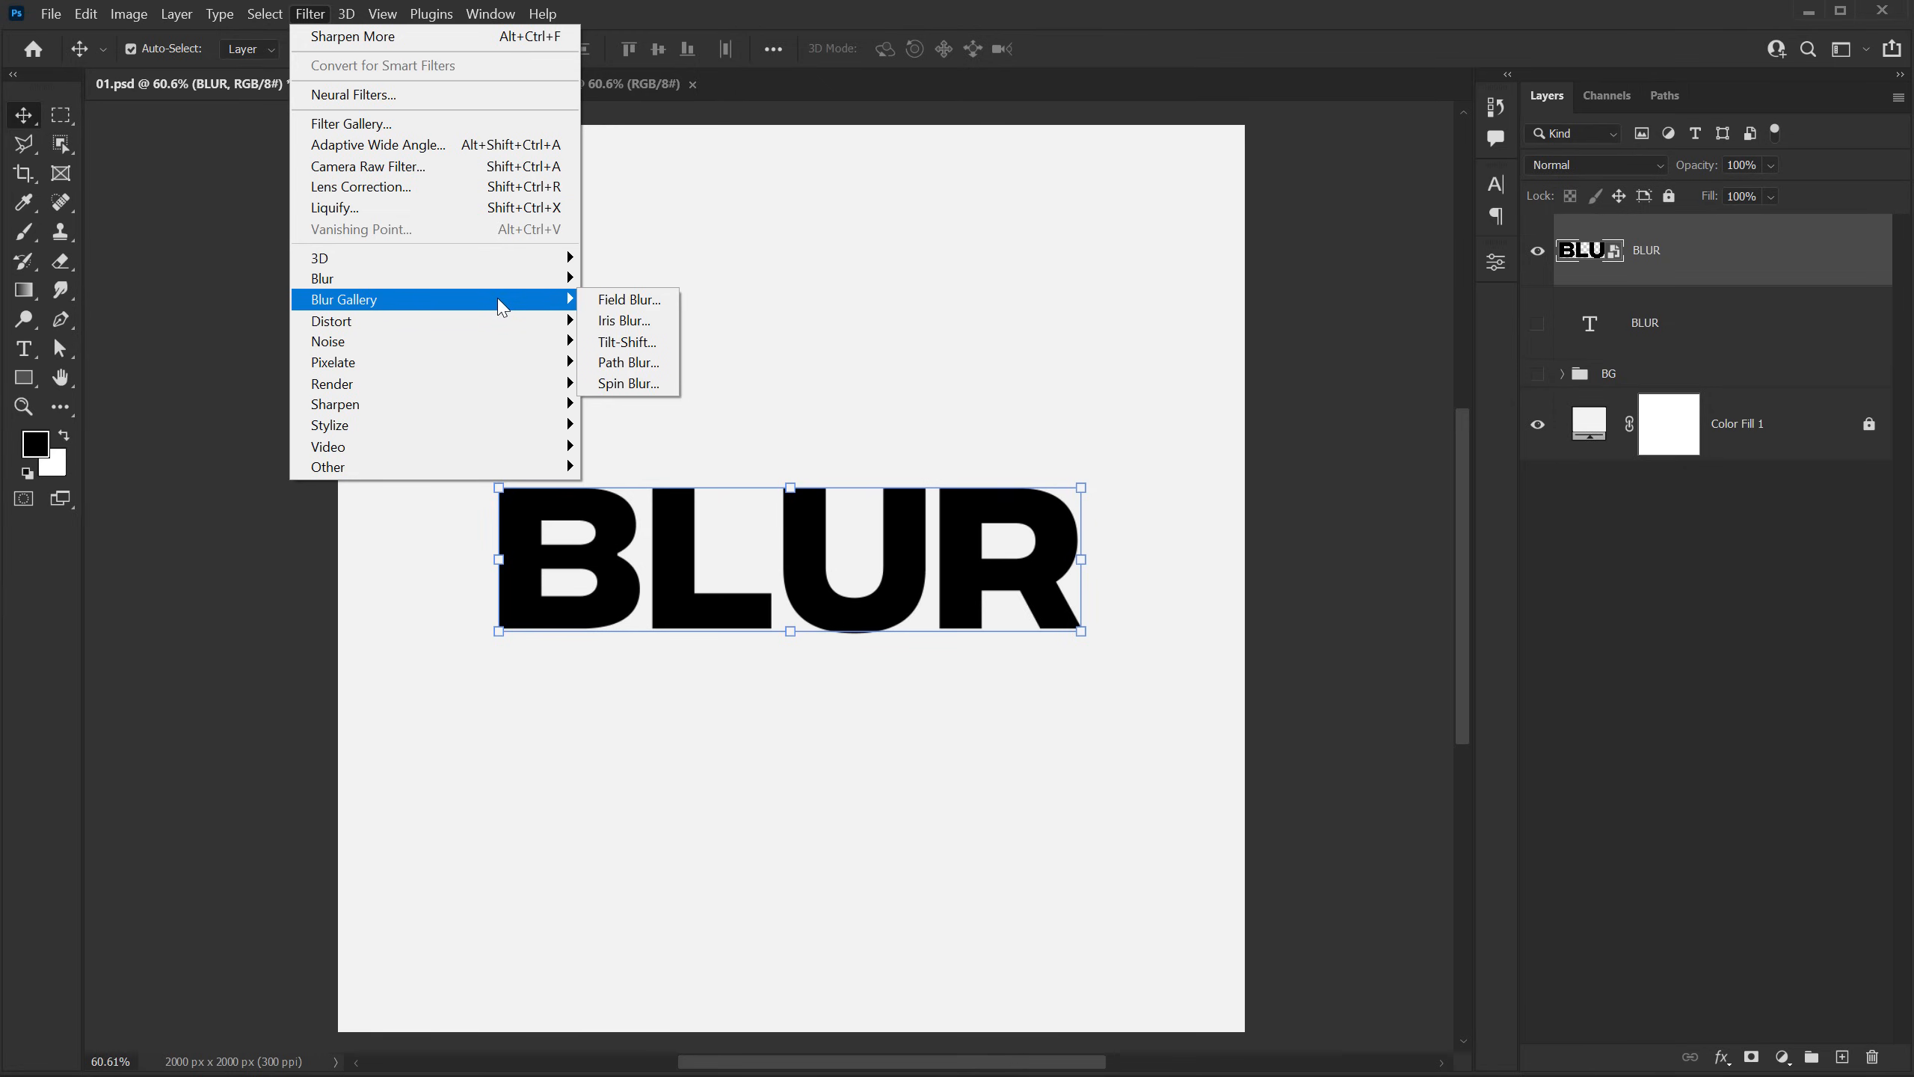
left_click(630, 299)
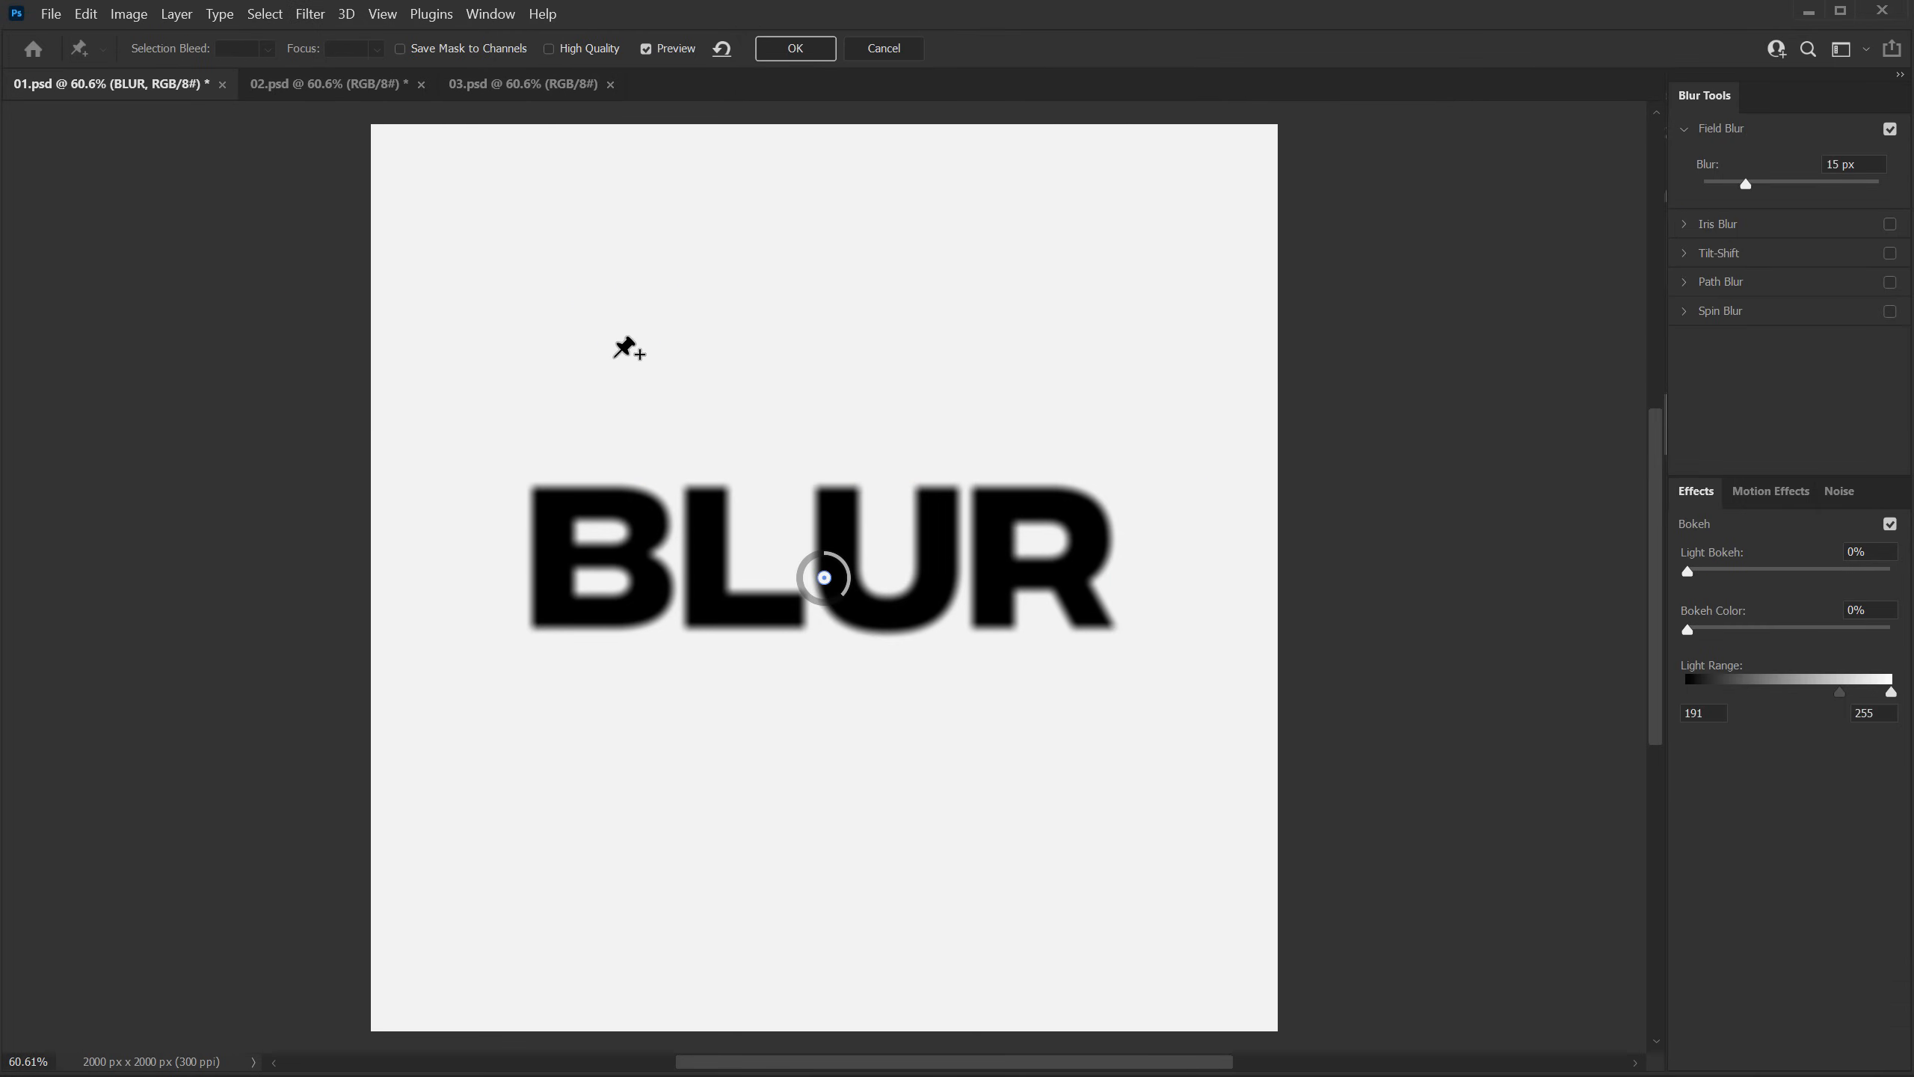
left_click_drag(824, 577, 548, 505)
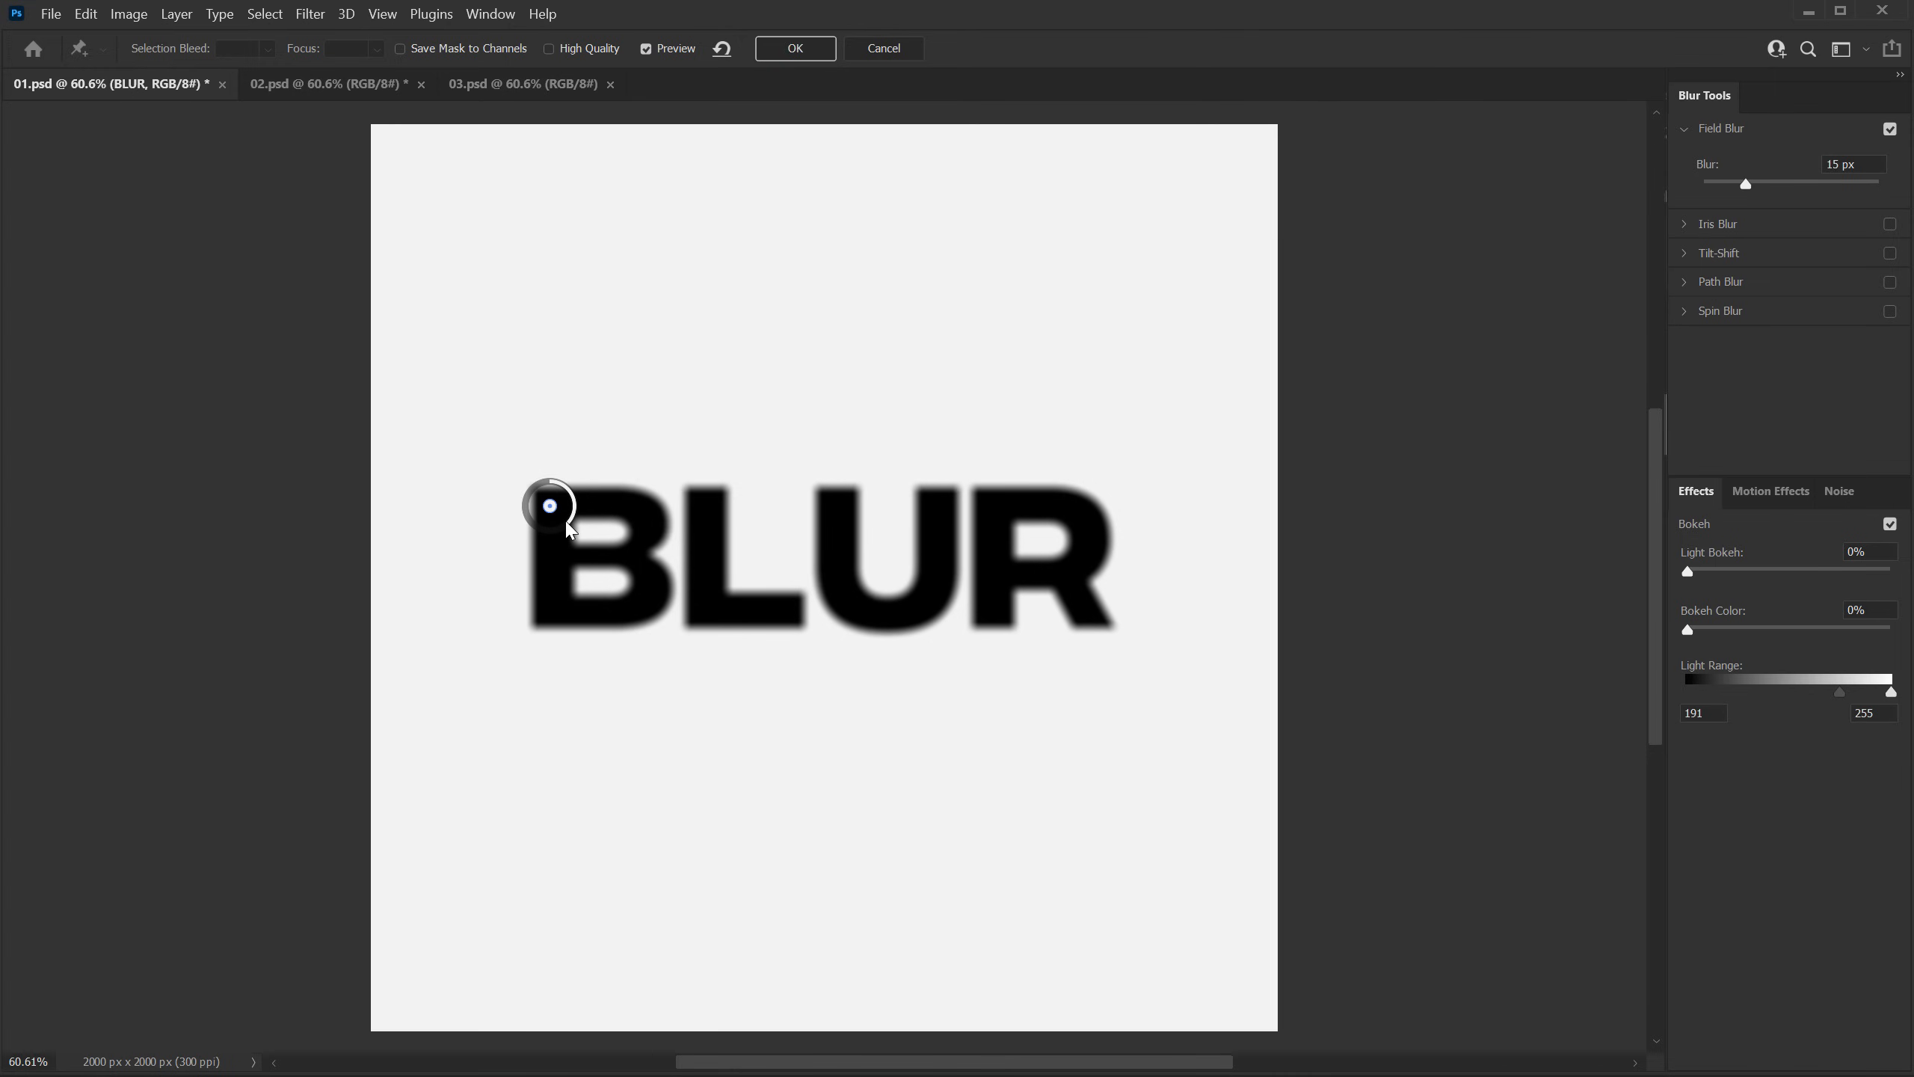
left_click_drag(567, 522, 536, 530)
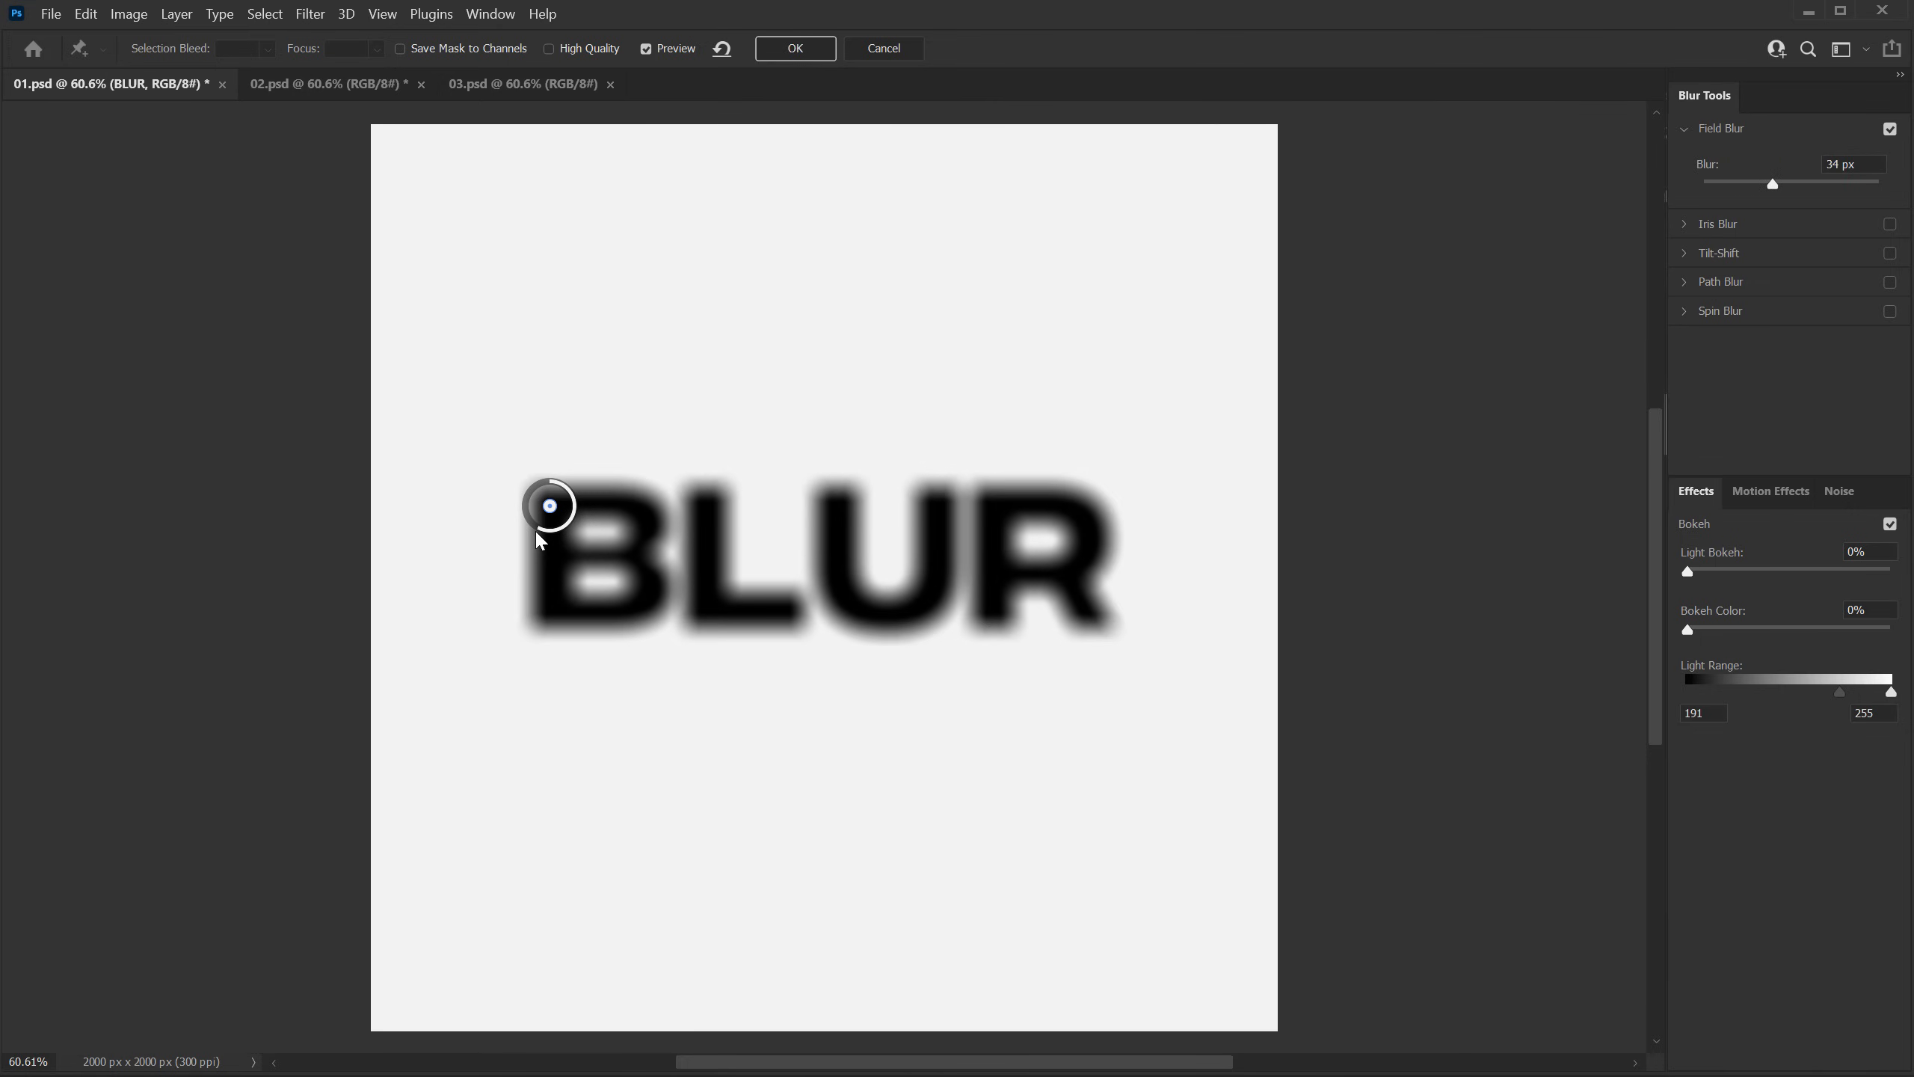
Step: Add blur pins at the B's upper right with 6 px blur and at its lower left with 17 px blur
left_click(629, 504)
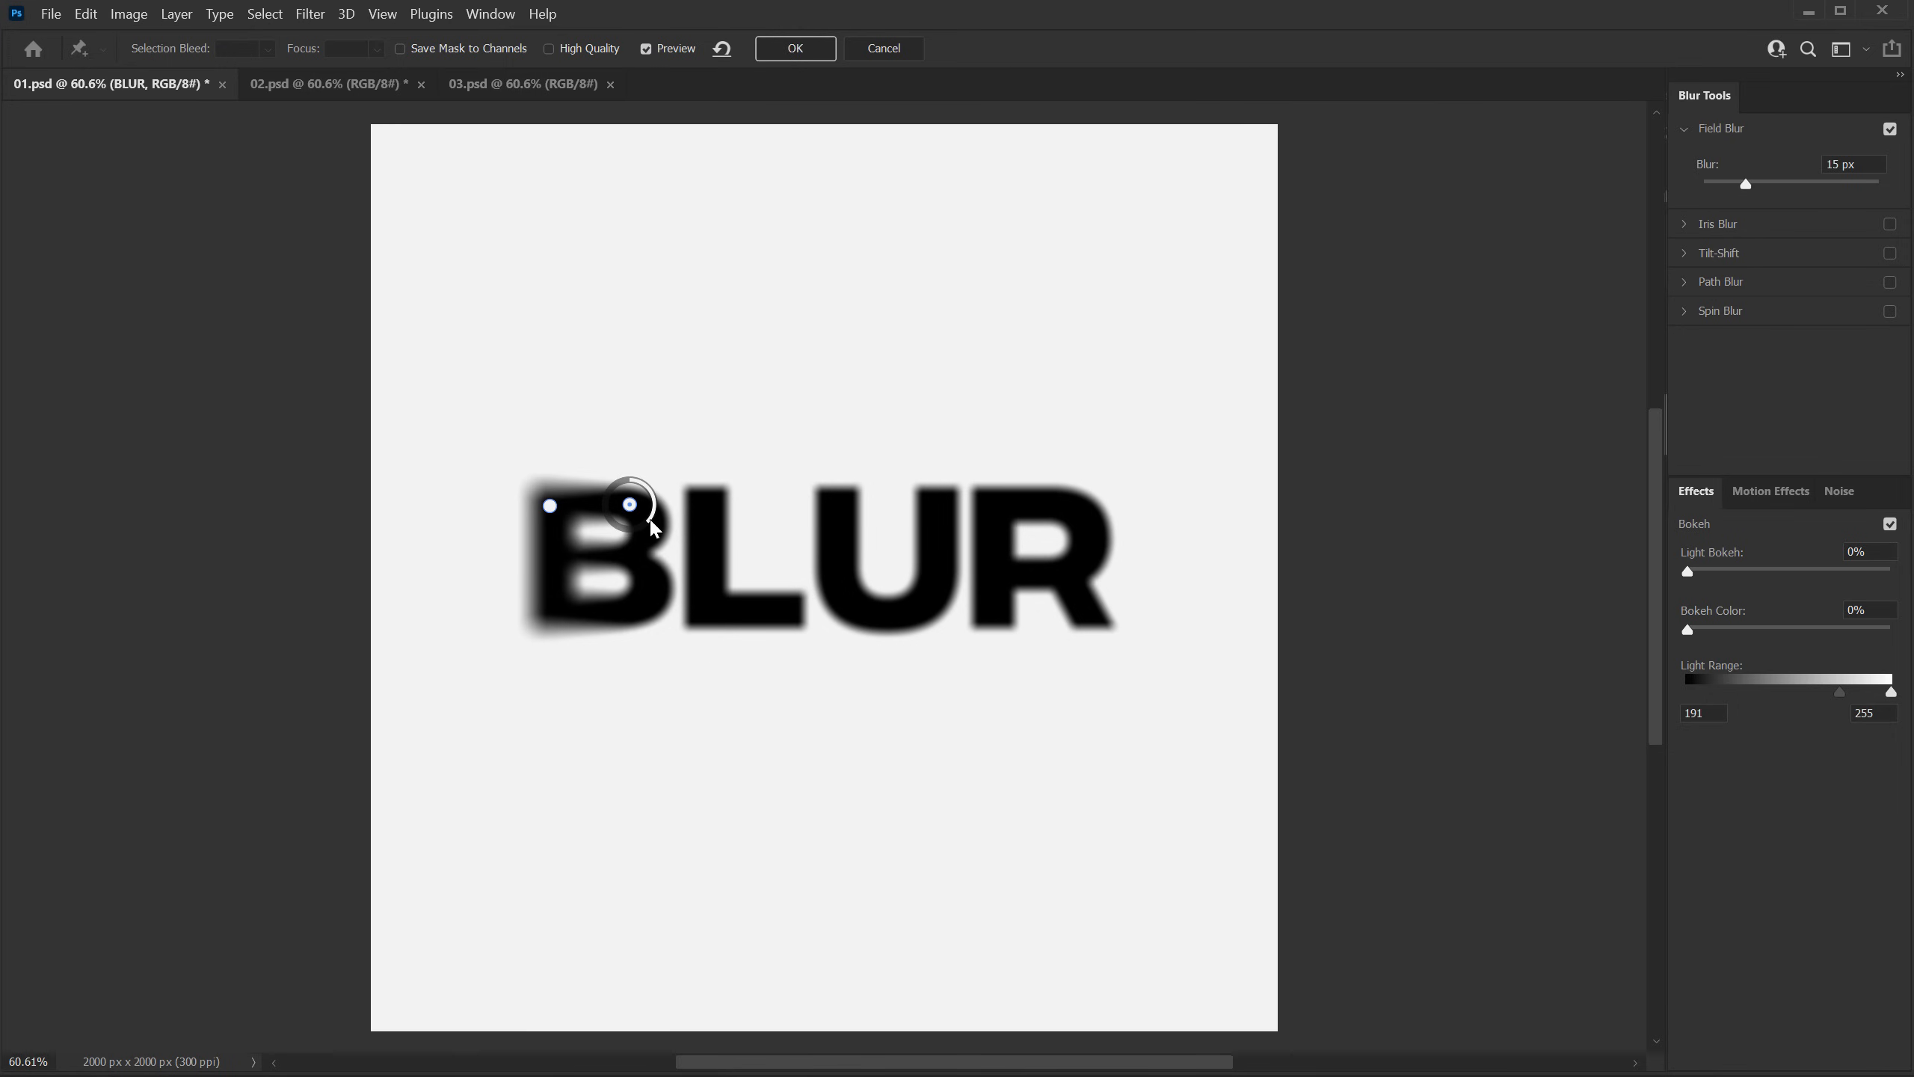
left_click_drag(639, 491, 657, 501)
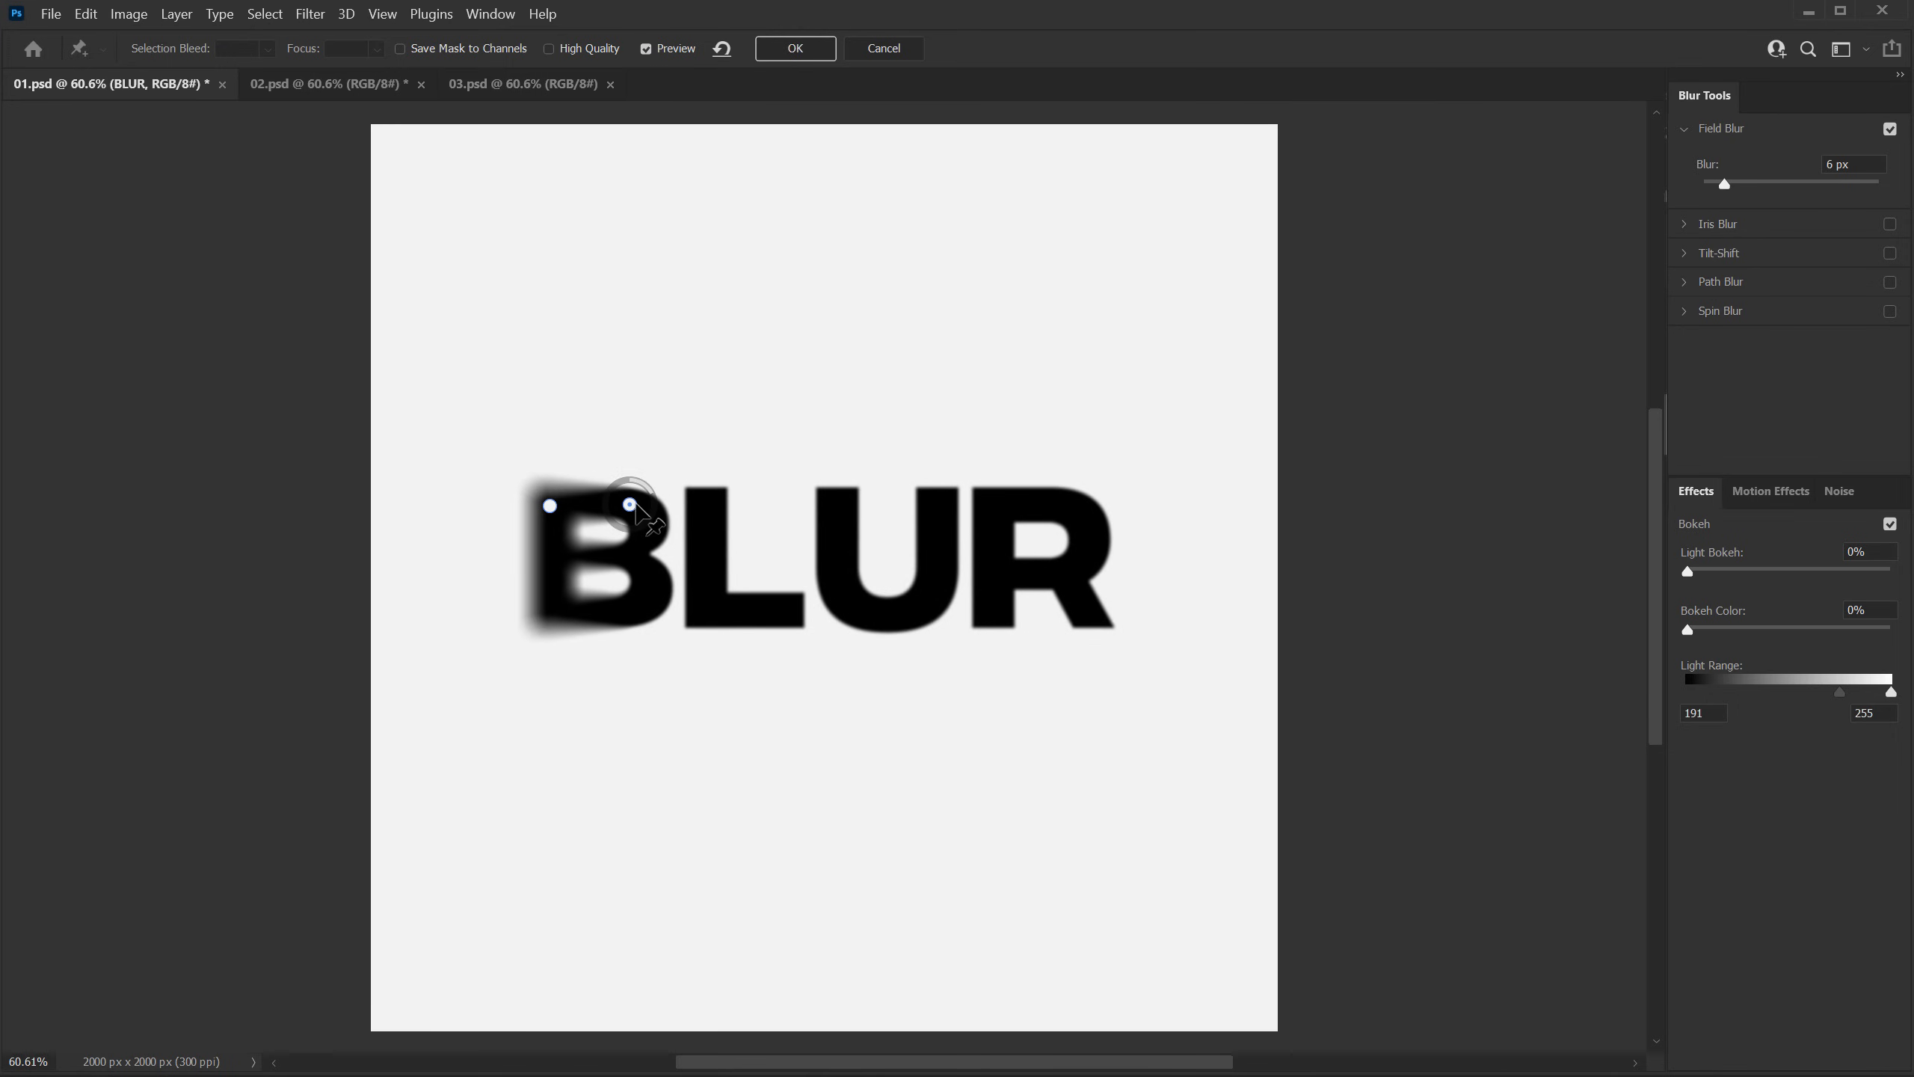
left_click(549, 611)
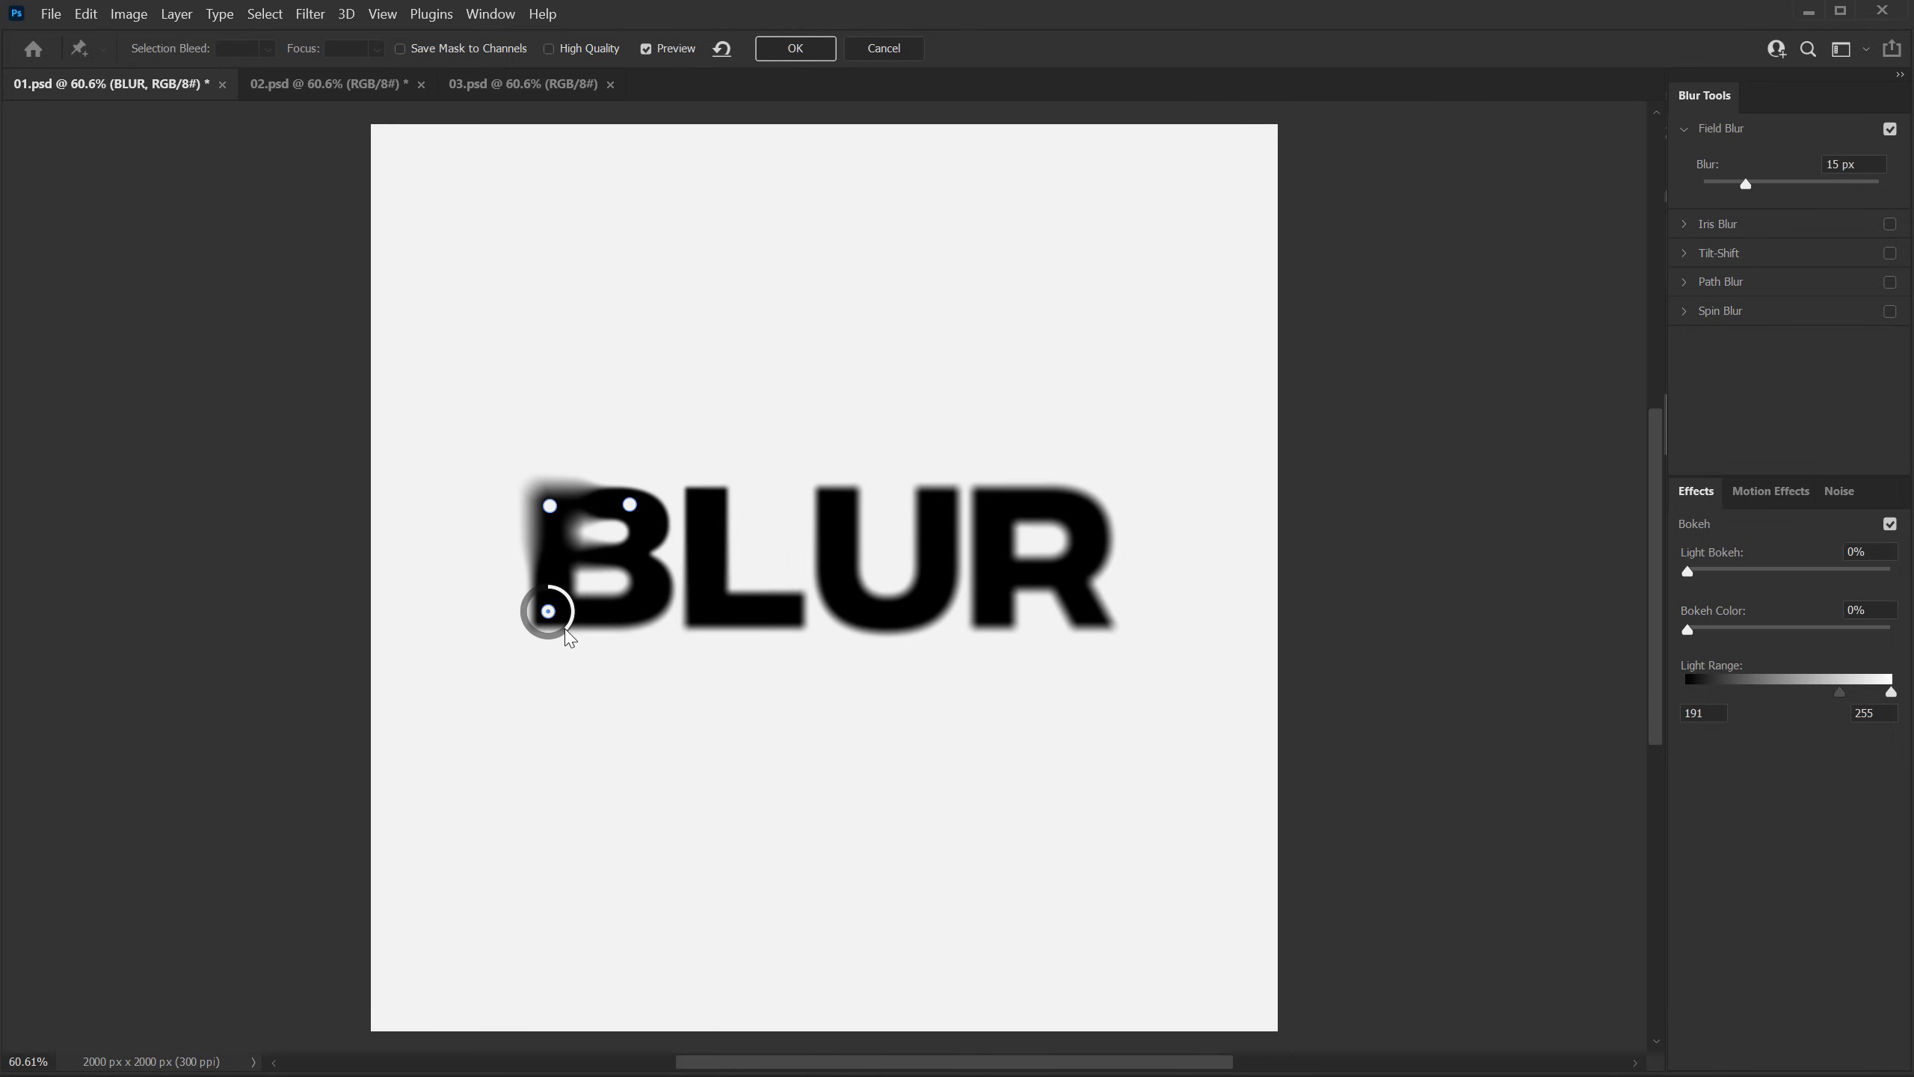
left_click_drag(565, 627, 562, 619)
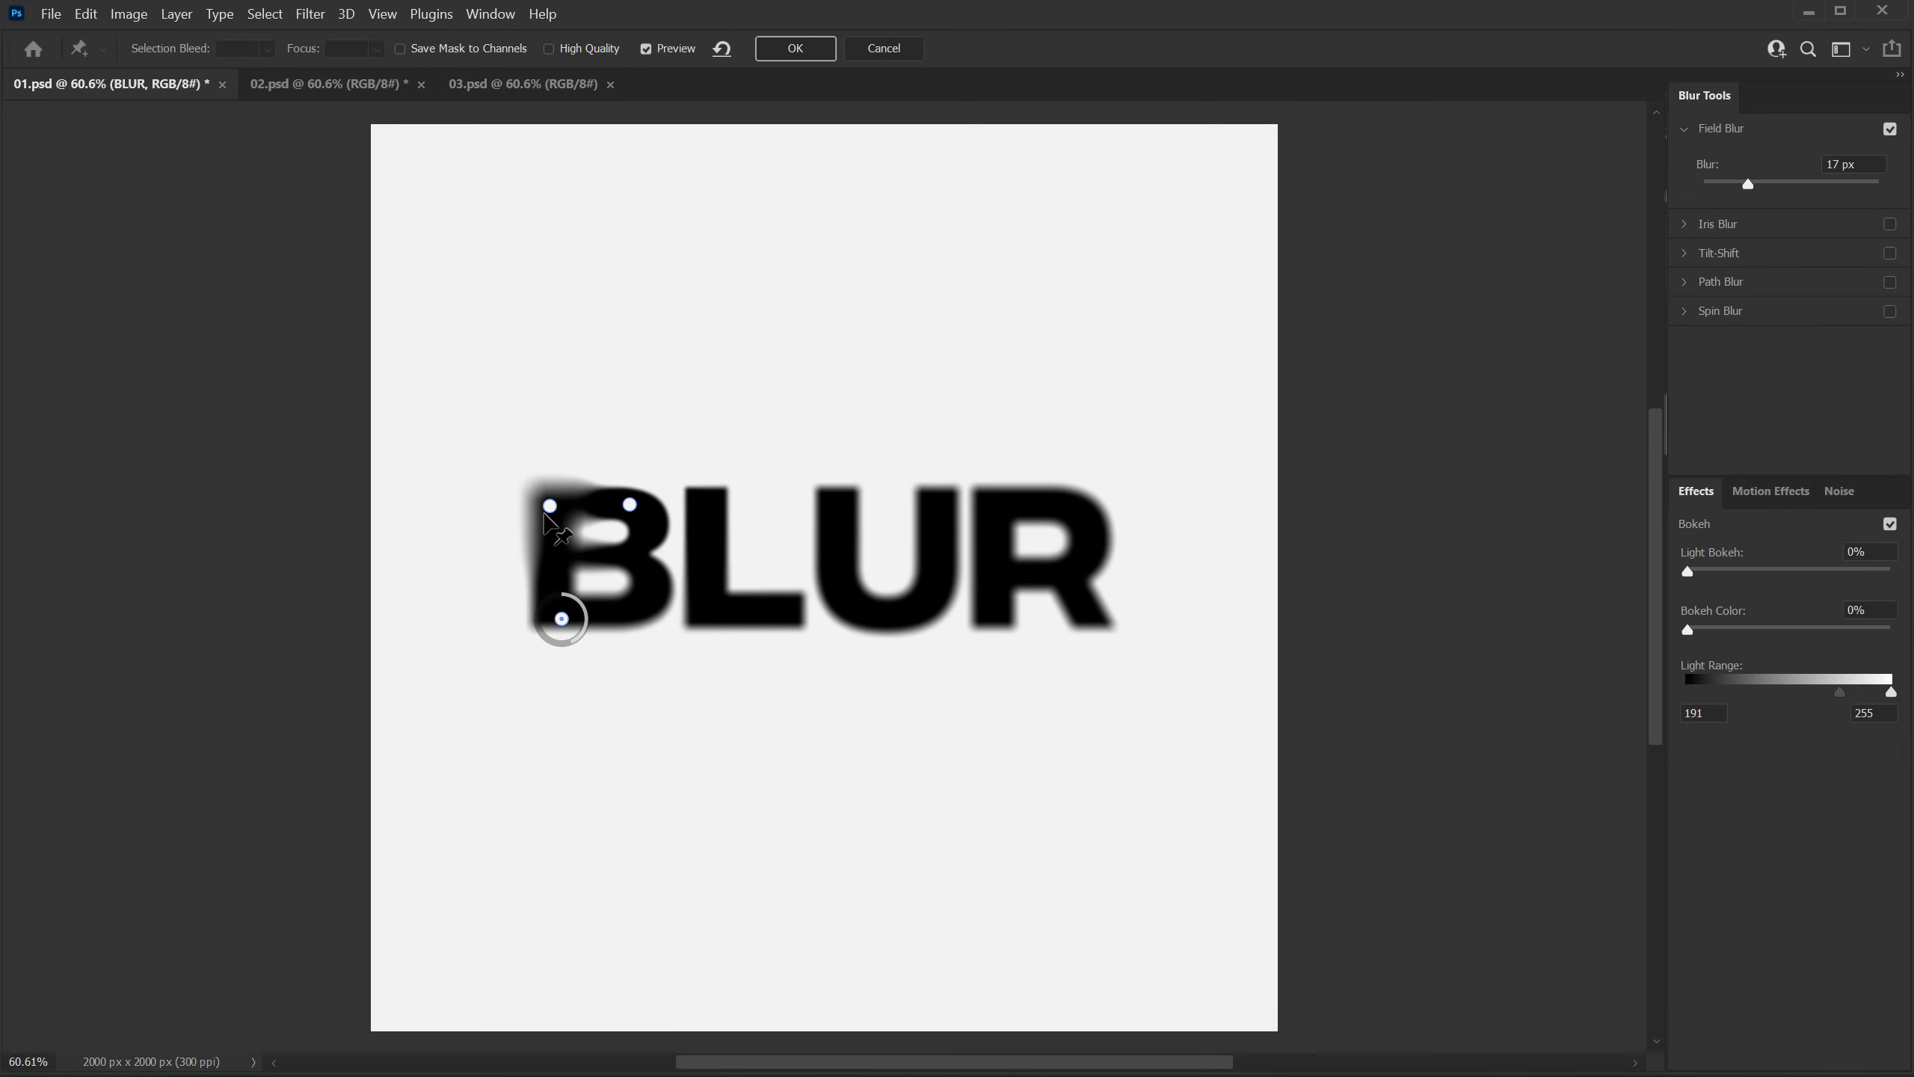
Step: Raise the B's upper-left pin to 54 px, shift the other two pins further right on the letter, and apply the blur
left_click_drag(545, 510, 539, 523)
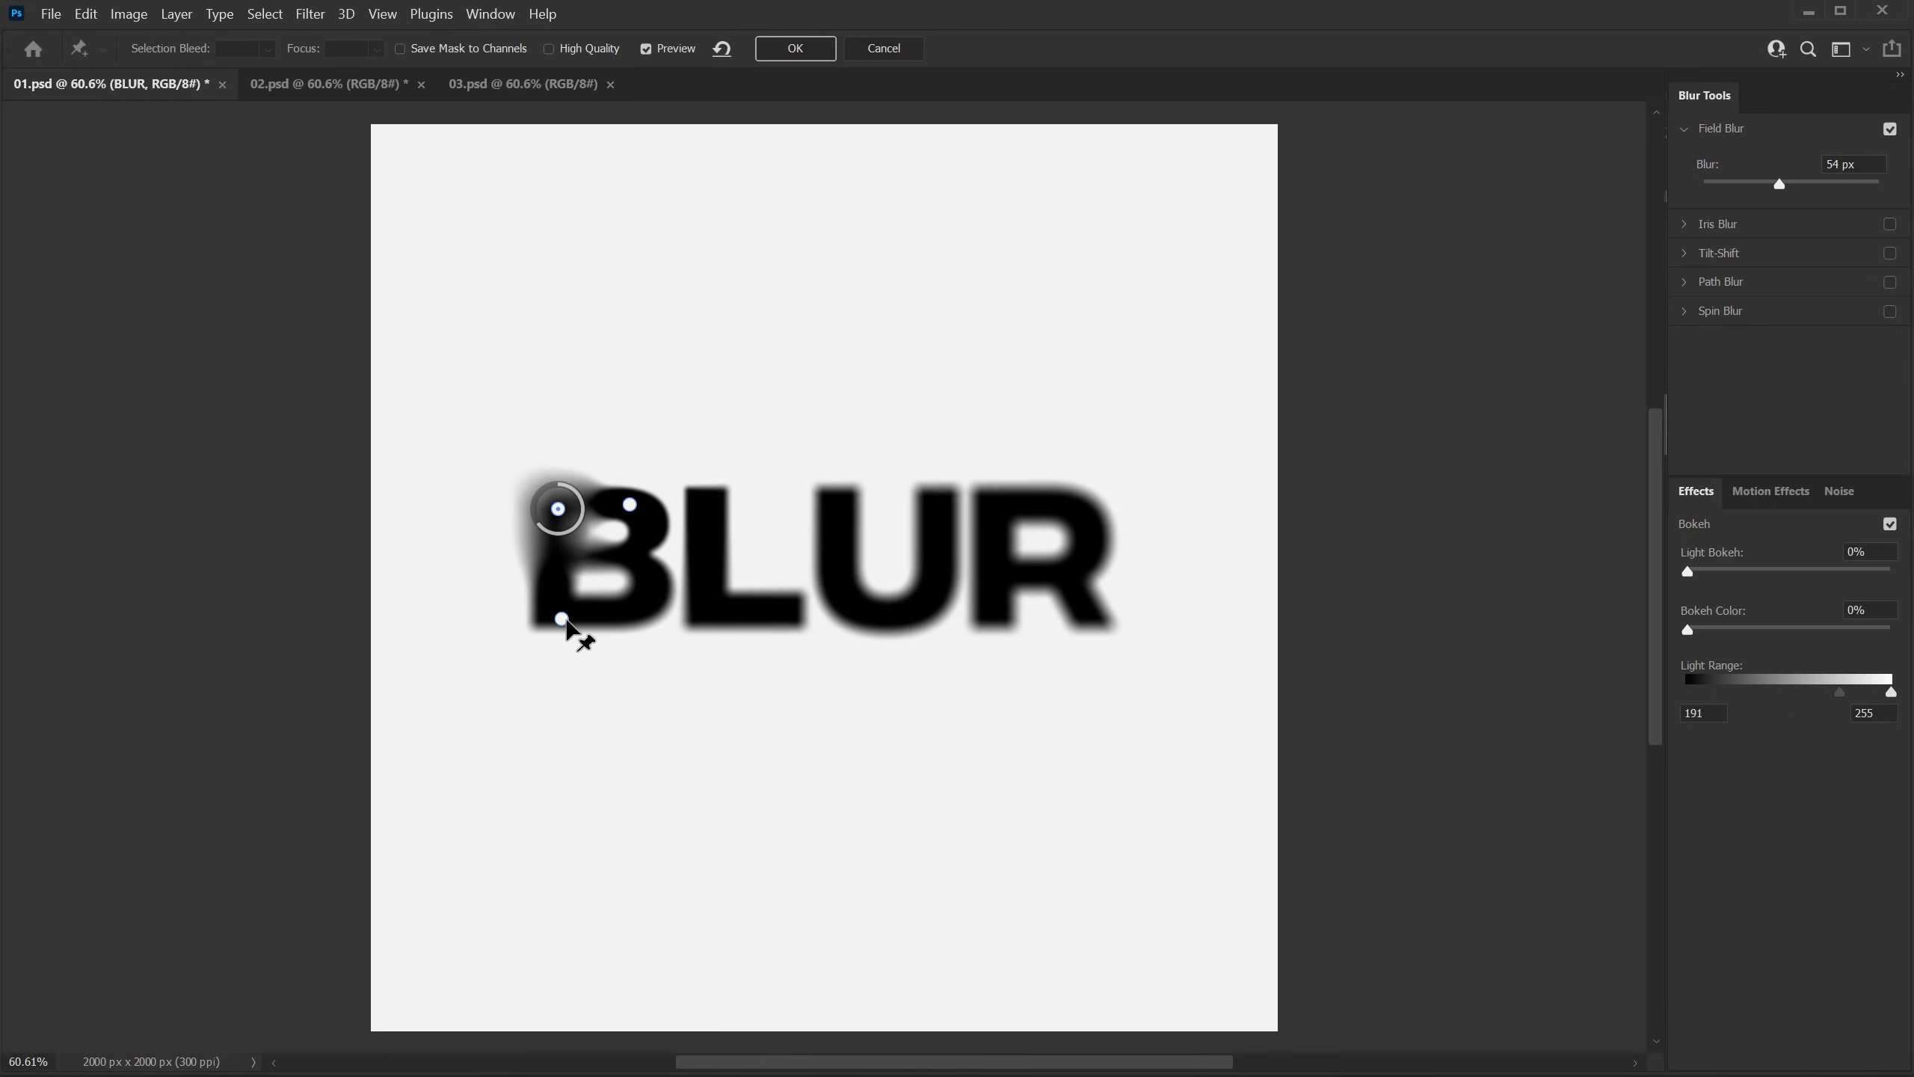
left_click_drag(561, 620, 630, 618)
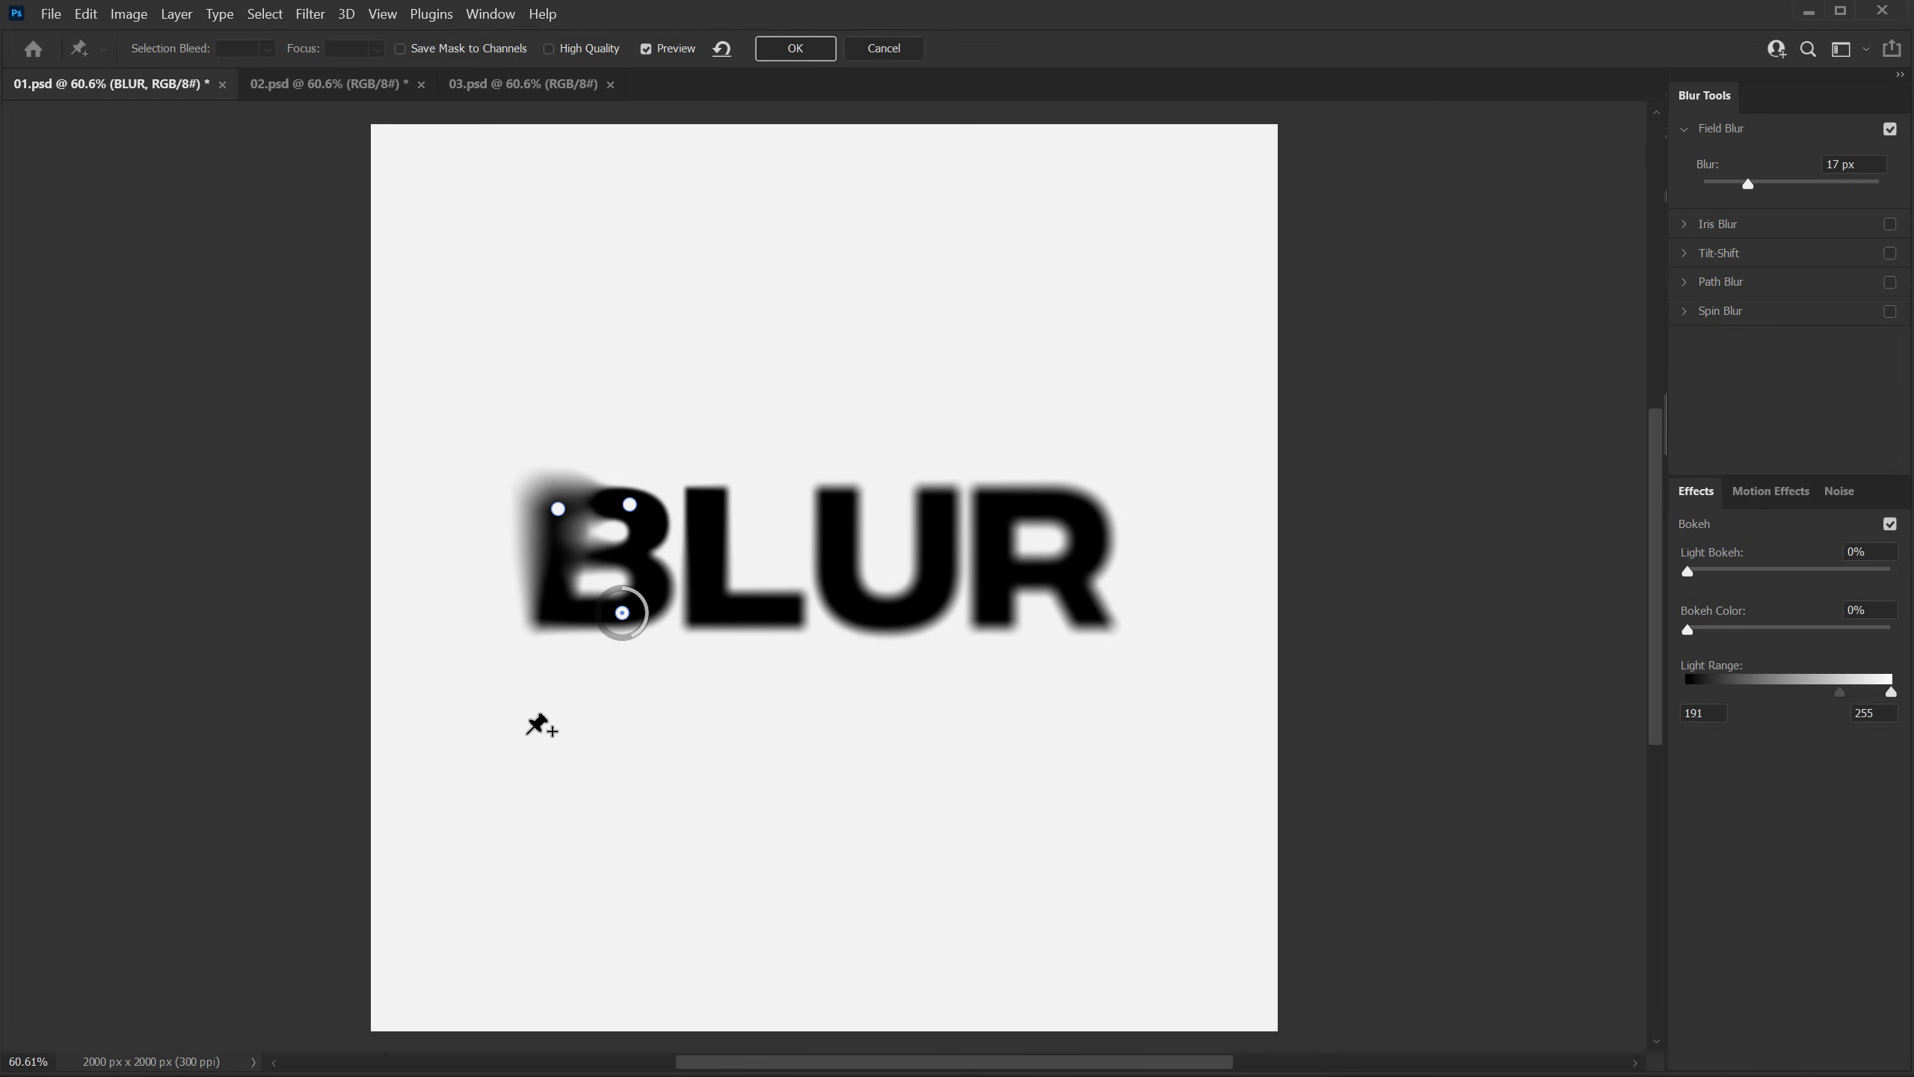
left_click_drag(626, 510, 549, 503)
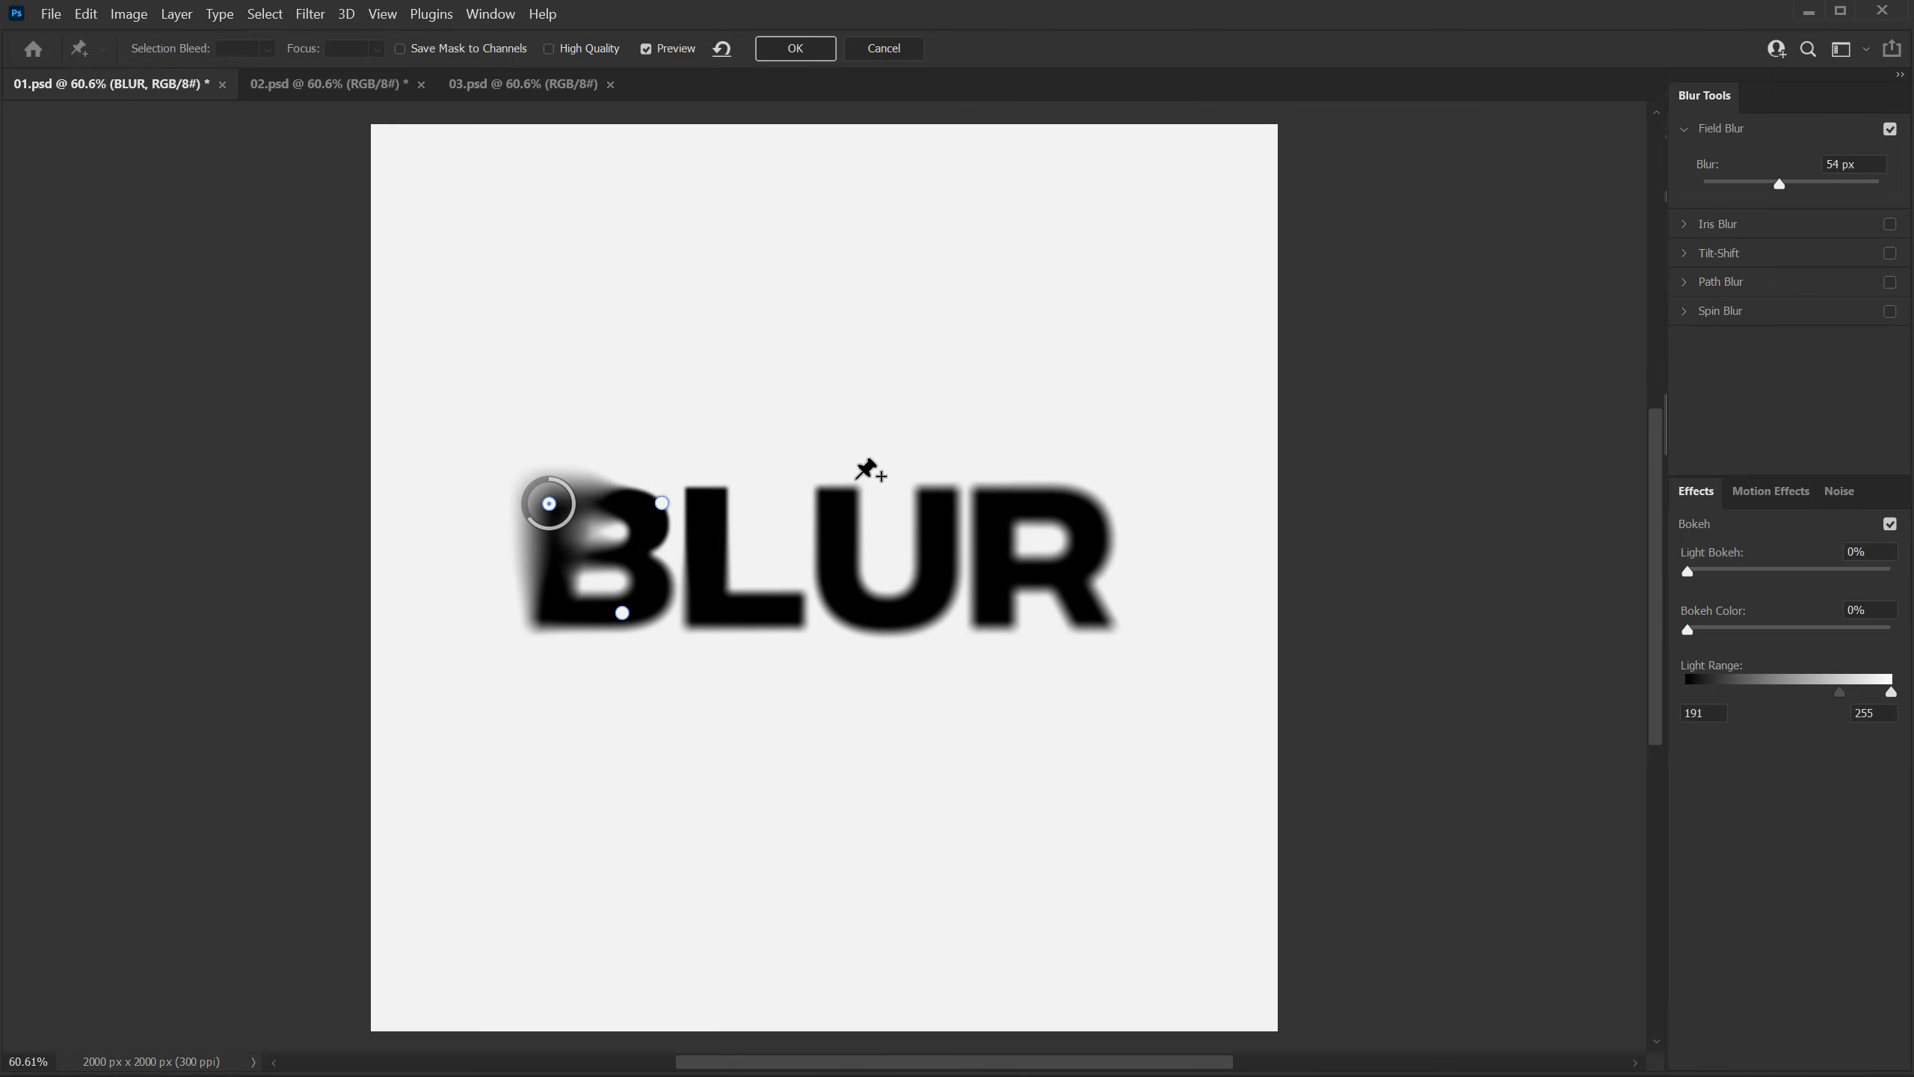
left_click(797, 49)
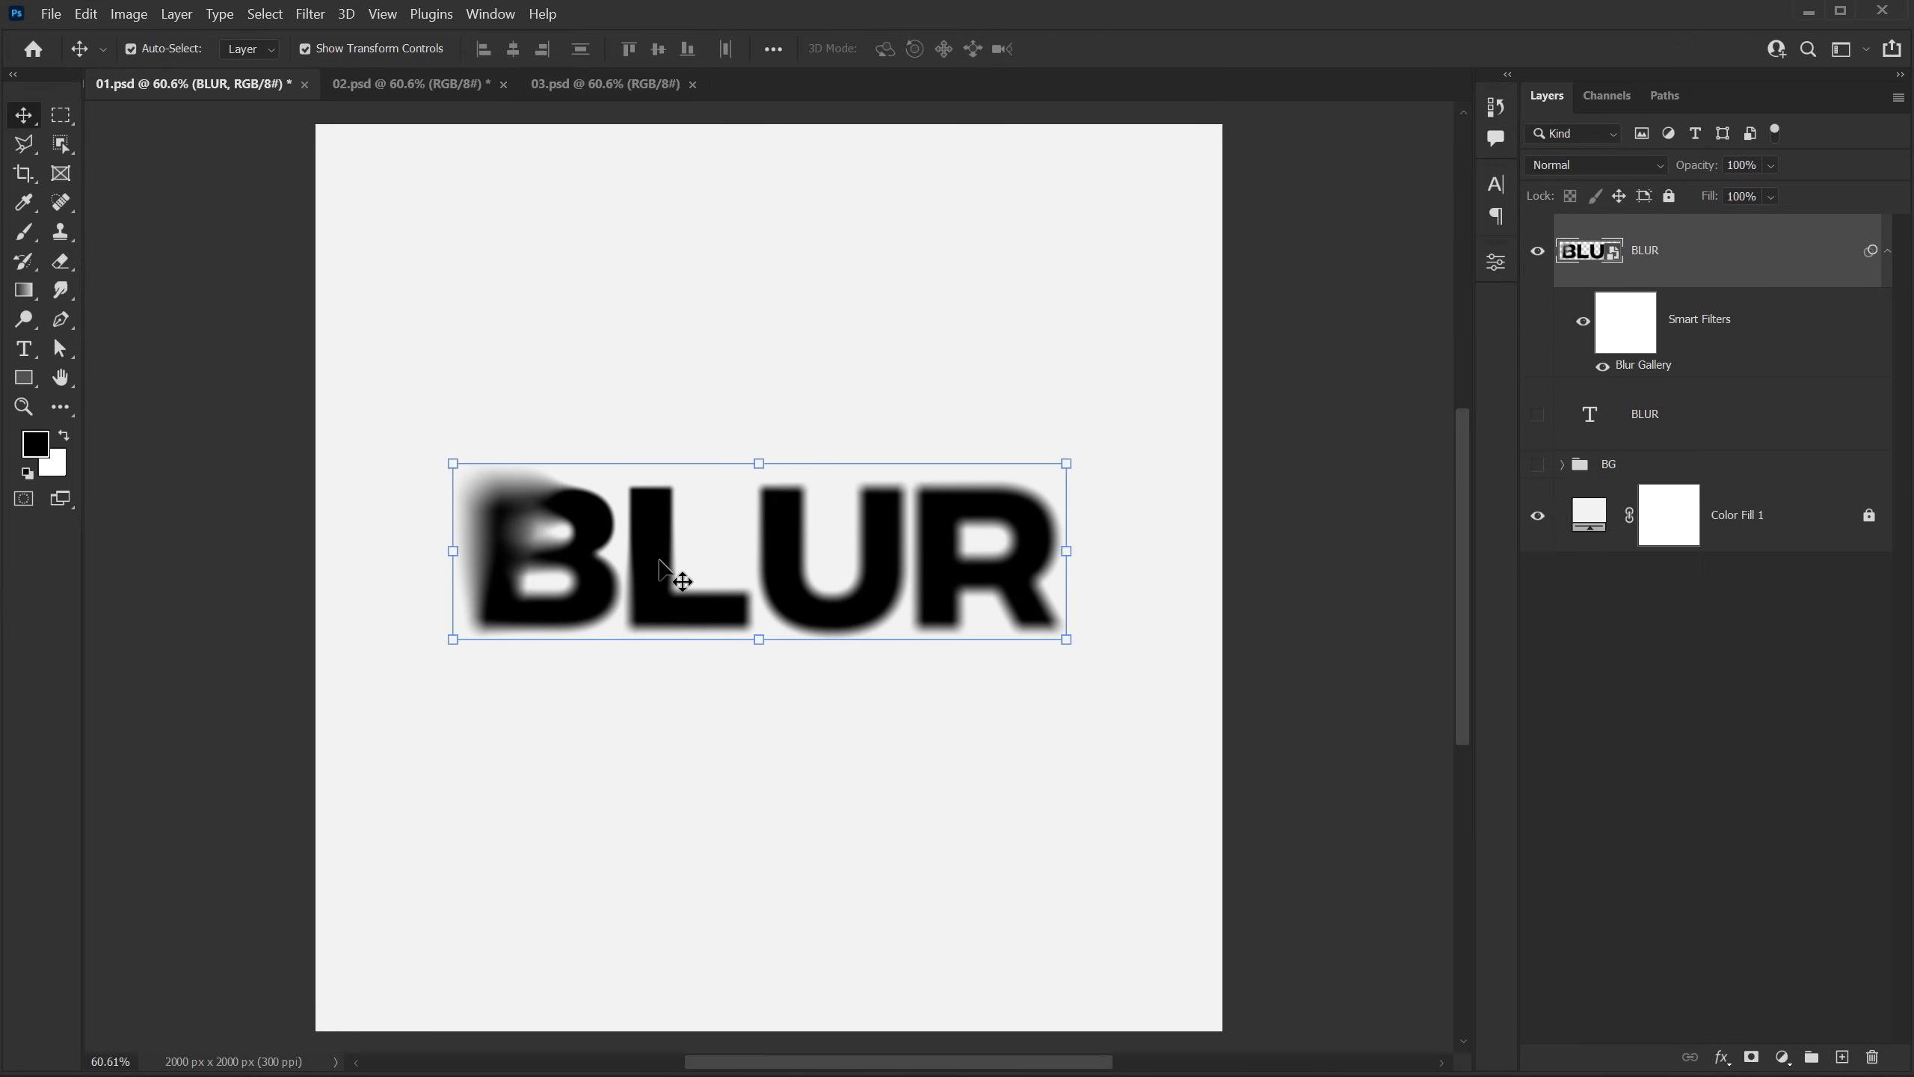
Step: Set the blurred BLUR layer's blending mode to Dissolve
left_click(1616, 164)
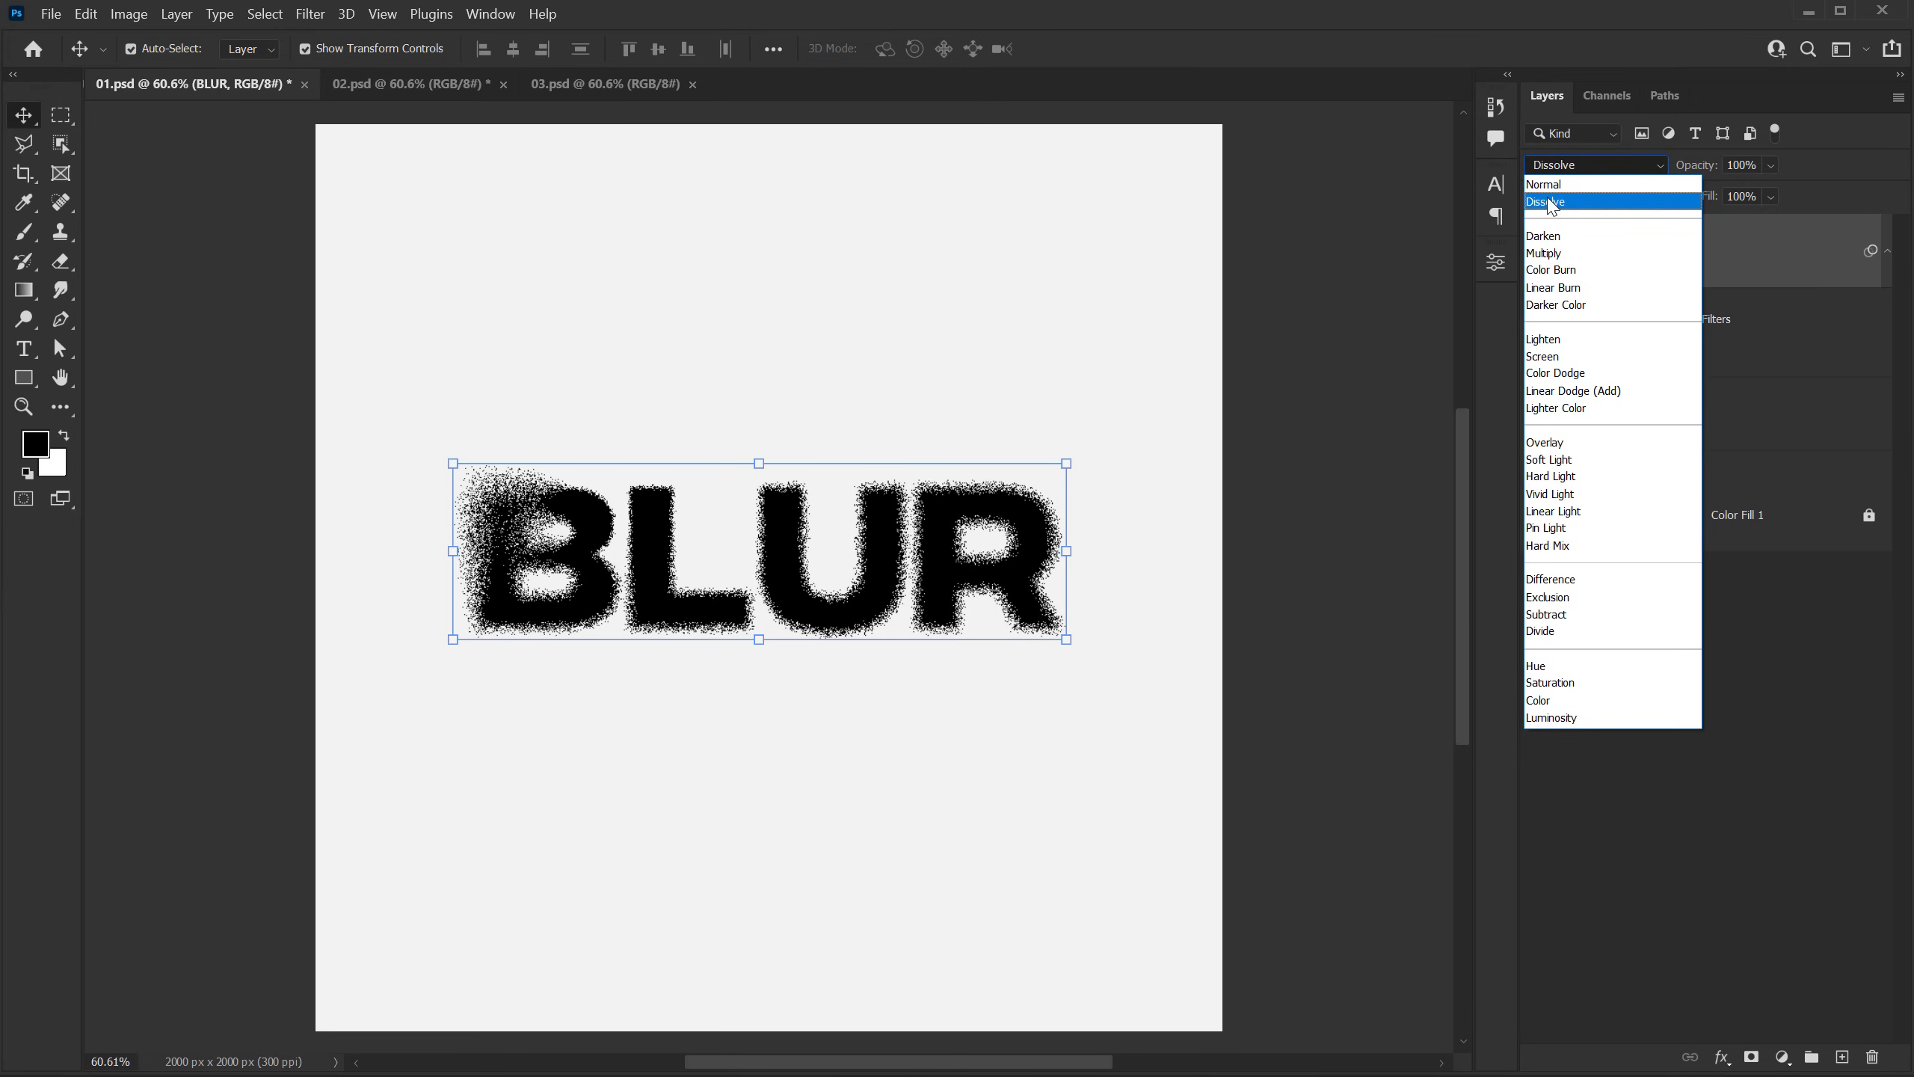
left_click(1550, 203)
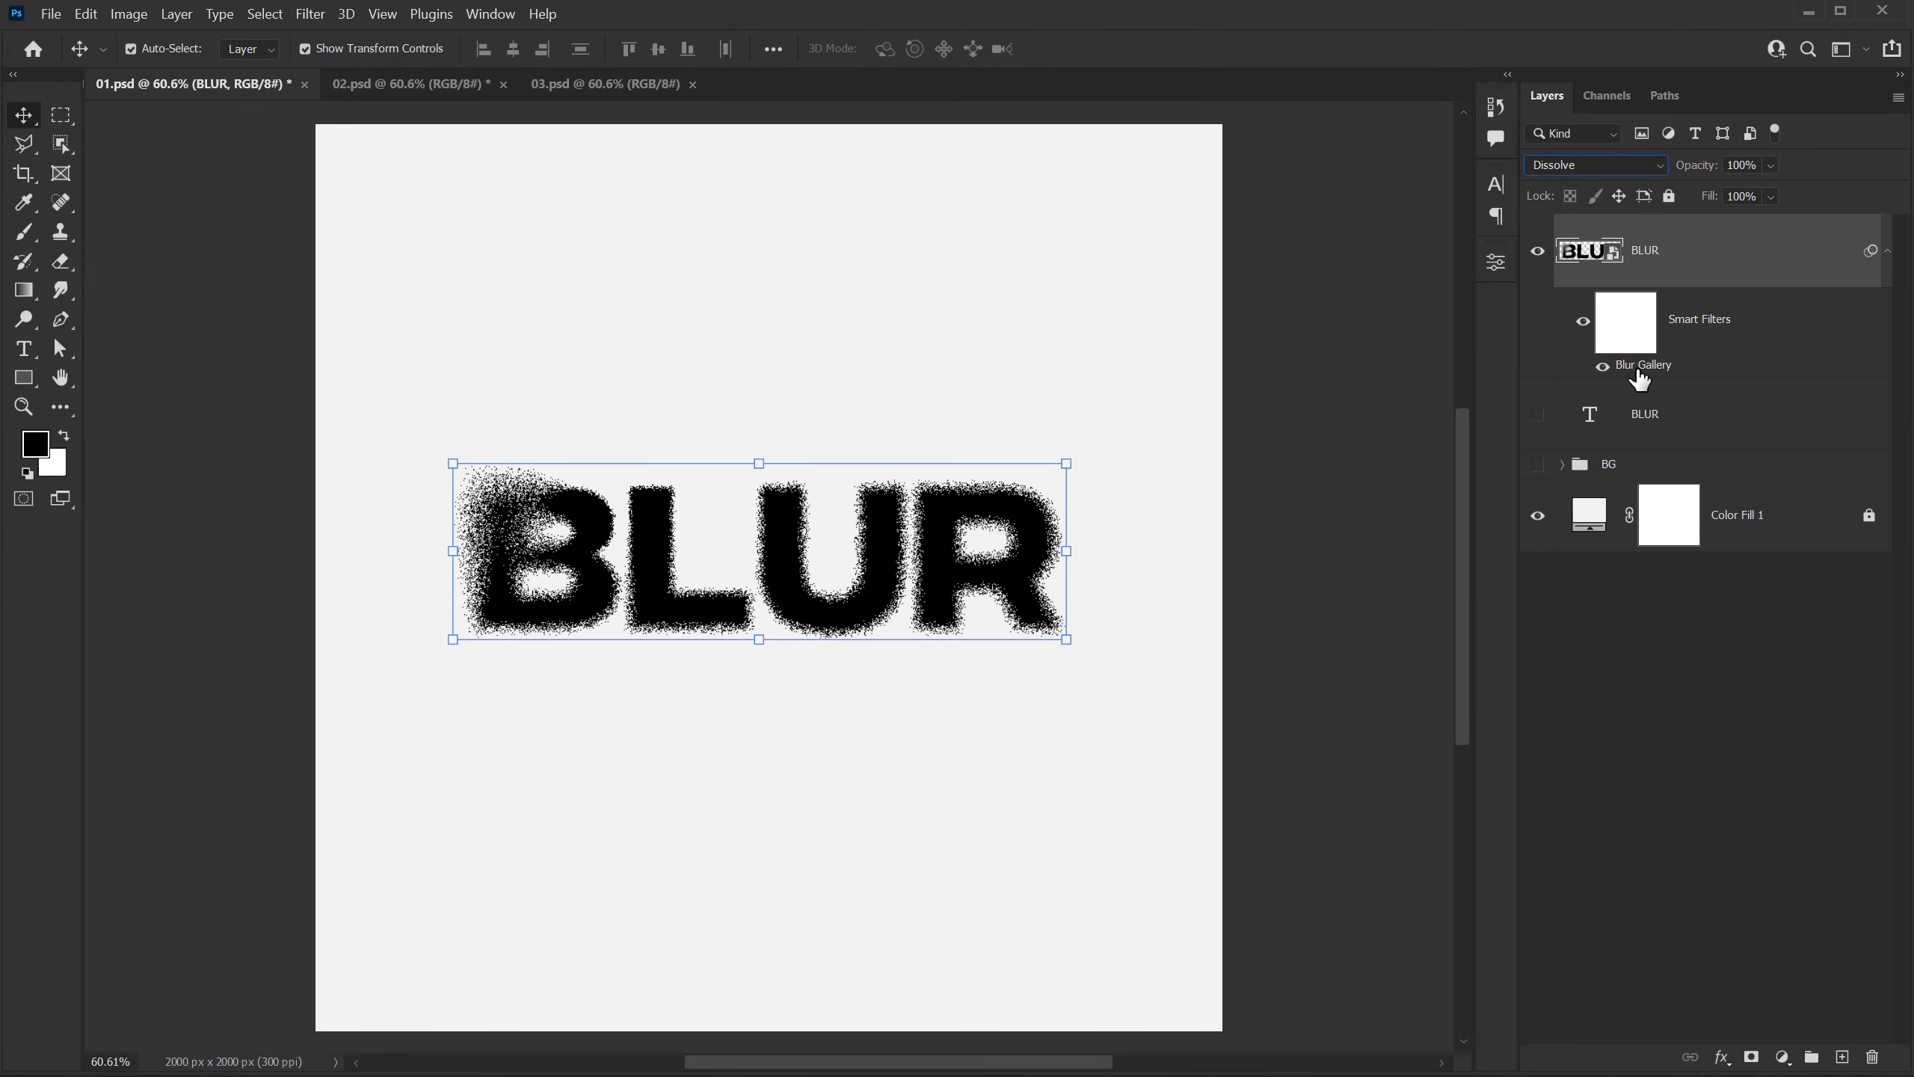
Step: Reopen the BLUR smart object's Blur Gallery filter, set the B's lower pin to 1 px blur and reduce its upper-right pin's blur
double_click(1642, 365)
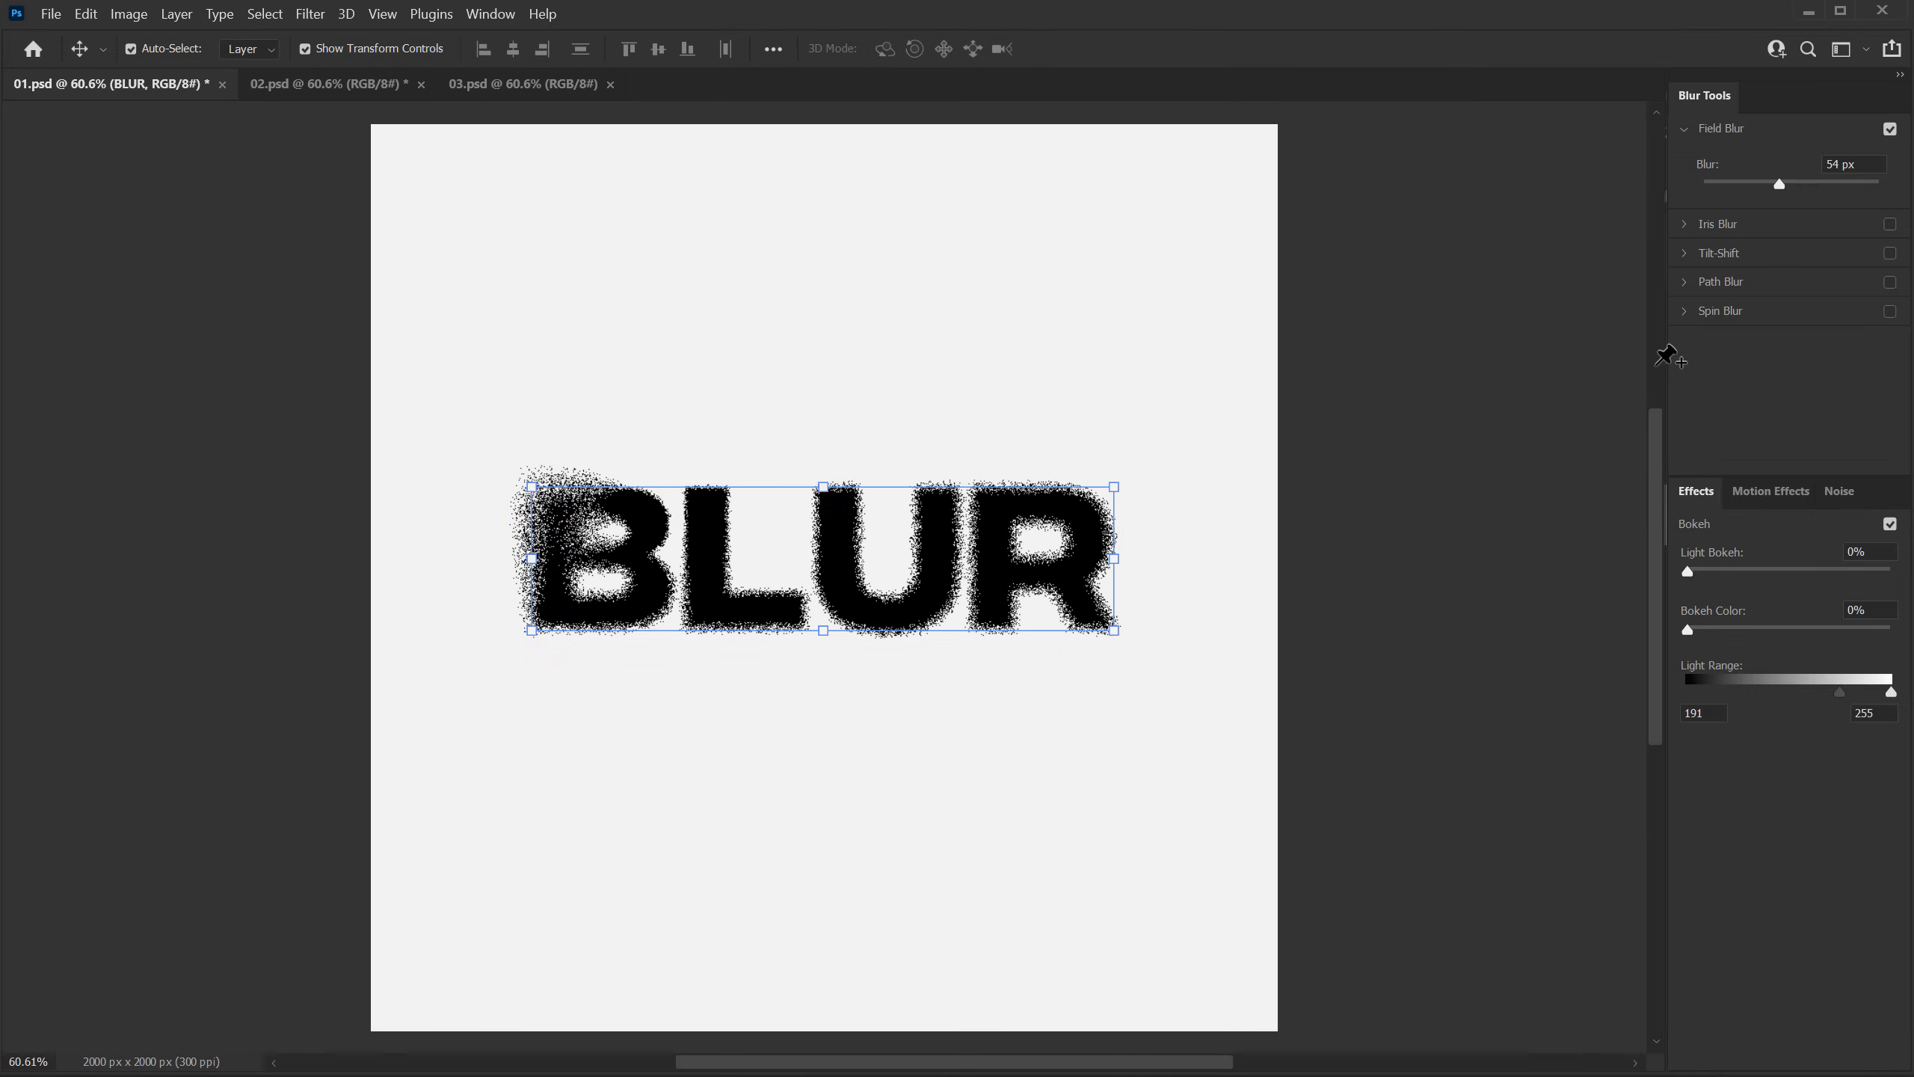
left_click(621, 613)
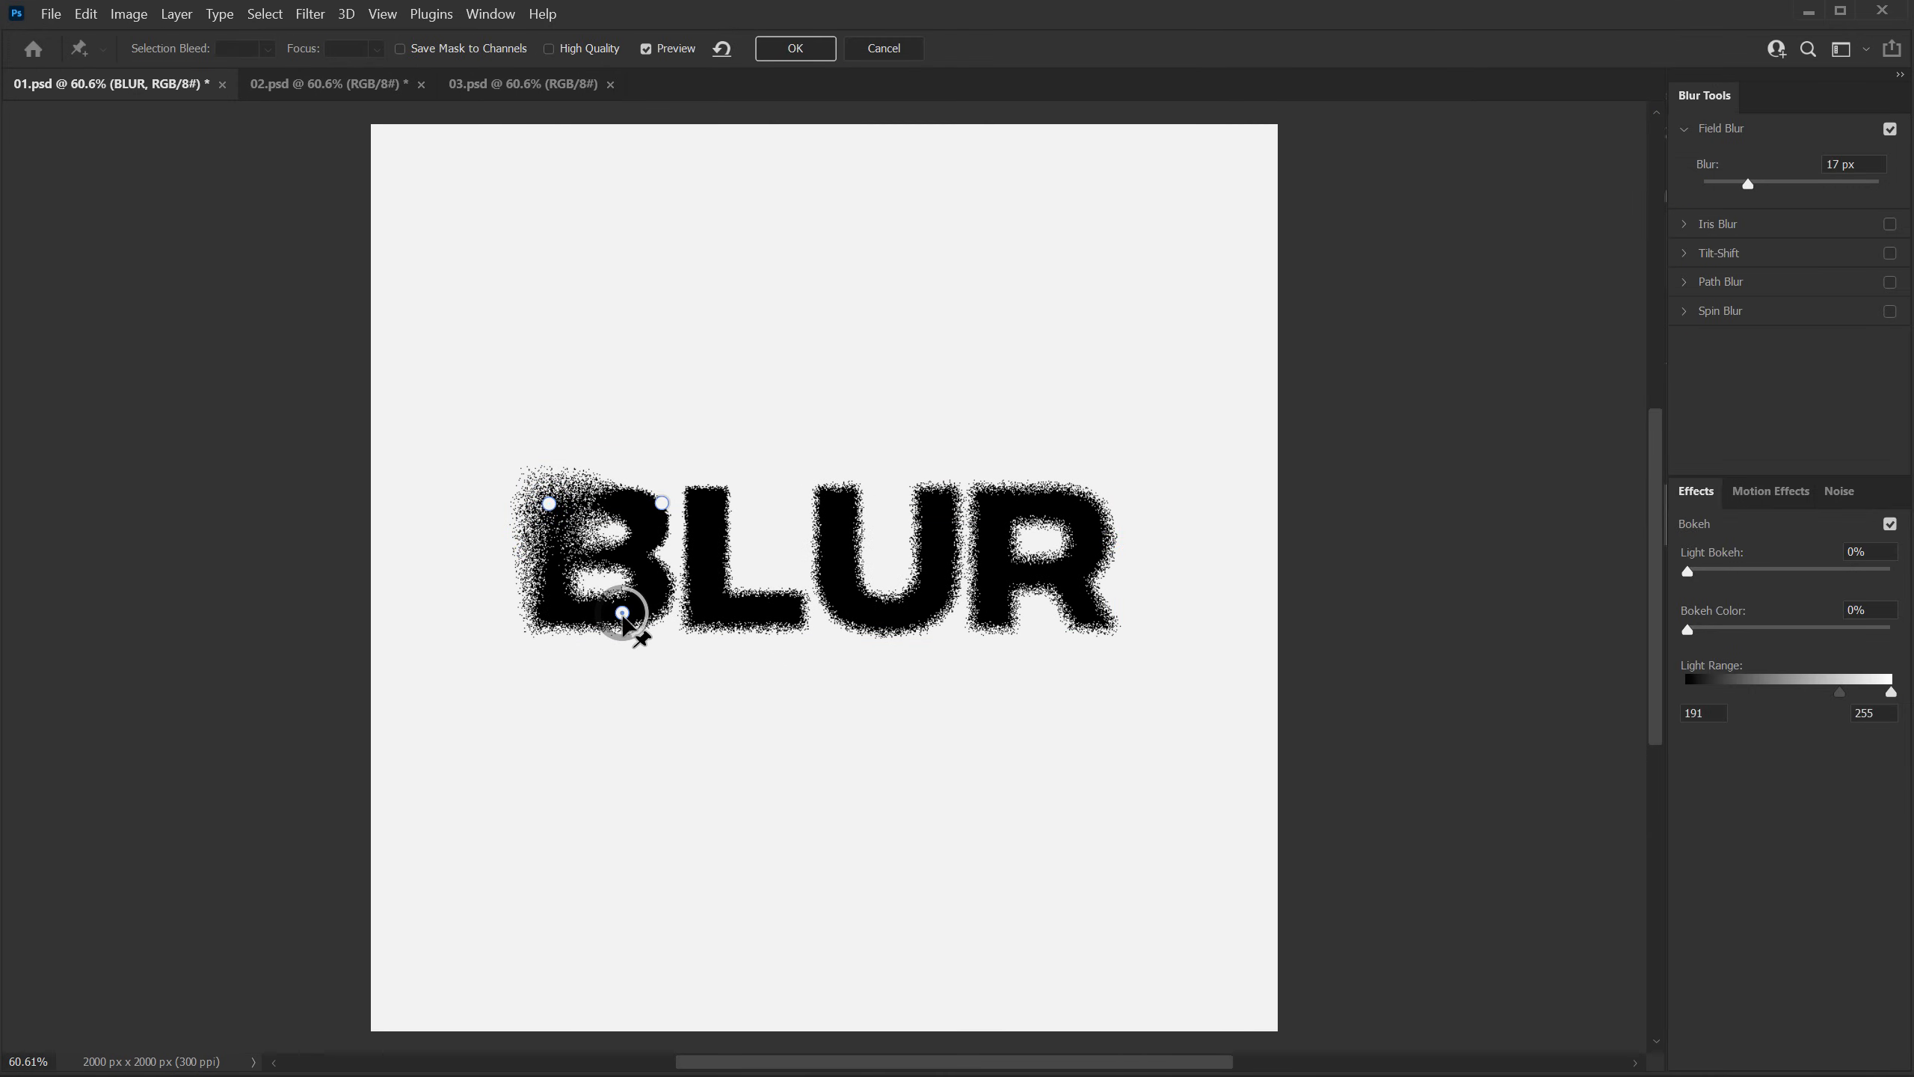
left_click_drag(640, 632, 637, 575)
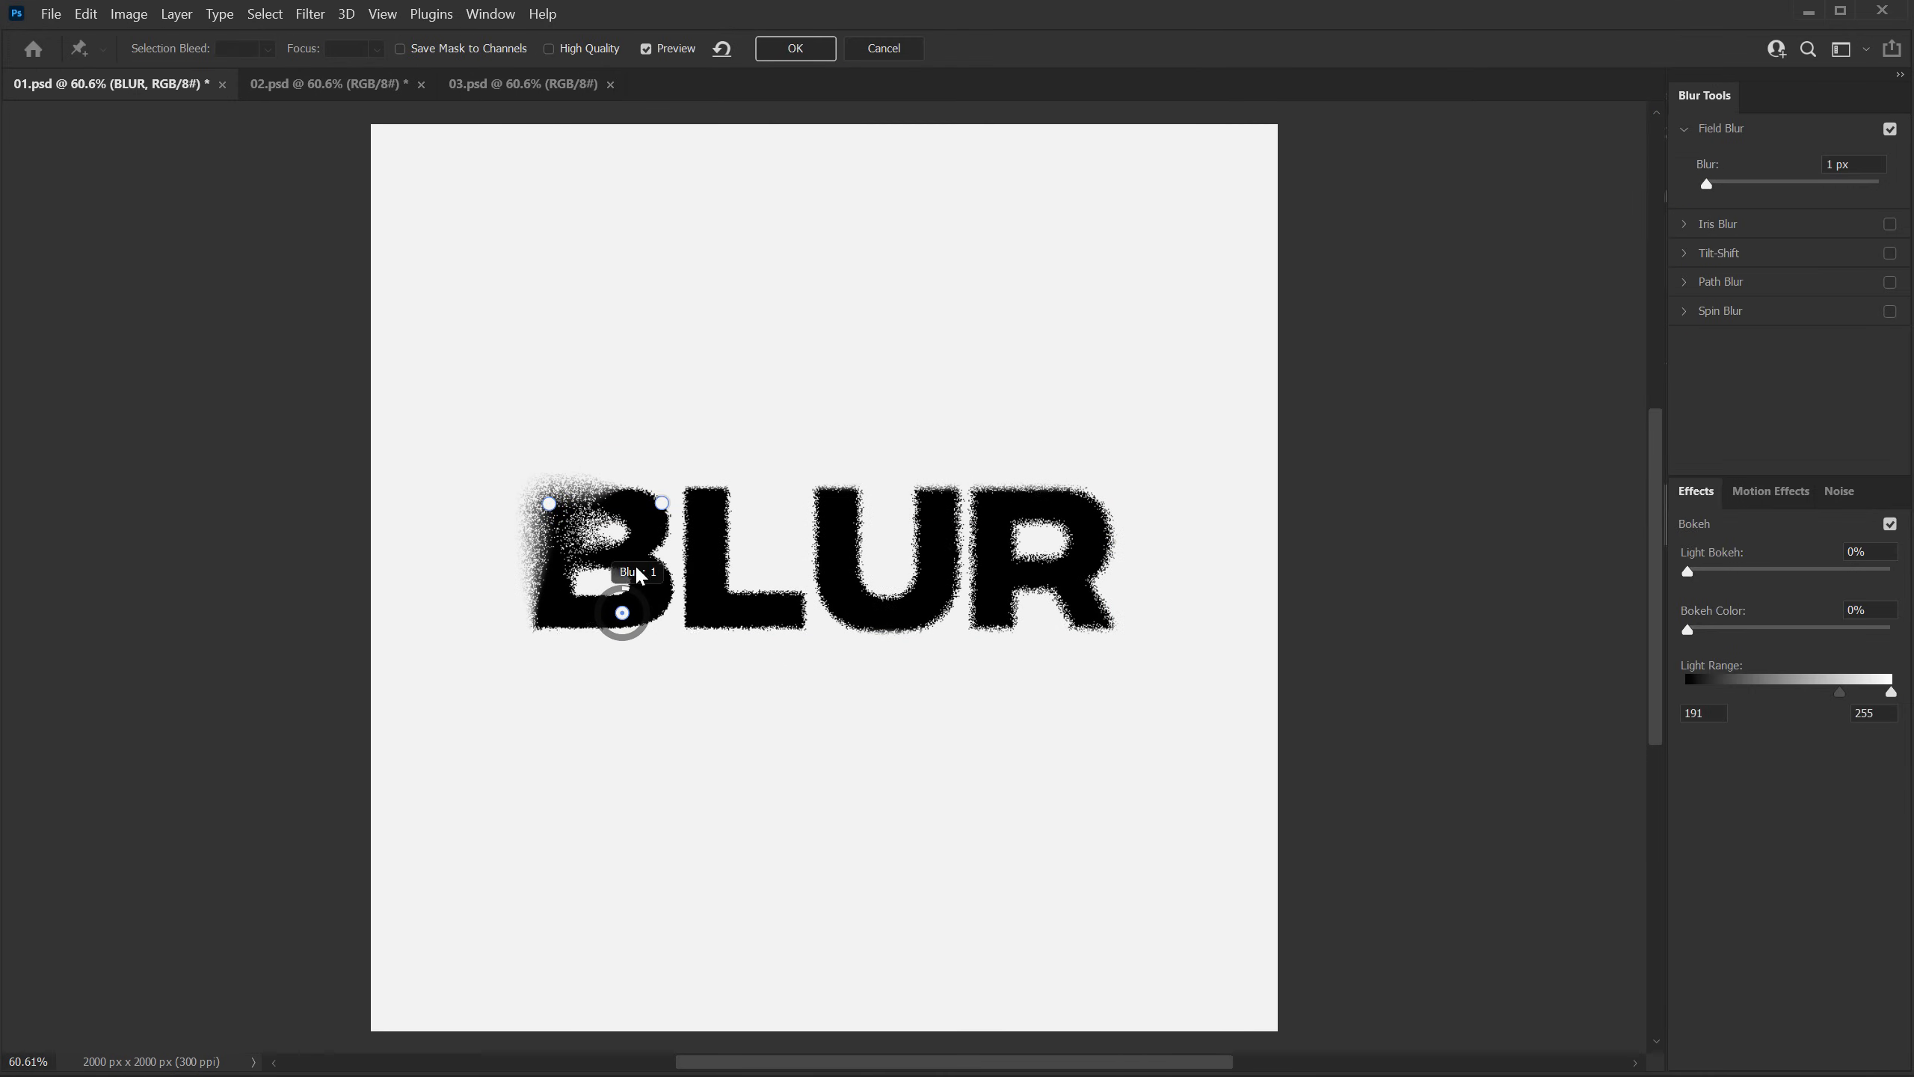
left_click(662, 503)
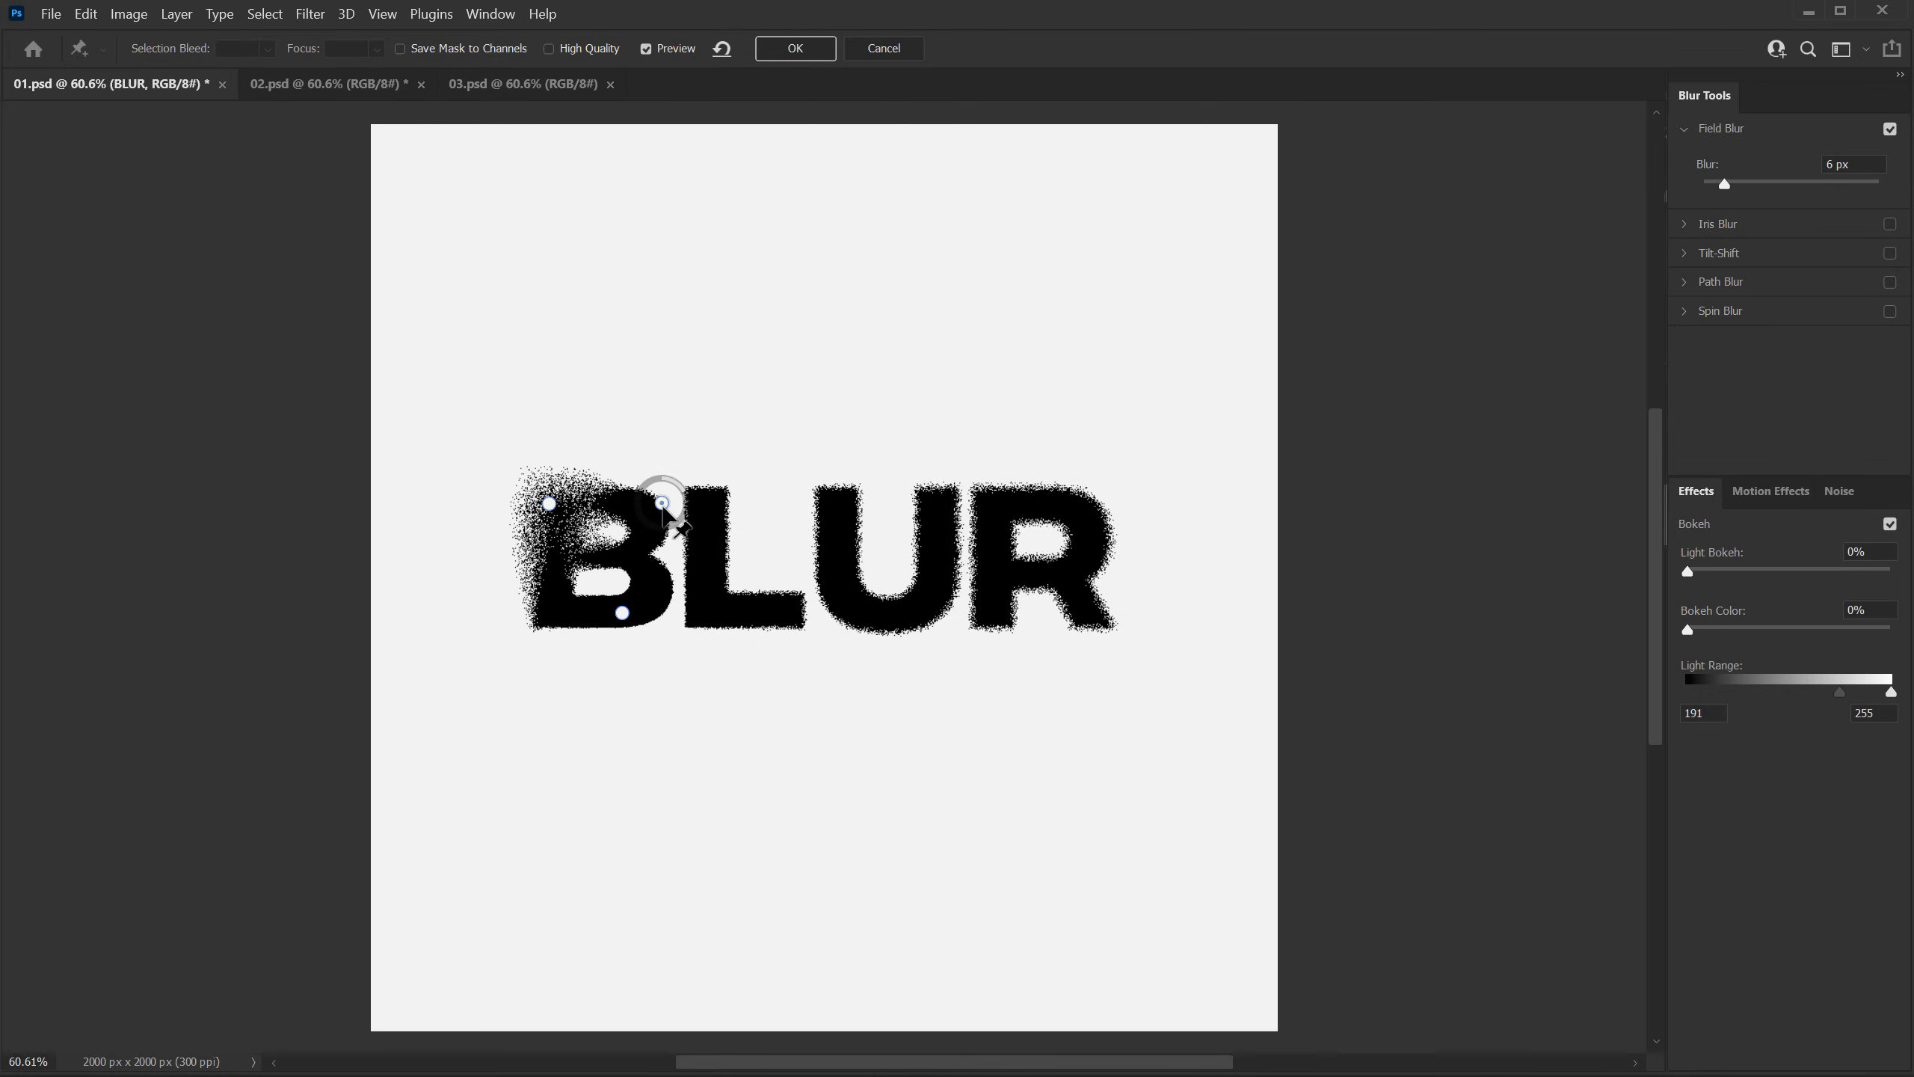
left_click_drag(683, 502, 675, 471)
left_click(549, 503)
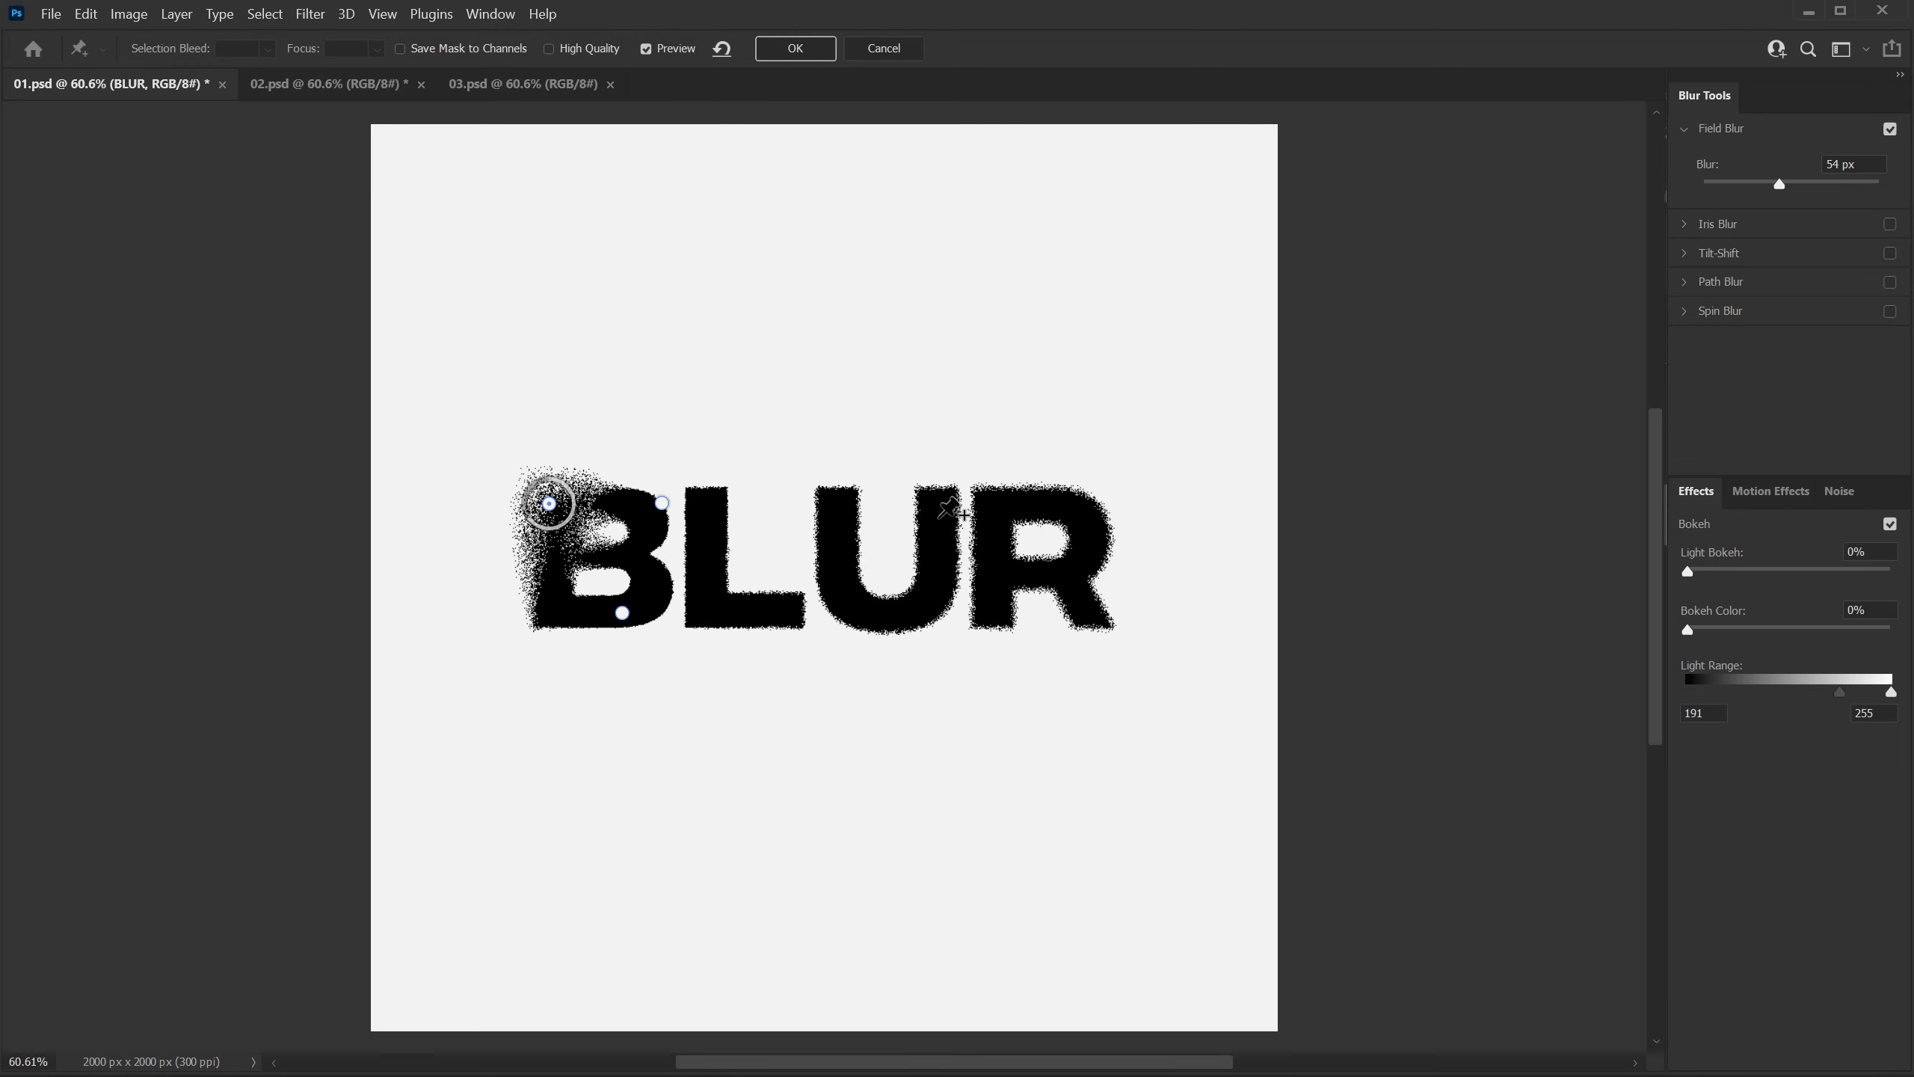
Step: Add a strong blur pin at the R's upper right and a 0 px blur pin on its lower-right leg
left_click(1089, 513)
left_click_drag(1109, 541, 1067, 545)
left_click(1093, 608)
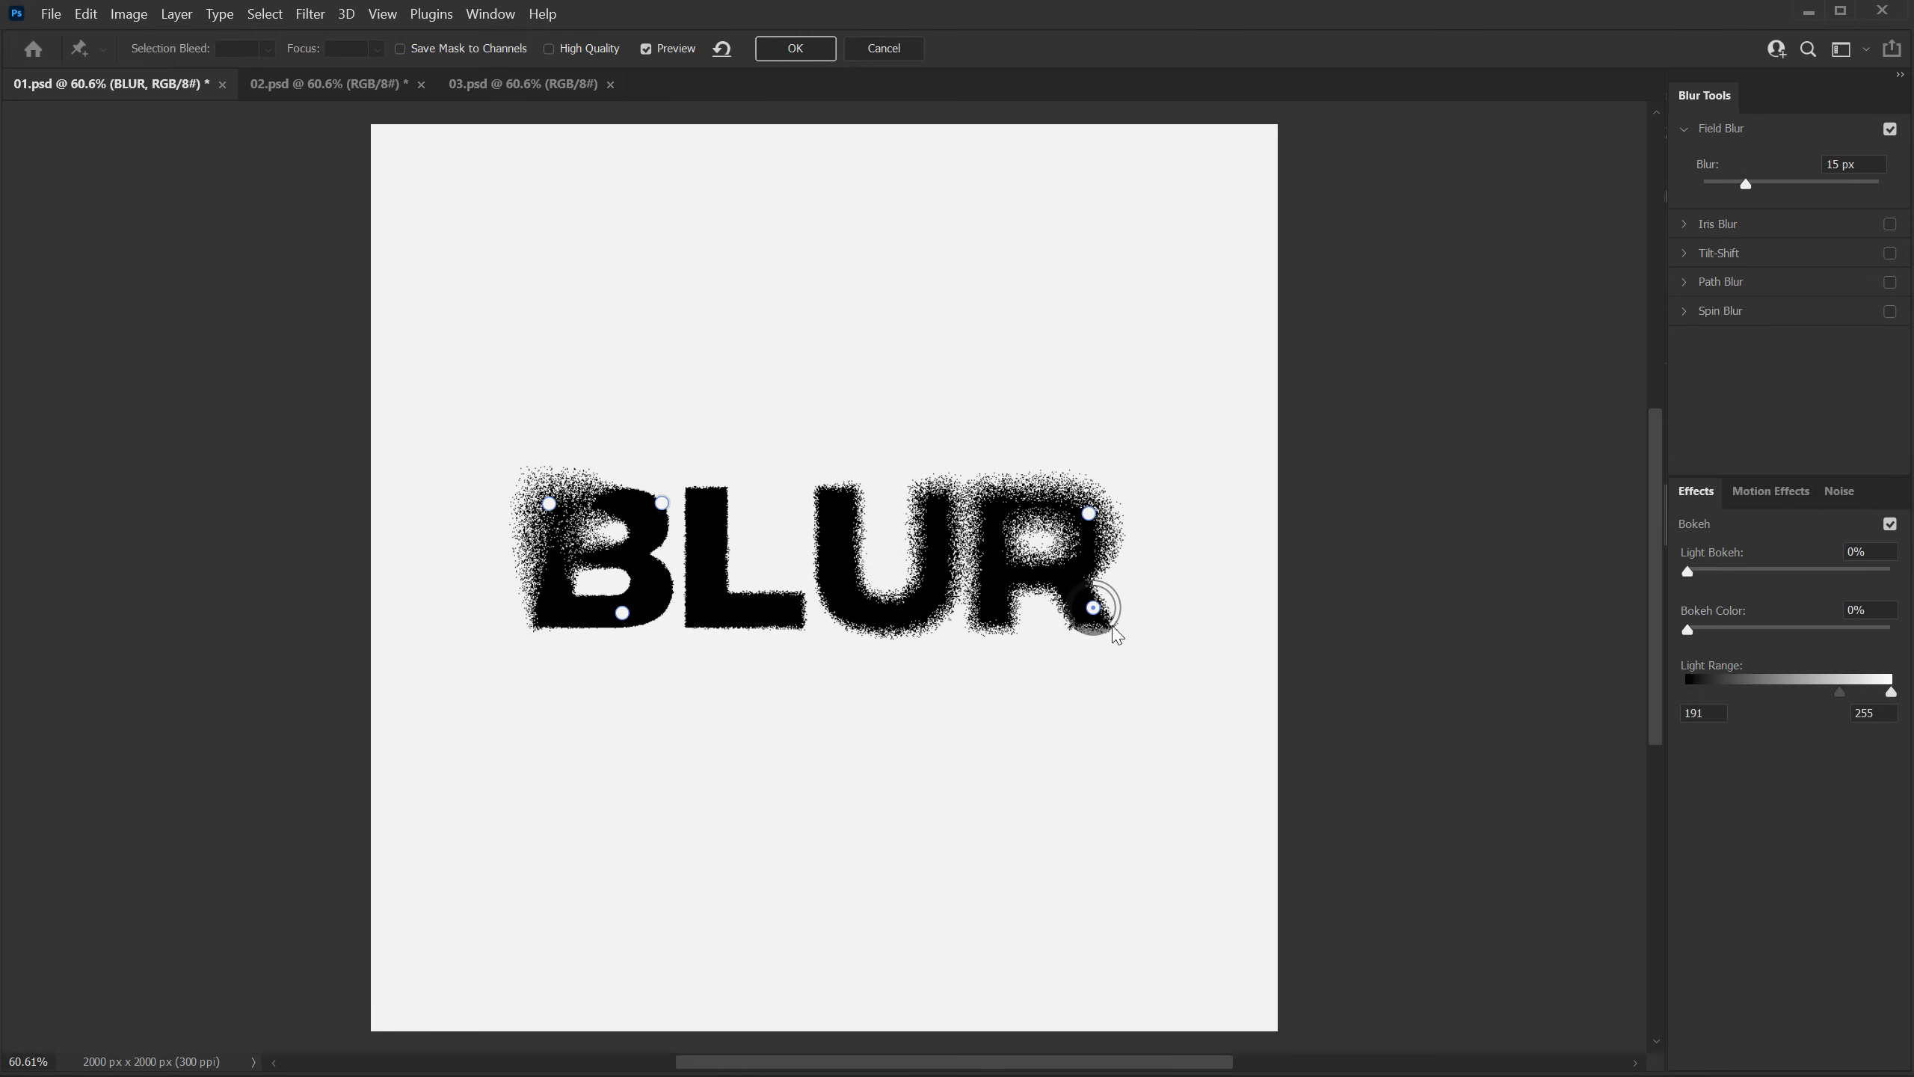
left_click_drag(1118, 627, 1097, 582)
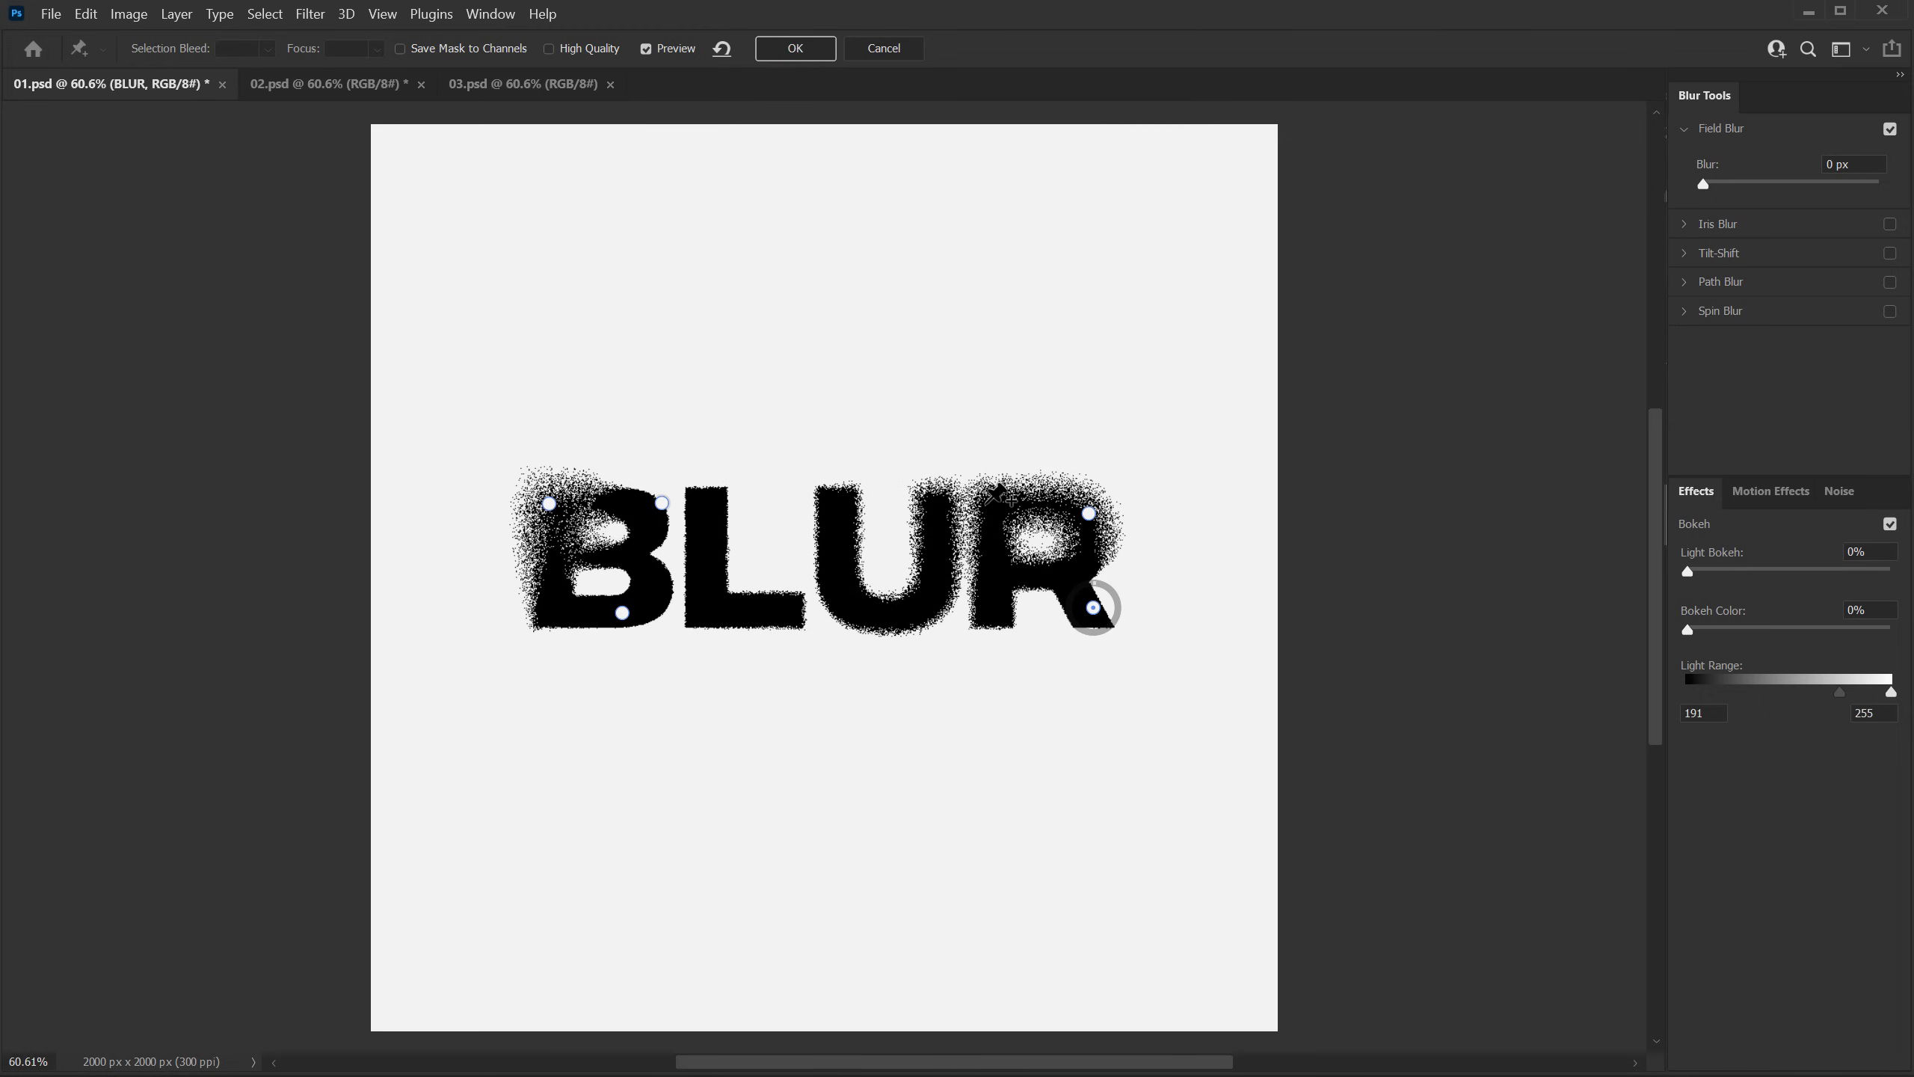
left_click_drag(1092, 607, 1087, 616)
Step: Add blur pins on the U's left stem, with 23 px blur at its base and 1 px blur near its top
left_click(845, 614)
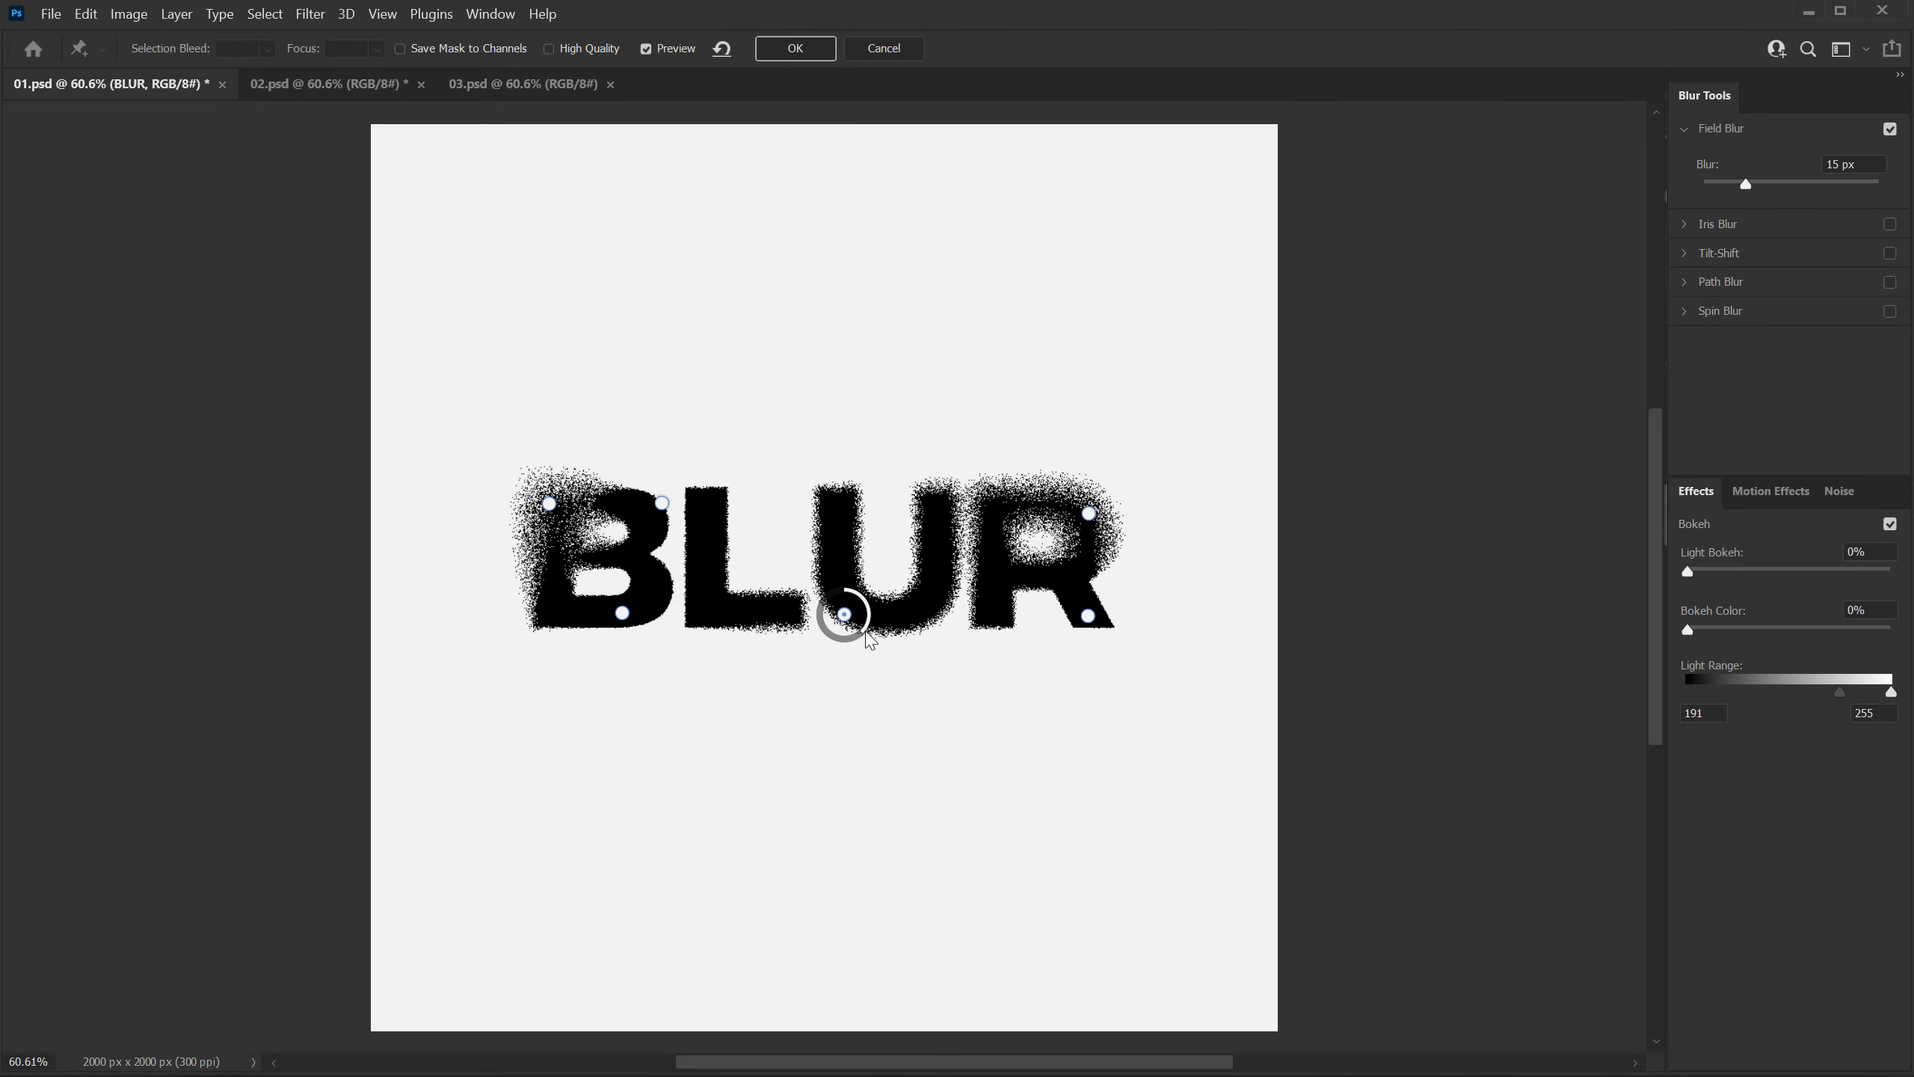
left_click_drag(864, 635, 843, 646)
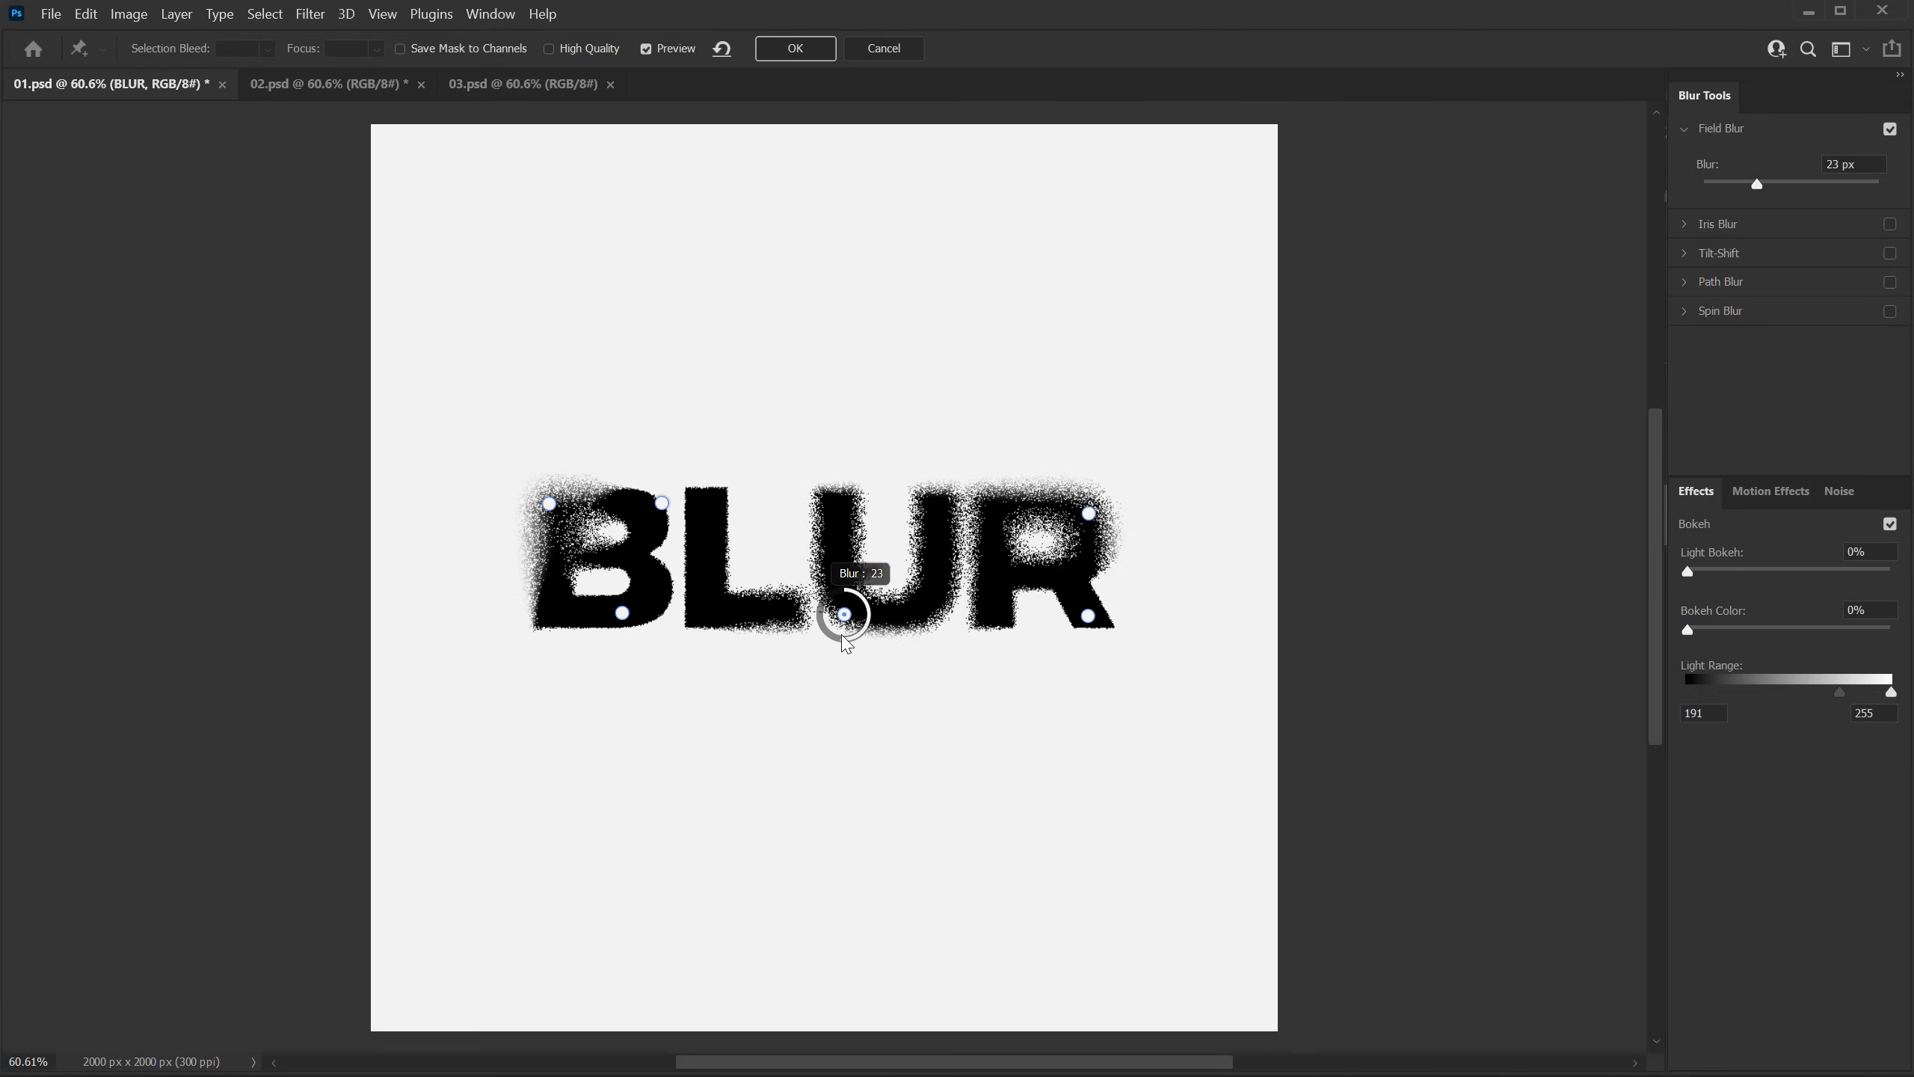
left_click(844, 526)
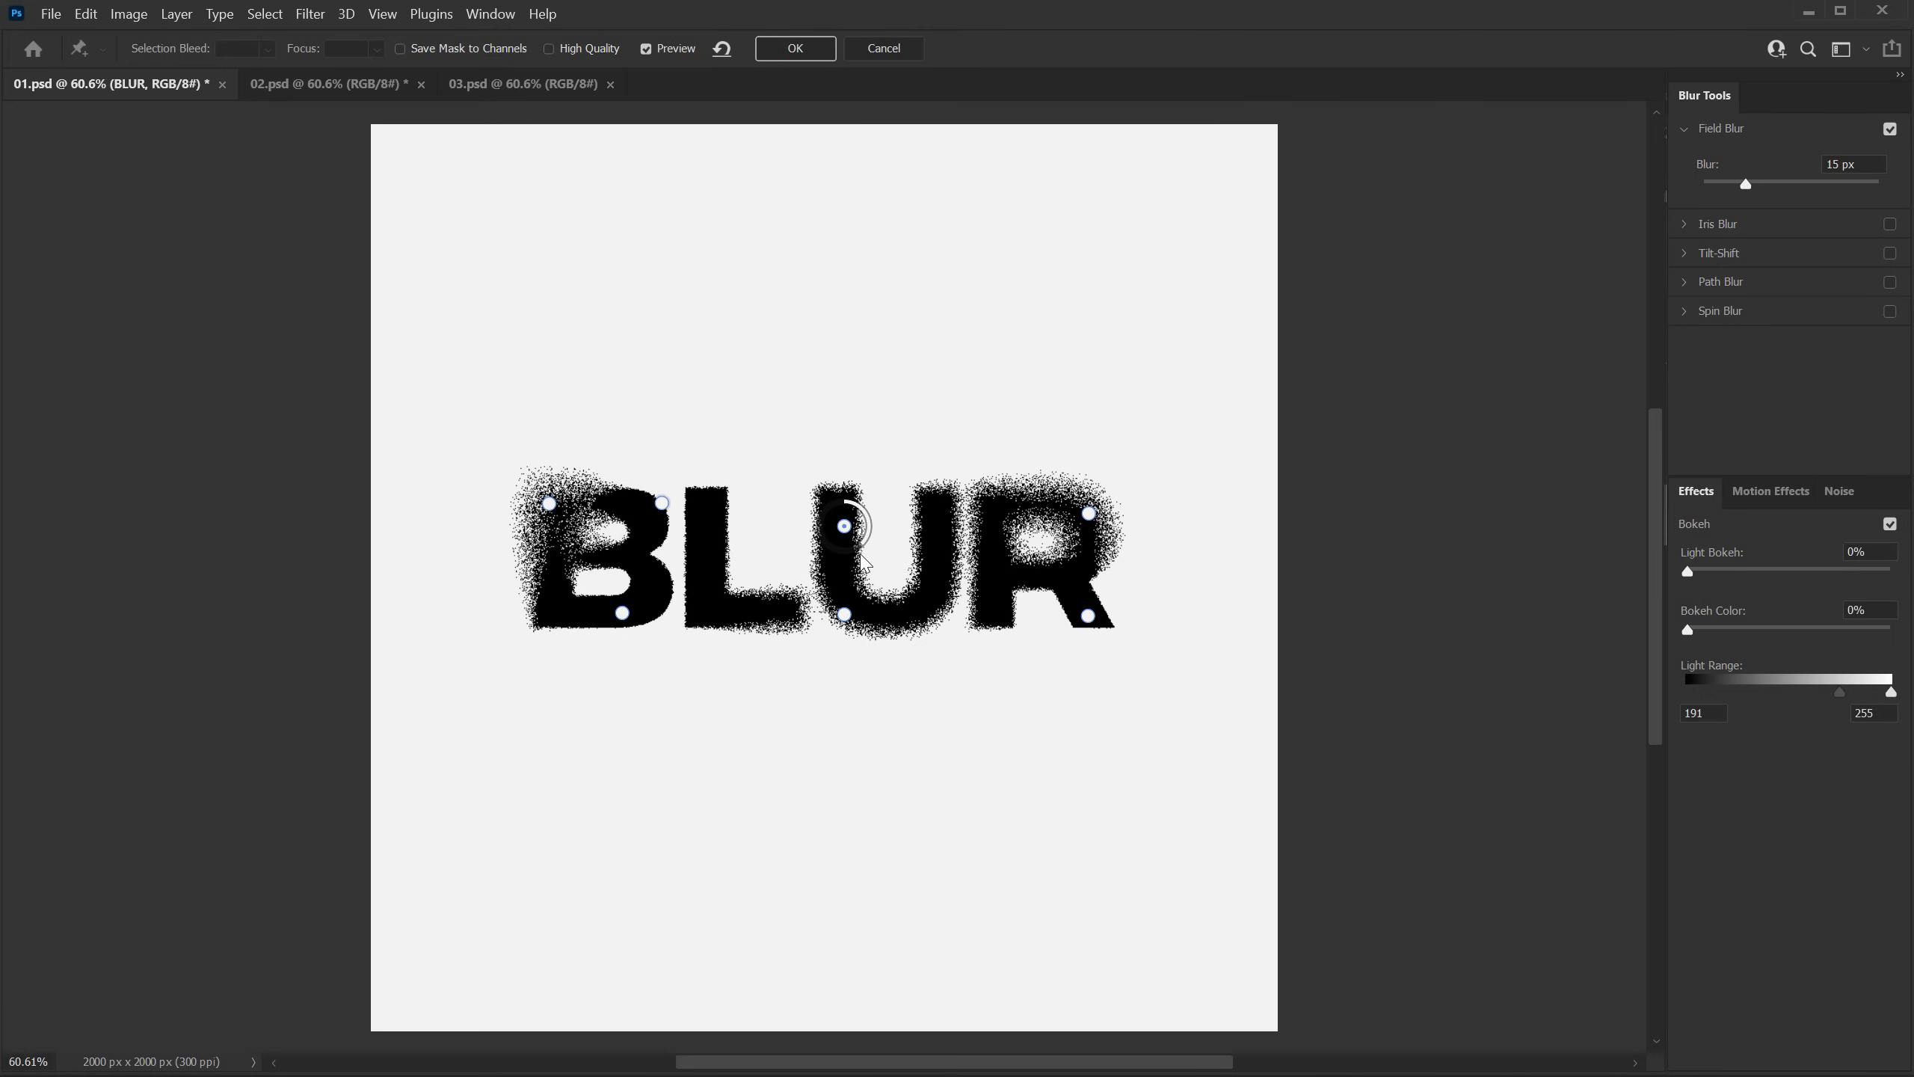
left_click_drag(865, 542, 846, 498)
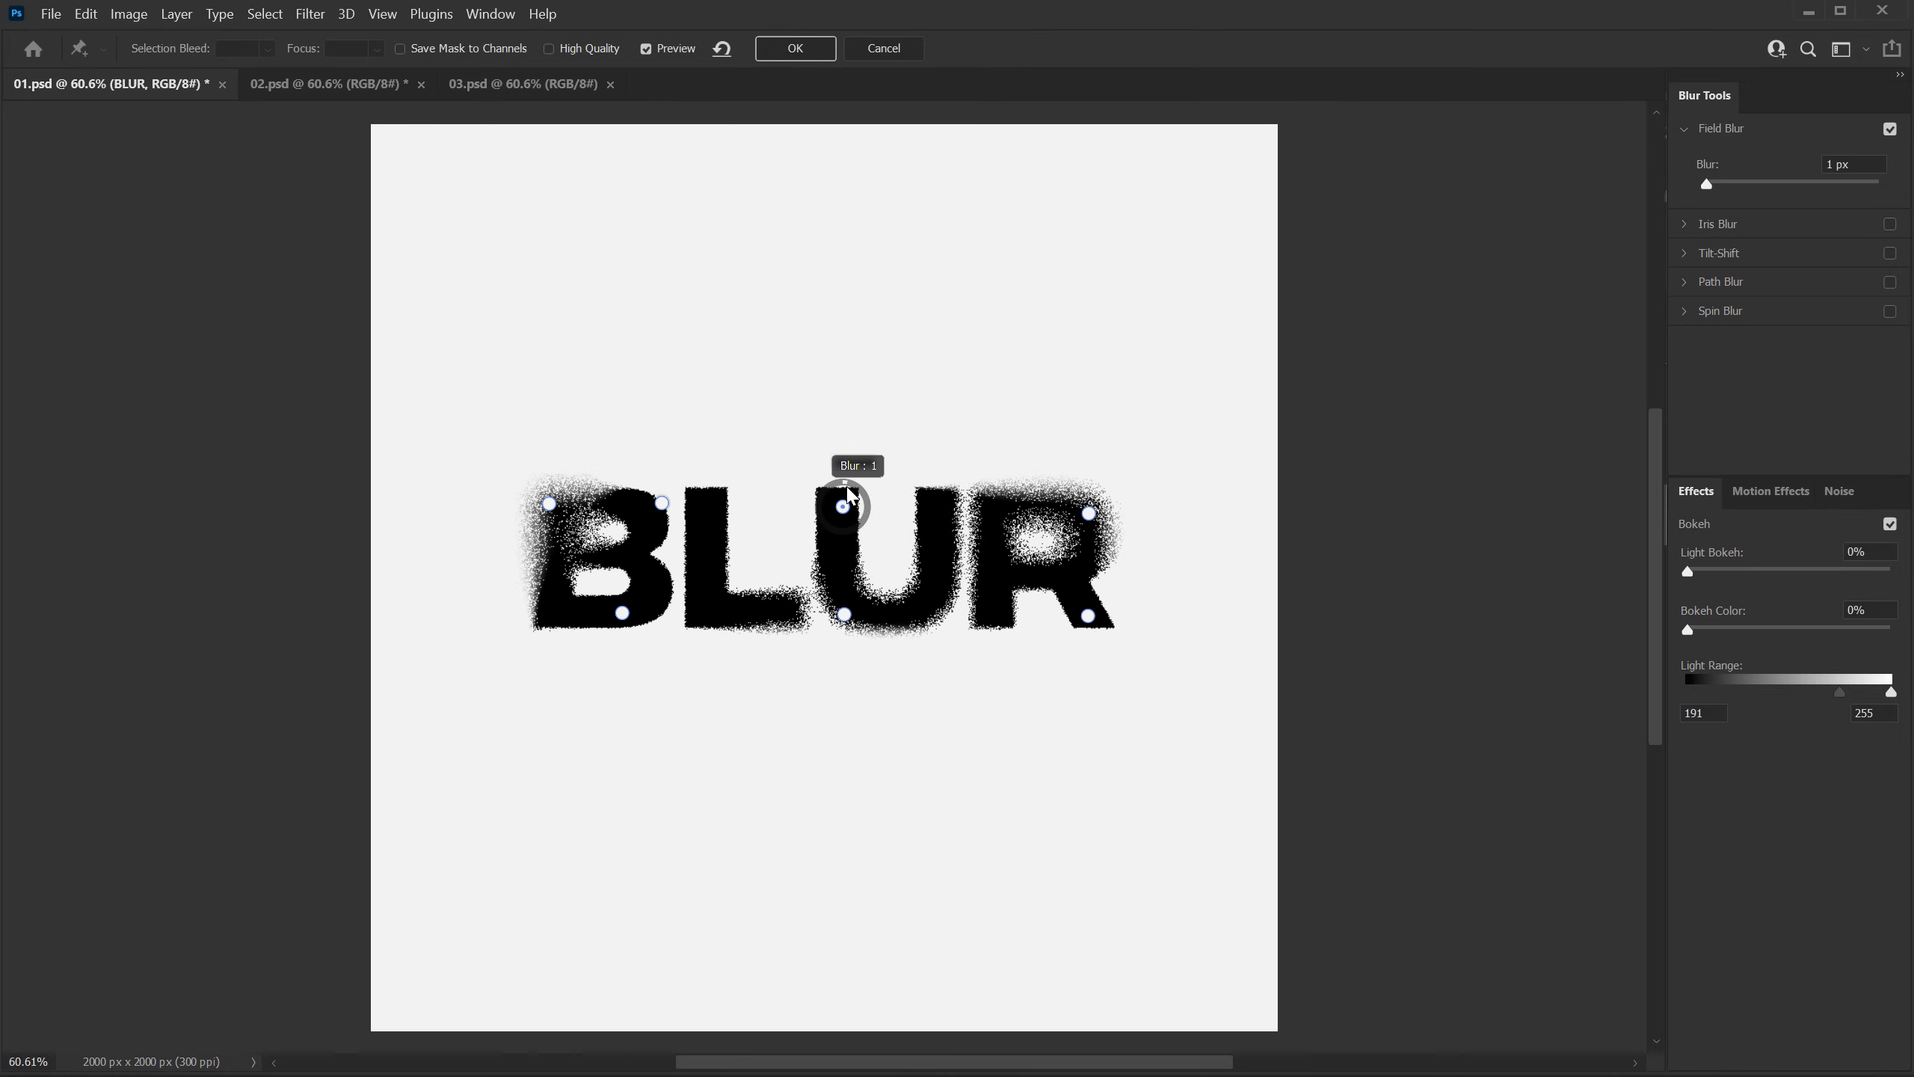
Step: Add a 6 px blur pin at the U's lower right, nudge the B's upper-left pin slightly outward, and apply the blur
left_click(935, 590)
left_click_drag(963, 612, 972, 591)
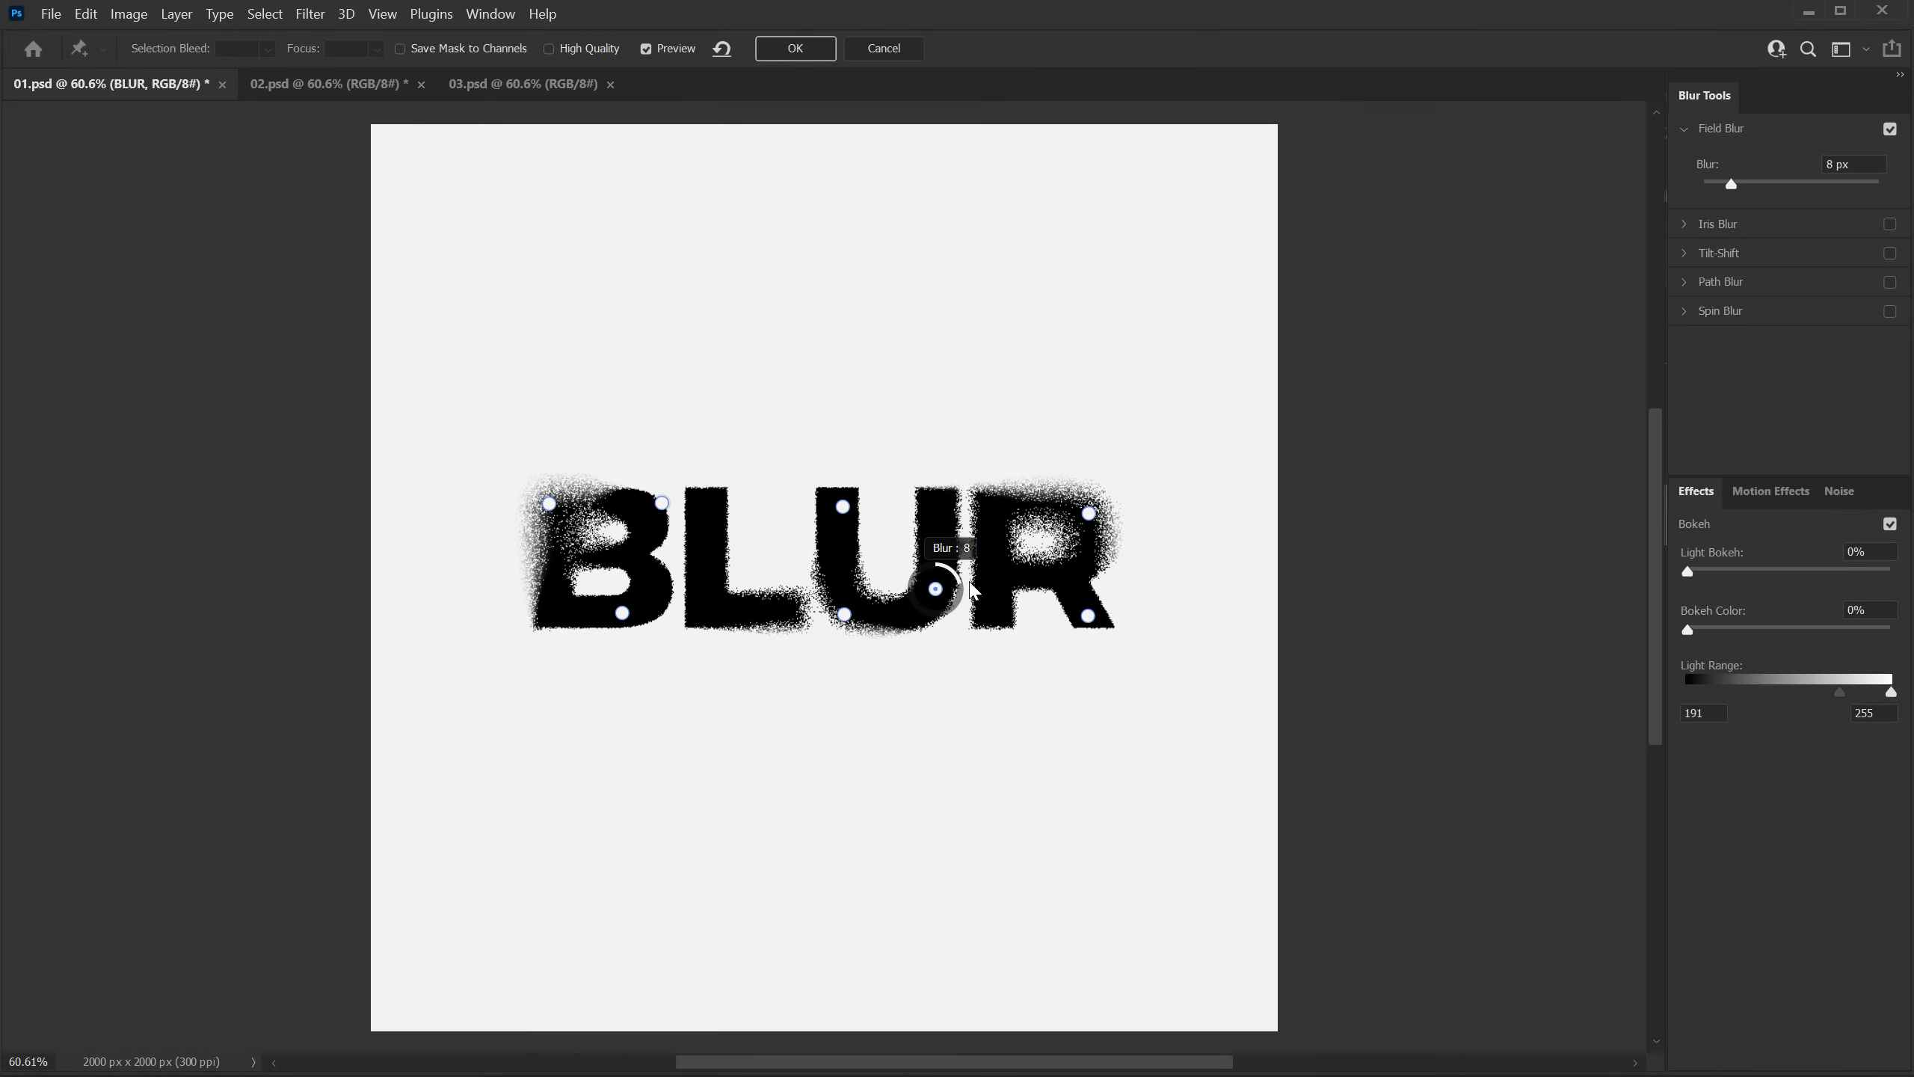
left_click(549, 504)
left_click_drag(549, 504, 546, 503)
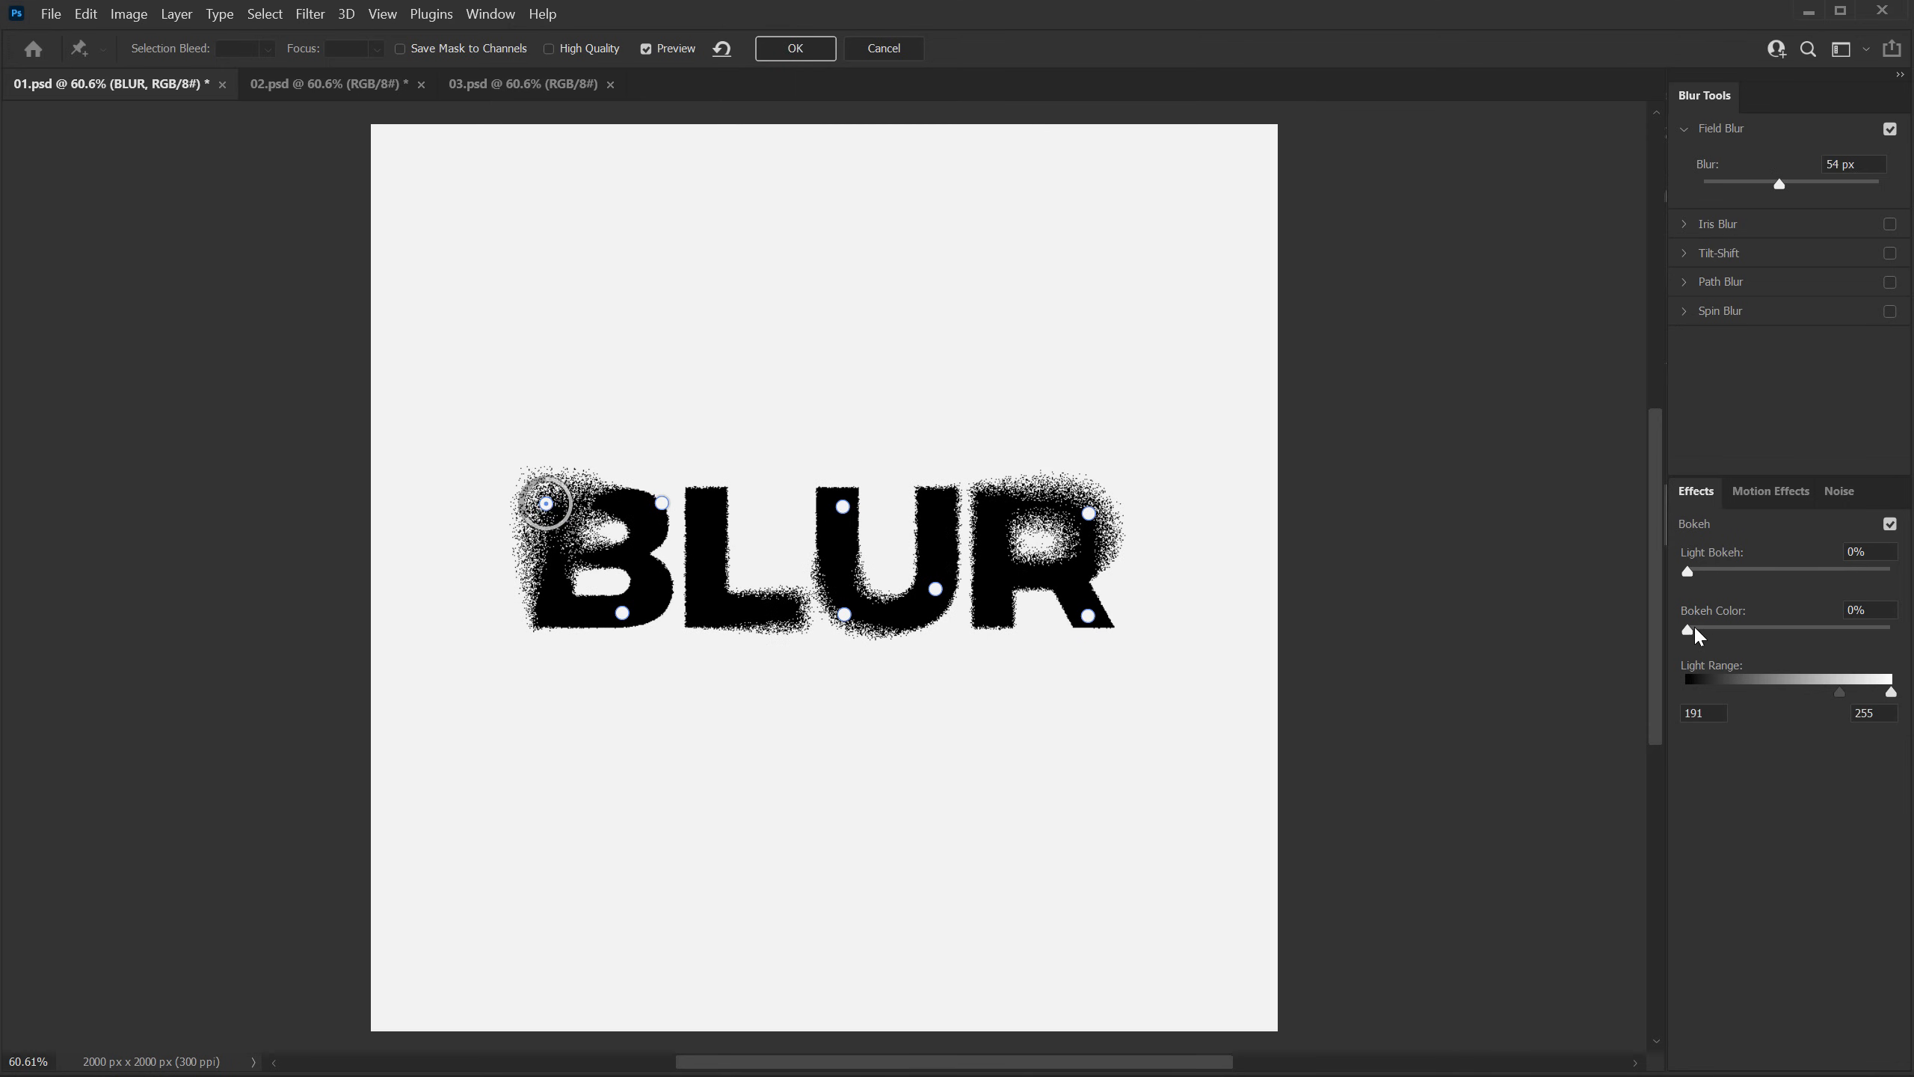
left_click_drag(1688, 632, 1444, 576)
left_click(793, 49)
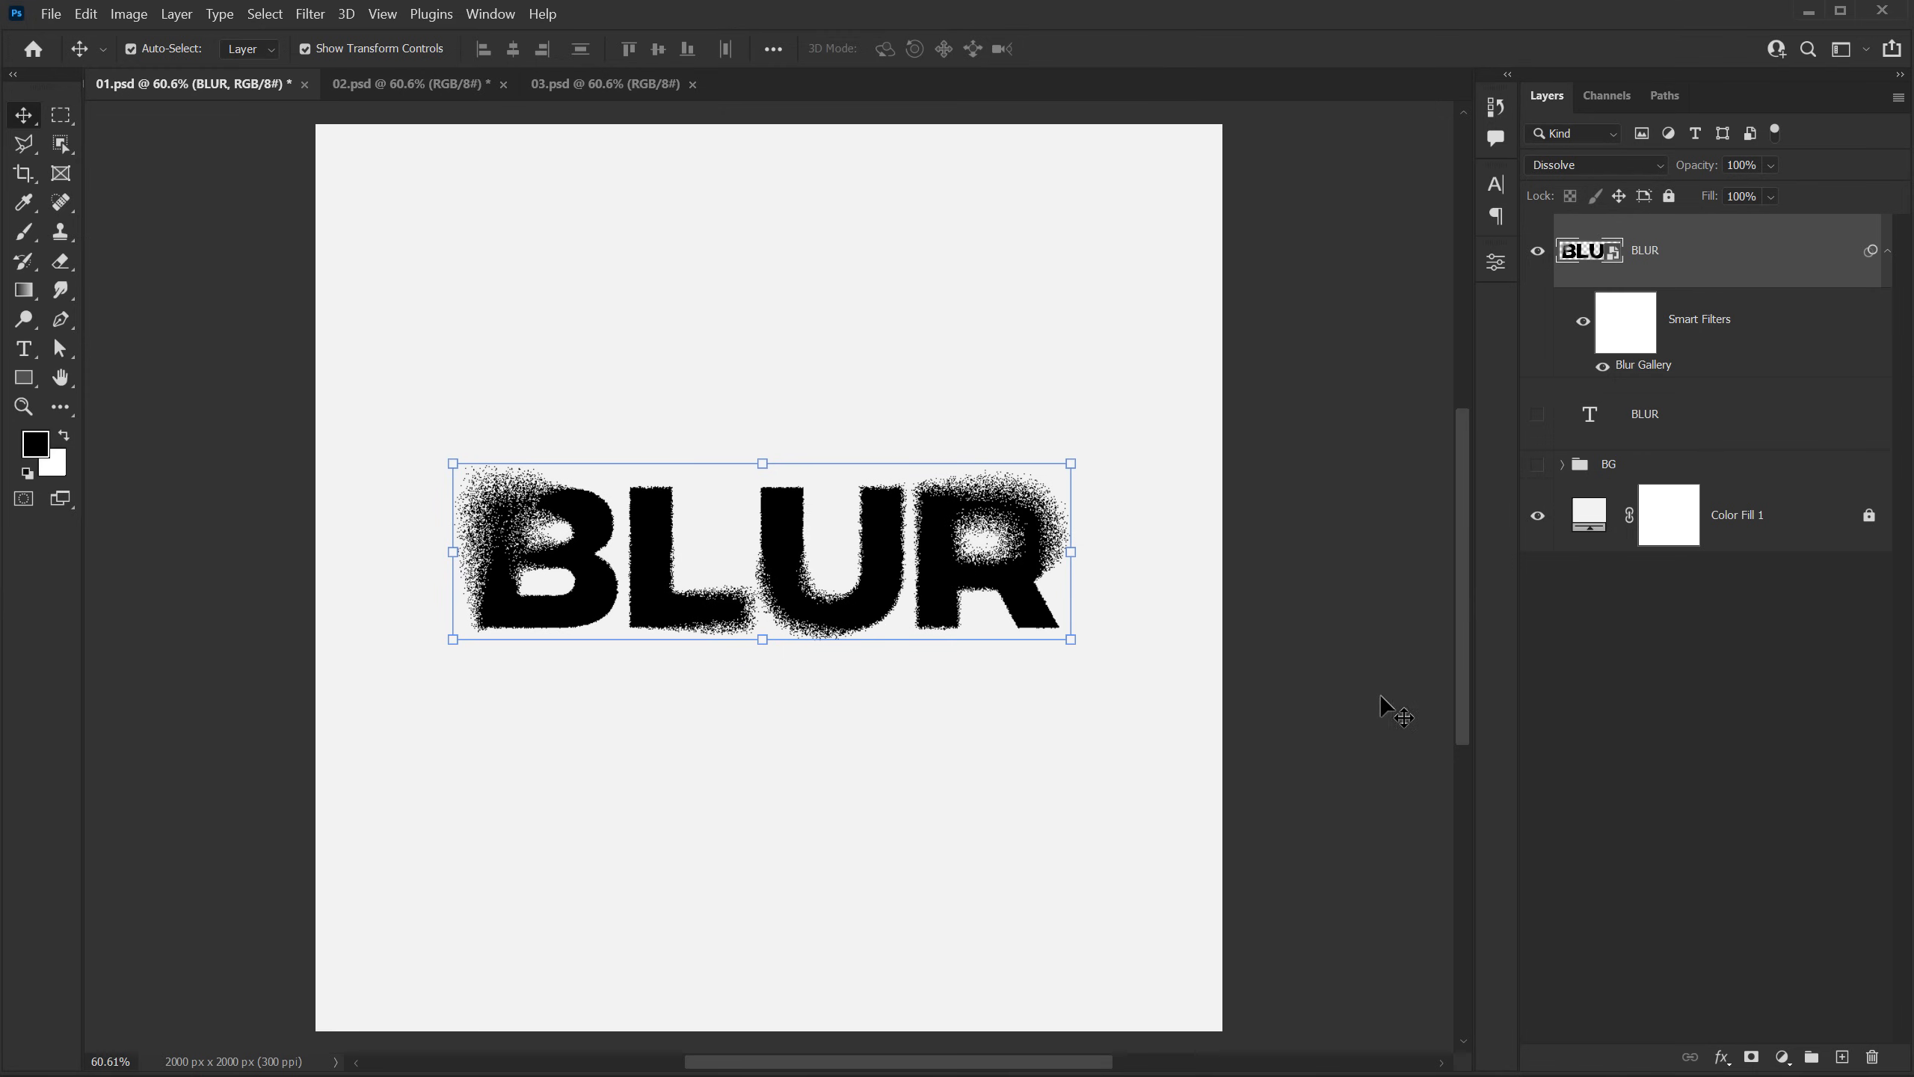
Step: Deselect the layer and examine the grainy dissolve edges on the BLUR lettering up close
left_click(1678, 746)
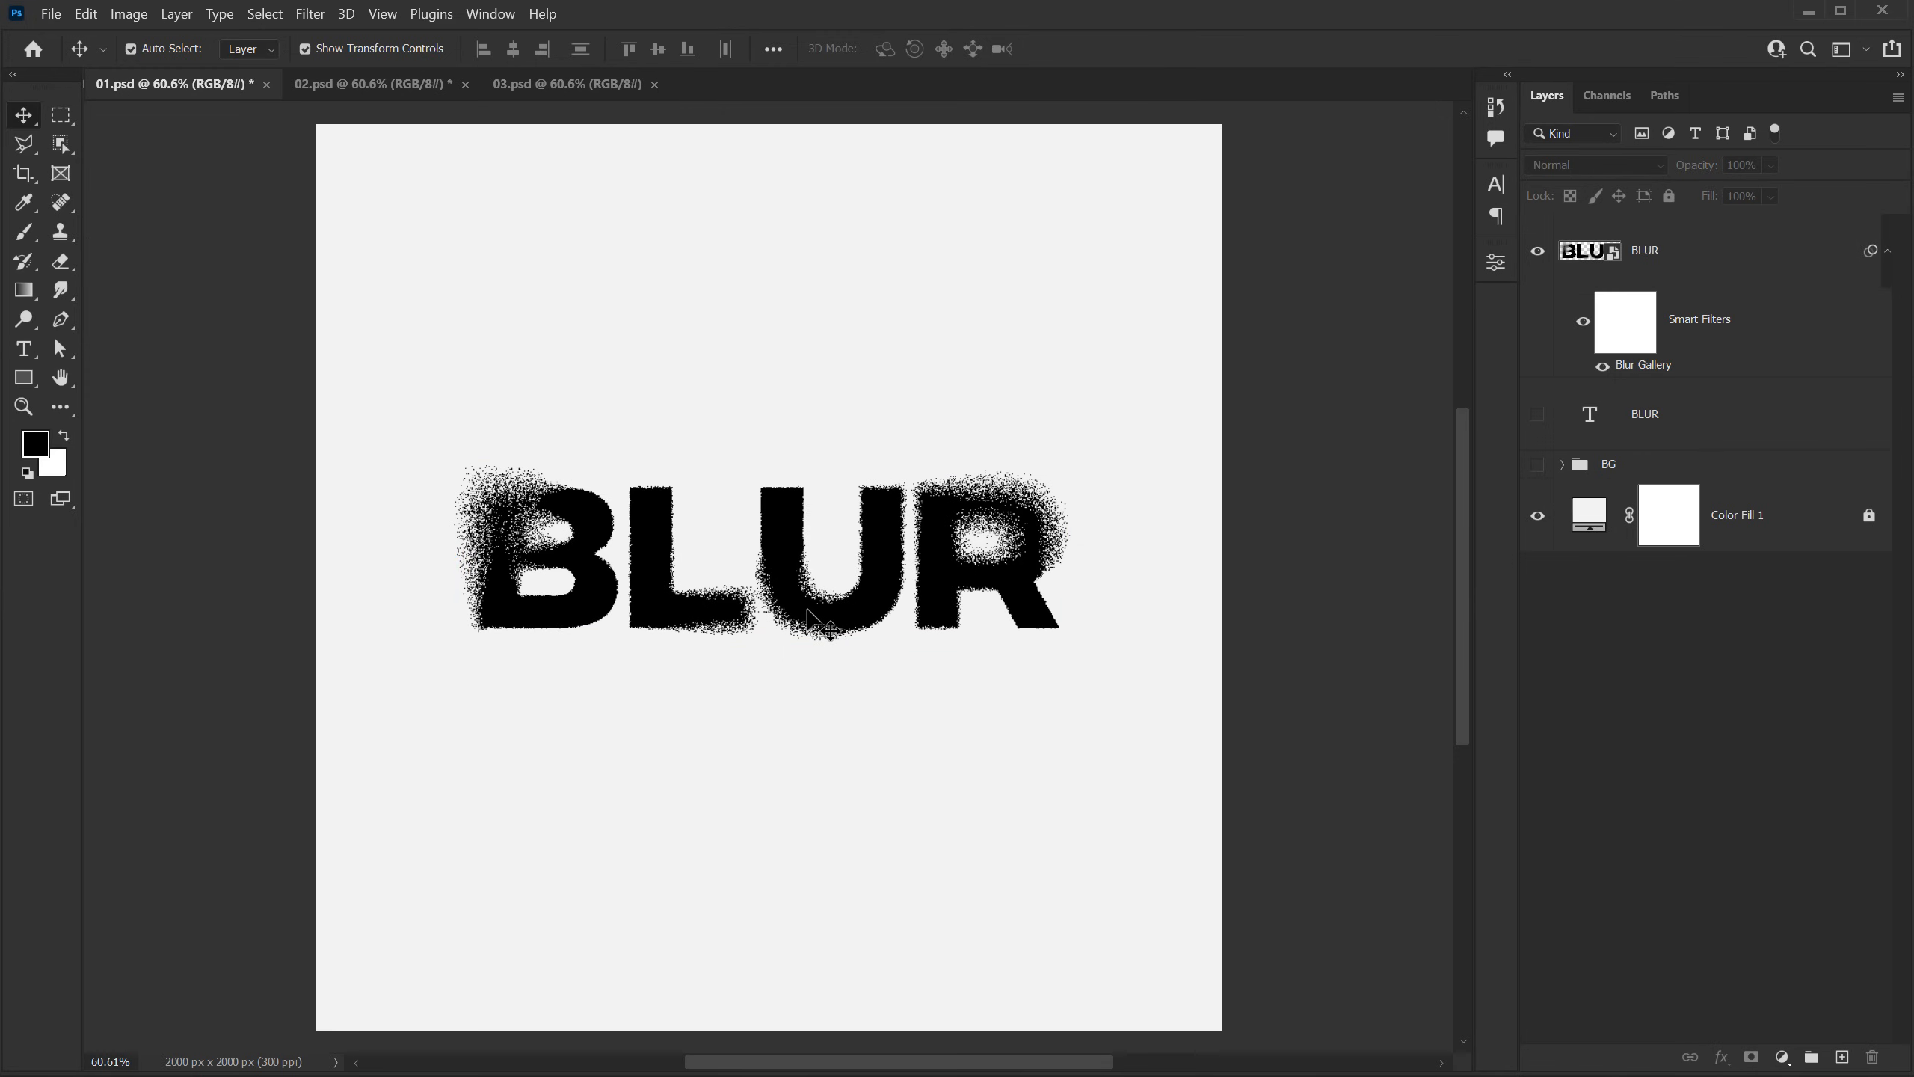
scroll(808, 611, "up", 3)
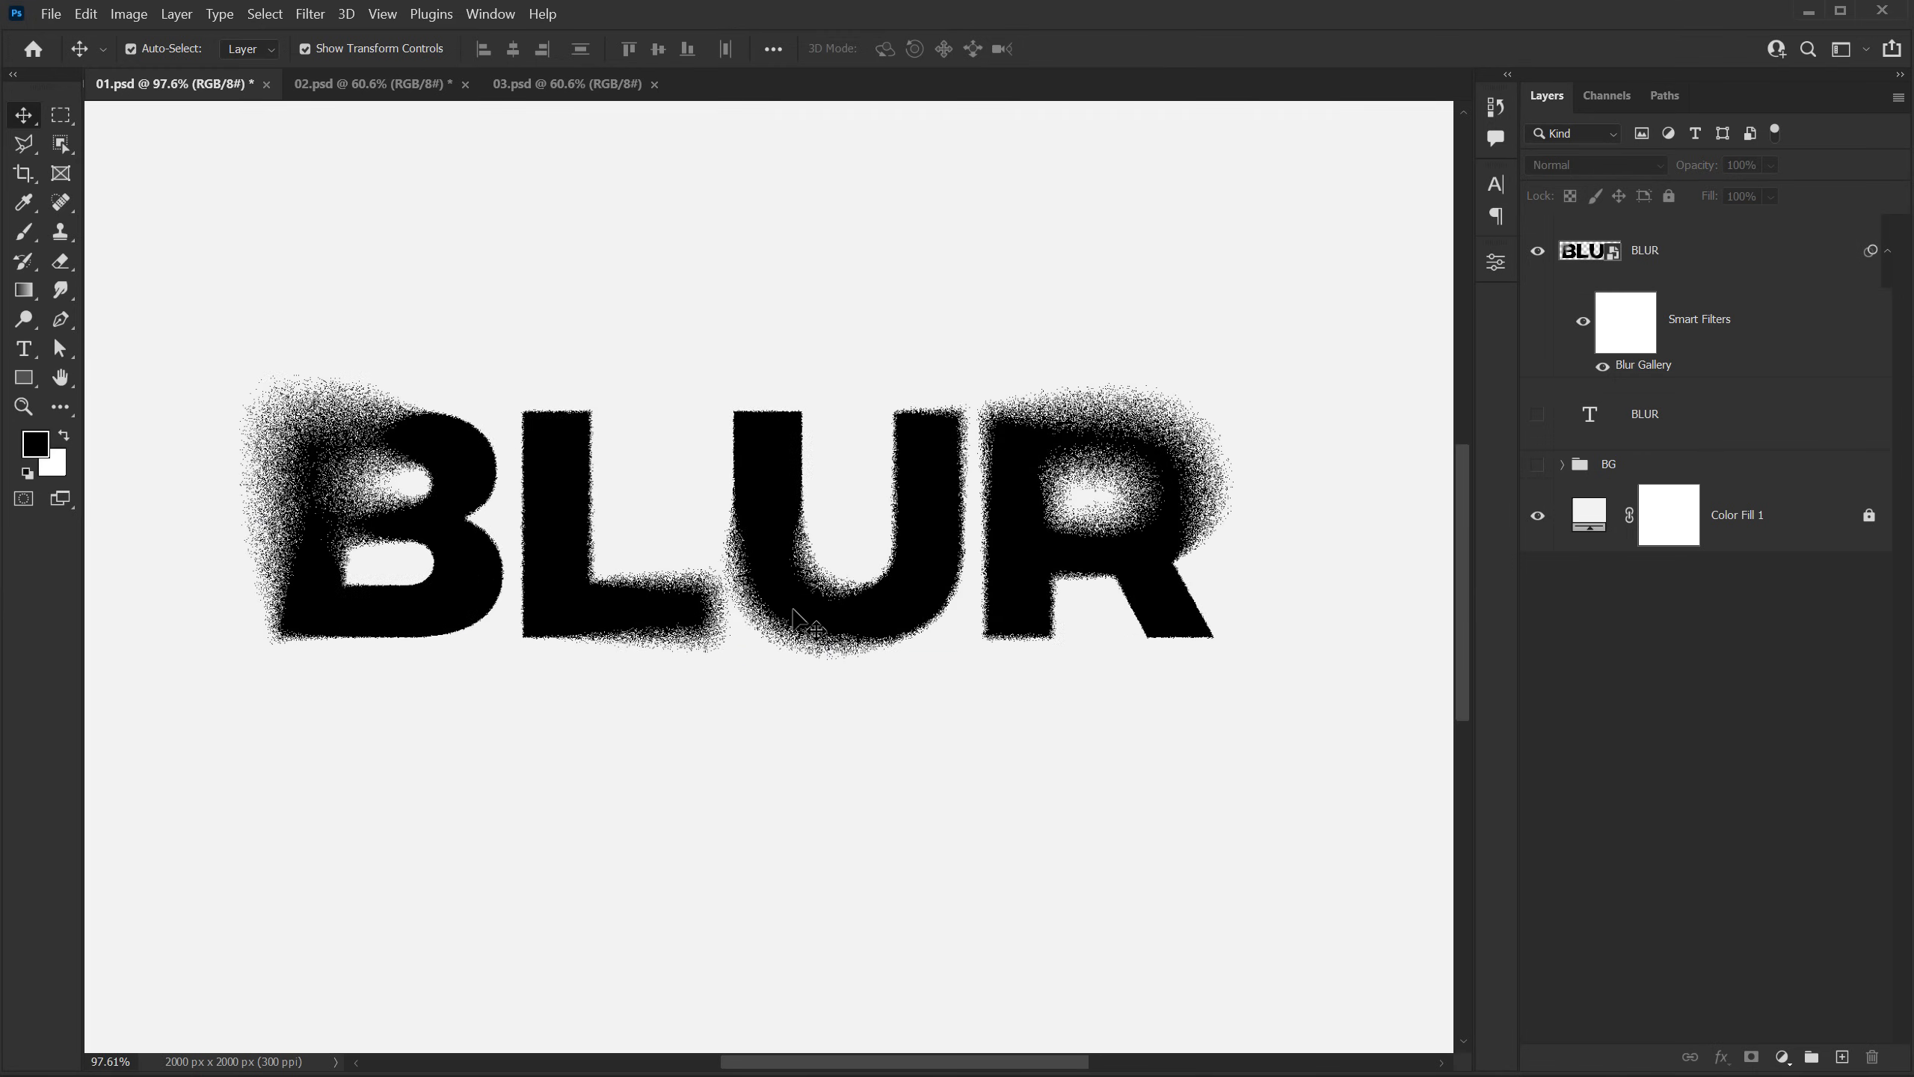
scroll(799, 611, "down", 2)
scroll(794, 611, "down", 1)
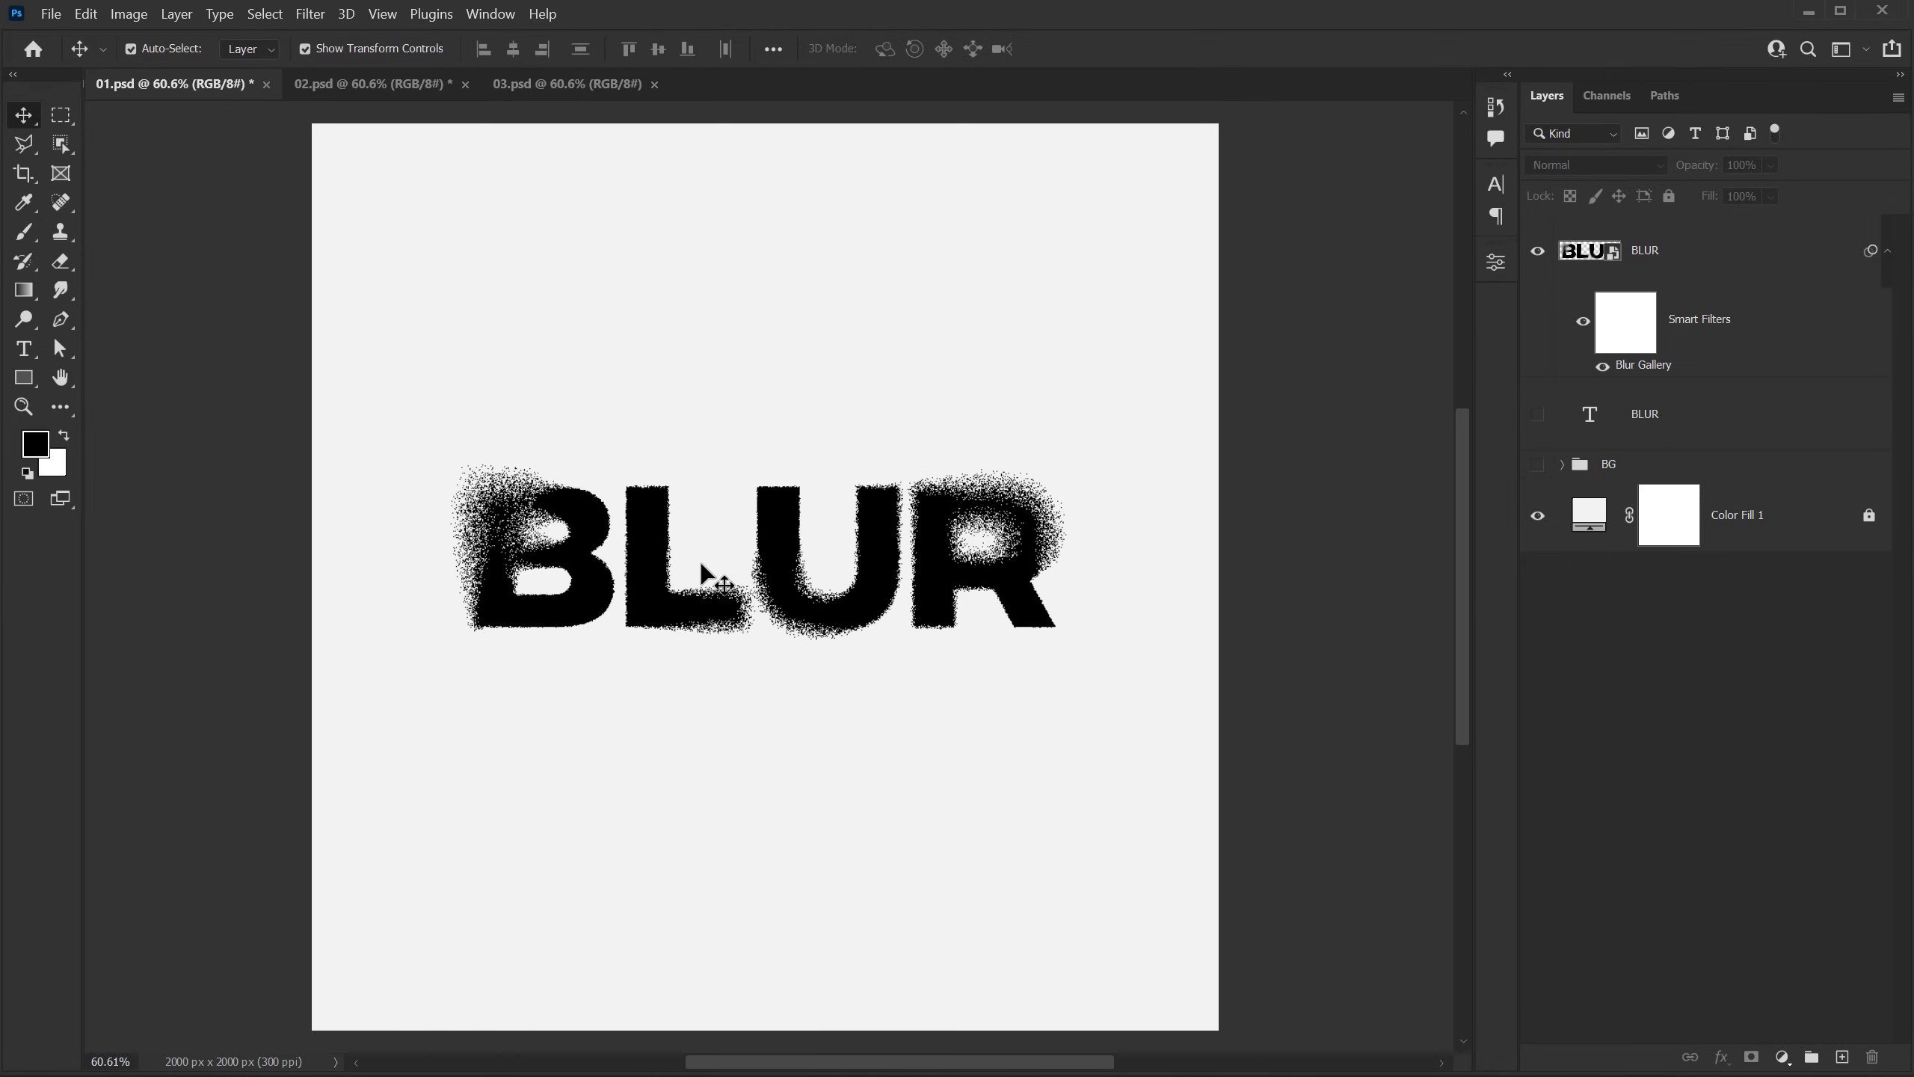
scroll(708, 571, "up", 3)
scroll(711, 567, "up", 1)
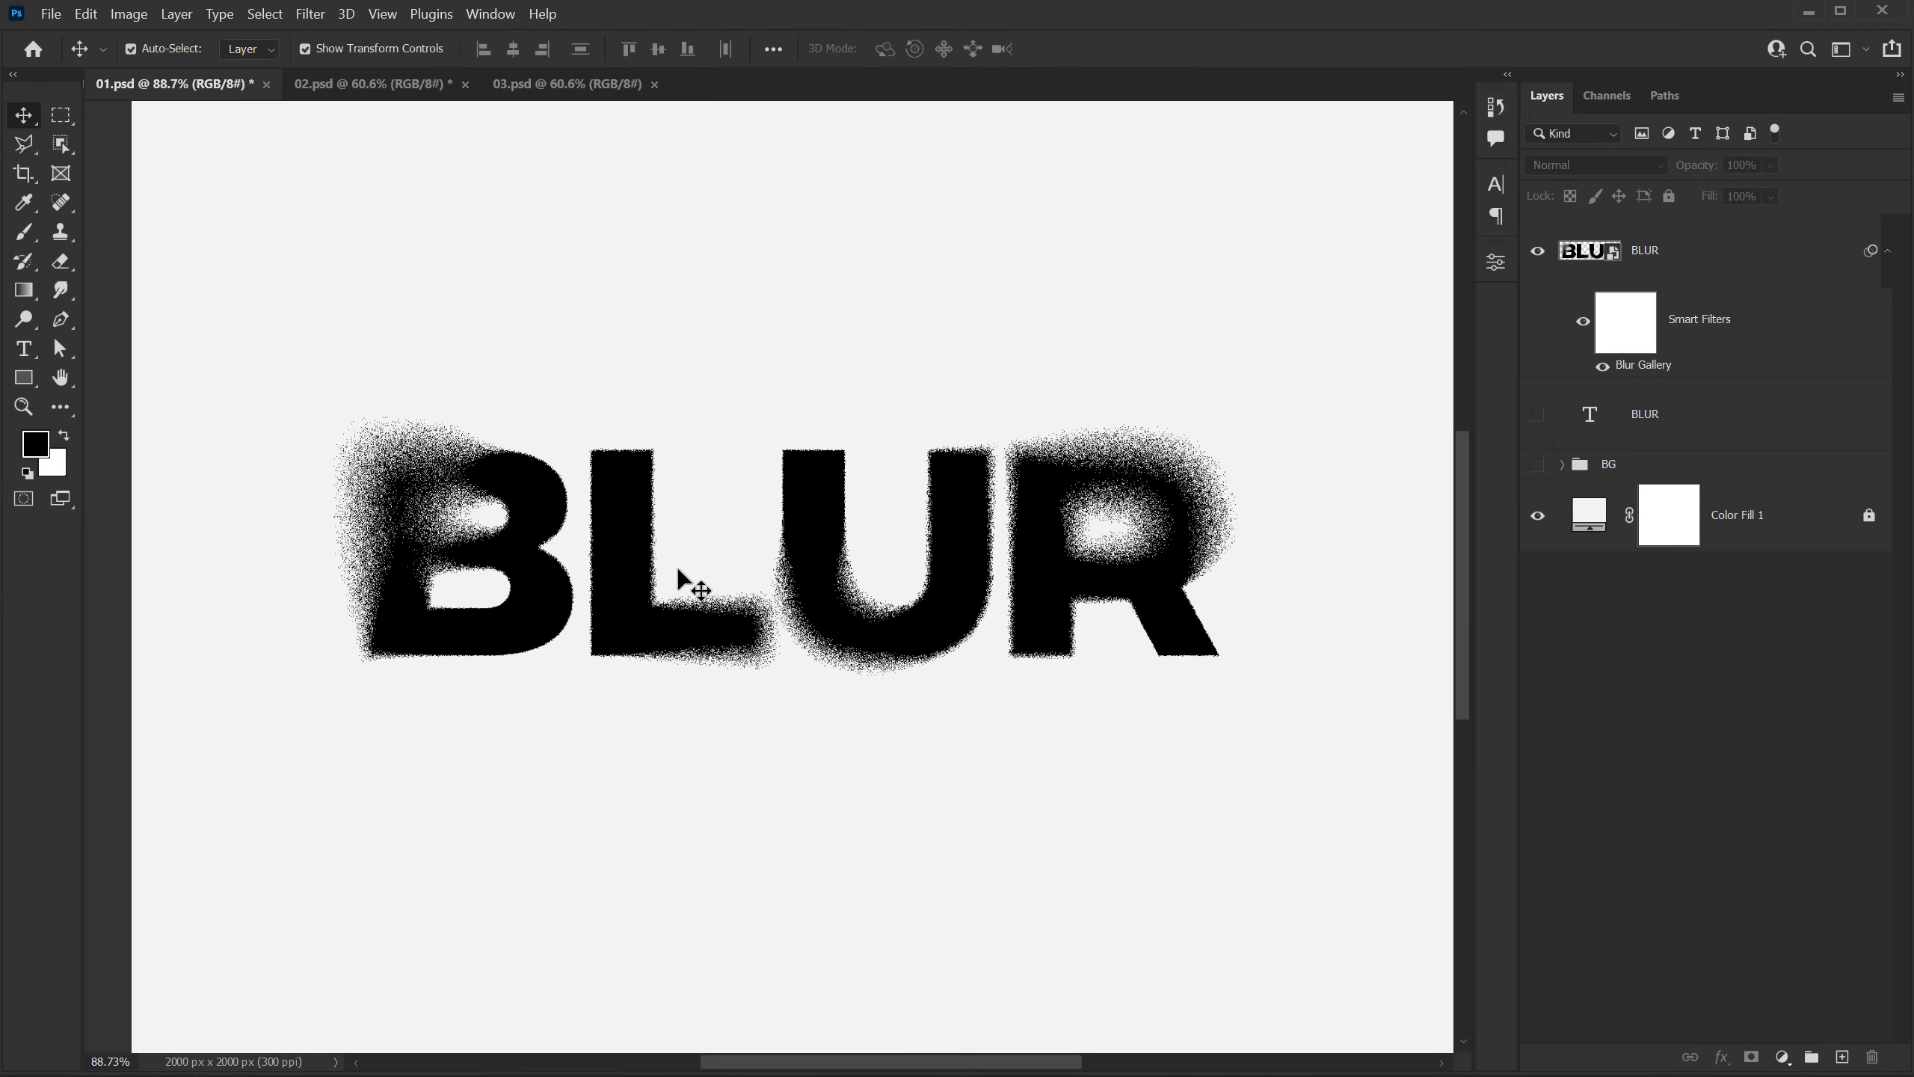
scroll(790, 534, "up", 1)
scroll(768, 522, "up", 1)
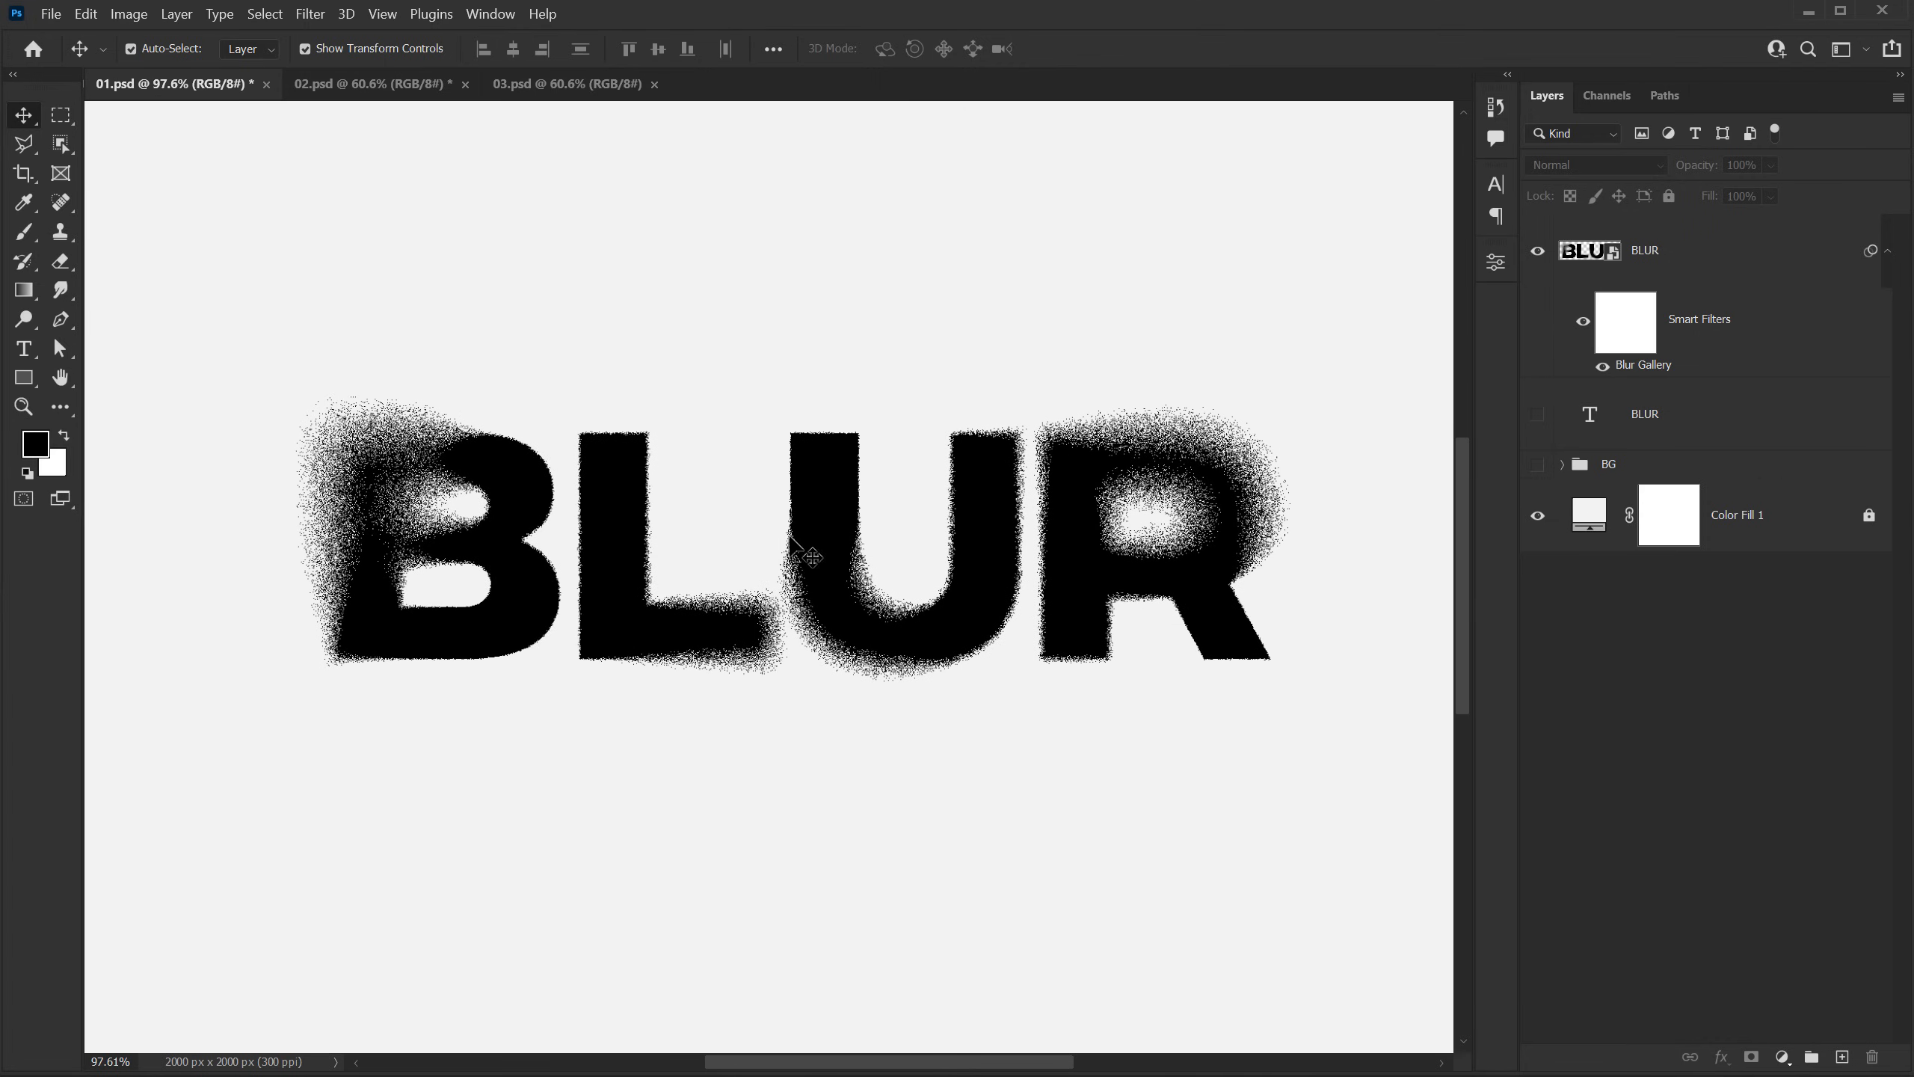
scroll(746, 521, "right", 2)
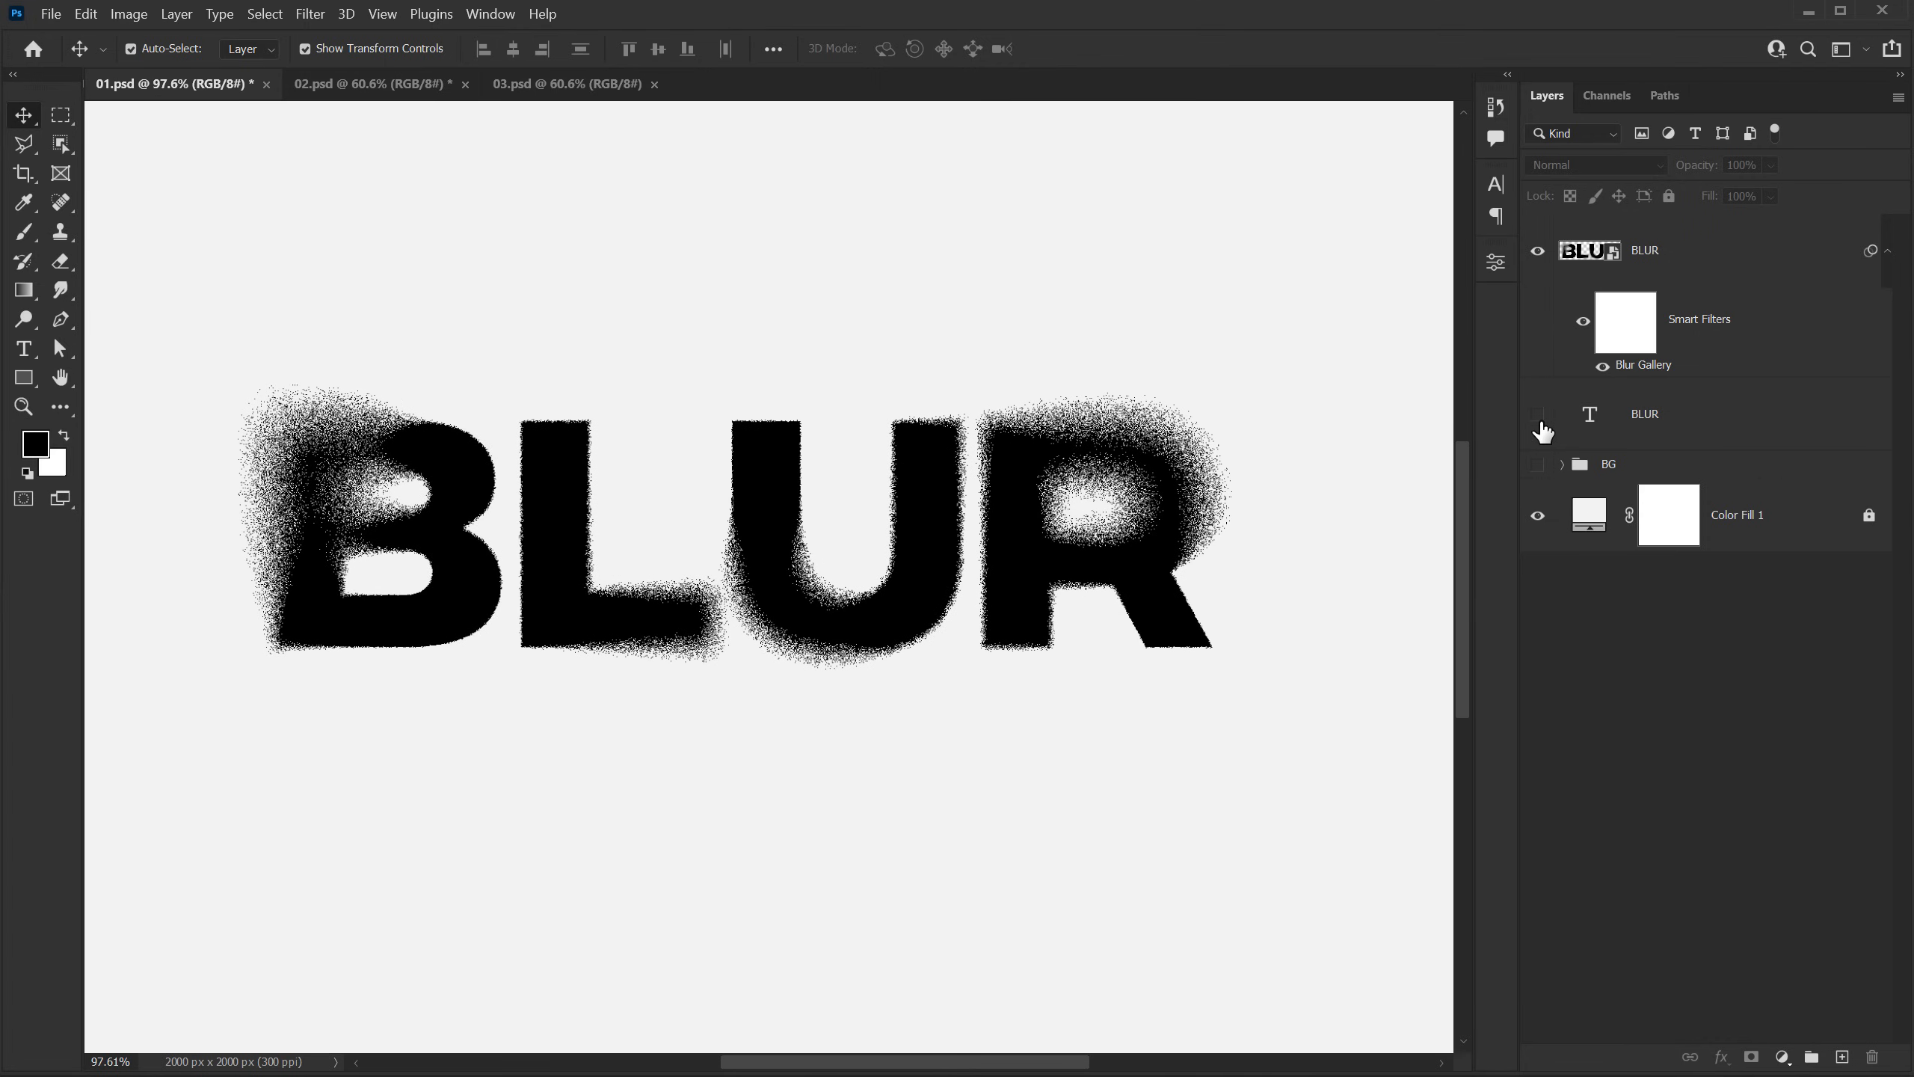
Step: Show the BLUR text layer beneath the smart object and set its fill to 0%
left_click(1538, 416)
left_click(1642, 436)
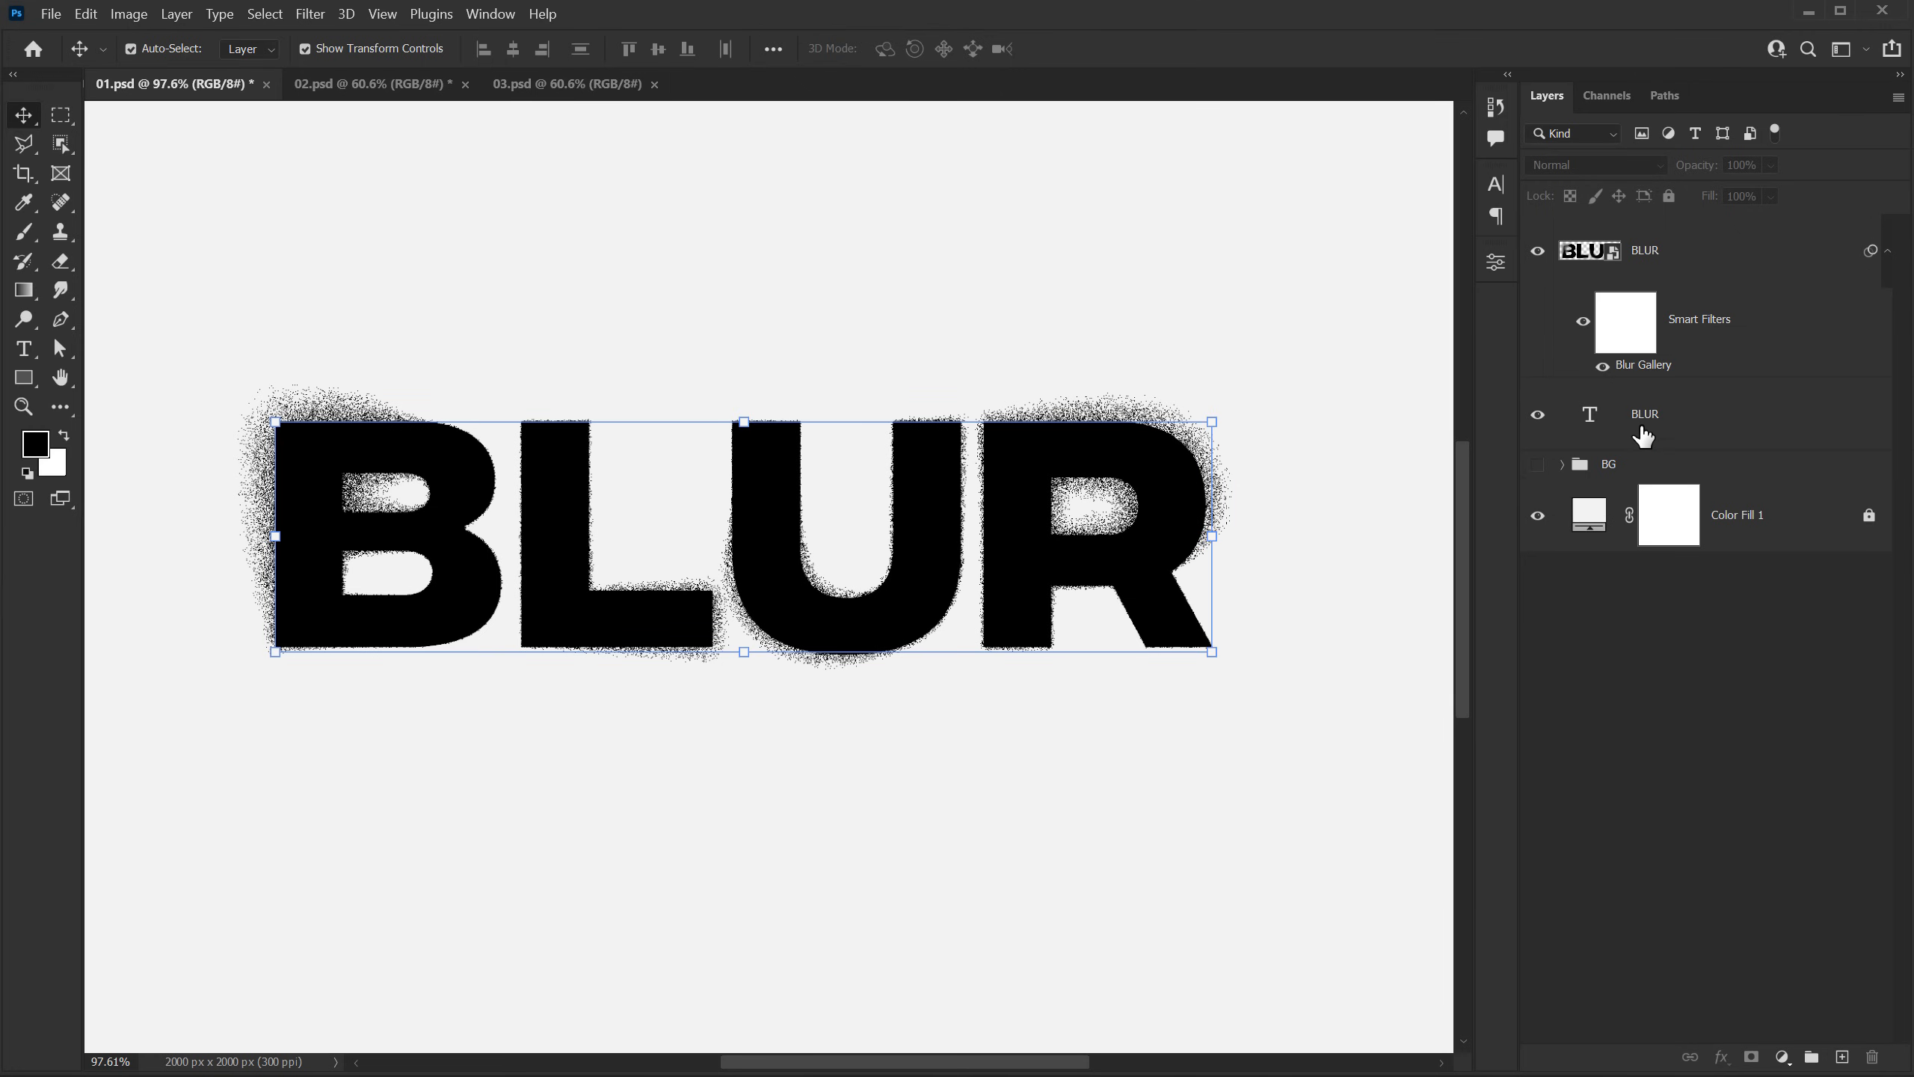
left_click(1770, 196)
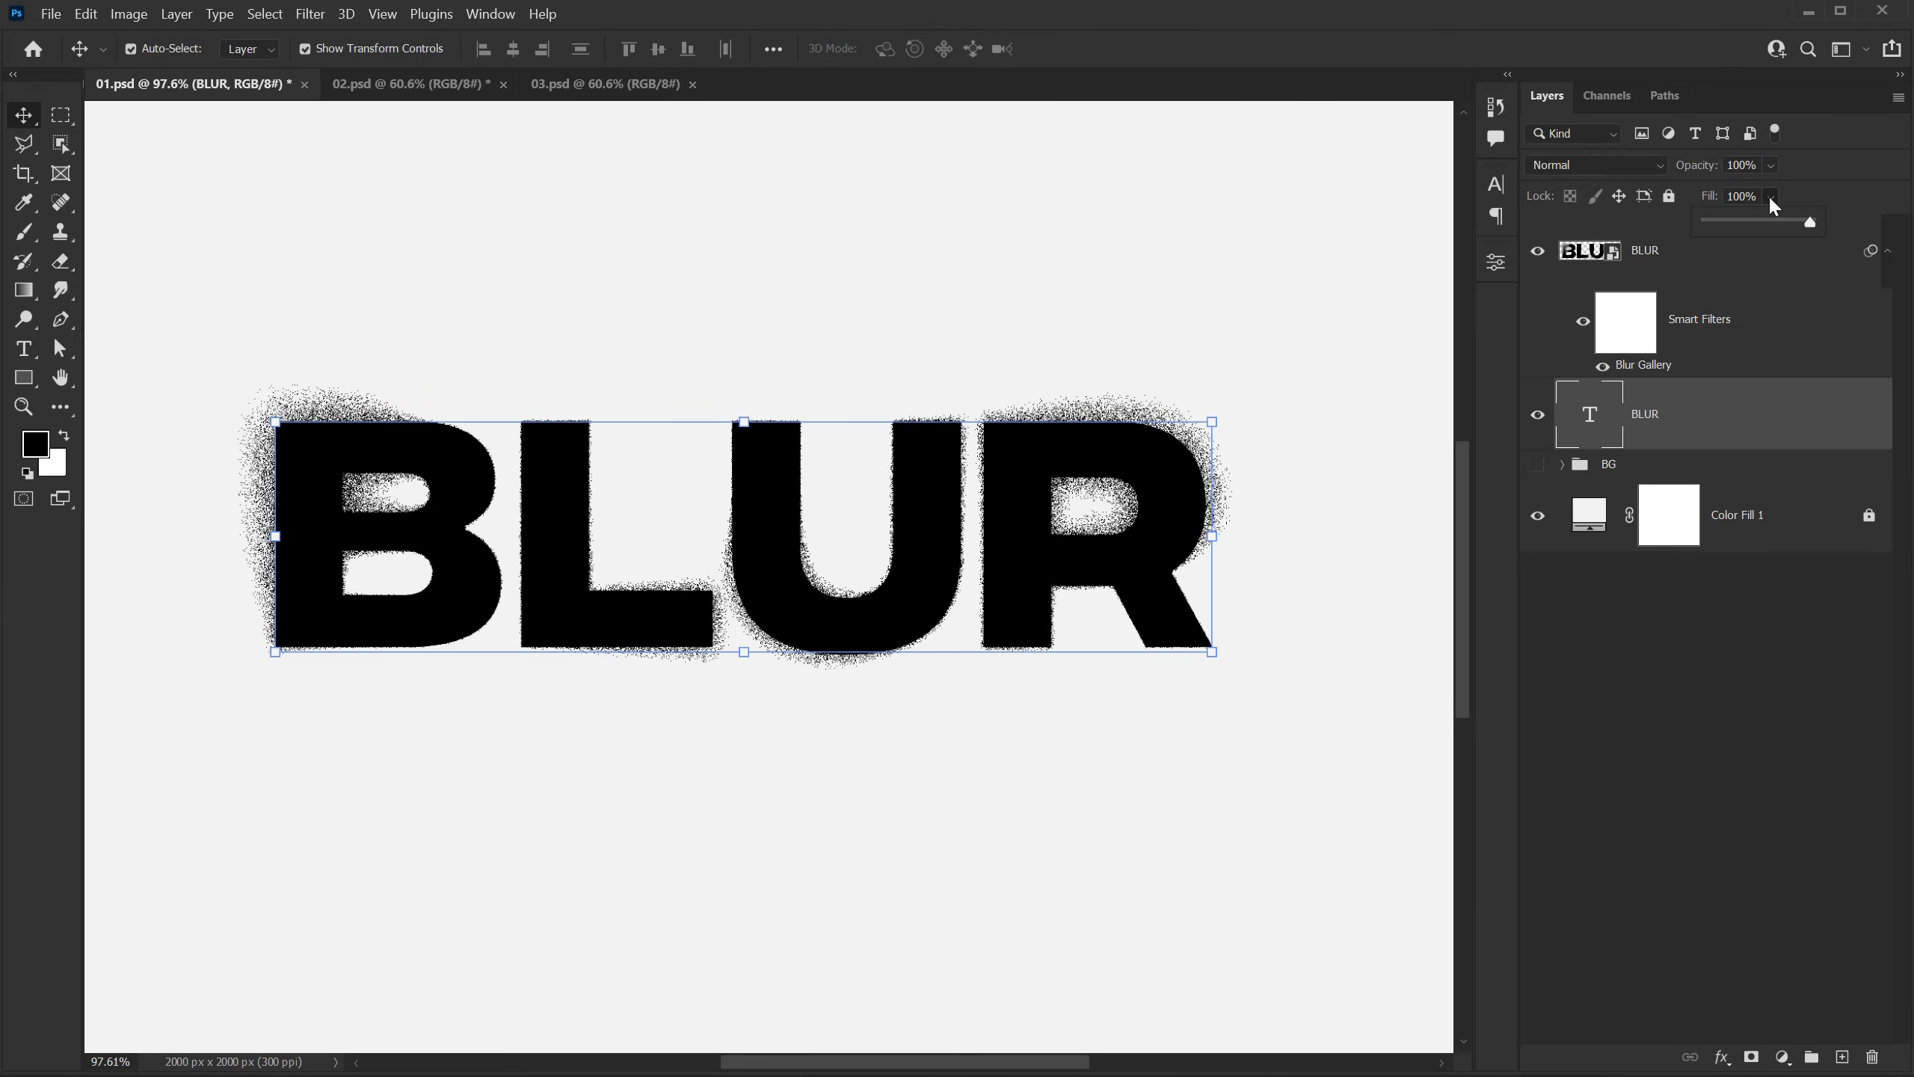
left_click_drag(1775, 222, 1628, 239)
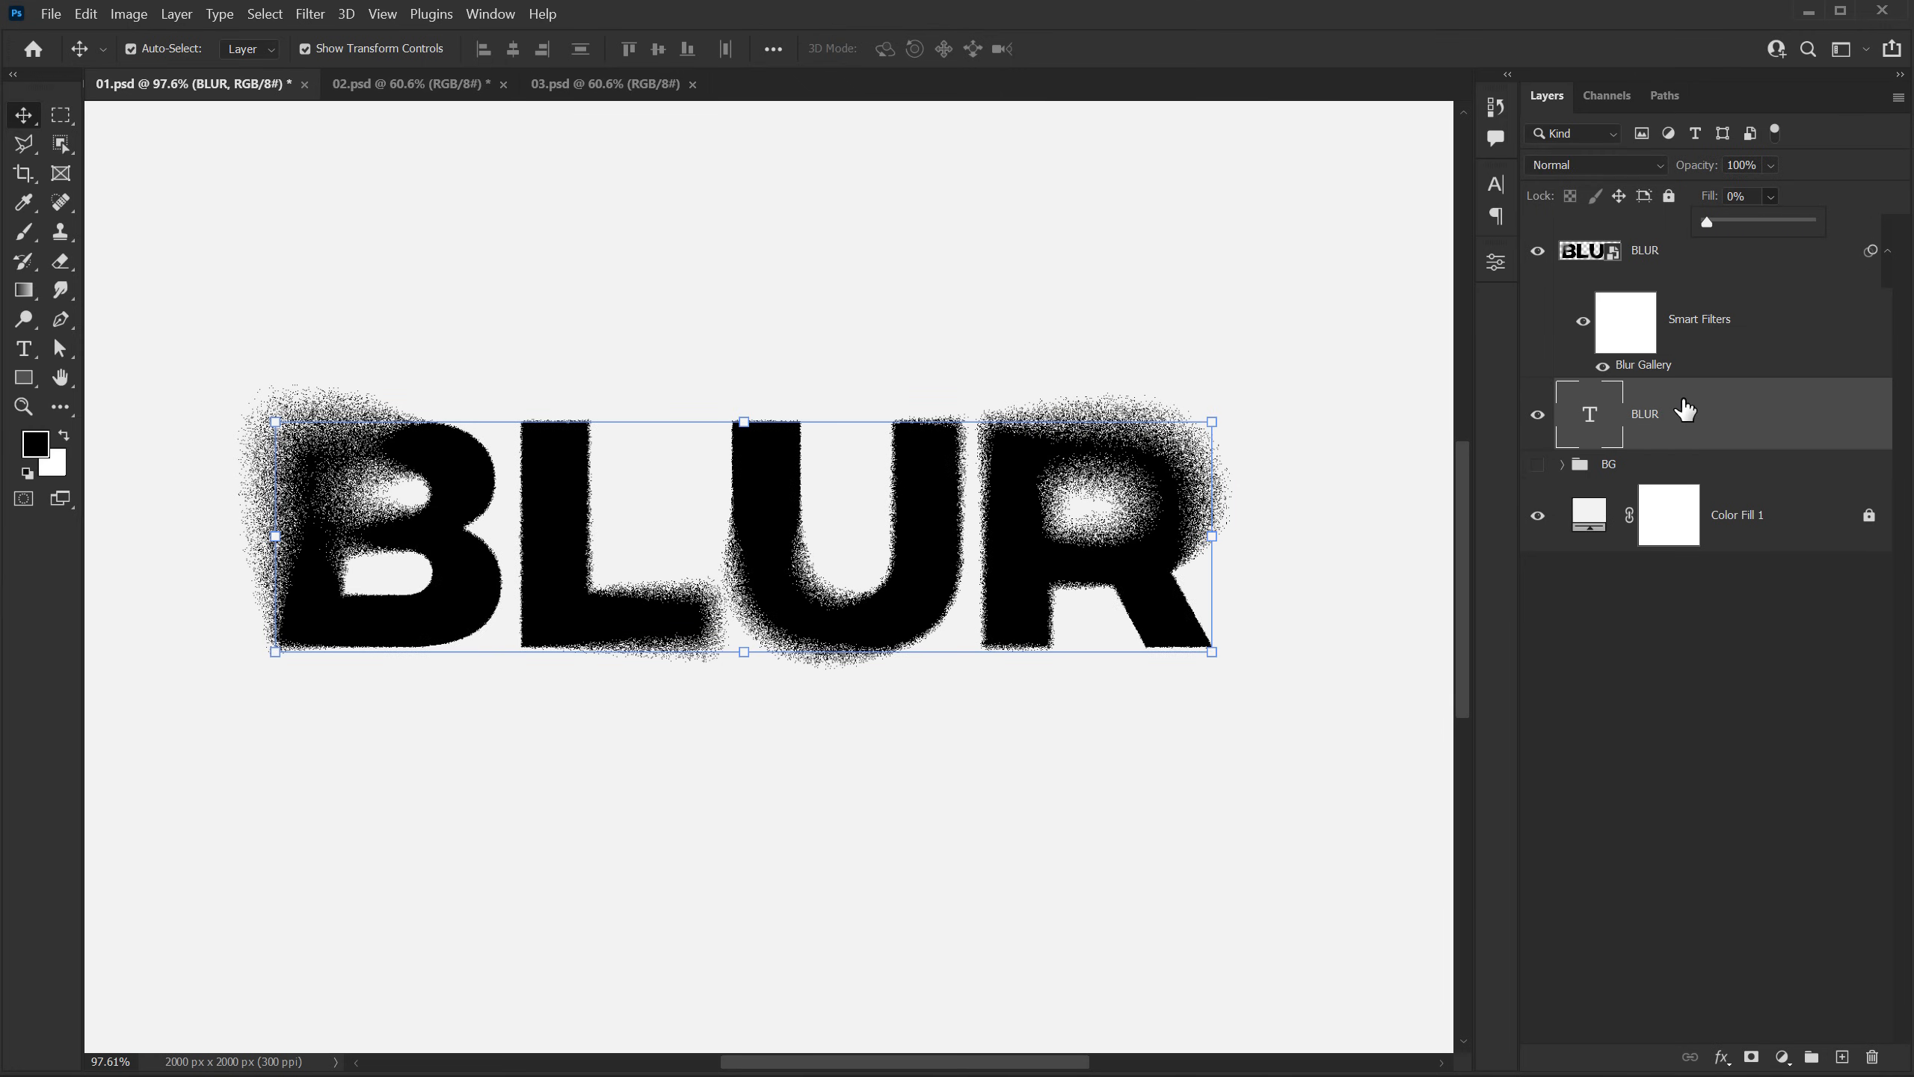
Step: Add a 3 px black outside stroke to the BLUR text layer
left_click(1722, 1057)
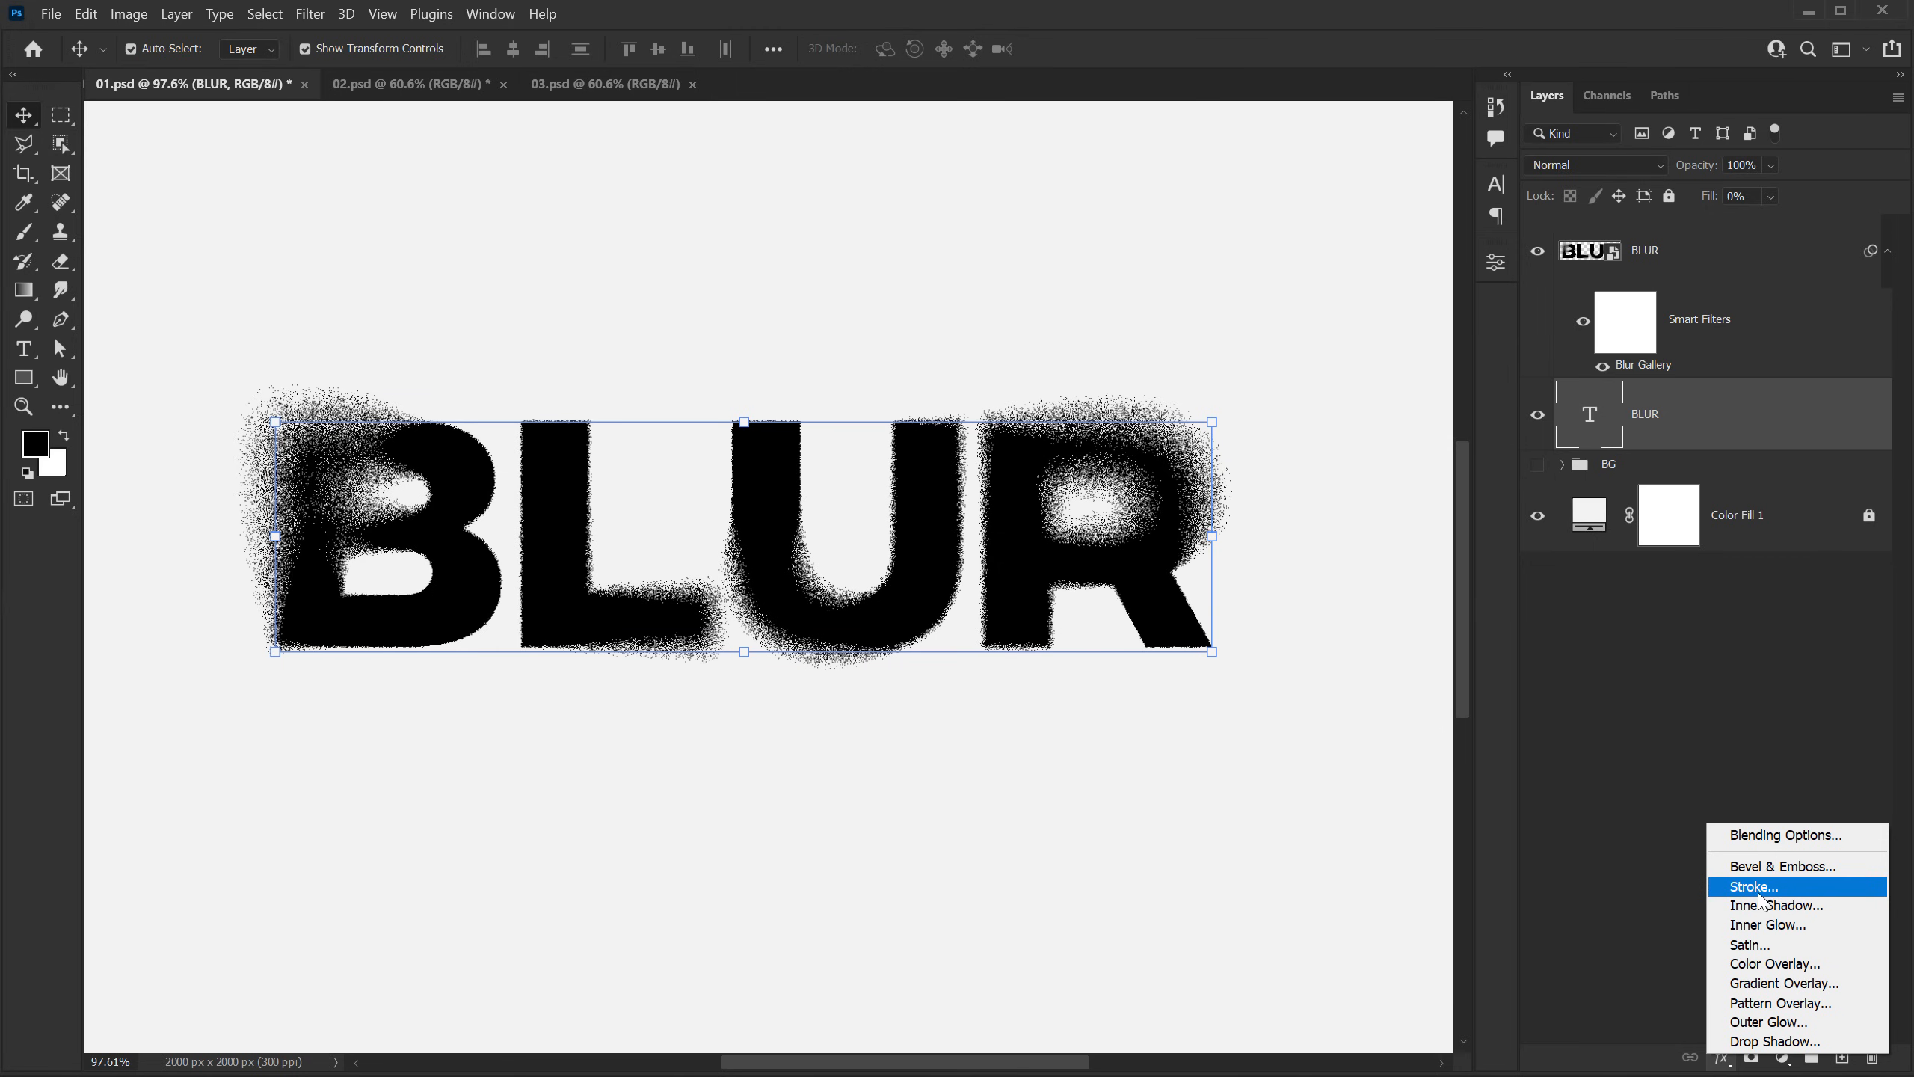
left_click(1730, 885)
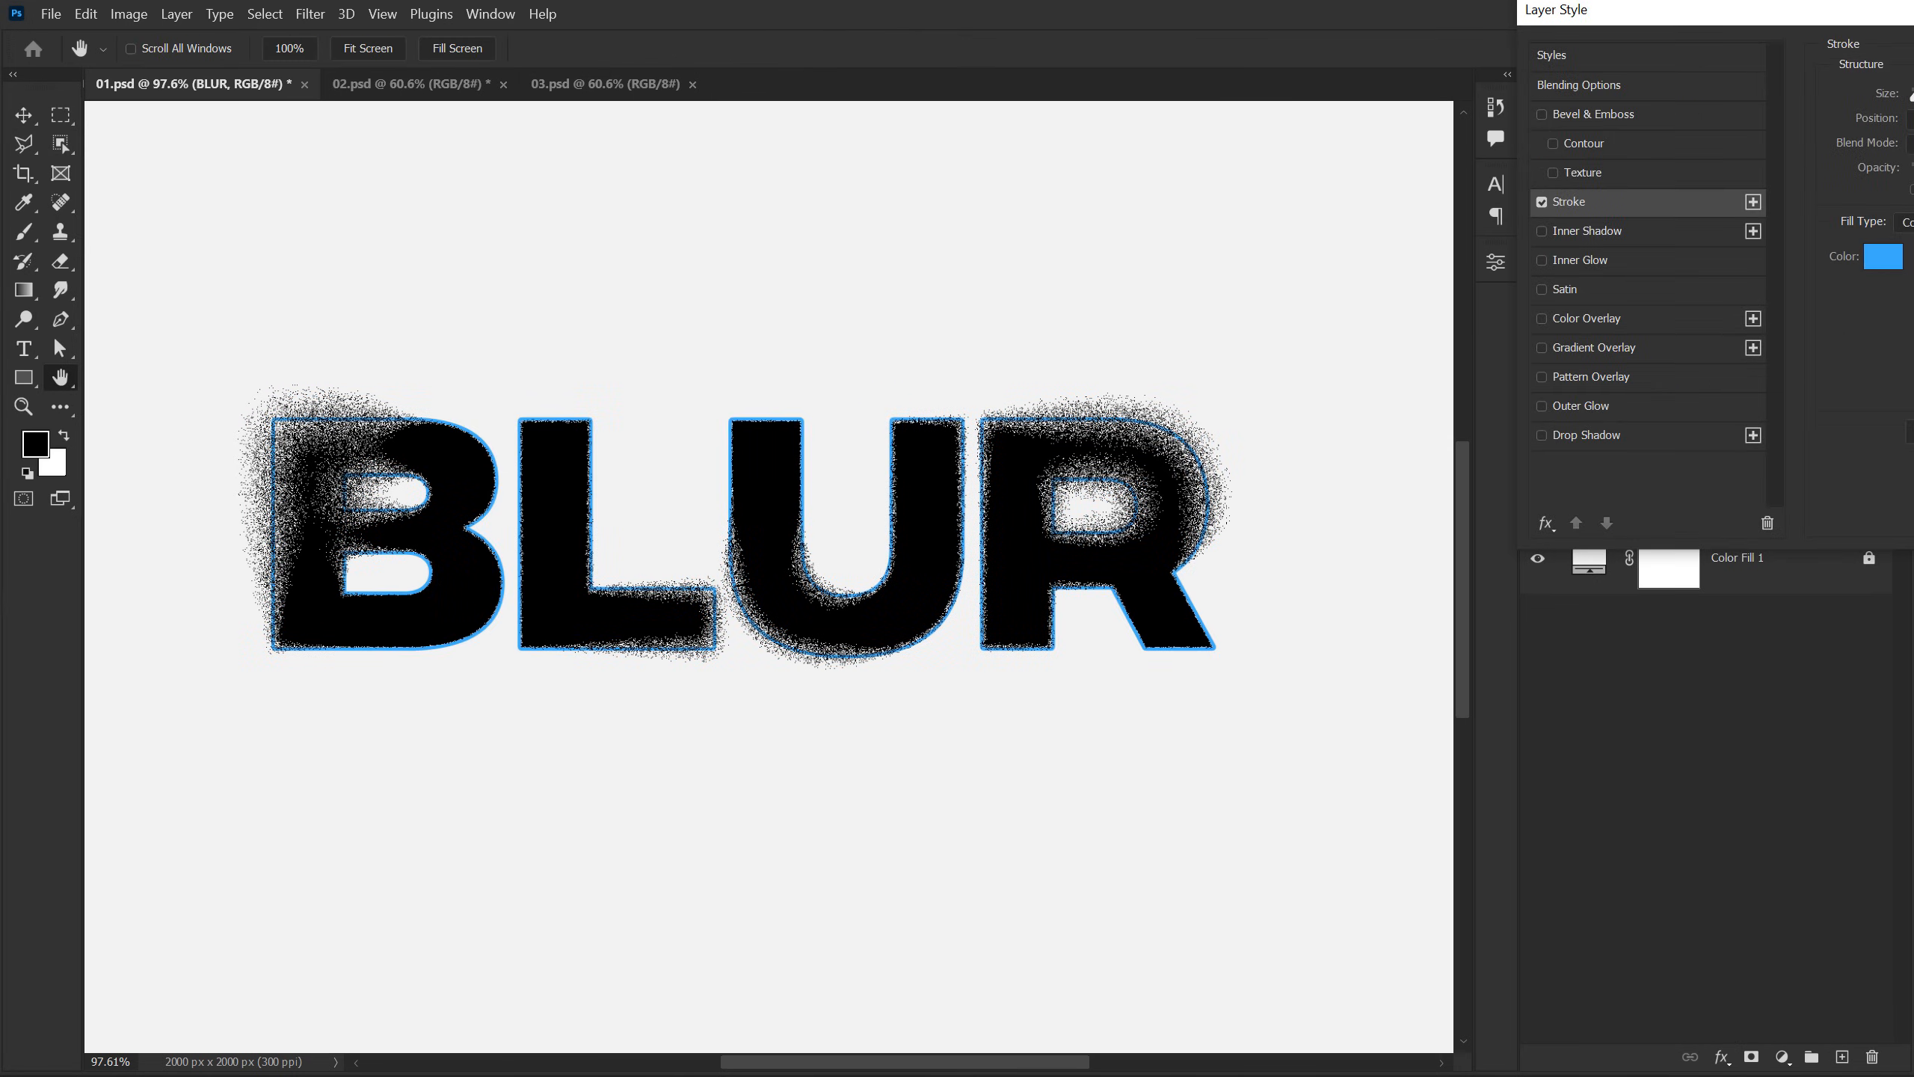
left_click_drag(1913, 18, 1414, 180)
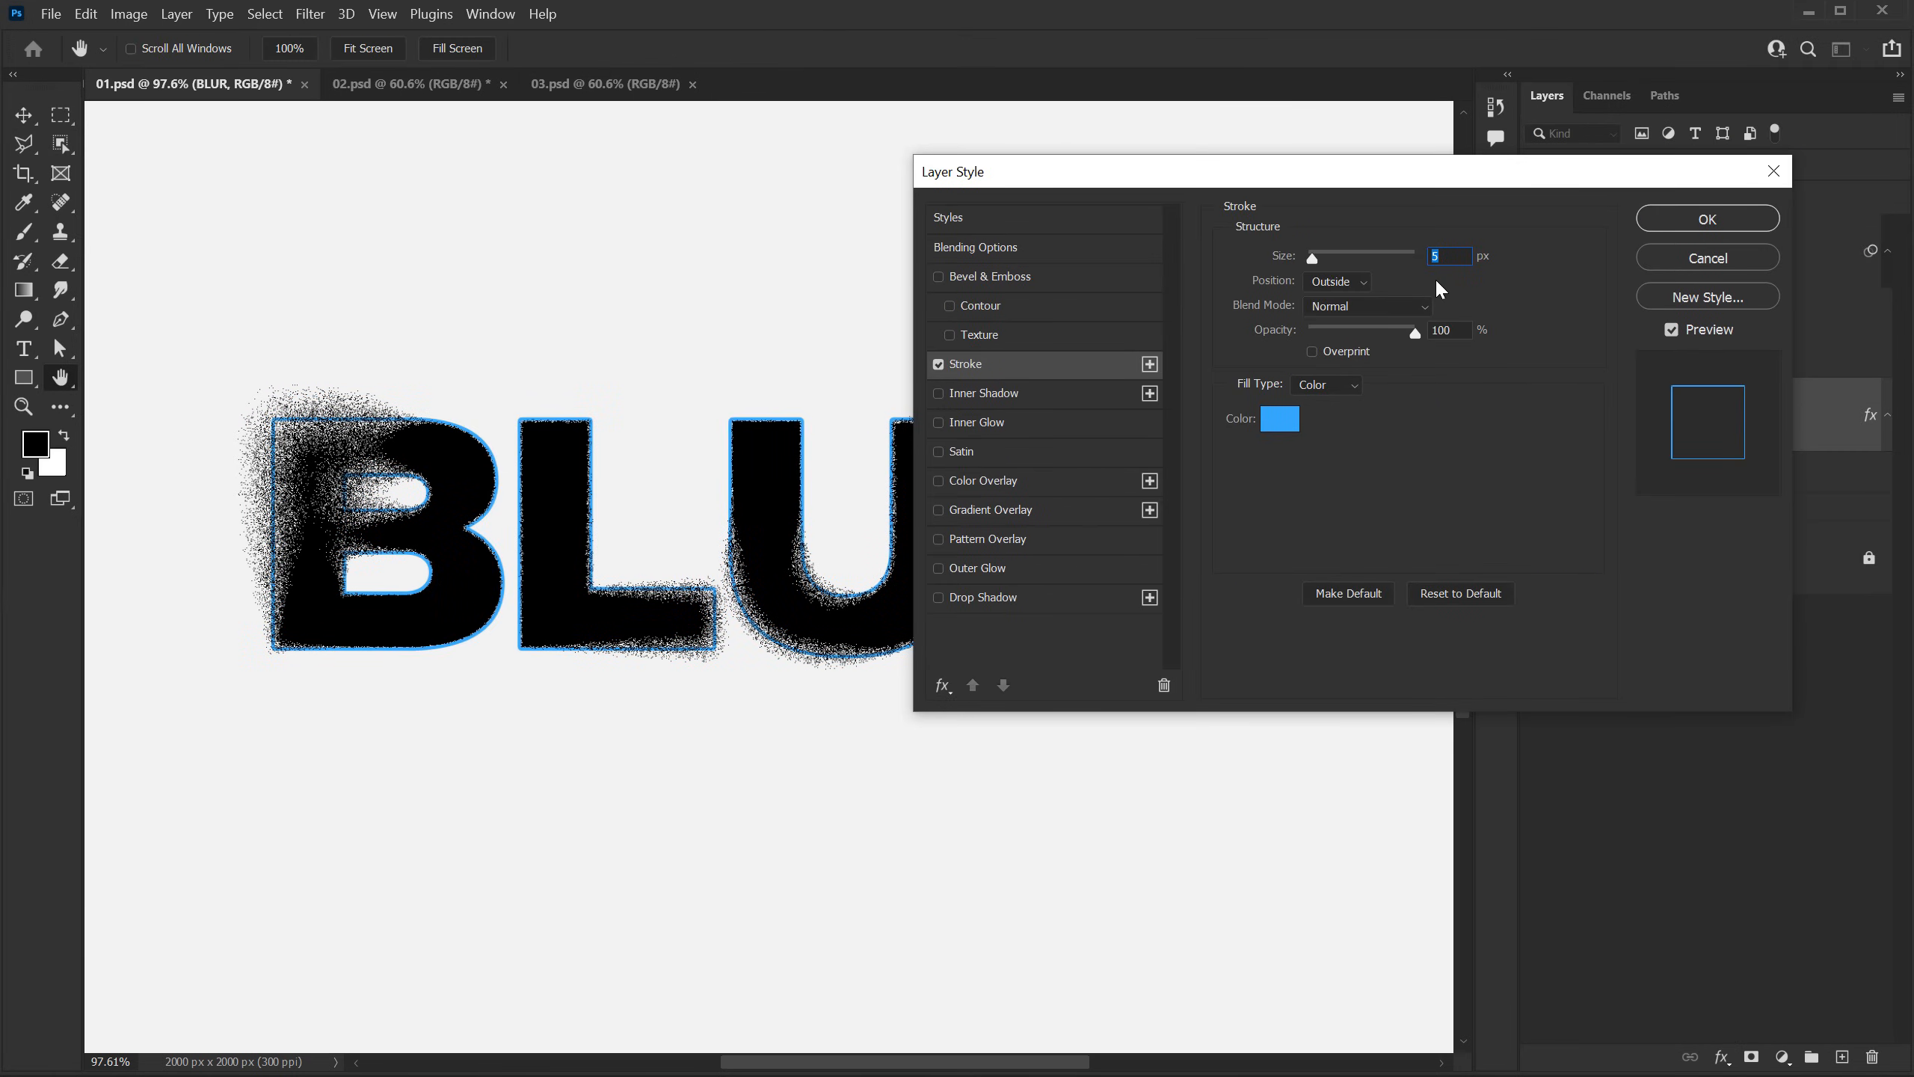
type("3")
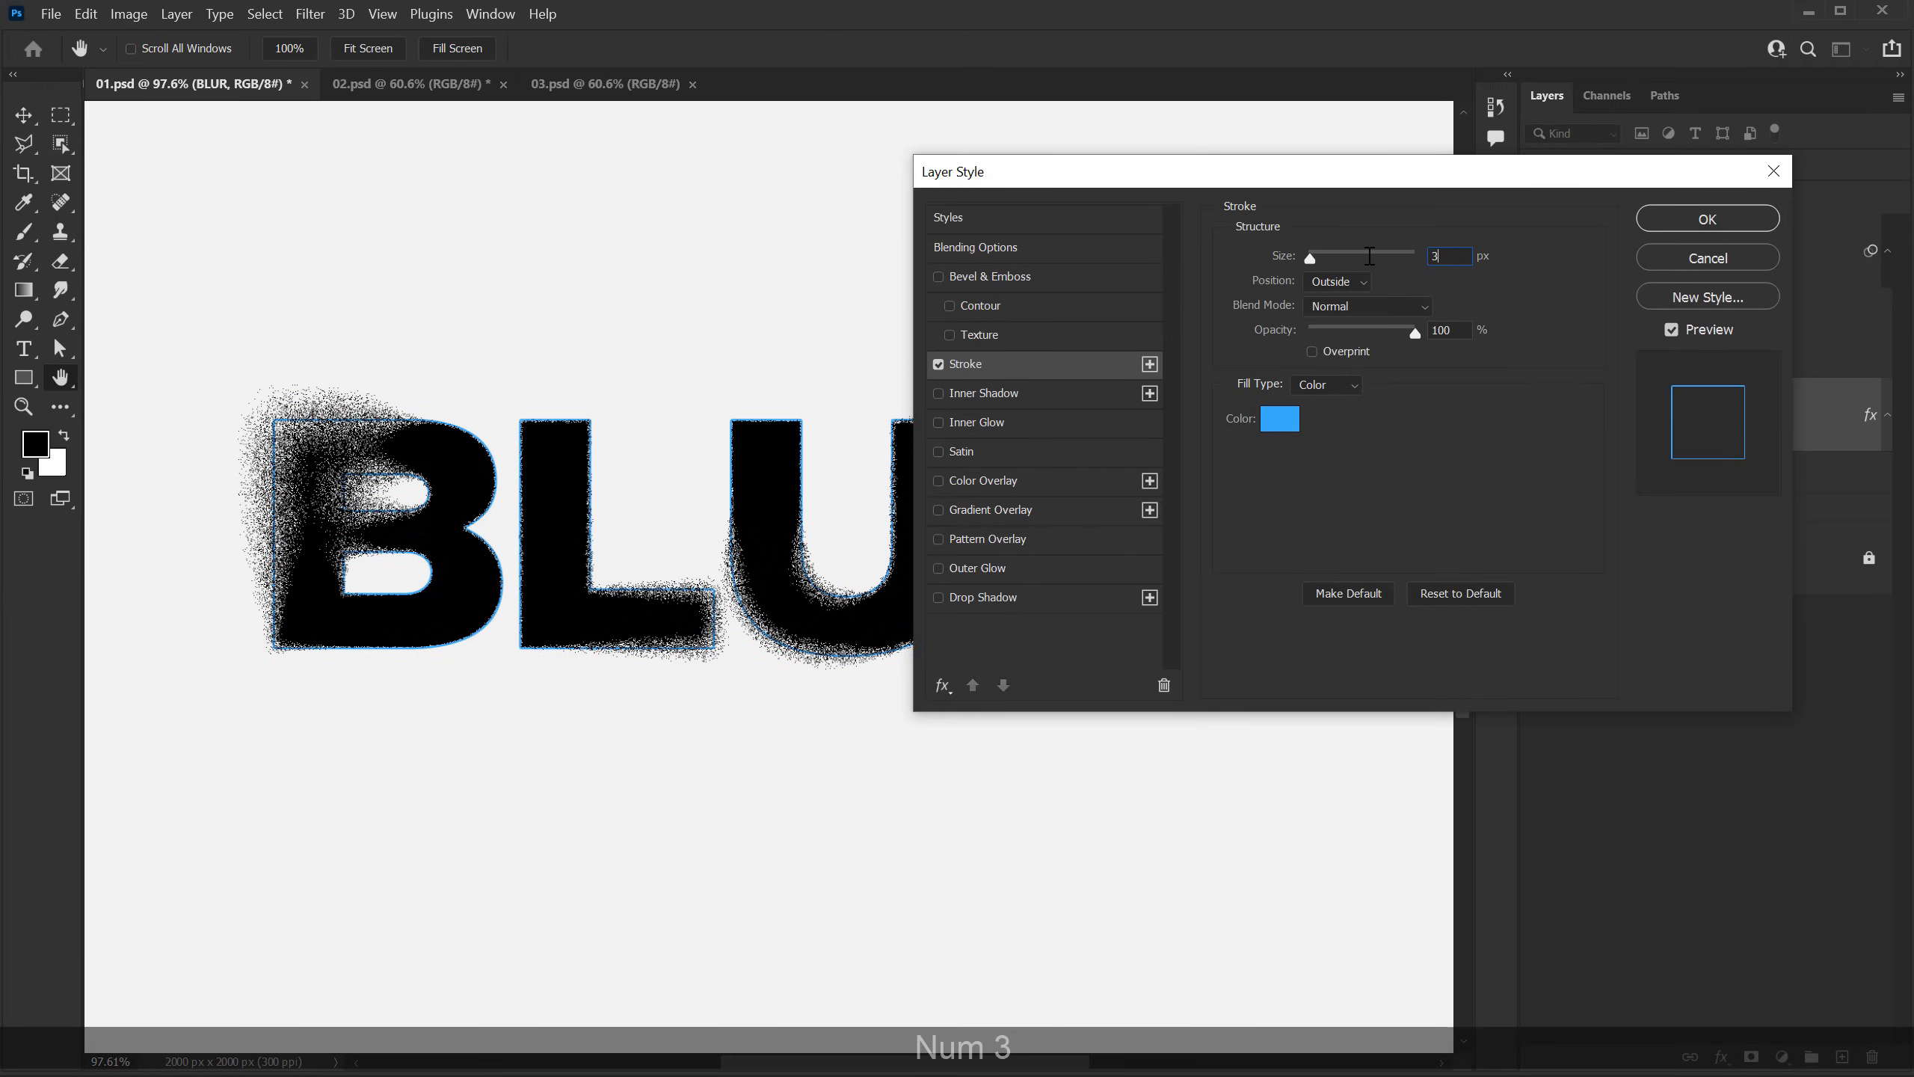
left_click(1279, 419)
left_click_drag(1116, 157, 1099, 408)
left_click(1592, 108)
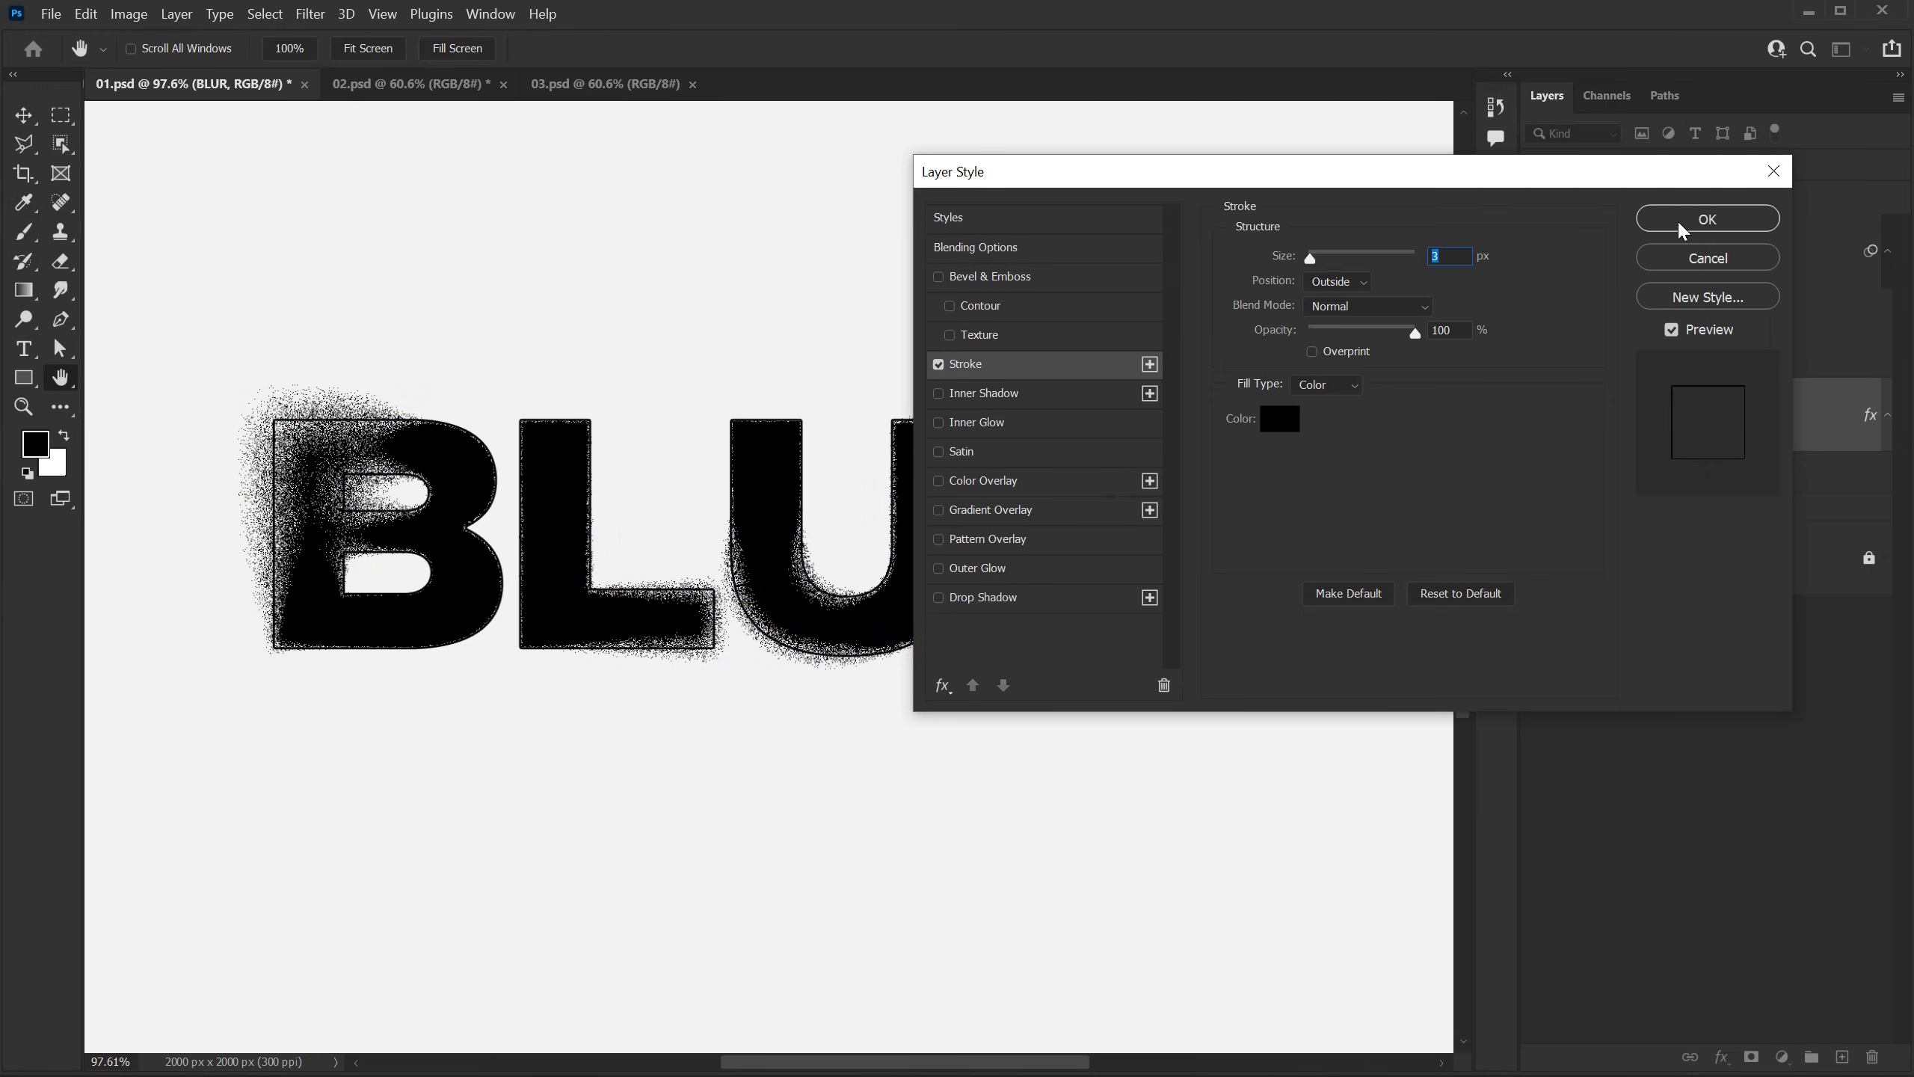
left_click(1678, 218)
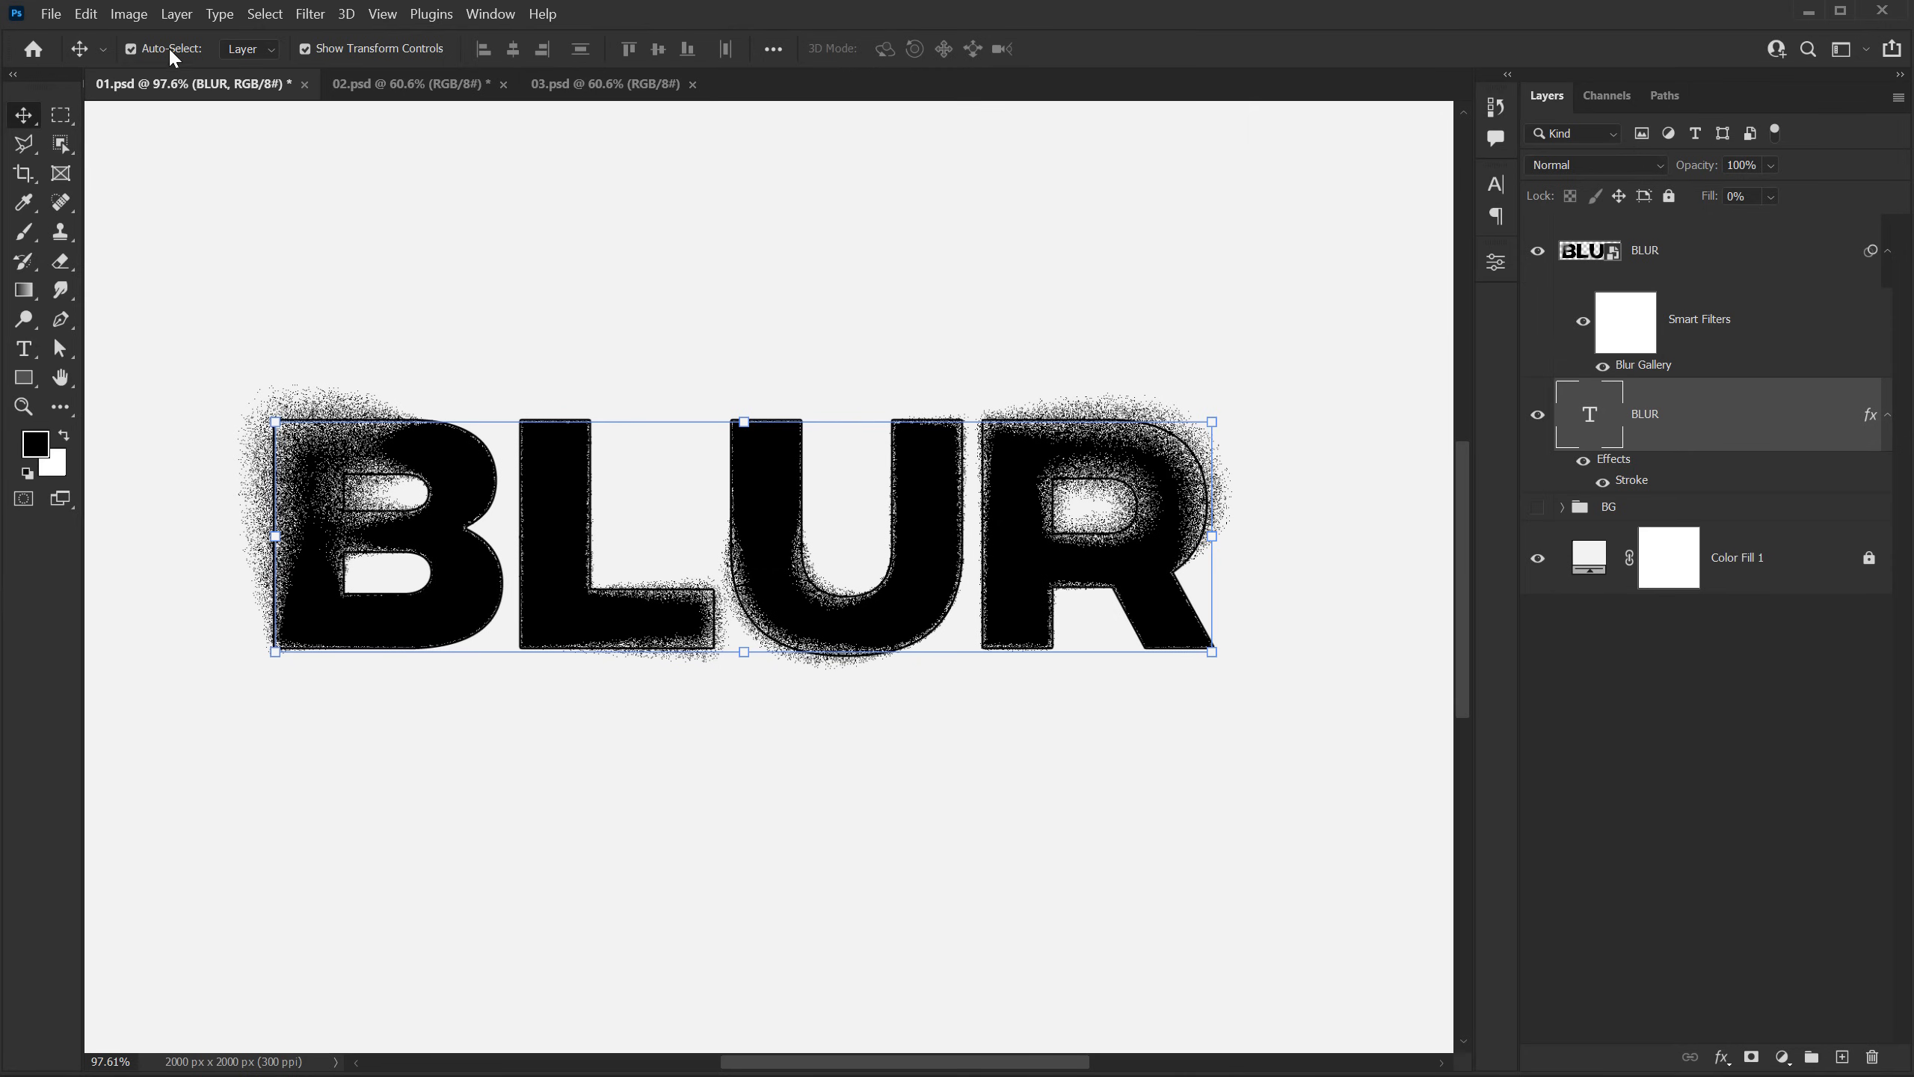
Step: Turn off Auto-Select and offset the outlined BLUR text slightly right and down from the blurred lettering
left_click(147, 50)
left_click_drag(1003, 604, 1018, 613)
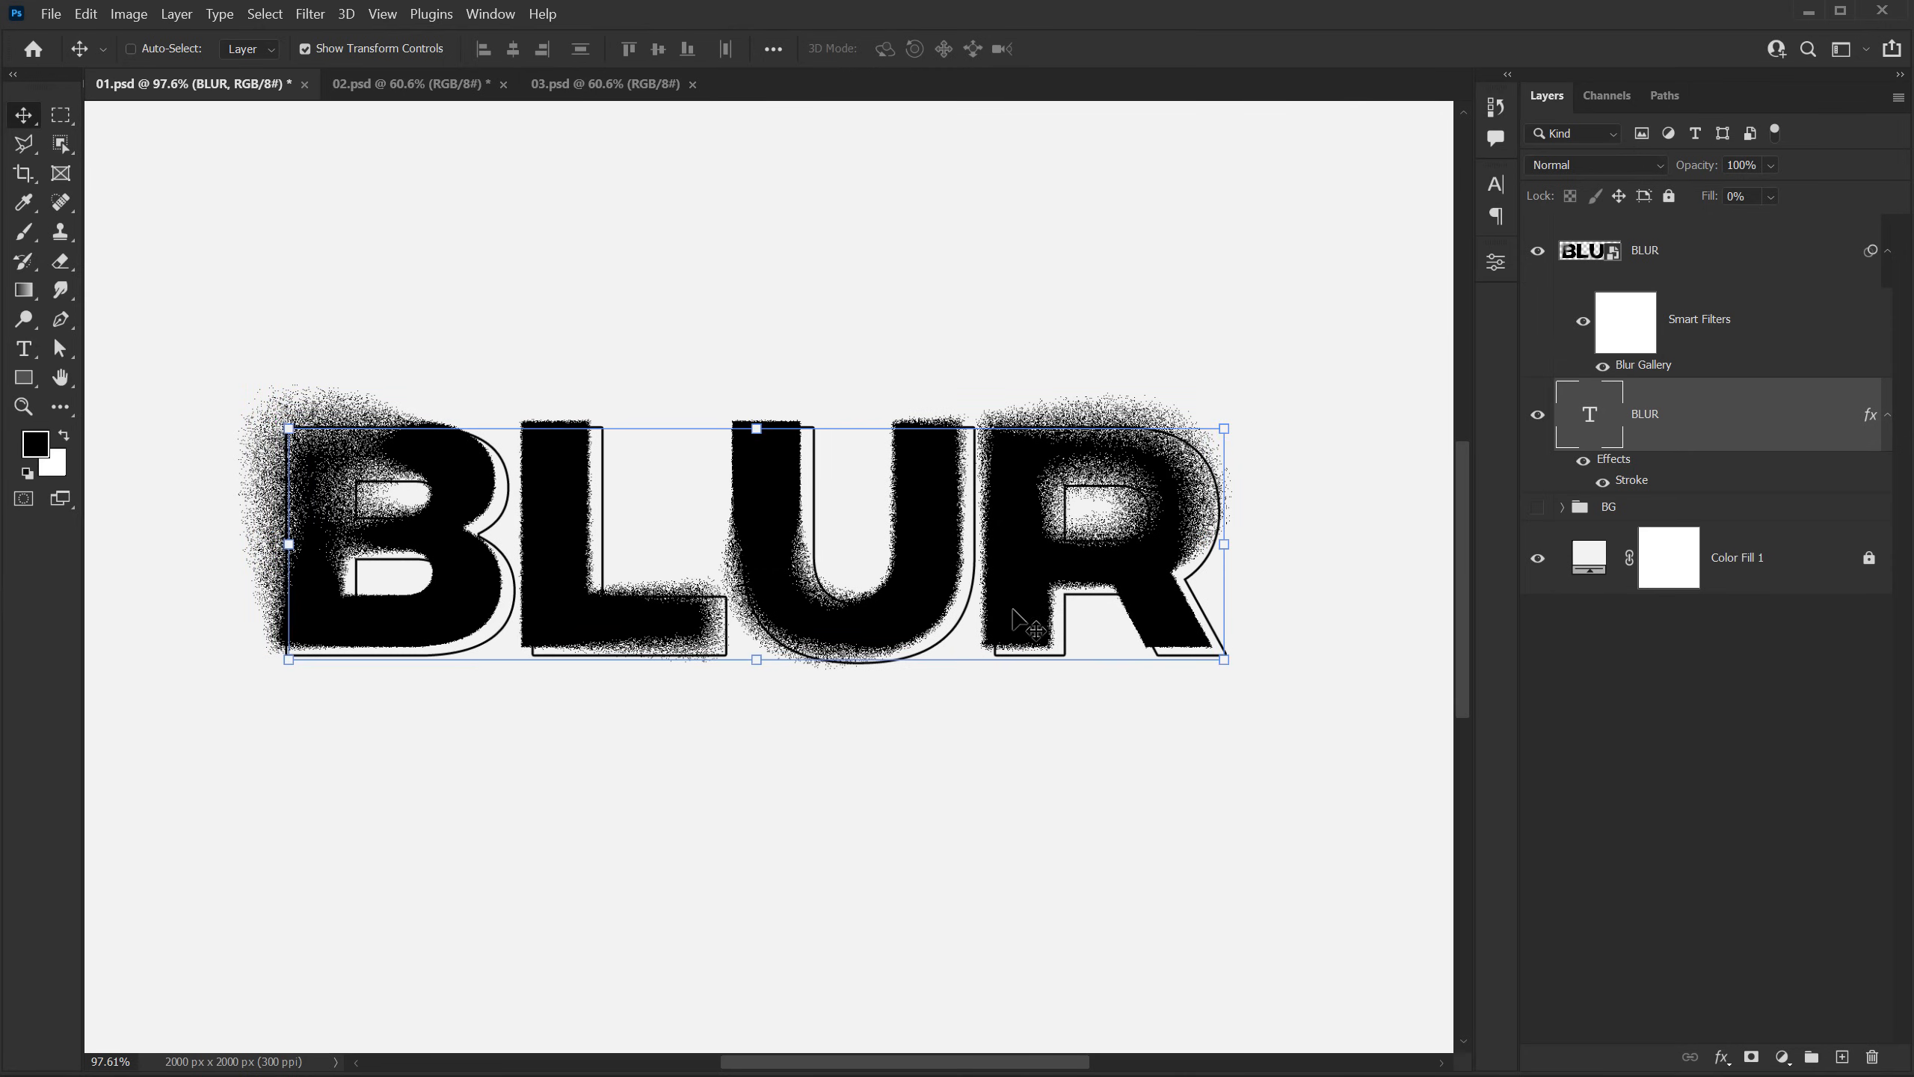
left_click(1657, 778)
Step: Show the BG texture group behind the lettering and inspect the finished design
scroll(776, 557, "down", 3, "alt")
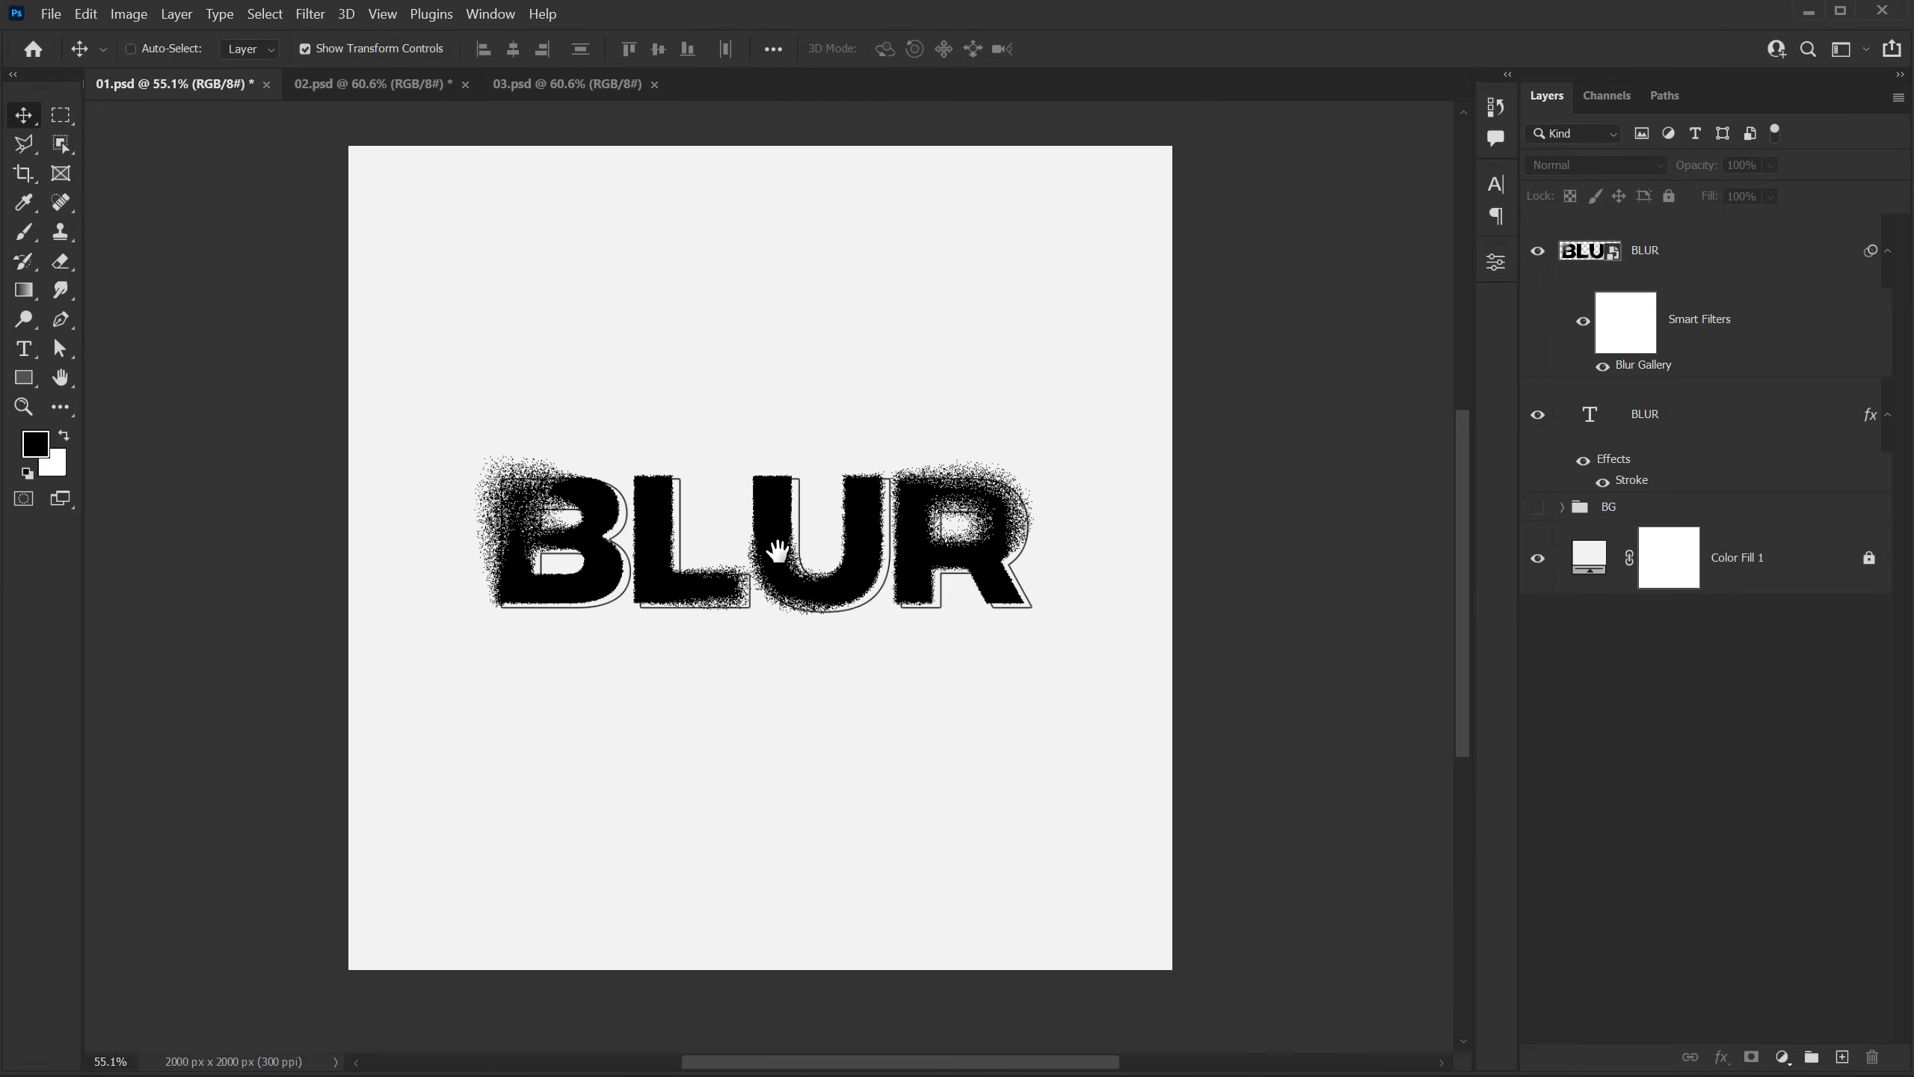
scroll(772, 551, "up", 1, "alt")
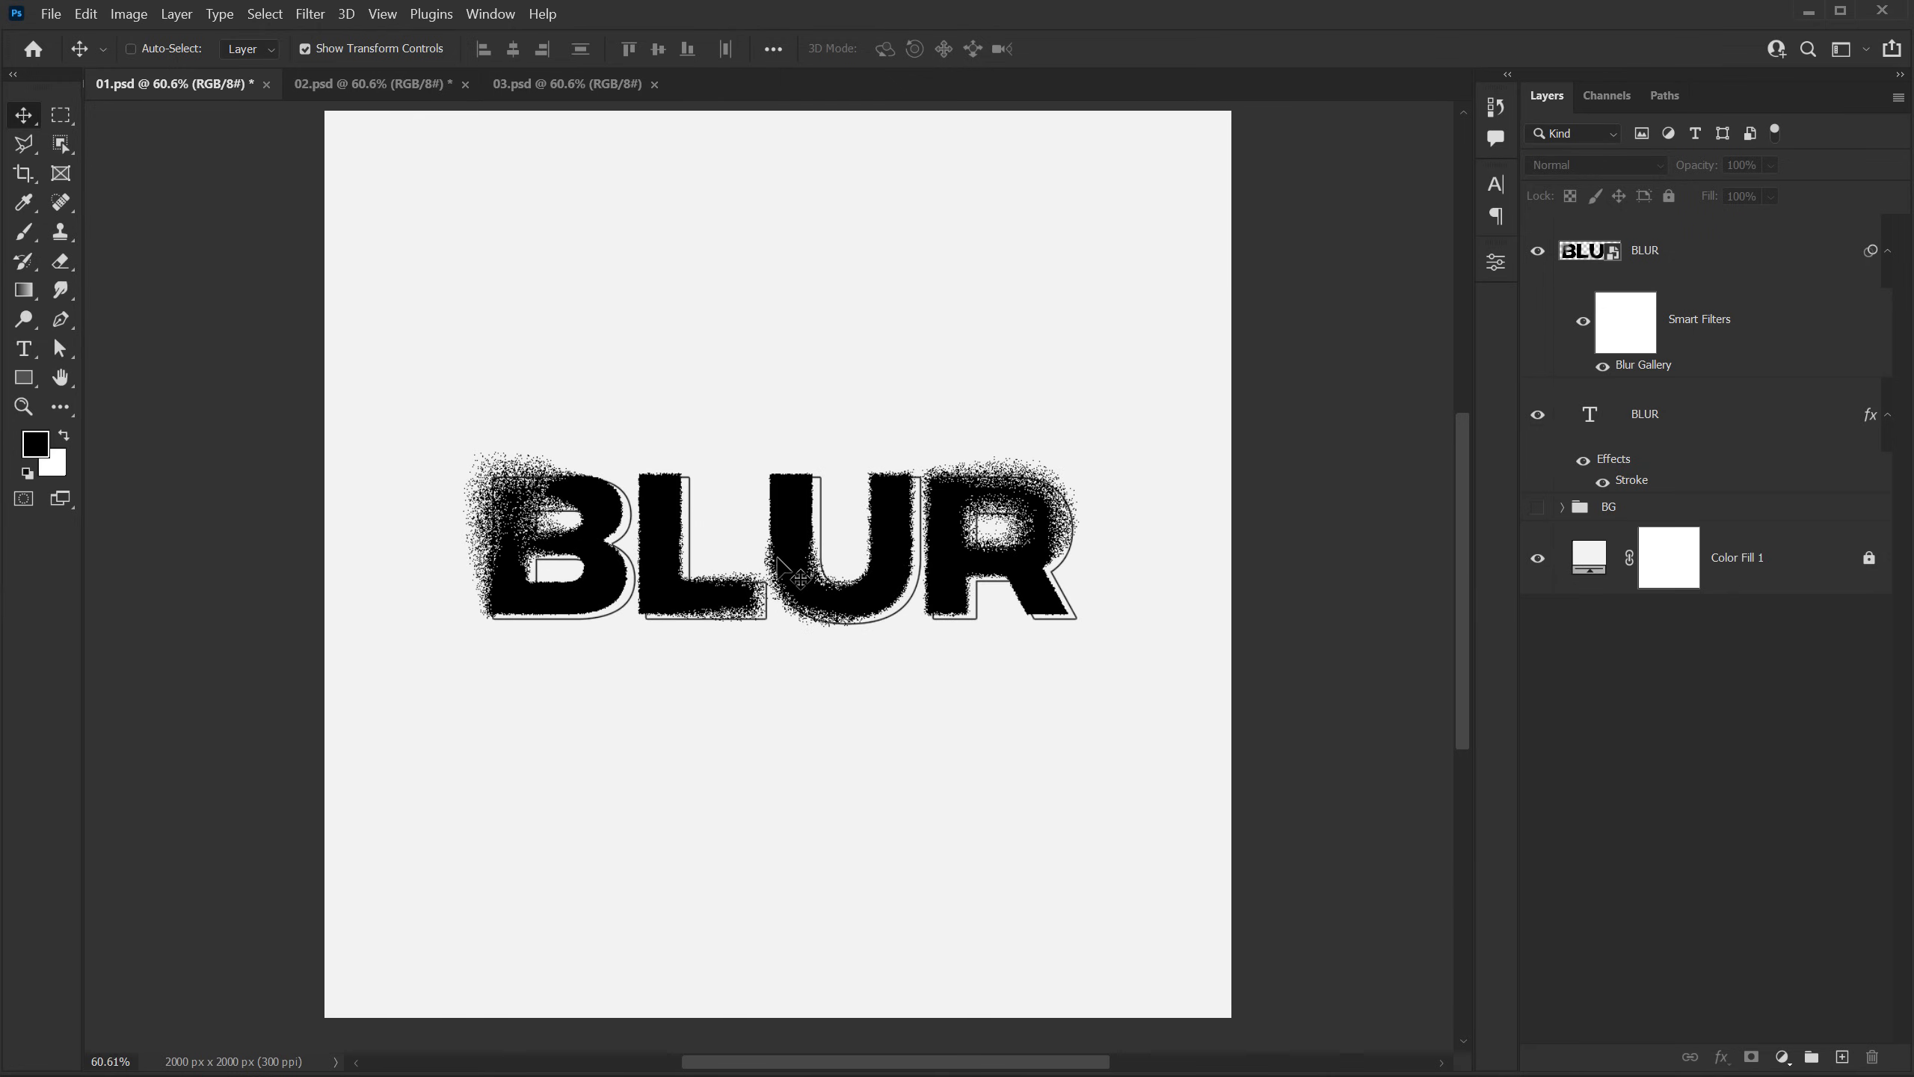
left_click(1538, 507)
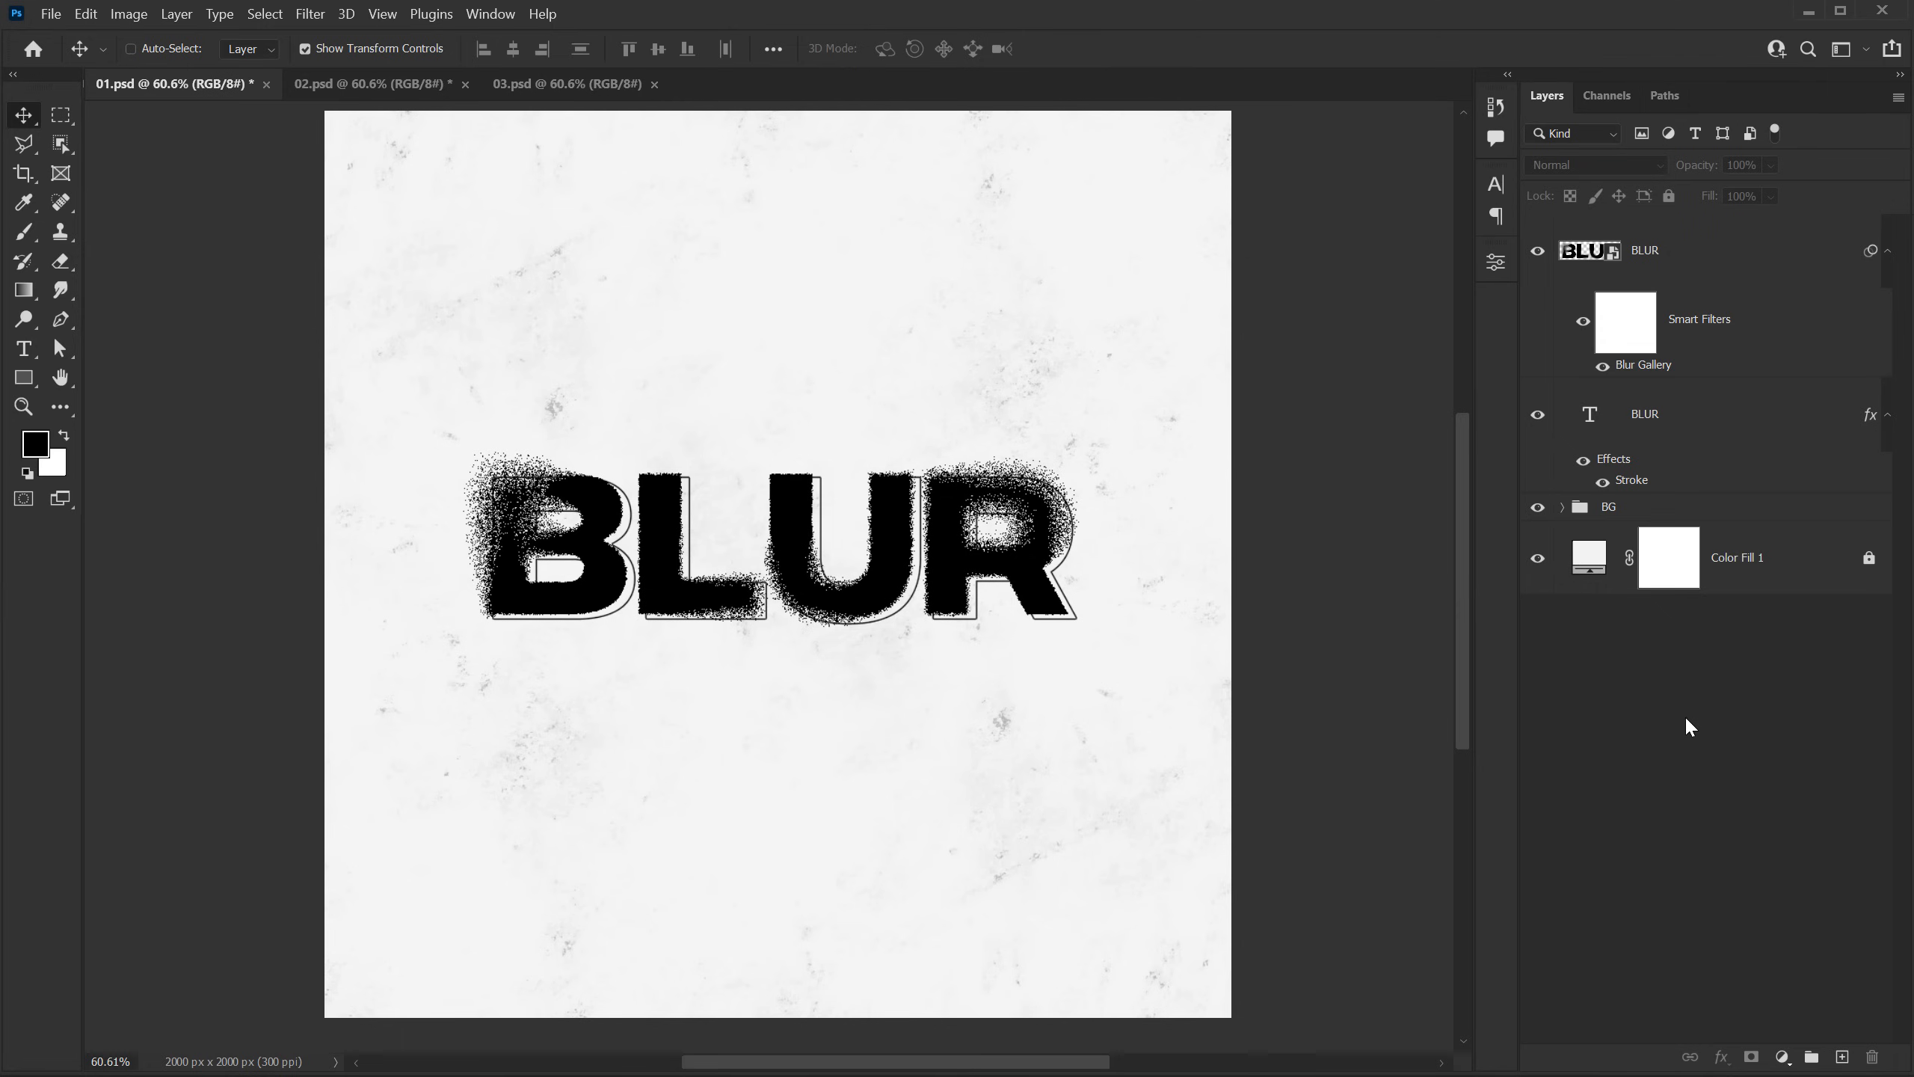
scroll(700, 561, "up", 2)
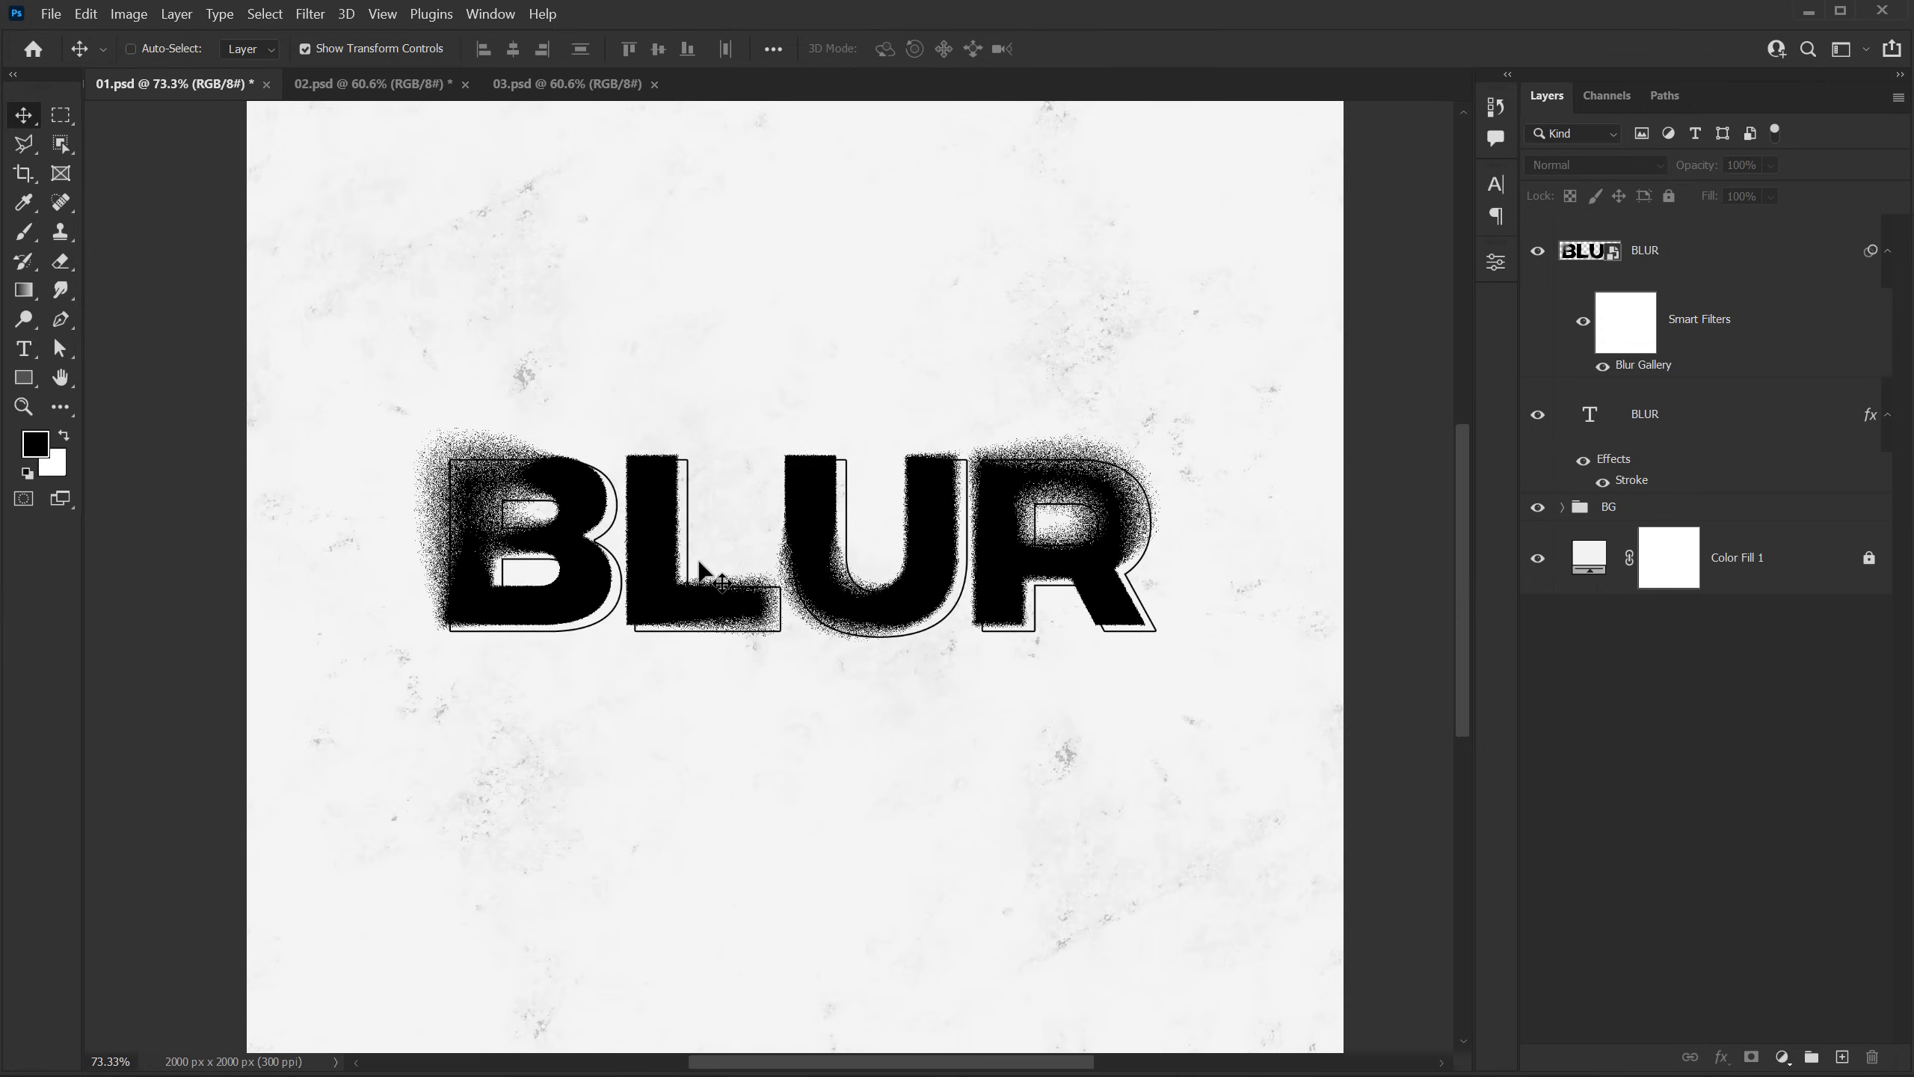
scroll(699, 562, "down", 2)
scroll(699, 561, "up", 4)
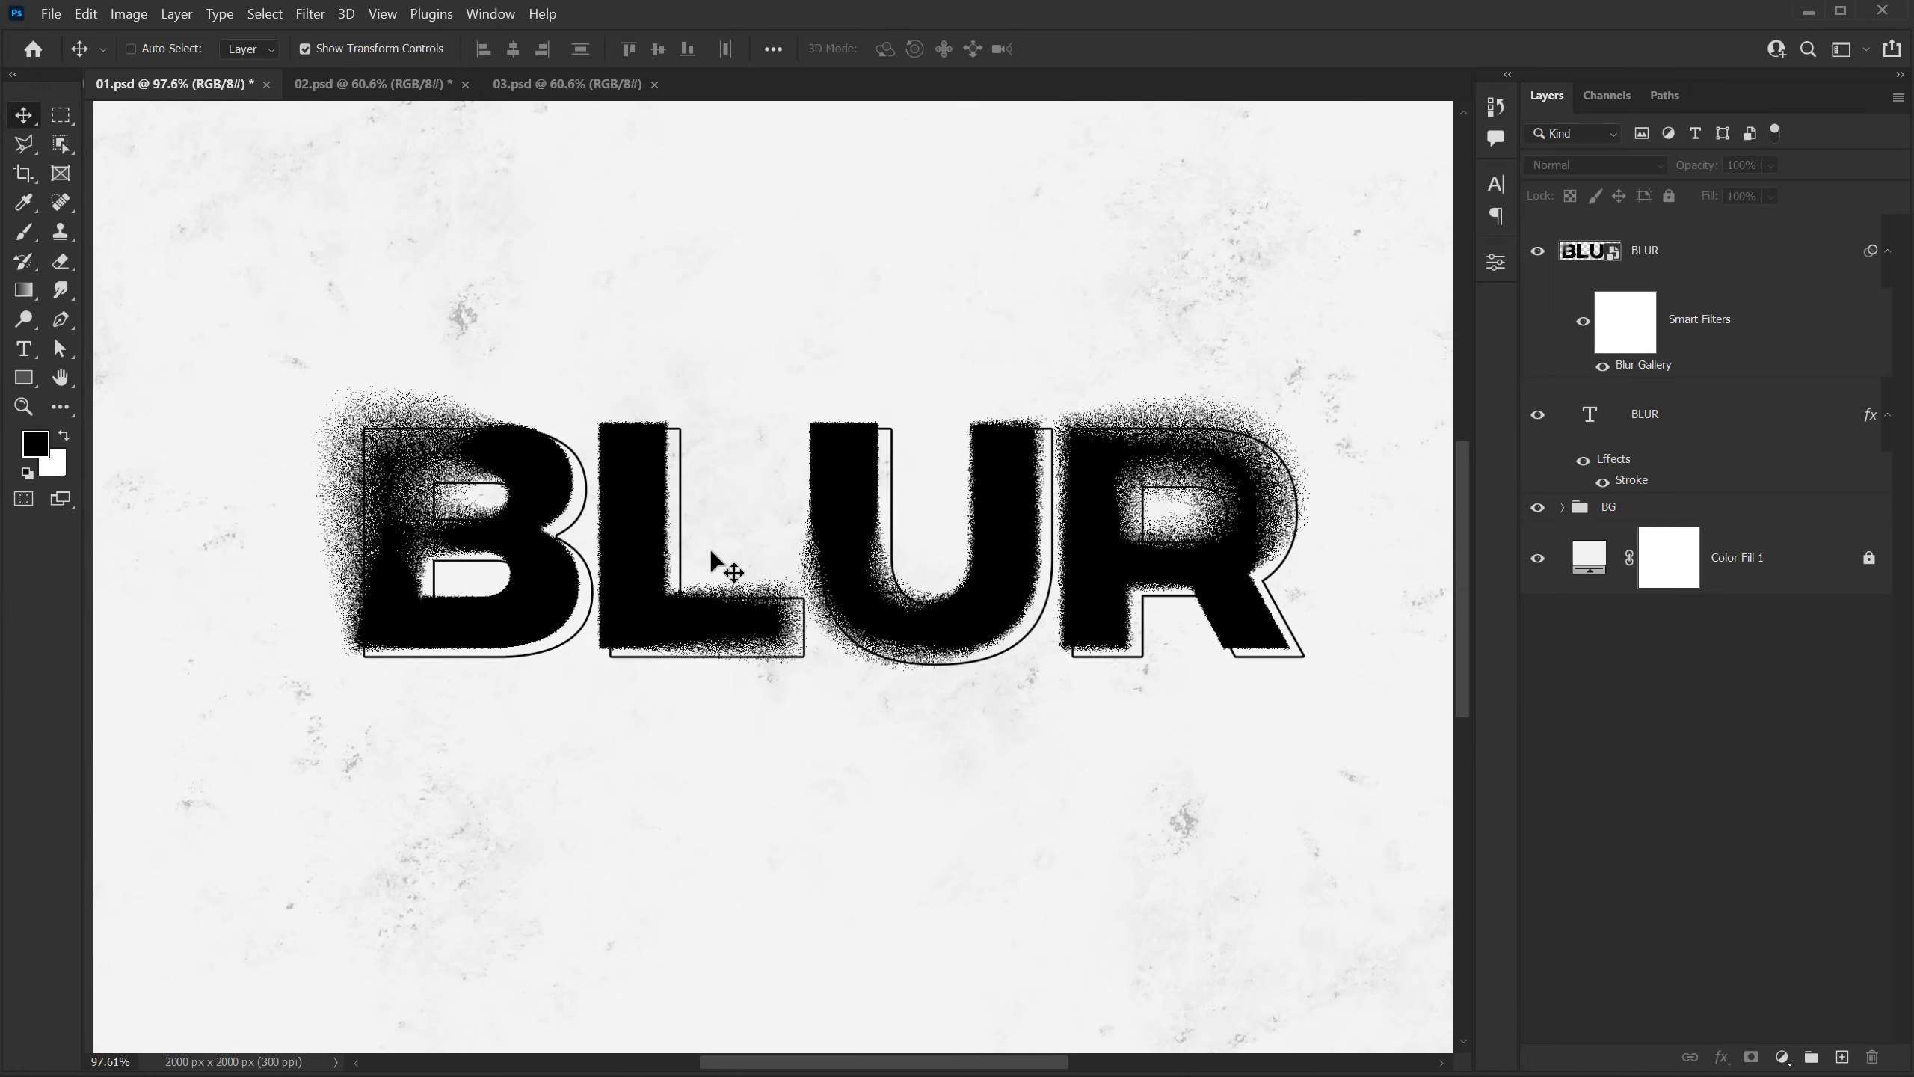
Step: Switch to the 02.psd document and add the letter "S" as black Integral CF Demi Bold text at 36 pt
scroll(711, 553, "down", 1)
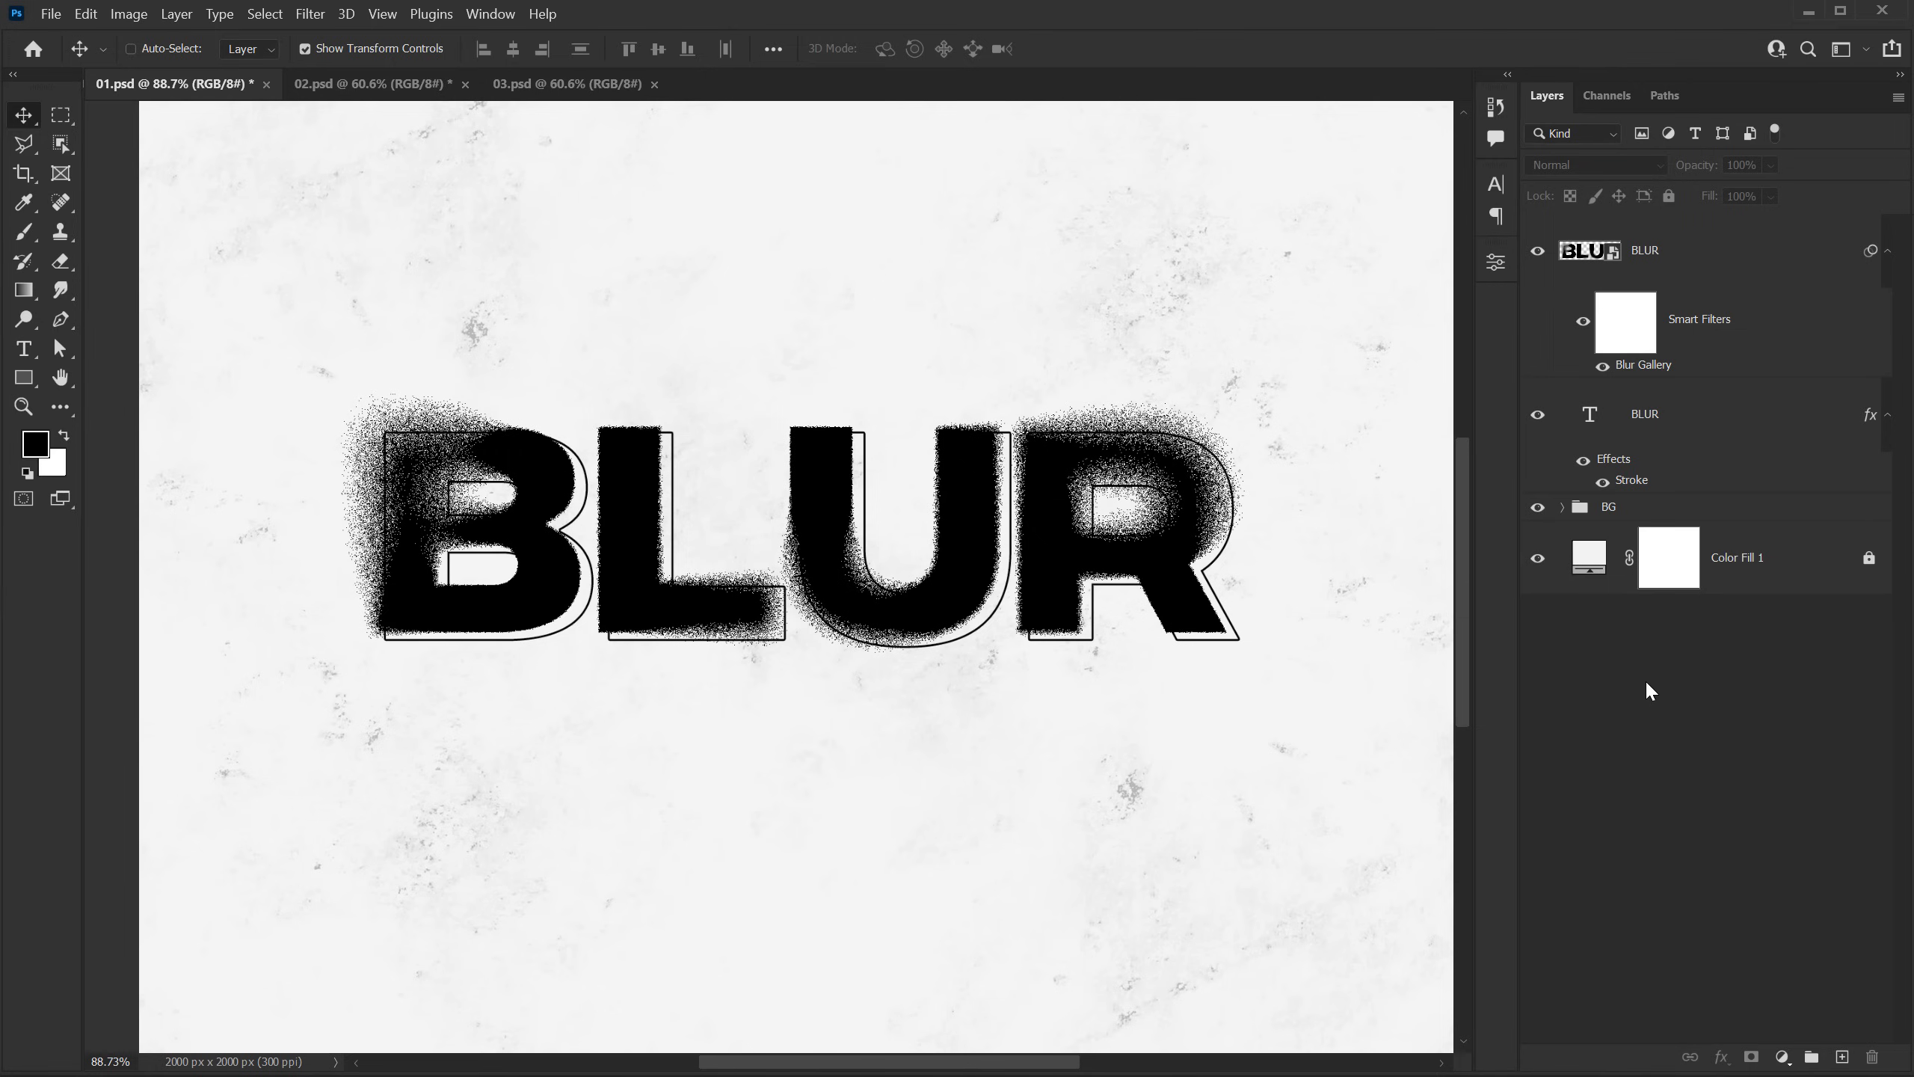
left_click(392, 85)
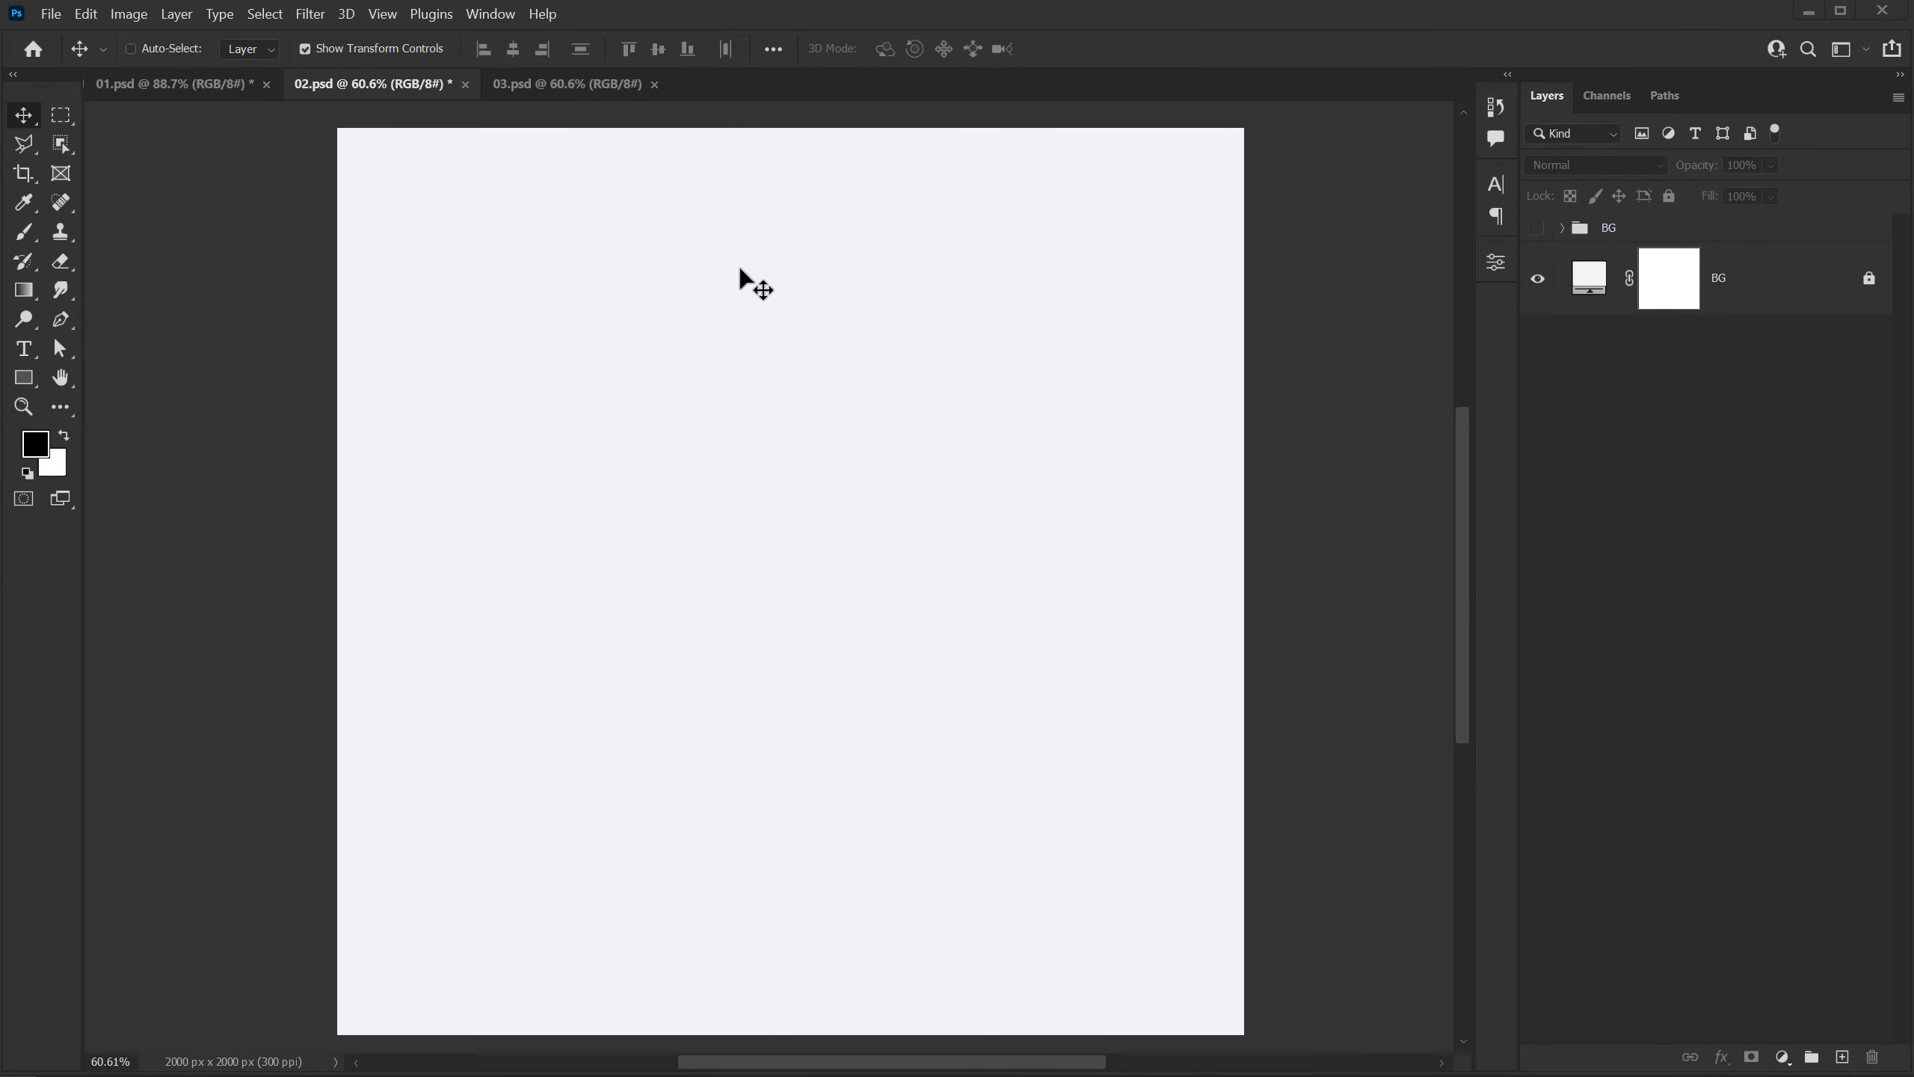
left_click(24, 355)
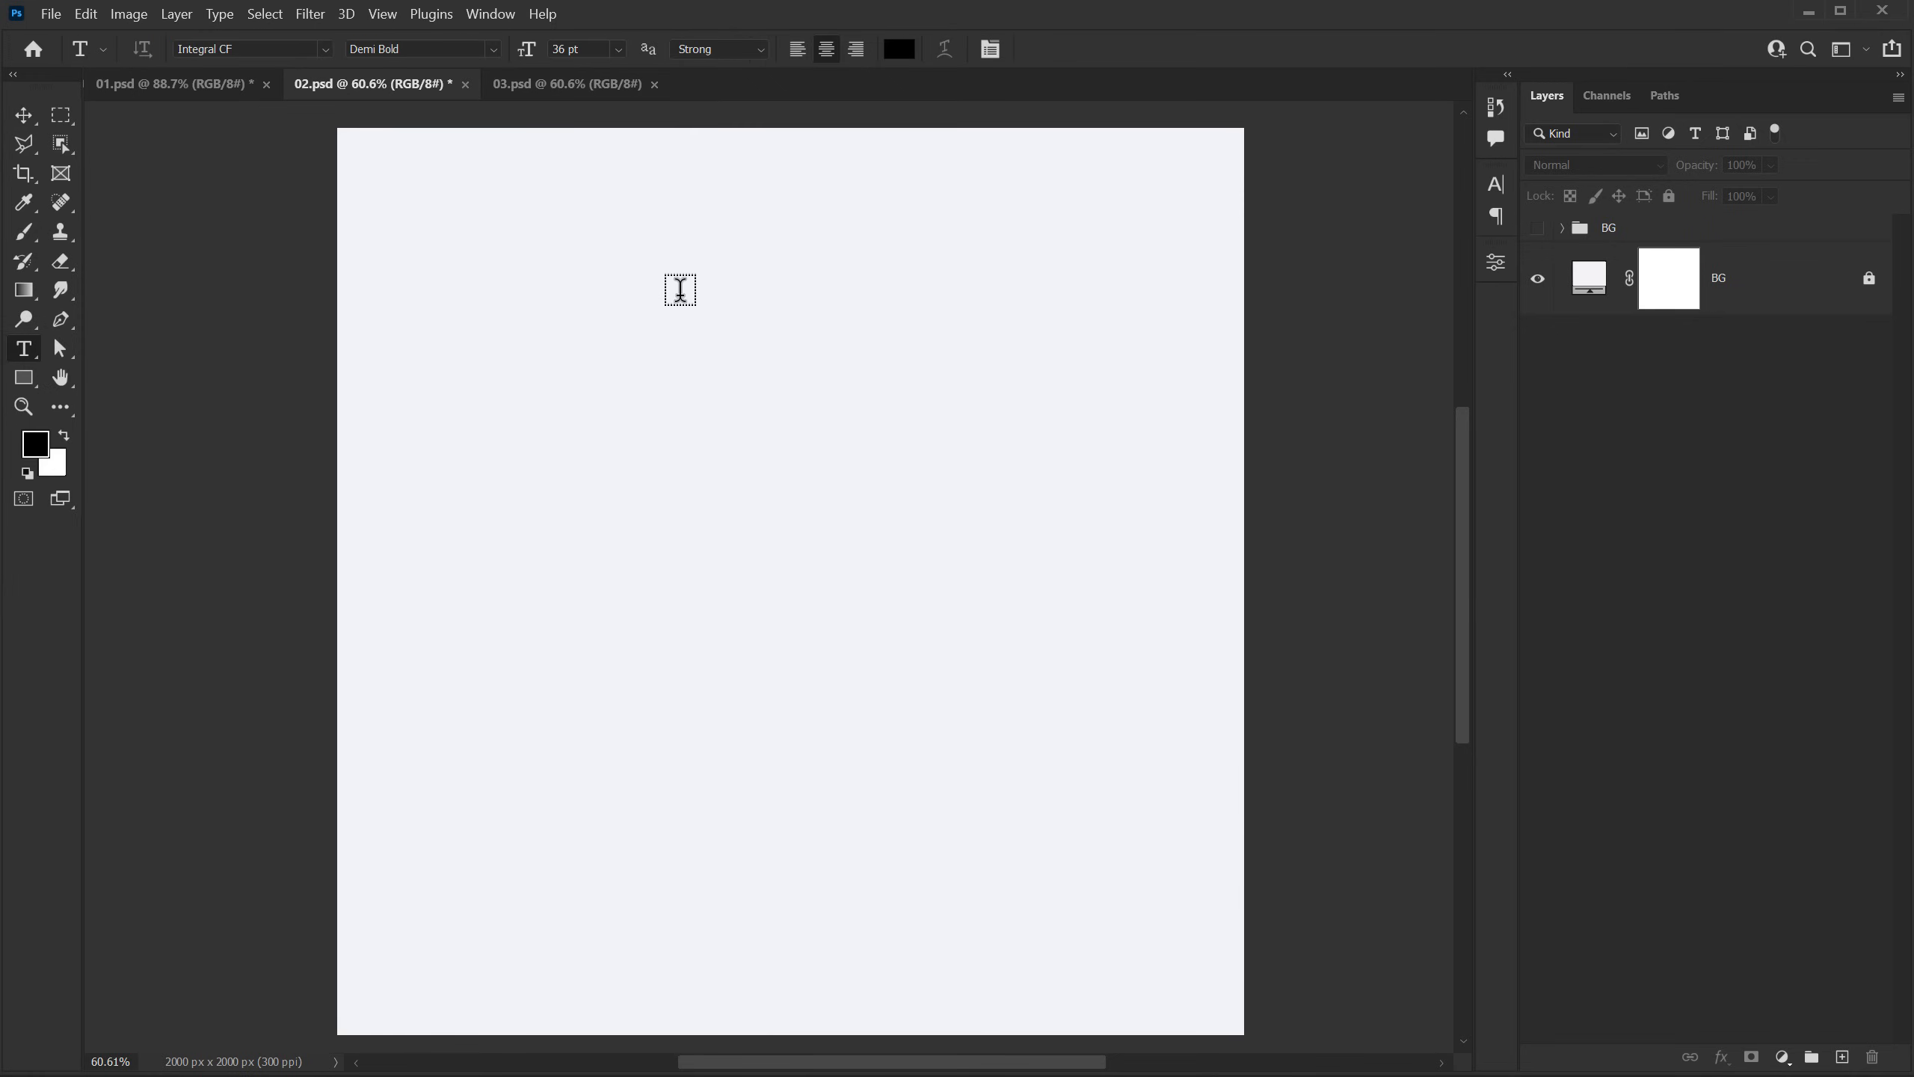
left_click(750, 332)
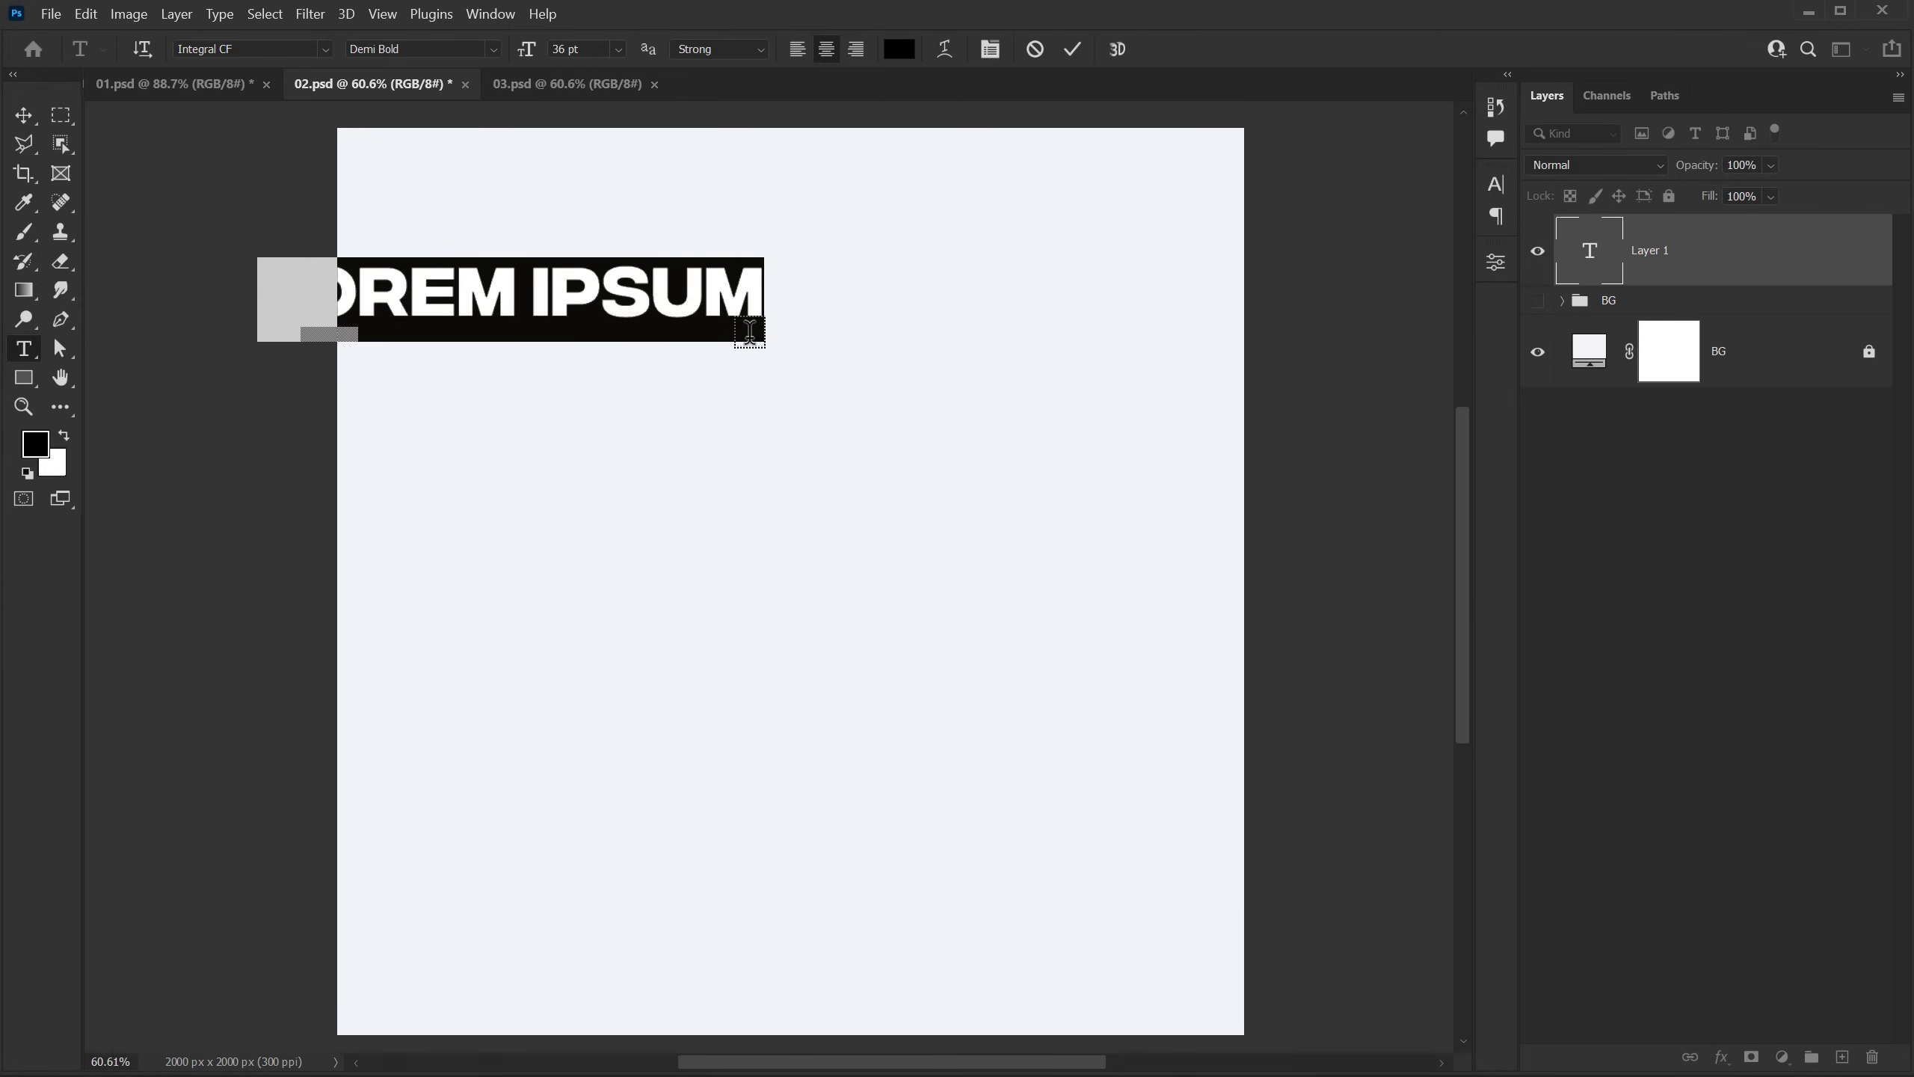
type("S")
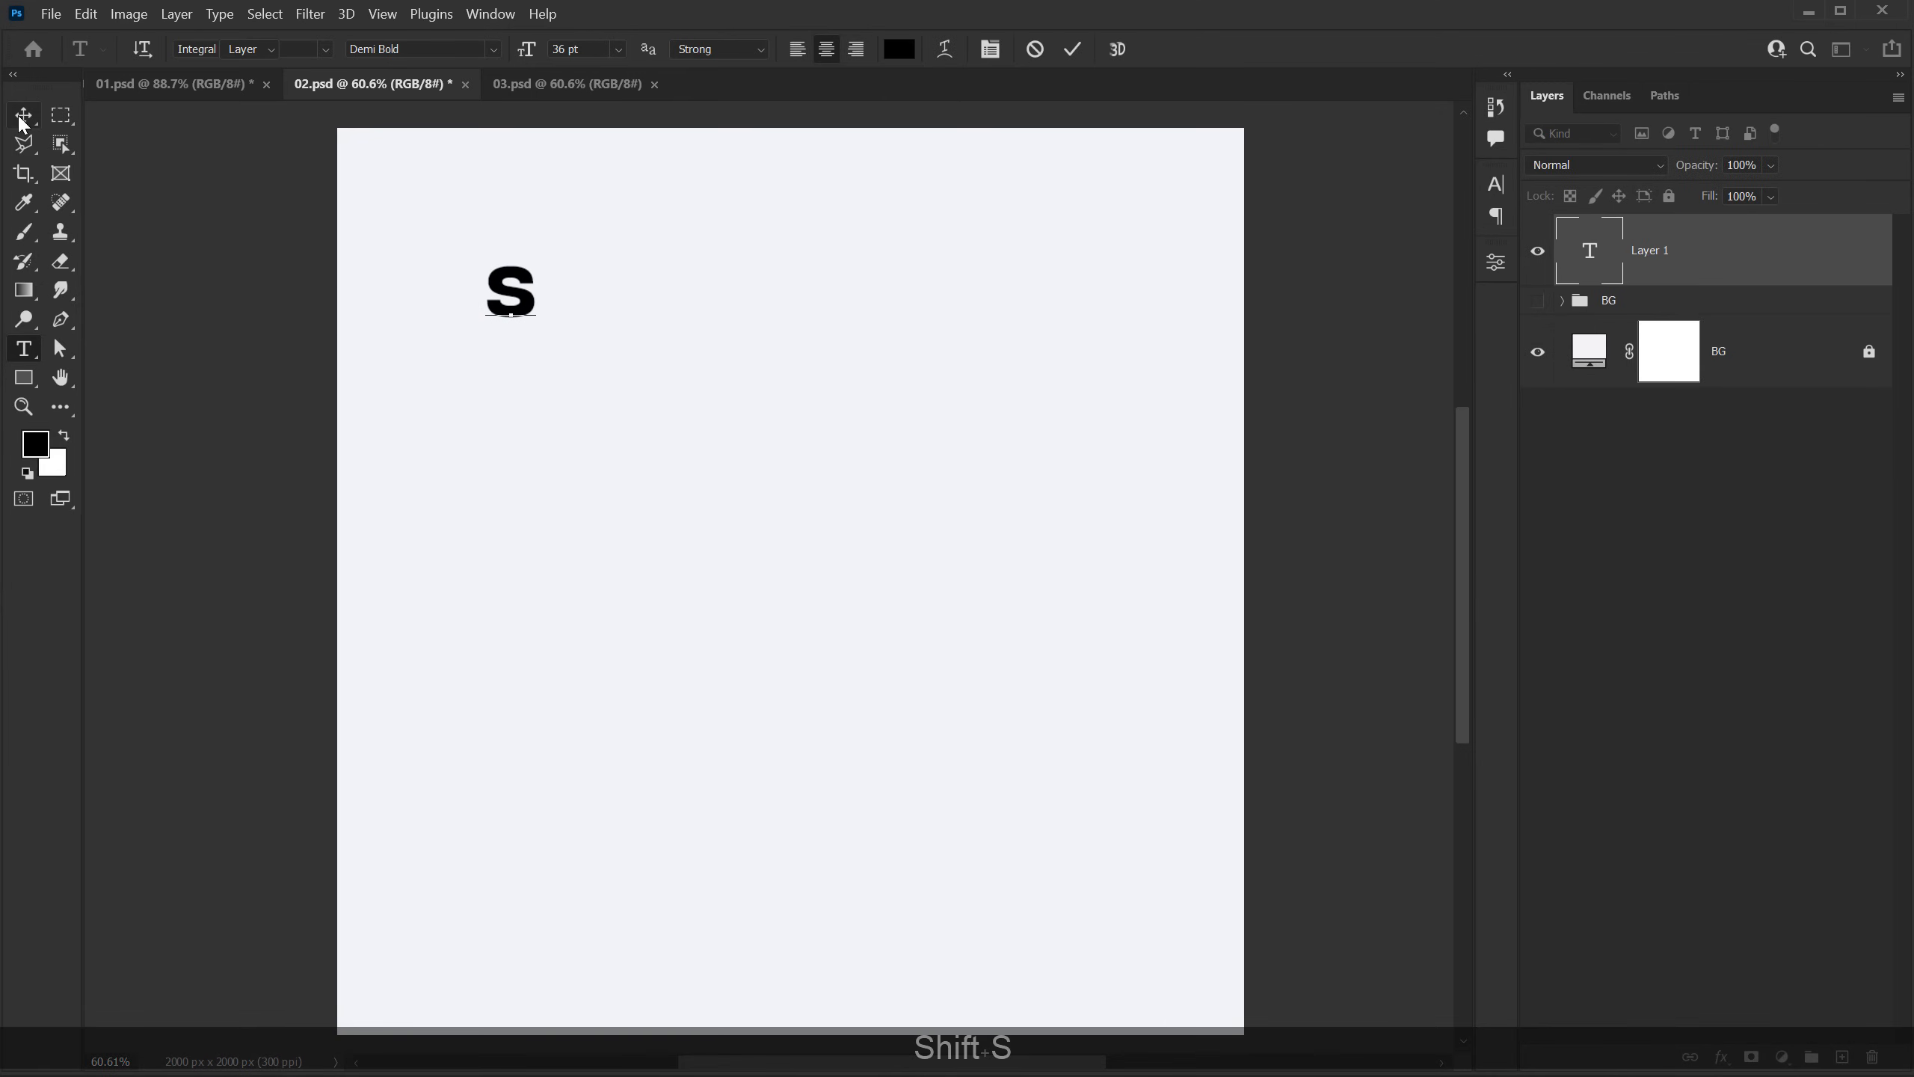
left_click(22, 116)
Step: Scale the letter S up to about 106 pt and shift it slightly right and down
key("ctrl+t")
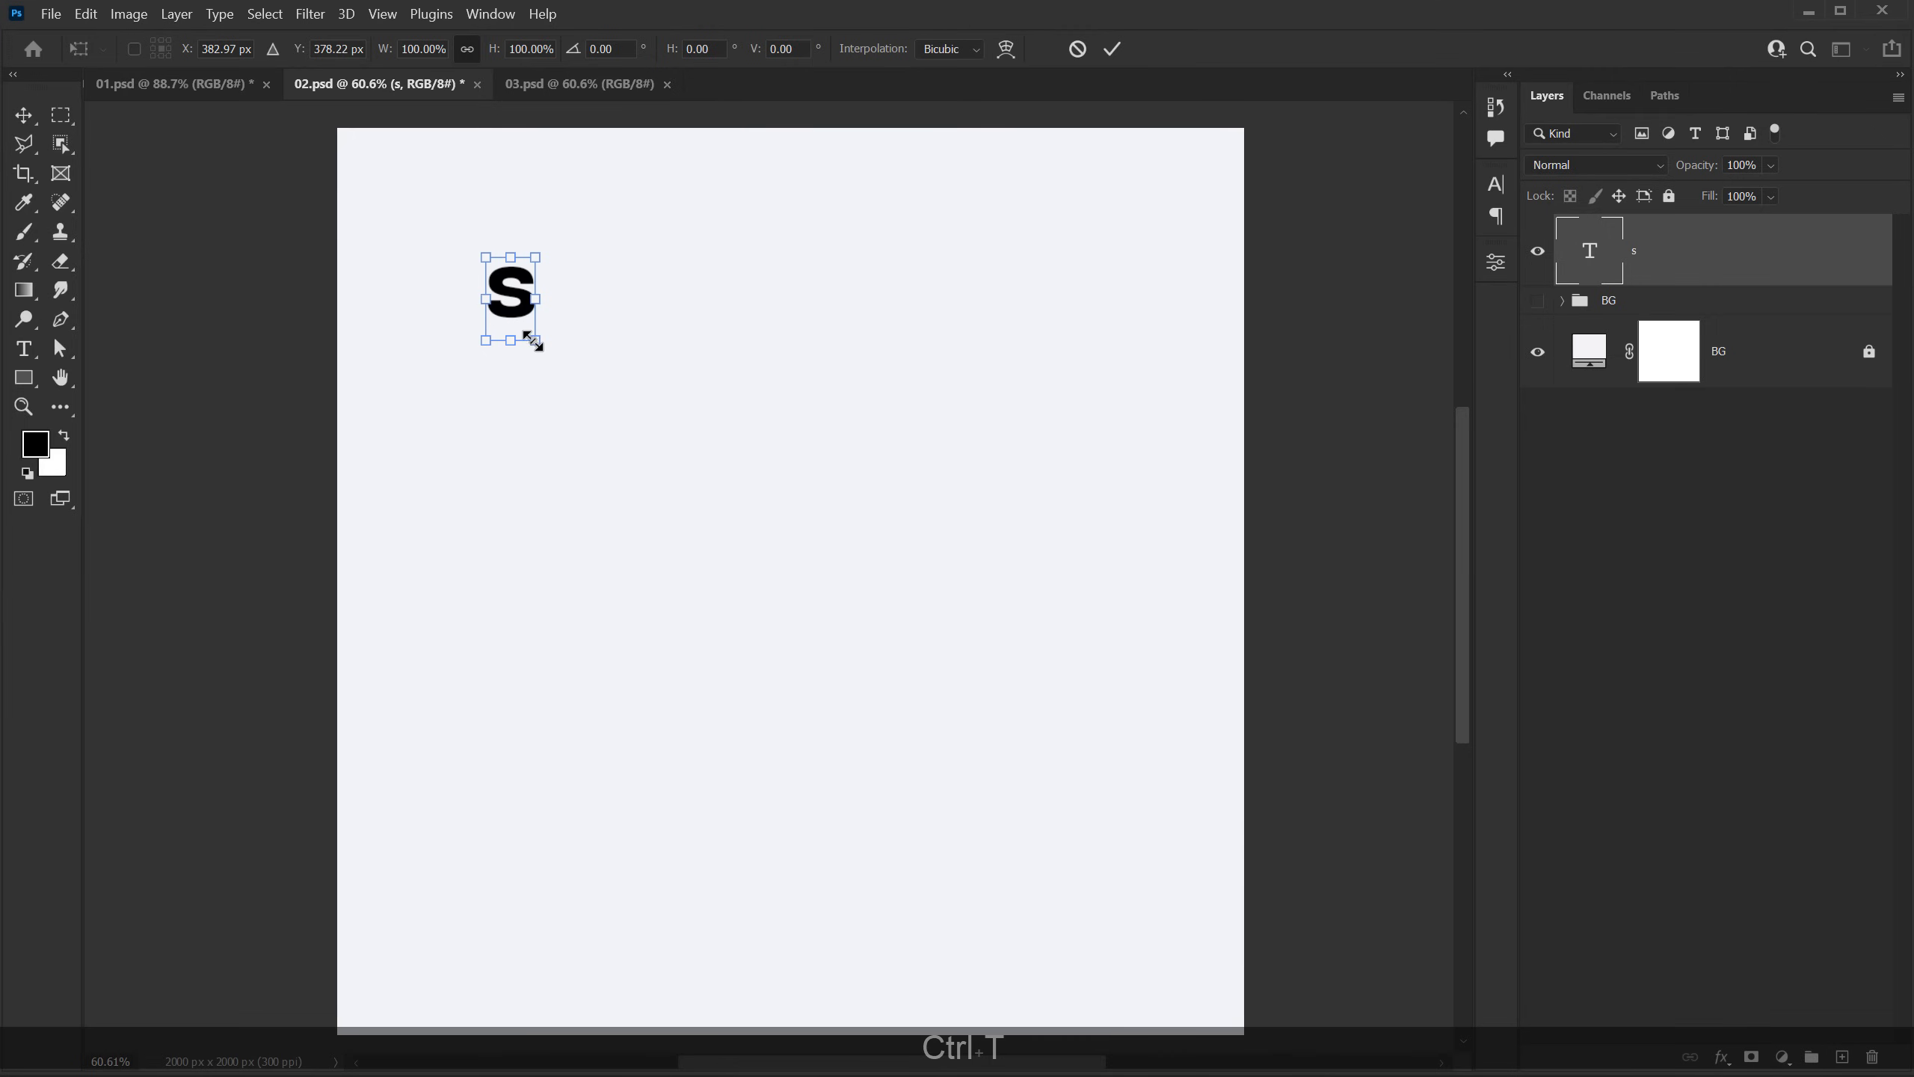
left_click_drag(534, 342, 670, 476)
key("Return")
left_click_drag(603, 403, 647, 427)
Step: Set the S layer's fill to 0% and give it a 3 px black outside stroke
scroll(659, 413, "up", 2)
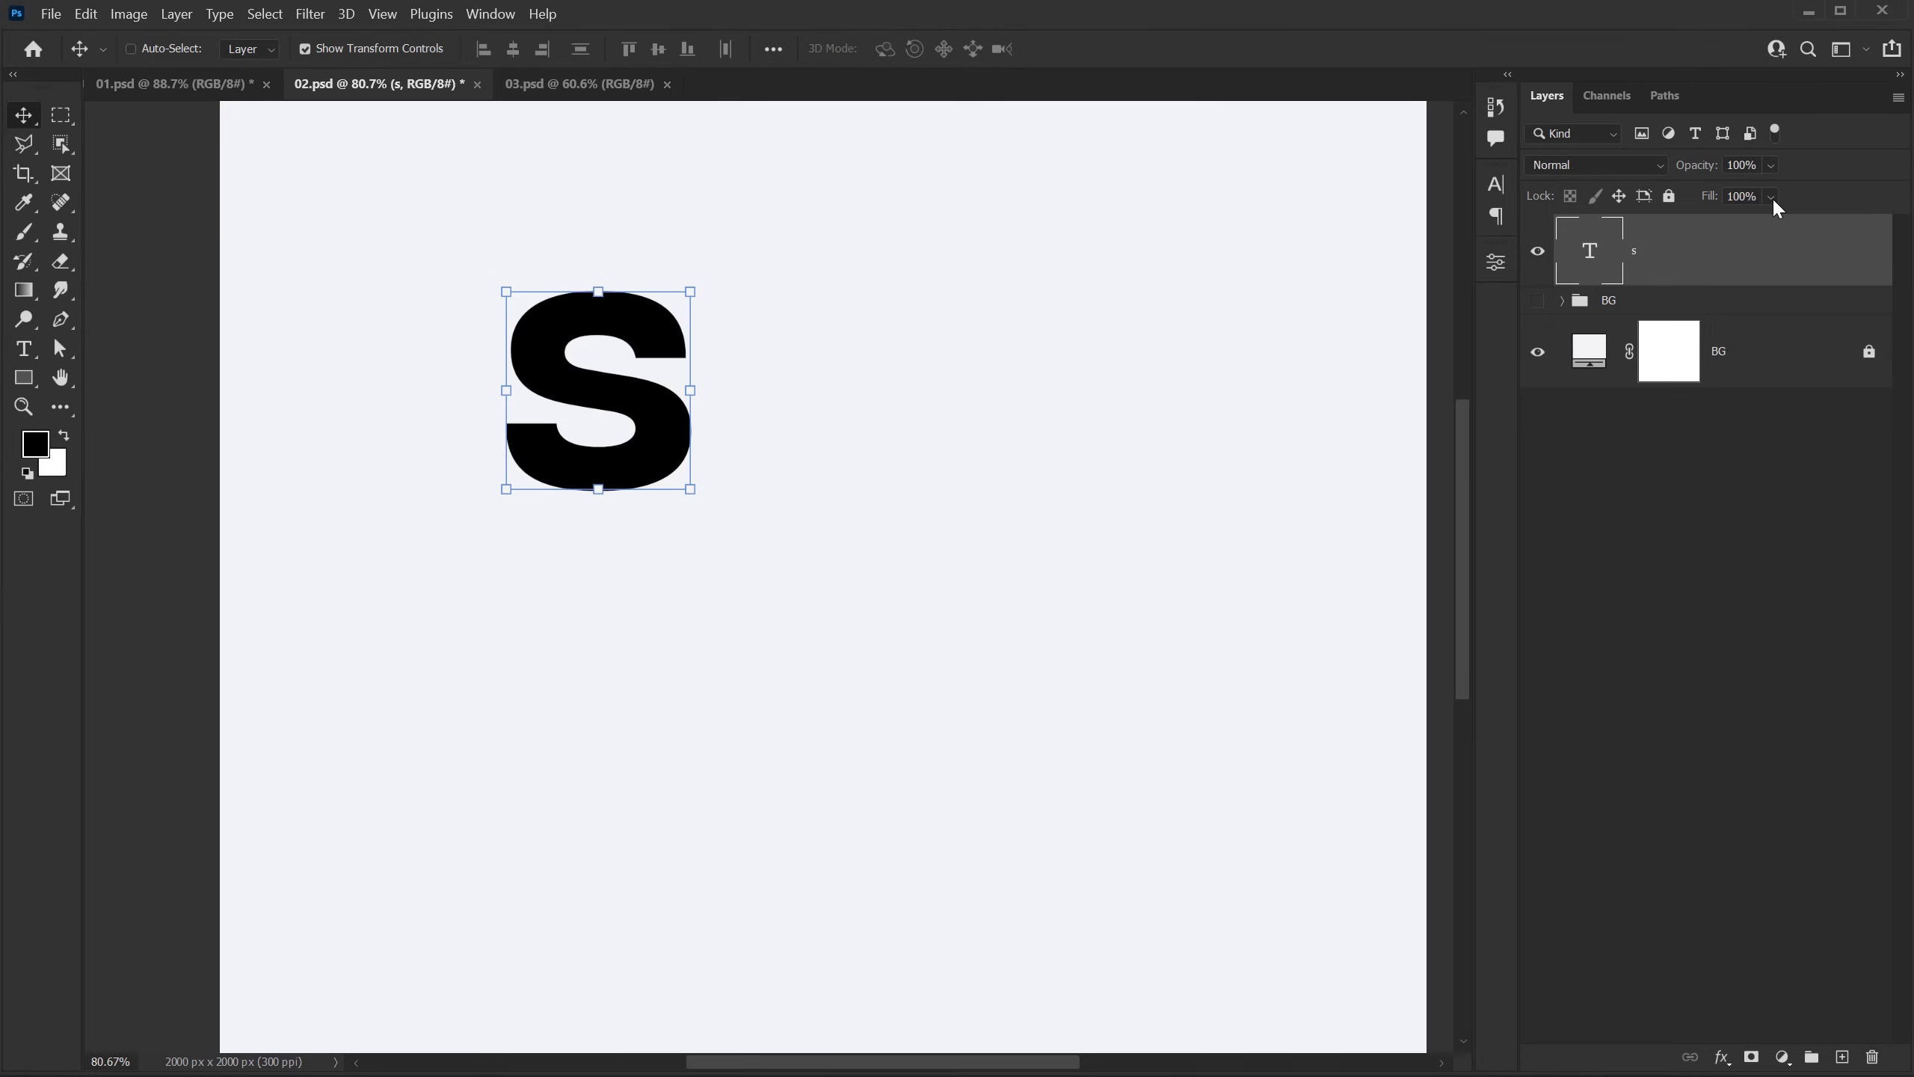
left_click_drag(1772, 205, 1645, 236)
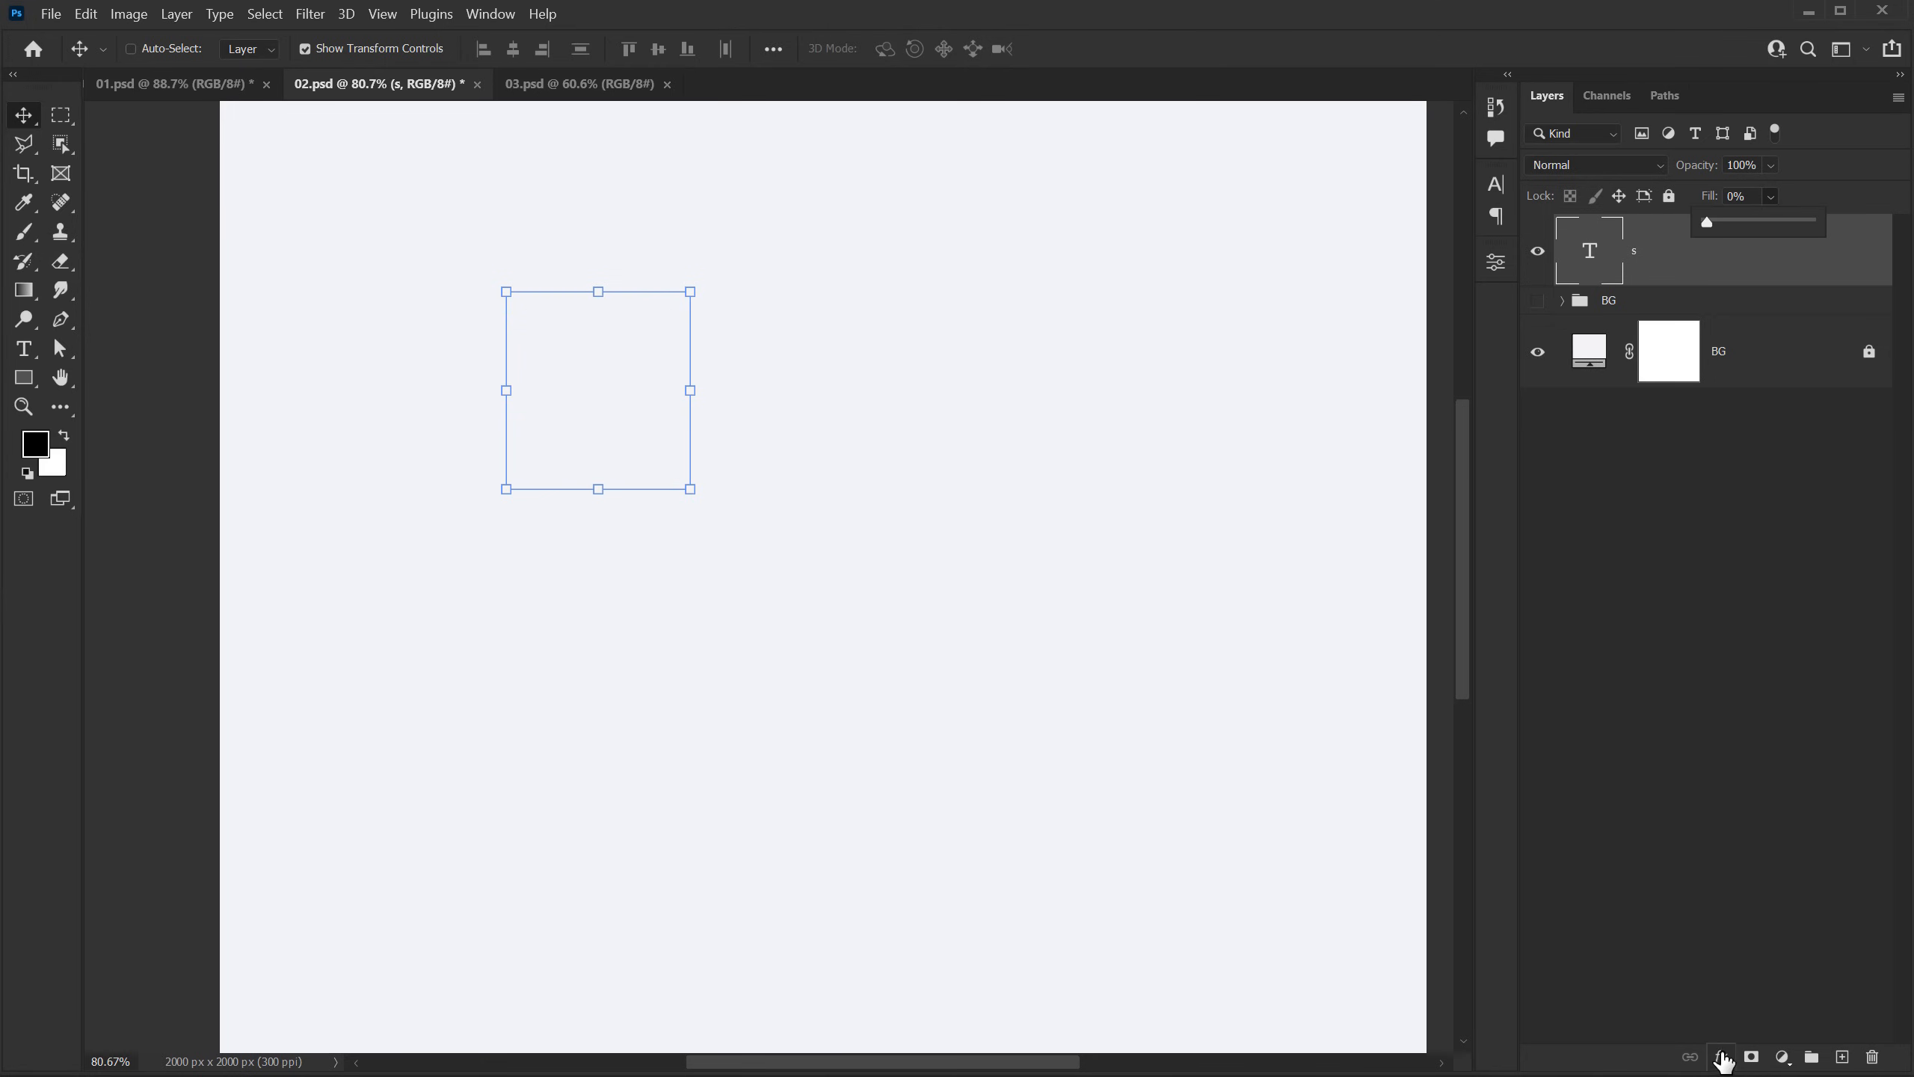
left_click(1723, 1058)
left_click(1749, 886)
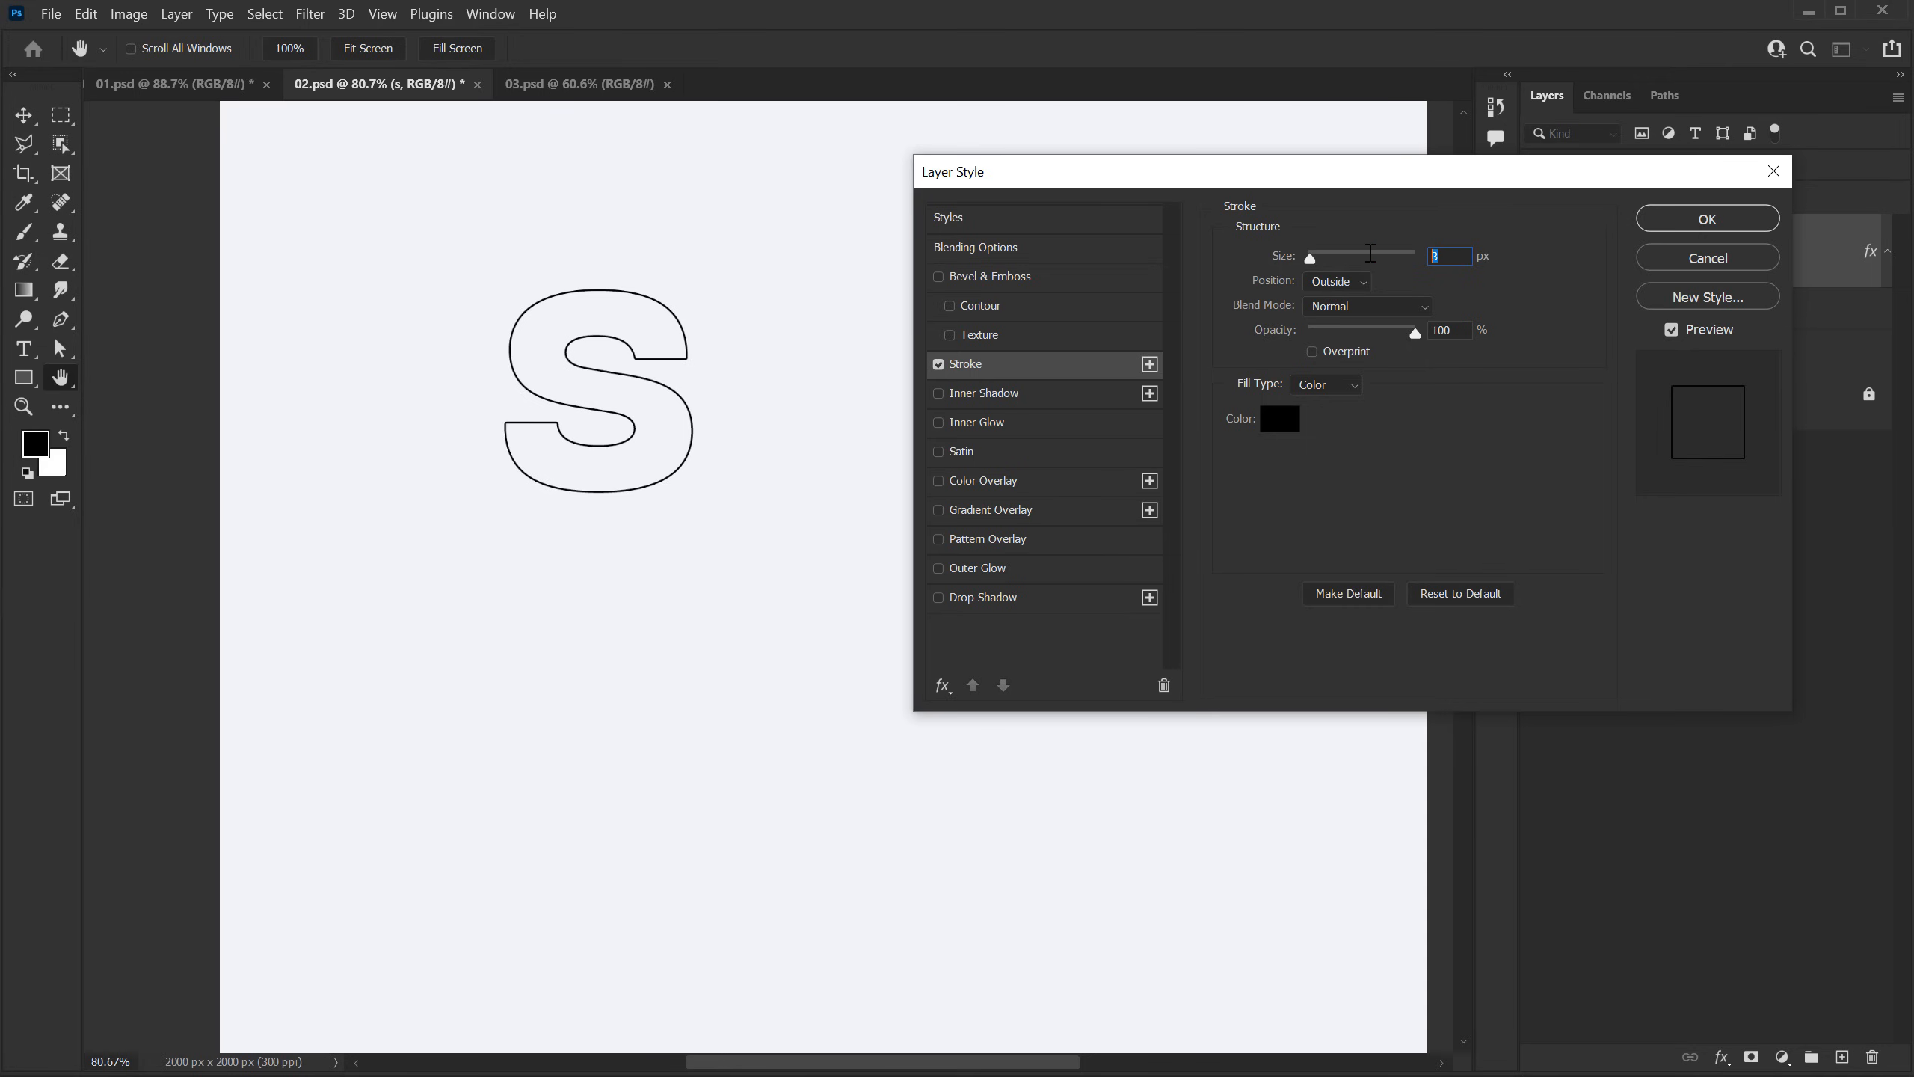
left_click(1706, 219)
key("v")
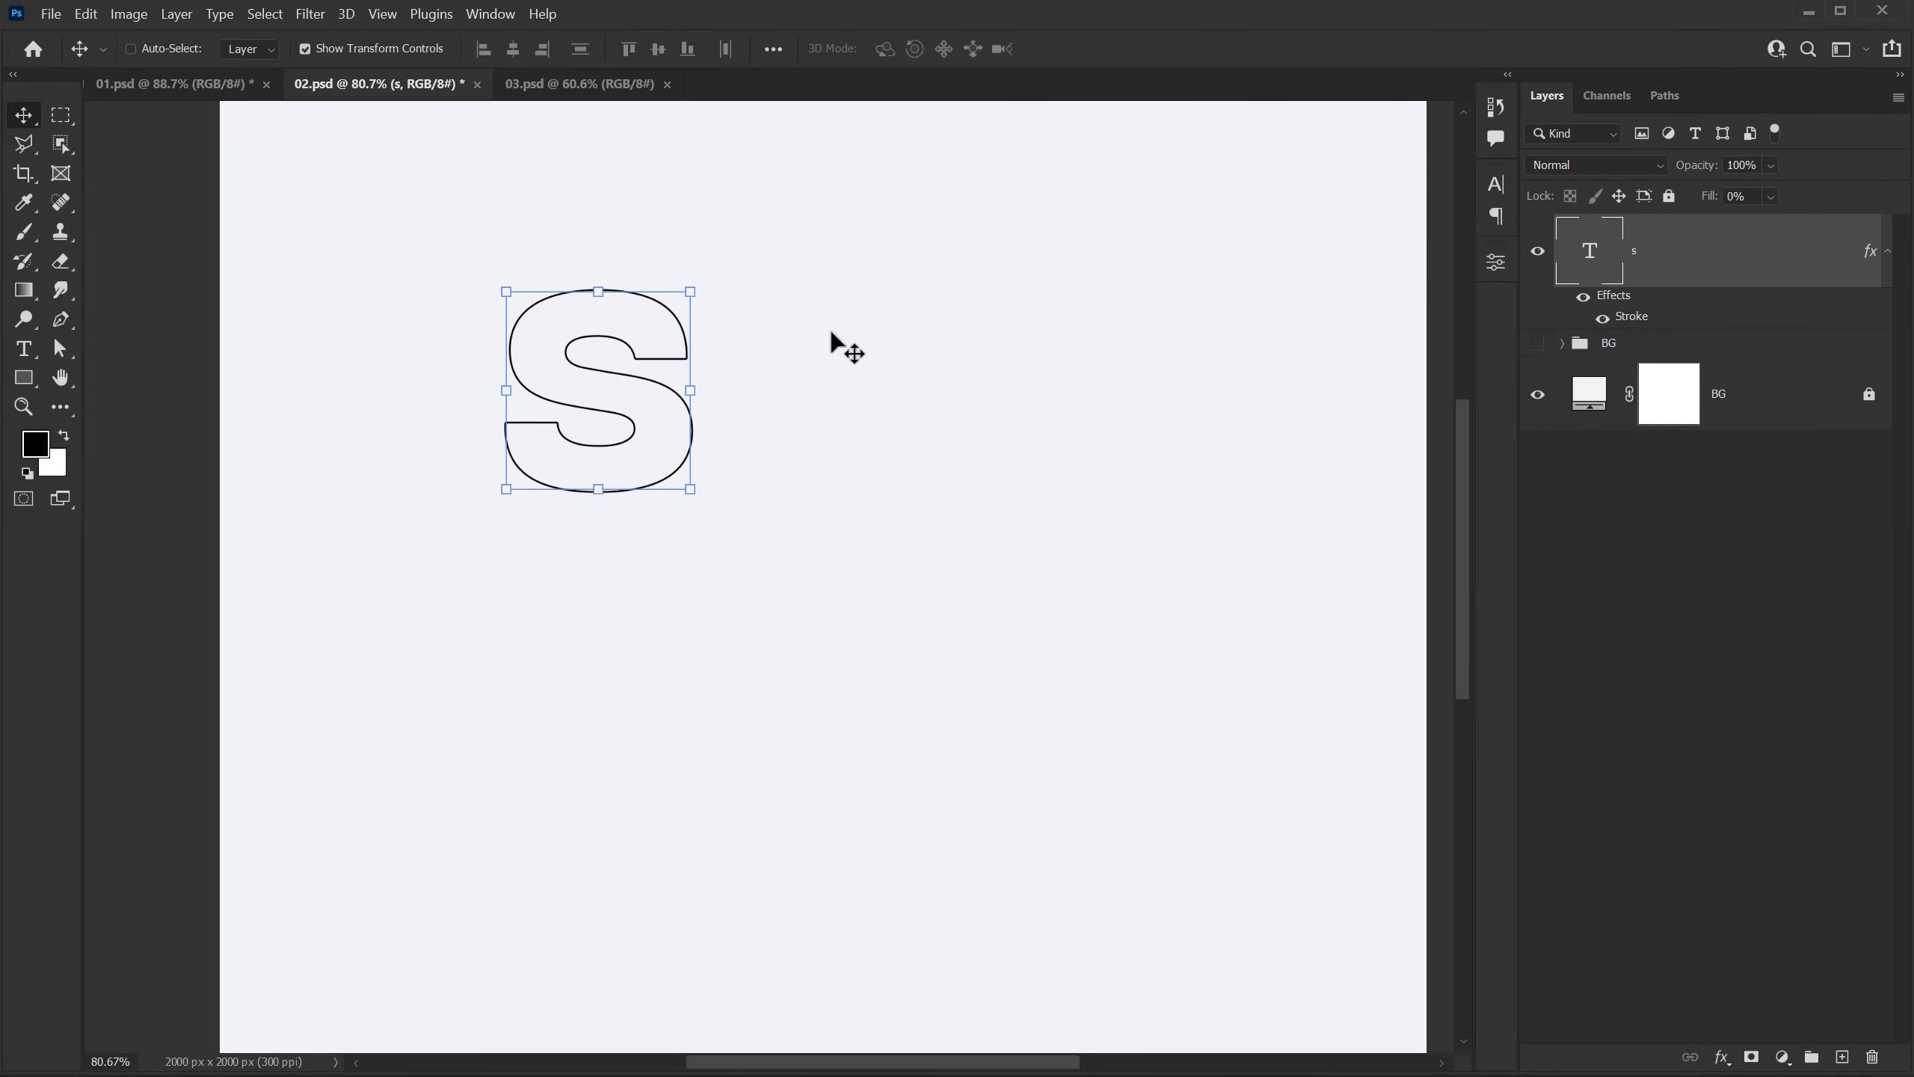
Step: Duplicate the outlined S layer and offset the copy up and to the right of the original
scroll(859, 305, "up", 2)
scroll(453, 386, "up", 2)
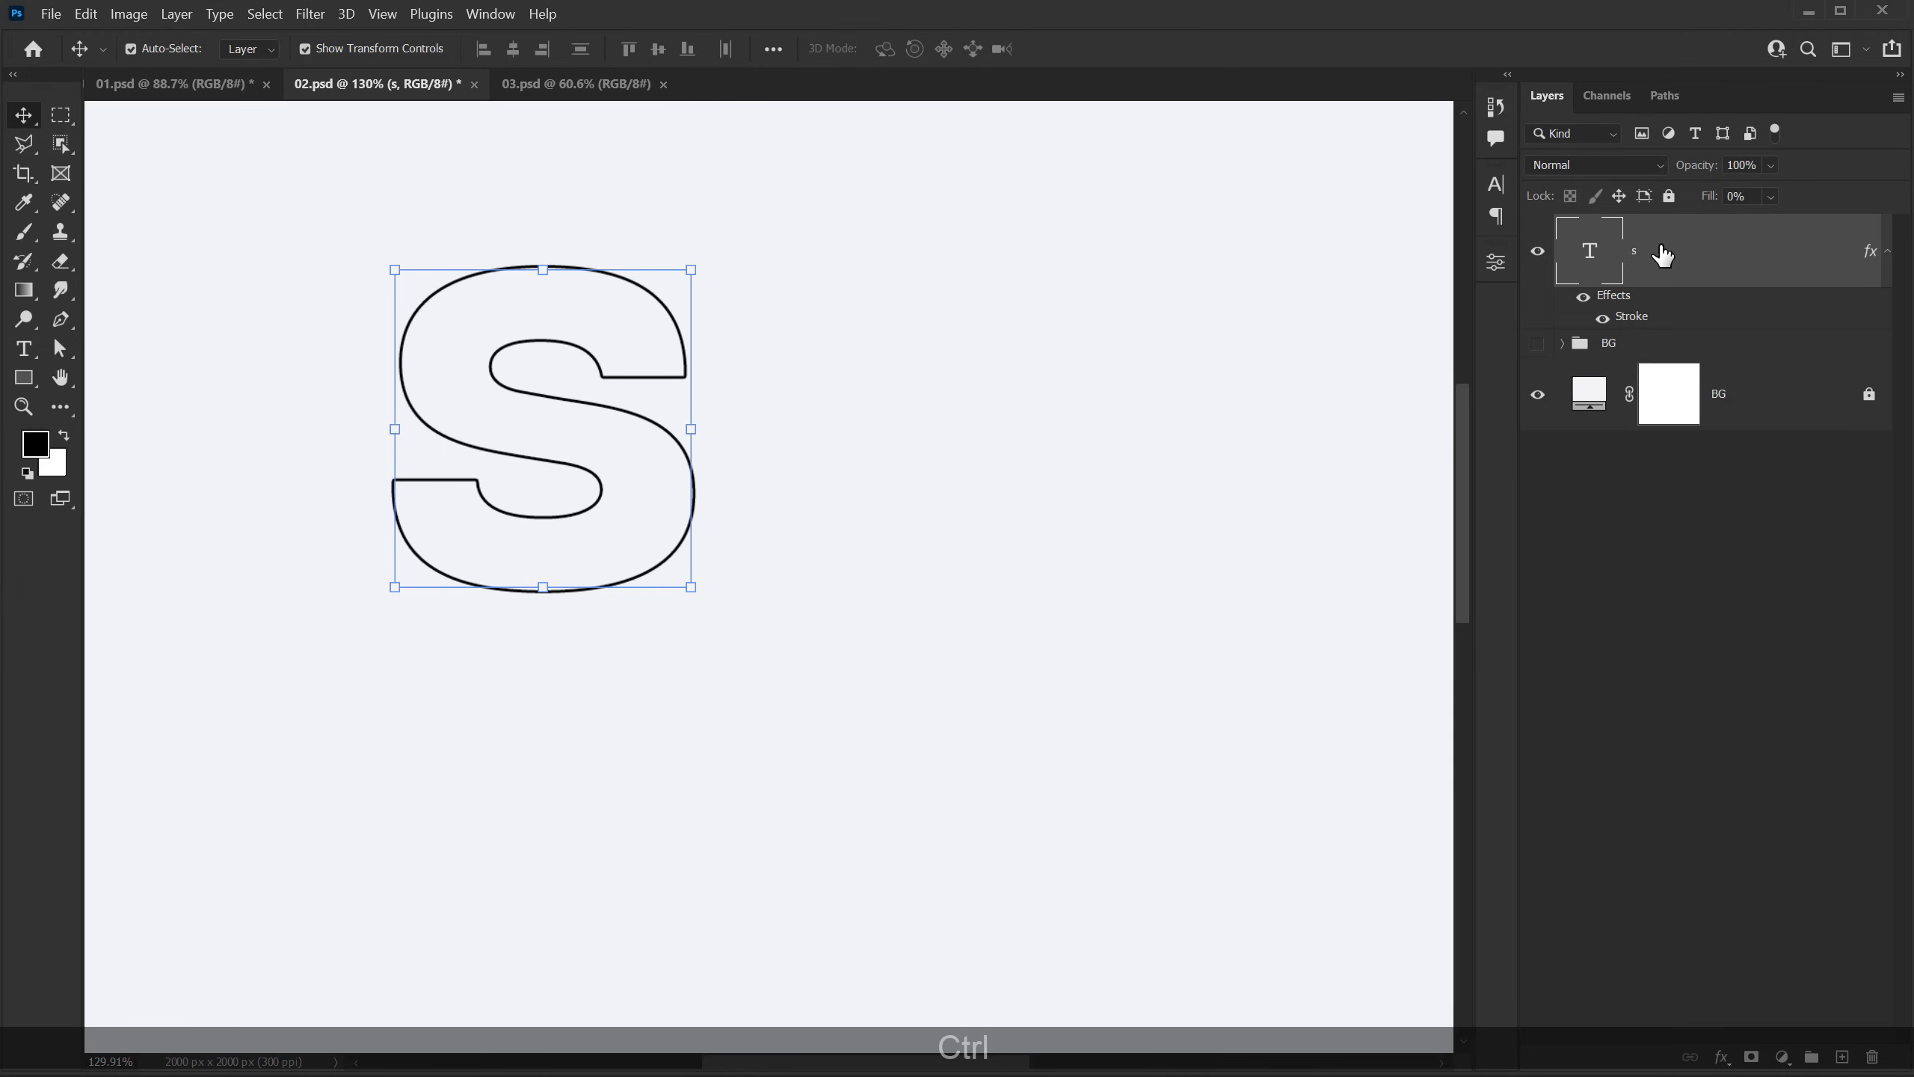
key("ctrl+j")
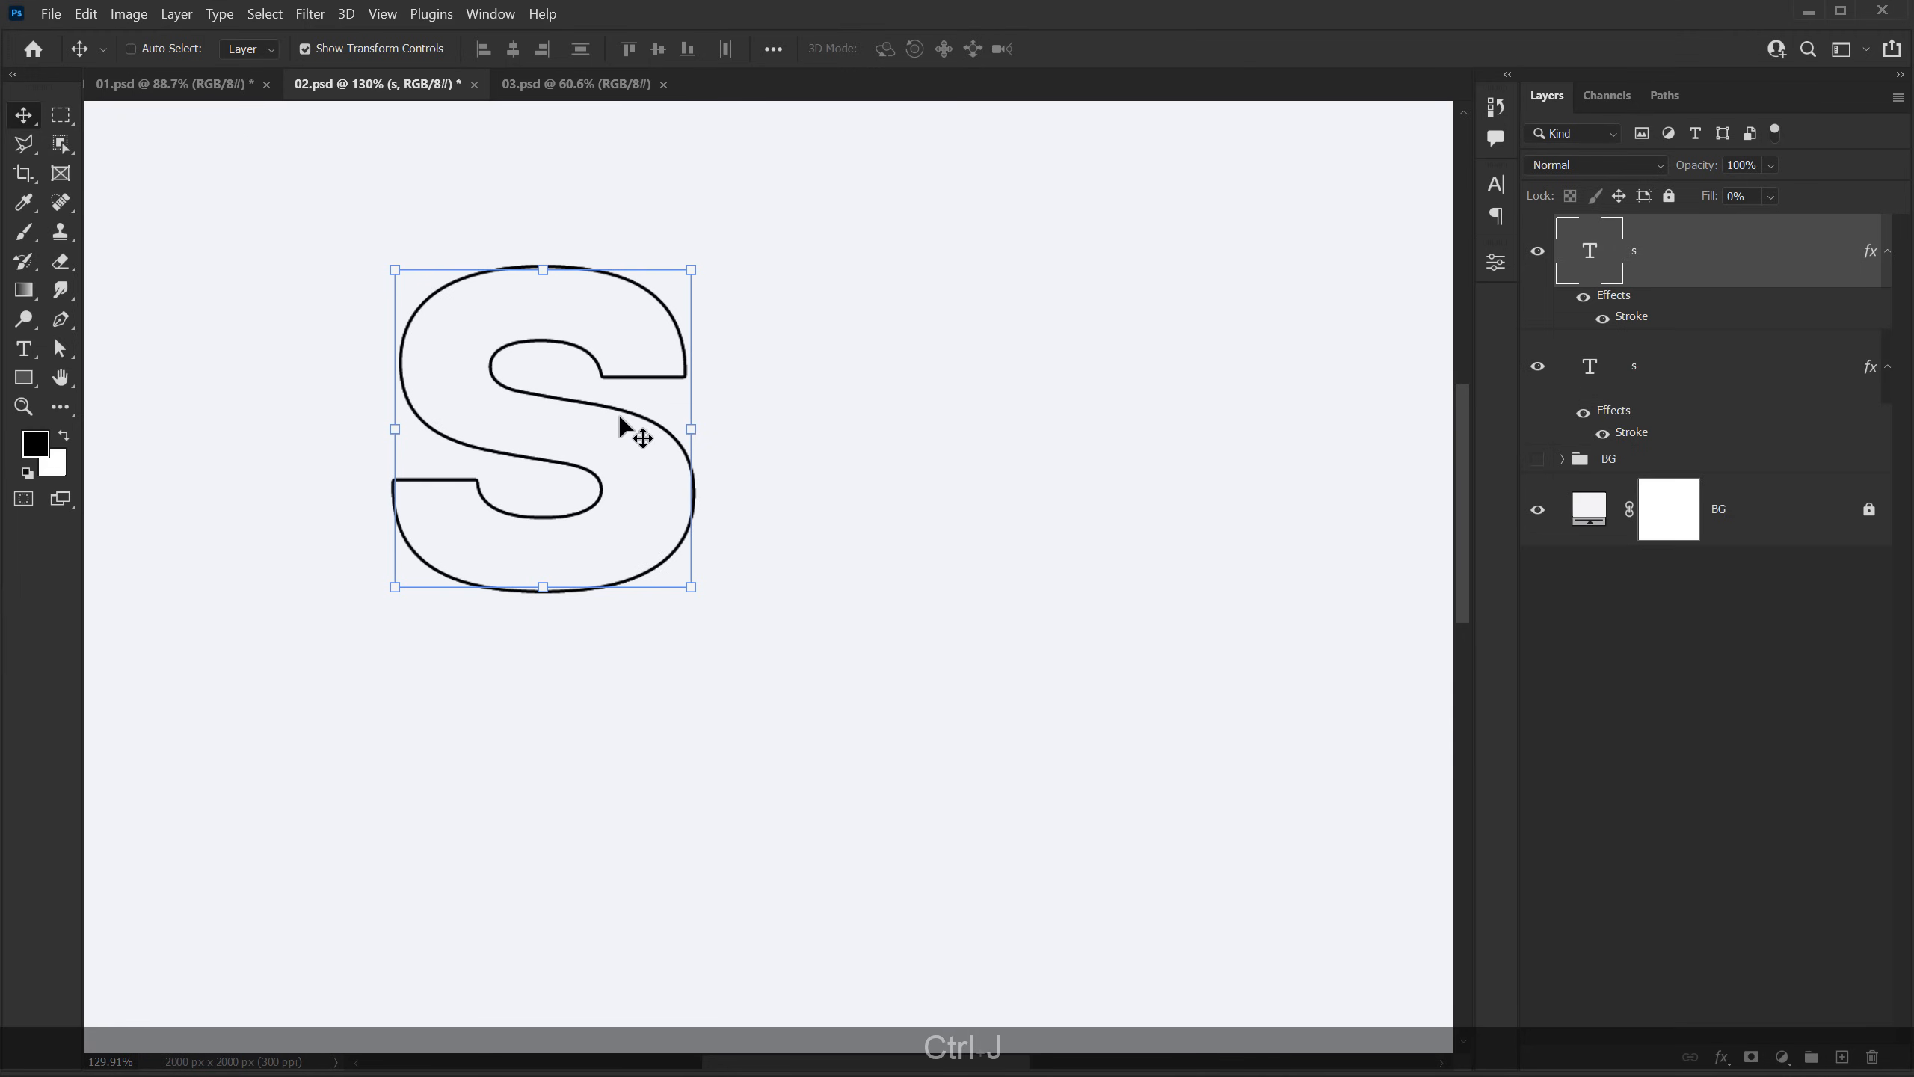
left_click_drag(629, 419, 684, 371)
key("shift")
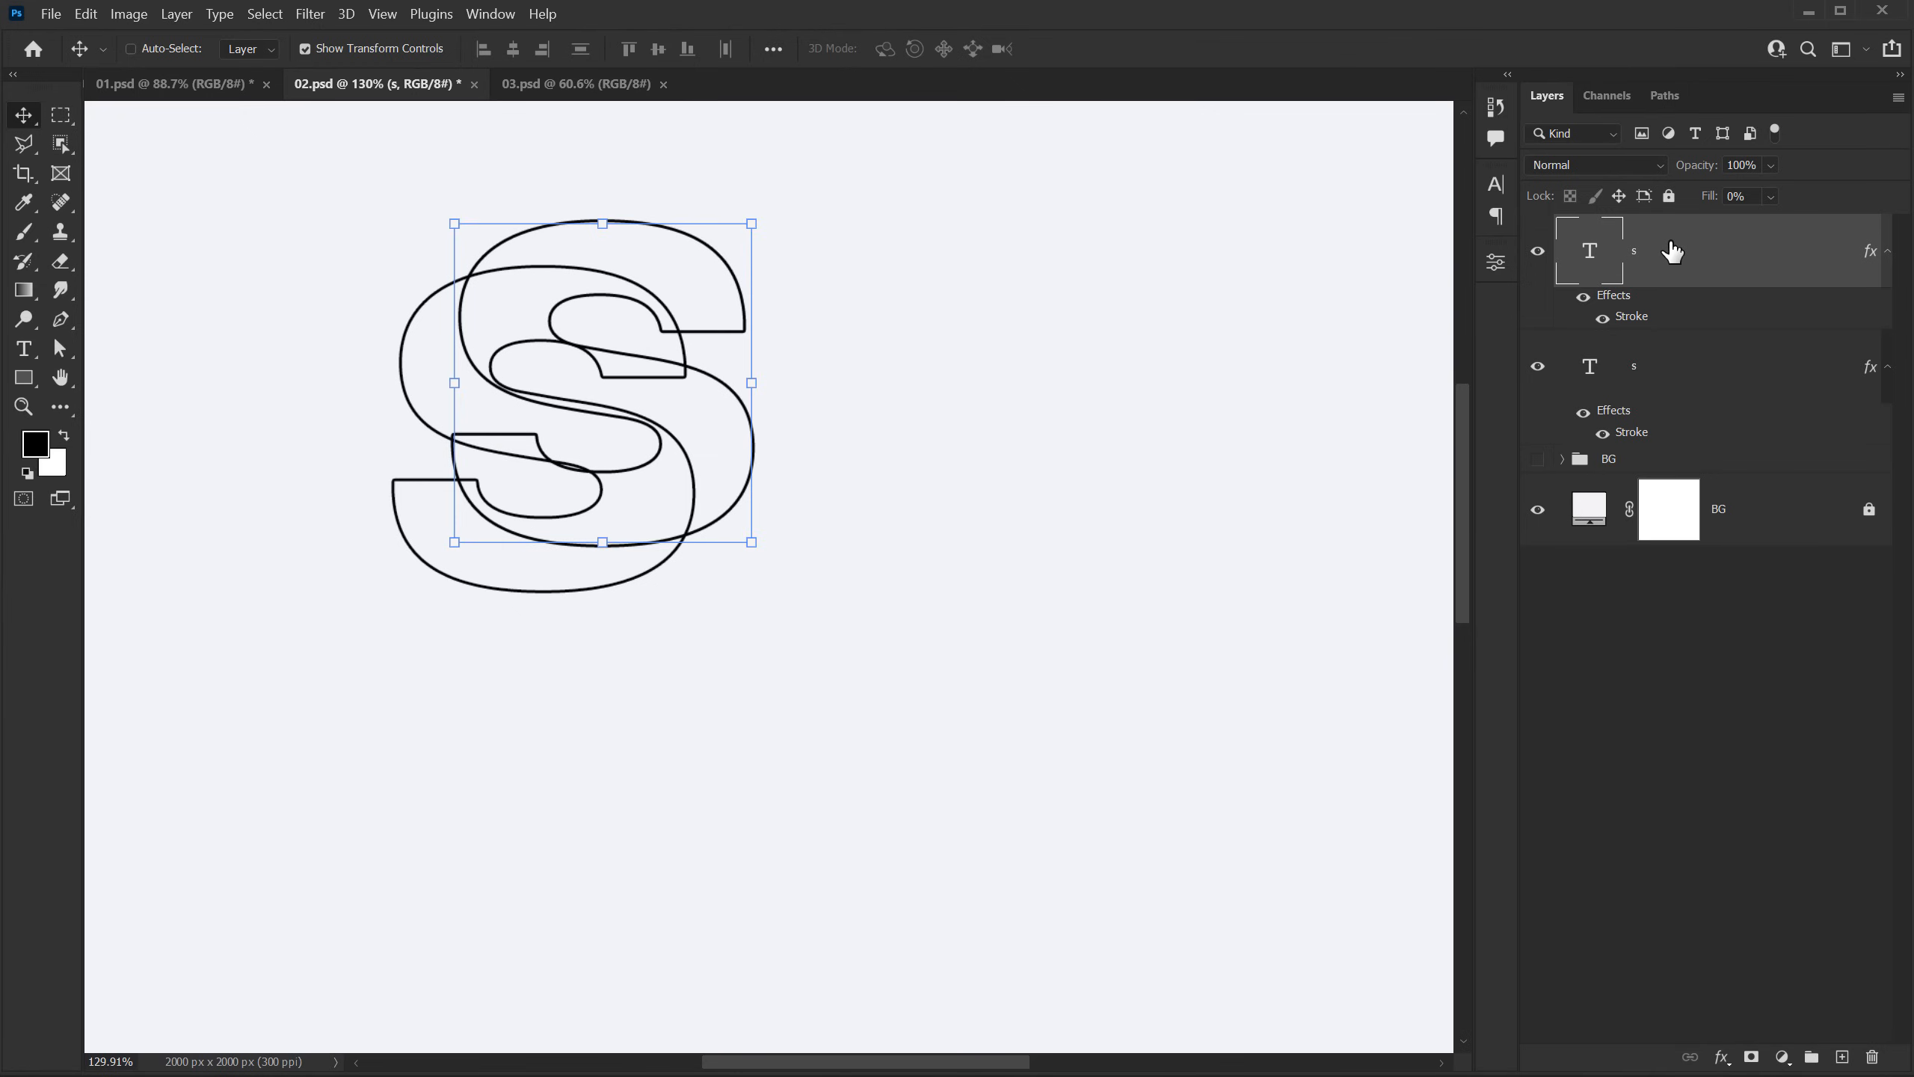
Step: Duplicate the upper-right outlined S and give the middle S layer a red color label
key("ctrl+j")
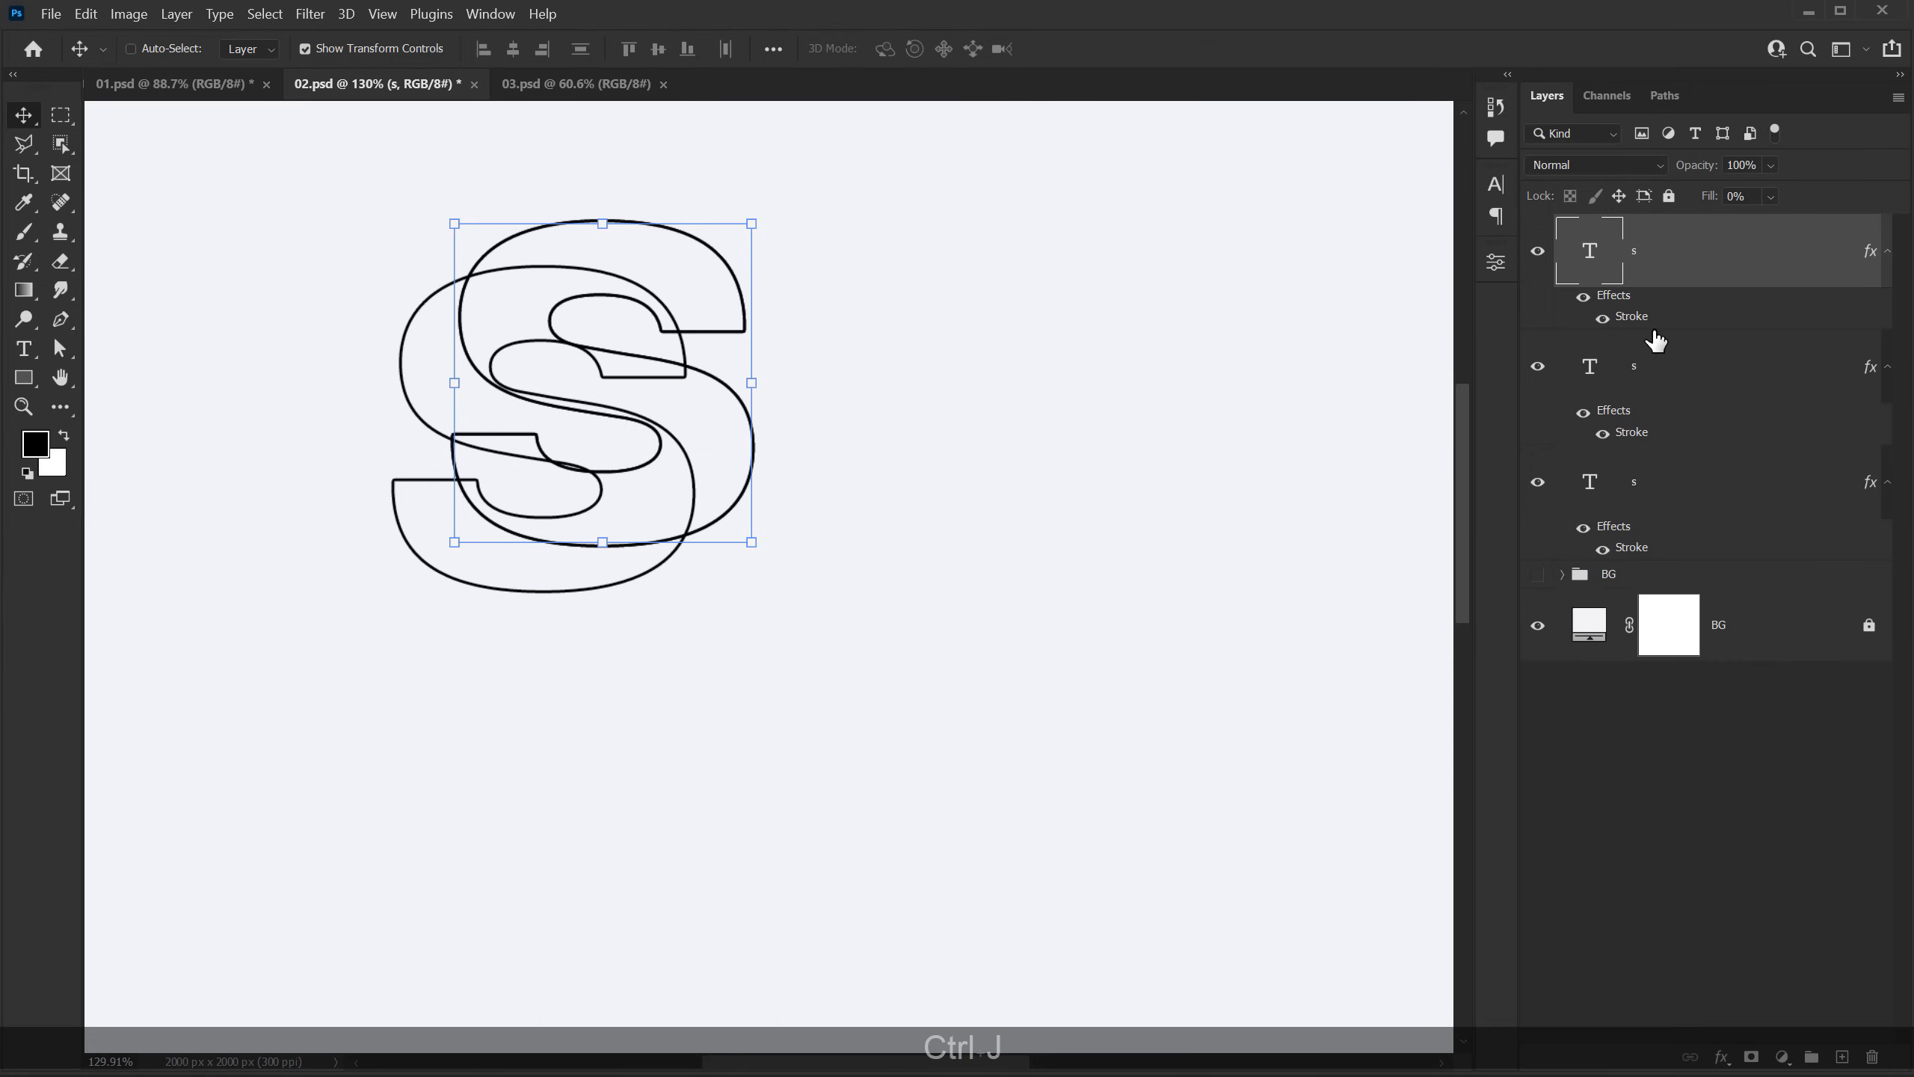
left_click(1711, 380)
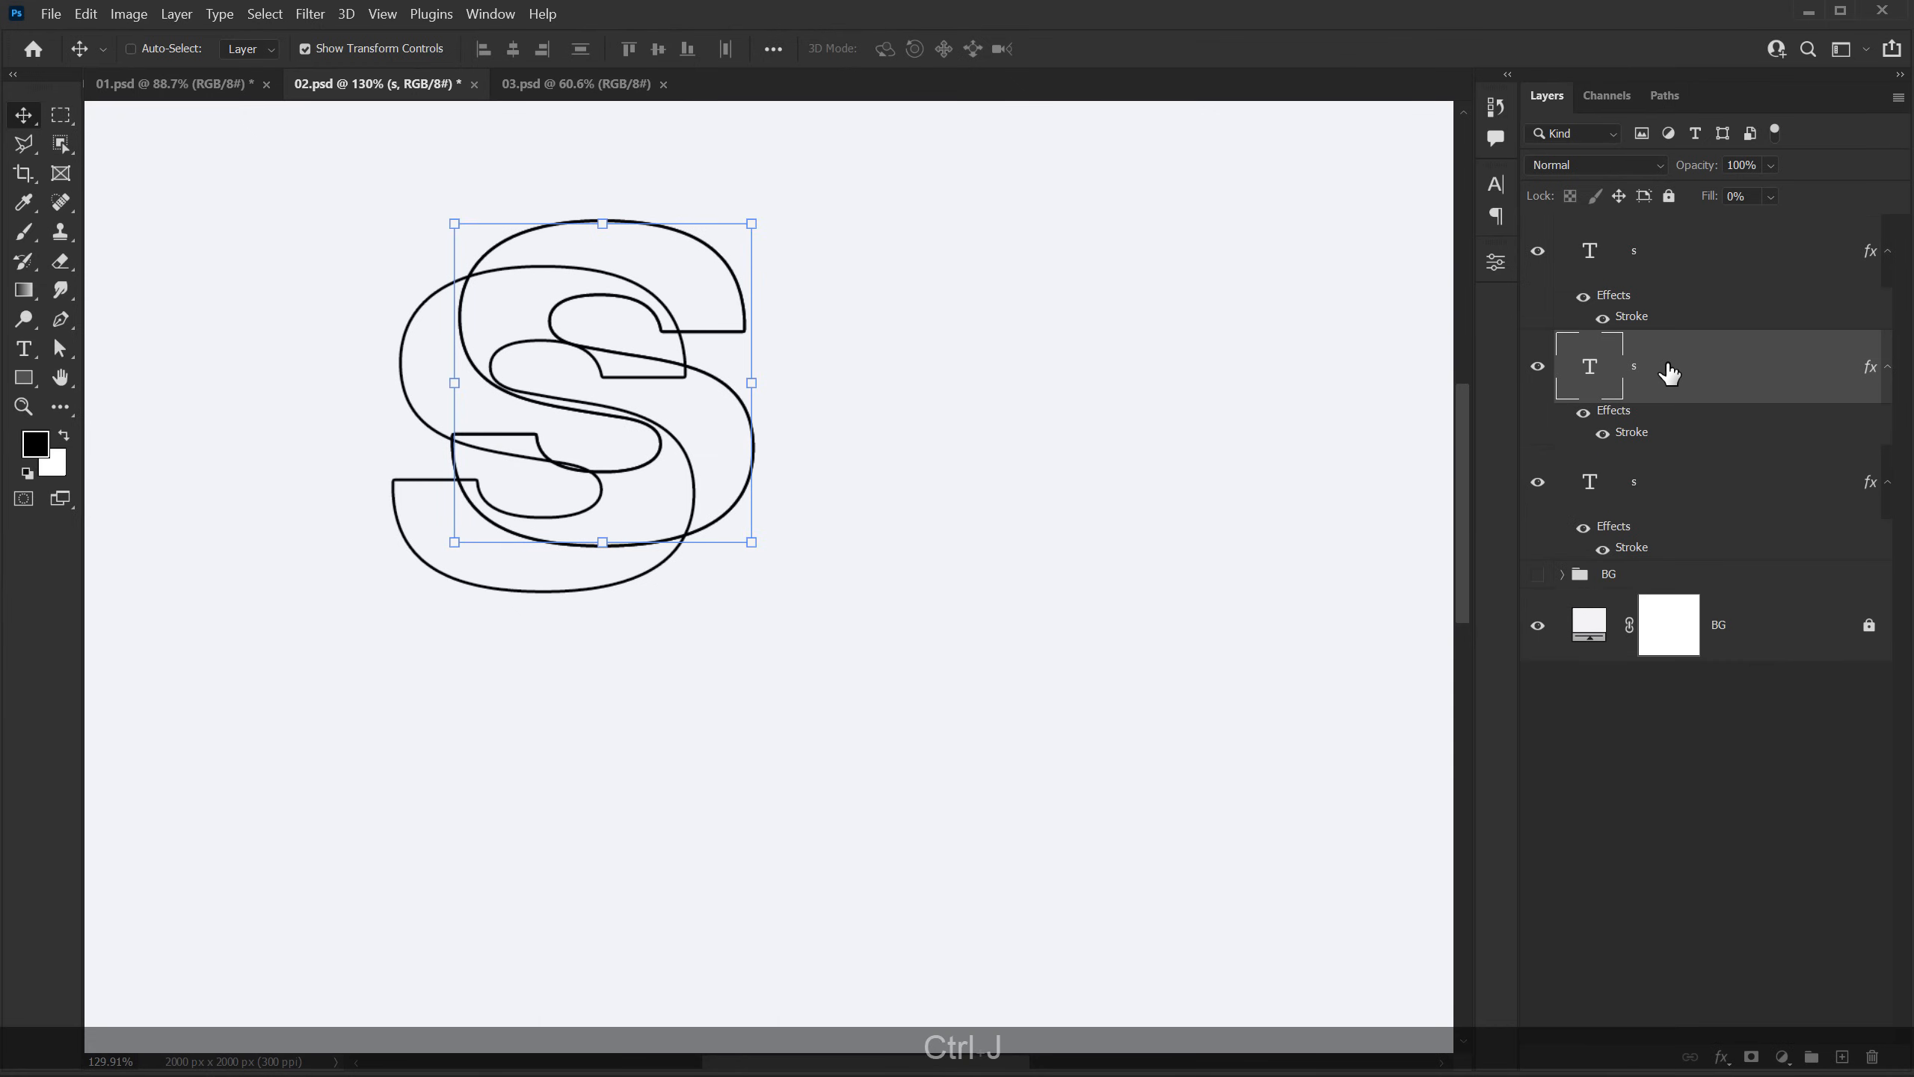
right_click(1786, 372)
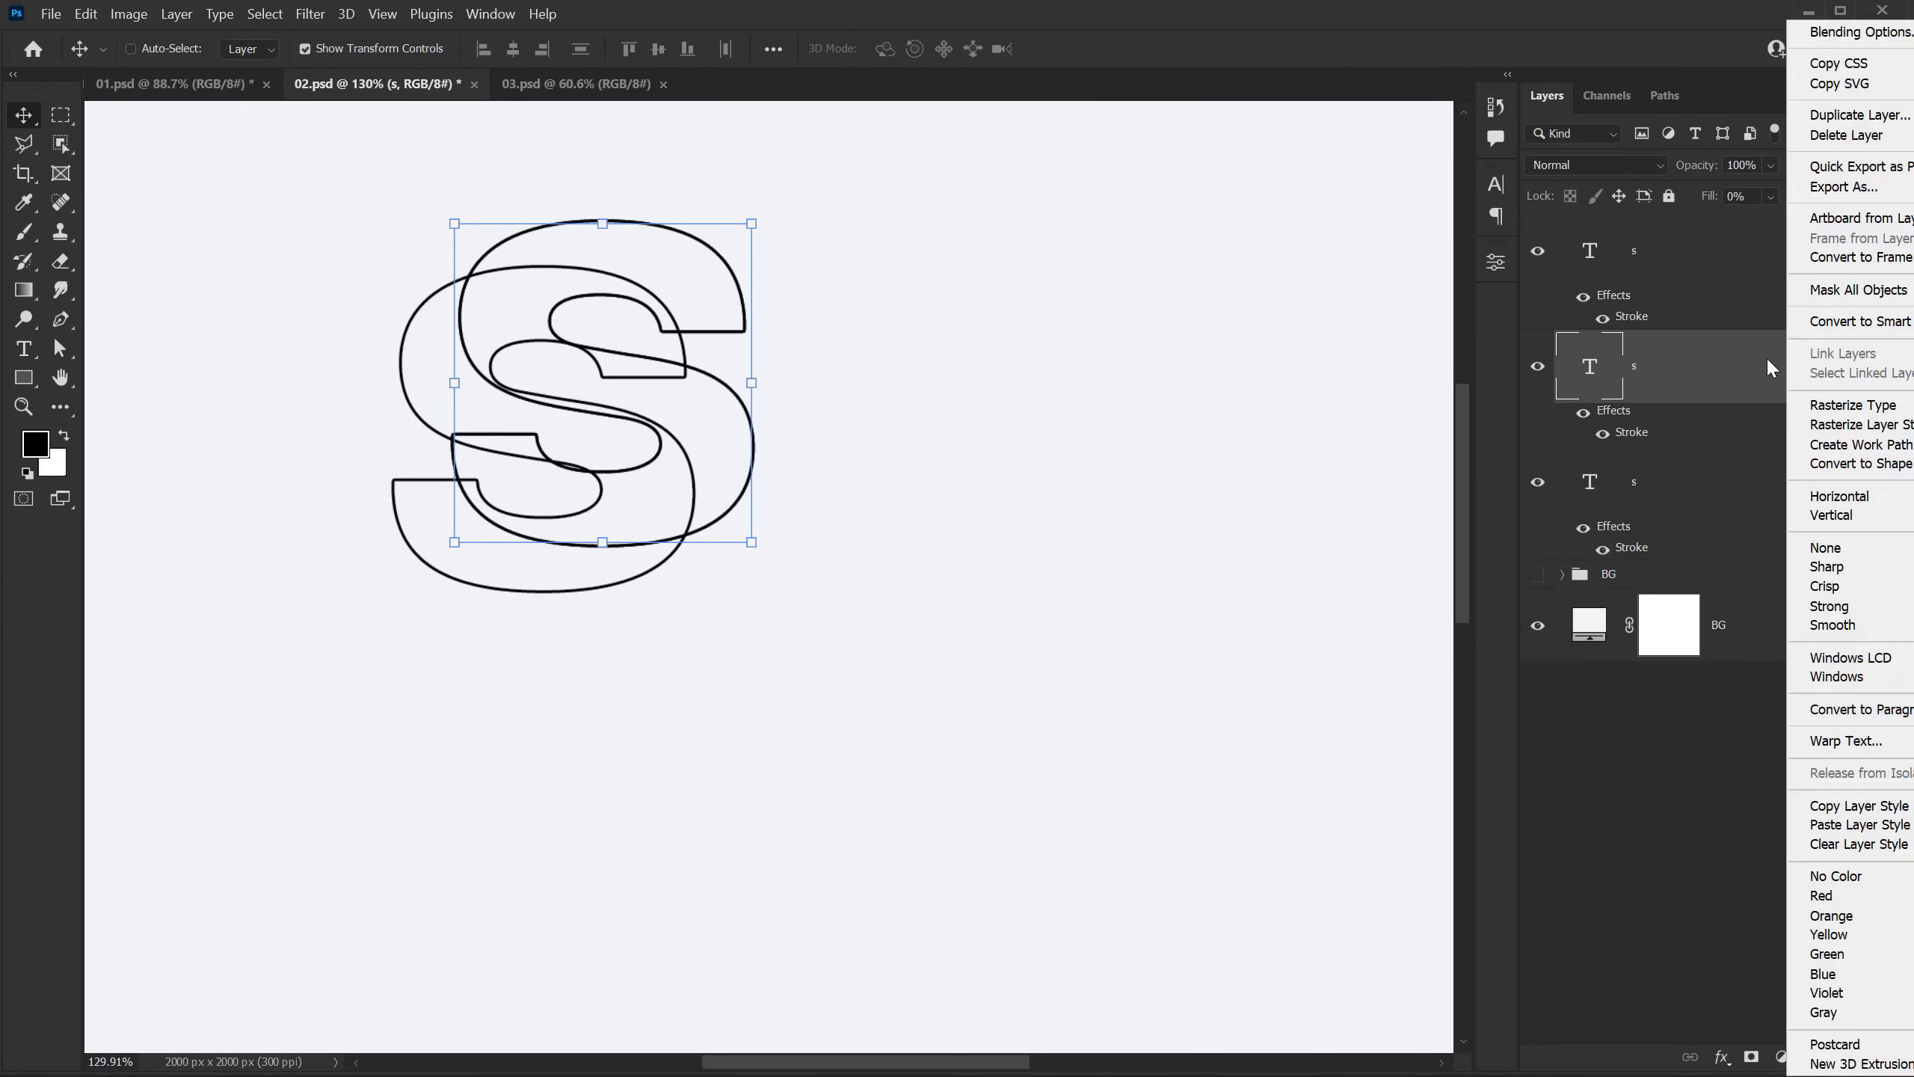
left_click(1842, 895)
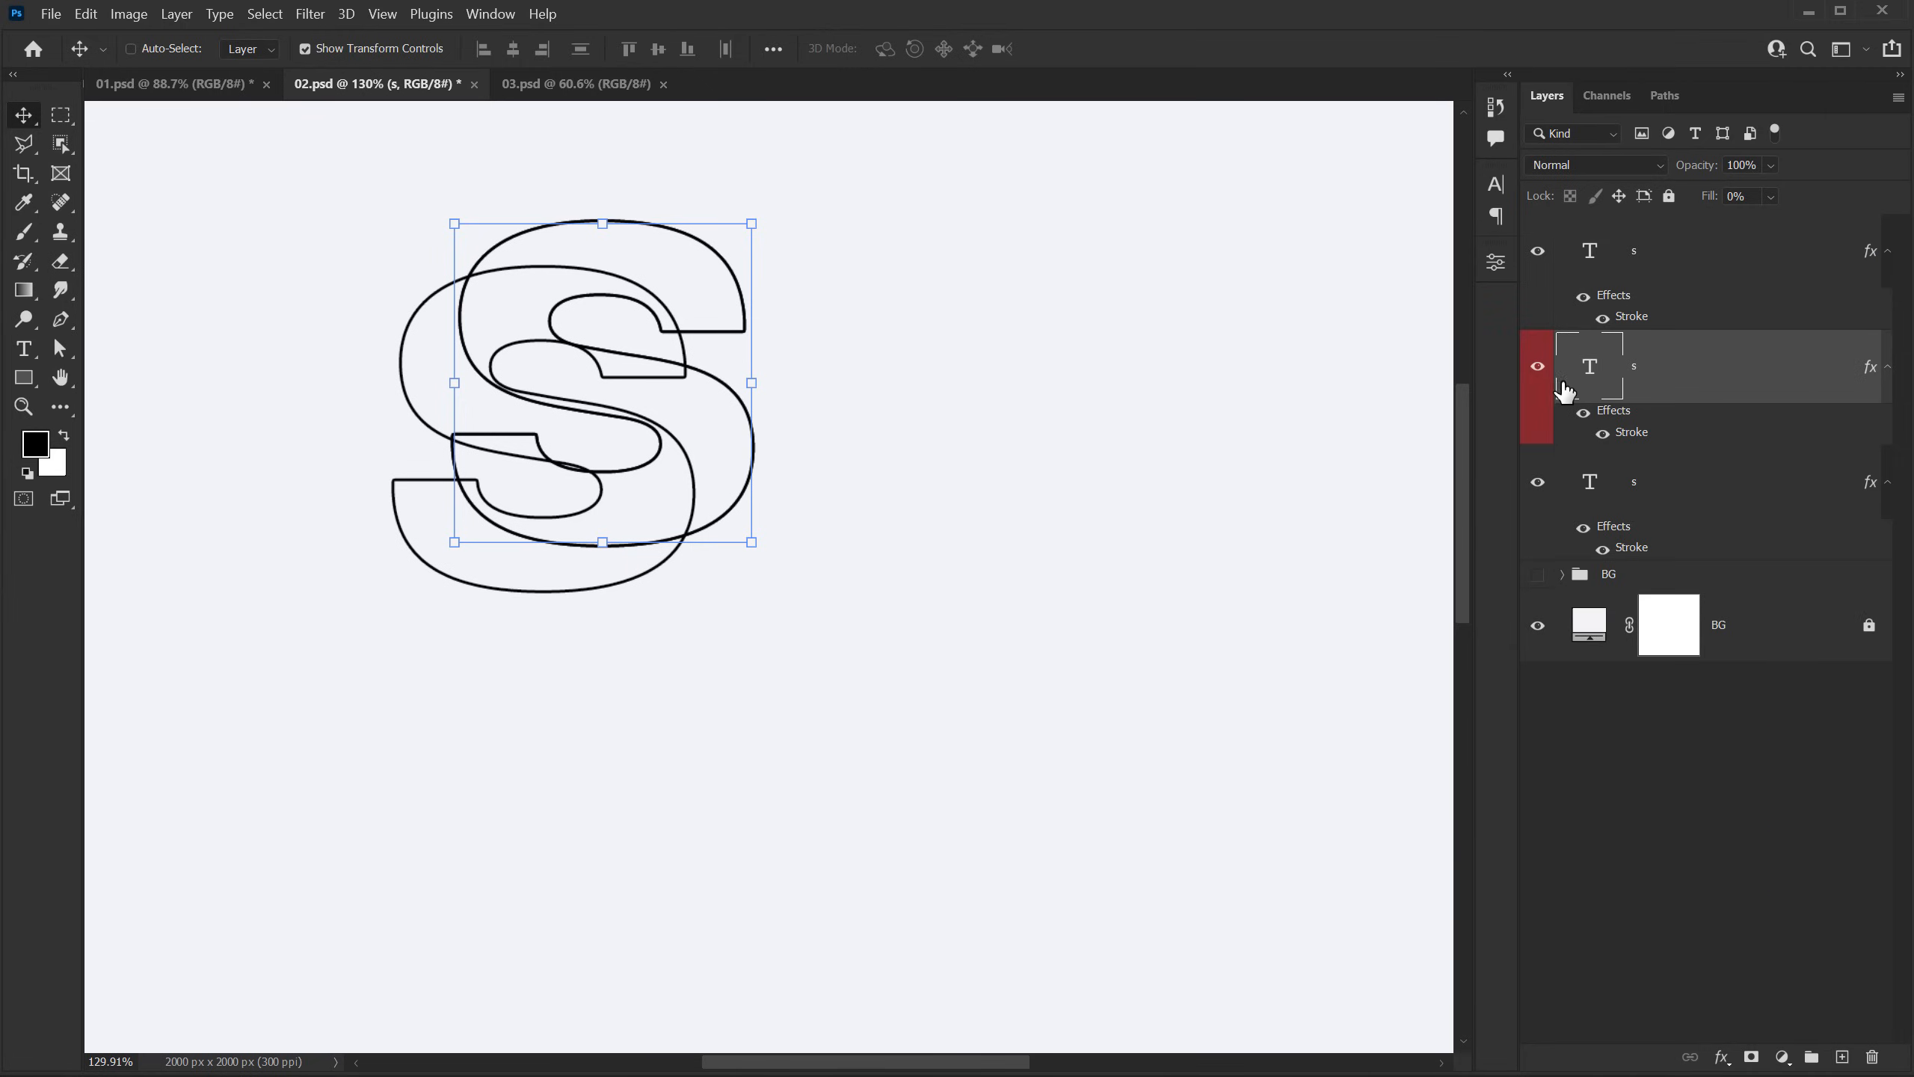
Step: Set the red-labelled S layer's fill to 100% and move it midway between the two outlined letters
left_click_drag(1804, 219, 1879, 221)
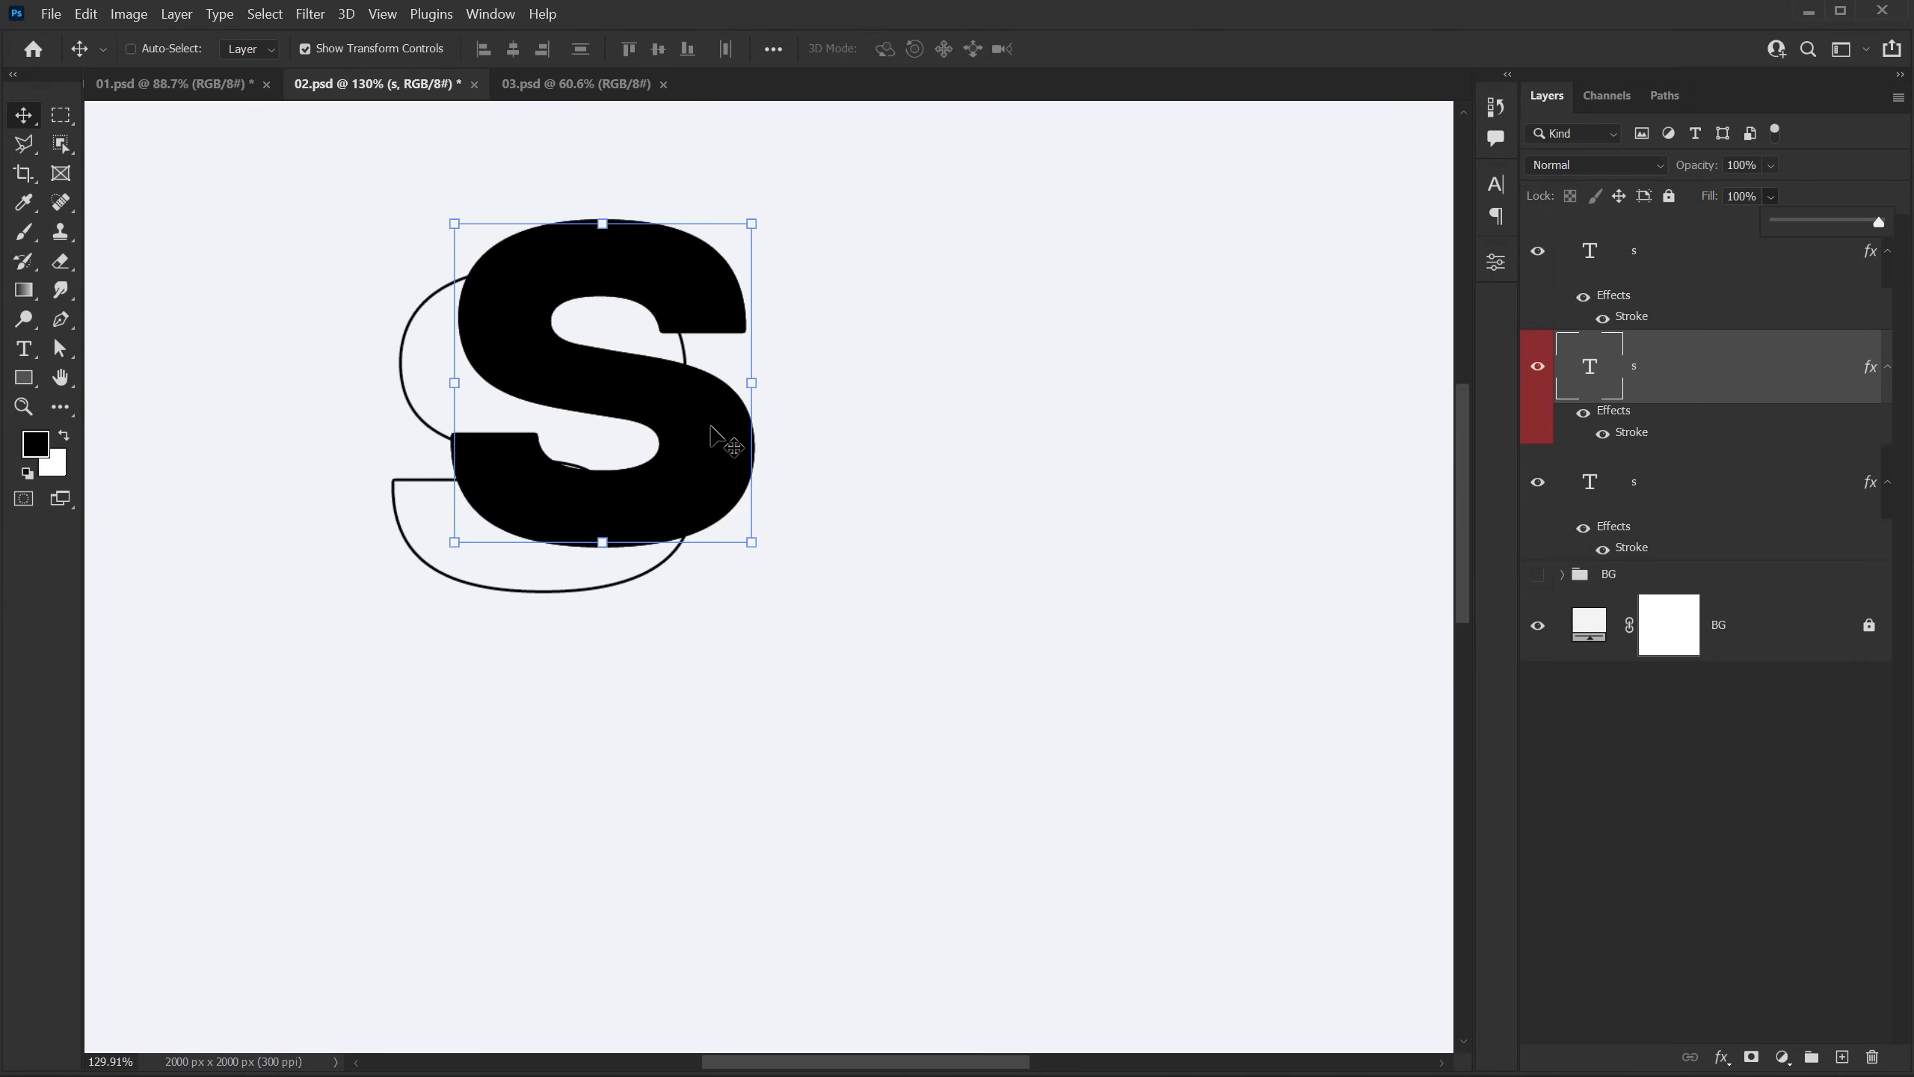
left_click_drag(720, 434, 685, 456)
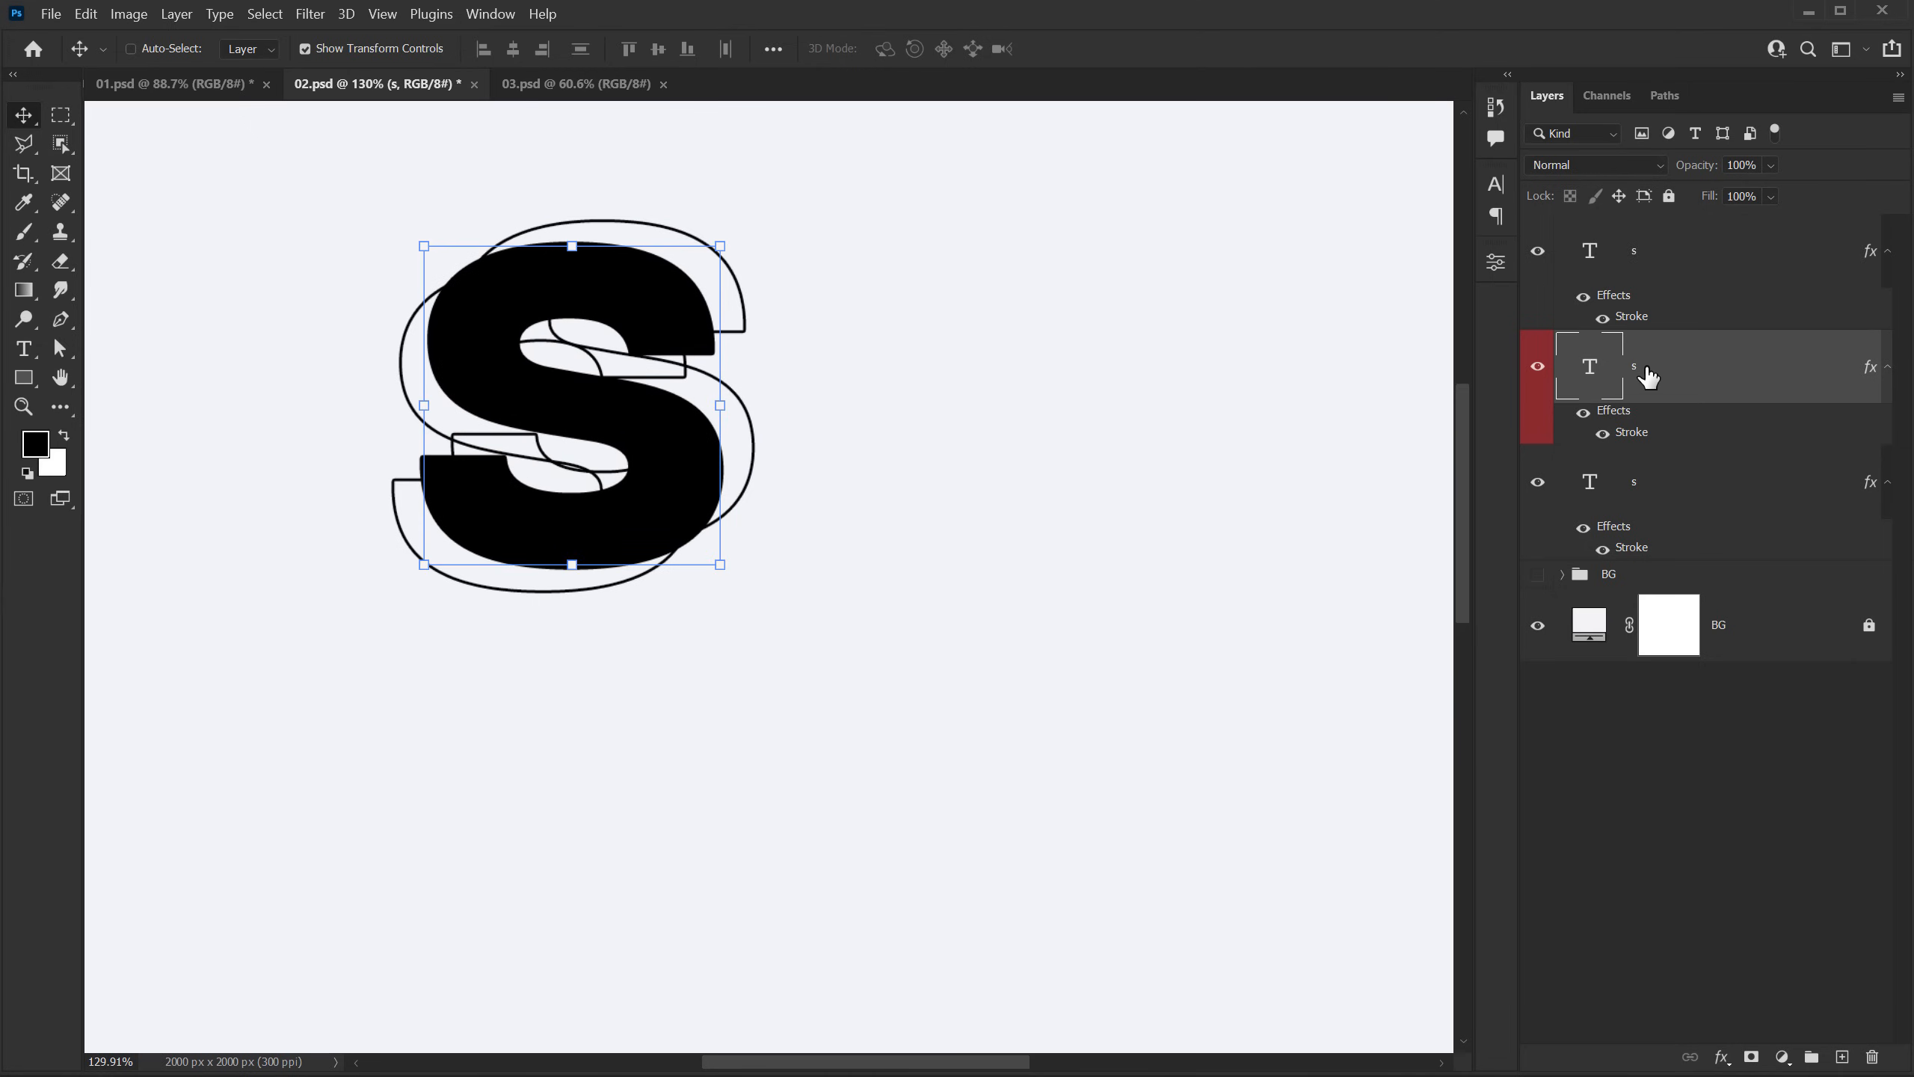
Step: Change the solid S's text color to blue #3498f5 and hide its stroke effect
left_click(1504, 189)
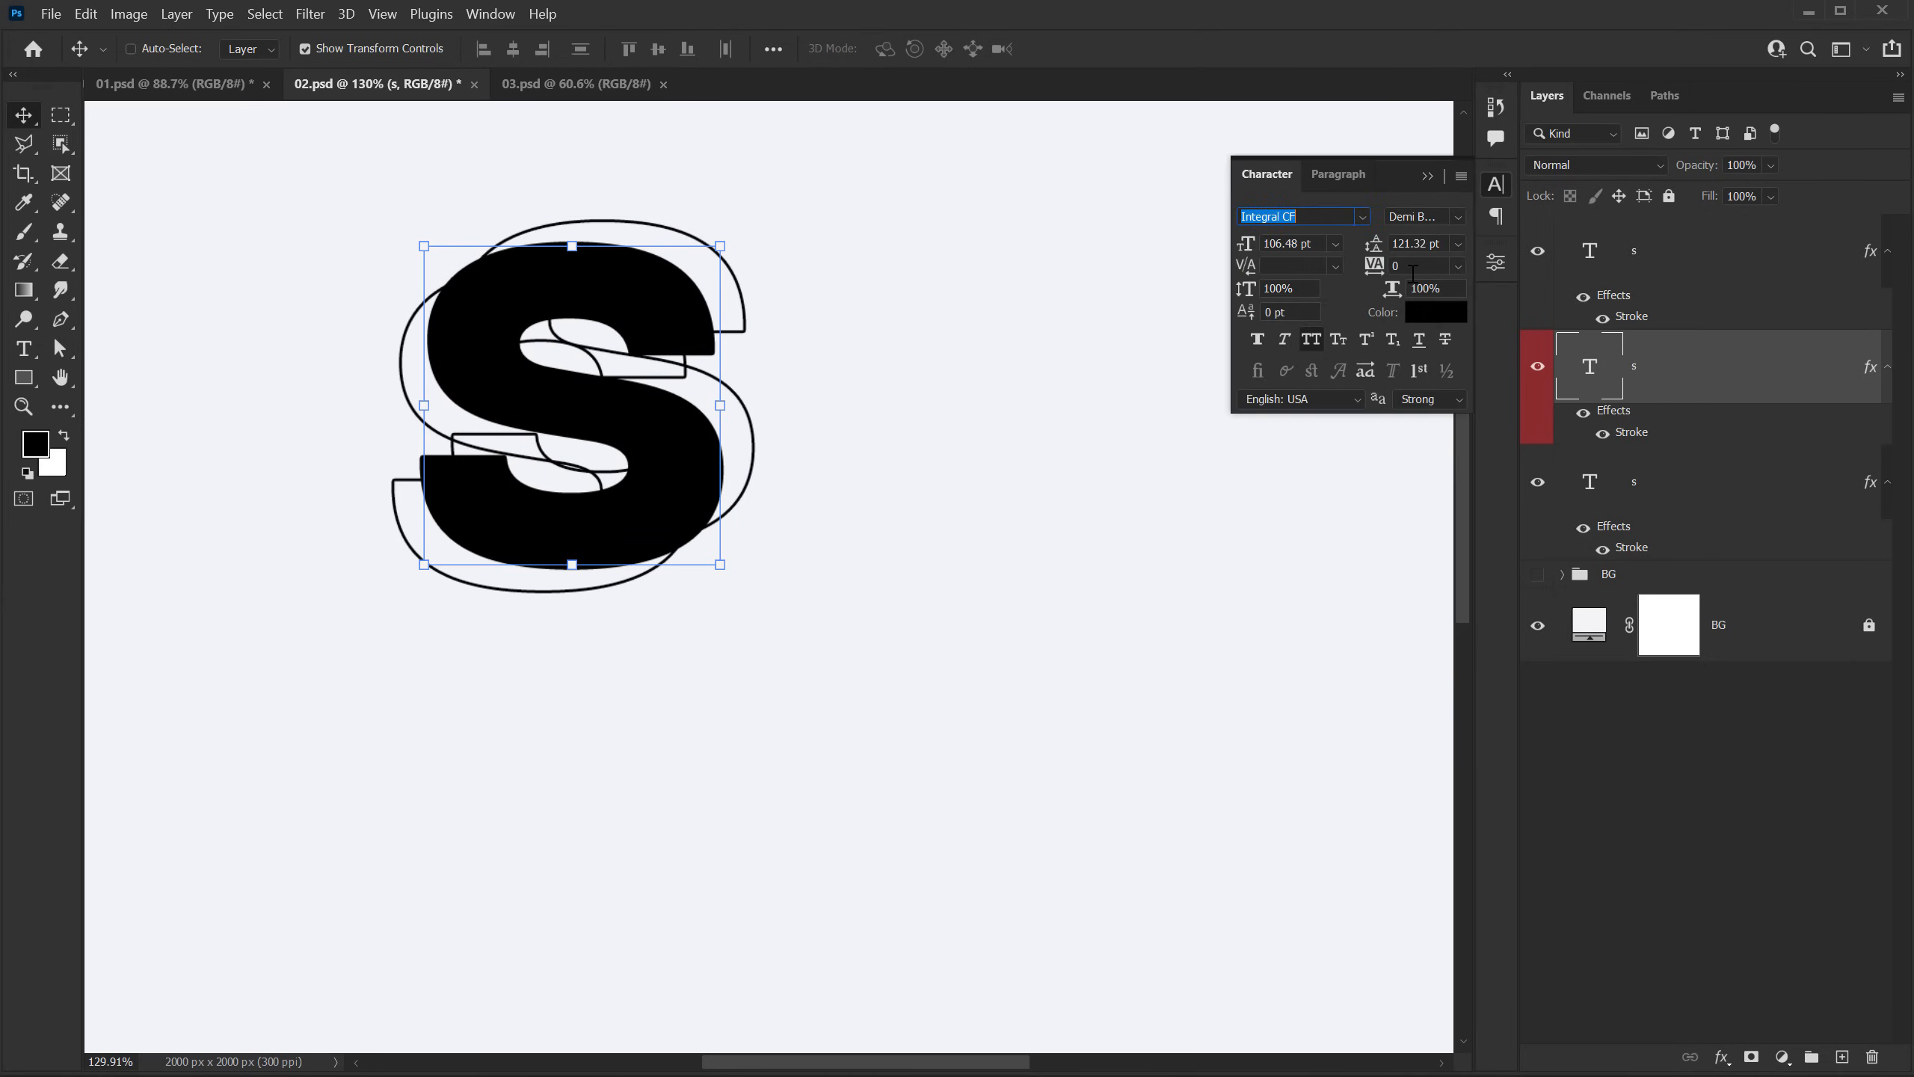
left_click(1432, 316)
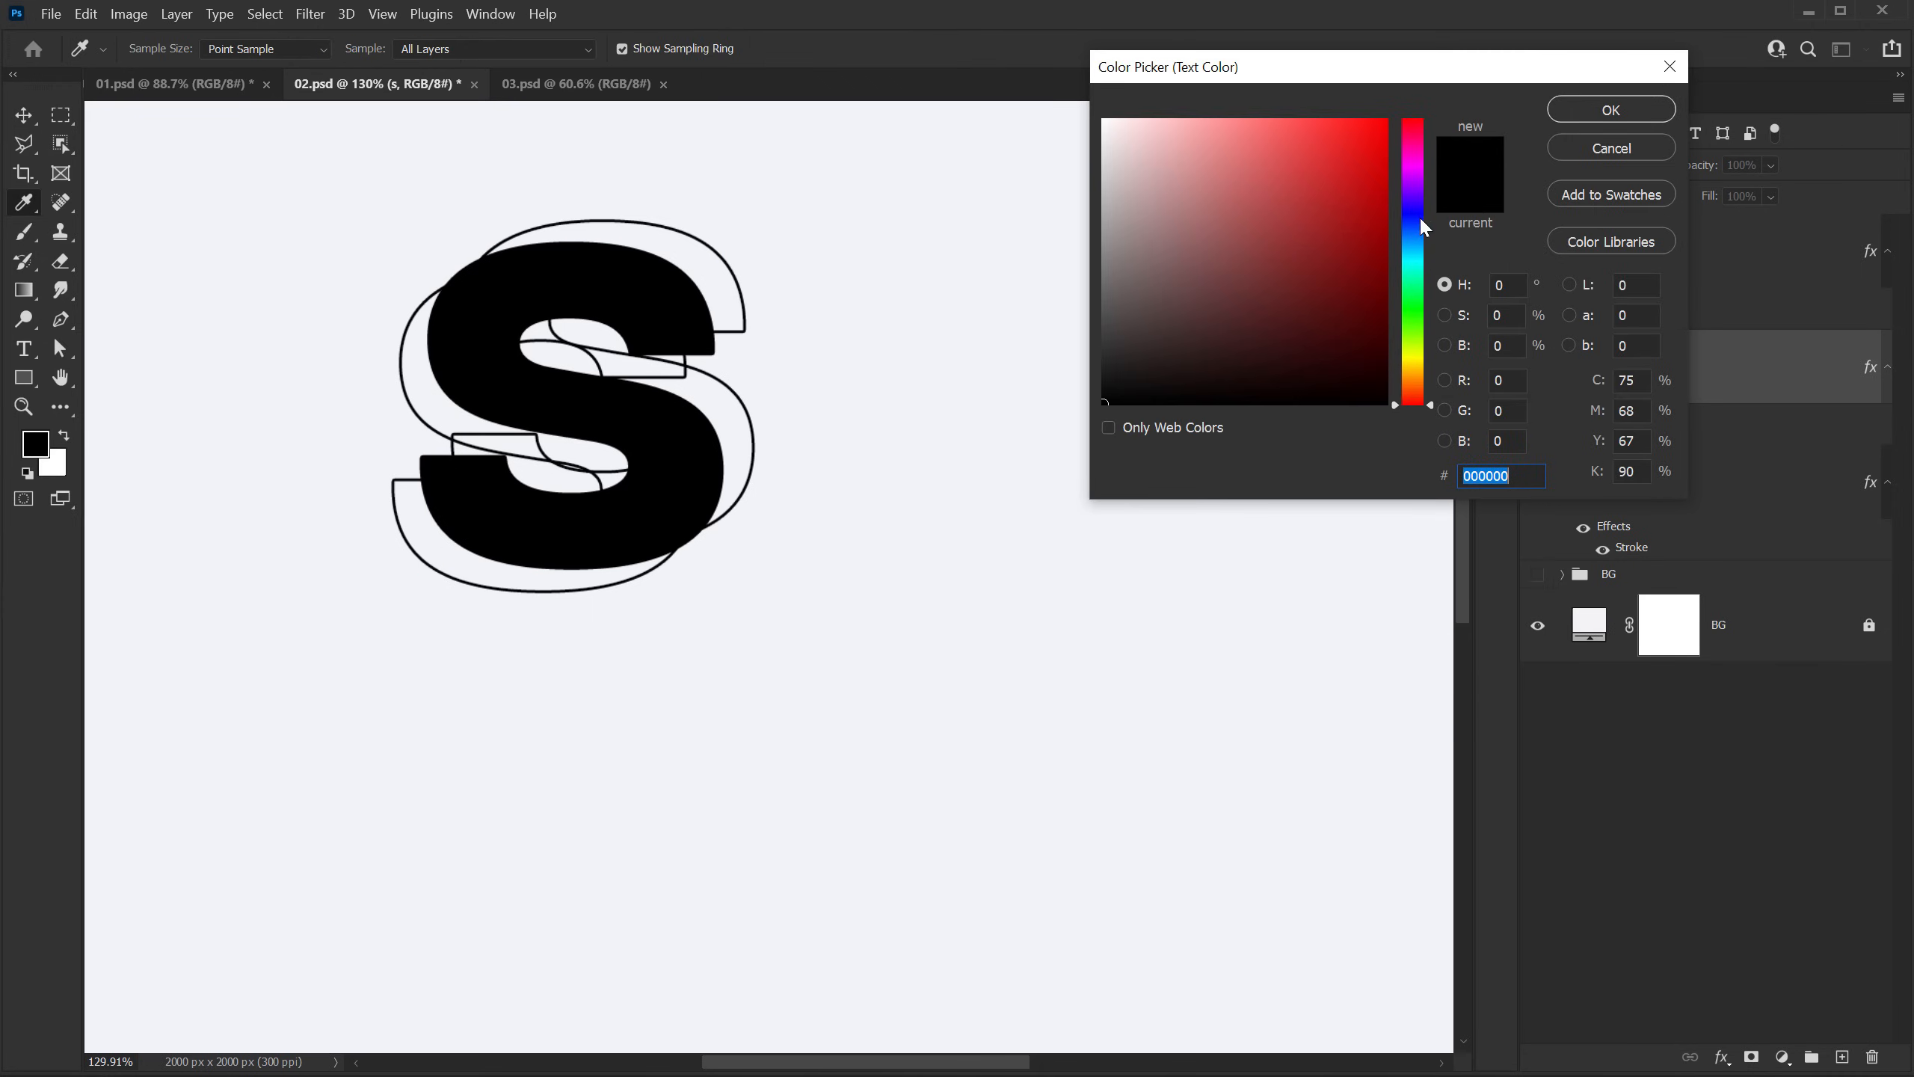
left_click_drag(1420, 215, 1414, 239)
left_click_drag(1358, 150, 1328, 130)
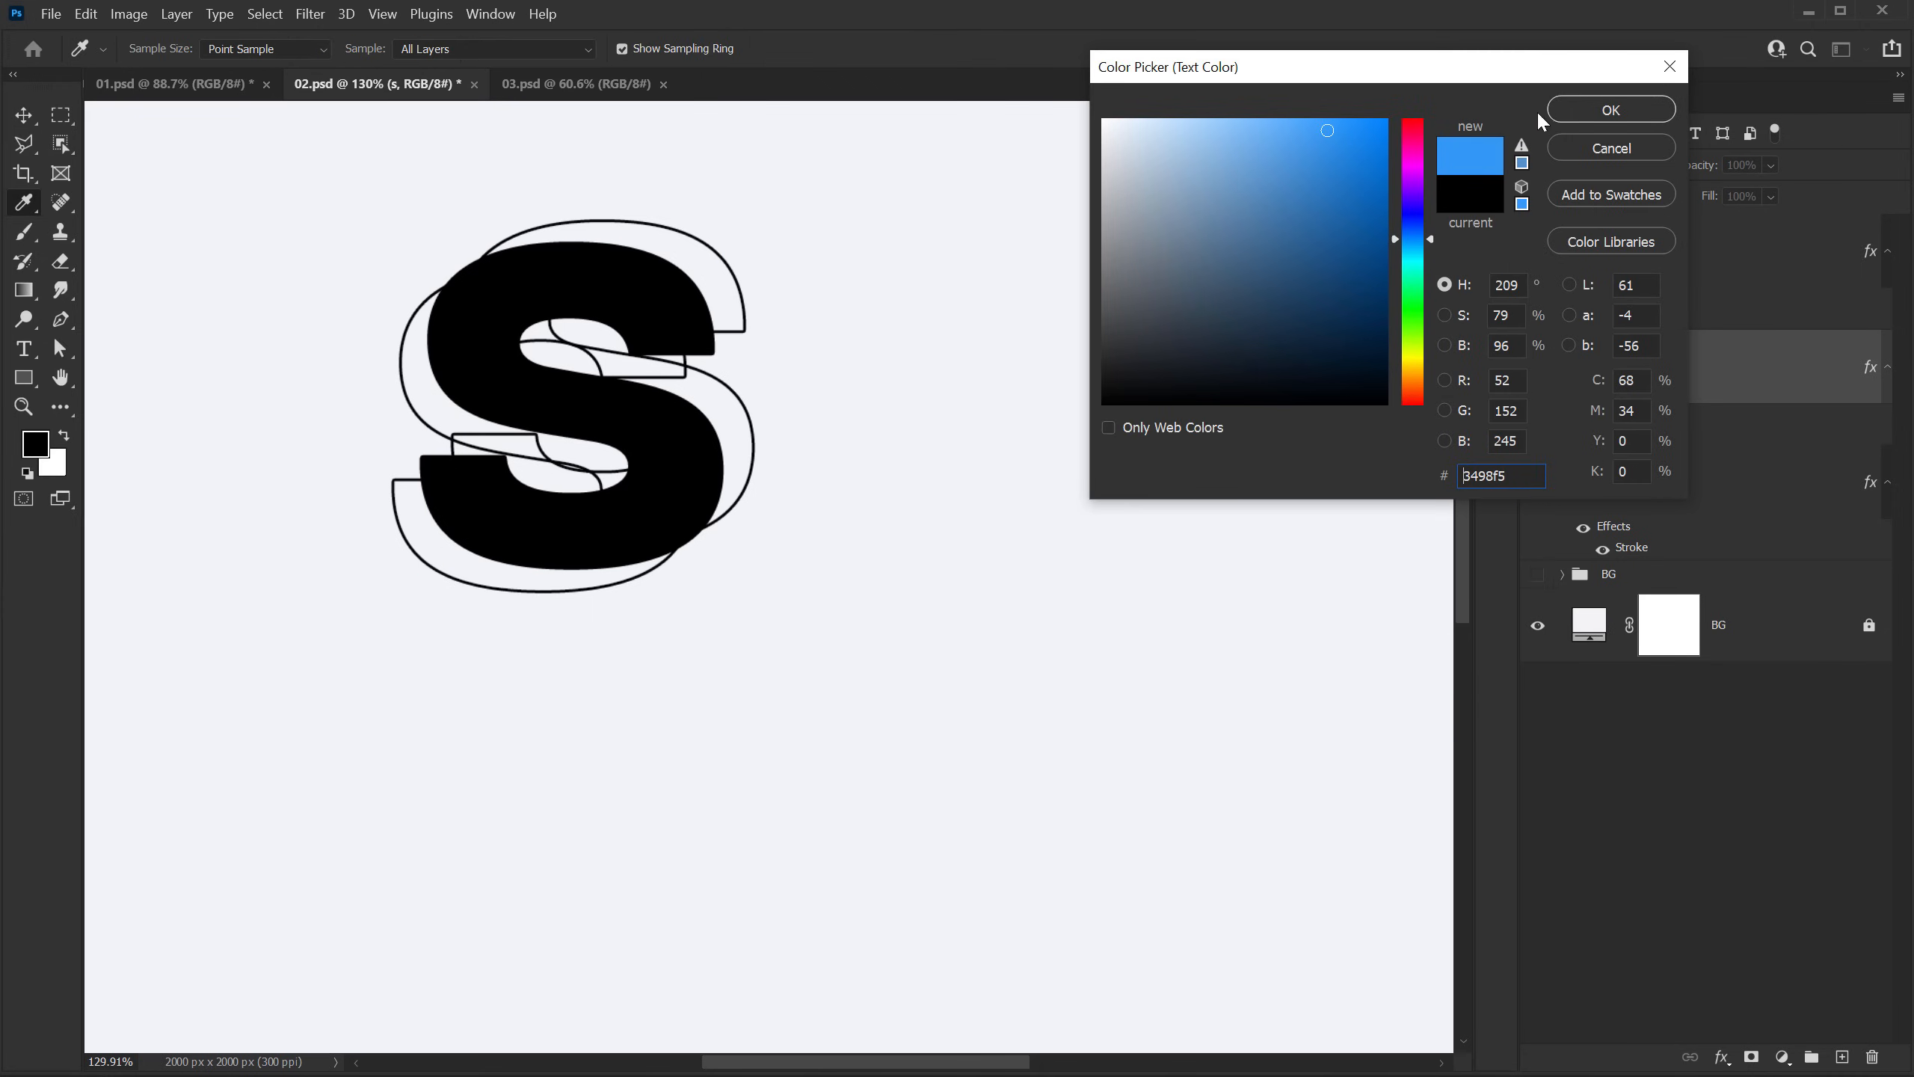
left_click(1594, 110)
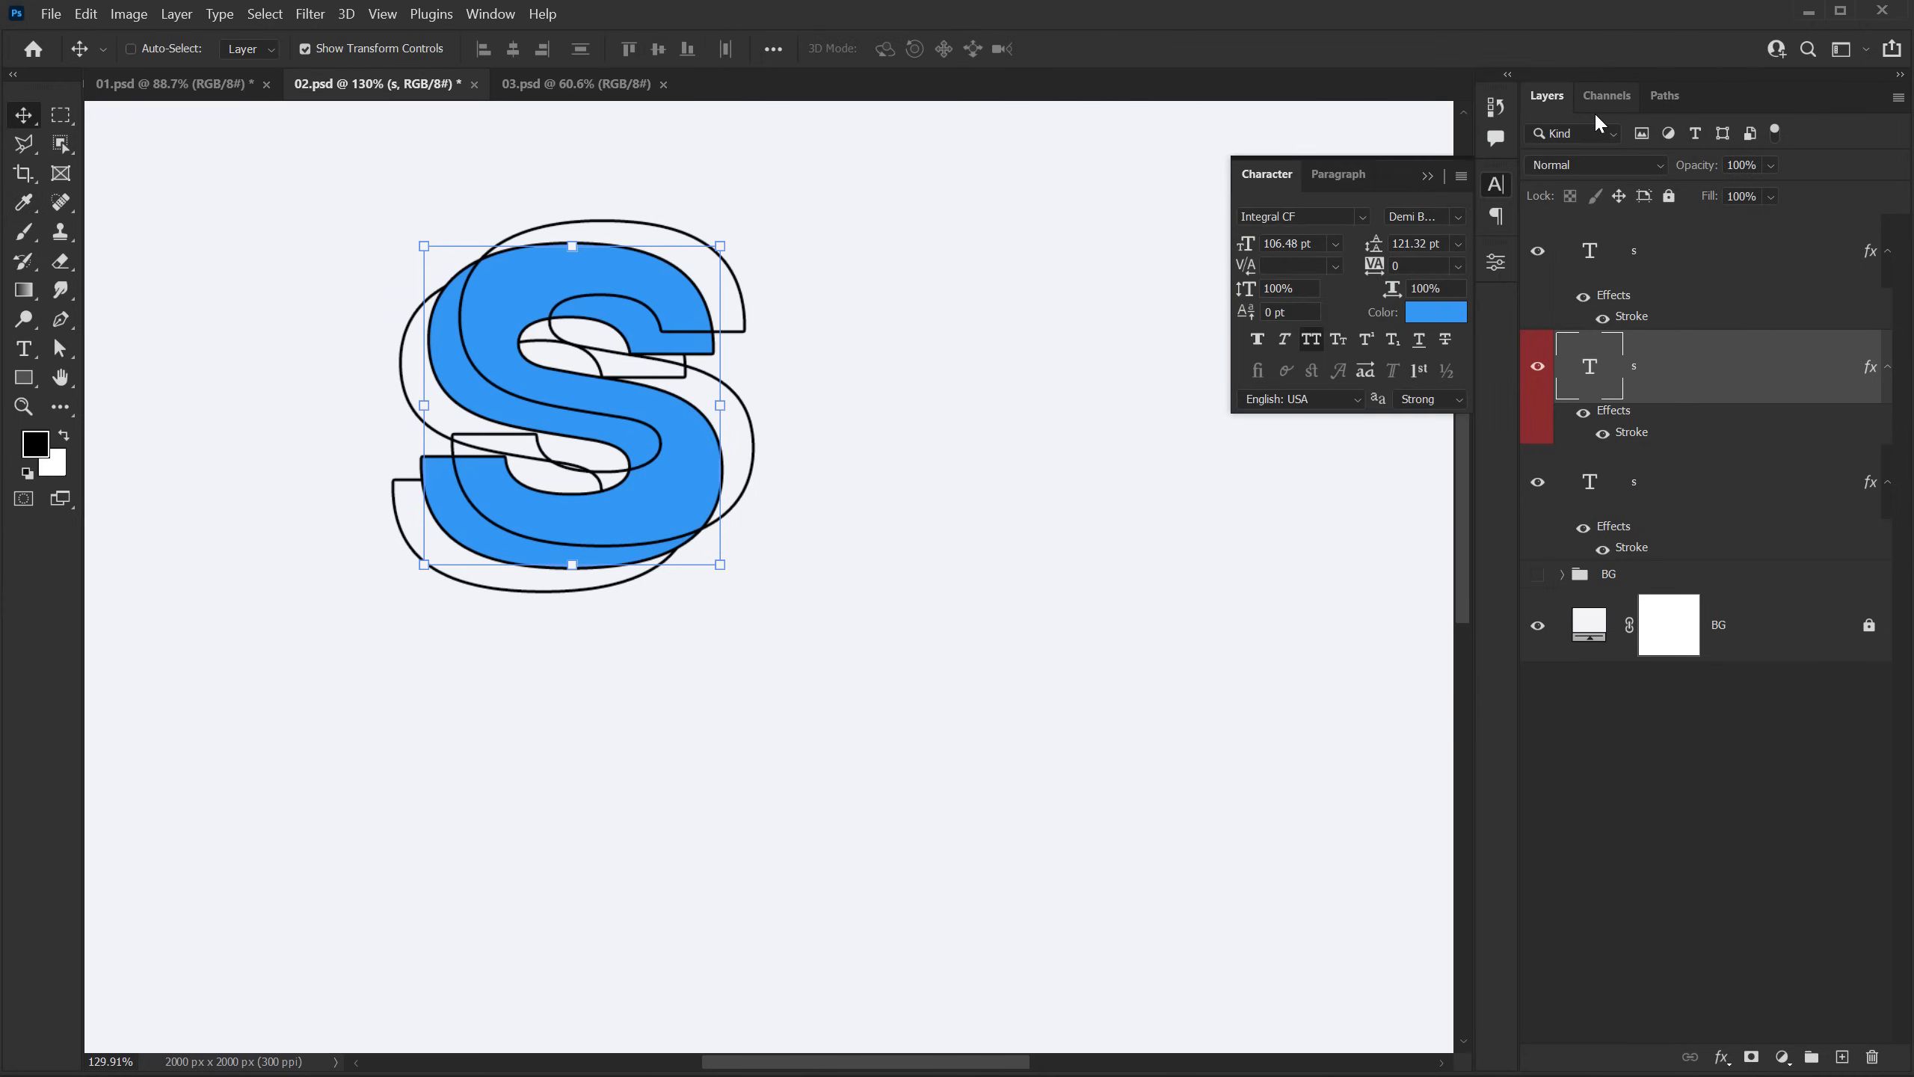
left_click(1603, 433)
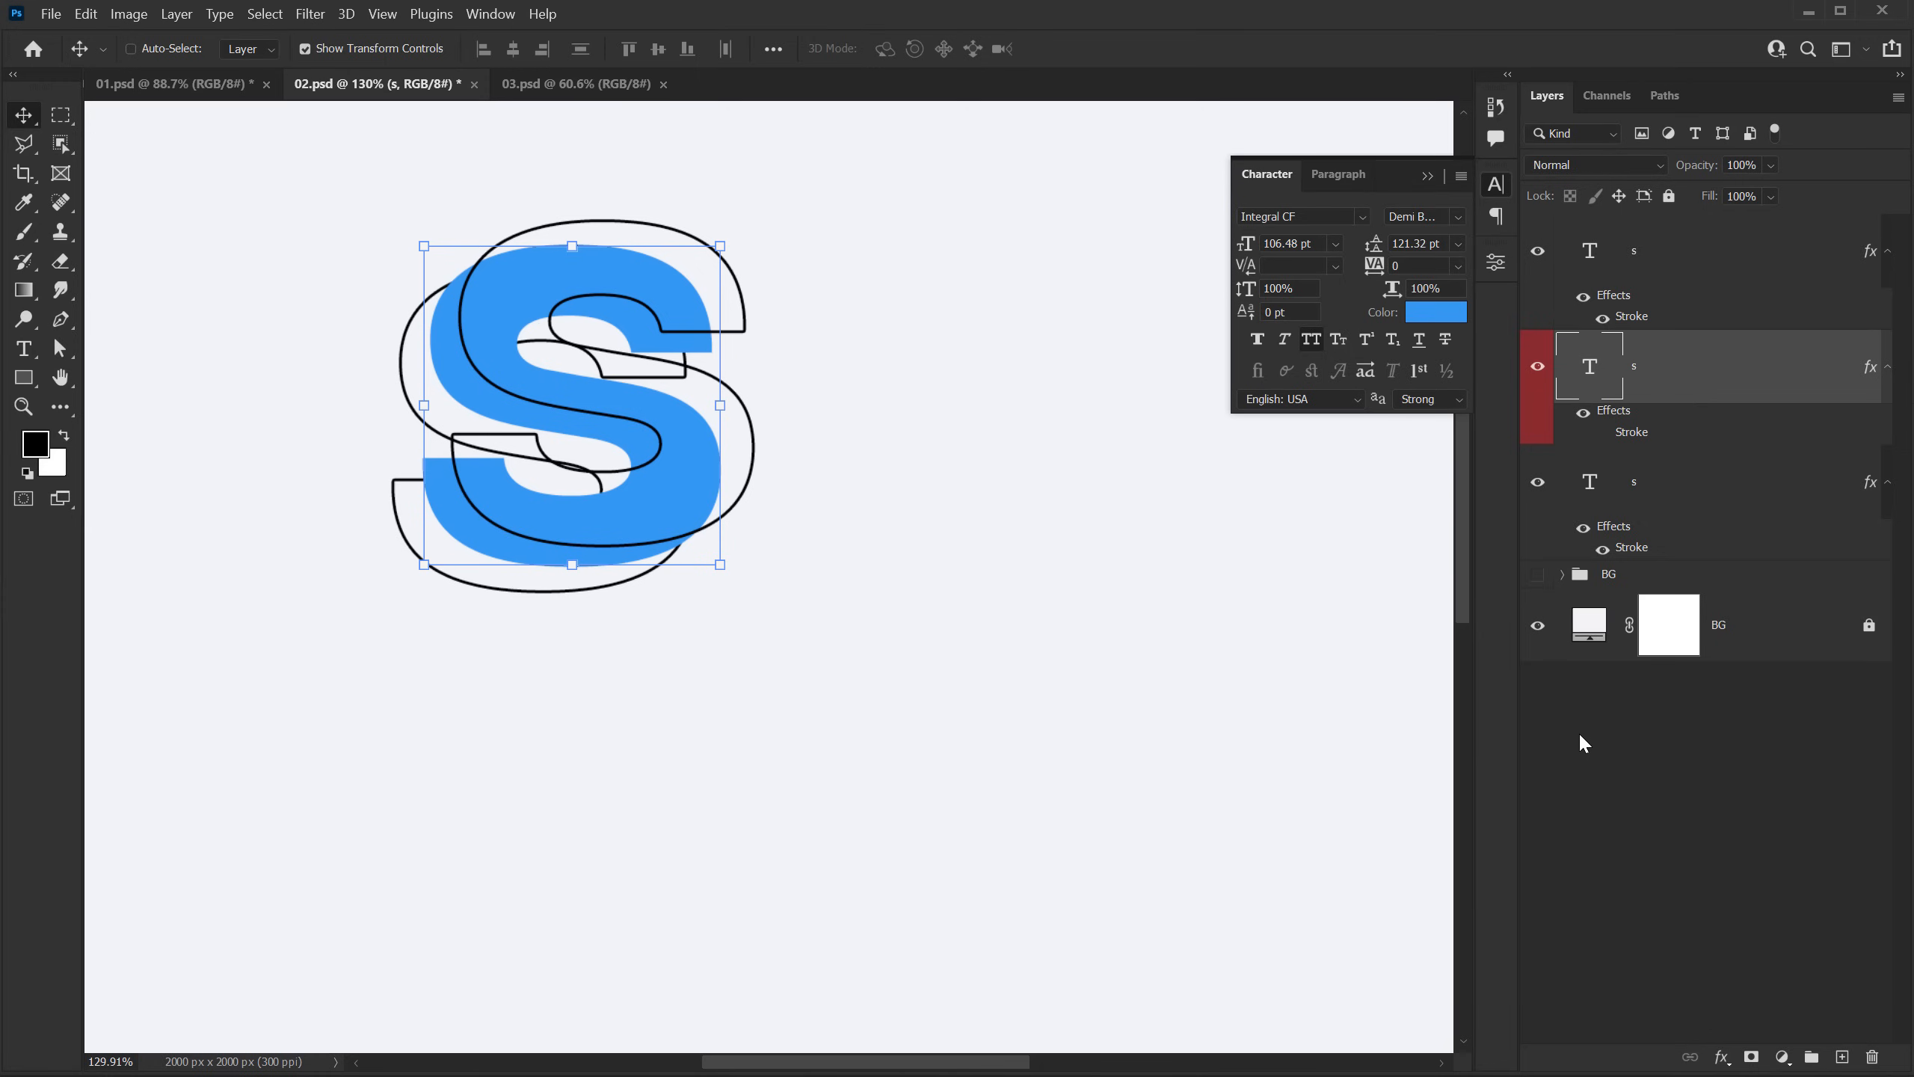
left_click(1577, 746)
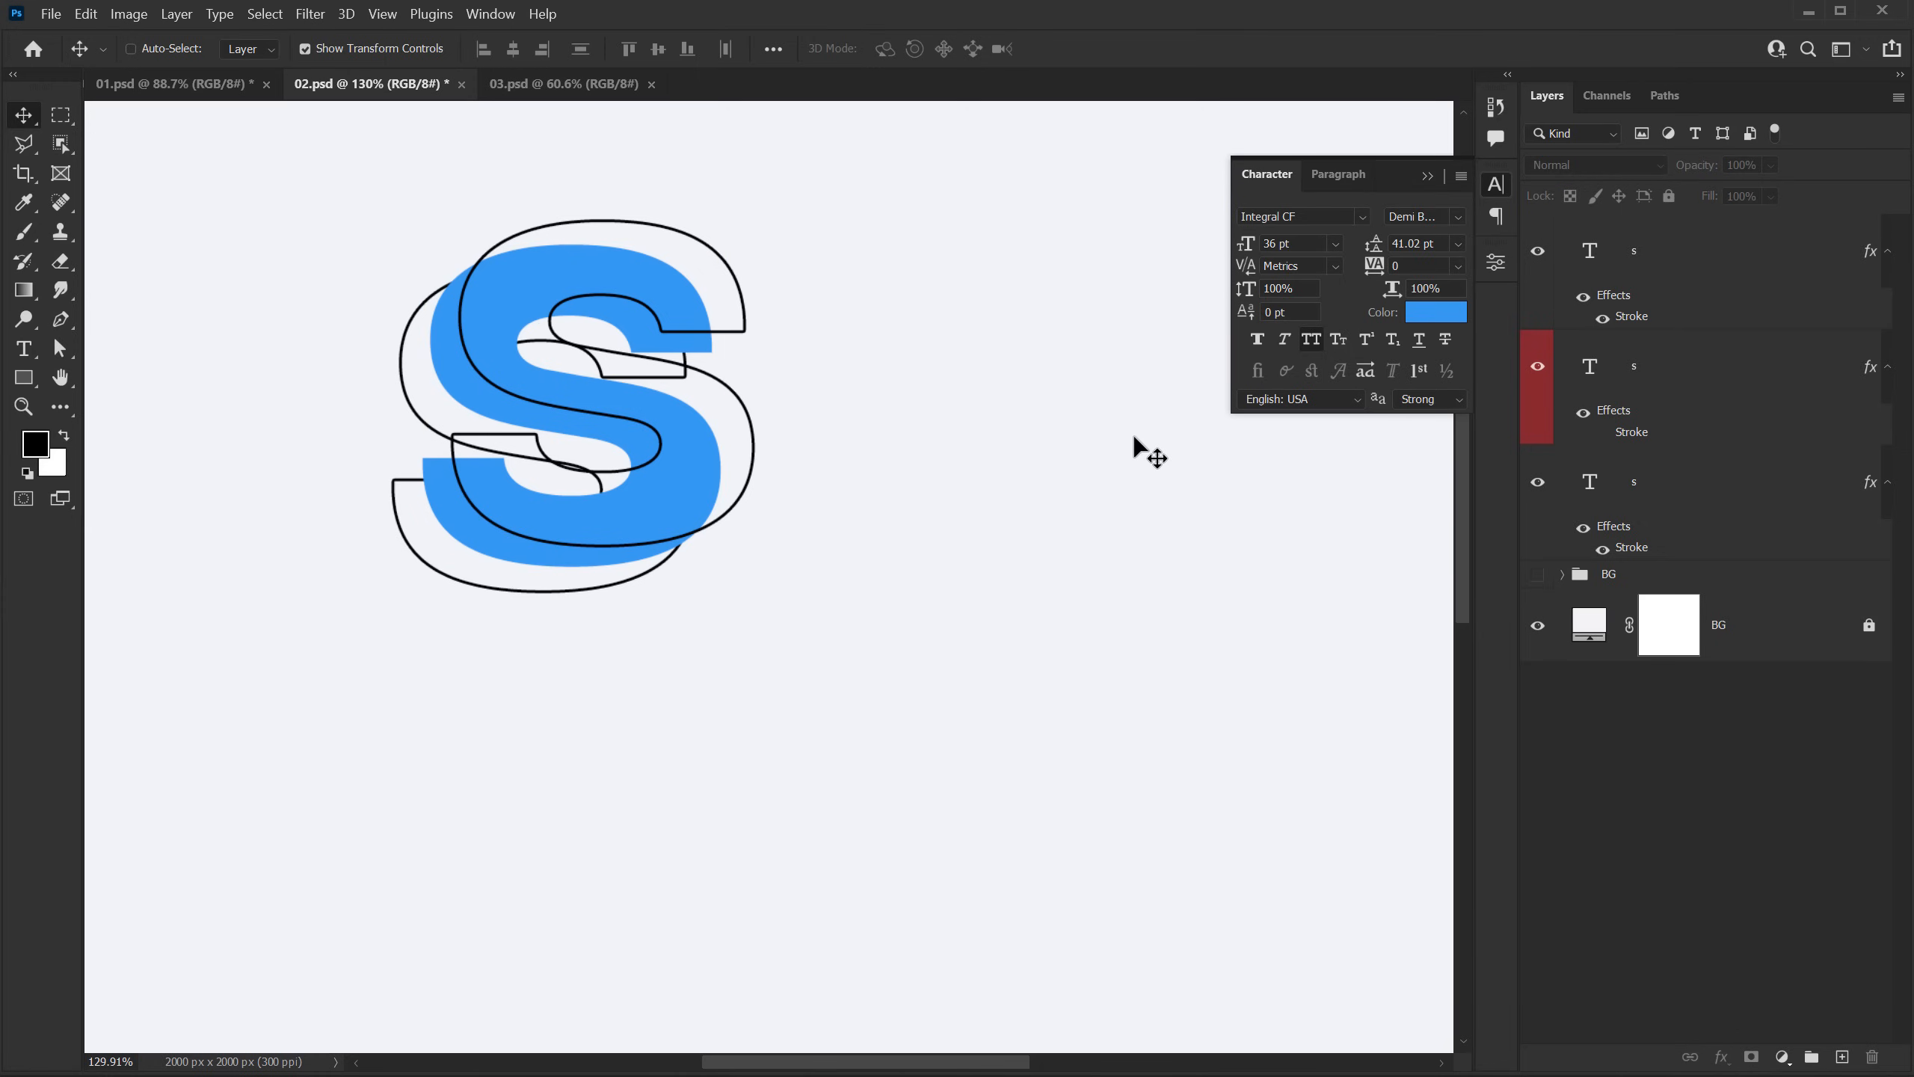
Step: Change the font of all three S layers to Helvetica Now Text Extra Bold
left_click(1636, 262)
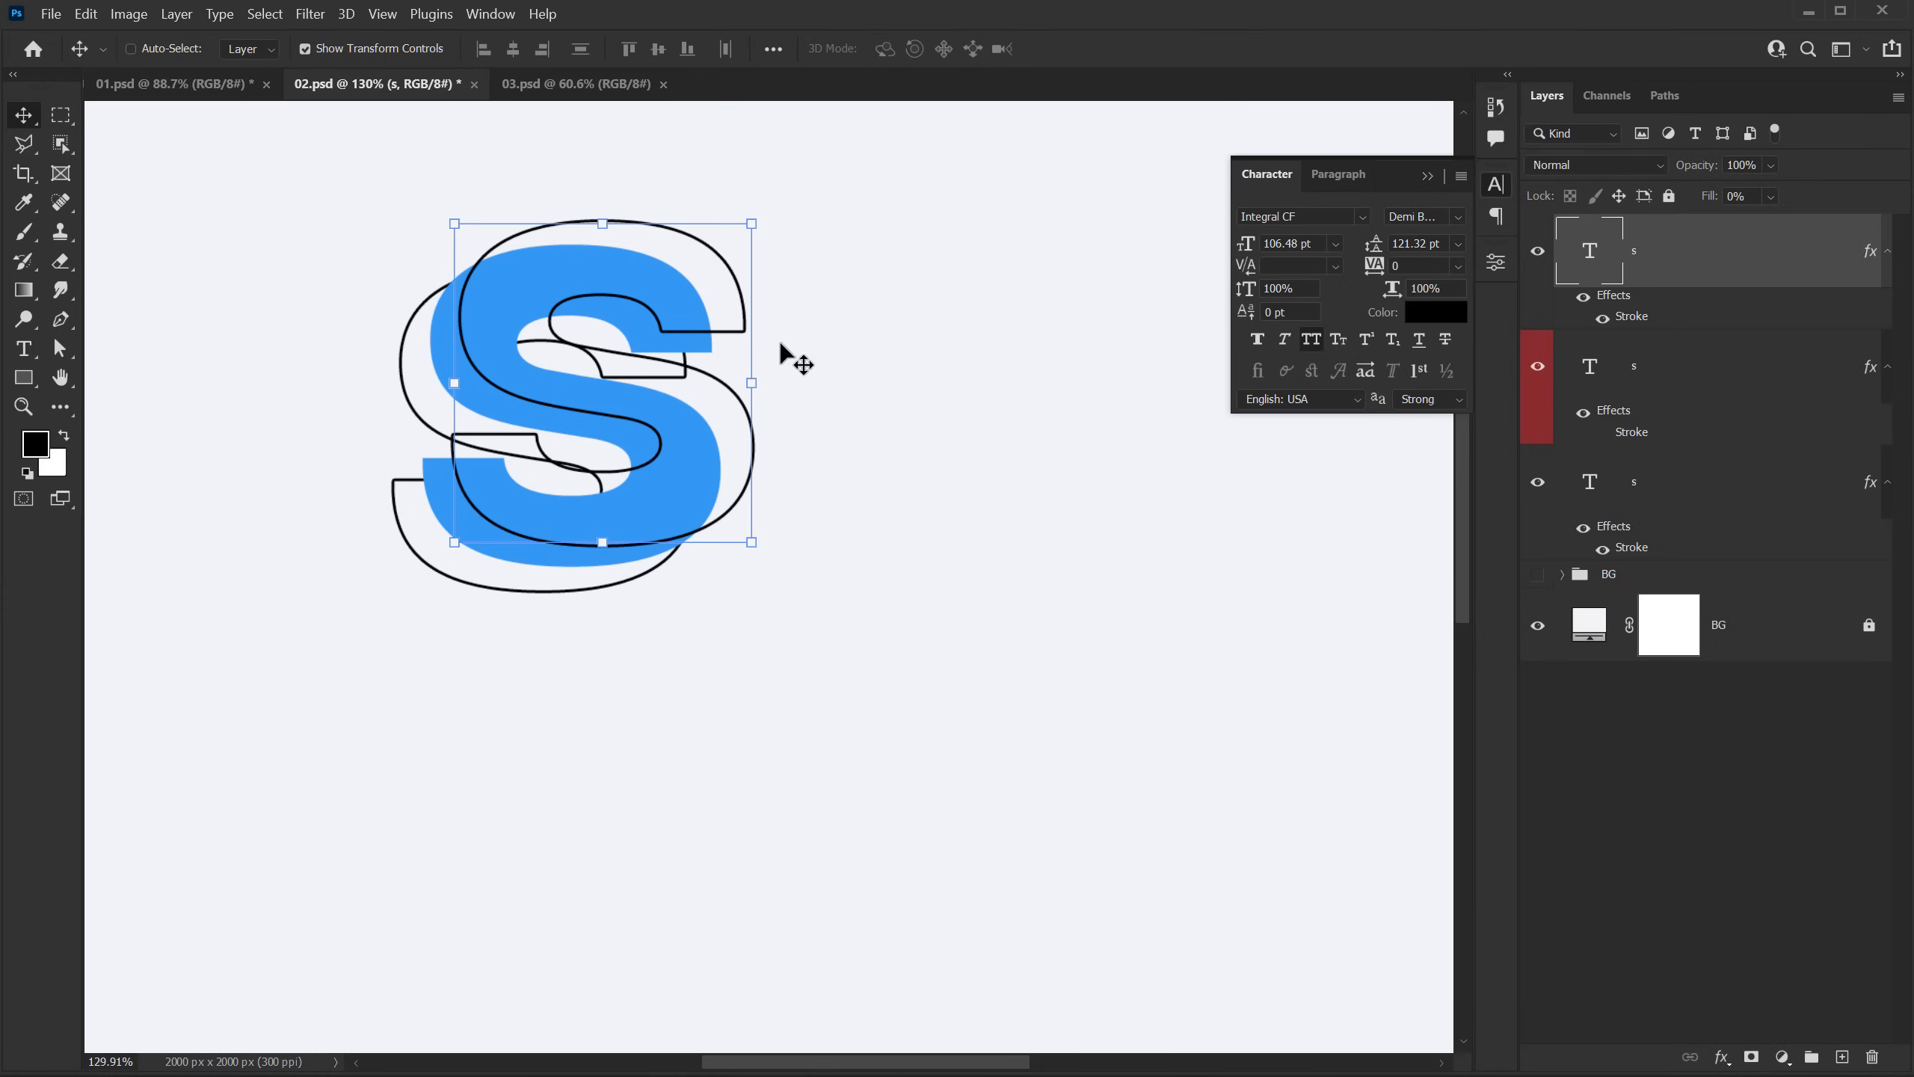
left_click(1628, 502, "shift")
left_click(1764, 398, "shift")
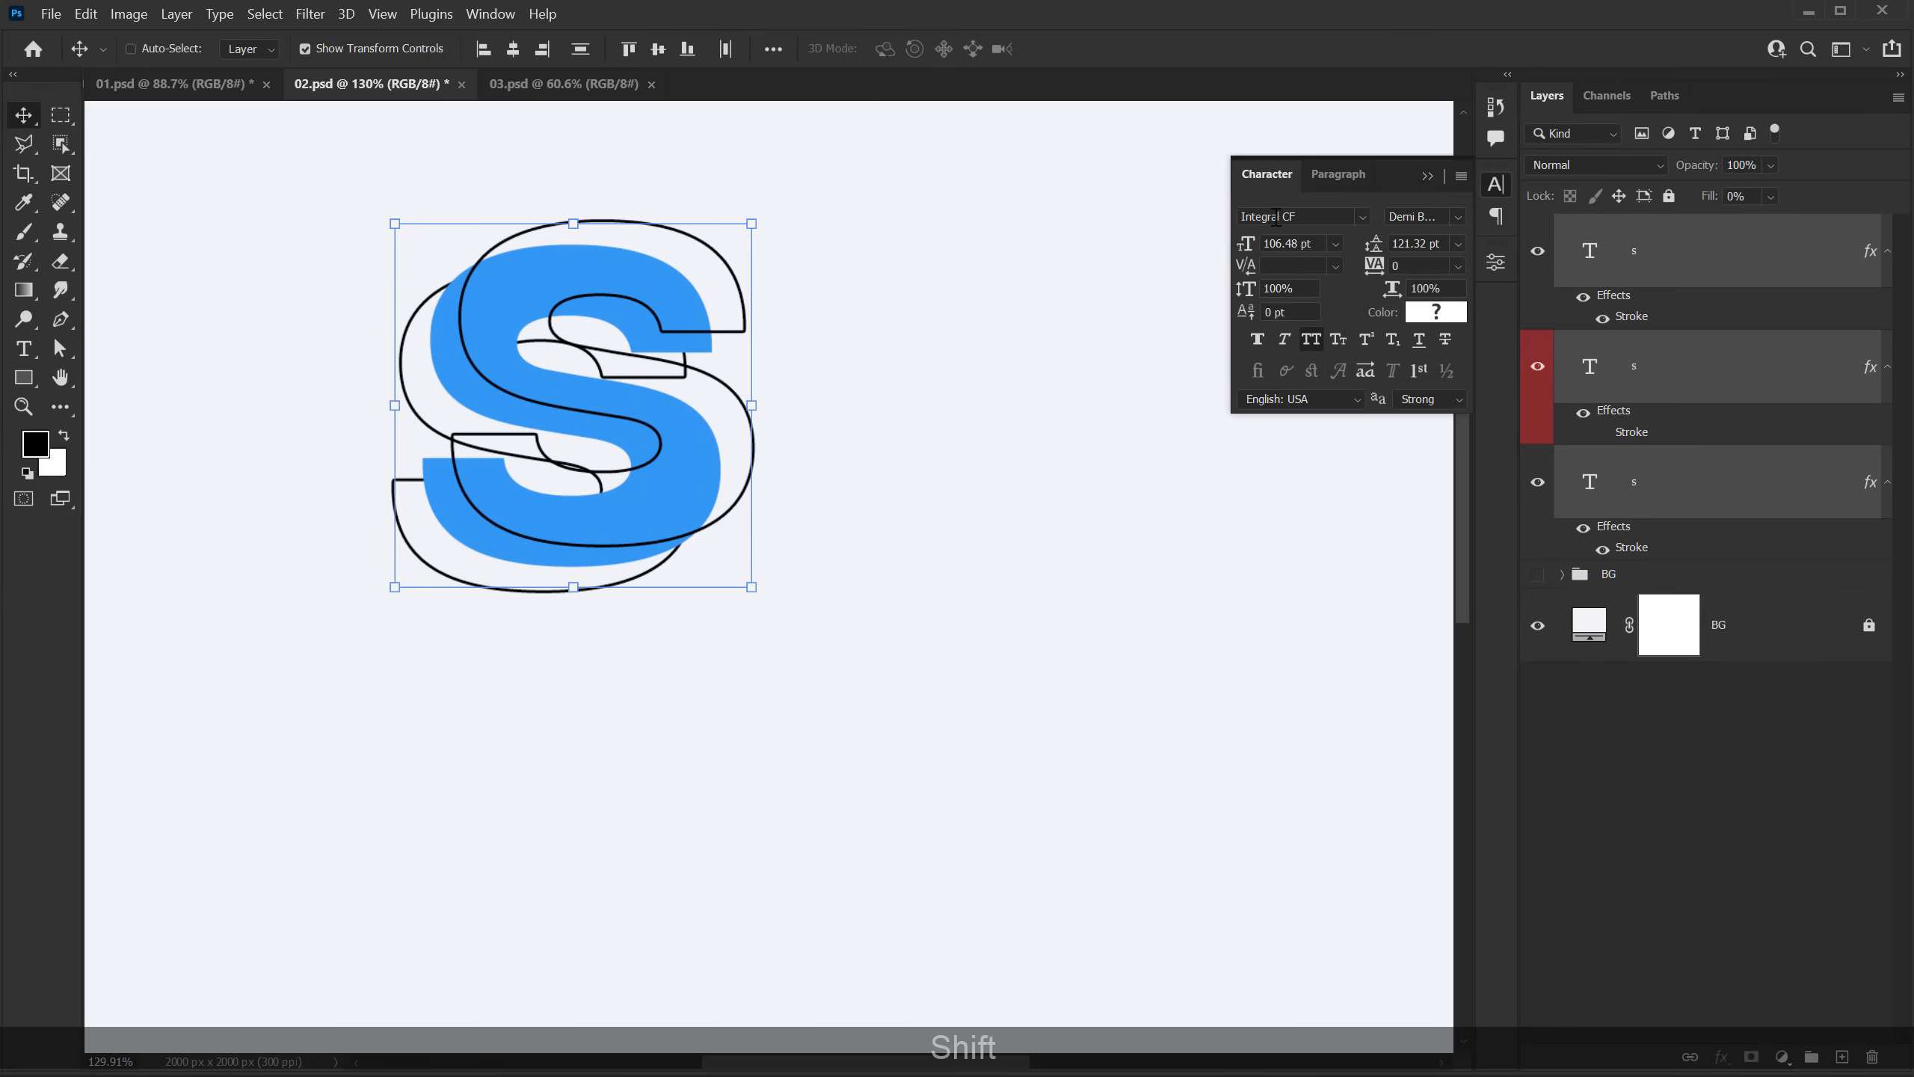
left_click(1315, 215)
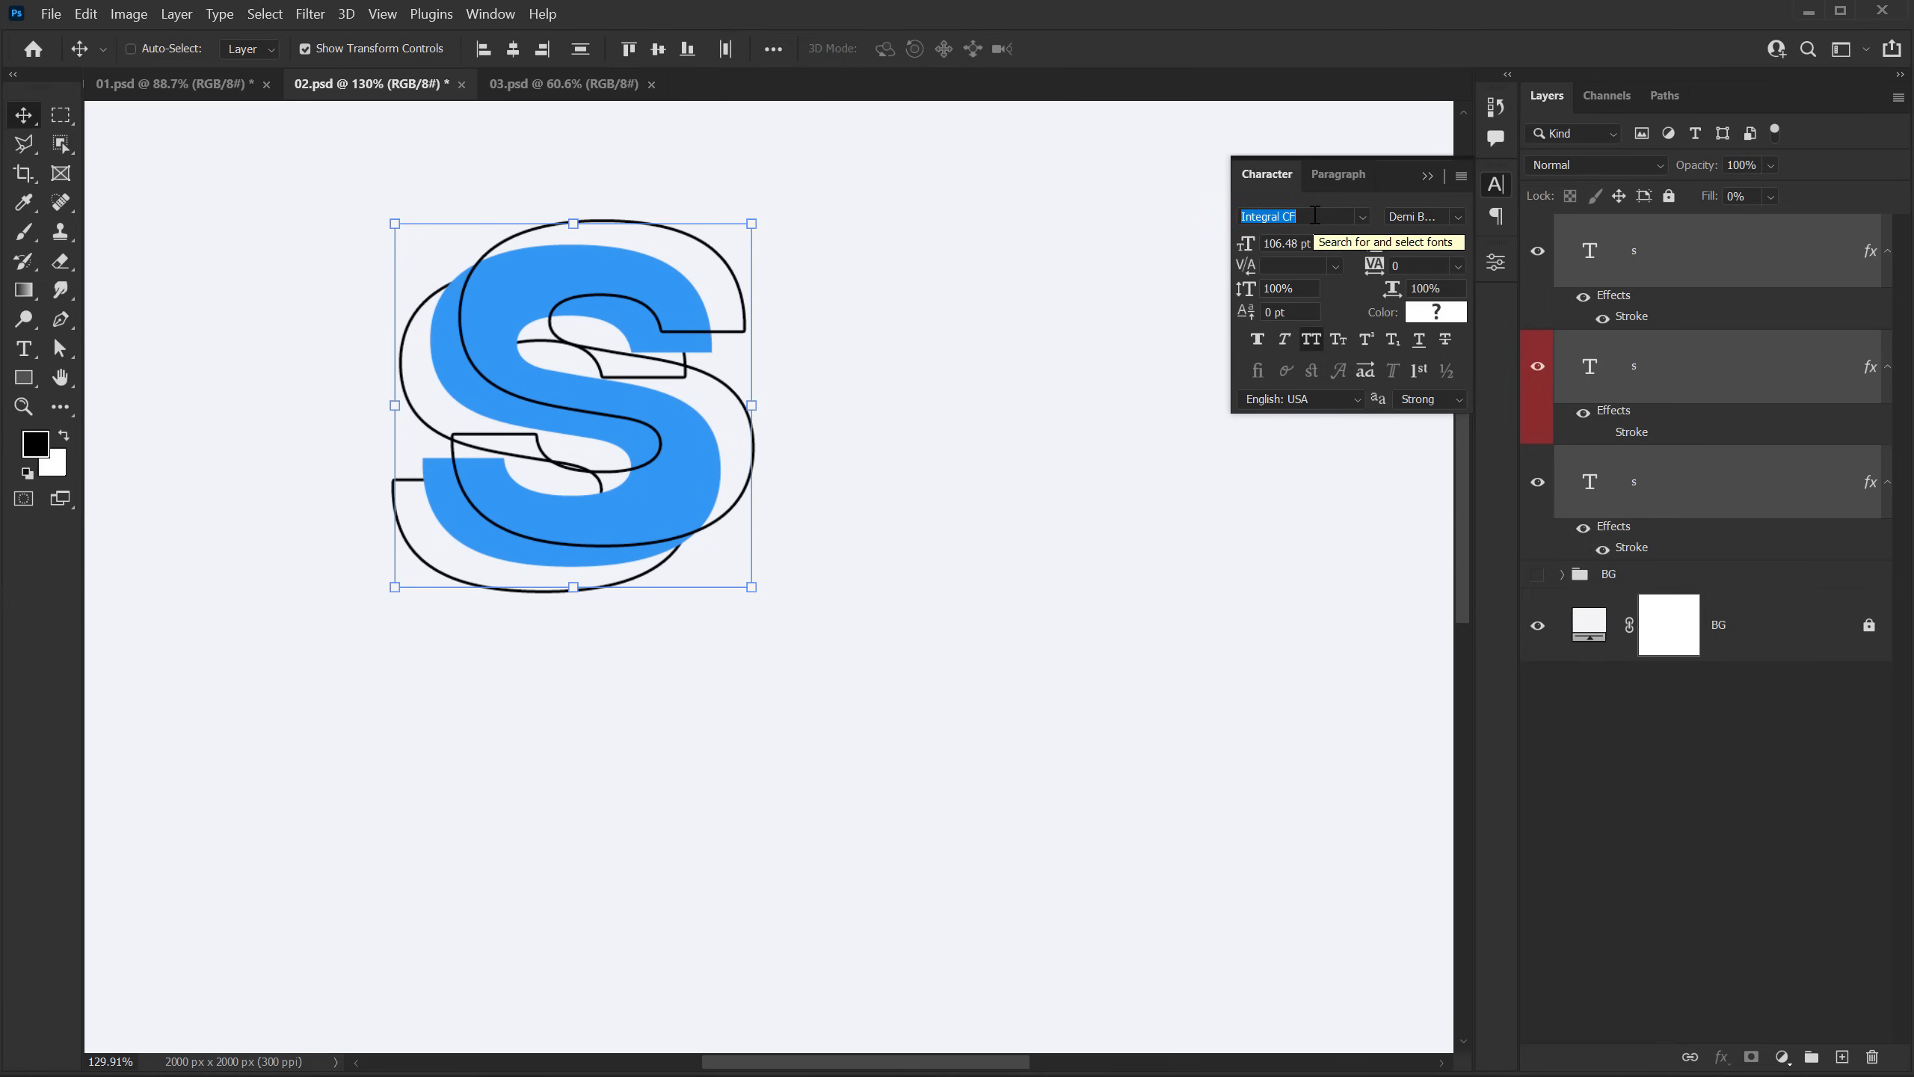
type("HEL")
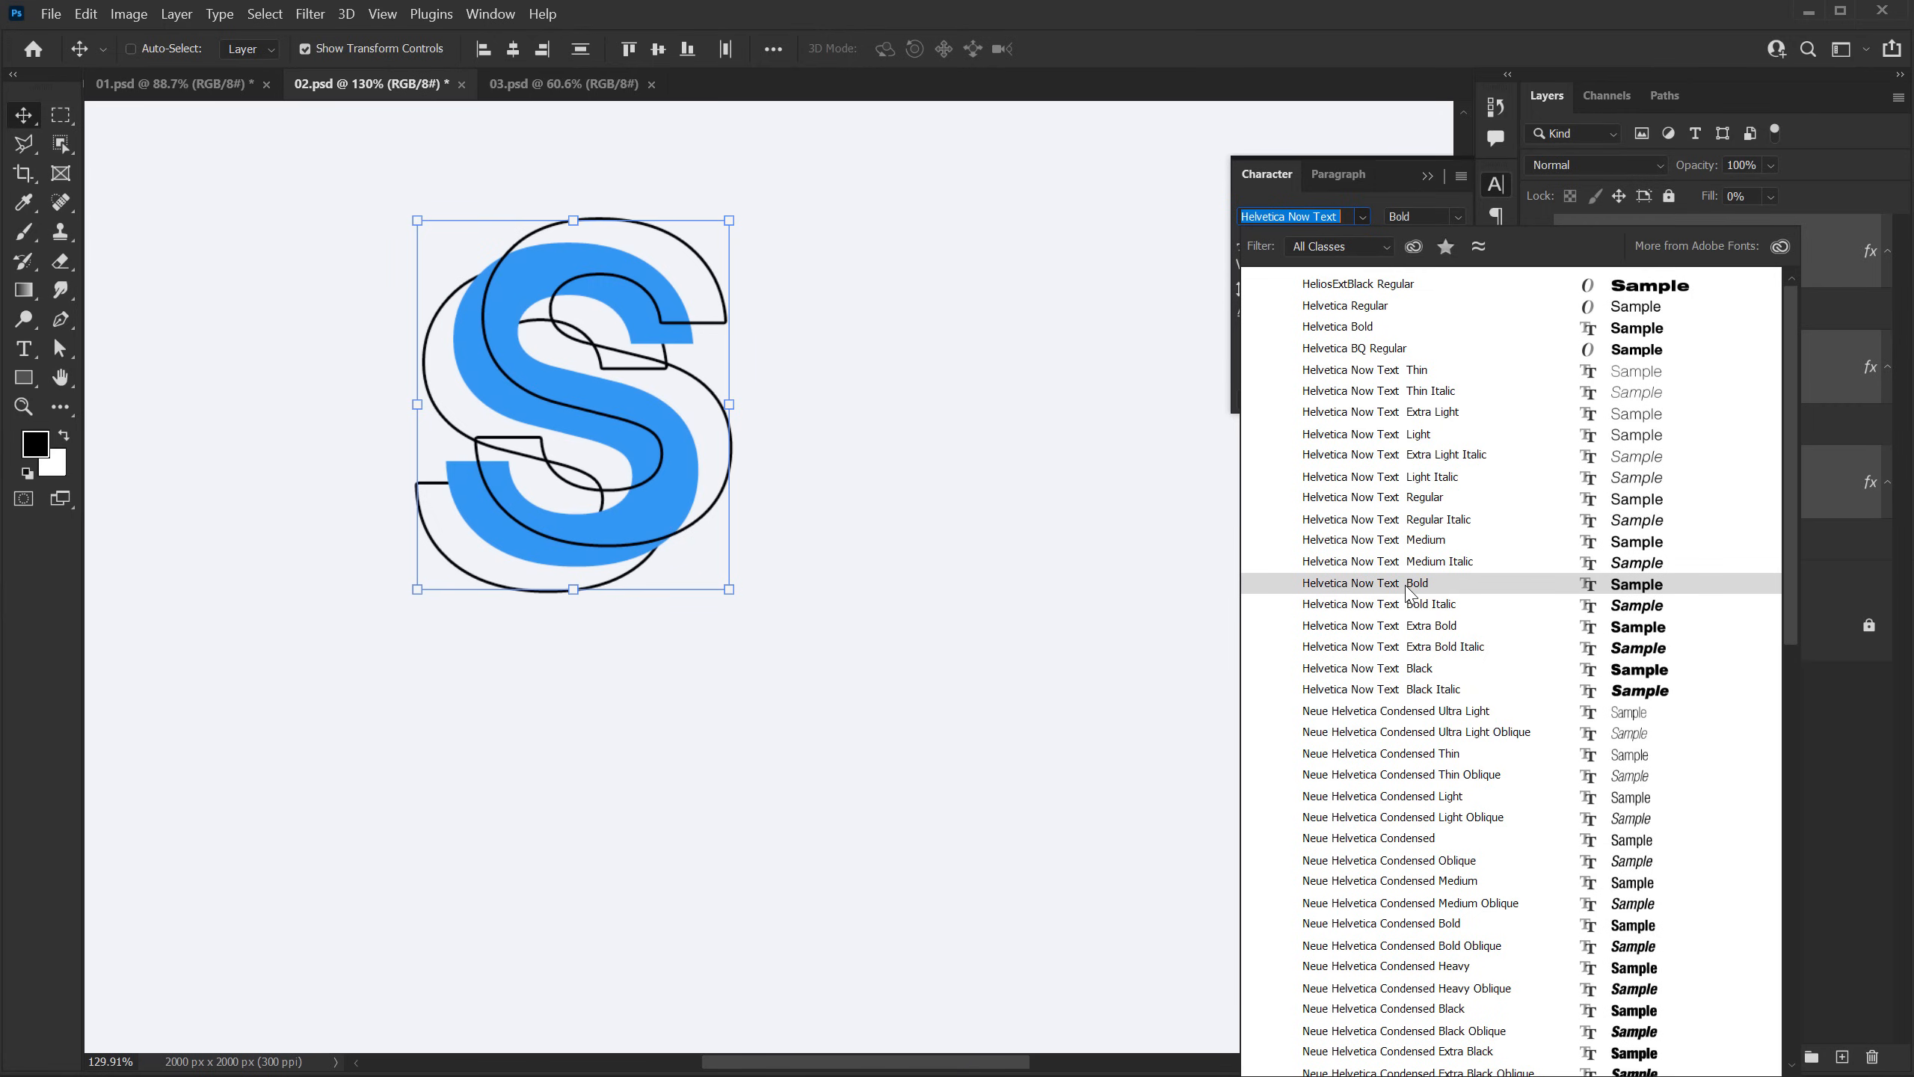
left_click(1401, 625)
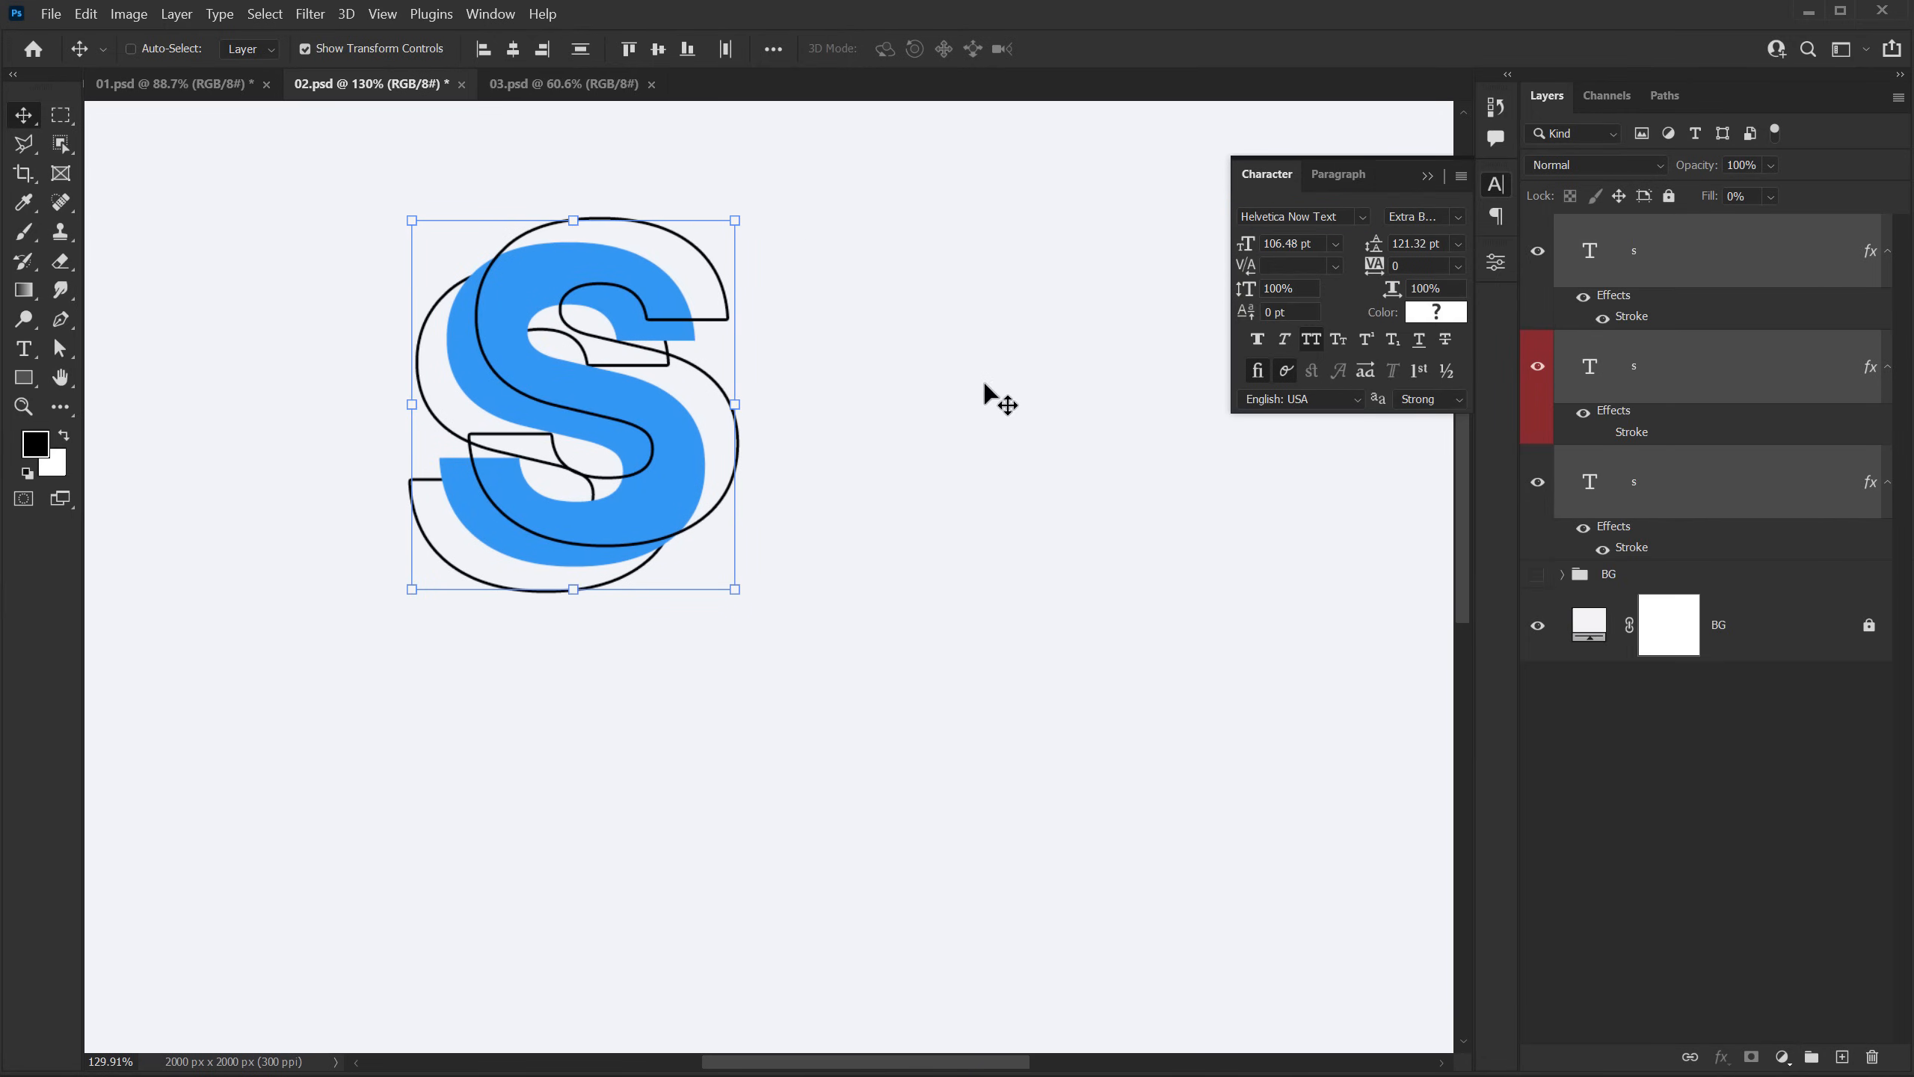
left_click(1672, 723)
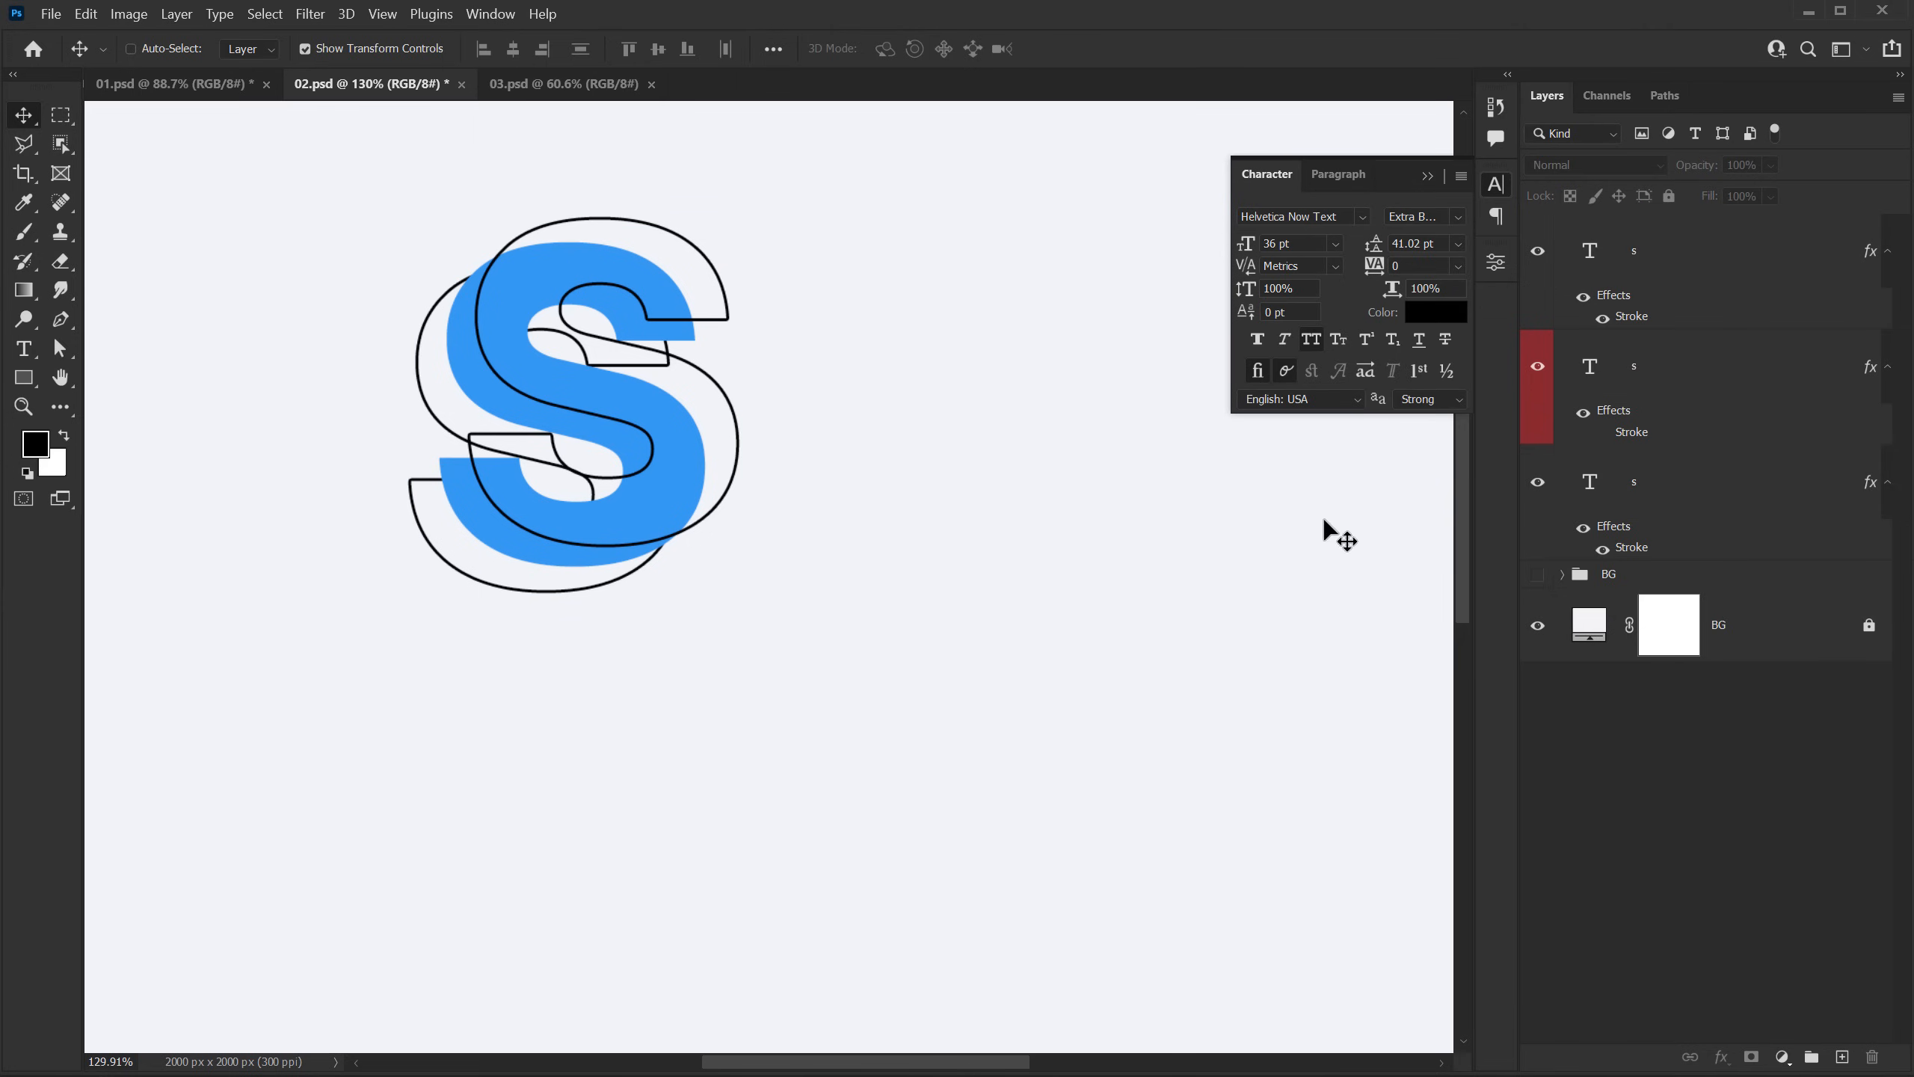
Step: Reorder the S layers so the lower-left outline is on top, the blue S in the middle and the upper-right outline beneath
left_click(1642, 250)
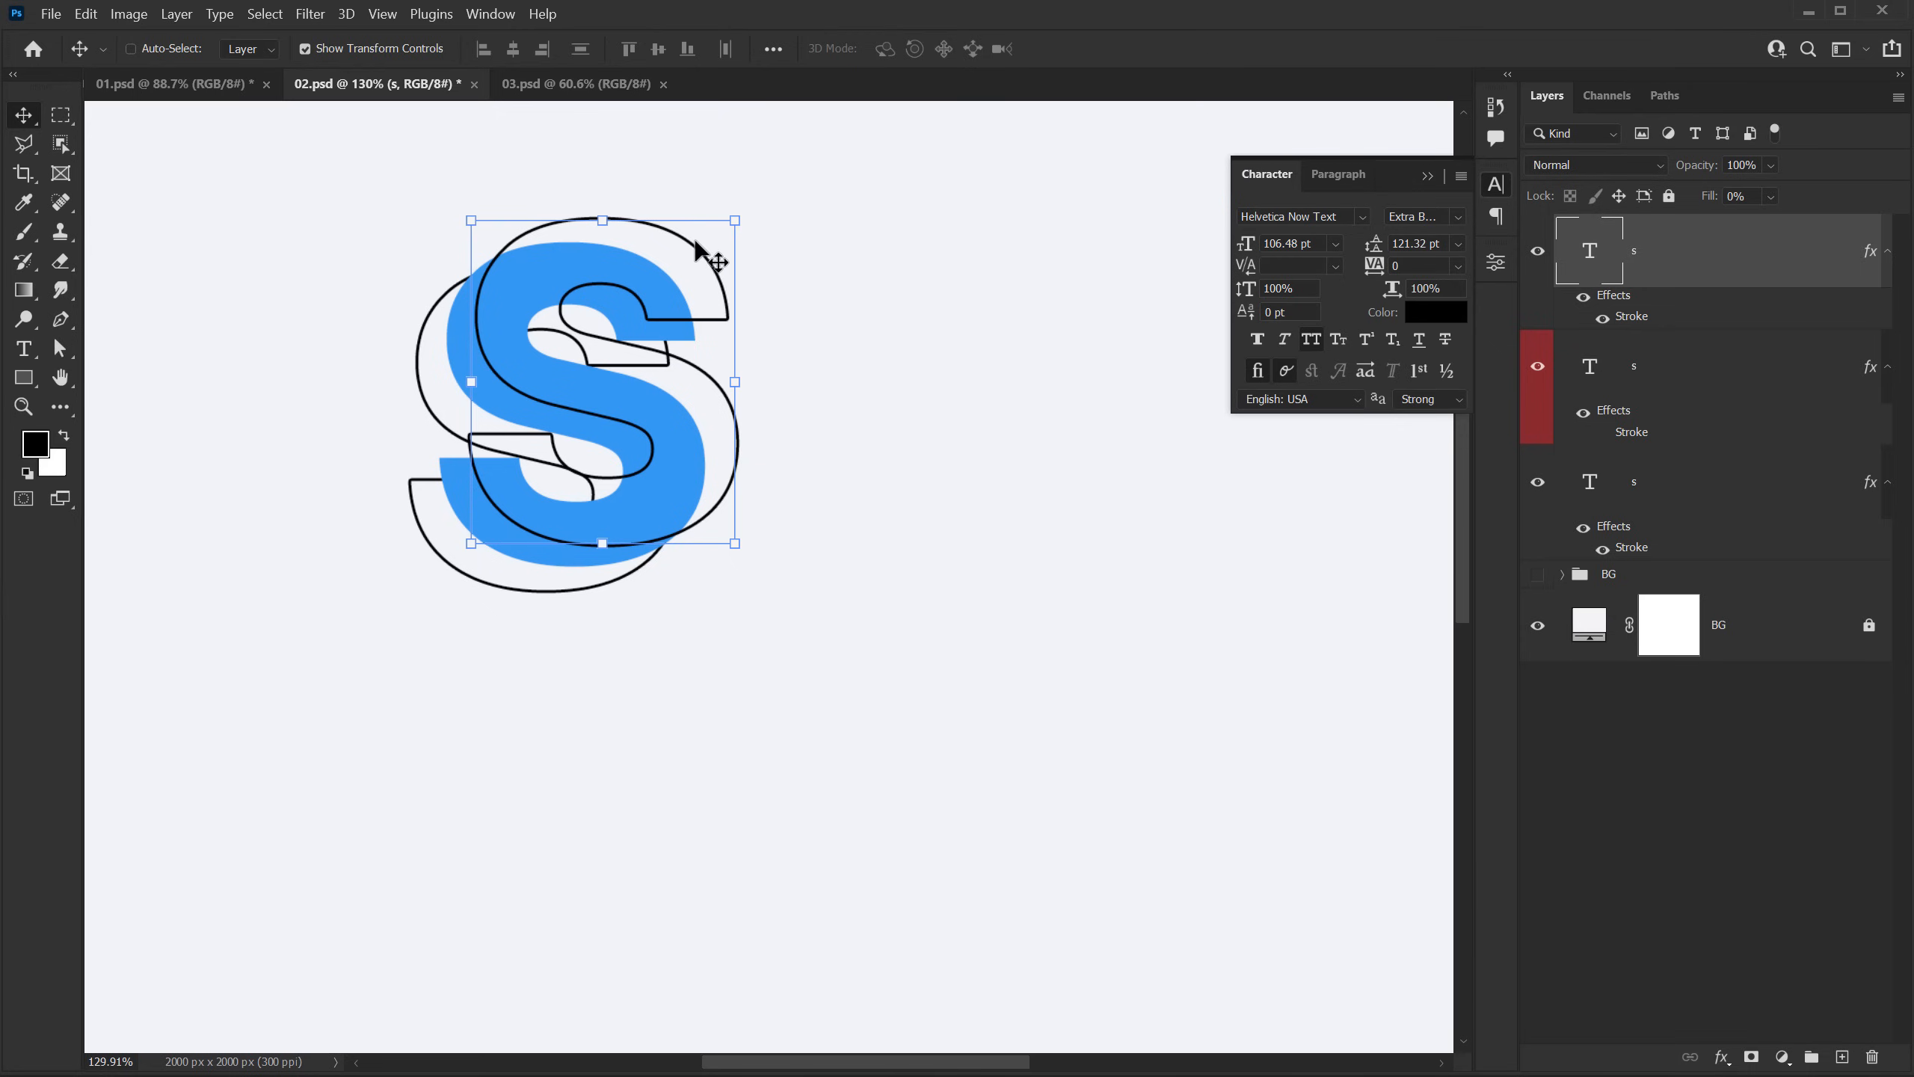
left_click_drag(1660, 268, 1677, 507)
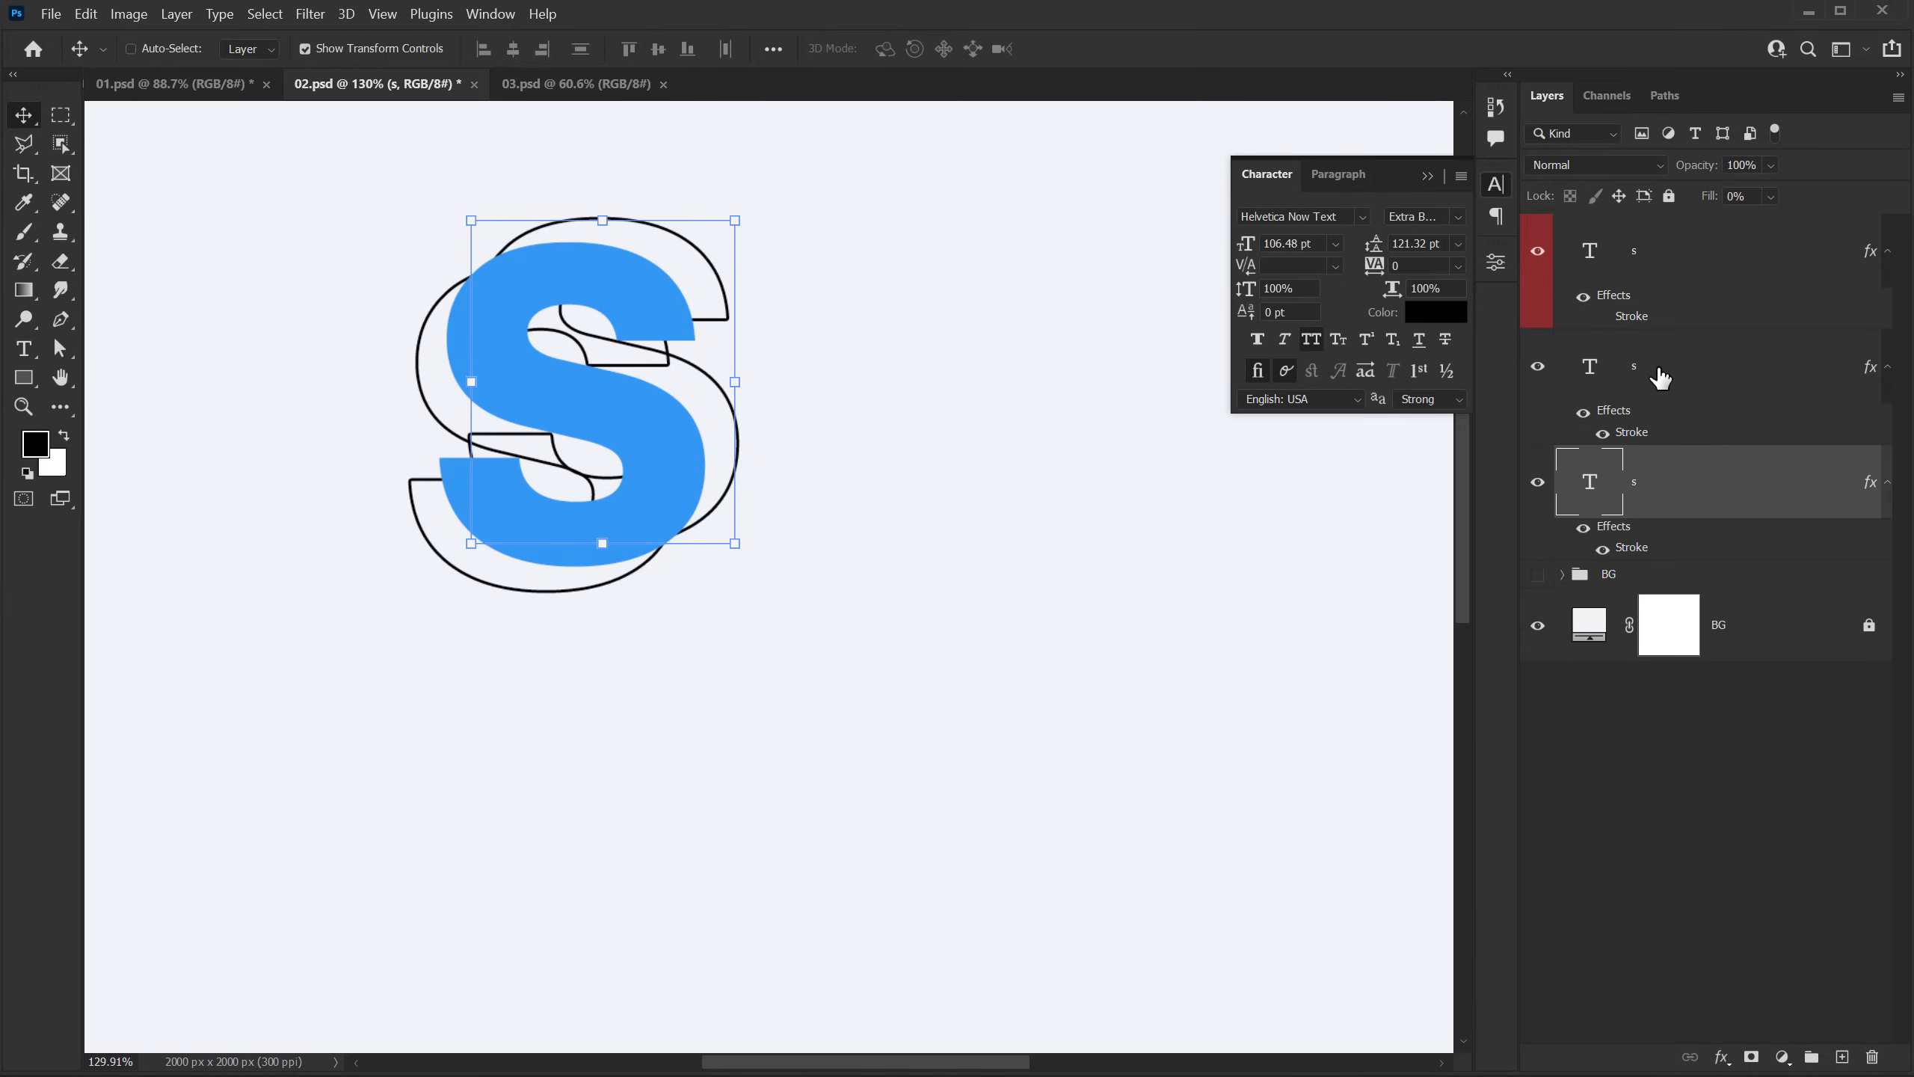
left_click_drag(1653, 242, 1658, 264)
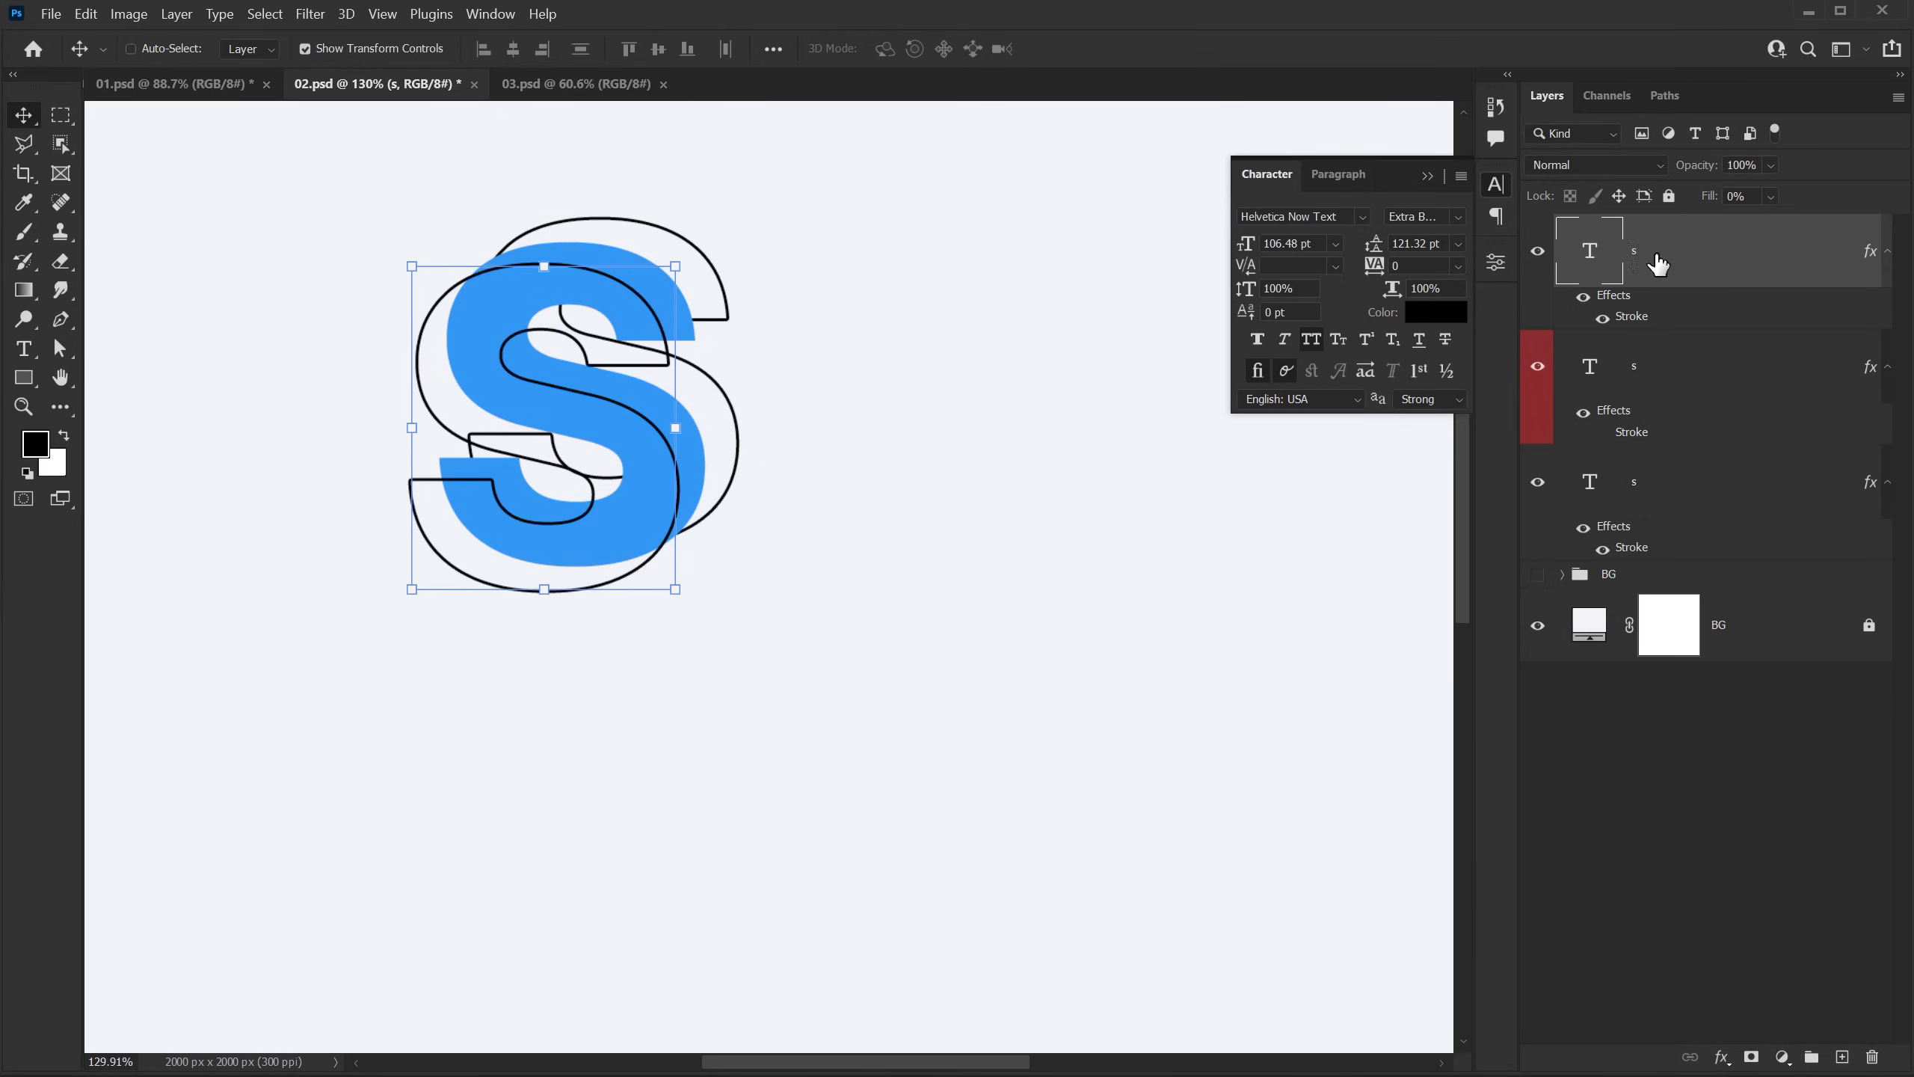
left_click(1698, 717)
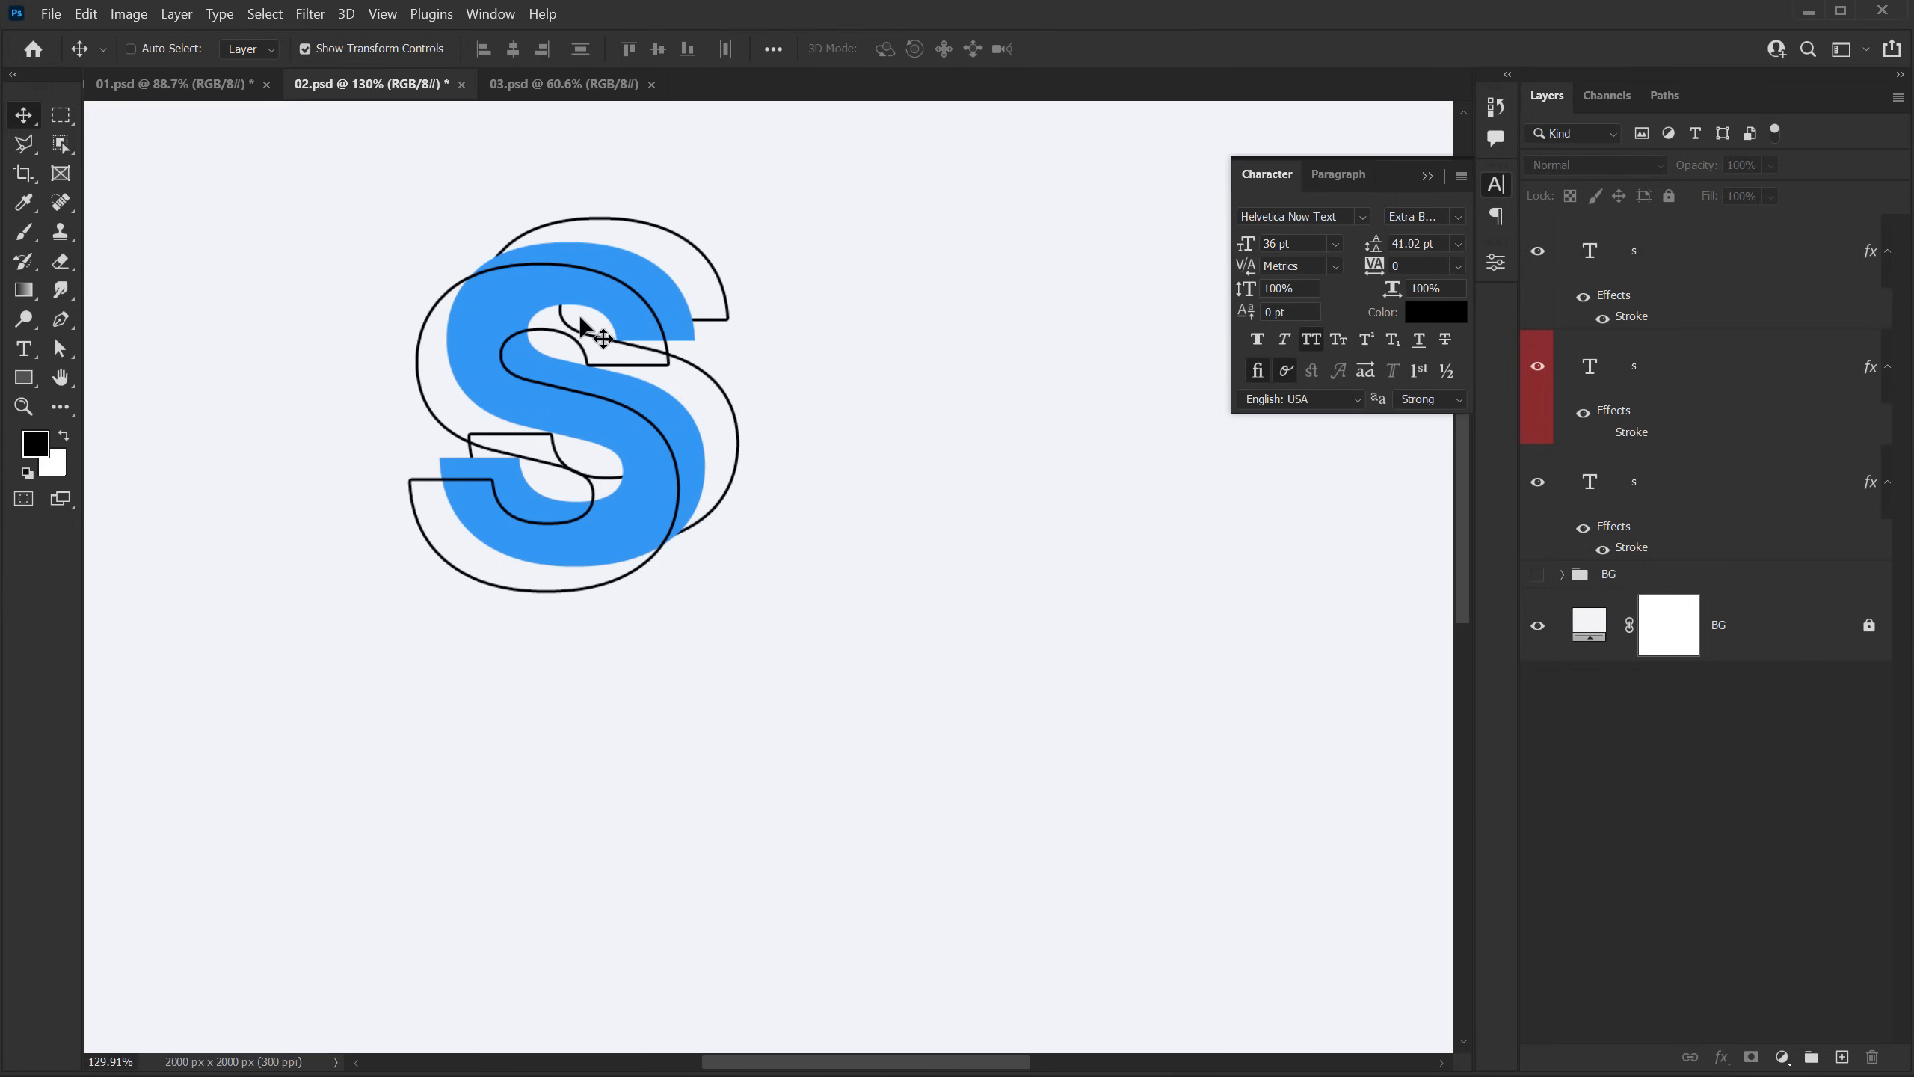
Step: Configure the Pen tool to draw shapes with no fill and a black 3 px stroke
scroll(580, 324, "up", 5)
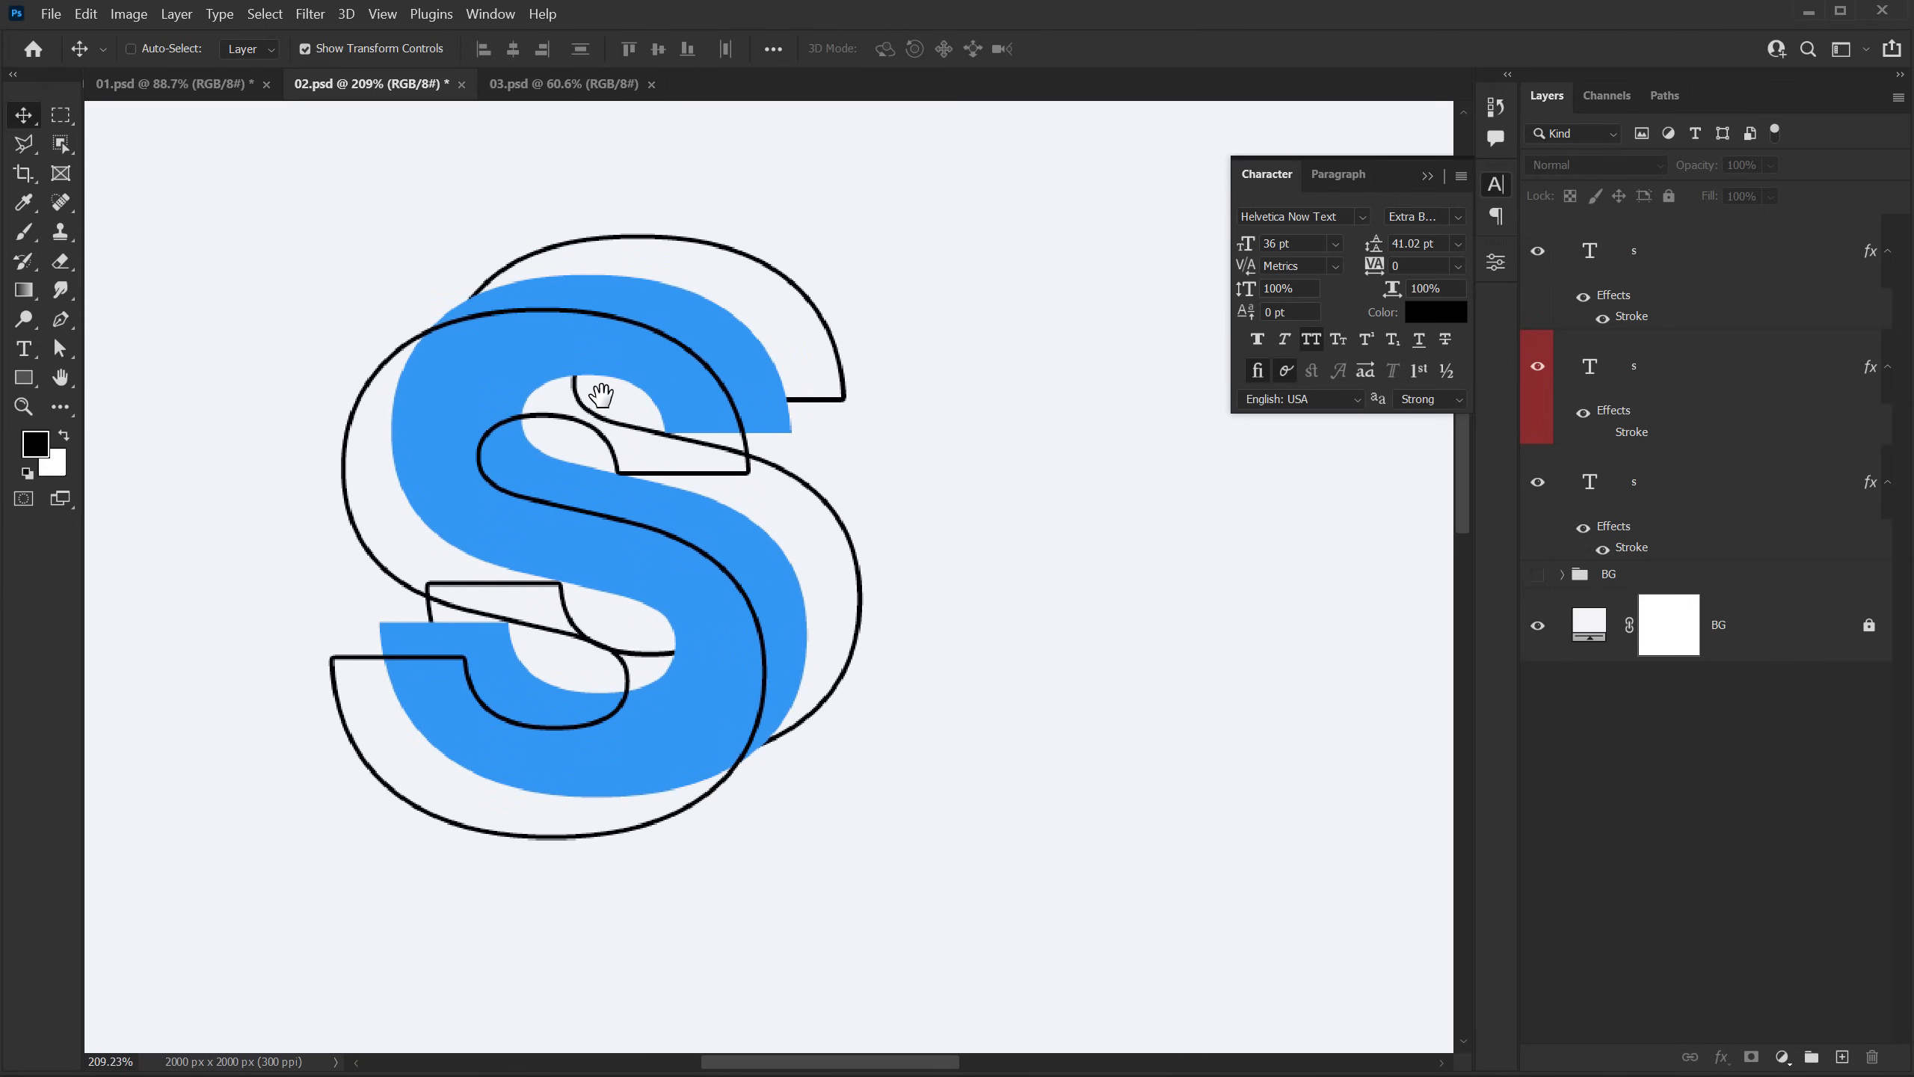
scroll(601, 392, "up", 2)
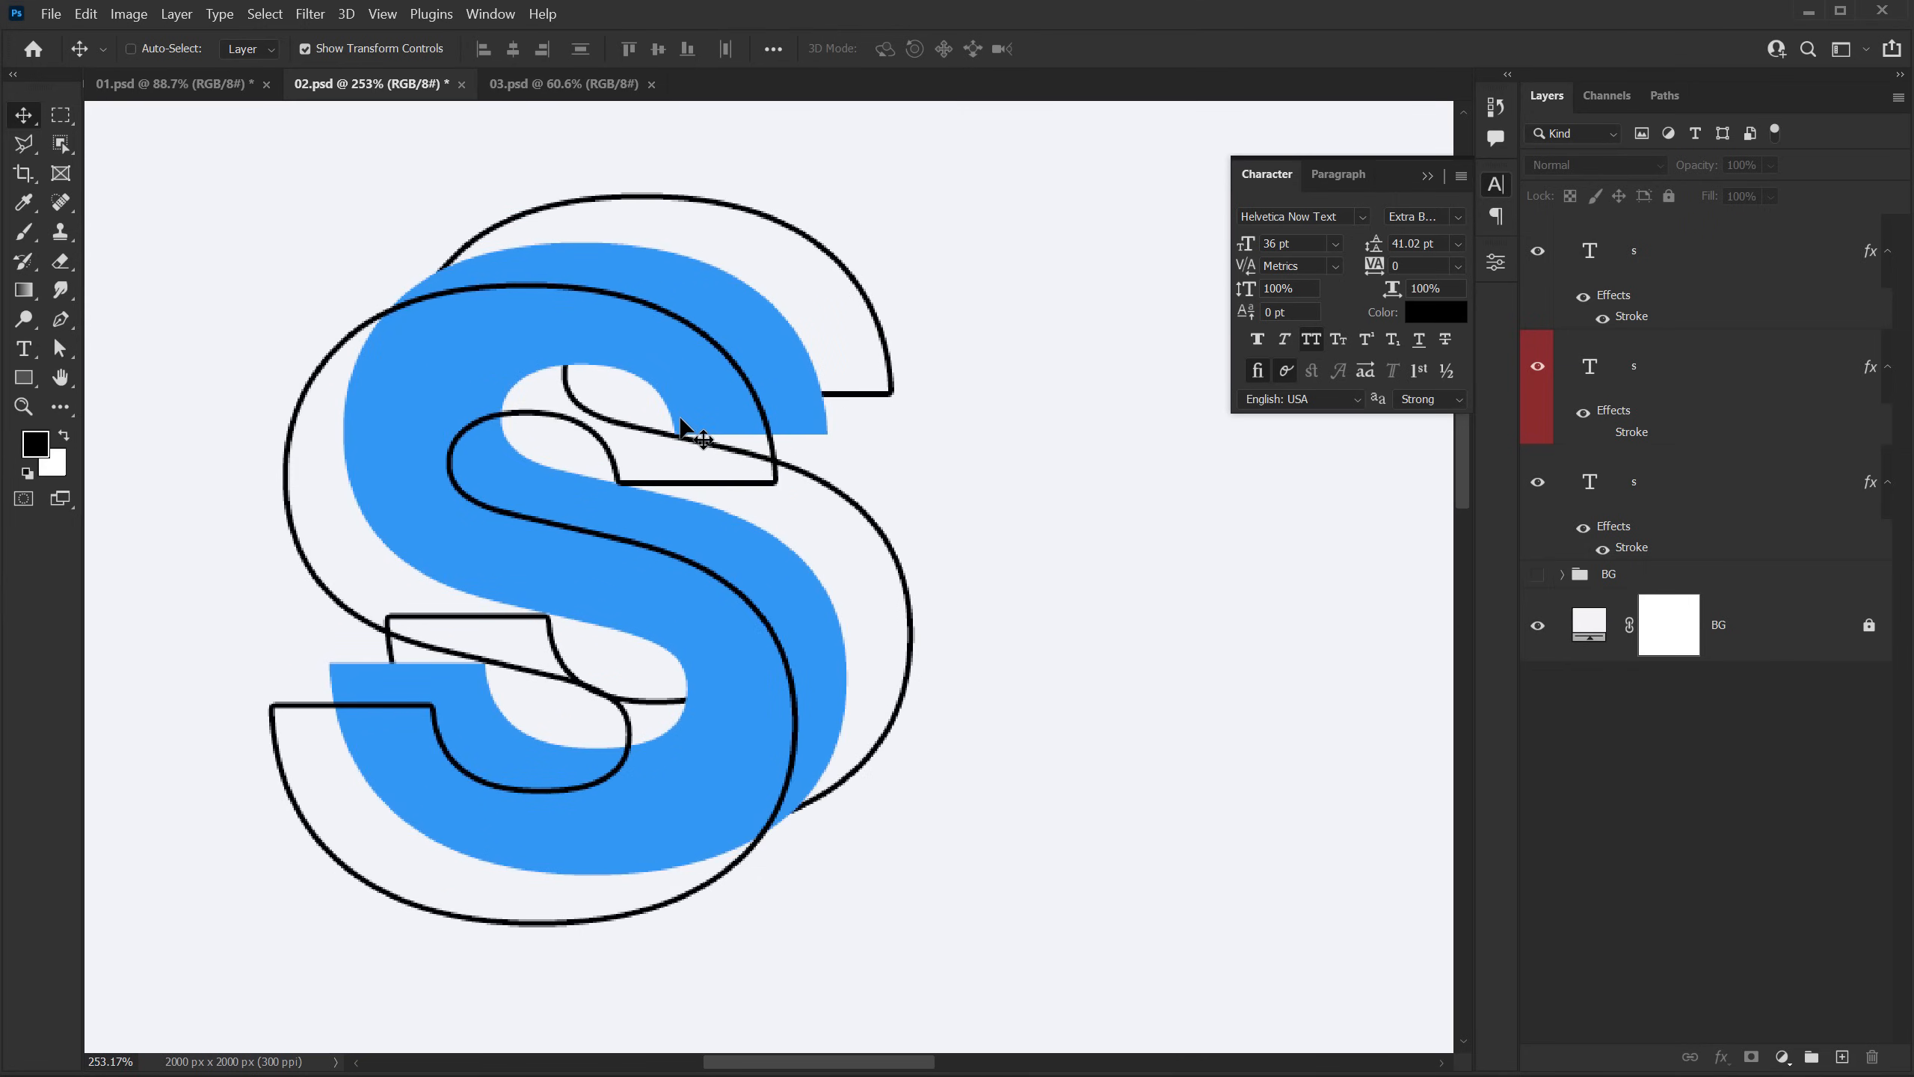
left_click(58, 324)
left_click(254, 50)
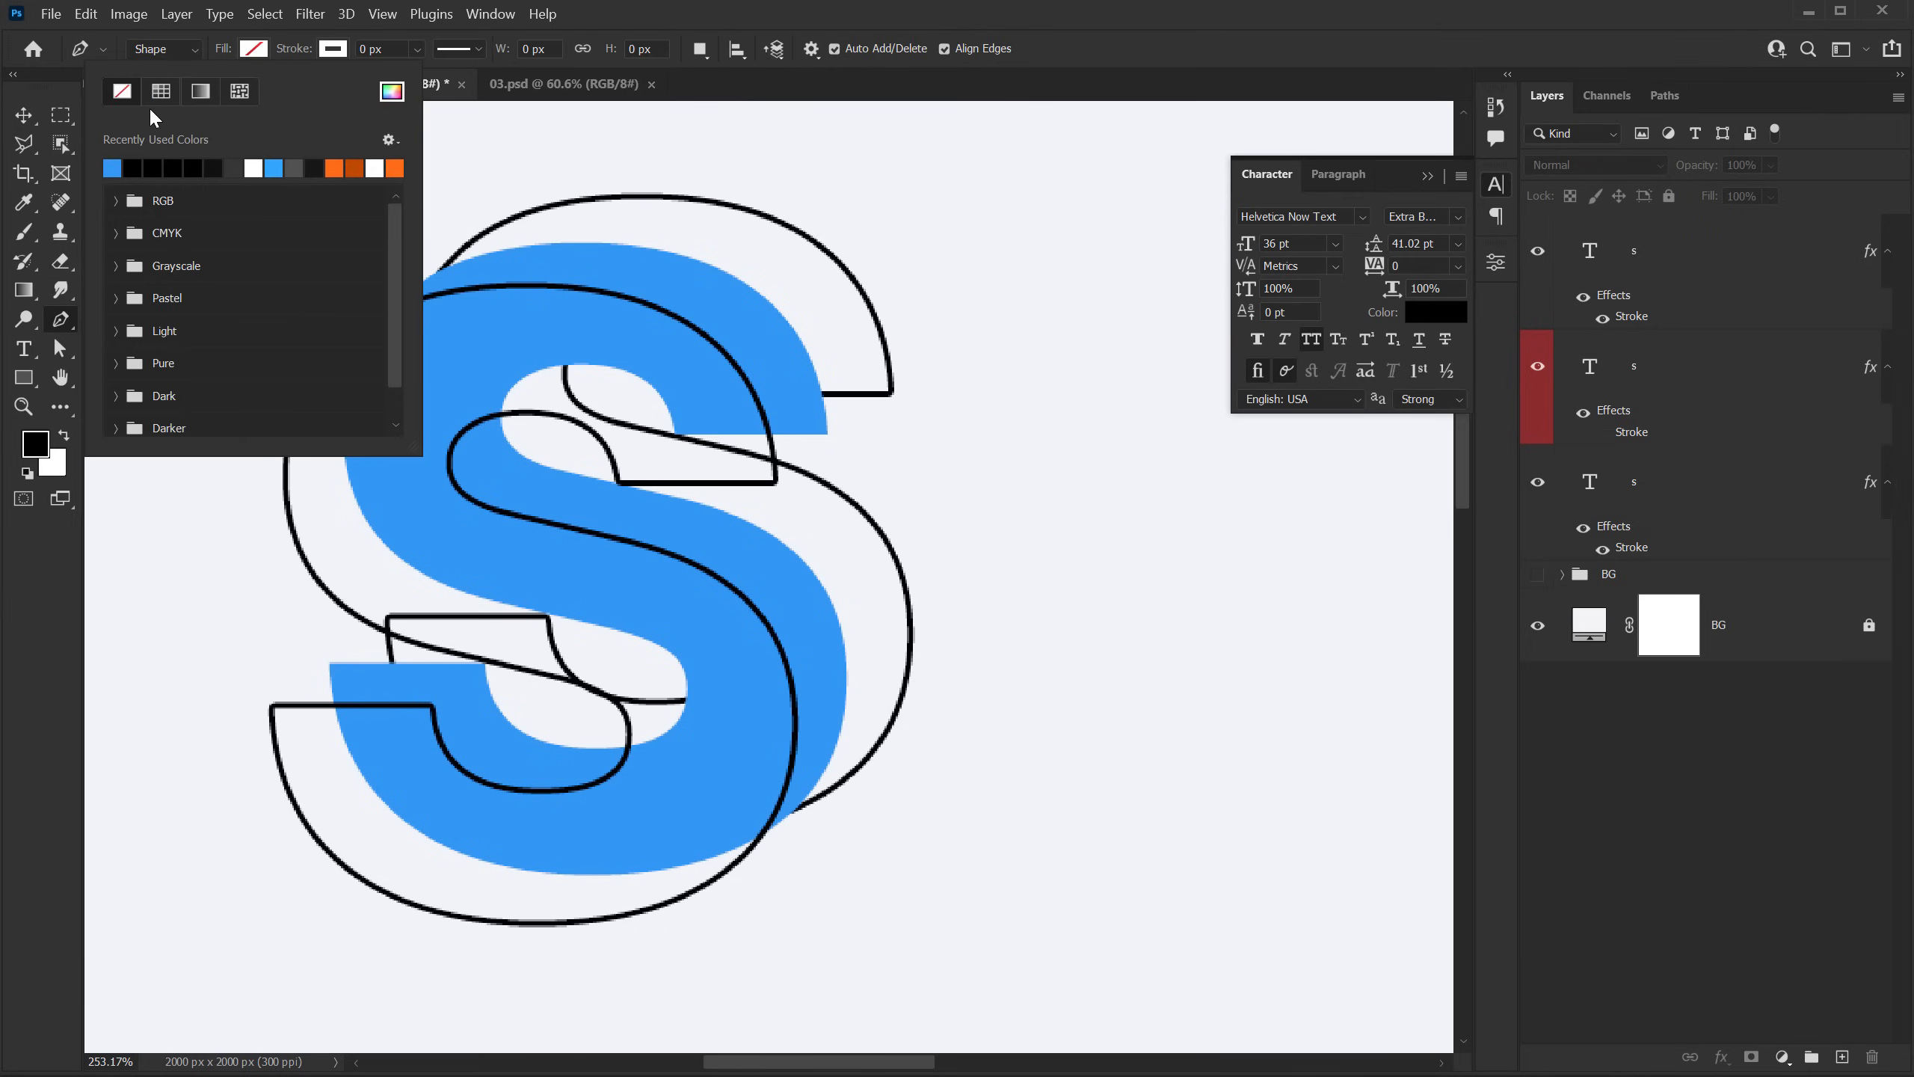
left_click(341, 57)
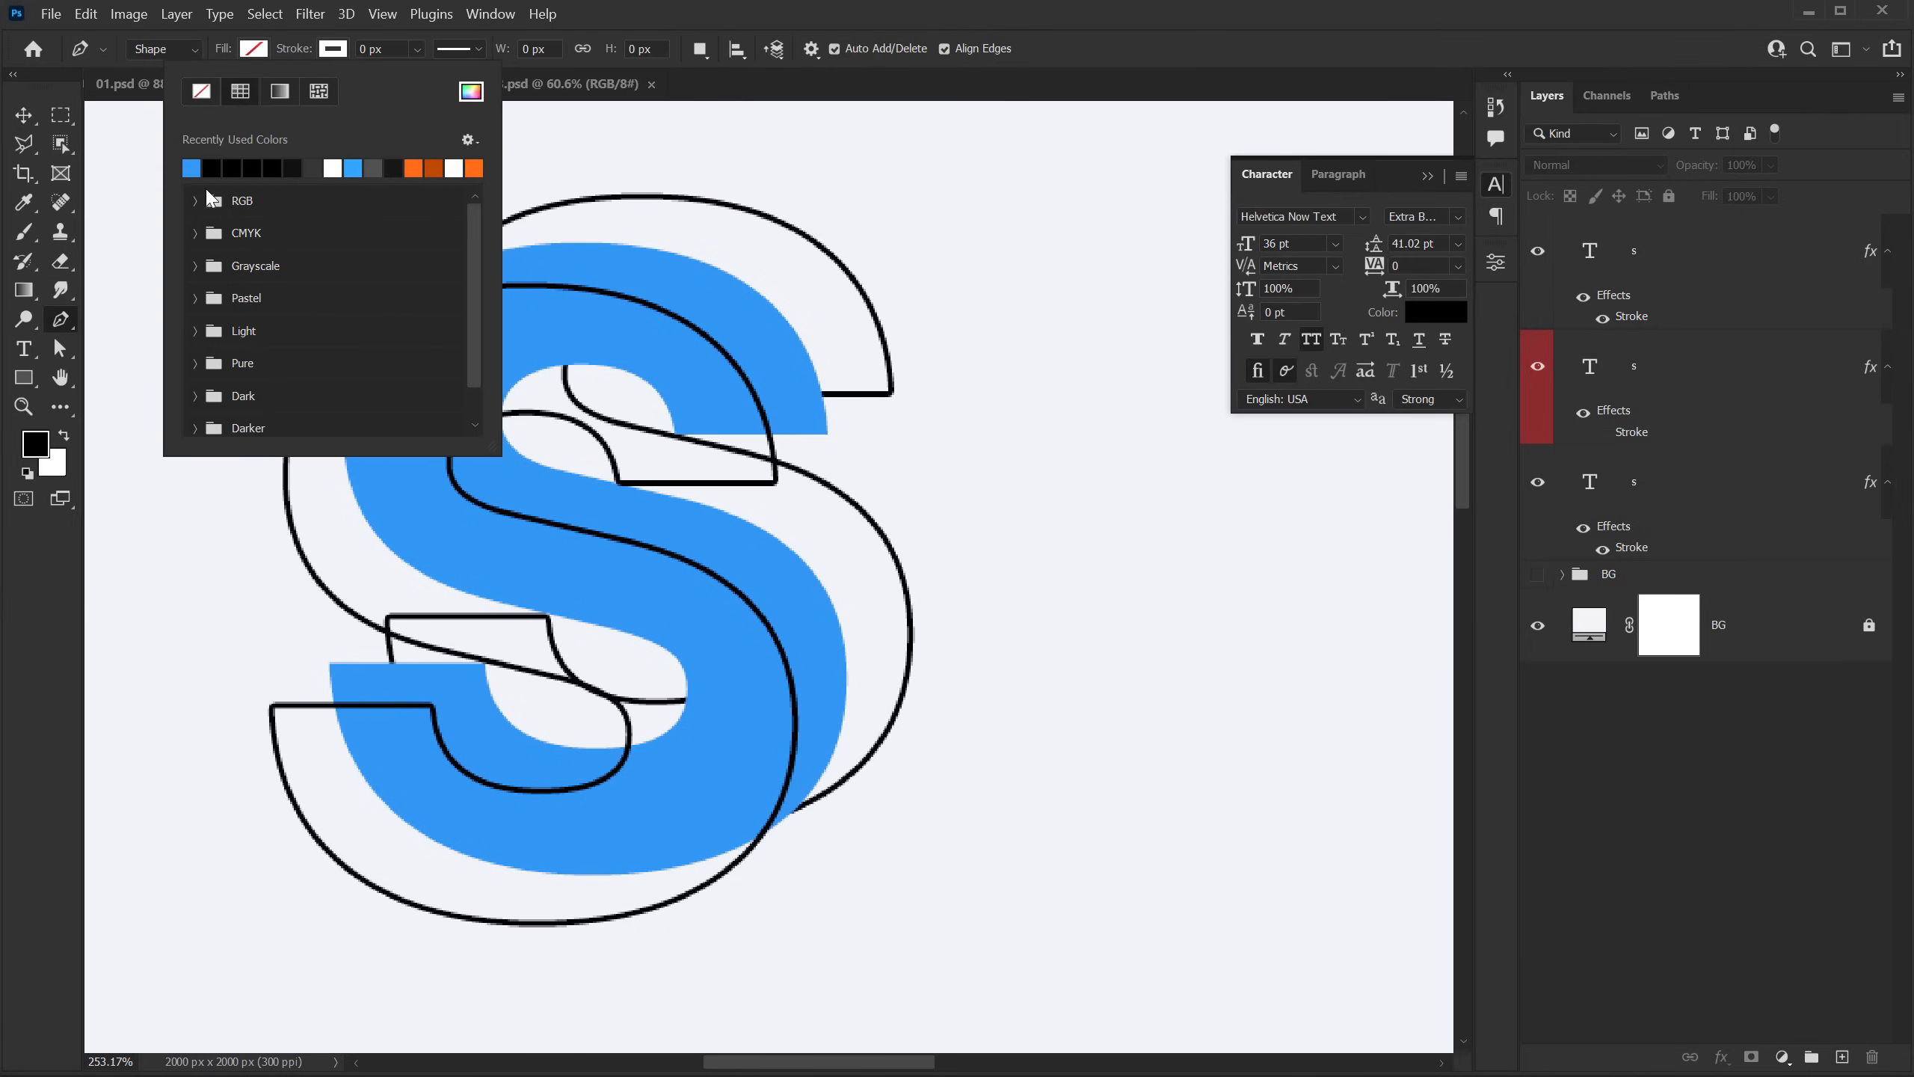
left_click(220, 169)
left_click(392, 47)
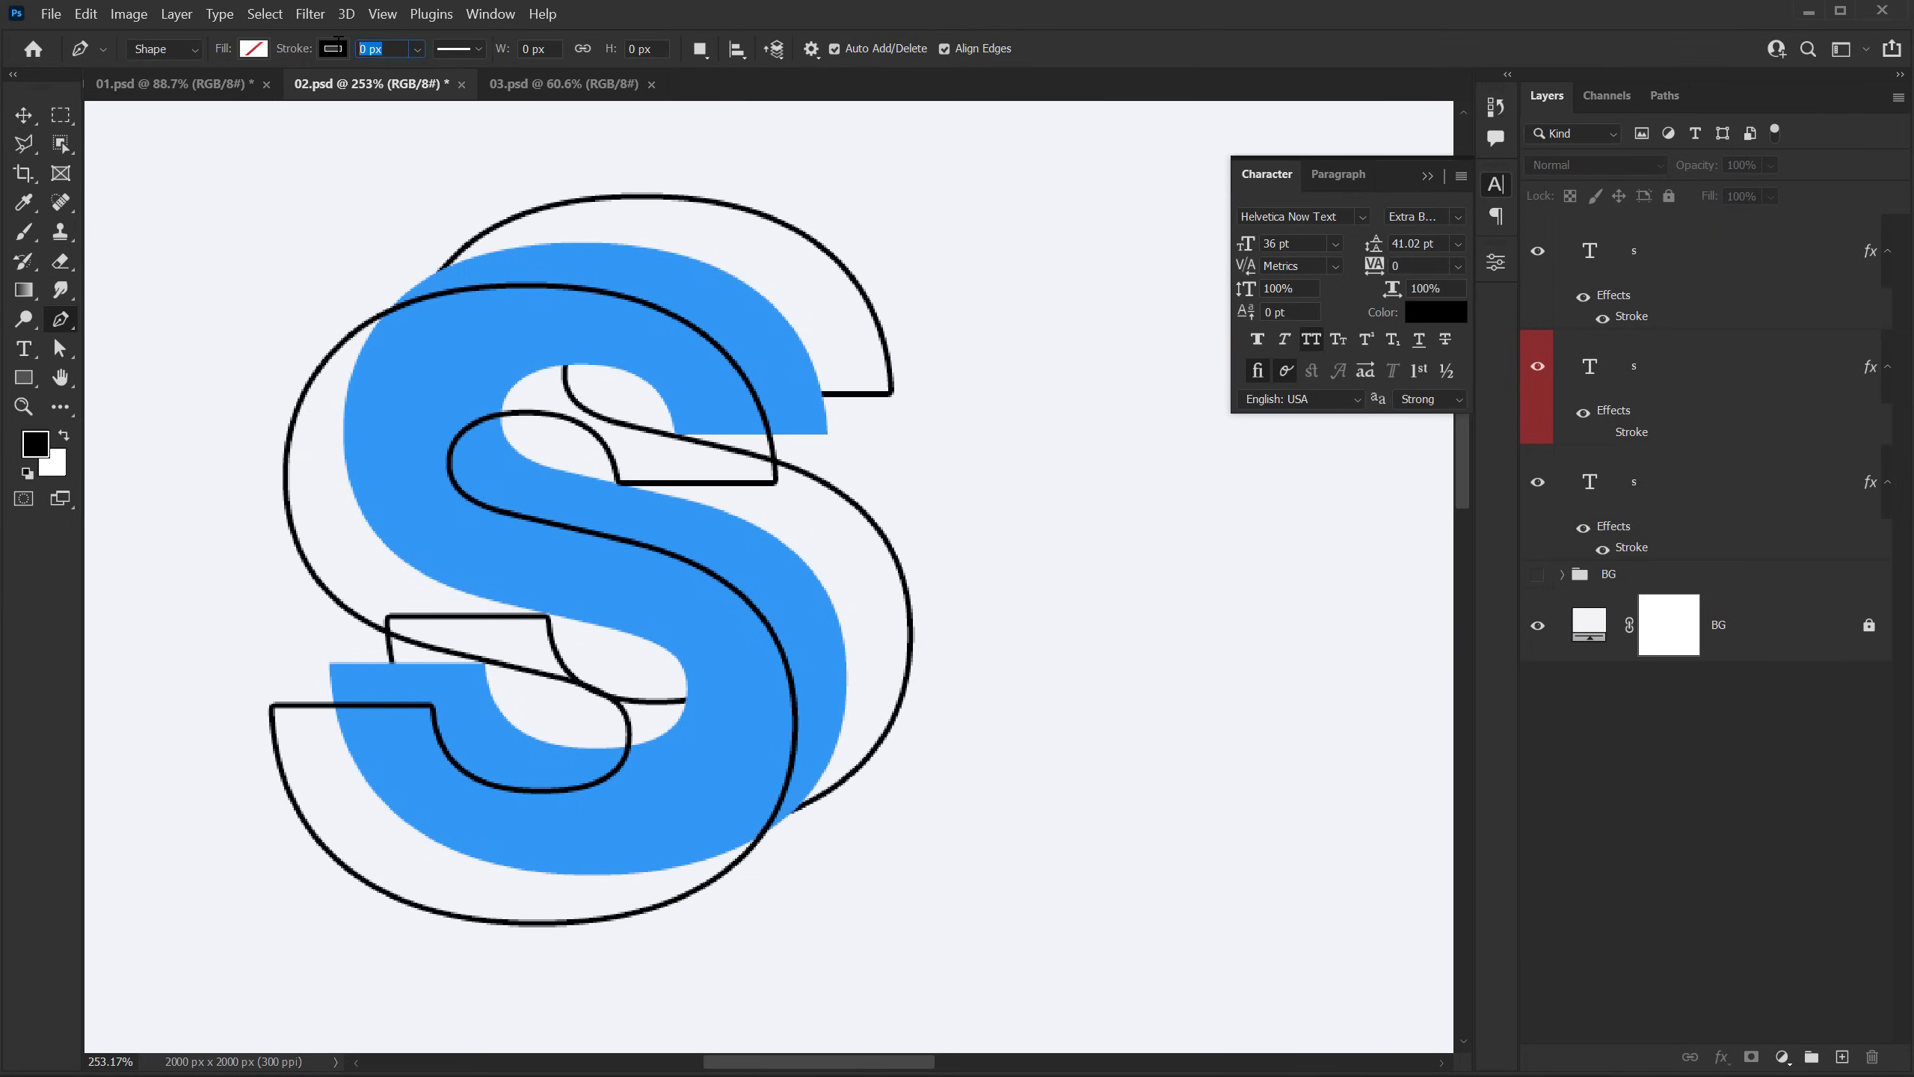
type("3")
key("Return")
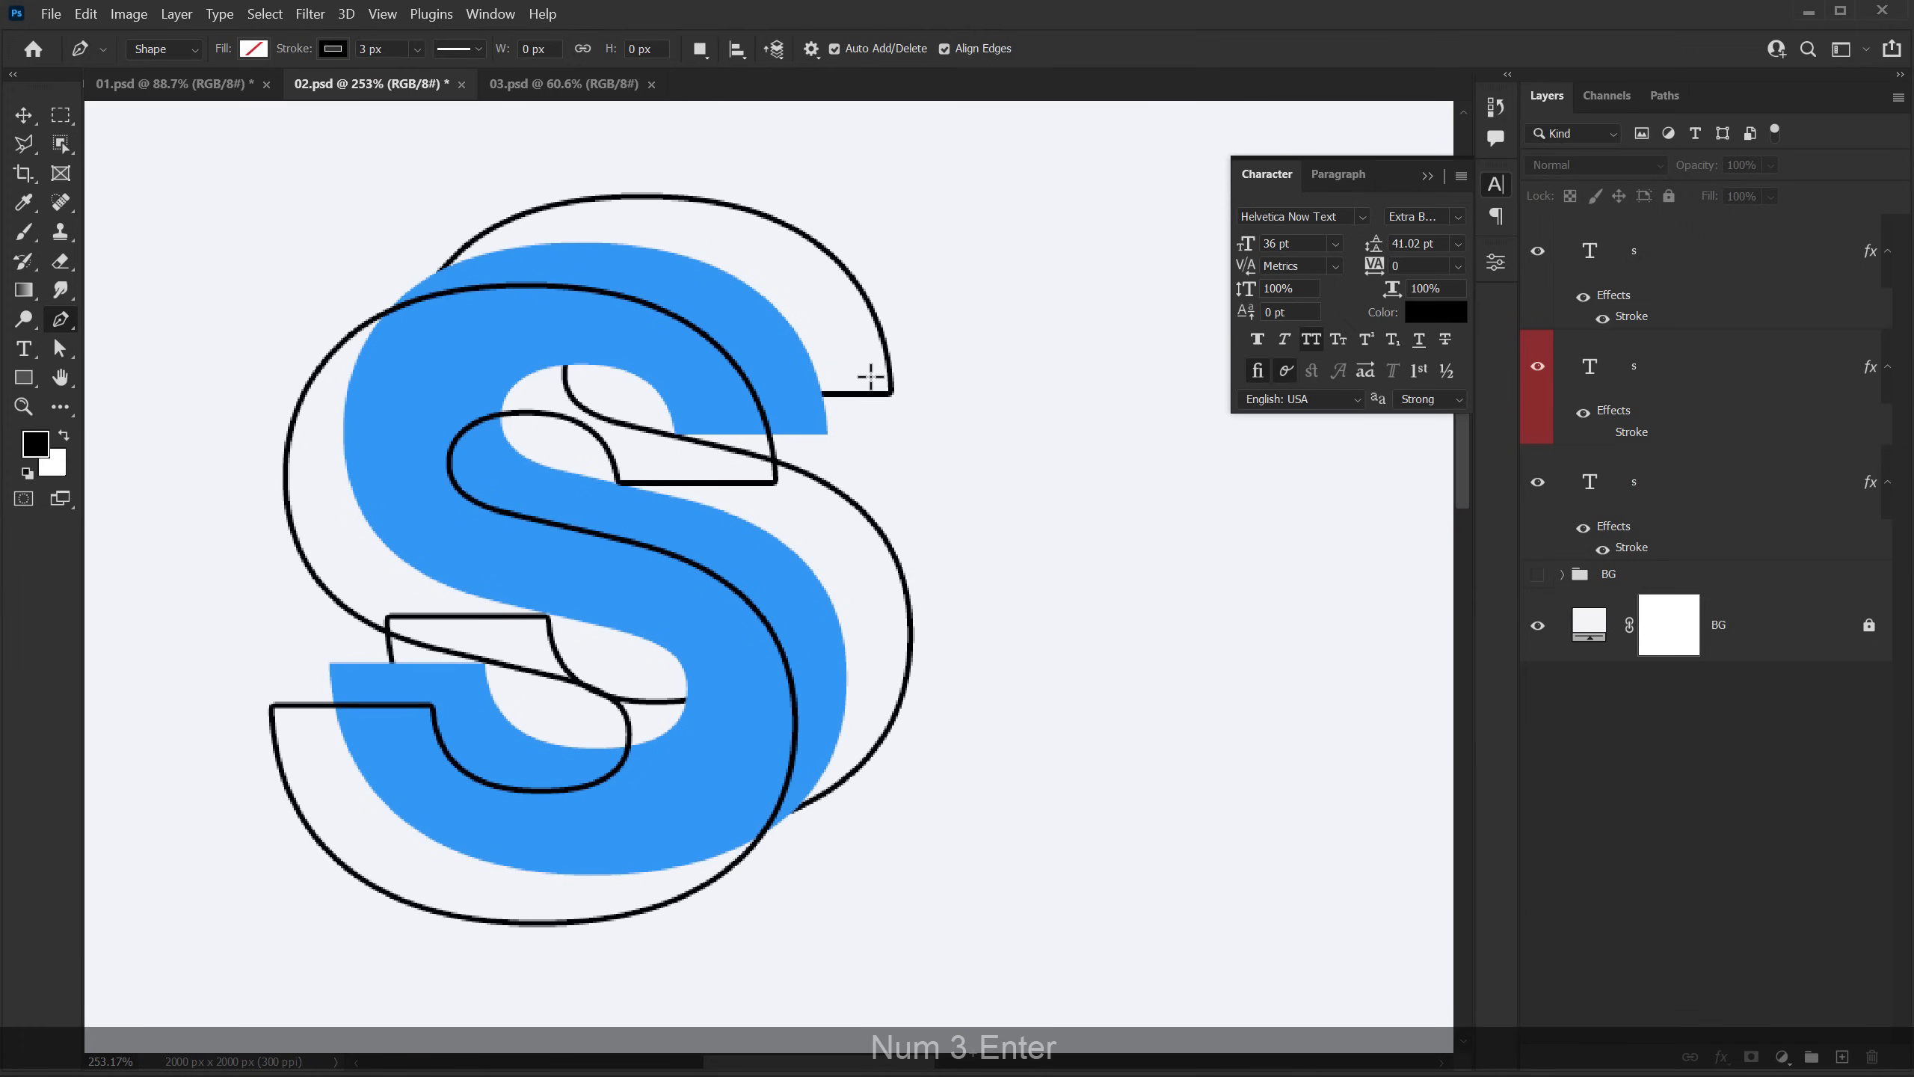
Step: Draw a diagonal line about 62 × 48 px joining the two outlines' outer corners at the S's upper terminal
scroll(870, 376, "up", 1)
key("Caps_Lock")
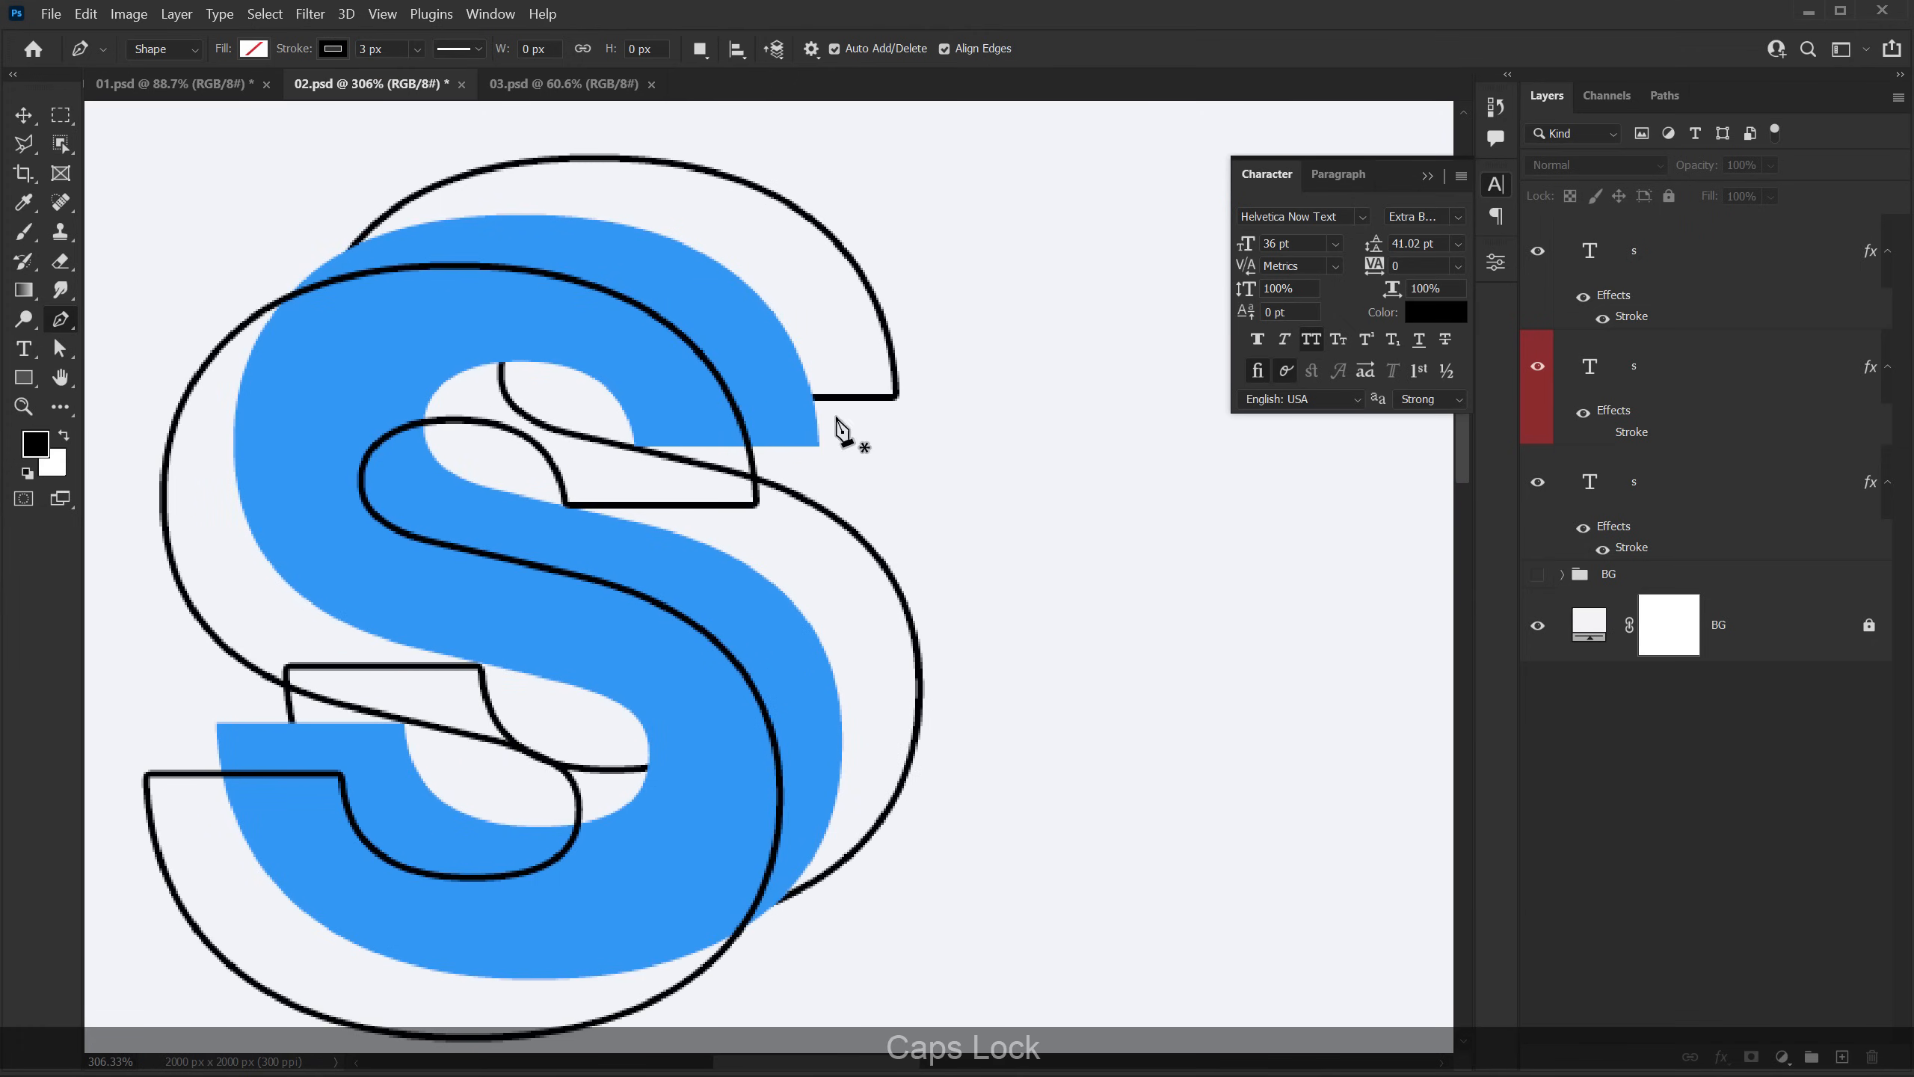
left_click(753, 504)
left_click(895, 394)
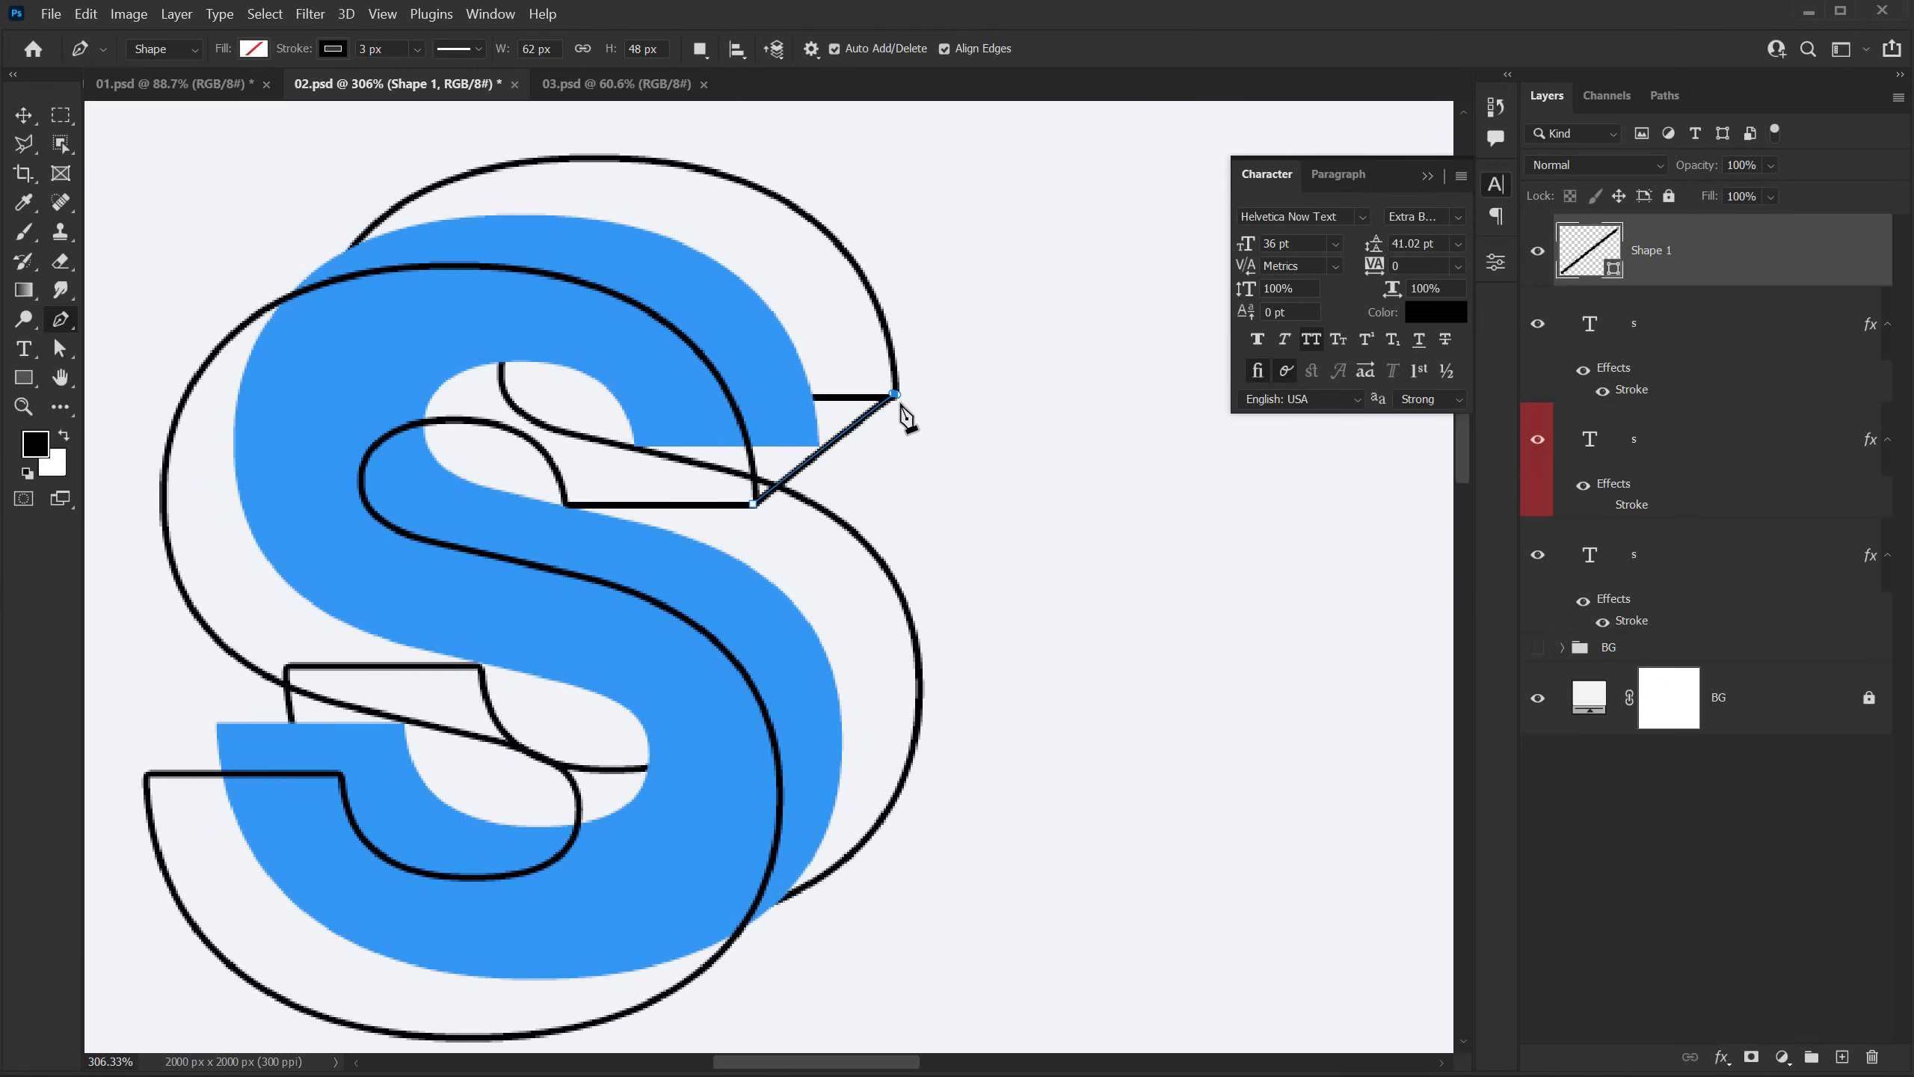
key("Return")
Step: Draw two diagonal lines, about 60 × 48 px and 61 × 46 px, joining the outlines' inner and outer corners at the S's lower terminal
left_click_drag(576, 593, 717, 444)
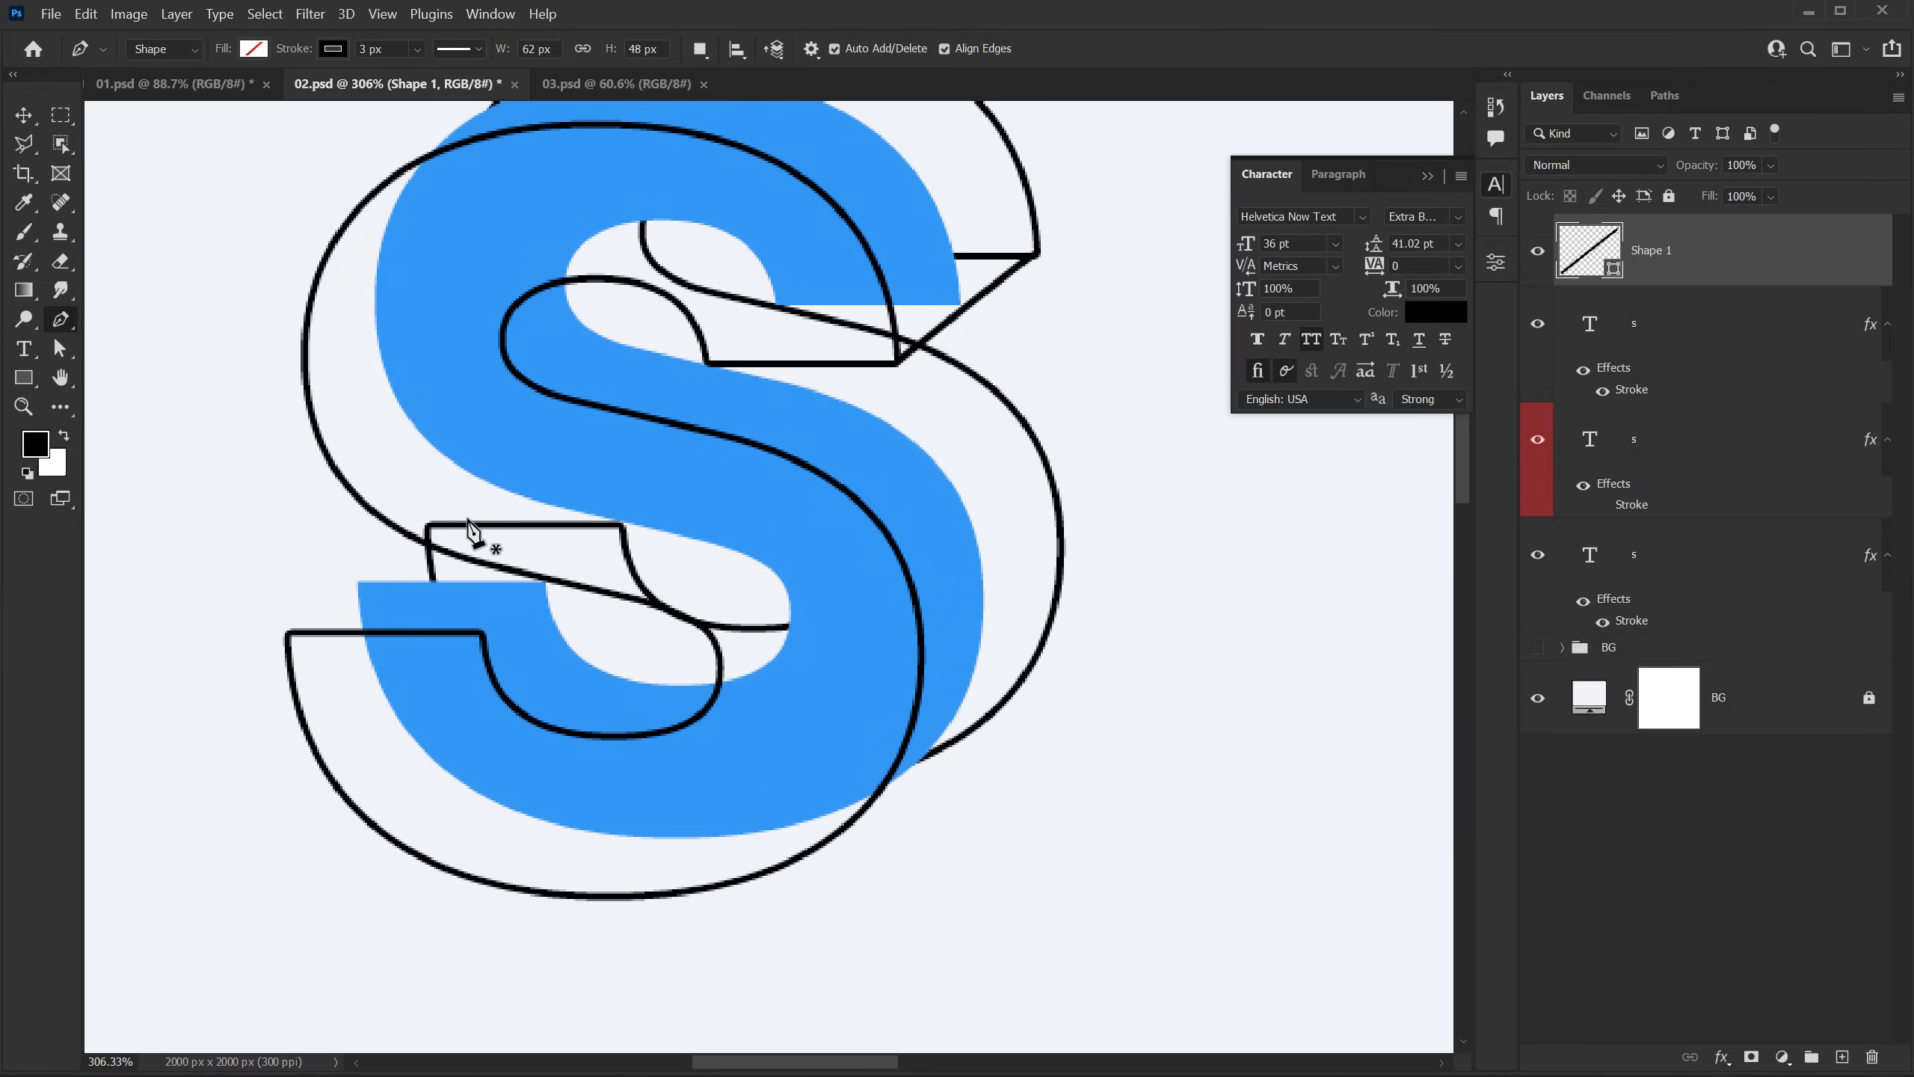
scroll(531, 525, "up", 2)
left_click(474, 658)
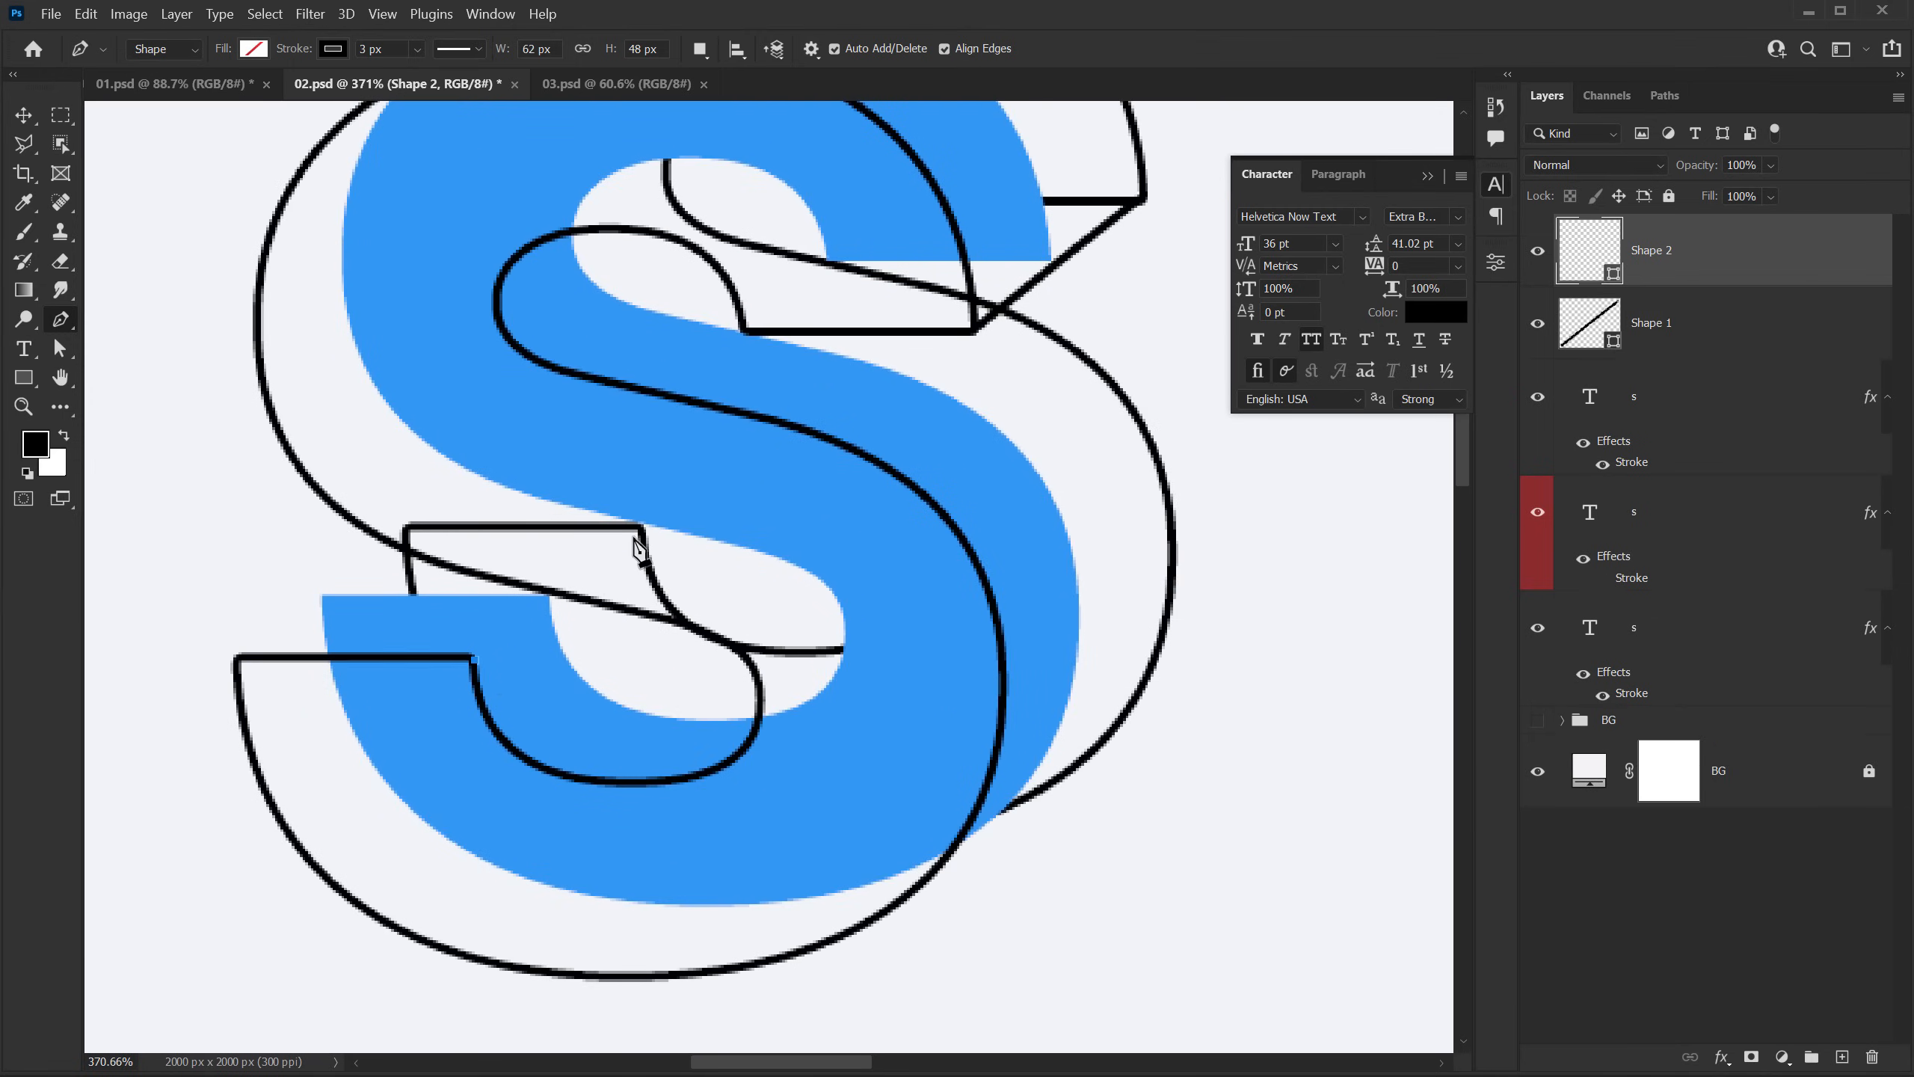
left_click(640, 528)
key("Return")
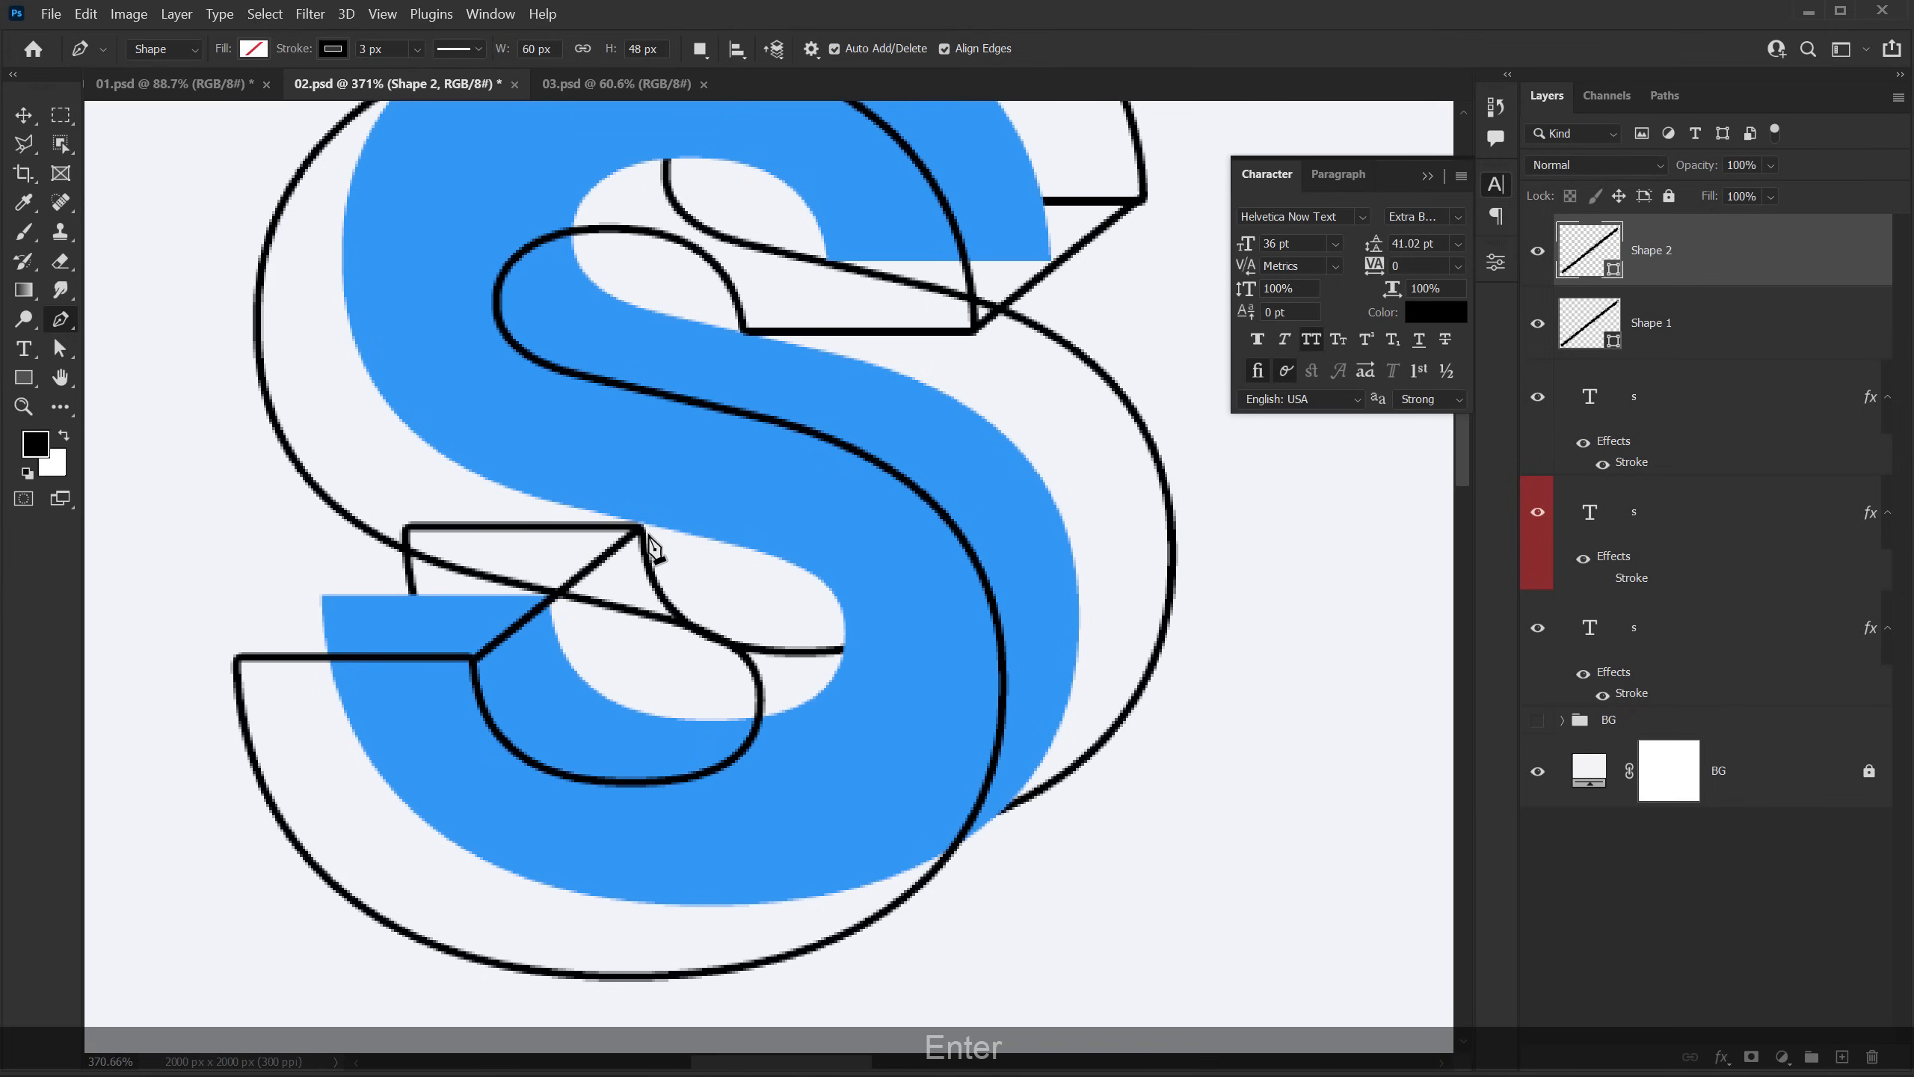
left_click(241, 657)
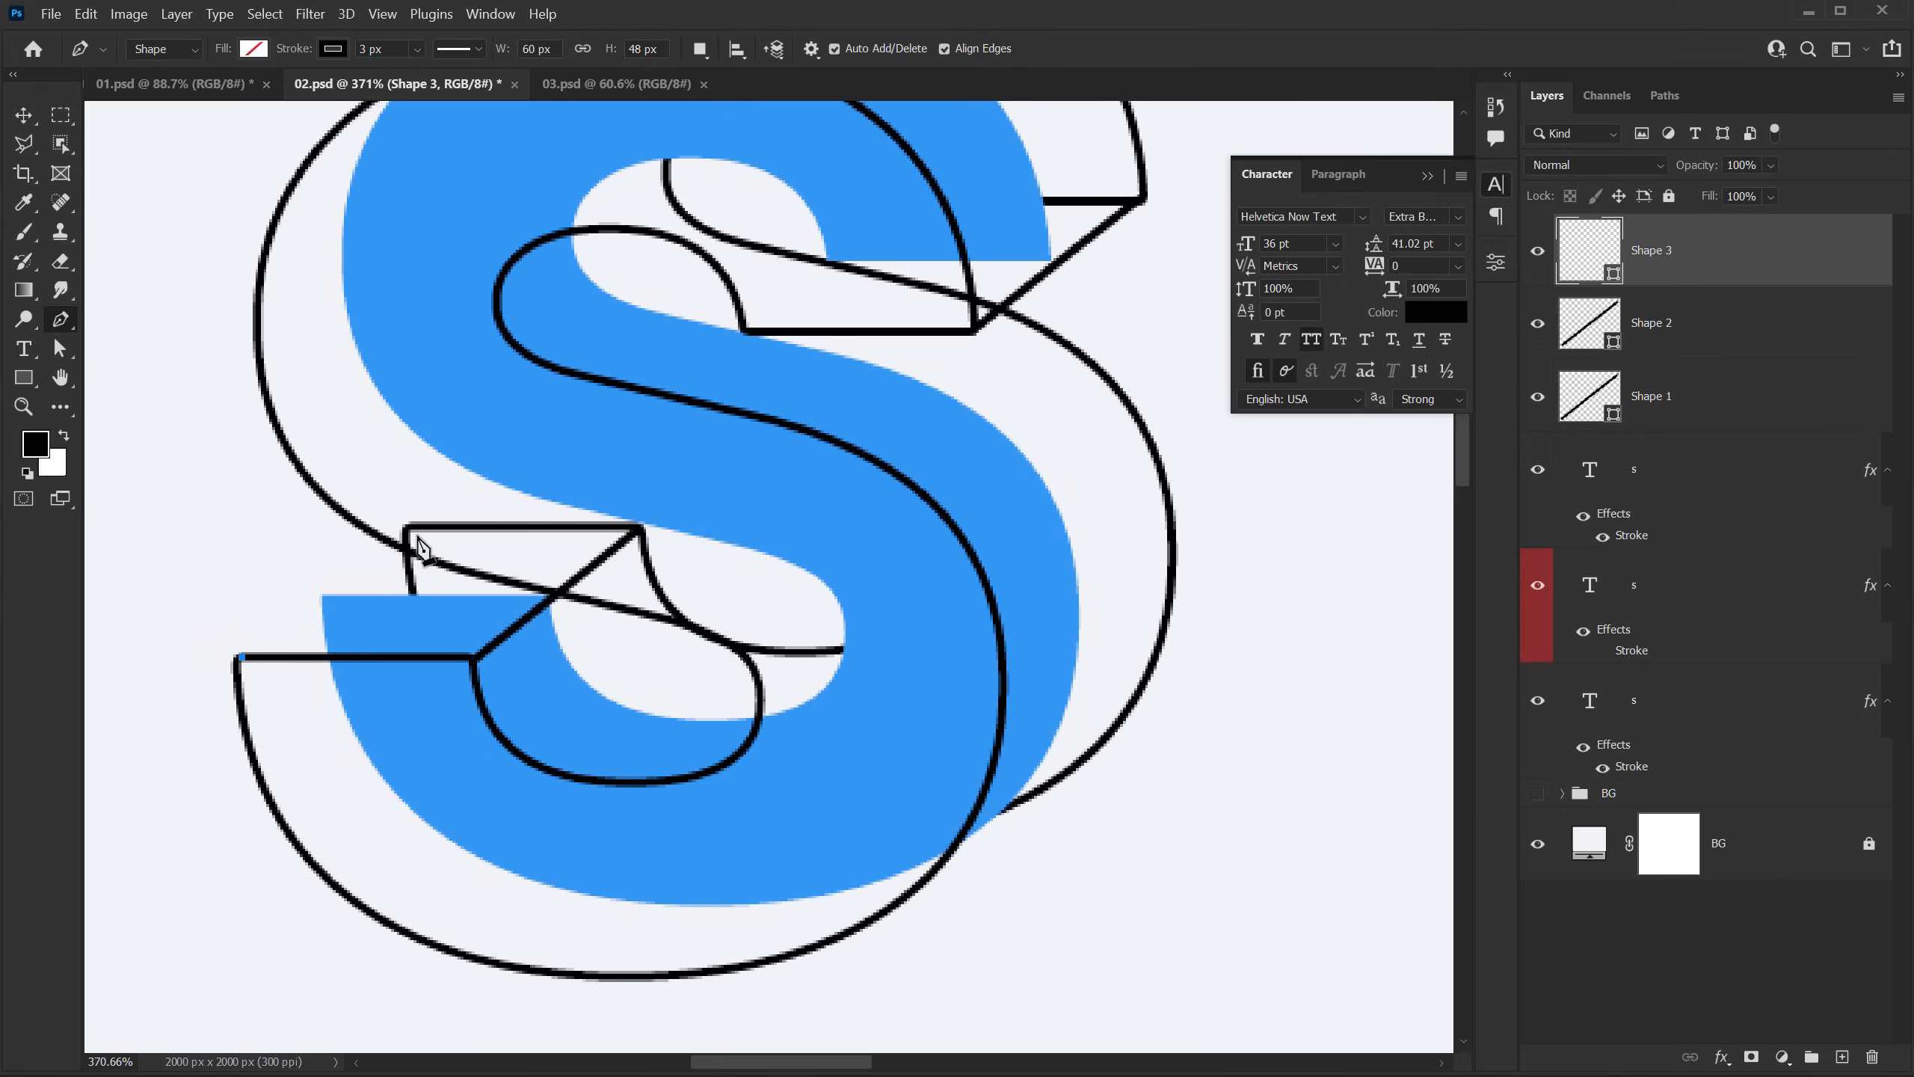
left_click(411, 530)
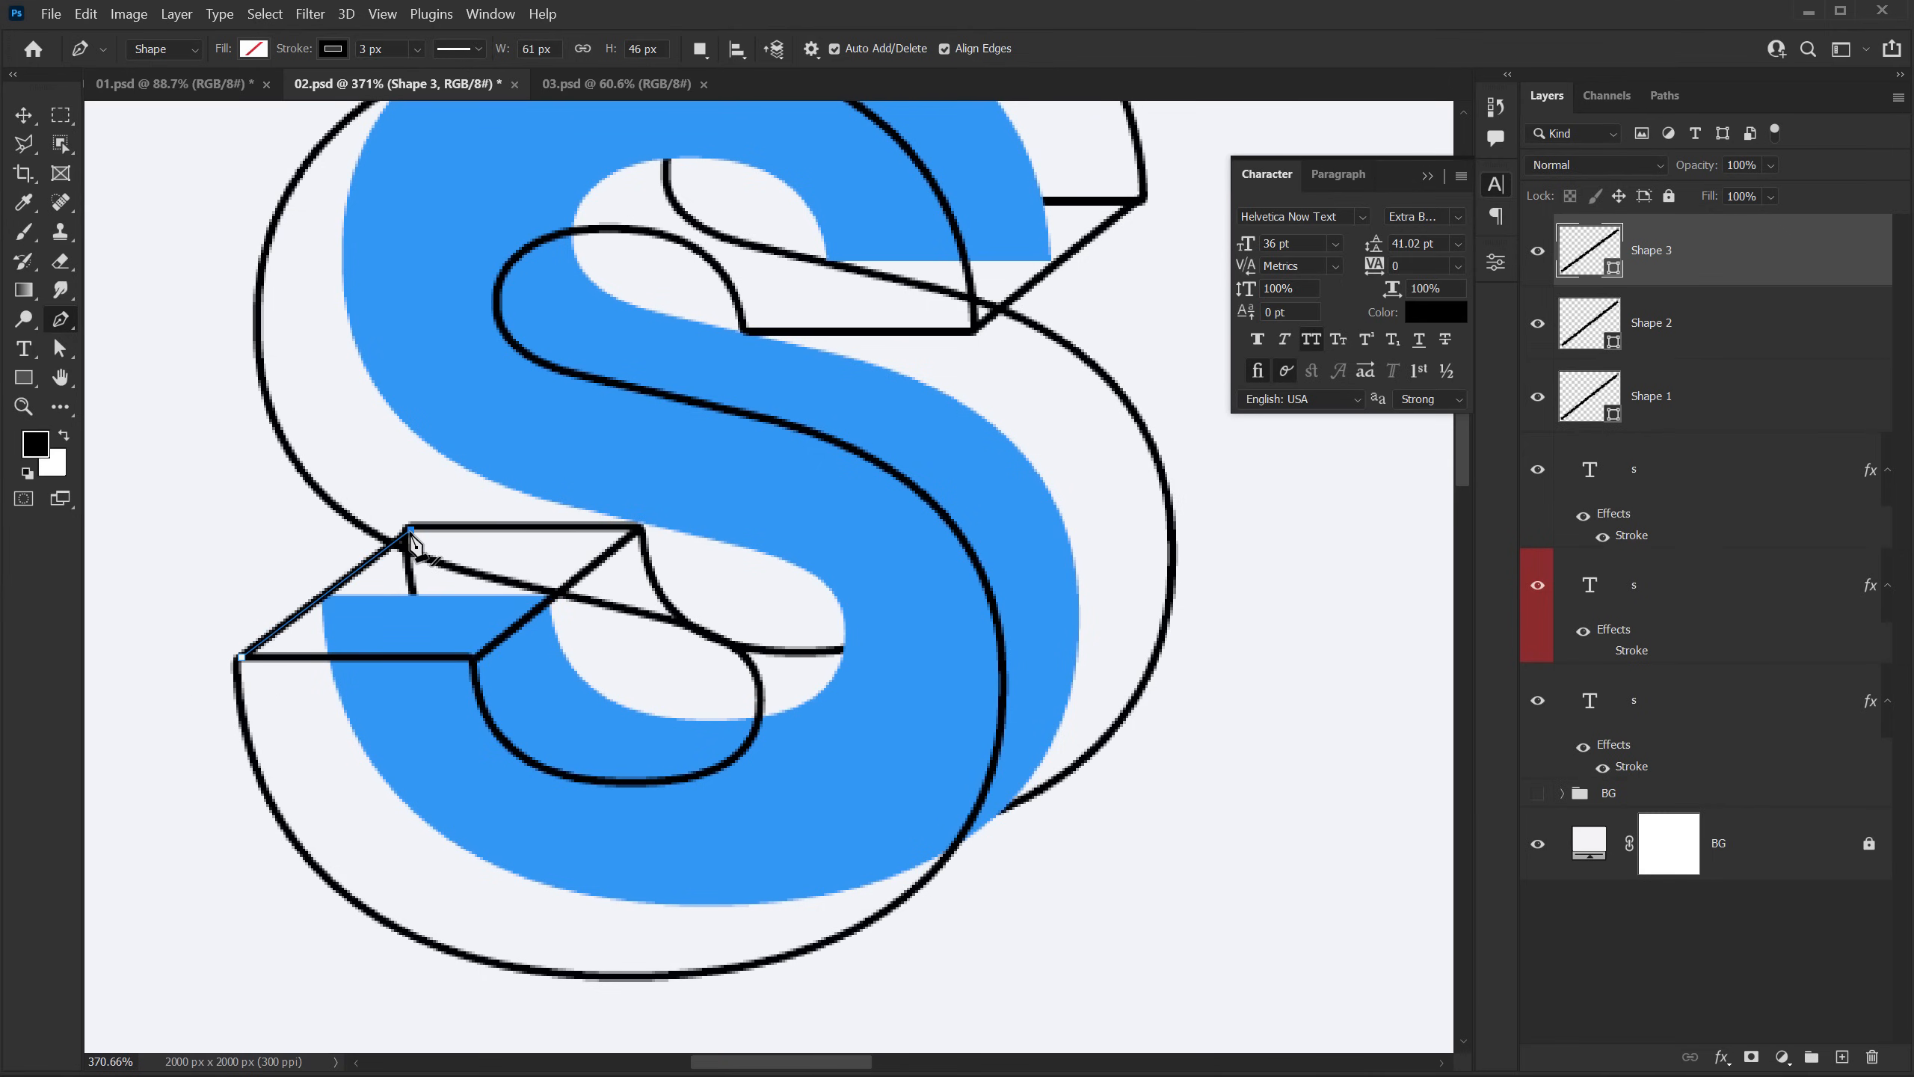
key("Return")
Step: Collapse the effects lists of the three S text layers and duplicate those layers
scroll(595, 430, "down", 3)
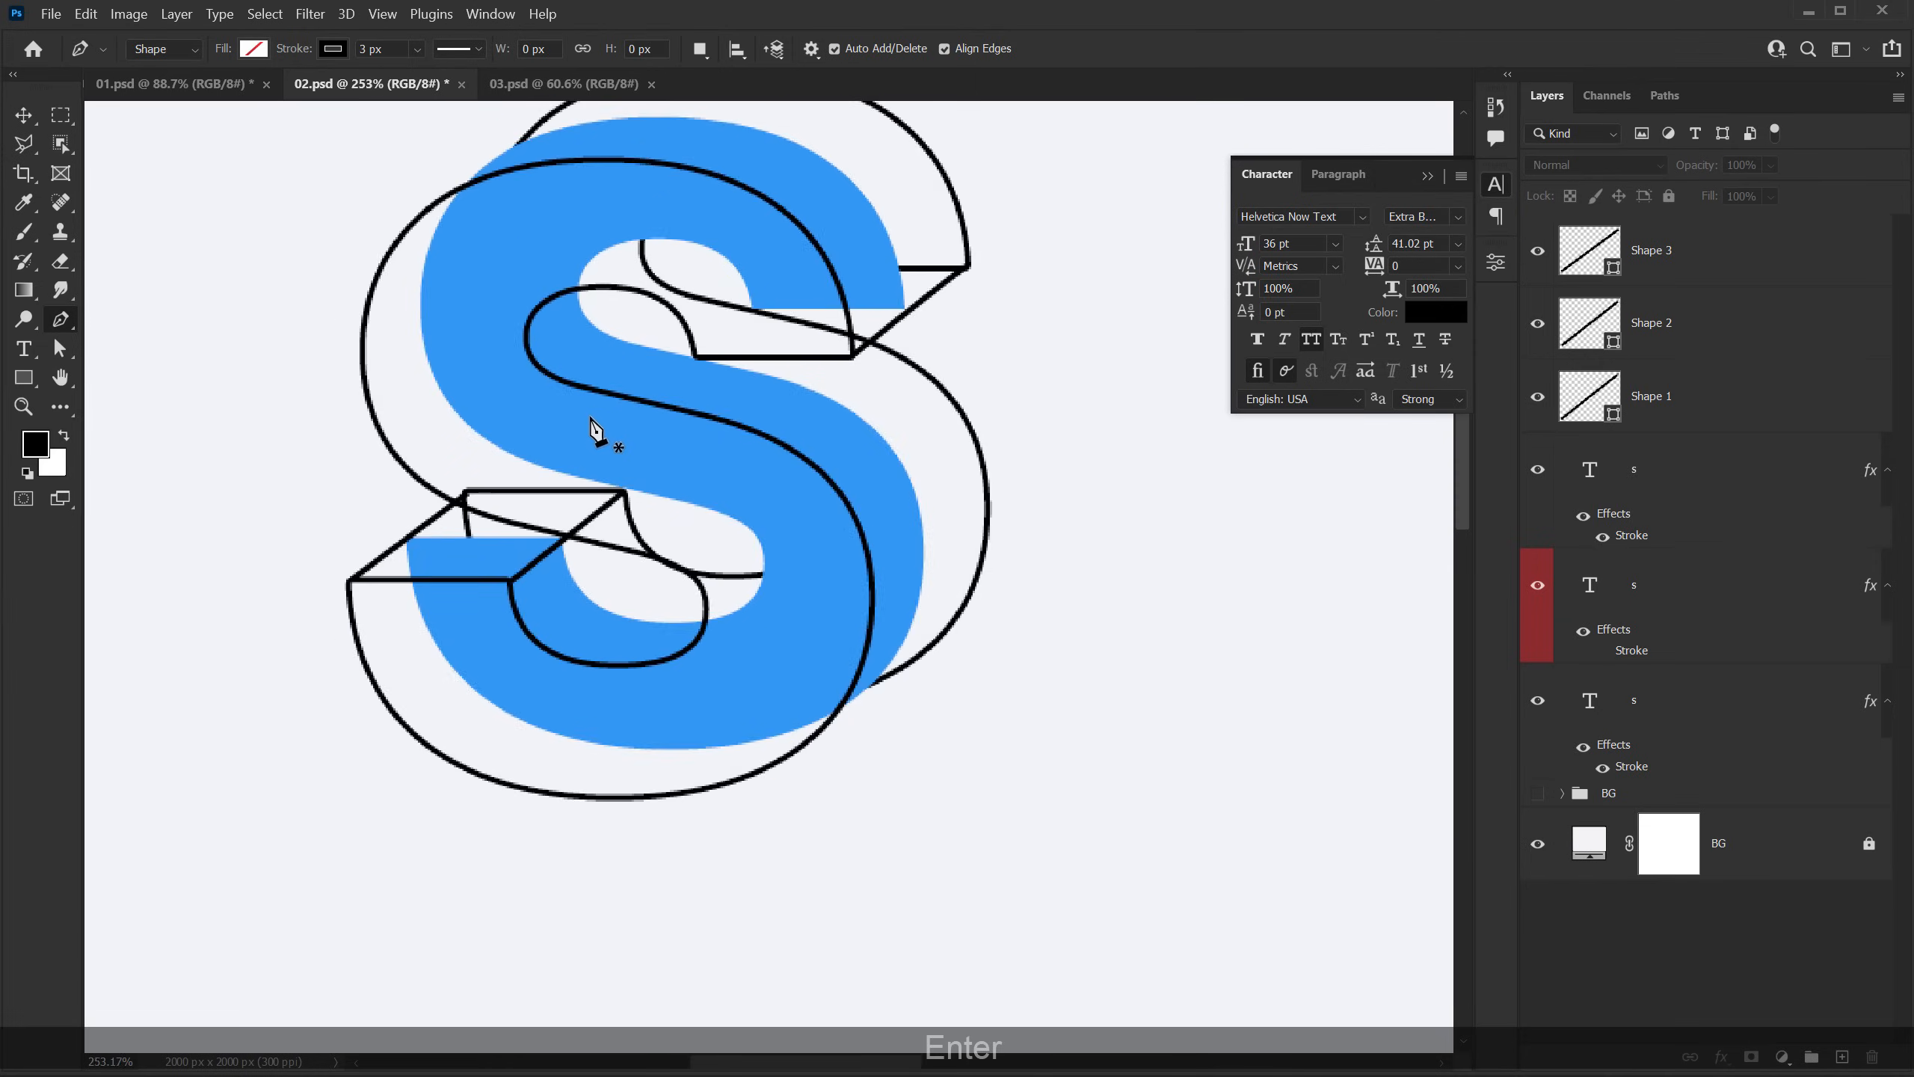
scroll(595, 430, "down", 4)
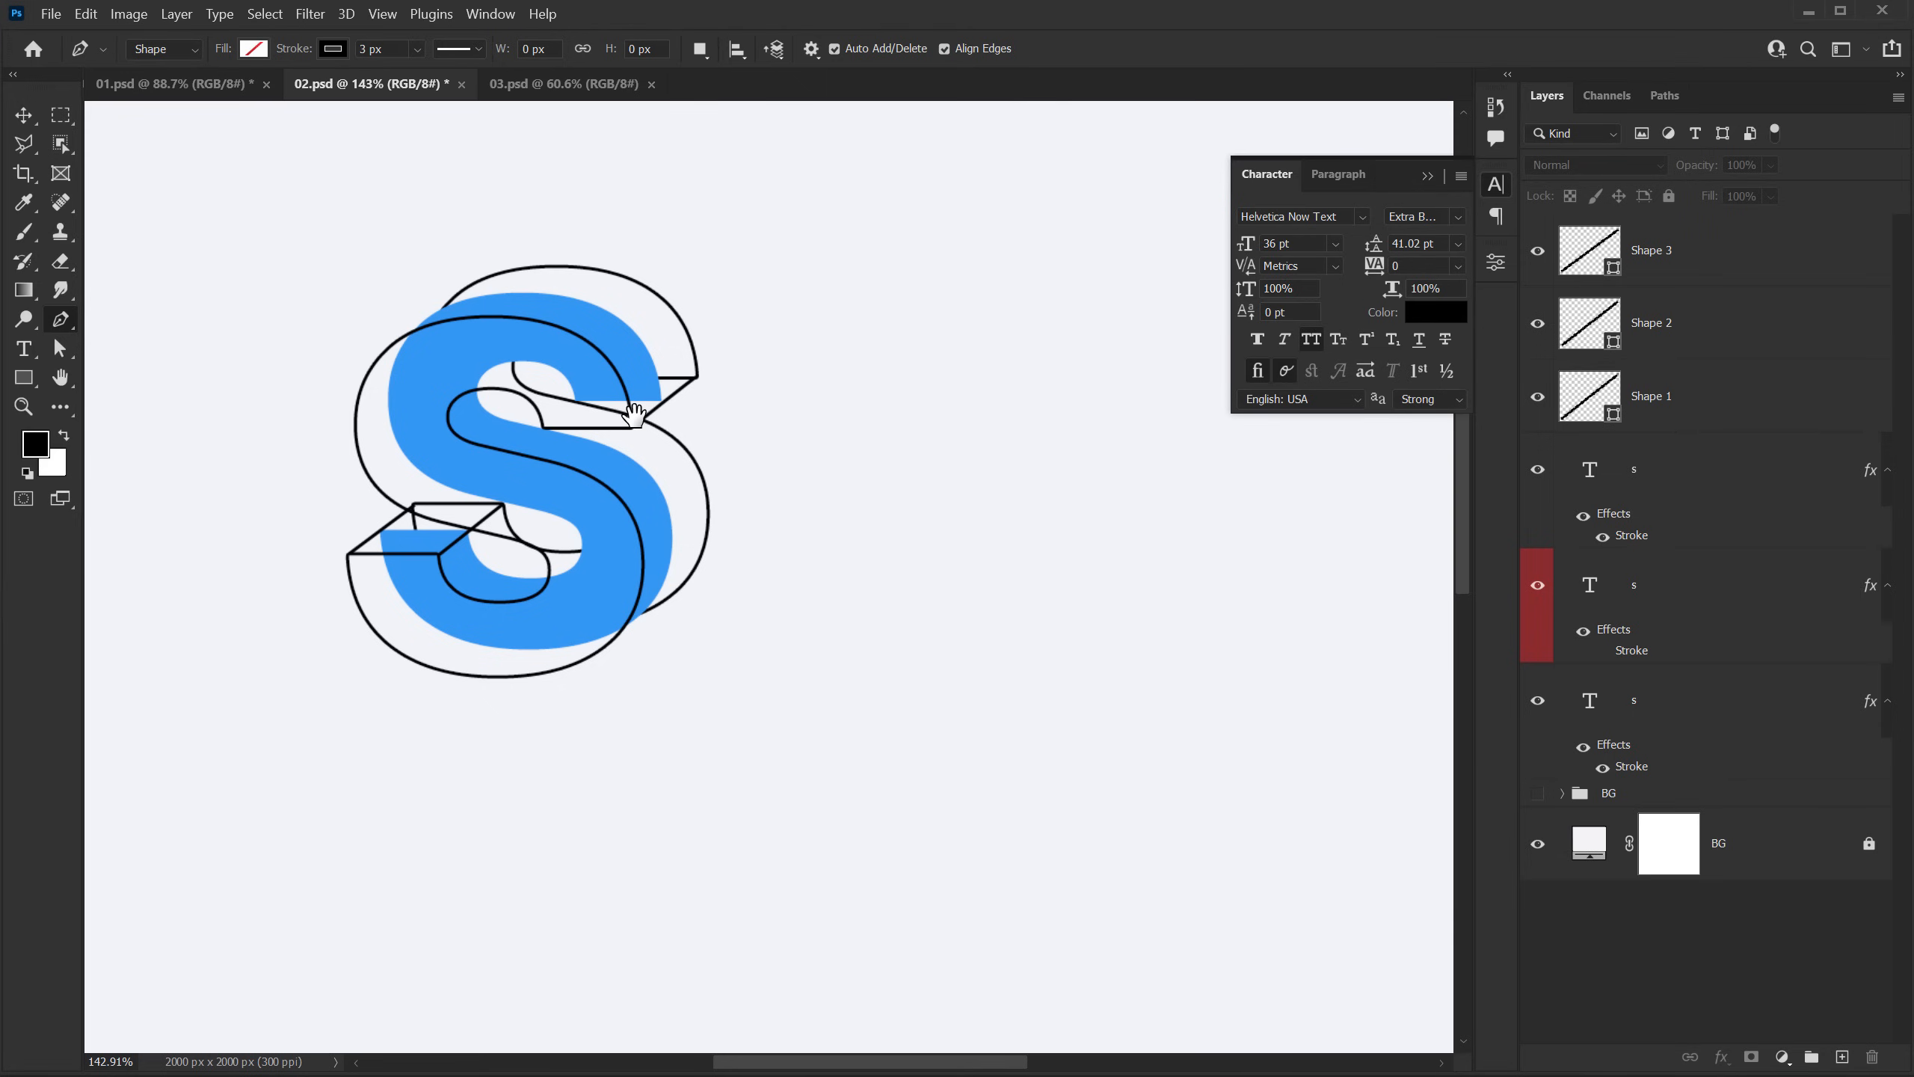
key("v")
left_click_drag(719, 537, 718, 506)
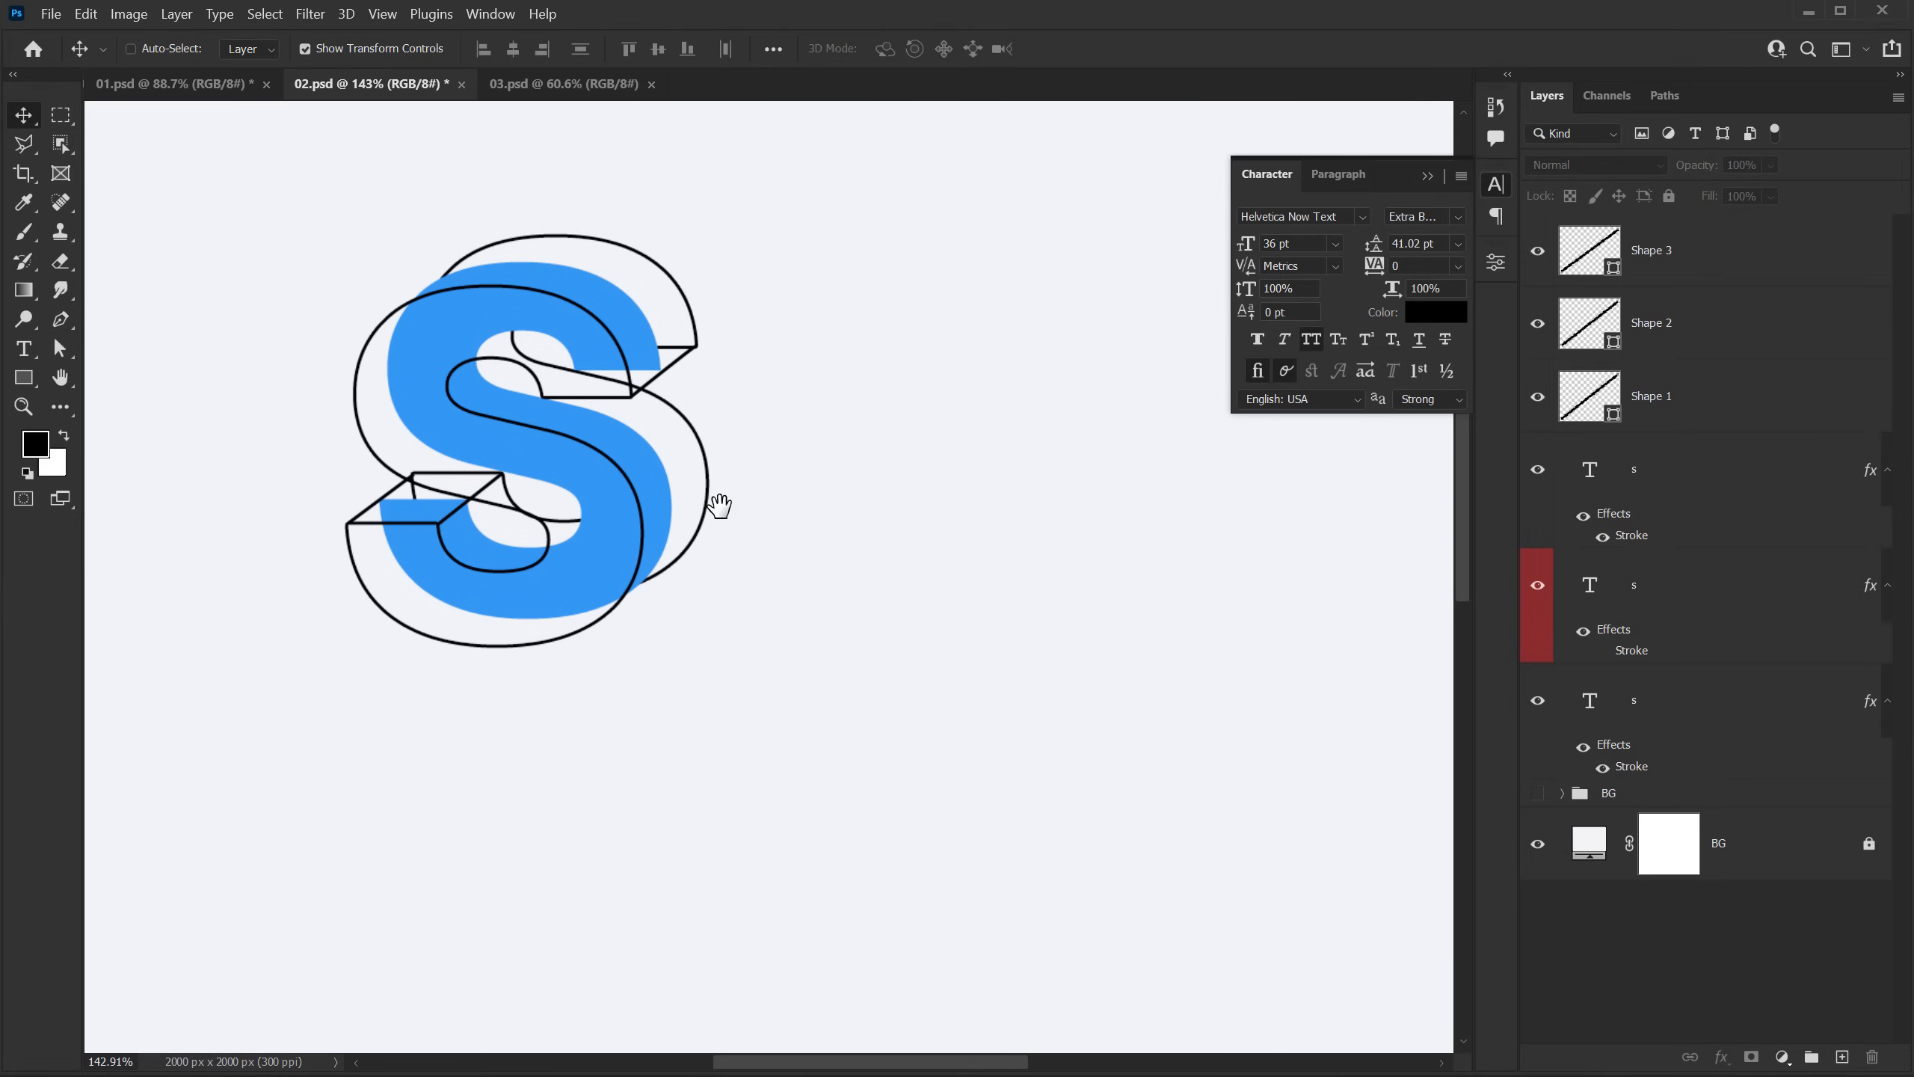
left_click(1428, 176)
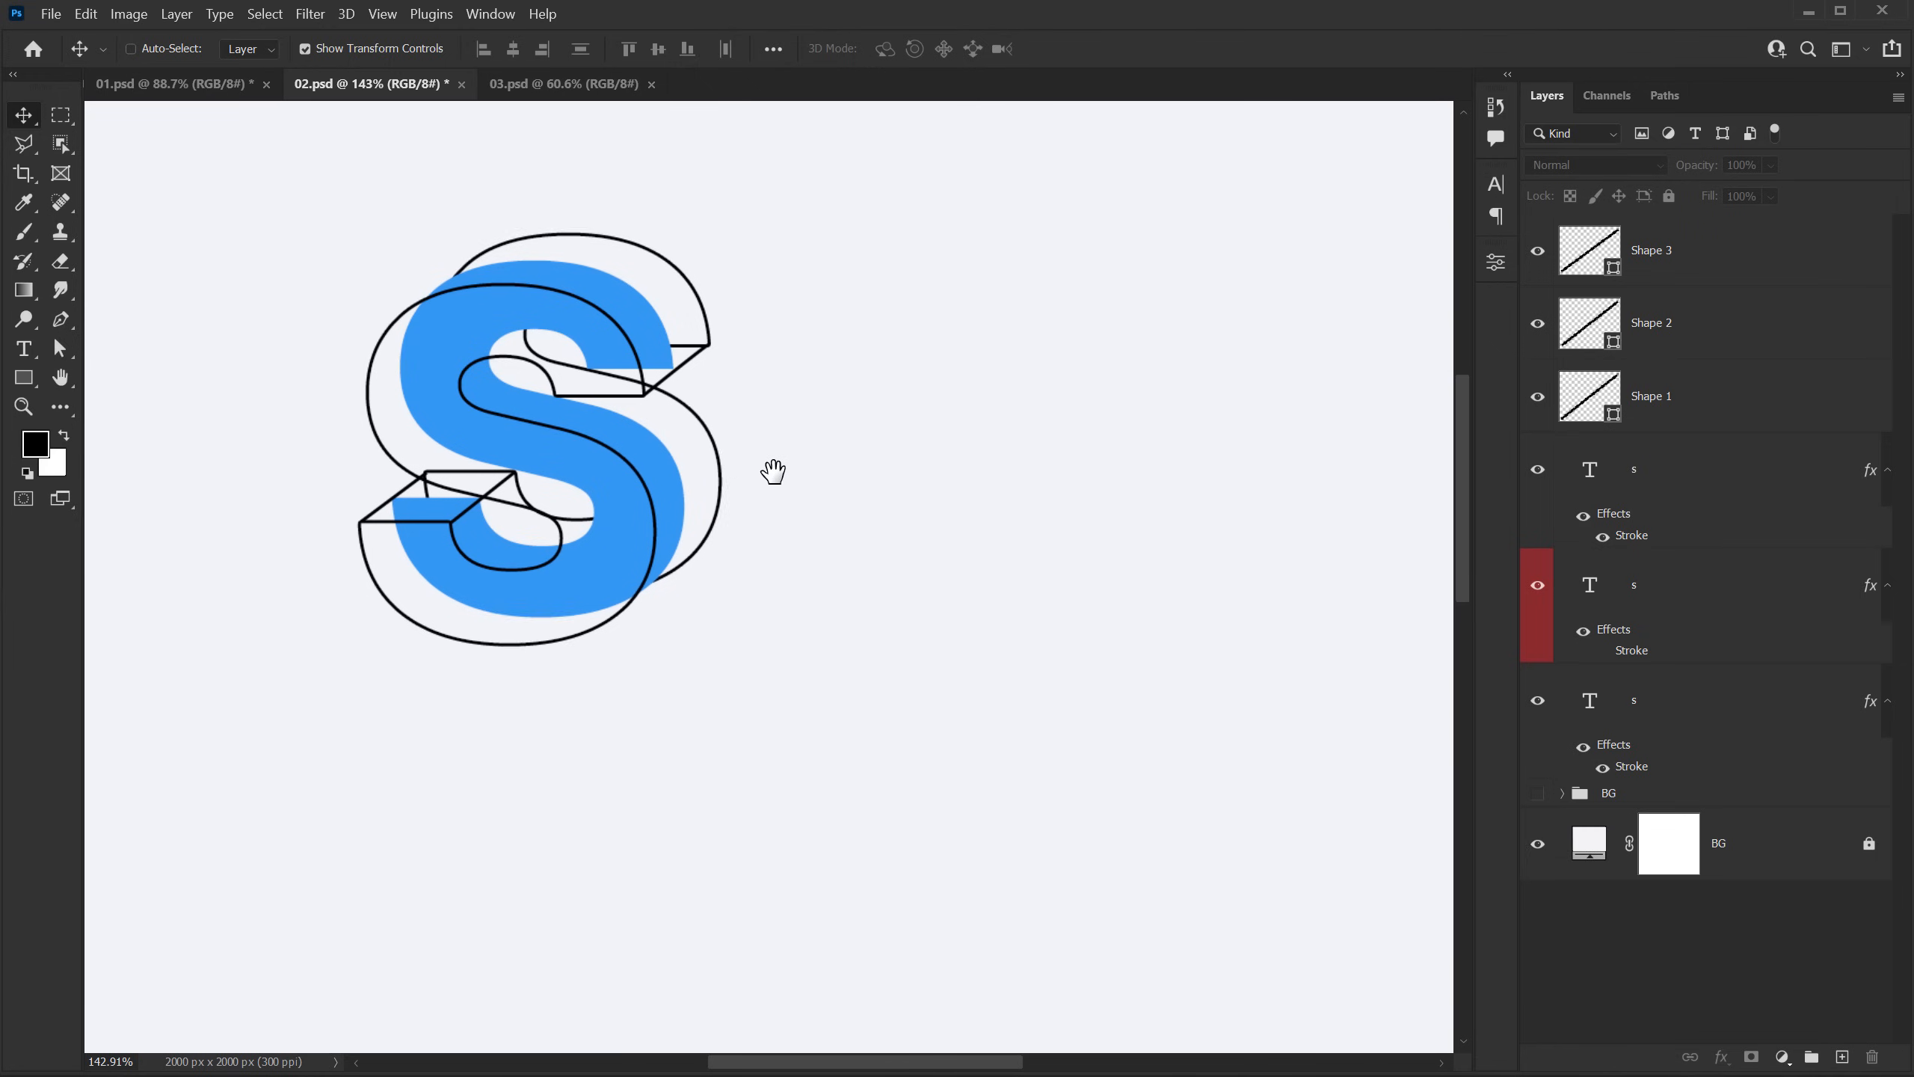
scroll(773, 470, "down", 2)
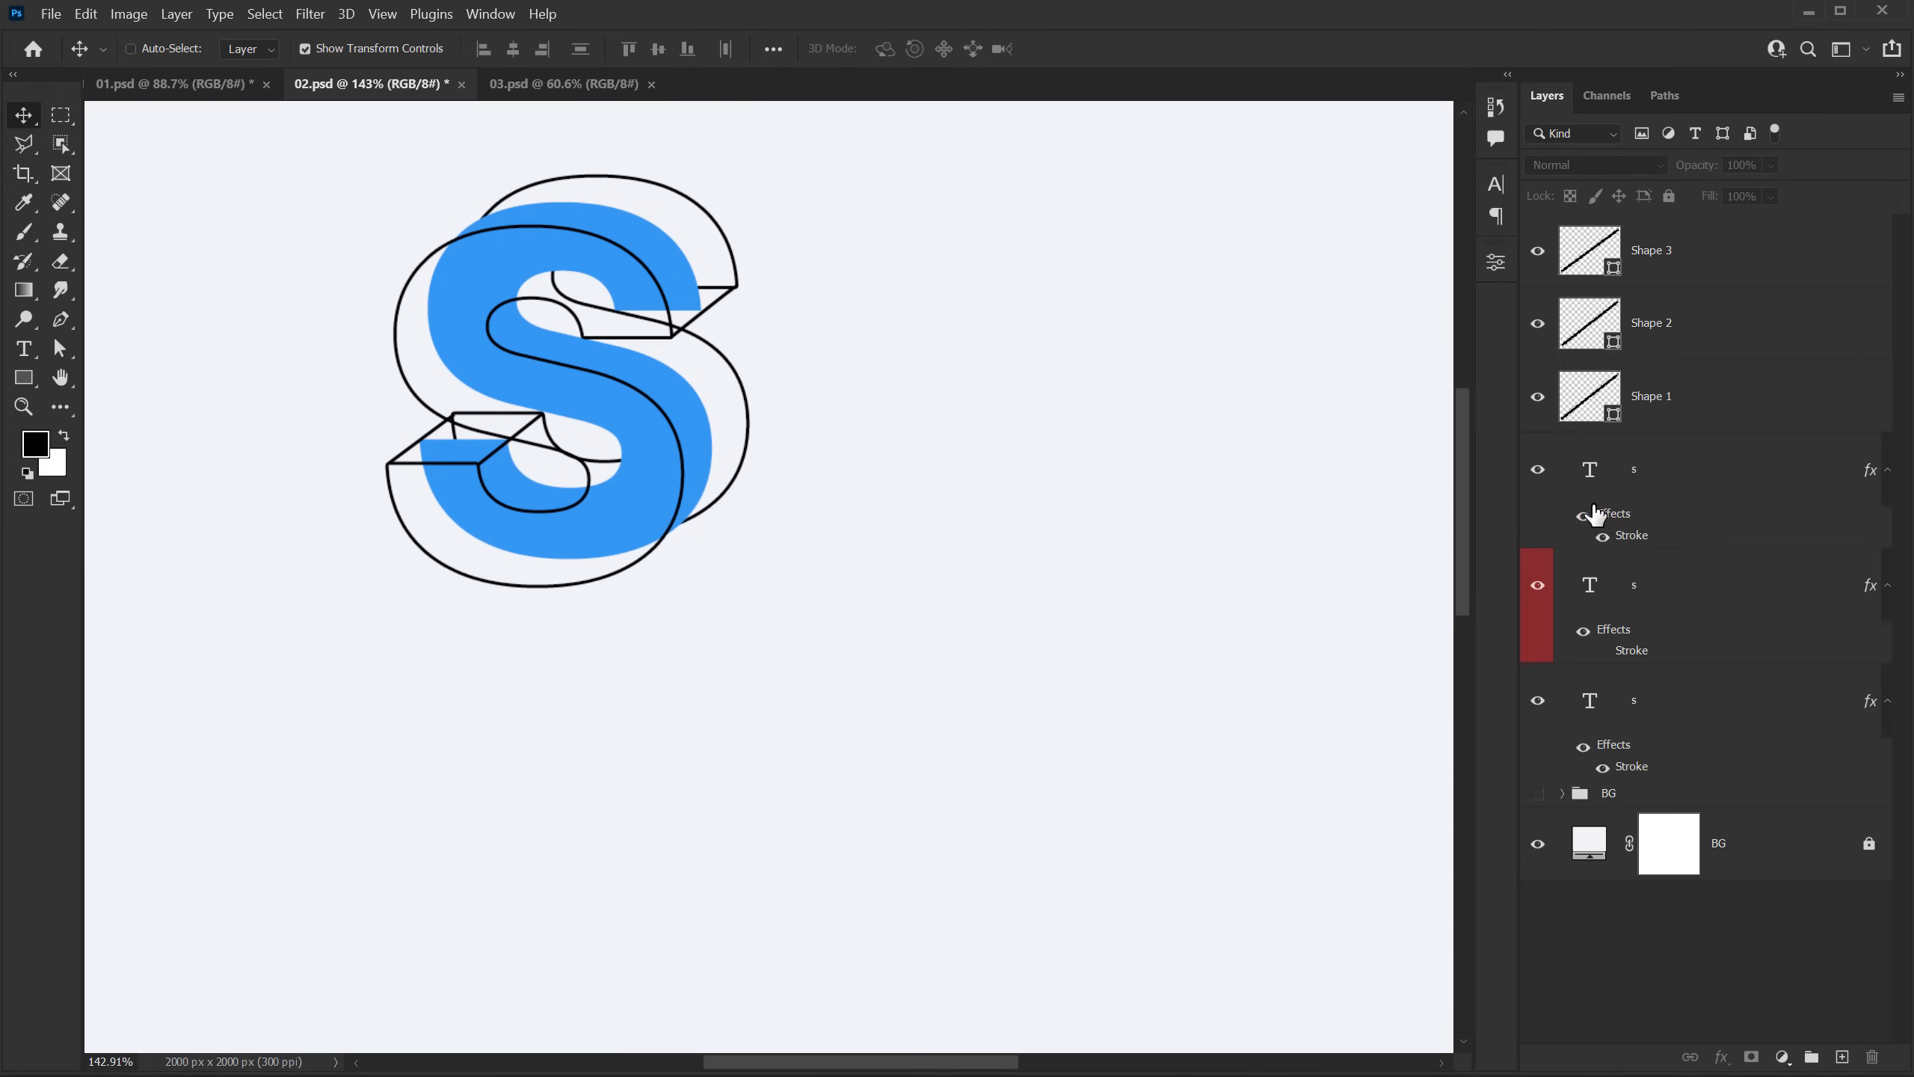
left_click(1630, 530)
left_click(1782, 610, "shift")
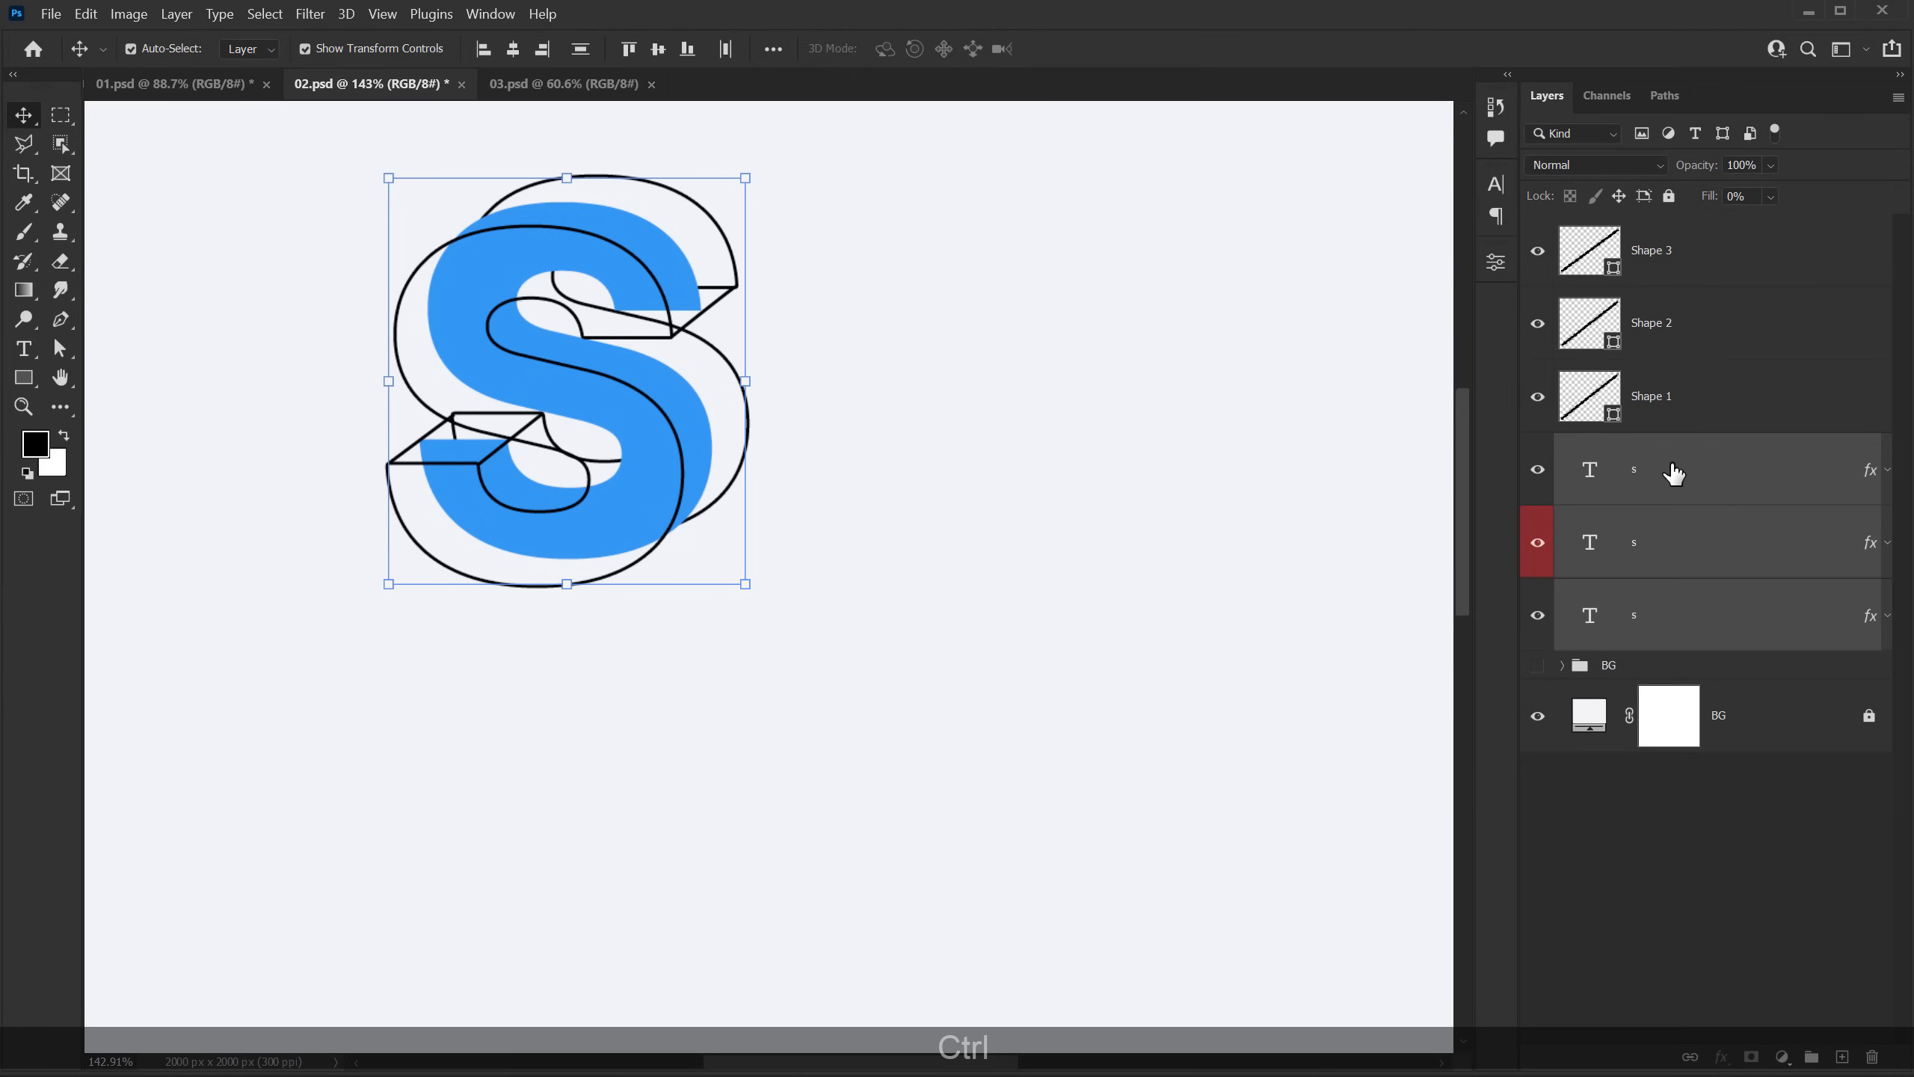
key("ctrl+j")
Step: Move the lower set of three S text layers to the right of and slightly below the first letter
left_click(1635, 691)
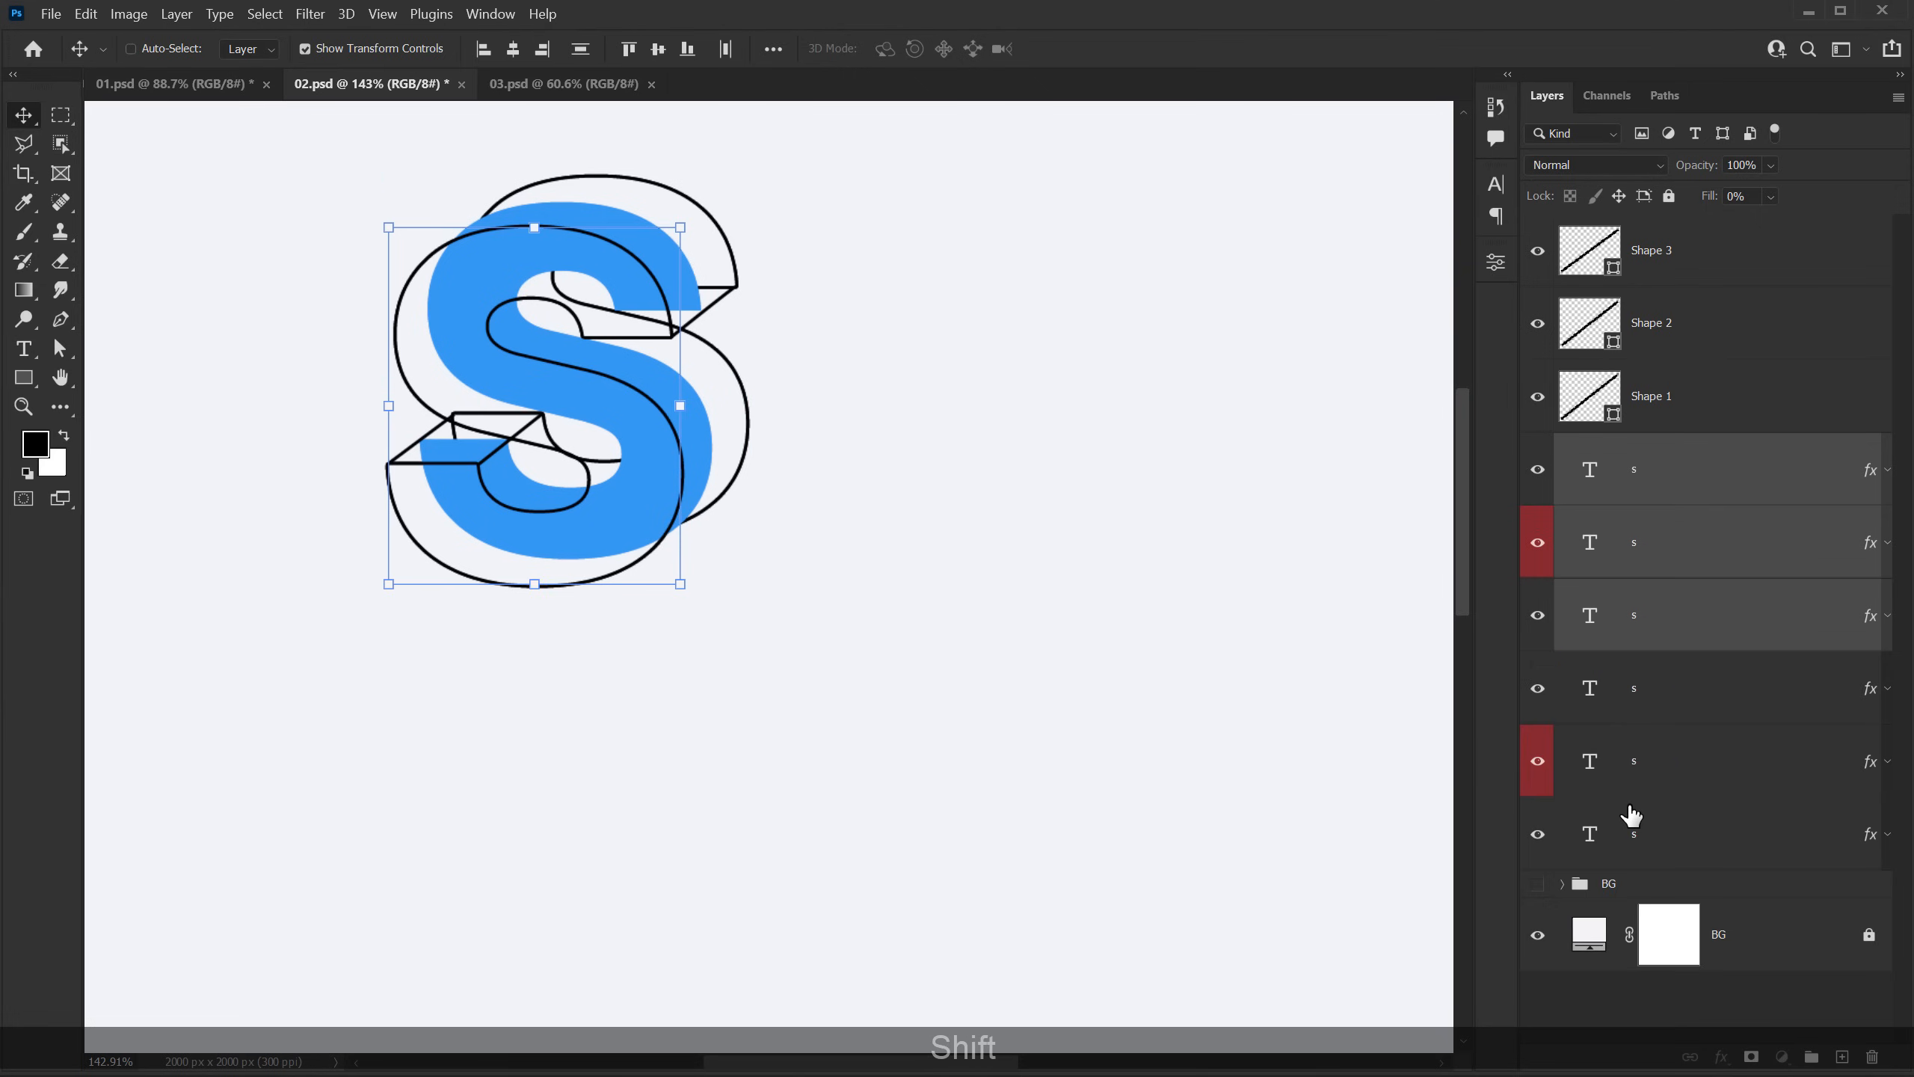
left_click(1628, 820, "shift")
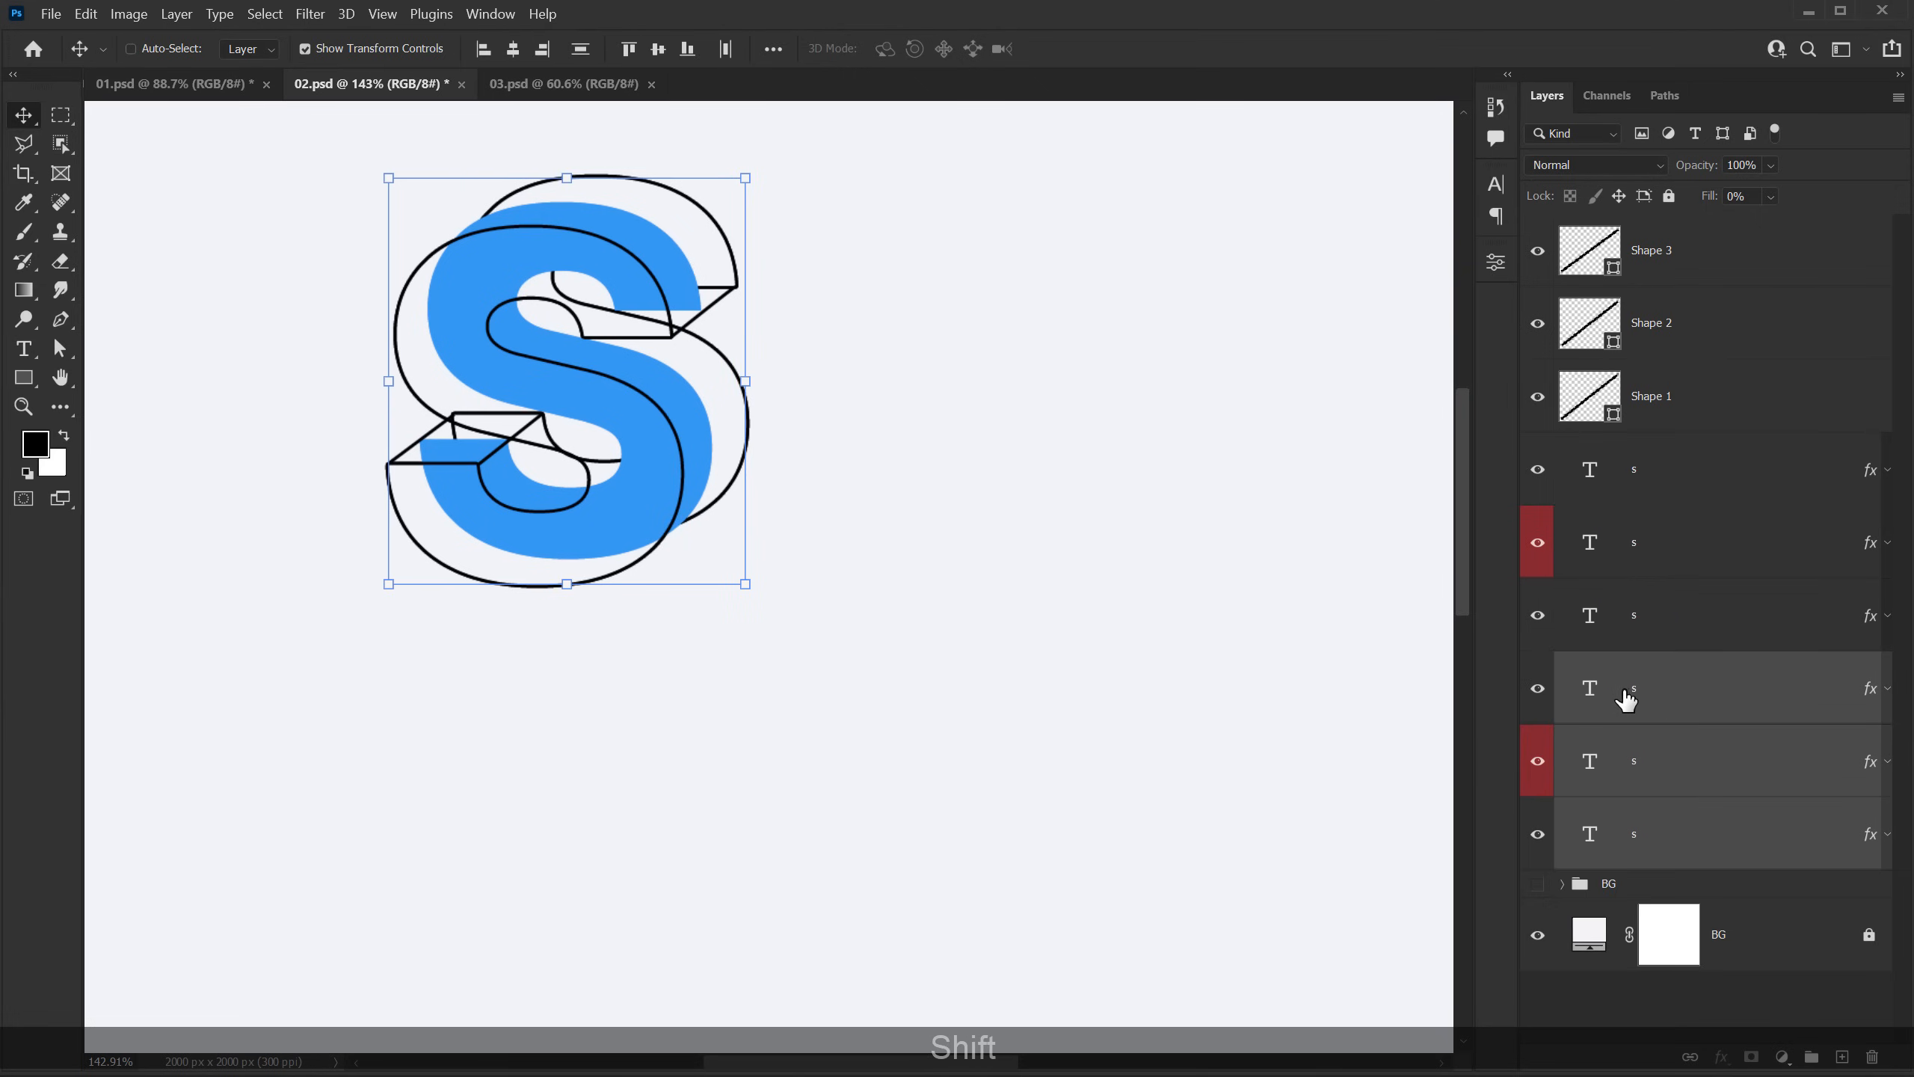
left_click_drag(643, 382, 1015, 544)
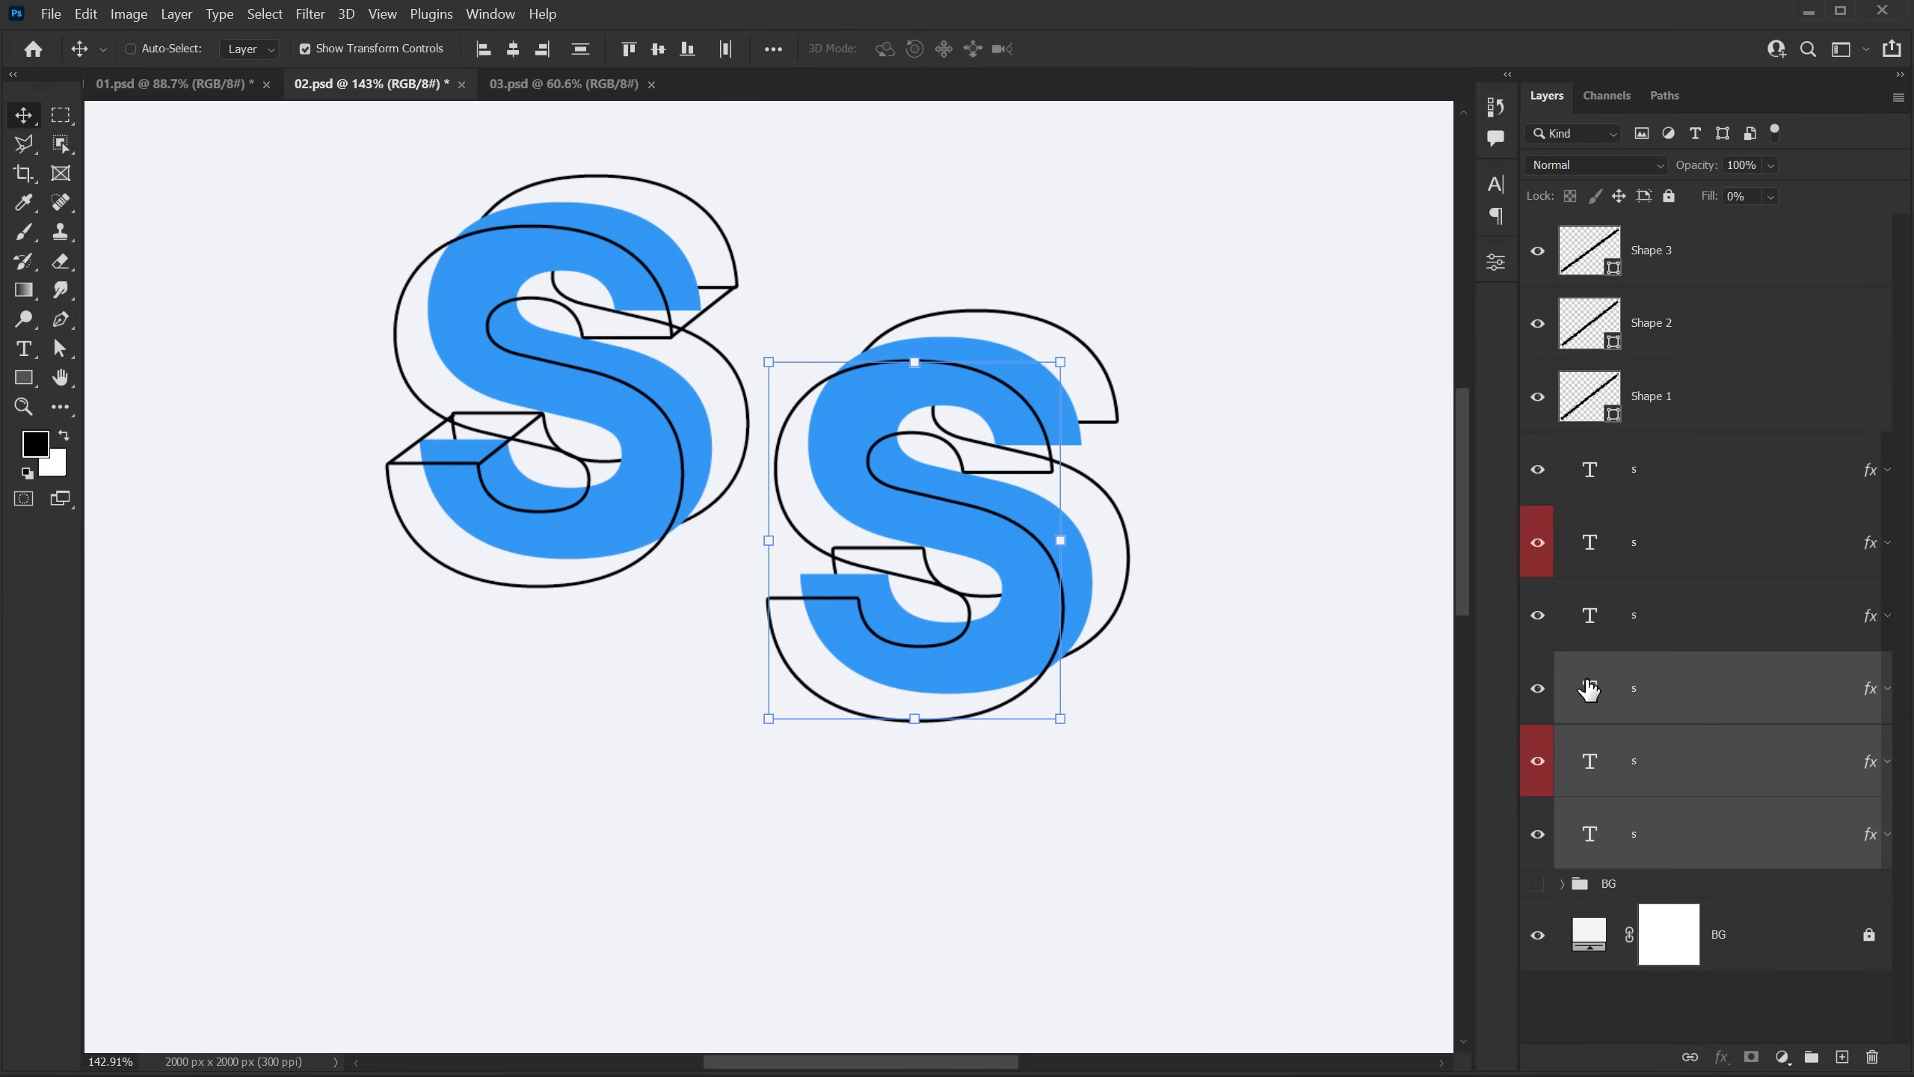
Step: Replace the text of all three moved S layers with the letter T
double_click(1589, 687)
type("T")
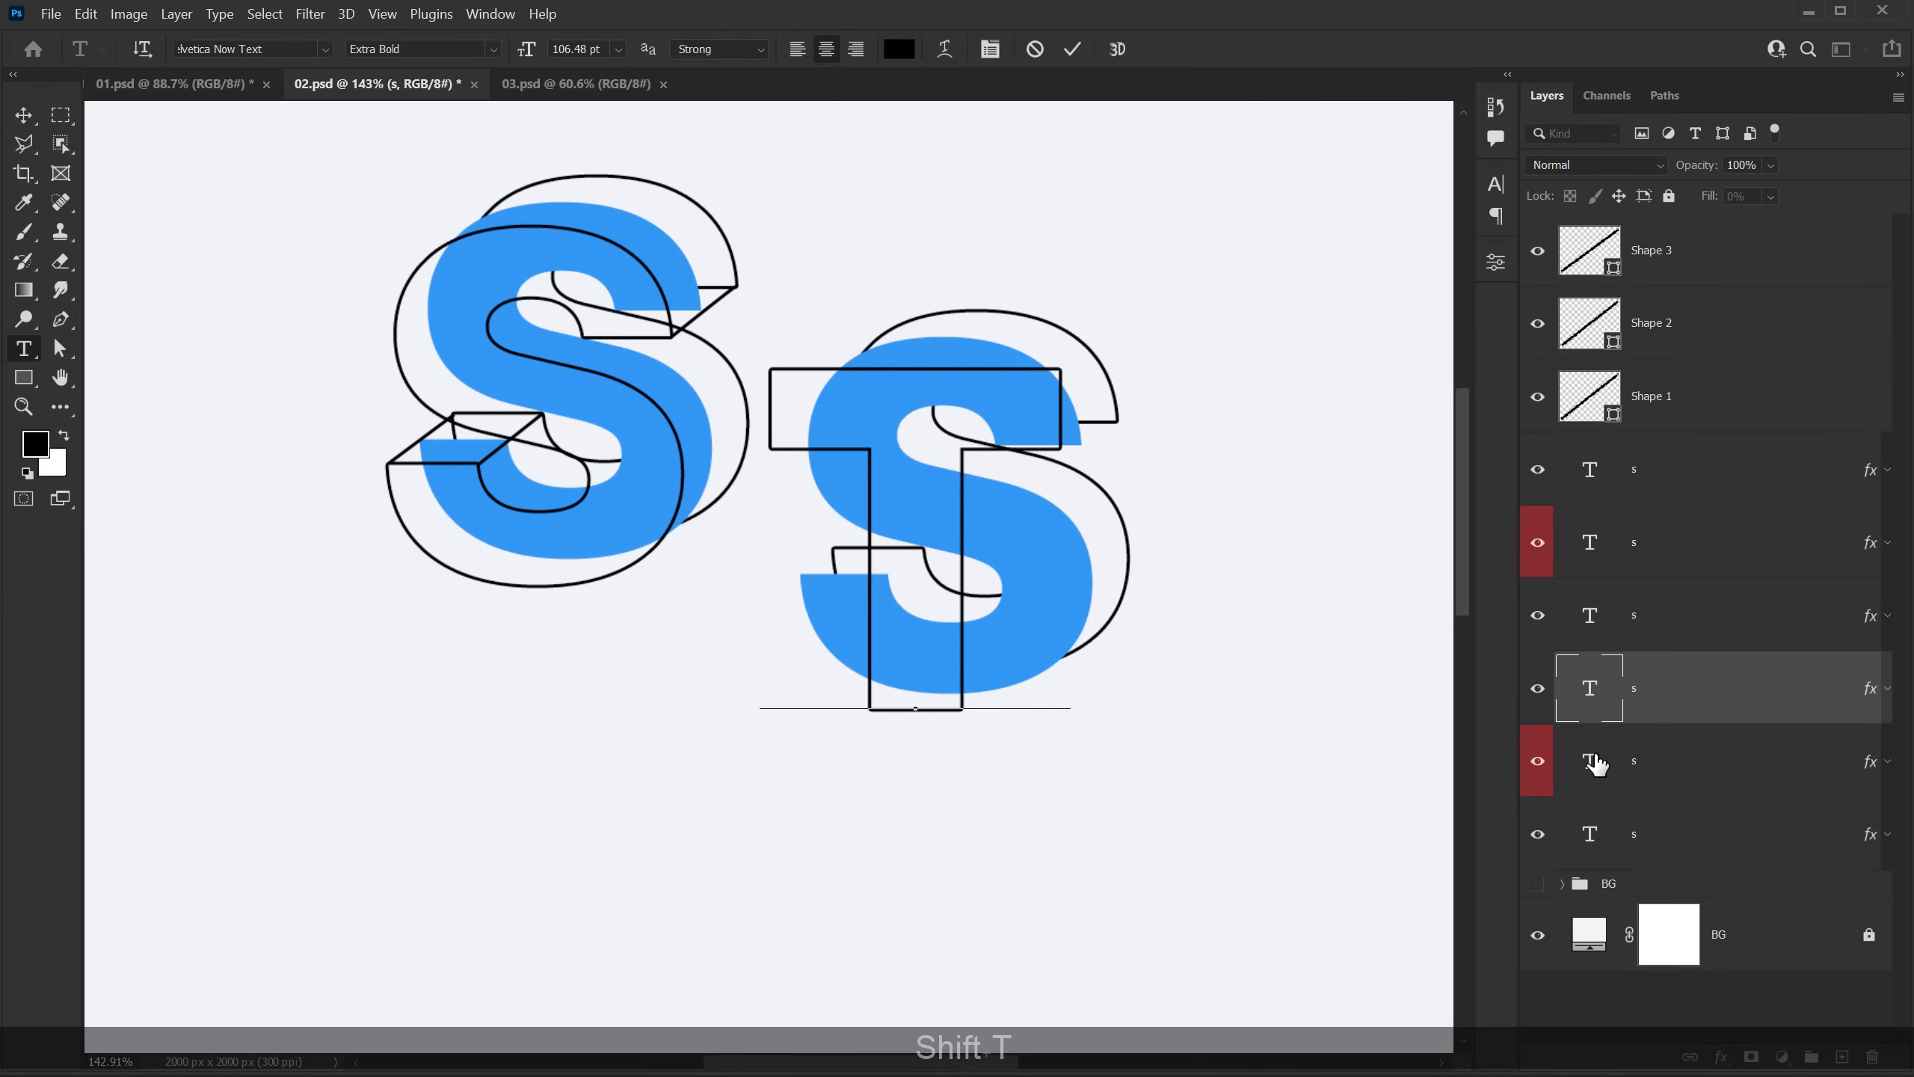
key("ctrl+Return")
double_click(1591, 750)
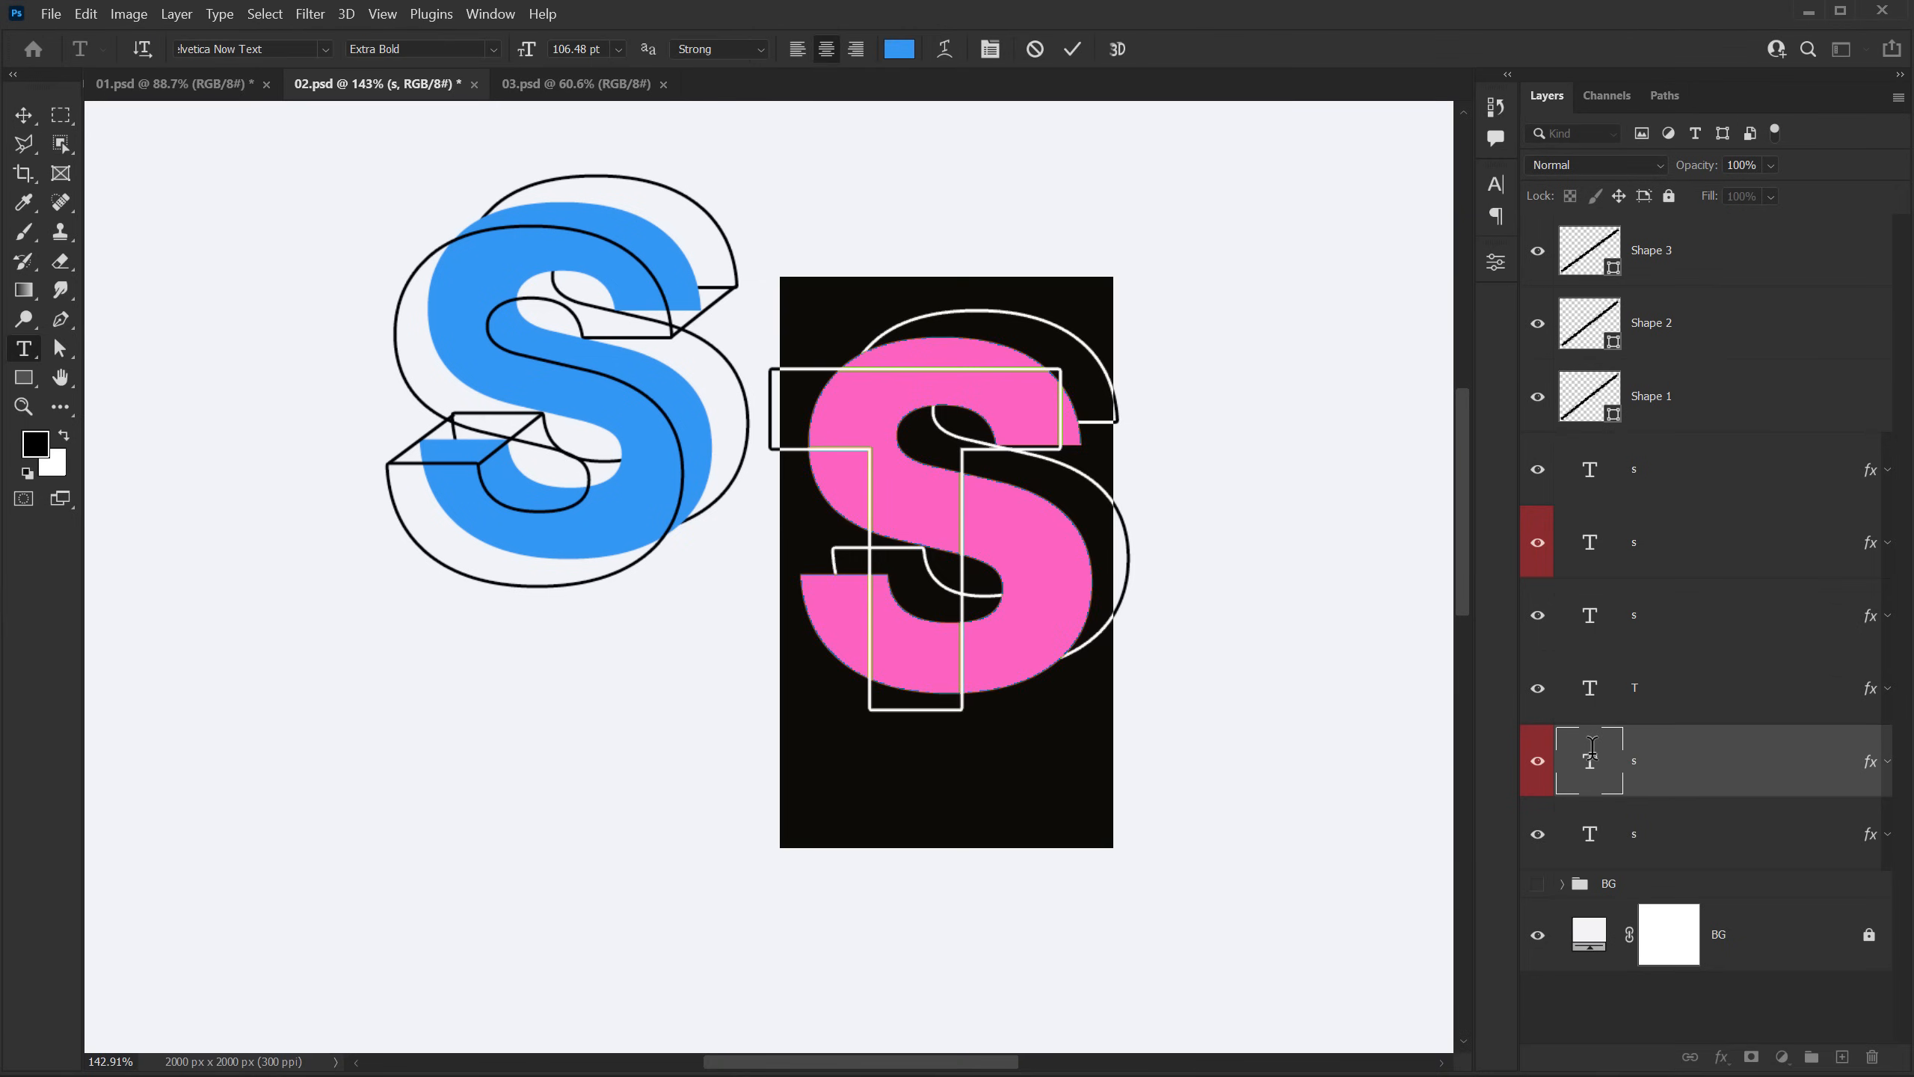
type("T")
key("ctrl+Return")
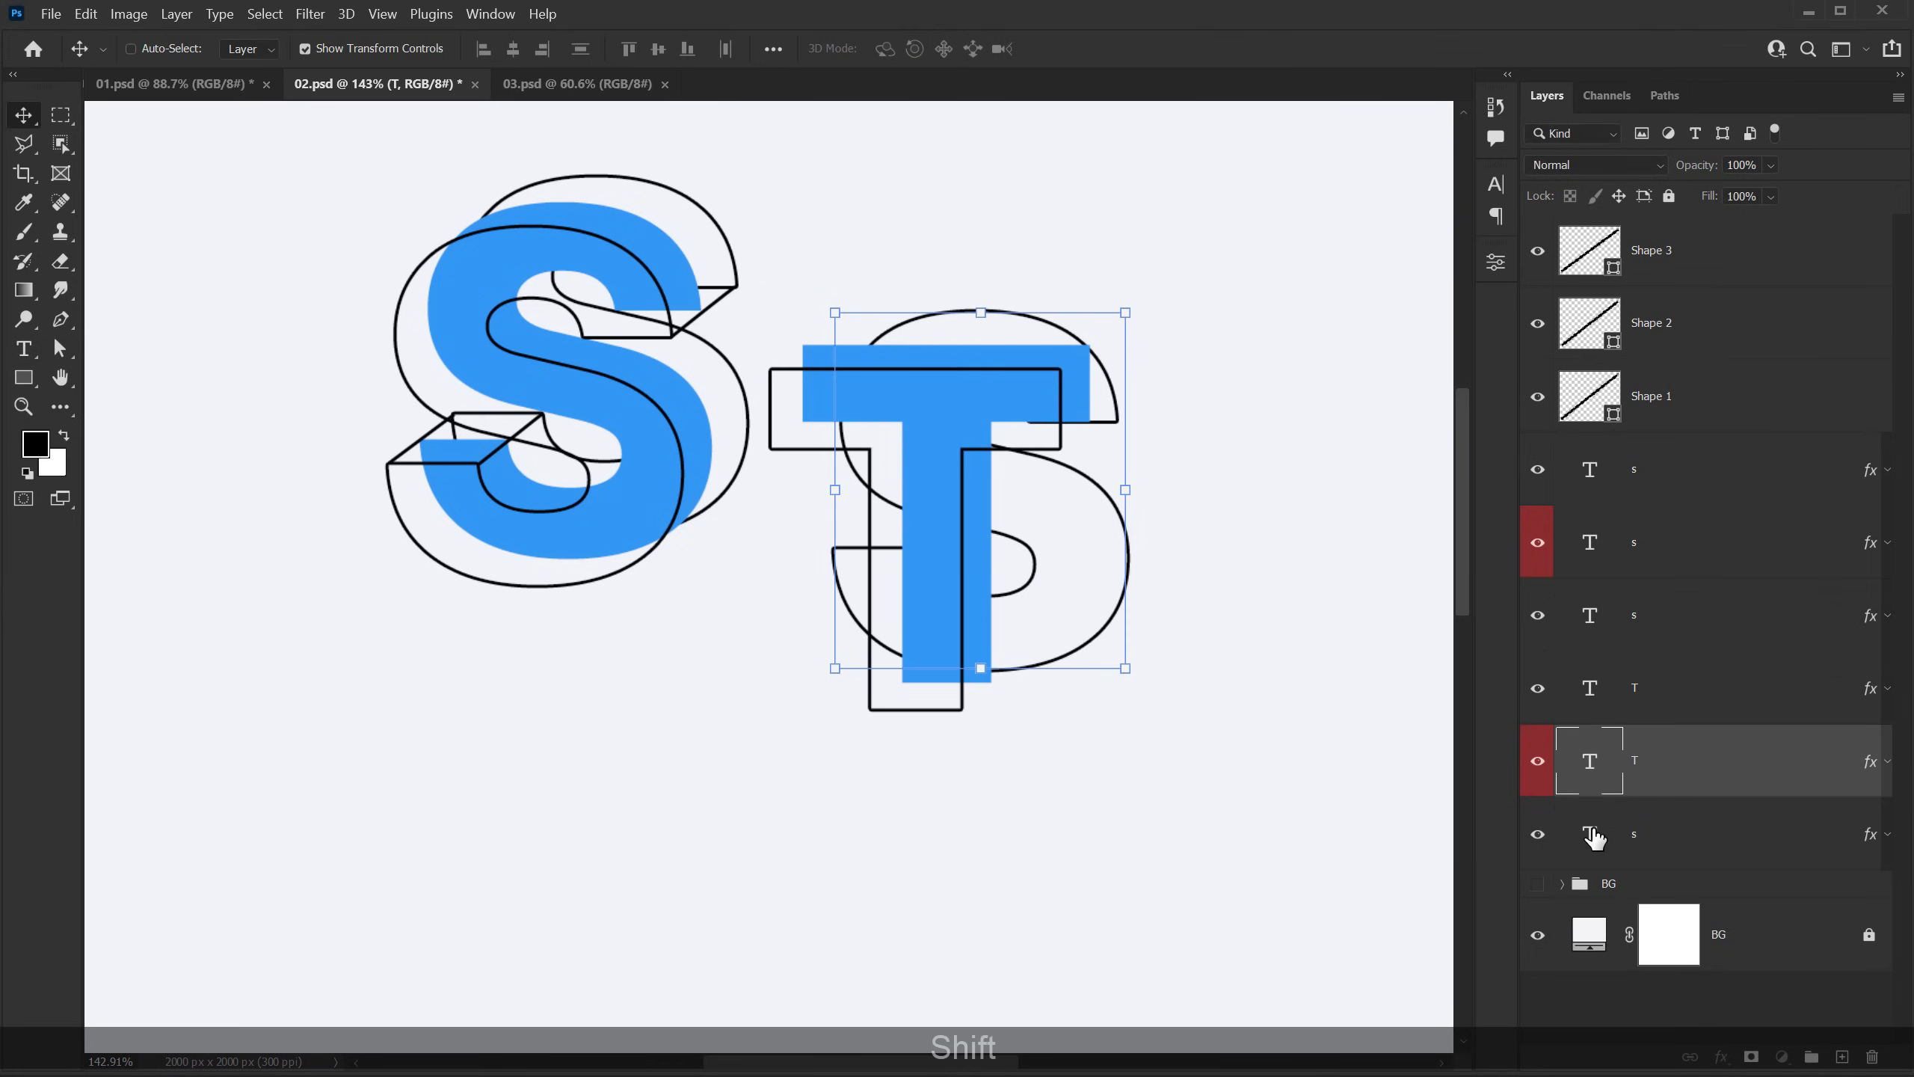
double_click(1592, 834)
type("T")
key("ctrl+Return")
key("v")
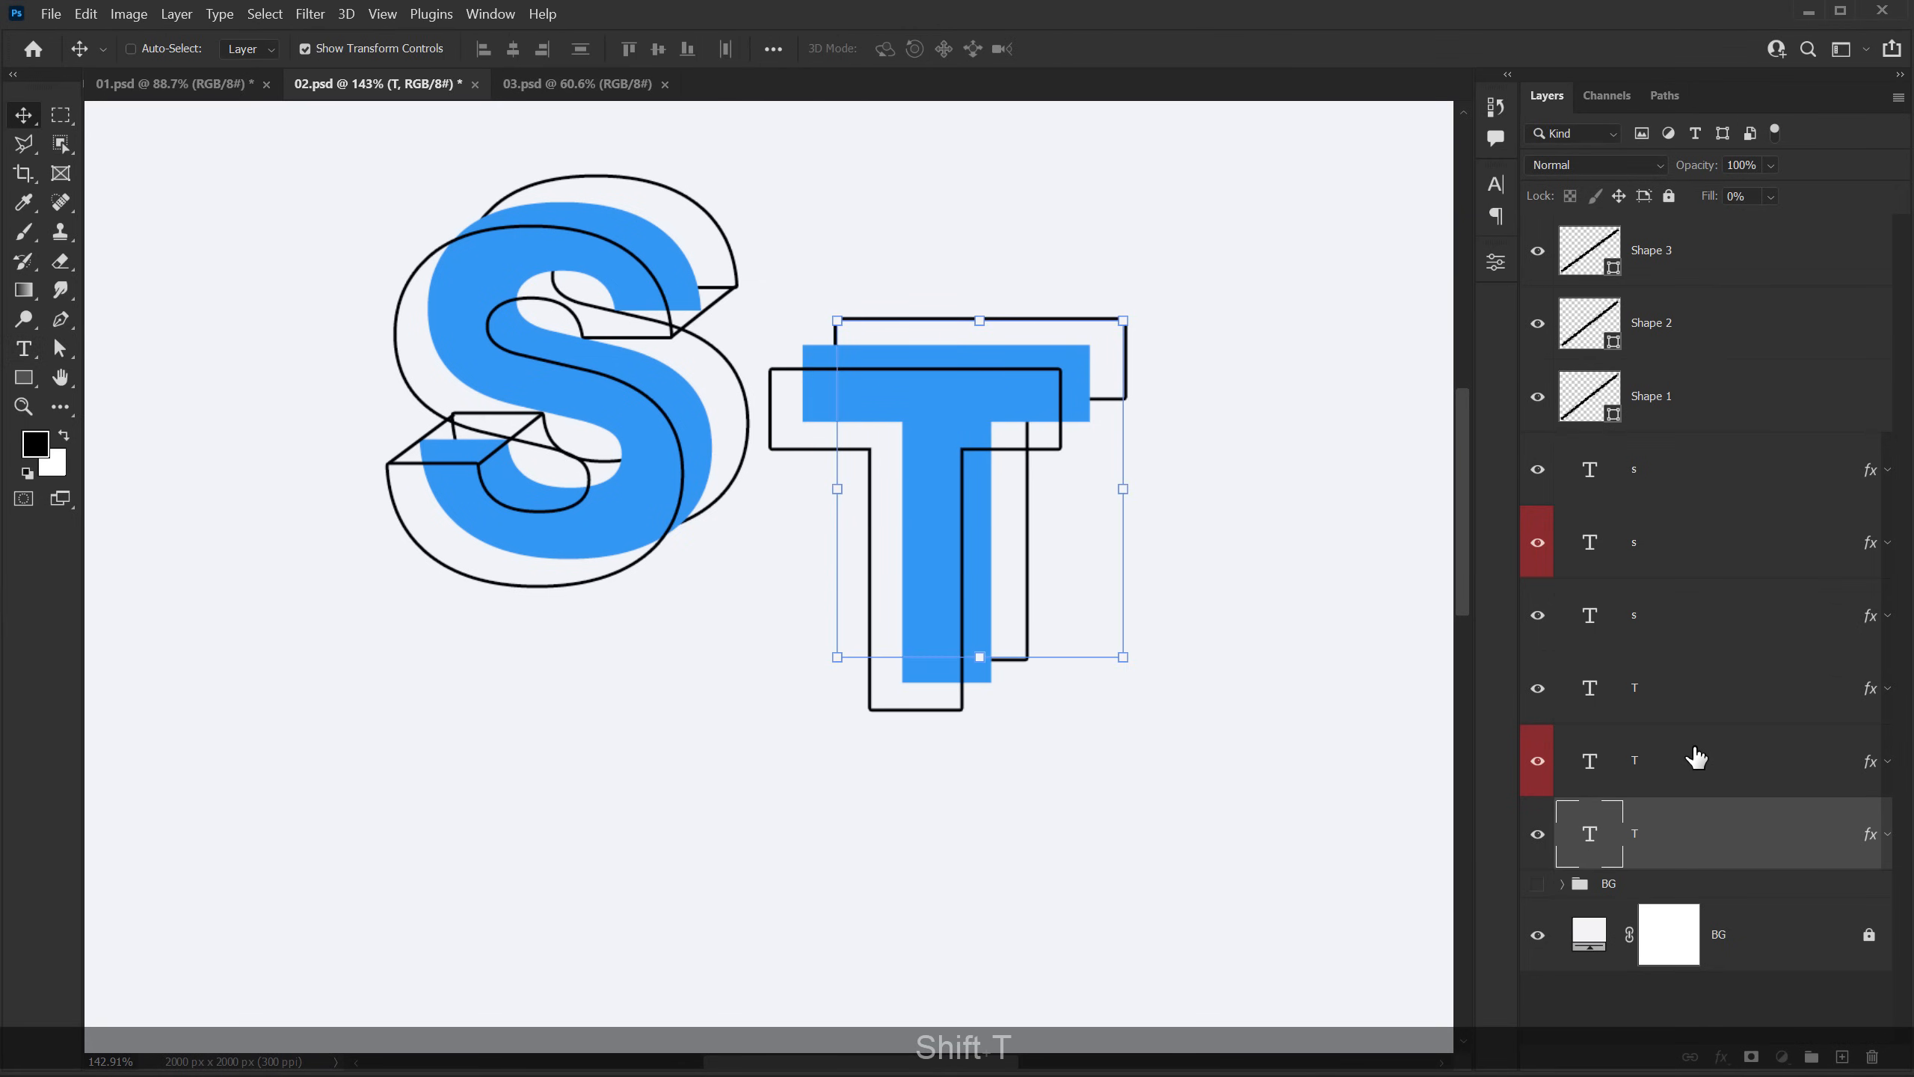
Step: Change the solid T's text color from blue to a pinkish red and deselect all layers
left_click(1666, 776)
left_click(1497, 175)
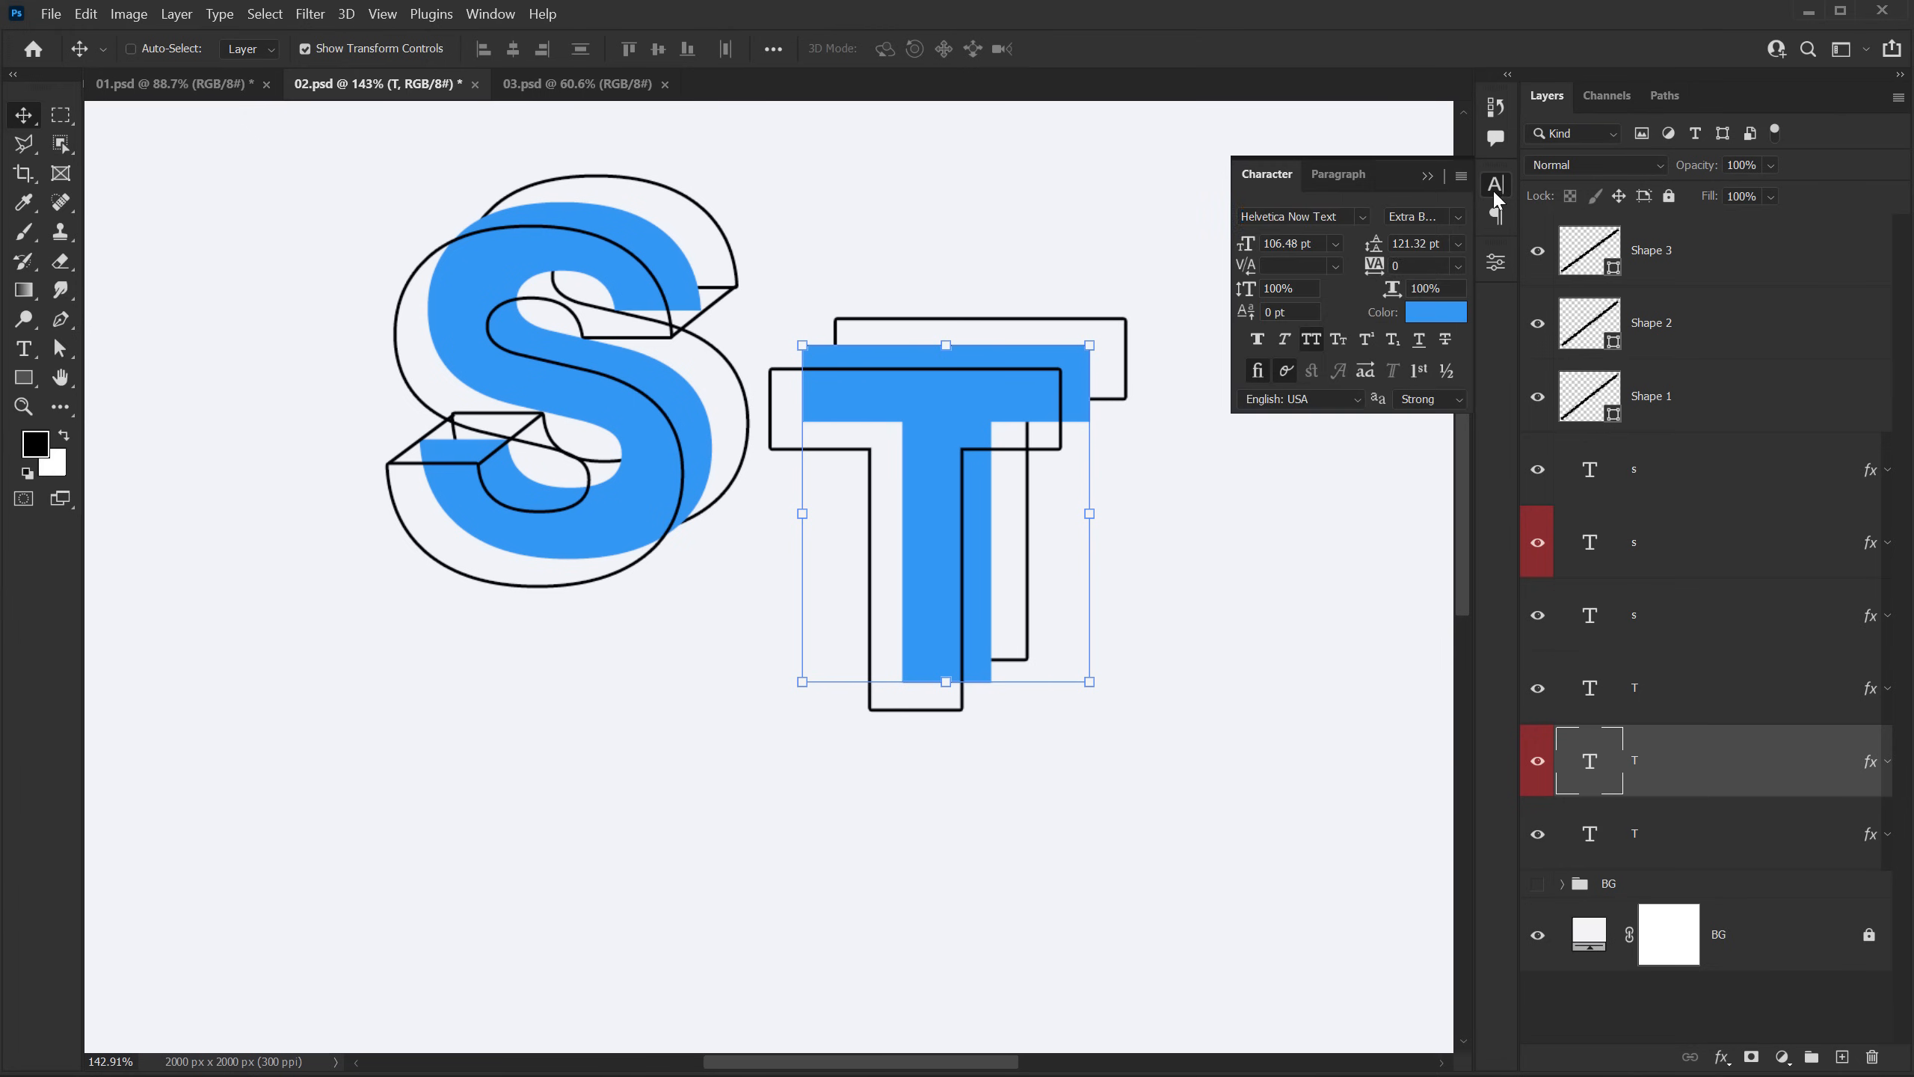
left_click(1441, 318)
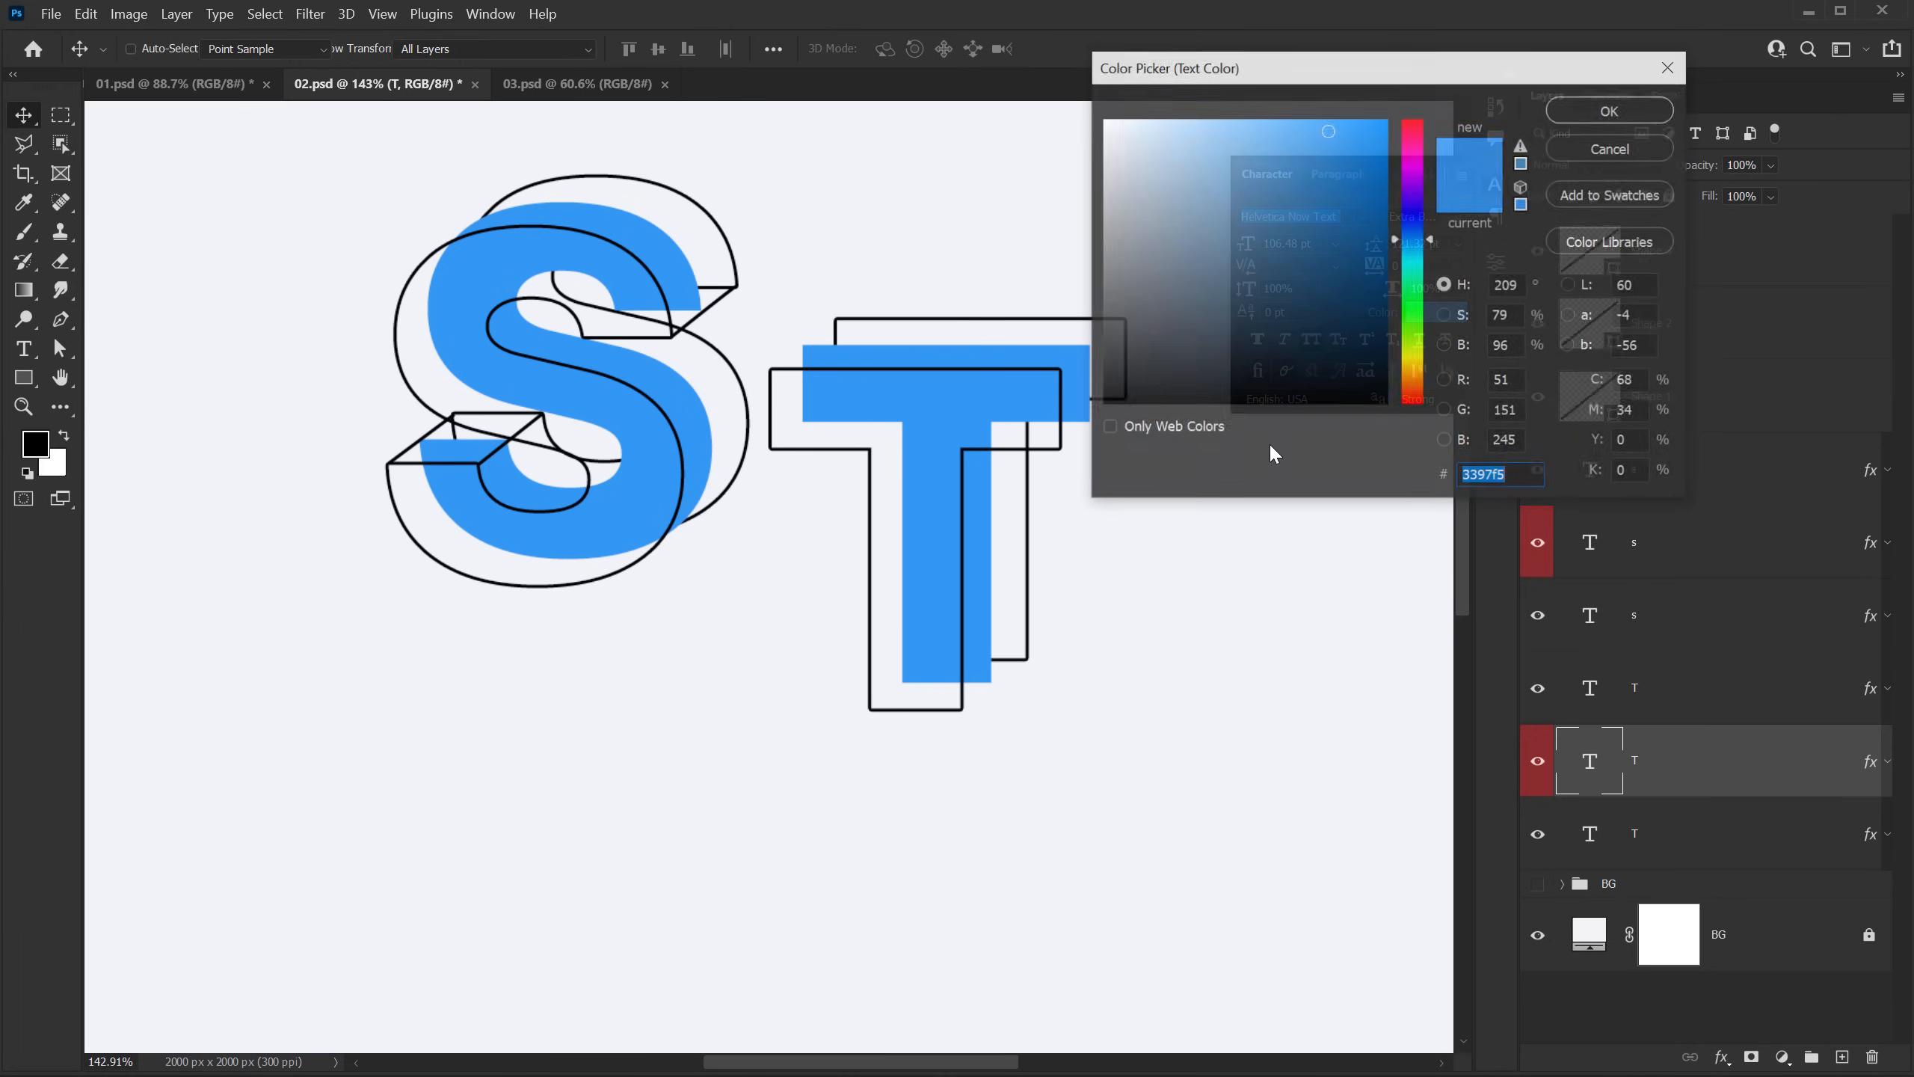
left_click(1409, 130)
left_click(1611, 110)
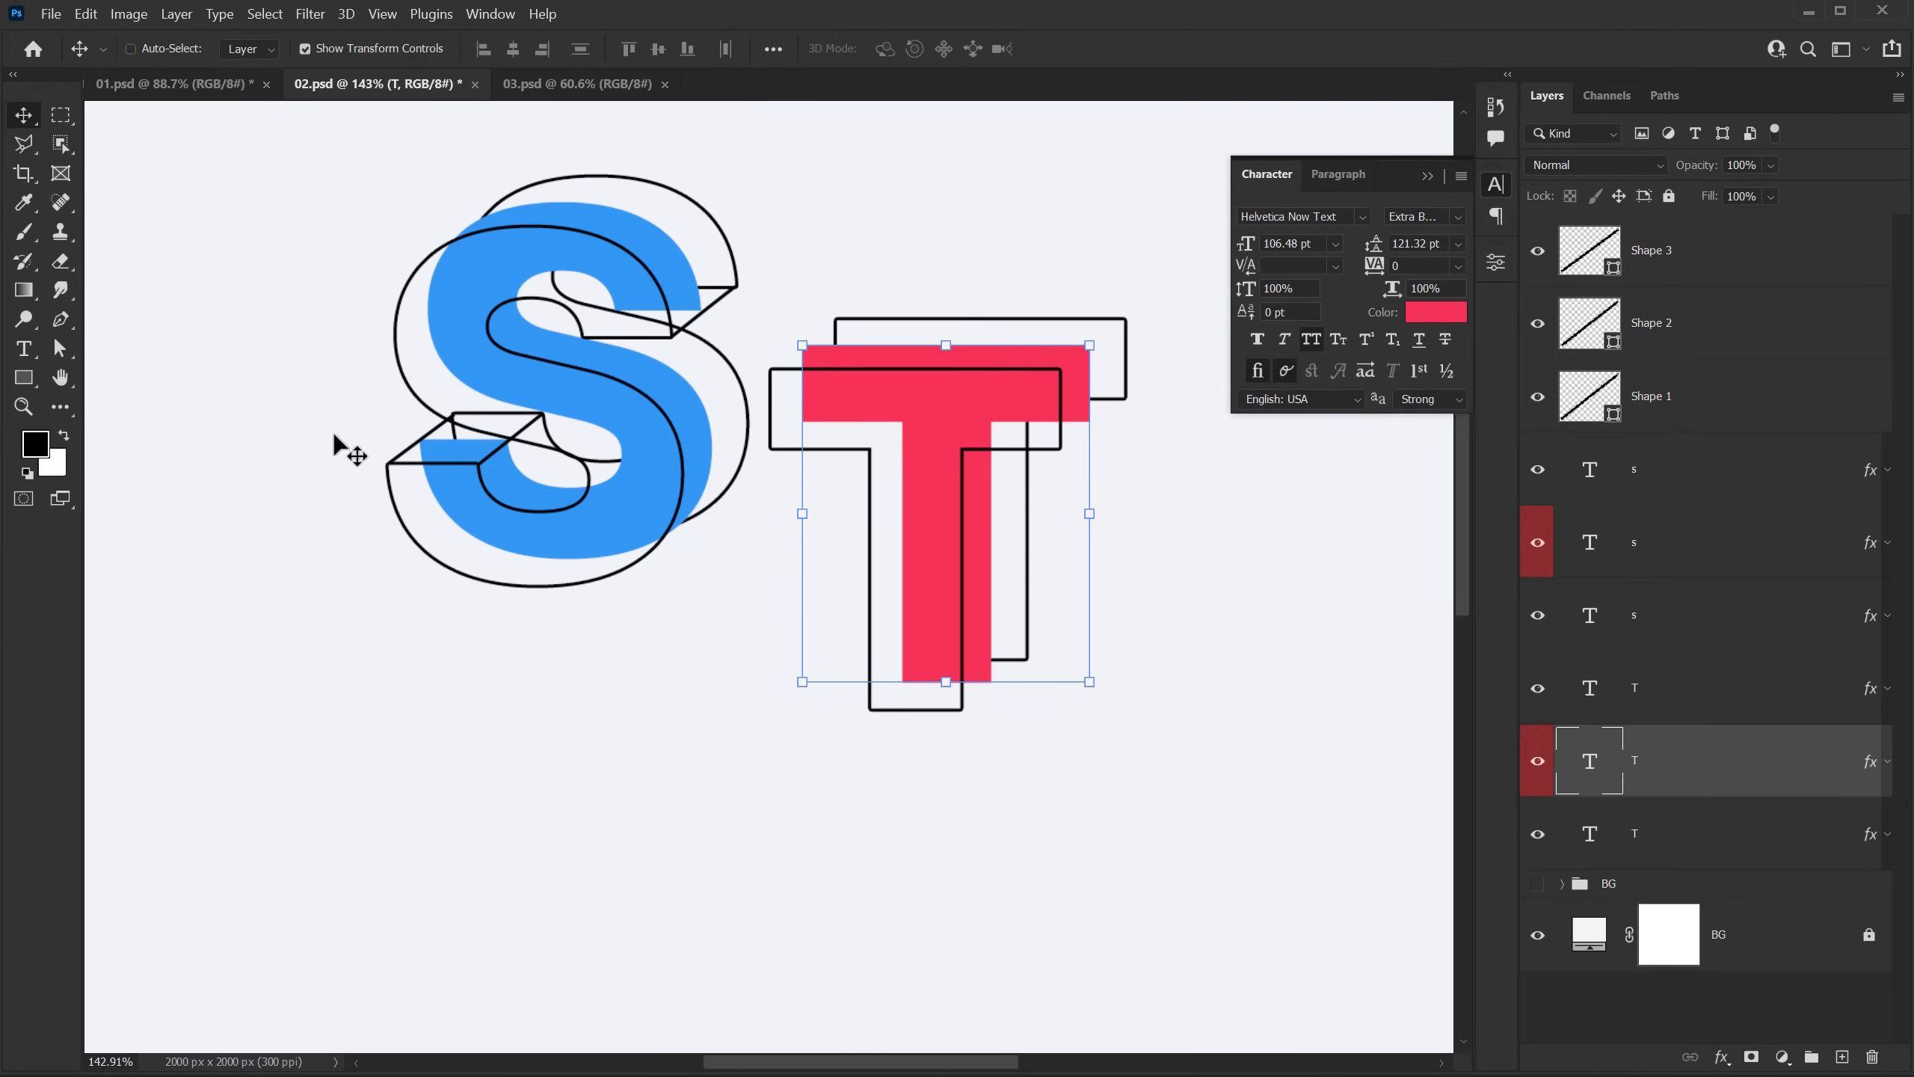
left_click(1635, 999)
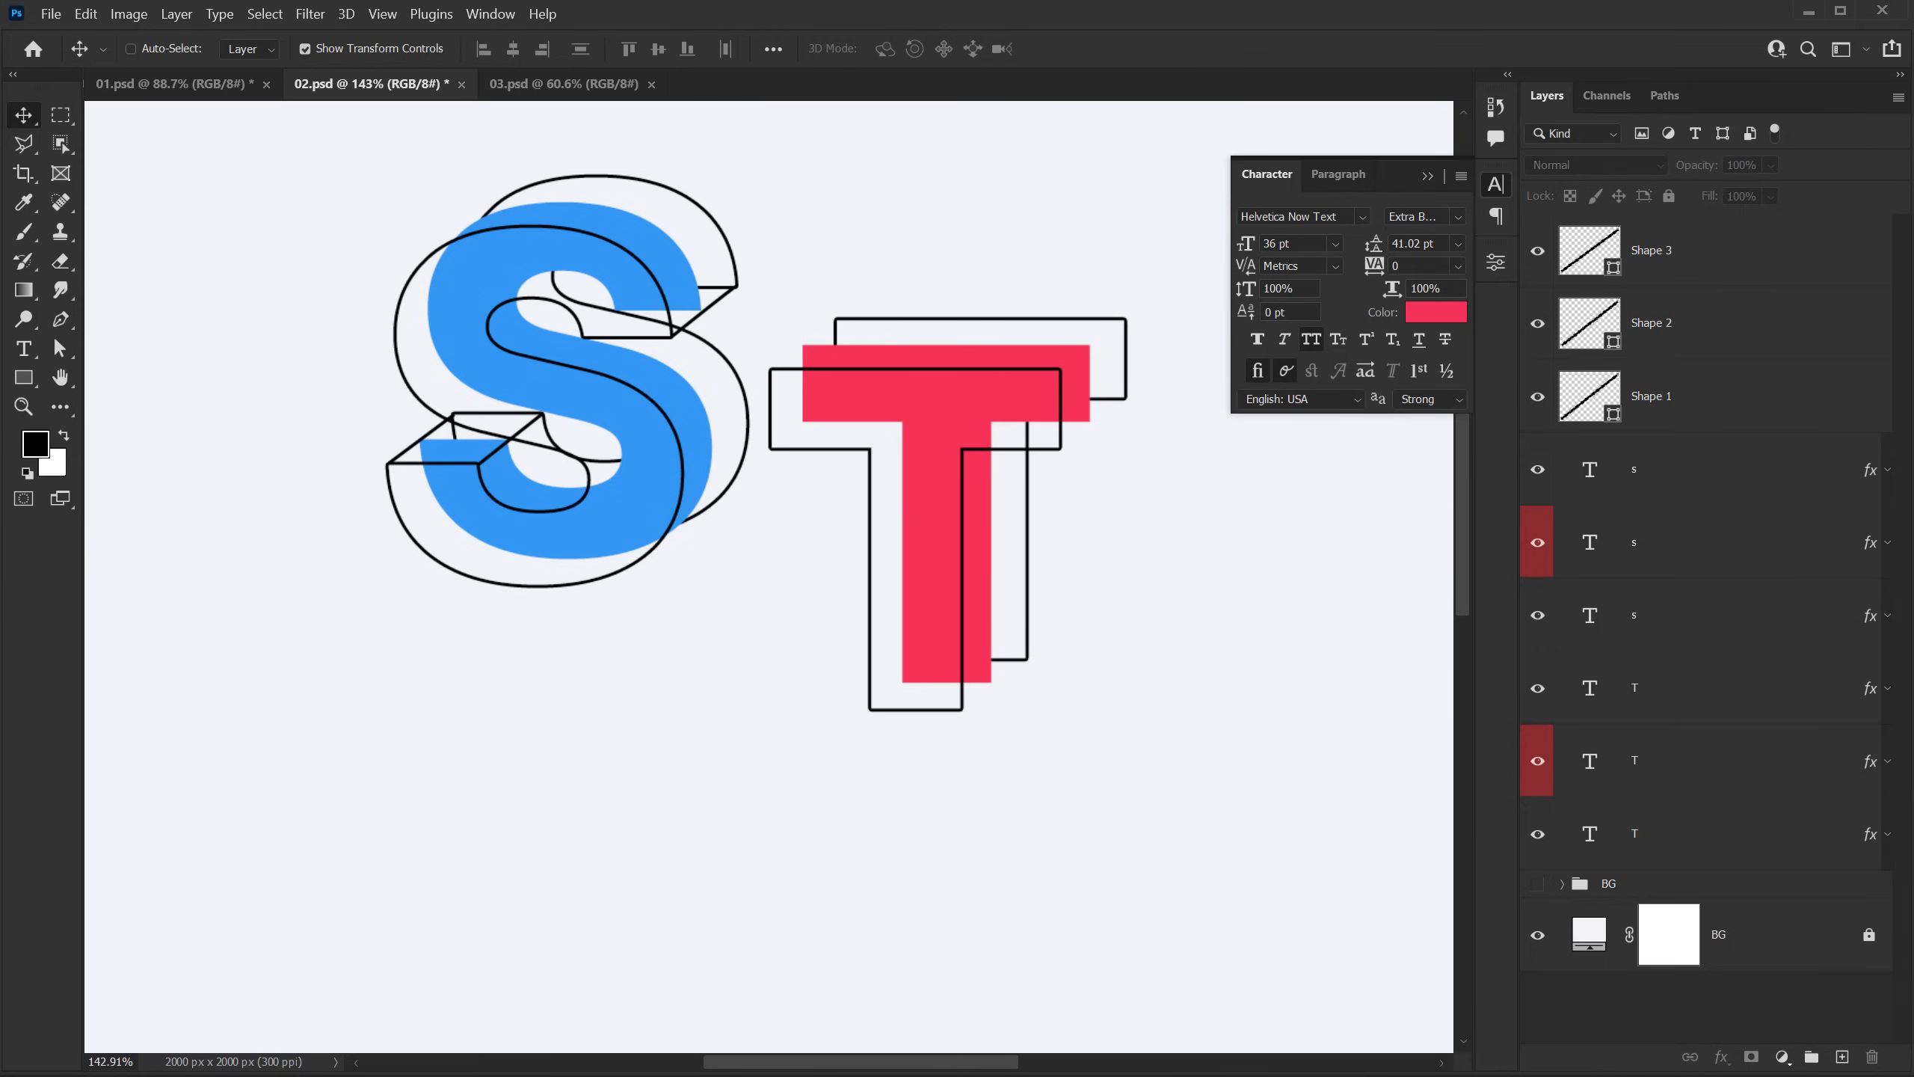
Step: Draw two 3 px Pen lines, about 62 × 46 px and 61 × 47 px, joining the T outlines' upper-right and lower-right crossbar corners
left_click(60, 319)
scroll(1105, 324, "up", 1)
scroll(1116, 338, "up", 4)
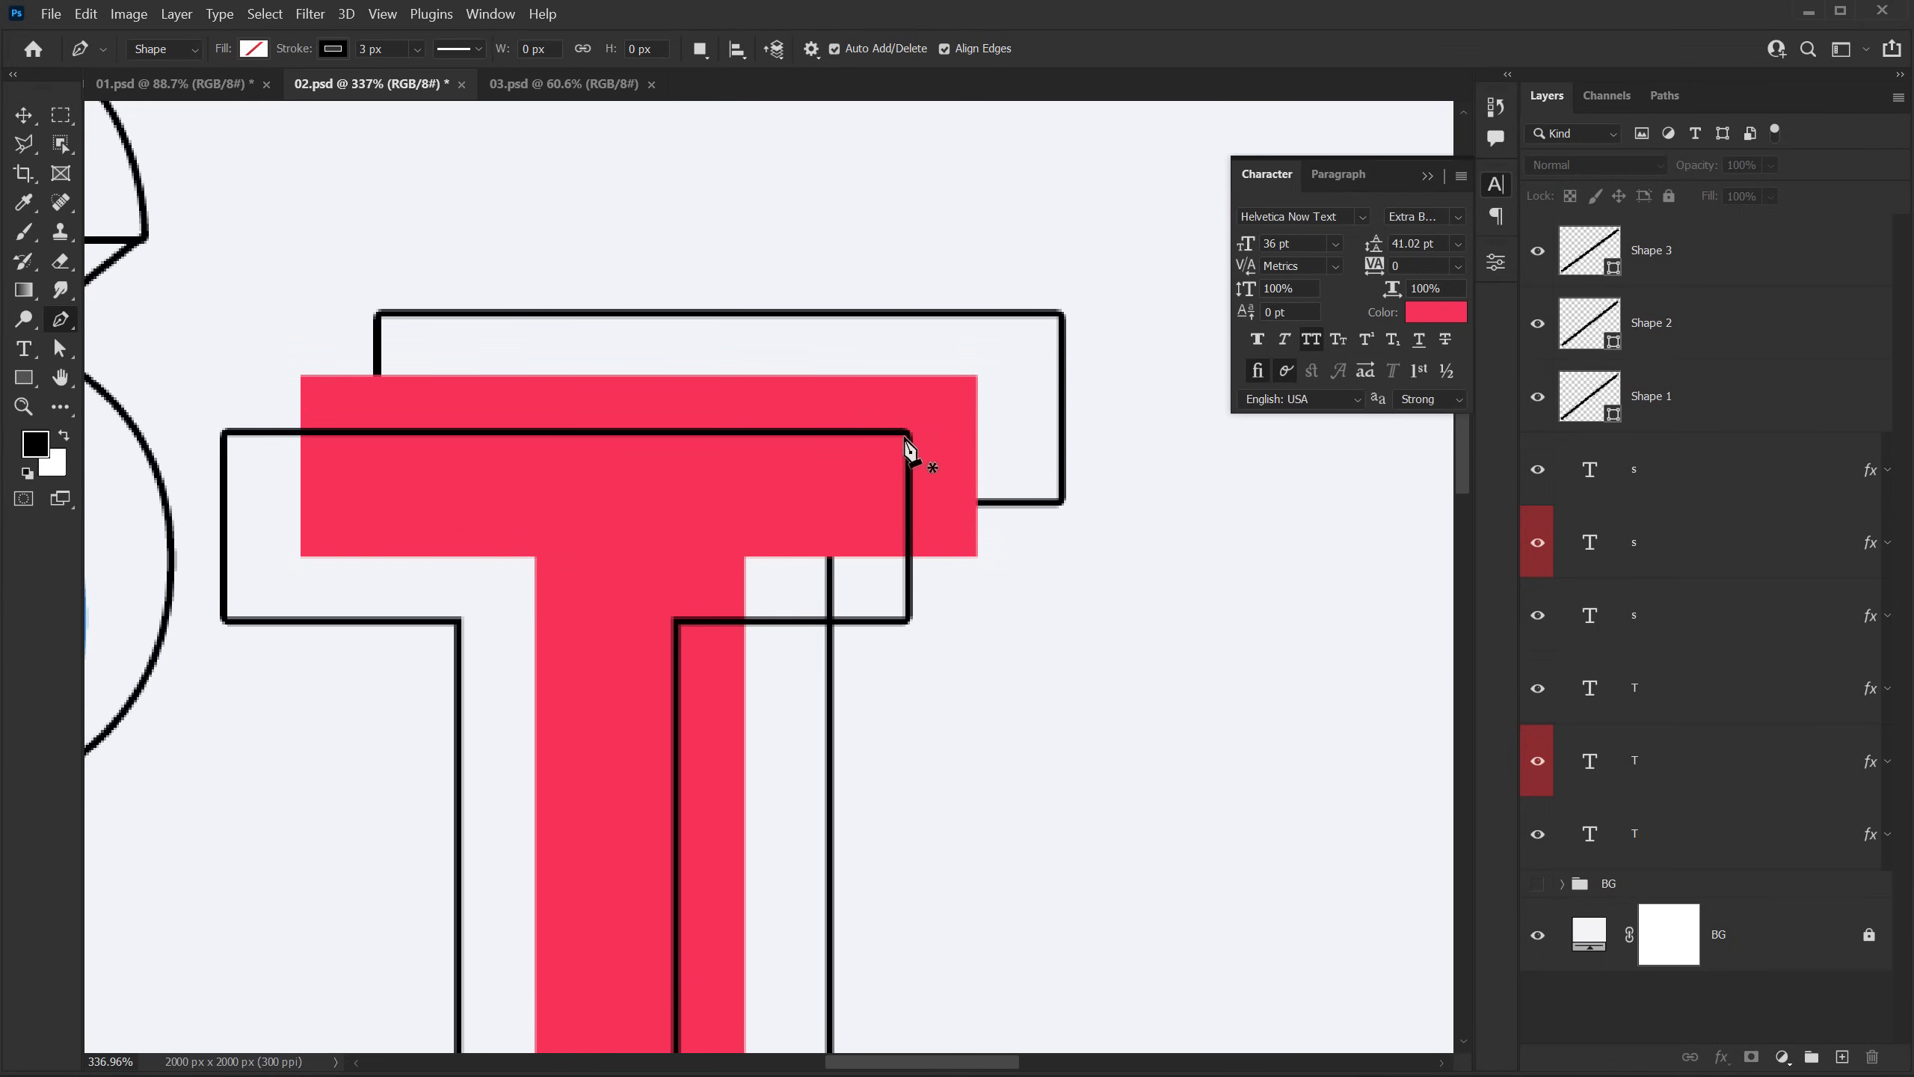
left_click(907, 433)
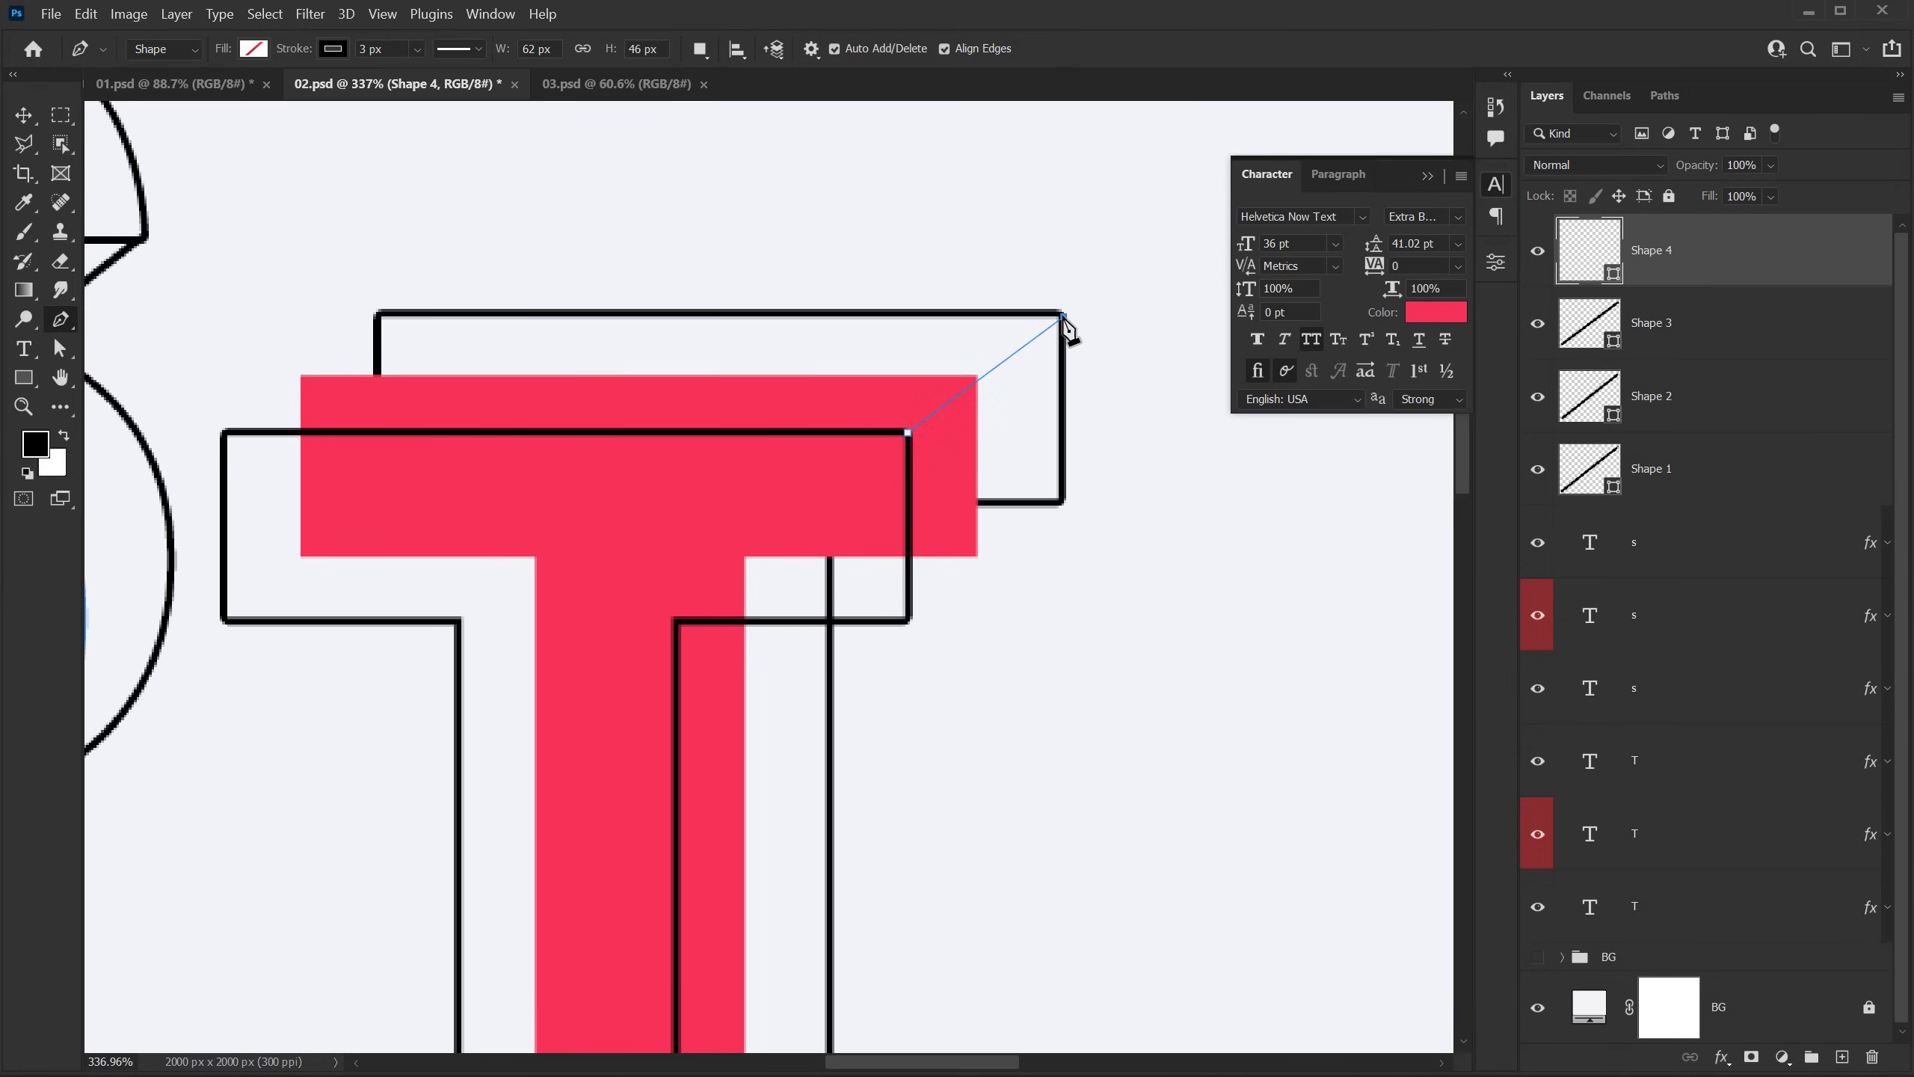
left_click(1063, 317)
key("Return")
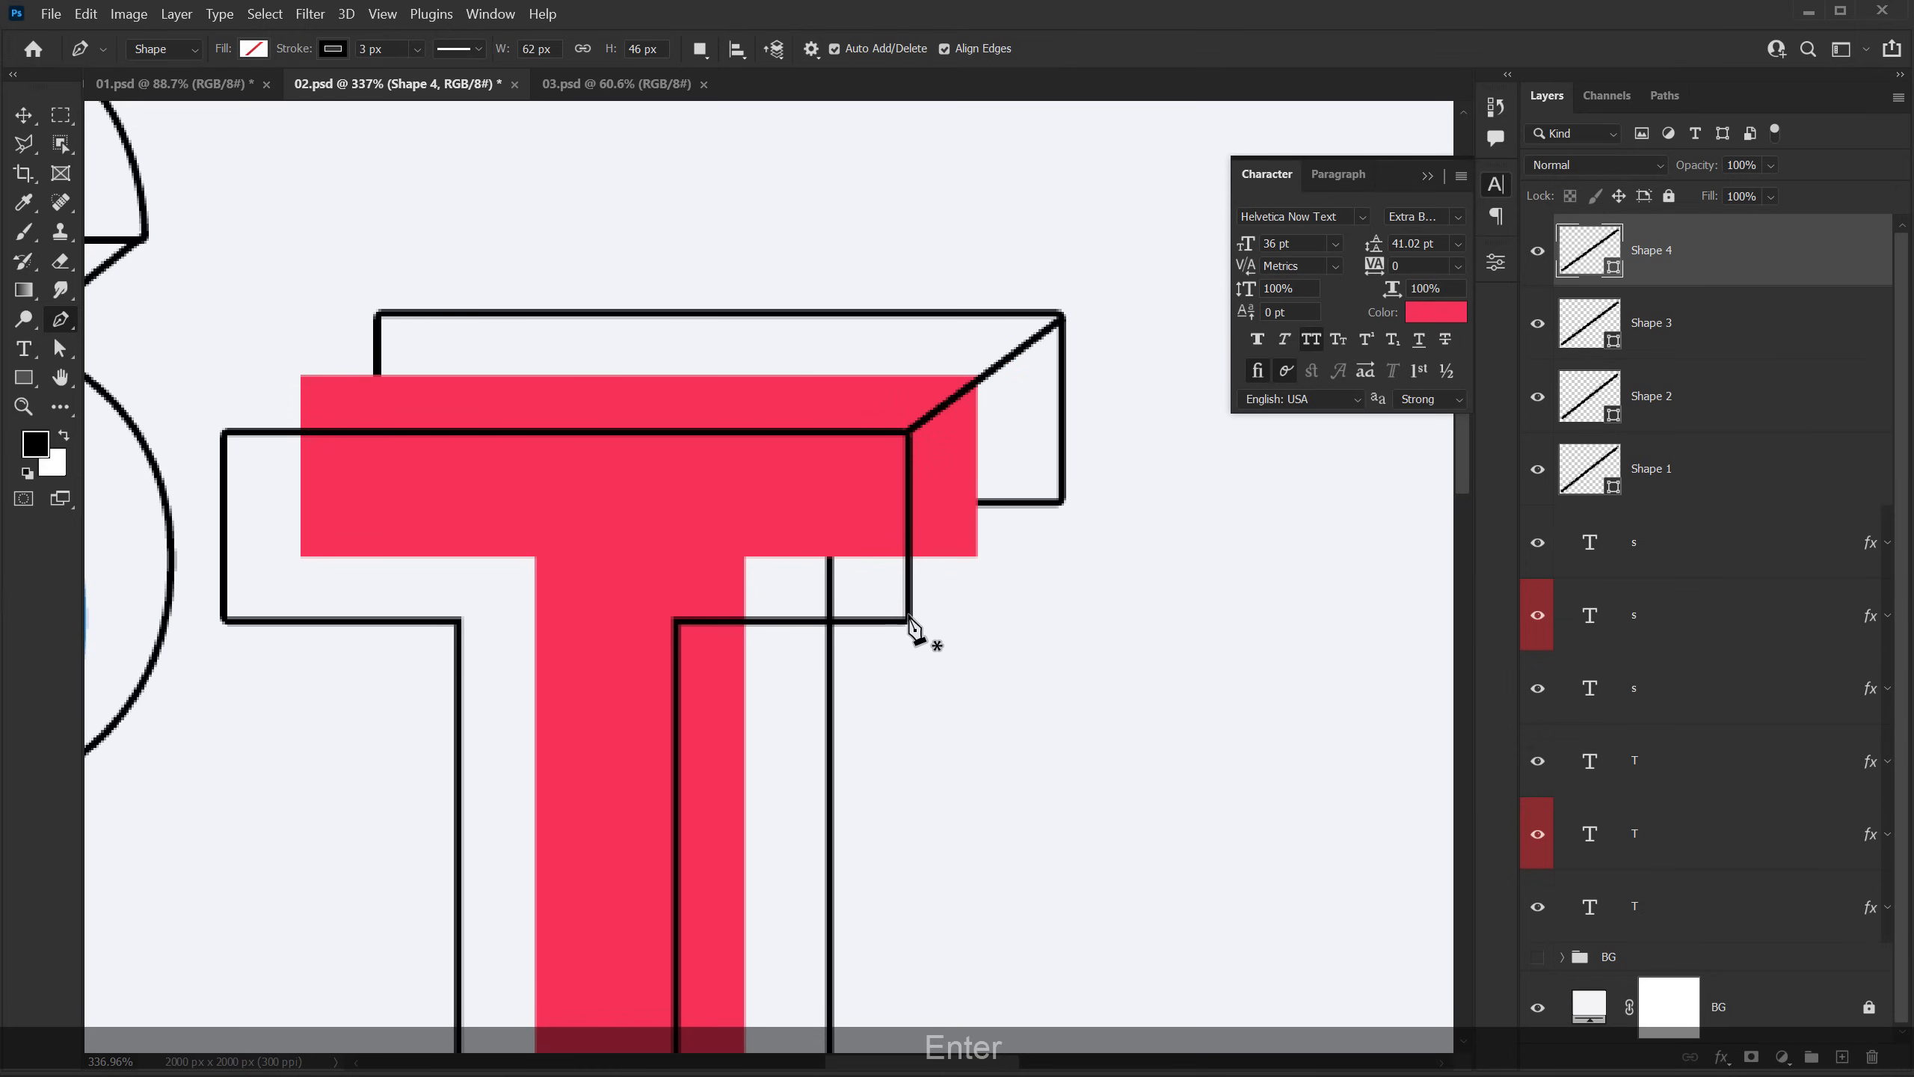
left_click(909, 620)
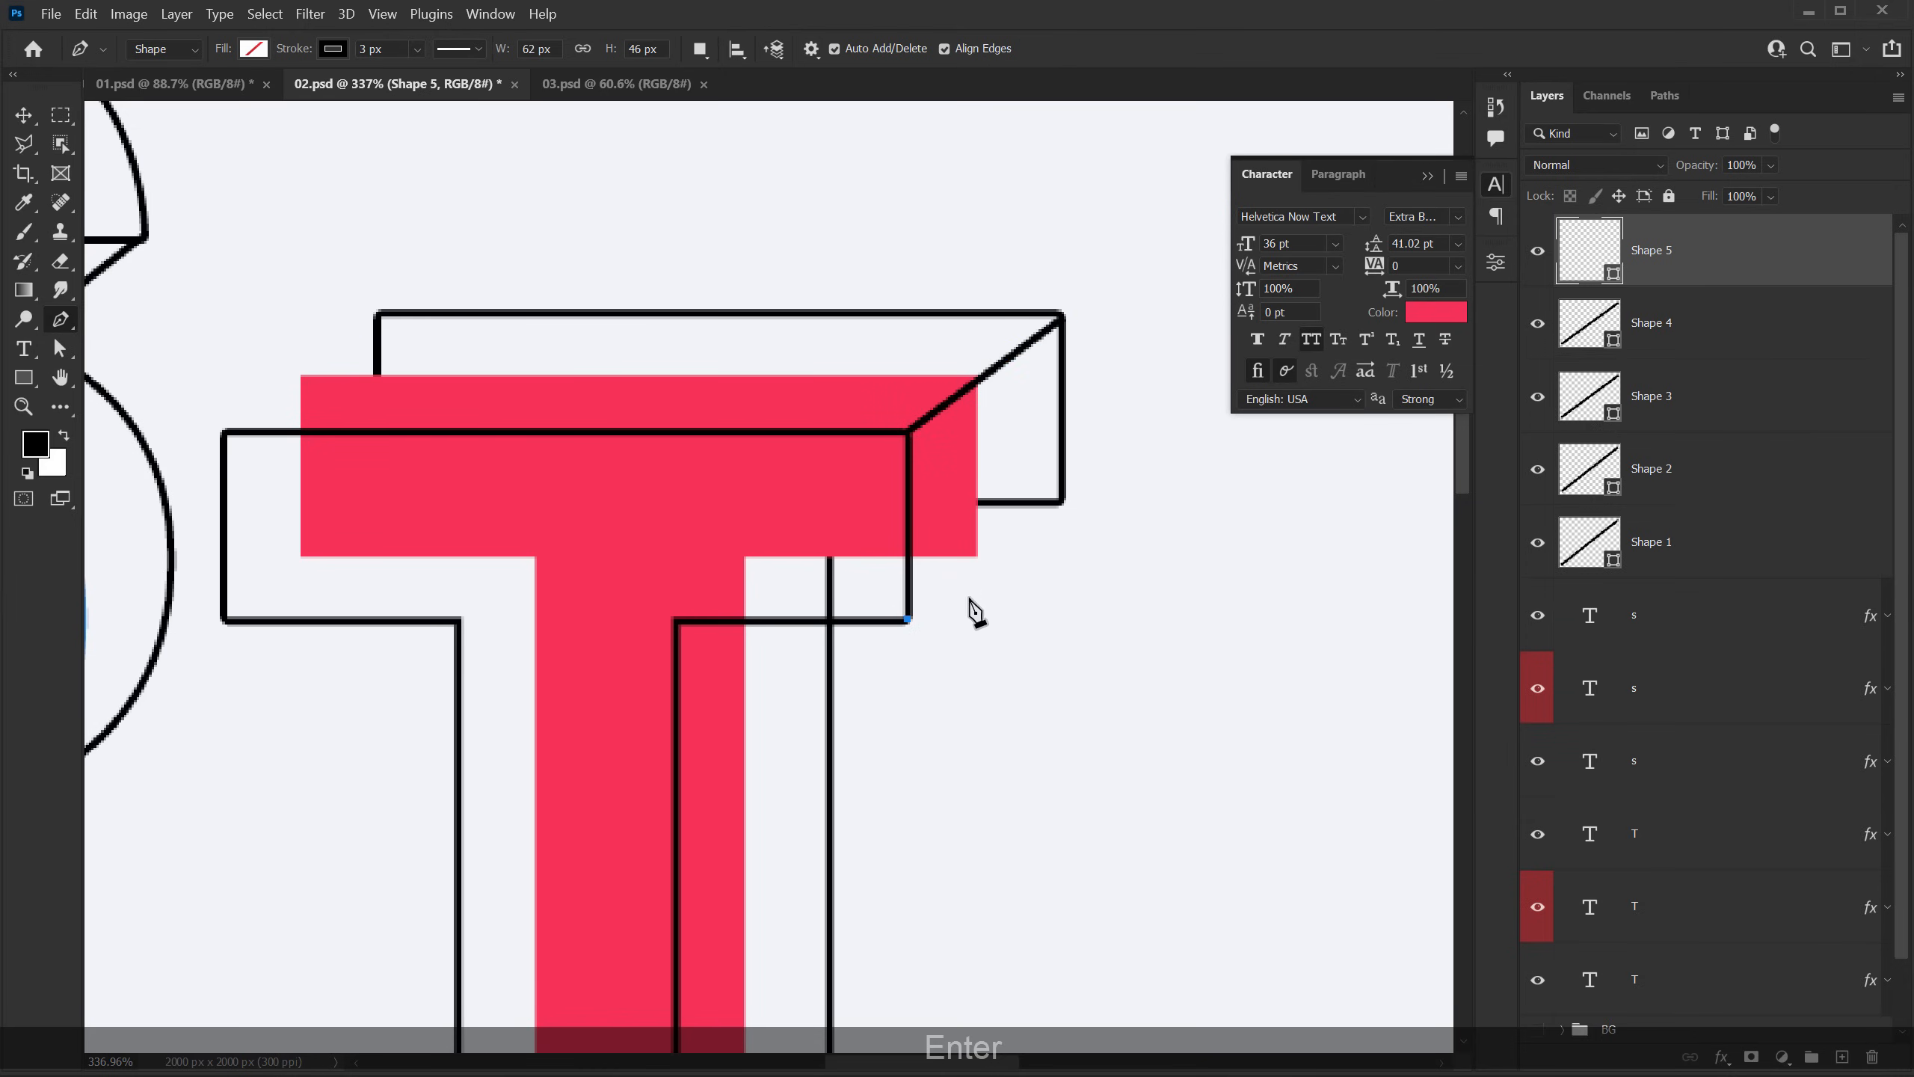
left_click(1048, 511)
key("Return")
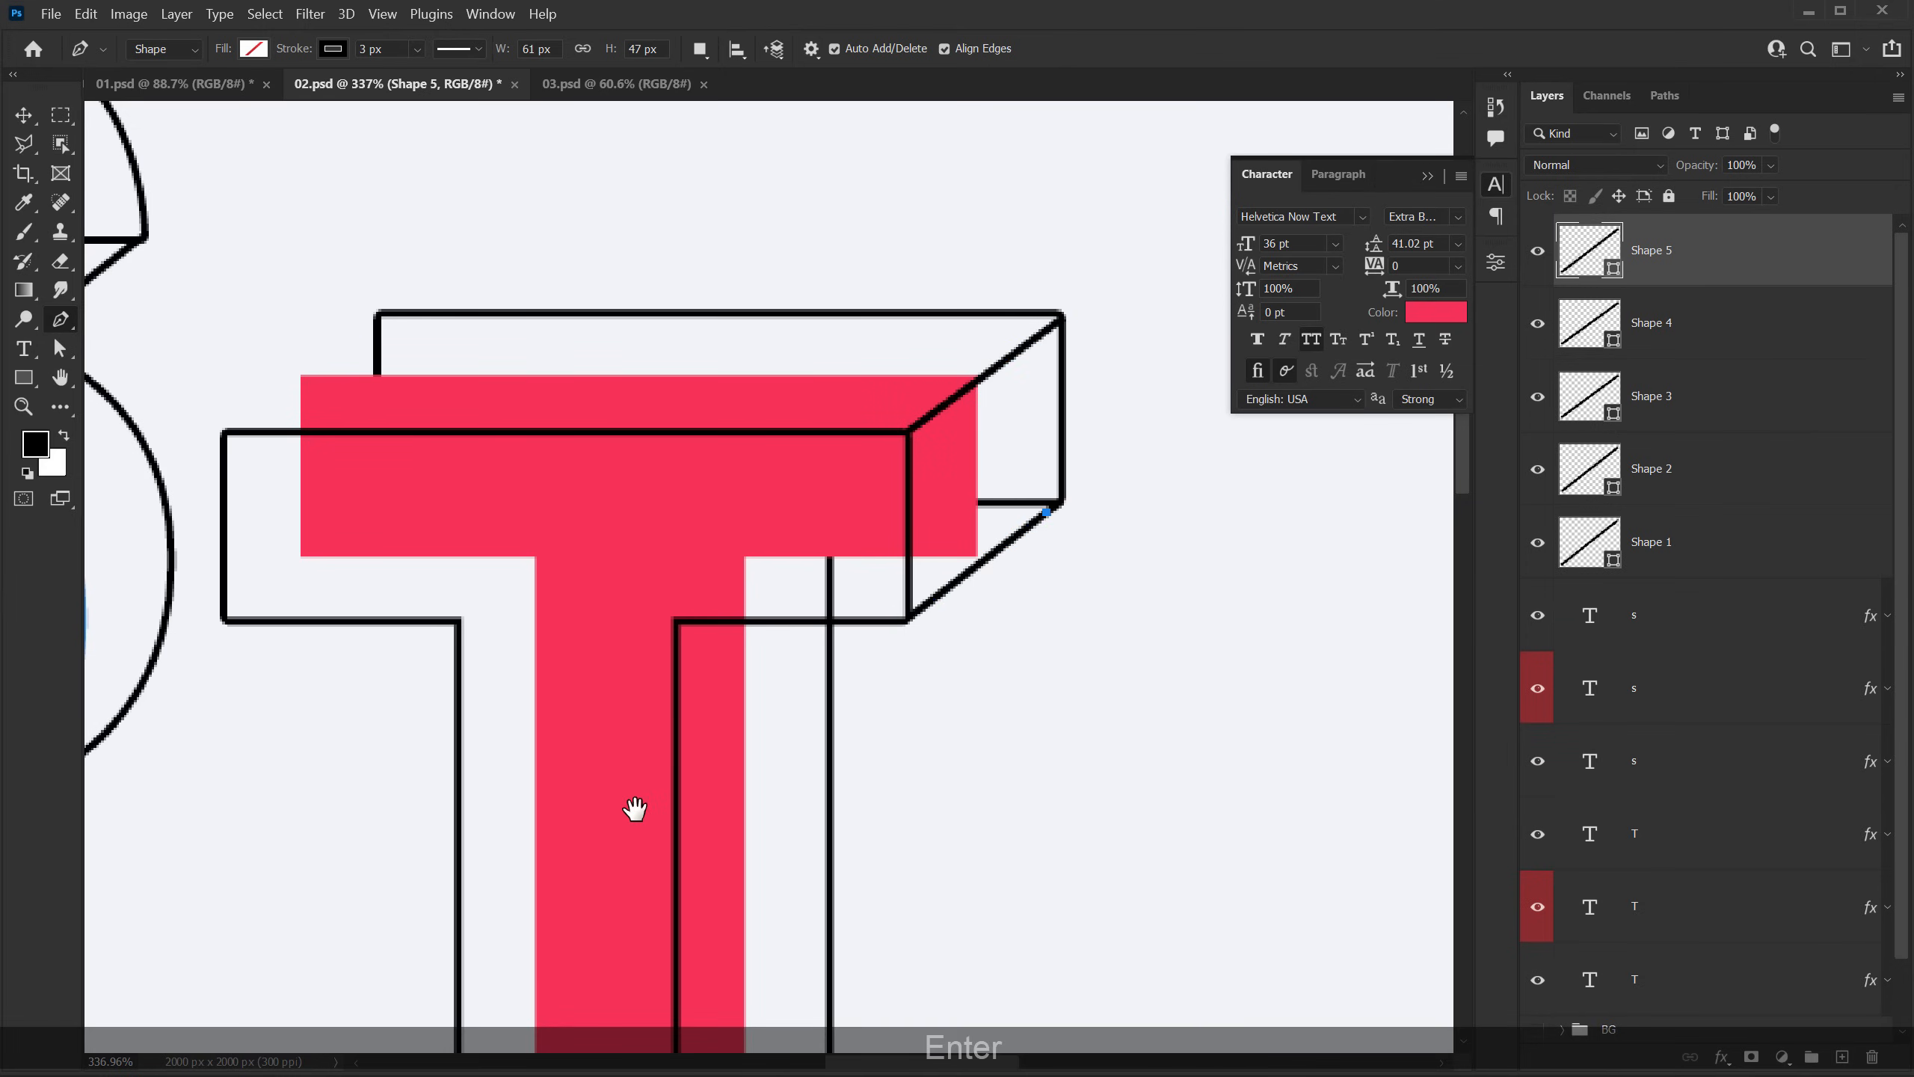
Step: Draw a 3 px Pen line, about 62 × 47 px, joining the lower-right stem corners of the two T outlines
left_click_drag(636, 808, 722, 475)
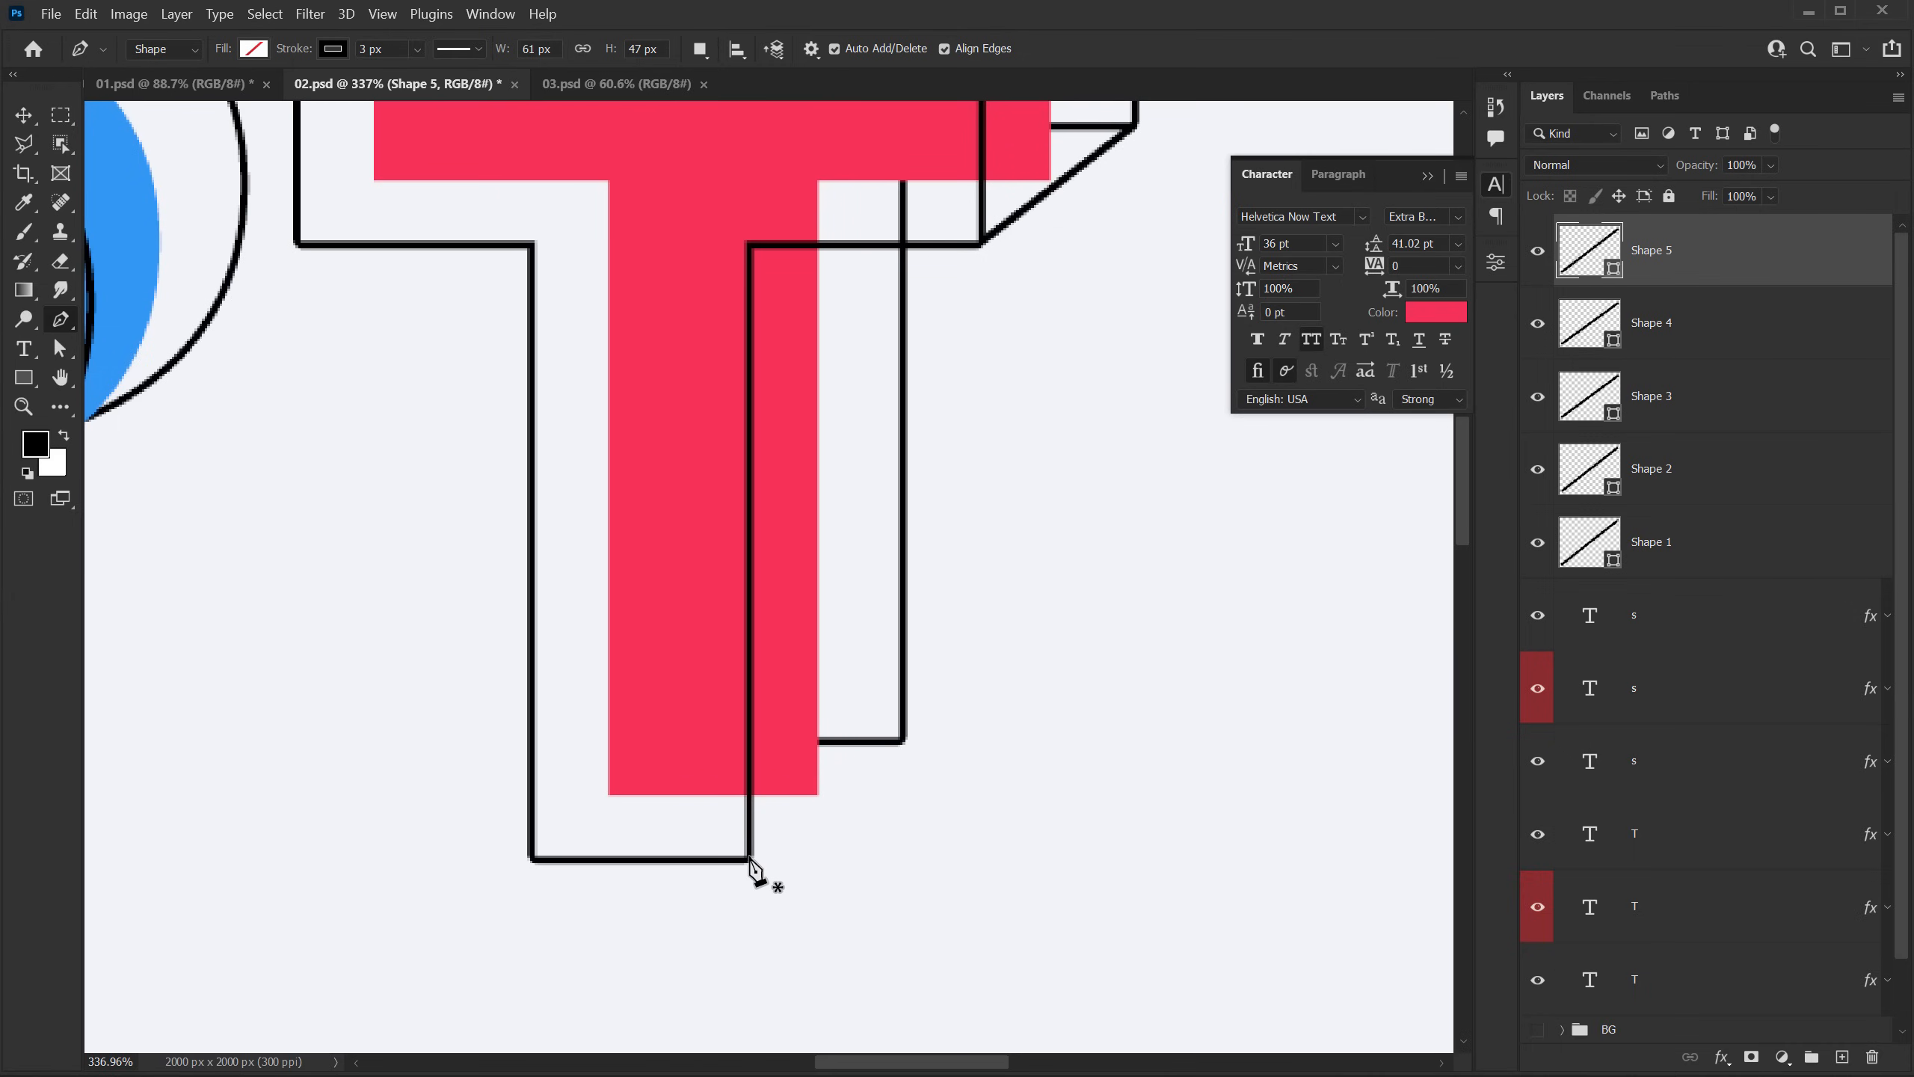
left_click(749, 857)
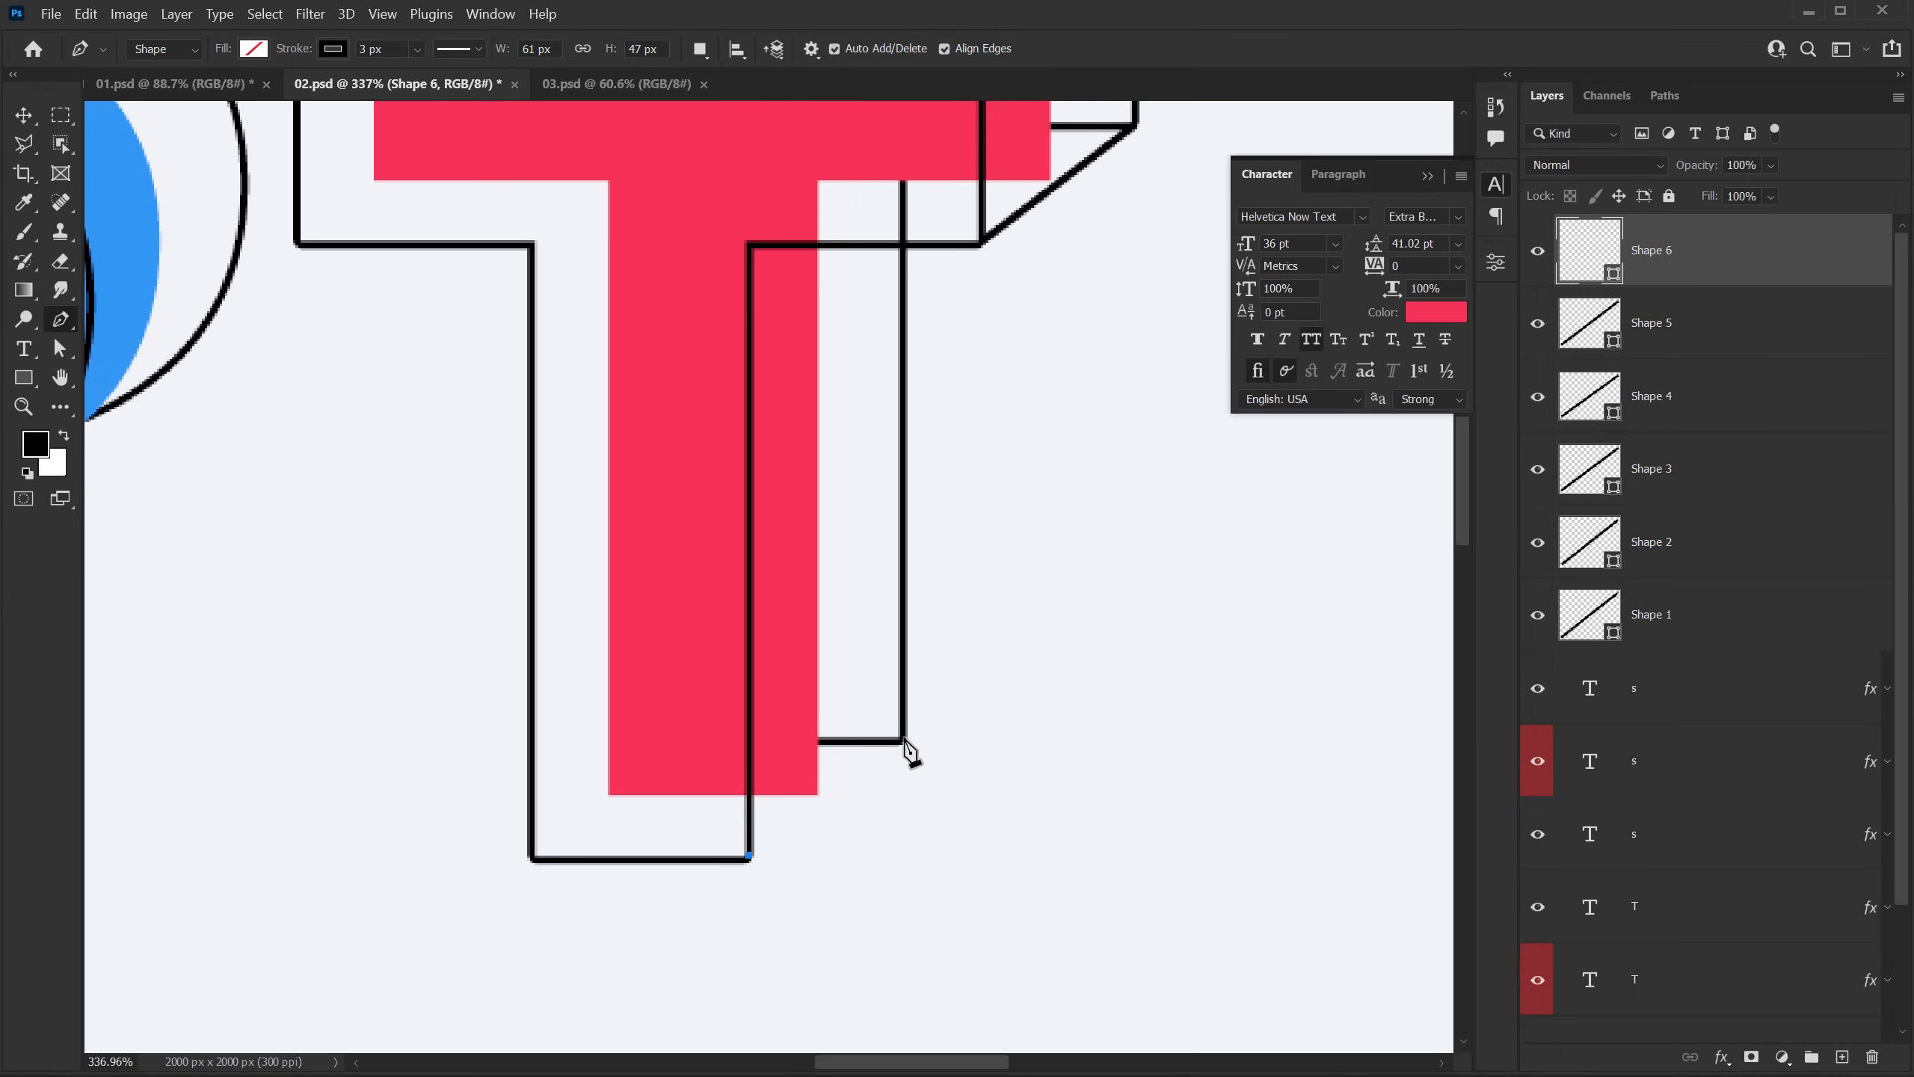
left_click(905, 739)
key("Return")
scroll(844, 655, "down", 7)
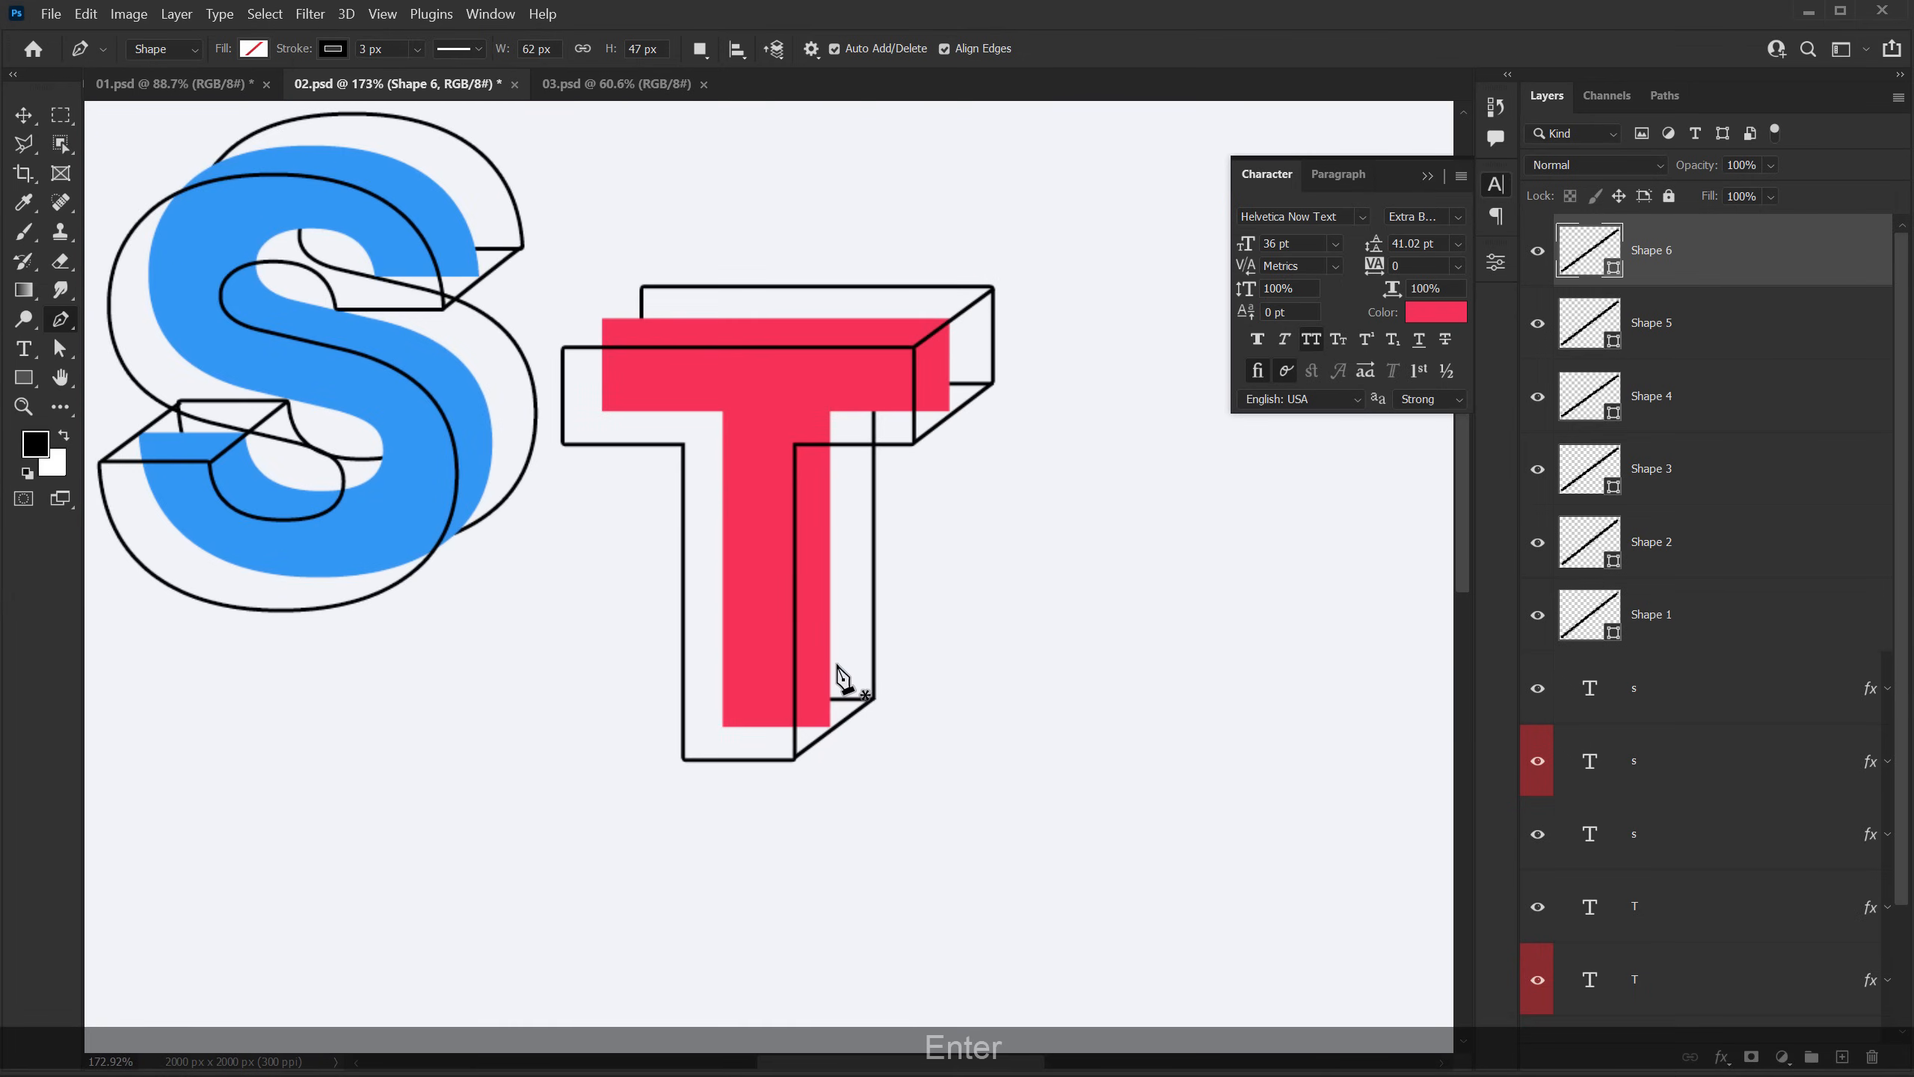
left_click_drag(687, 504, 821, 566)
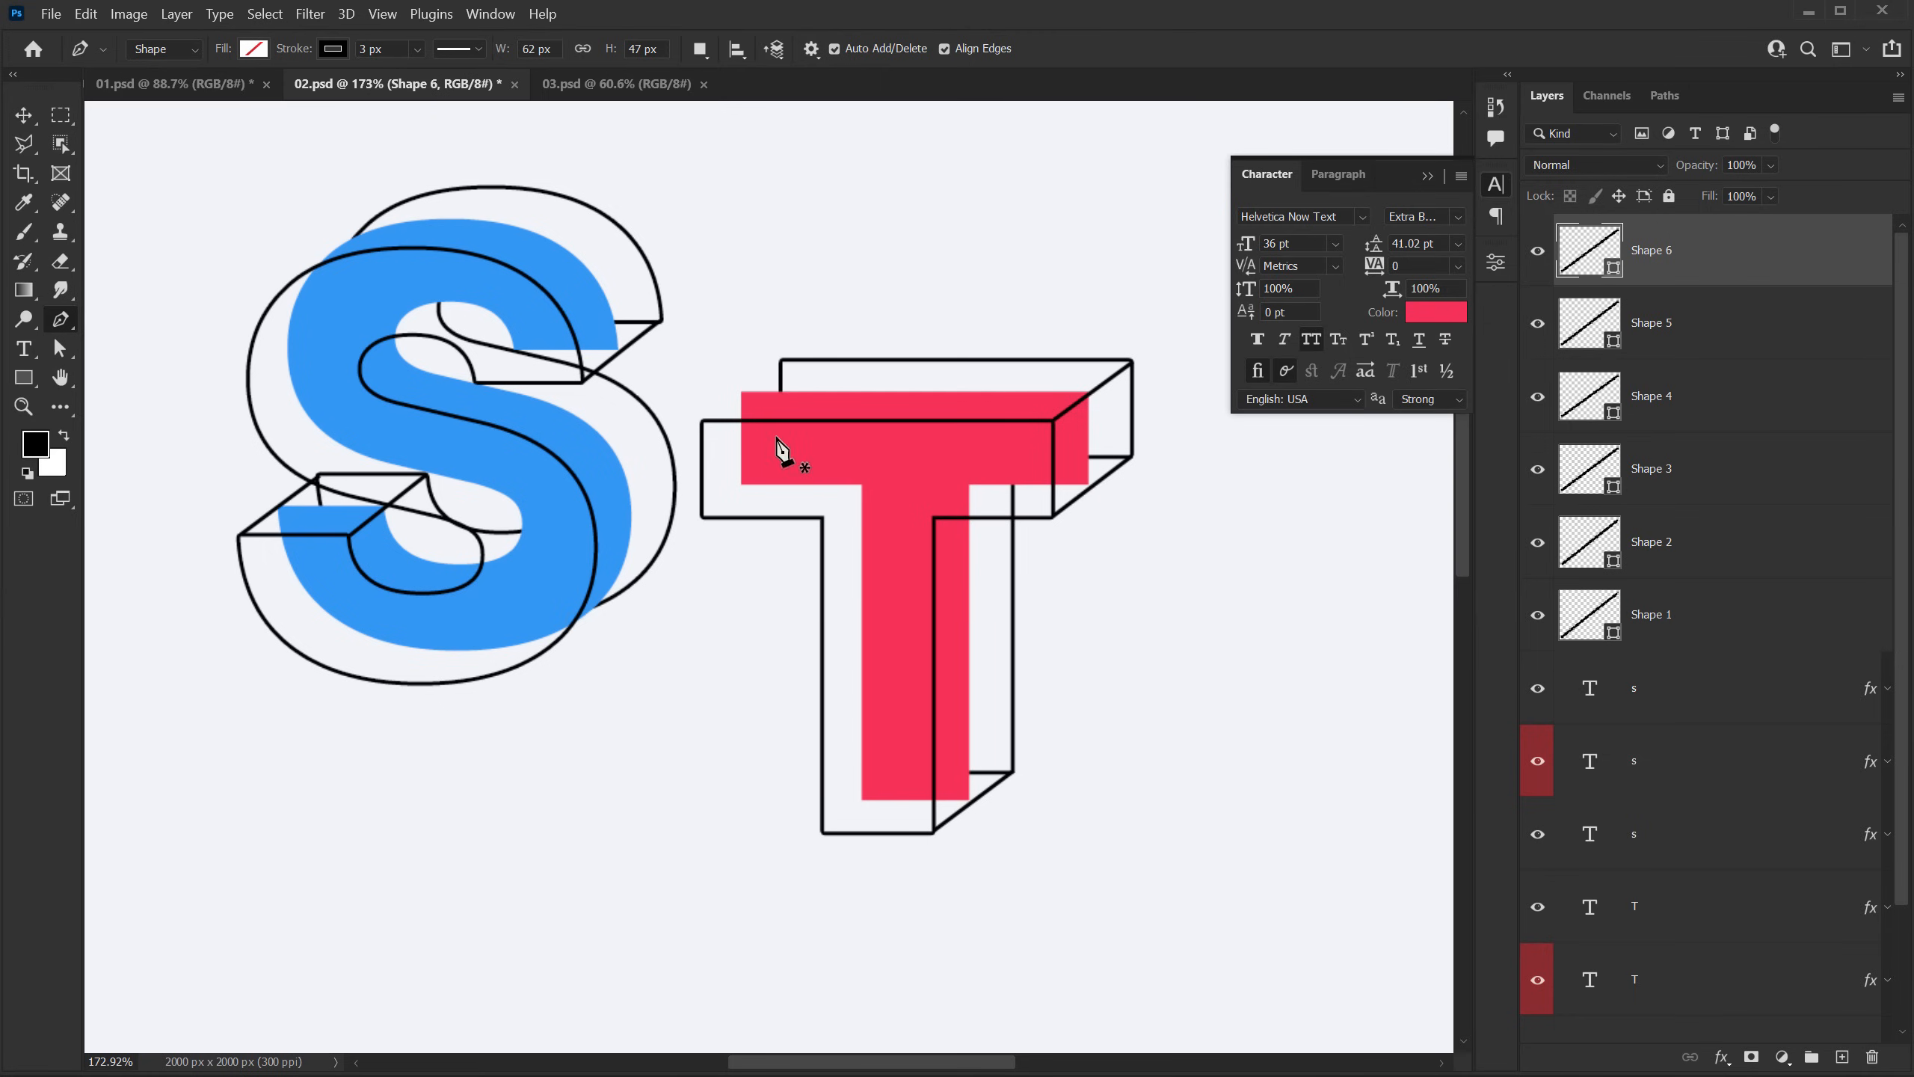
Step: Deselect the new line's layer and collapse the character settings to clear the canvas area
left_click(33, 115)
left_click(232, 439)
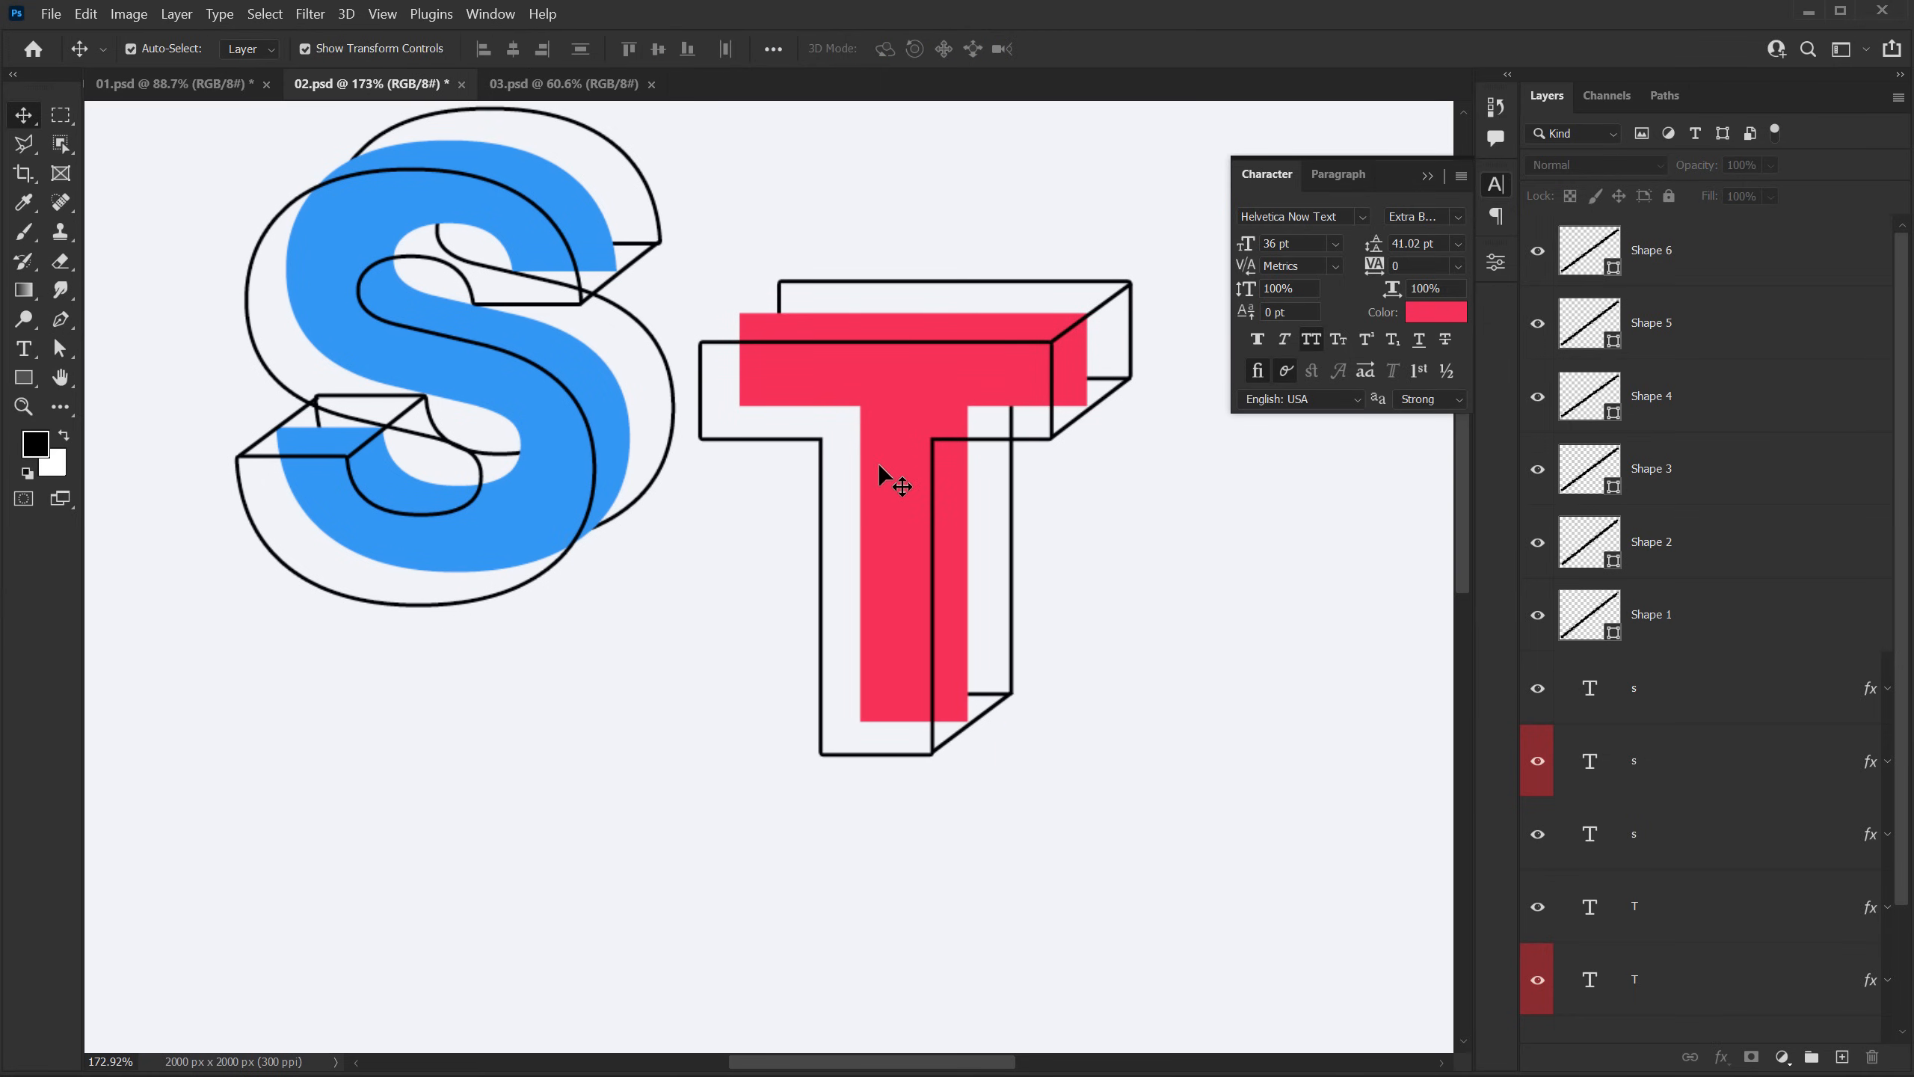
left_click(1429, 177)
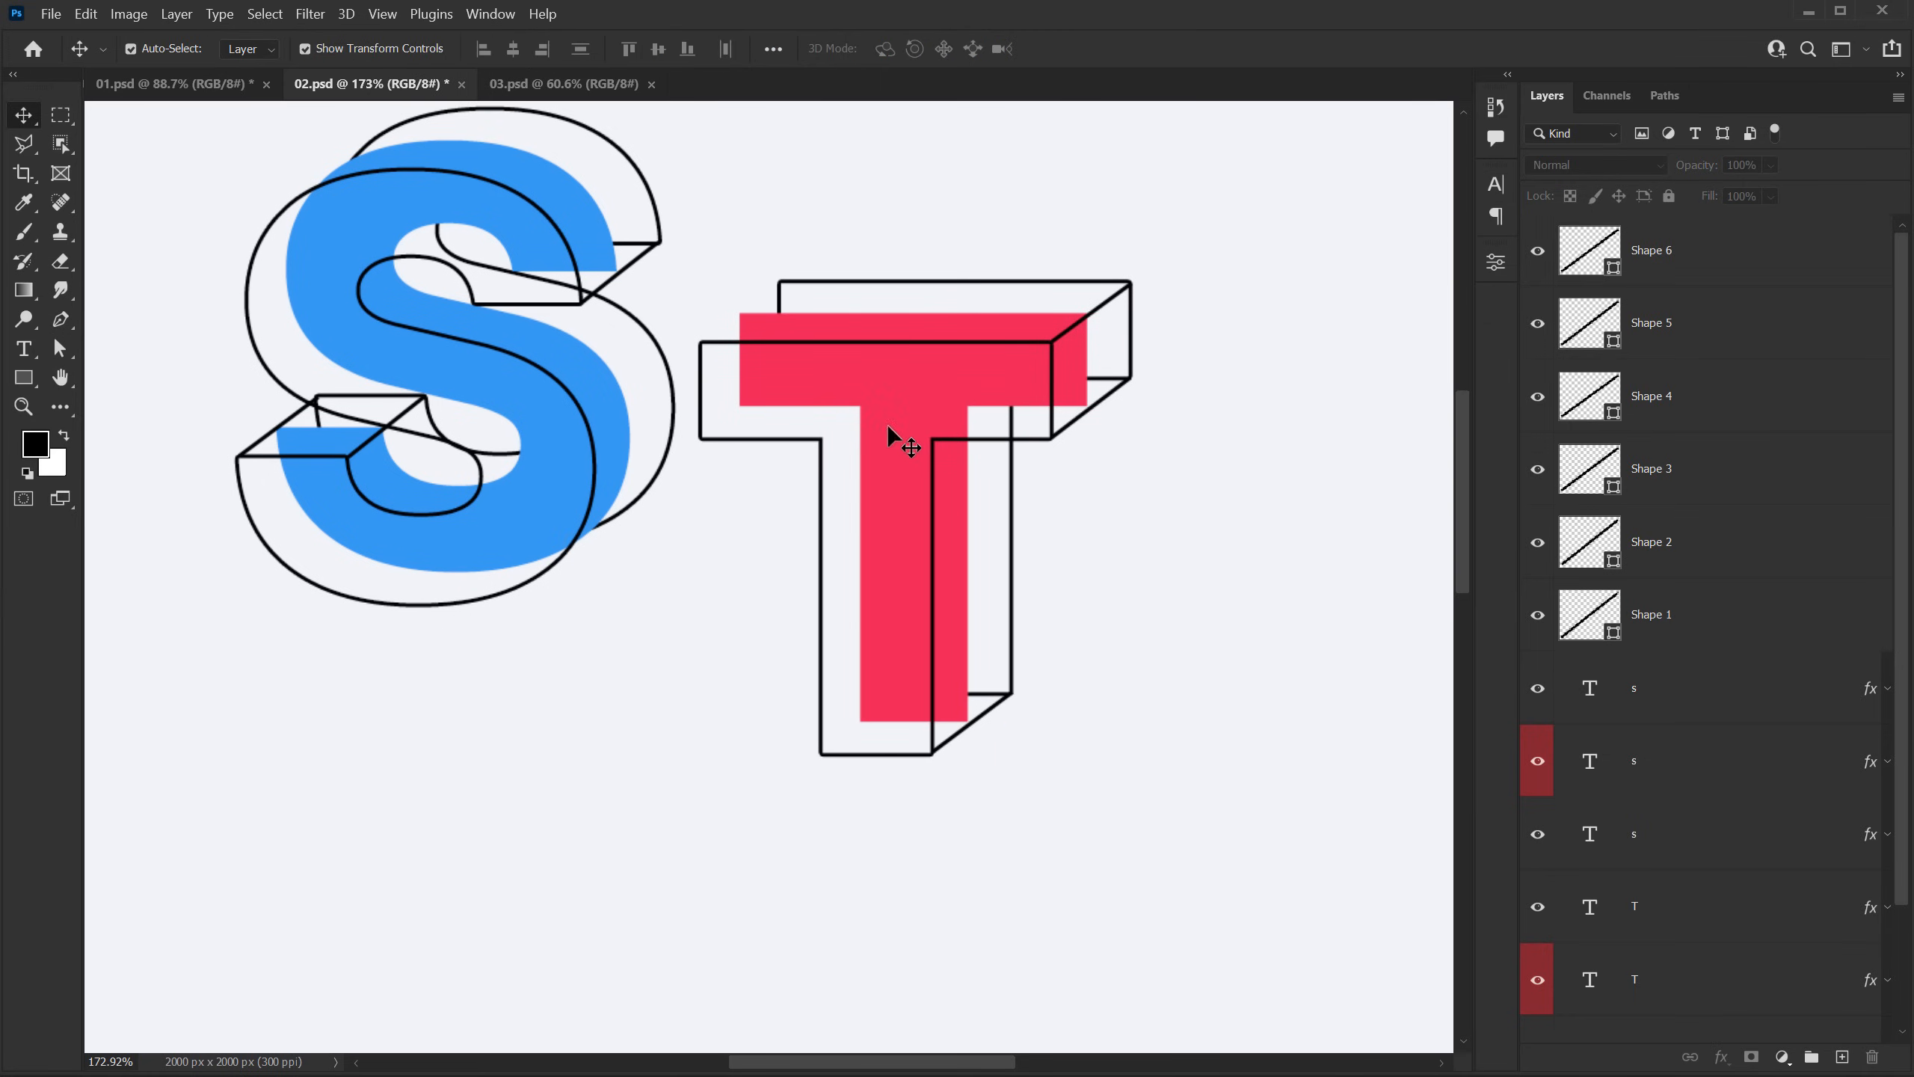
scroll(881, 426, "down", 5)
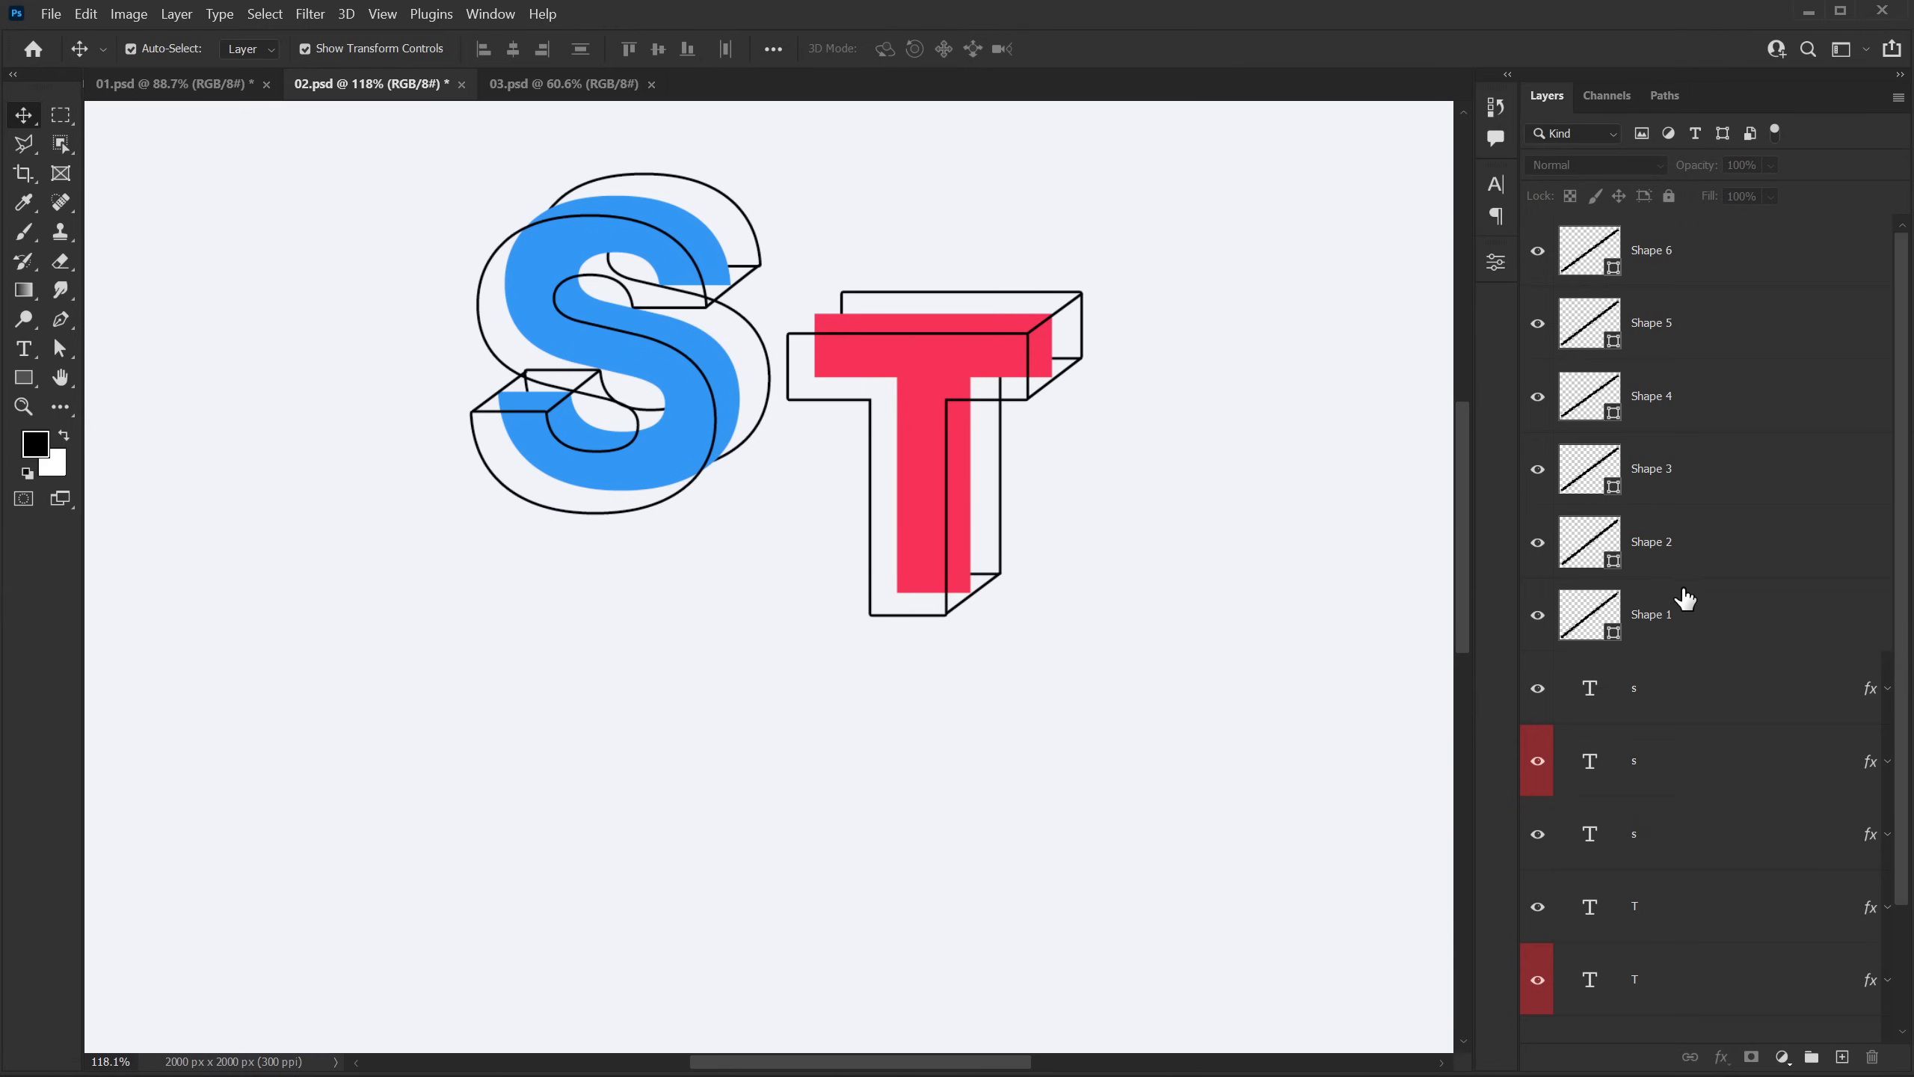
Step: Duplicate the three T text layers and move the lower set below the S
scroll(1684, 591, "down", 3)
left_click(1637, 760)
left_click(1637, 909, "shift")
key("ctrl+j")
left_click_drag(933, 467, 682, 701)
Step: Replace the text of the three moved layers with the letter A and color the solid A golden yellow
double_click(1590, 768)
type("A")
double_click(1590, 833)
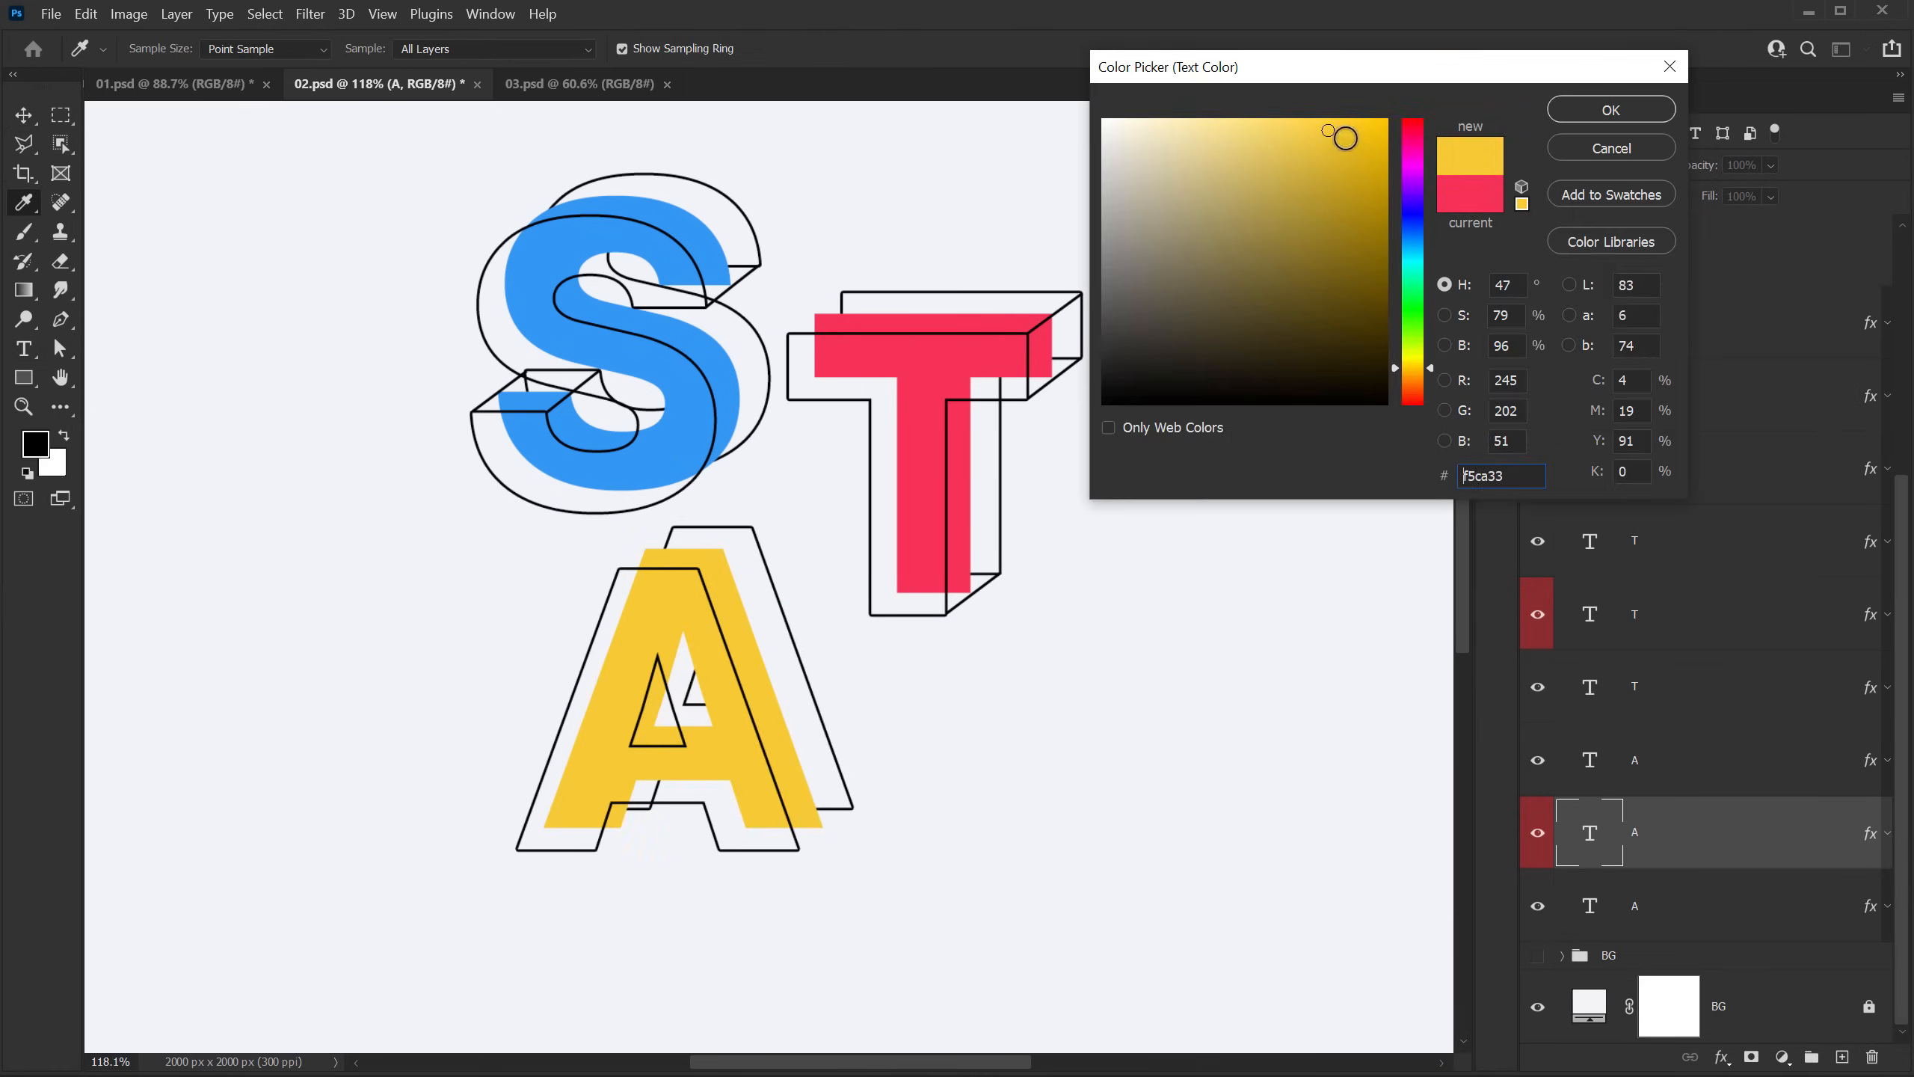
left_click(1611, 110)
Step: Draw three Pen lines joining the A outlines' top-right, bottom-right and left leg's inner corners
key("p")
key("Return")
key("v")
Step: Duplicate the three A text layers and move the lower set beside the A, below the T
scroll(1635, 753, "down", 10)
left_click(1635, 760)
left_click(1635, 905, "shift")
key("ctrl+j")
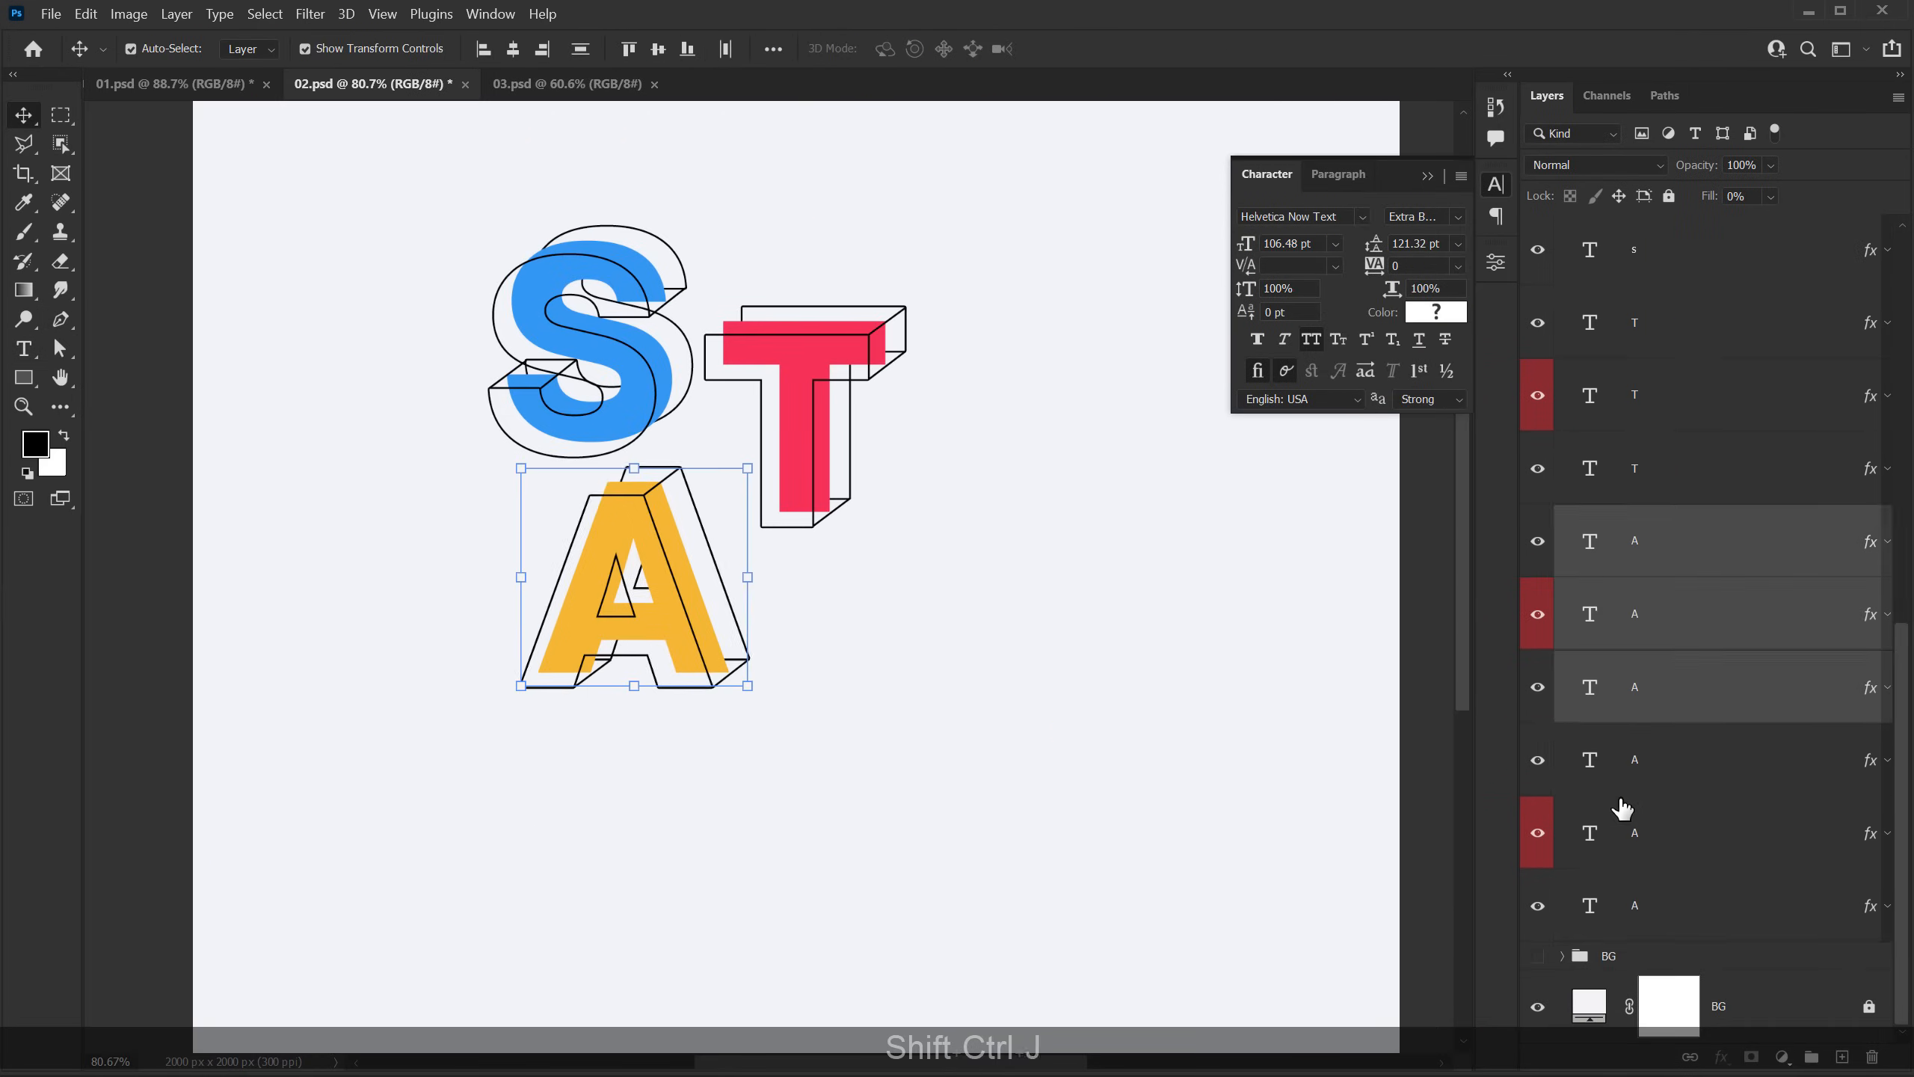
left_click(1621, 759)
left_click(1621, 905, "shift")
left_click_drag(663, 577, 862, 656)
Step: Replace the text of the three moved layers with the letter Y and color the solid Y purple
double_click(1589, 760)
type("Y")
double_click(1592, 836)
left_click(1436, 312)
left_click(1609, 109)
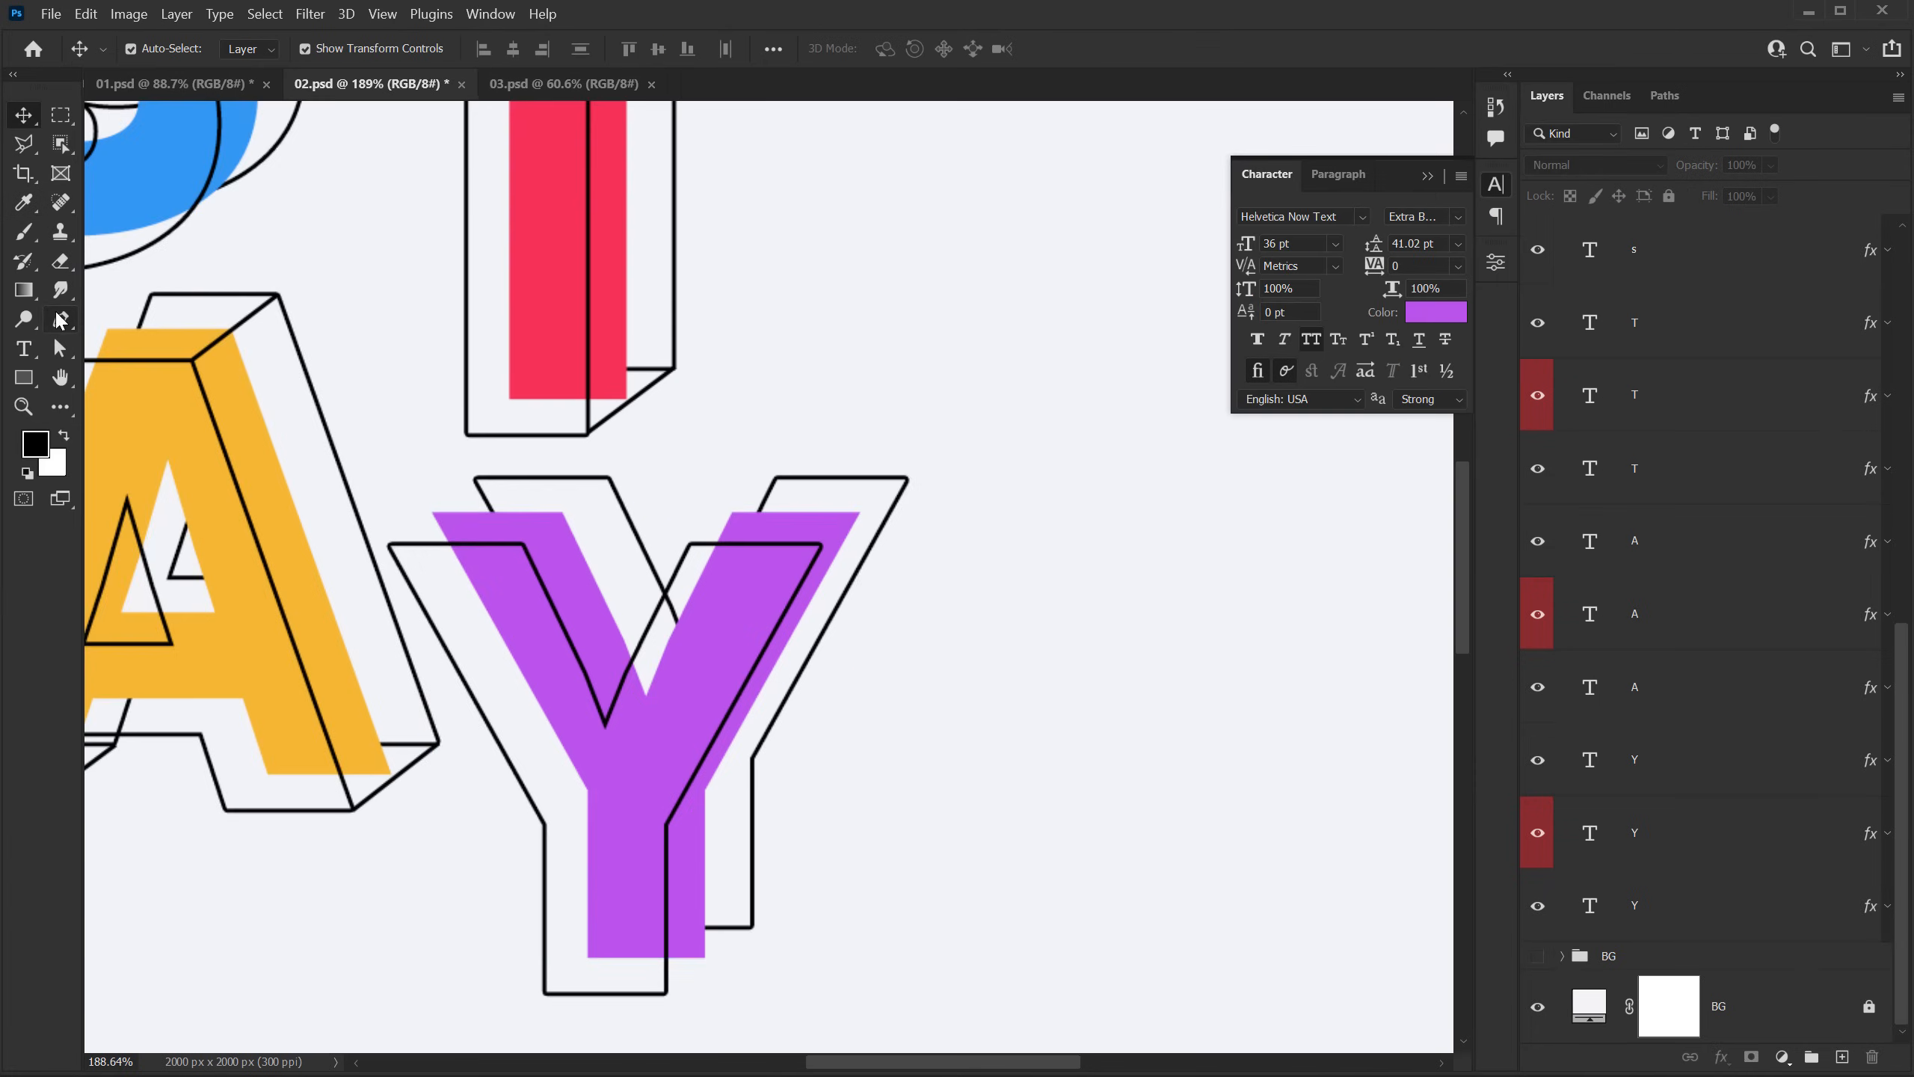
Step: Draw two 3 px Pen lines joining the Y outlines' upper-right arm corners and lower-right stem corners, the latter about 61 × 47 px
left_click(60, 320)
left_click(822, 544)
left_click(908, 477)
key("Return")
left_click(594, 1009)
left_click(748, 889)
key("Return")
scroll(842, 663, "down", 8)
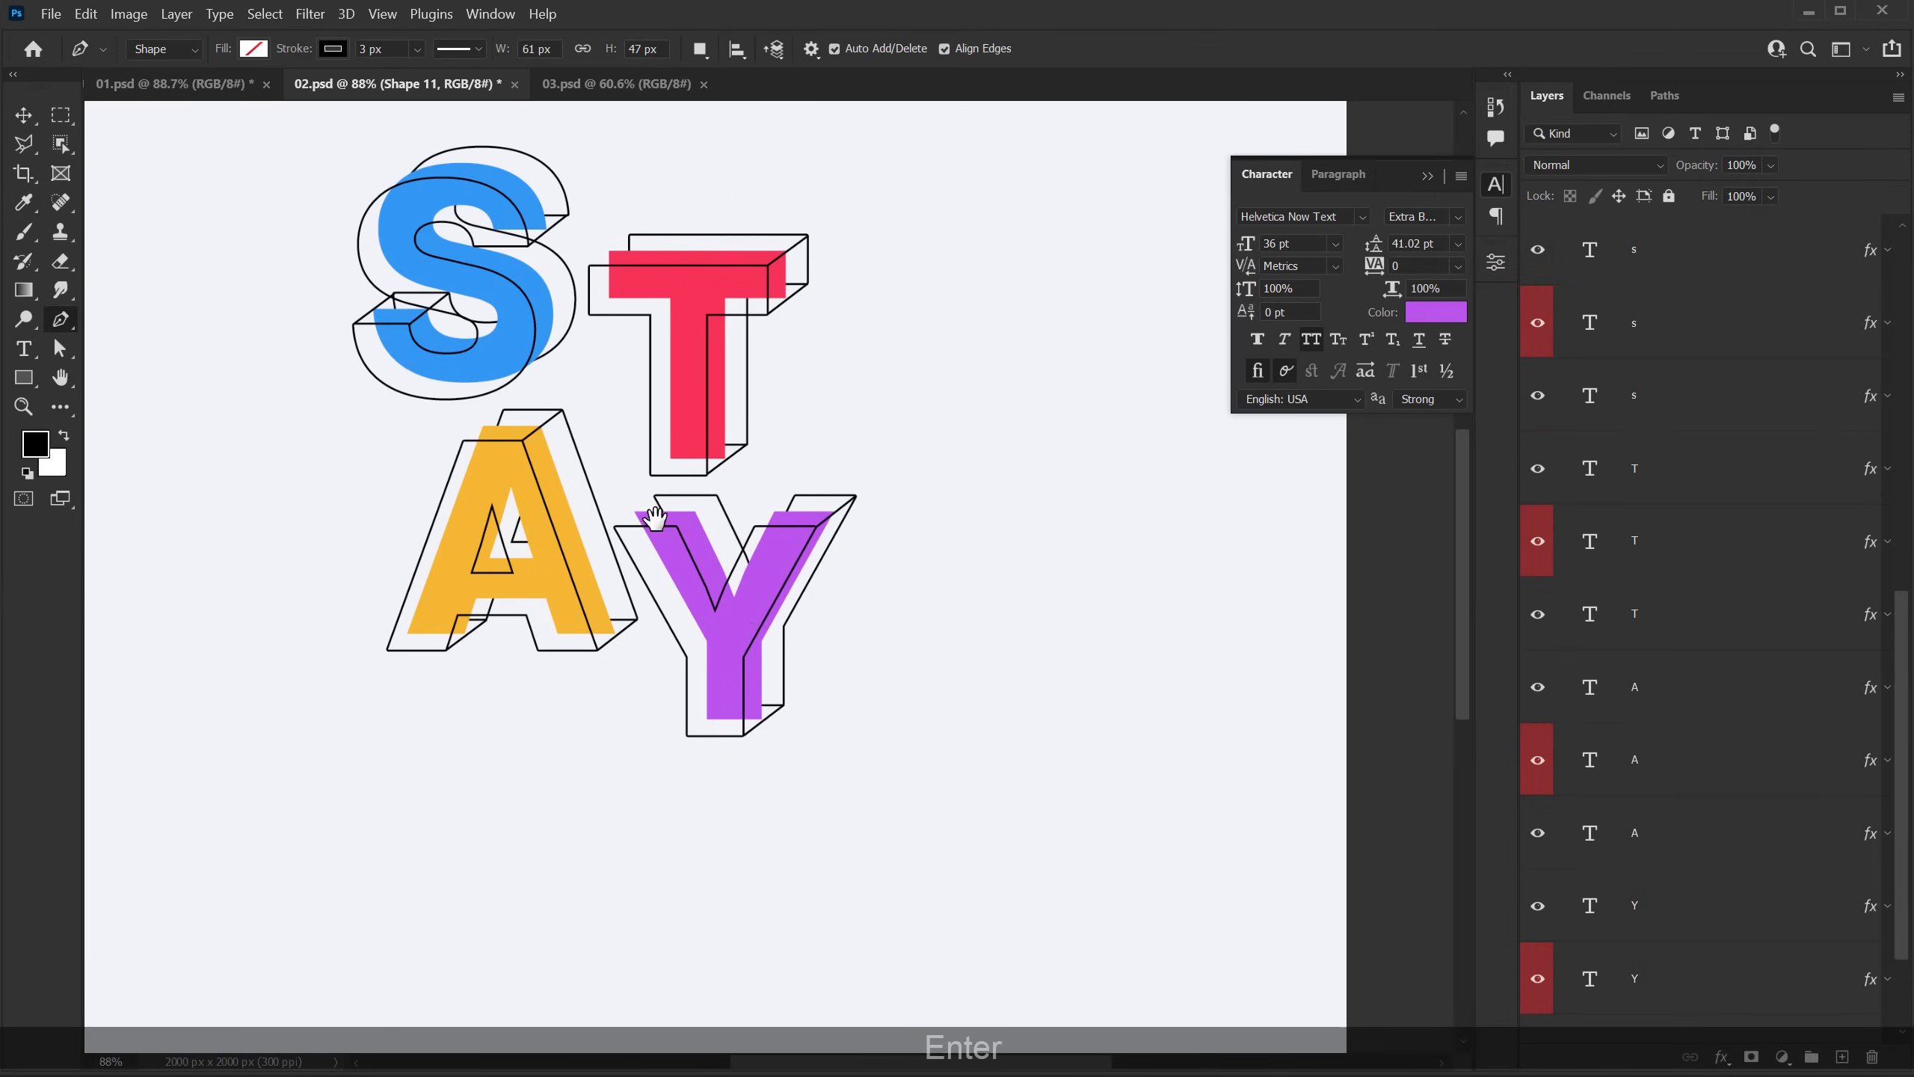
Step: Collapse the character settings and deselect the last line of the finished STAY lettering
left_click_drag(655, 519, 686, 596)
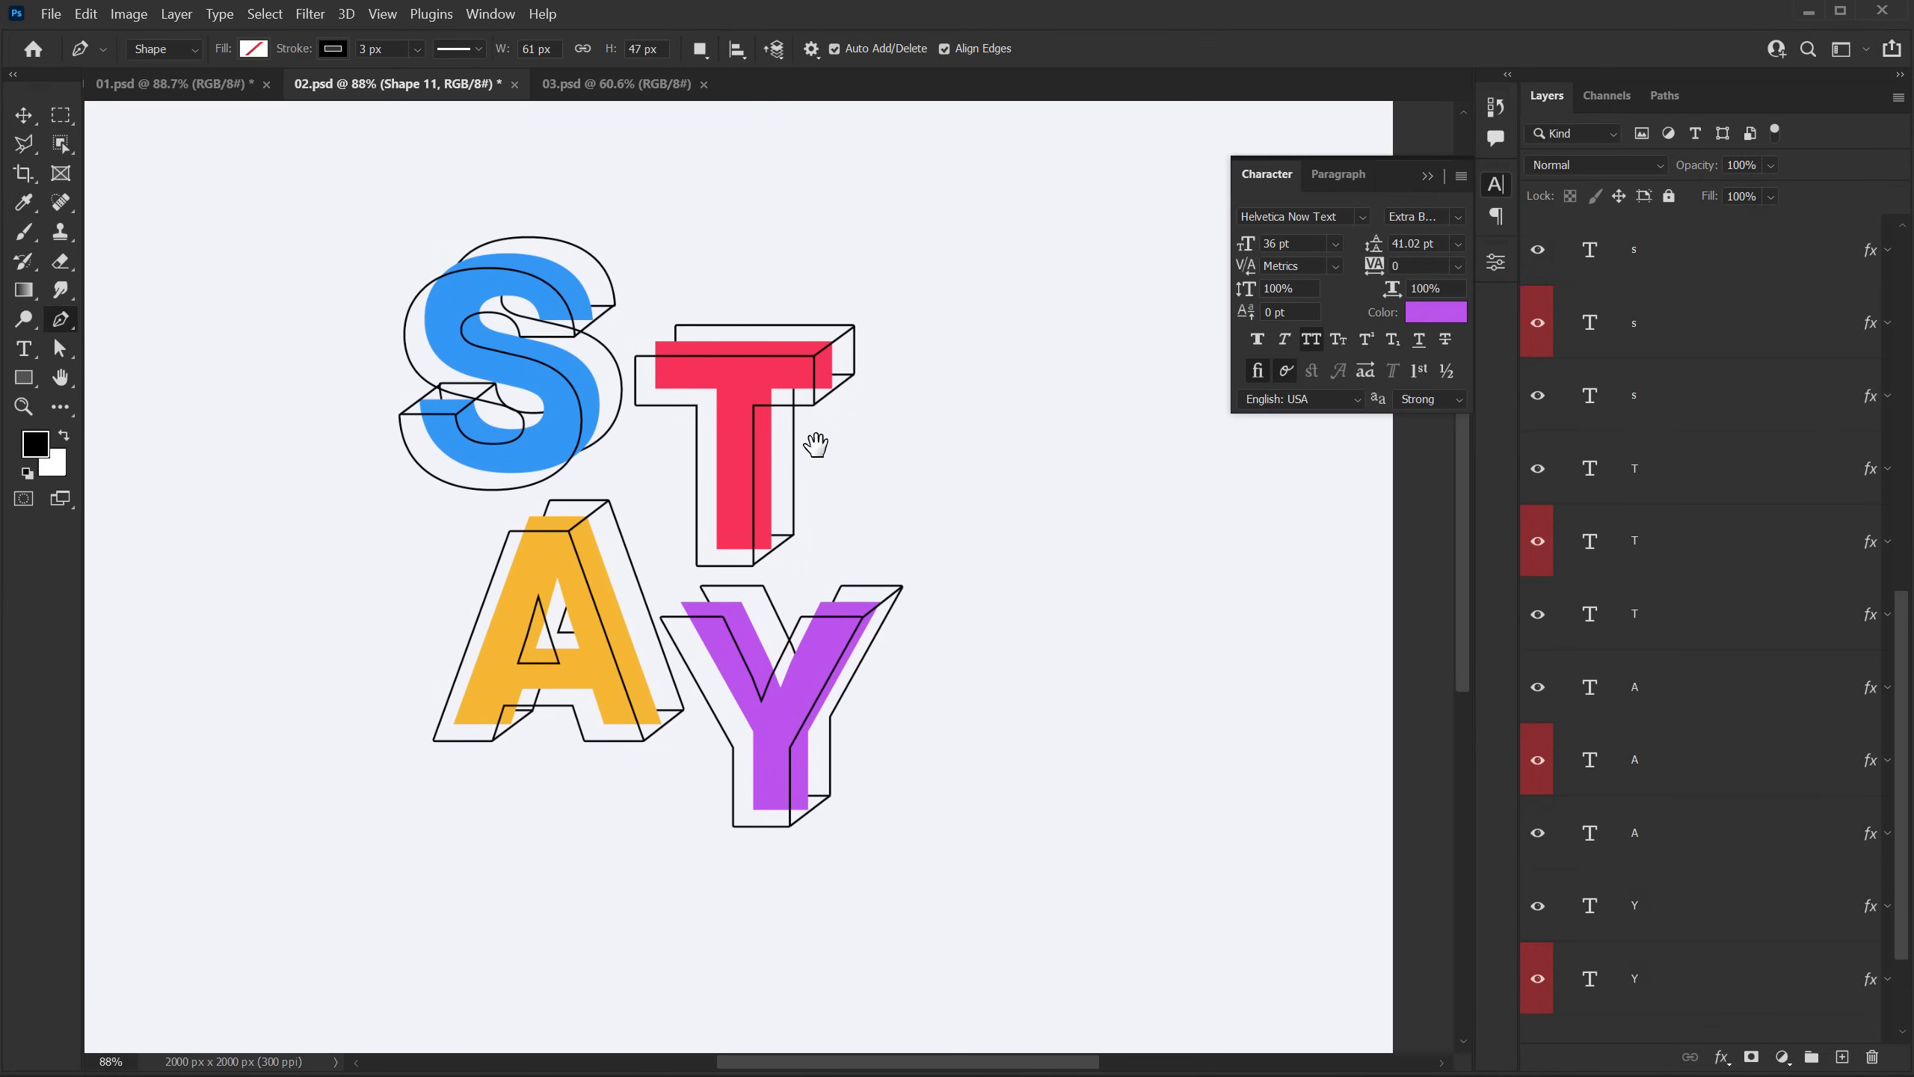
scroll(683, 428, "up", 3)
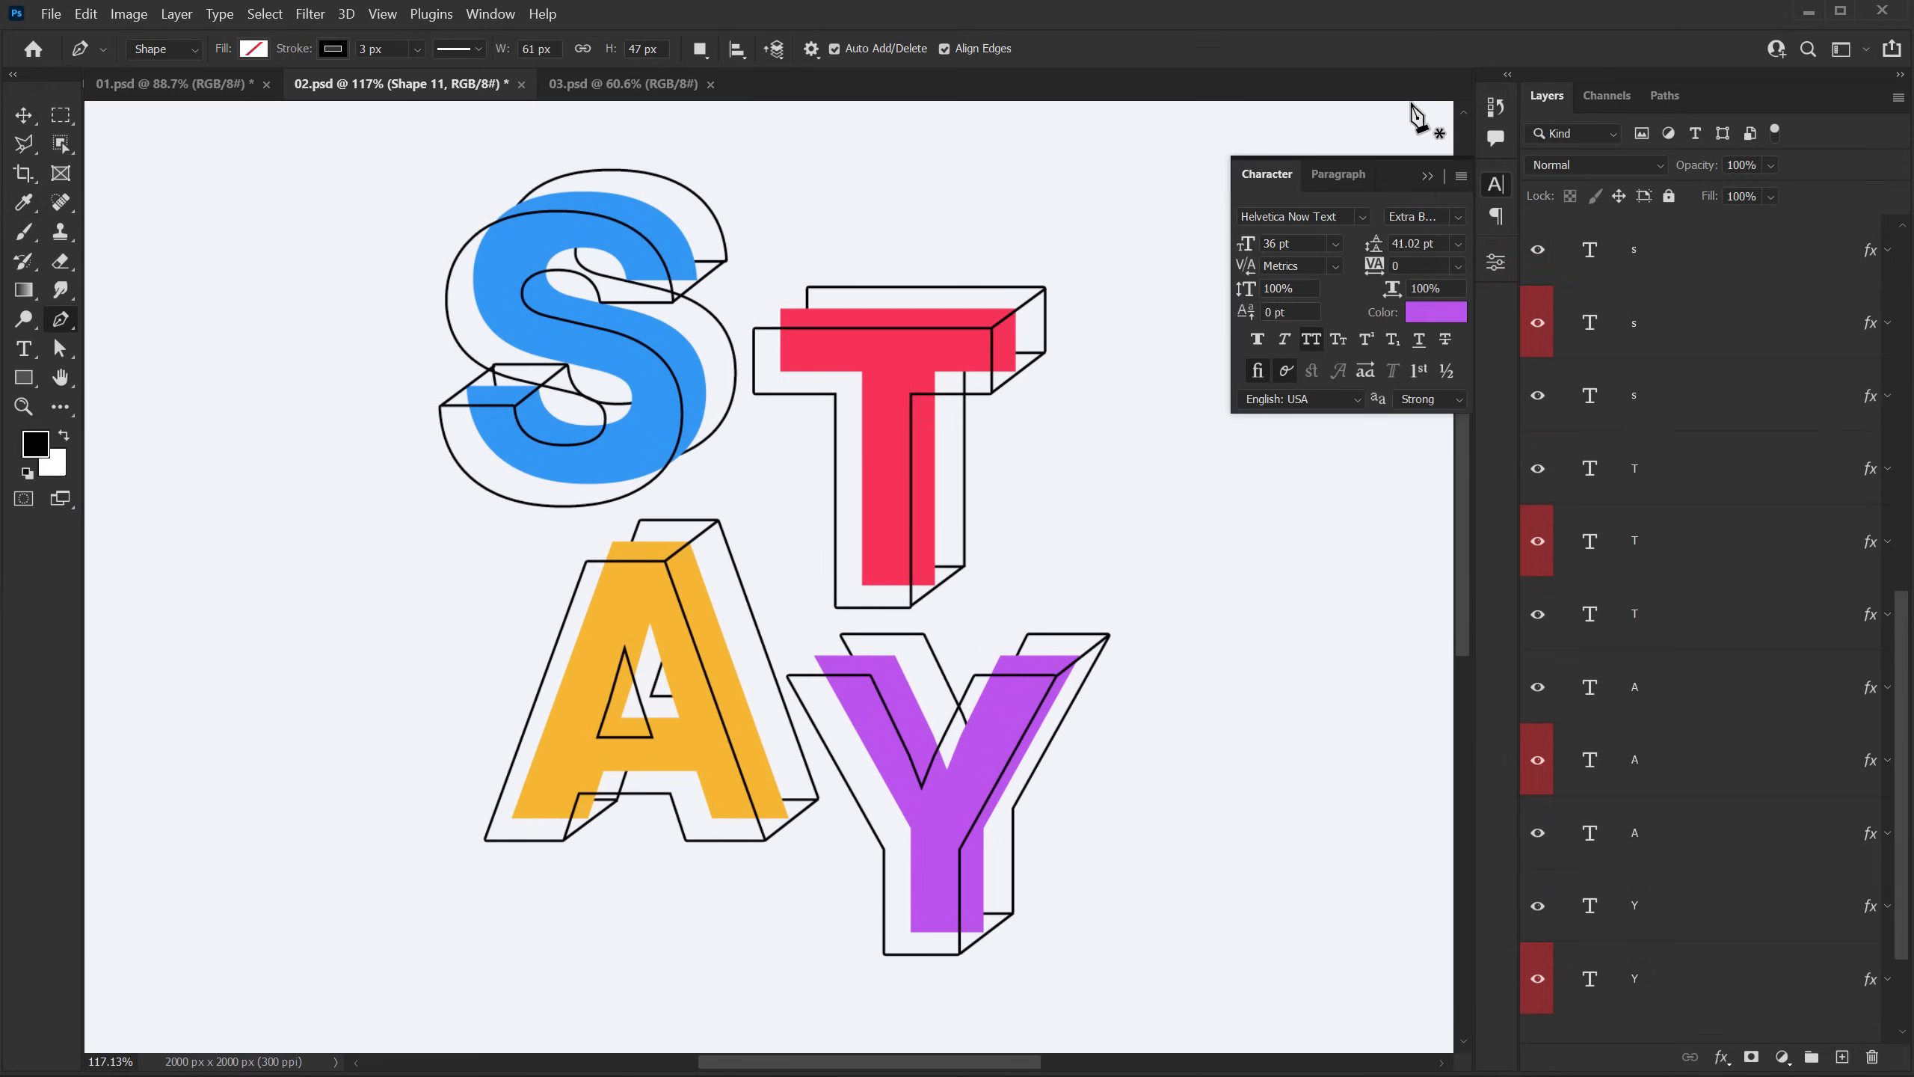
left_click(1427, 175)
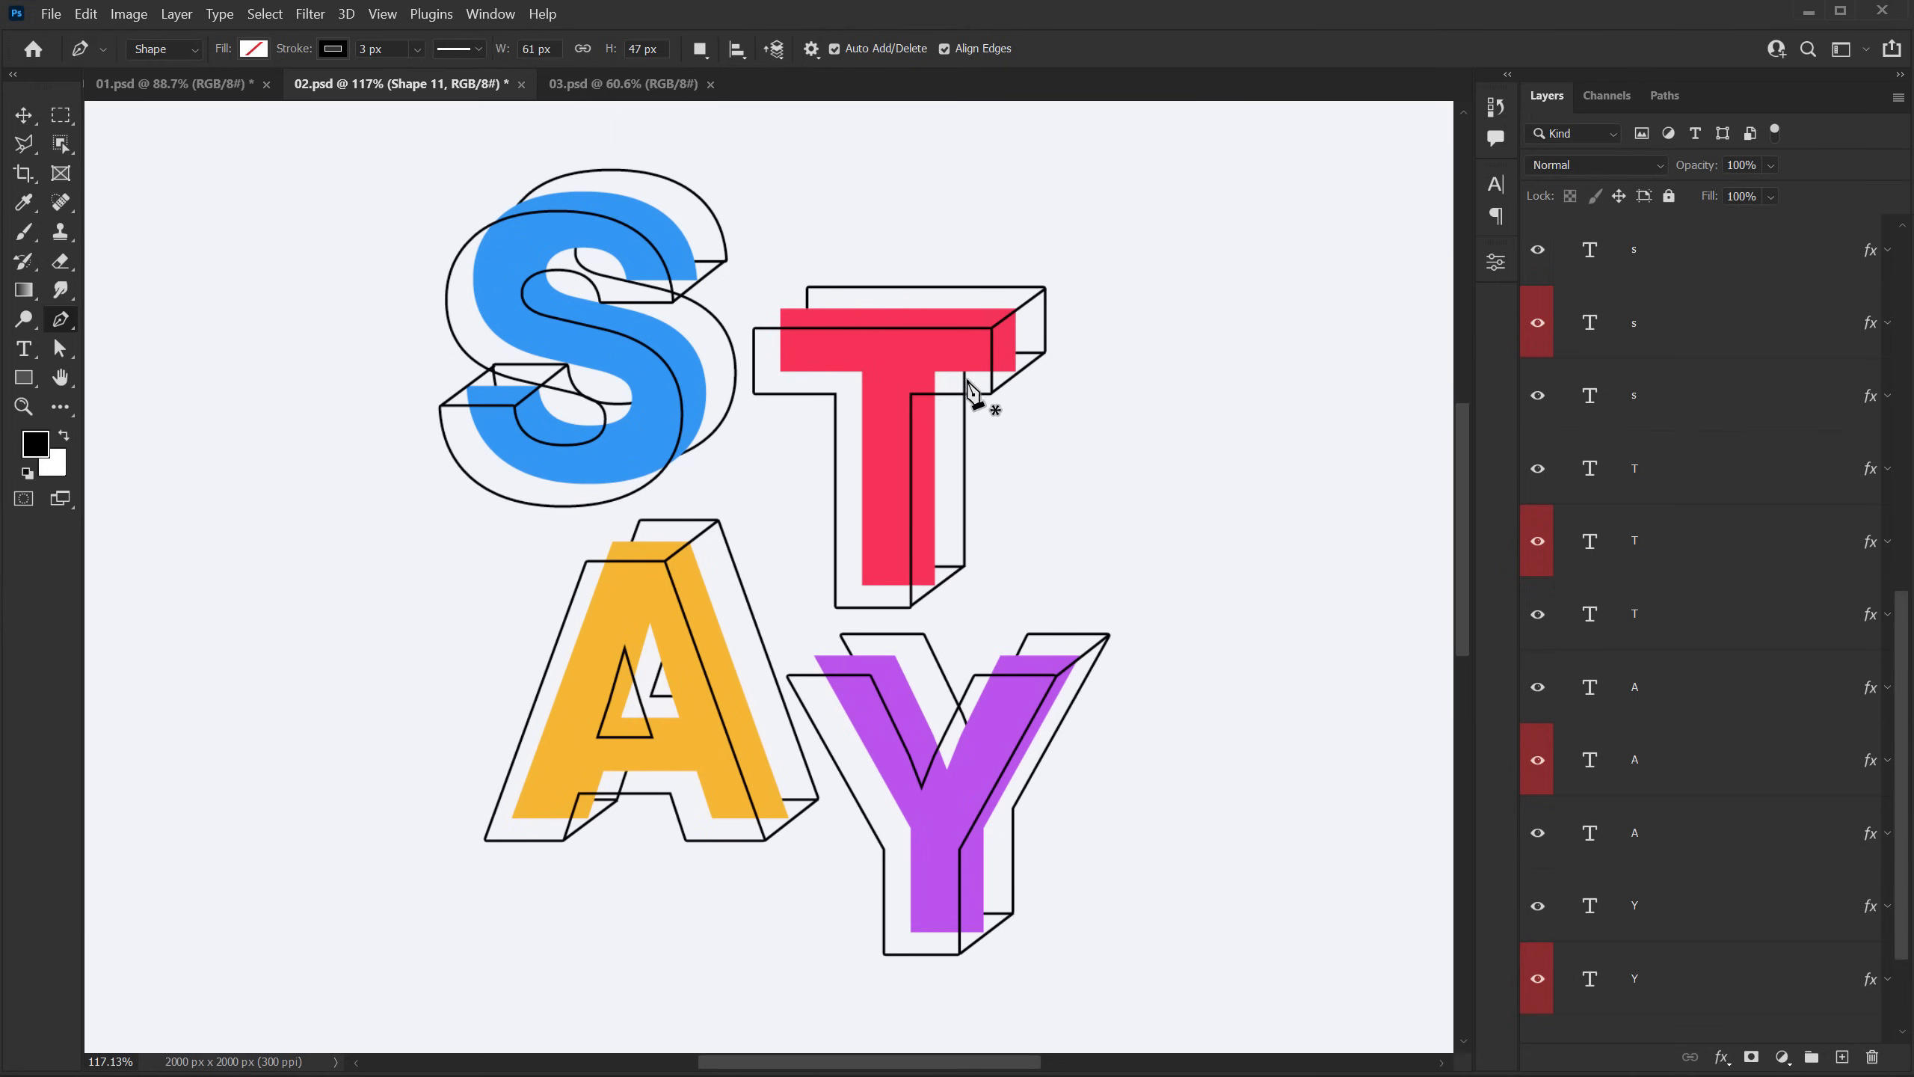
left_click(23, 114)
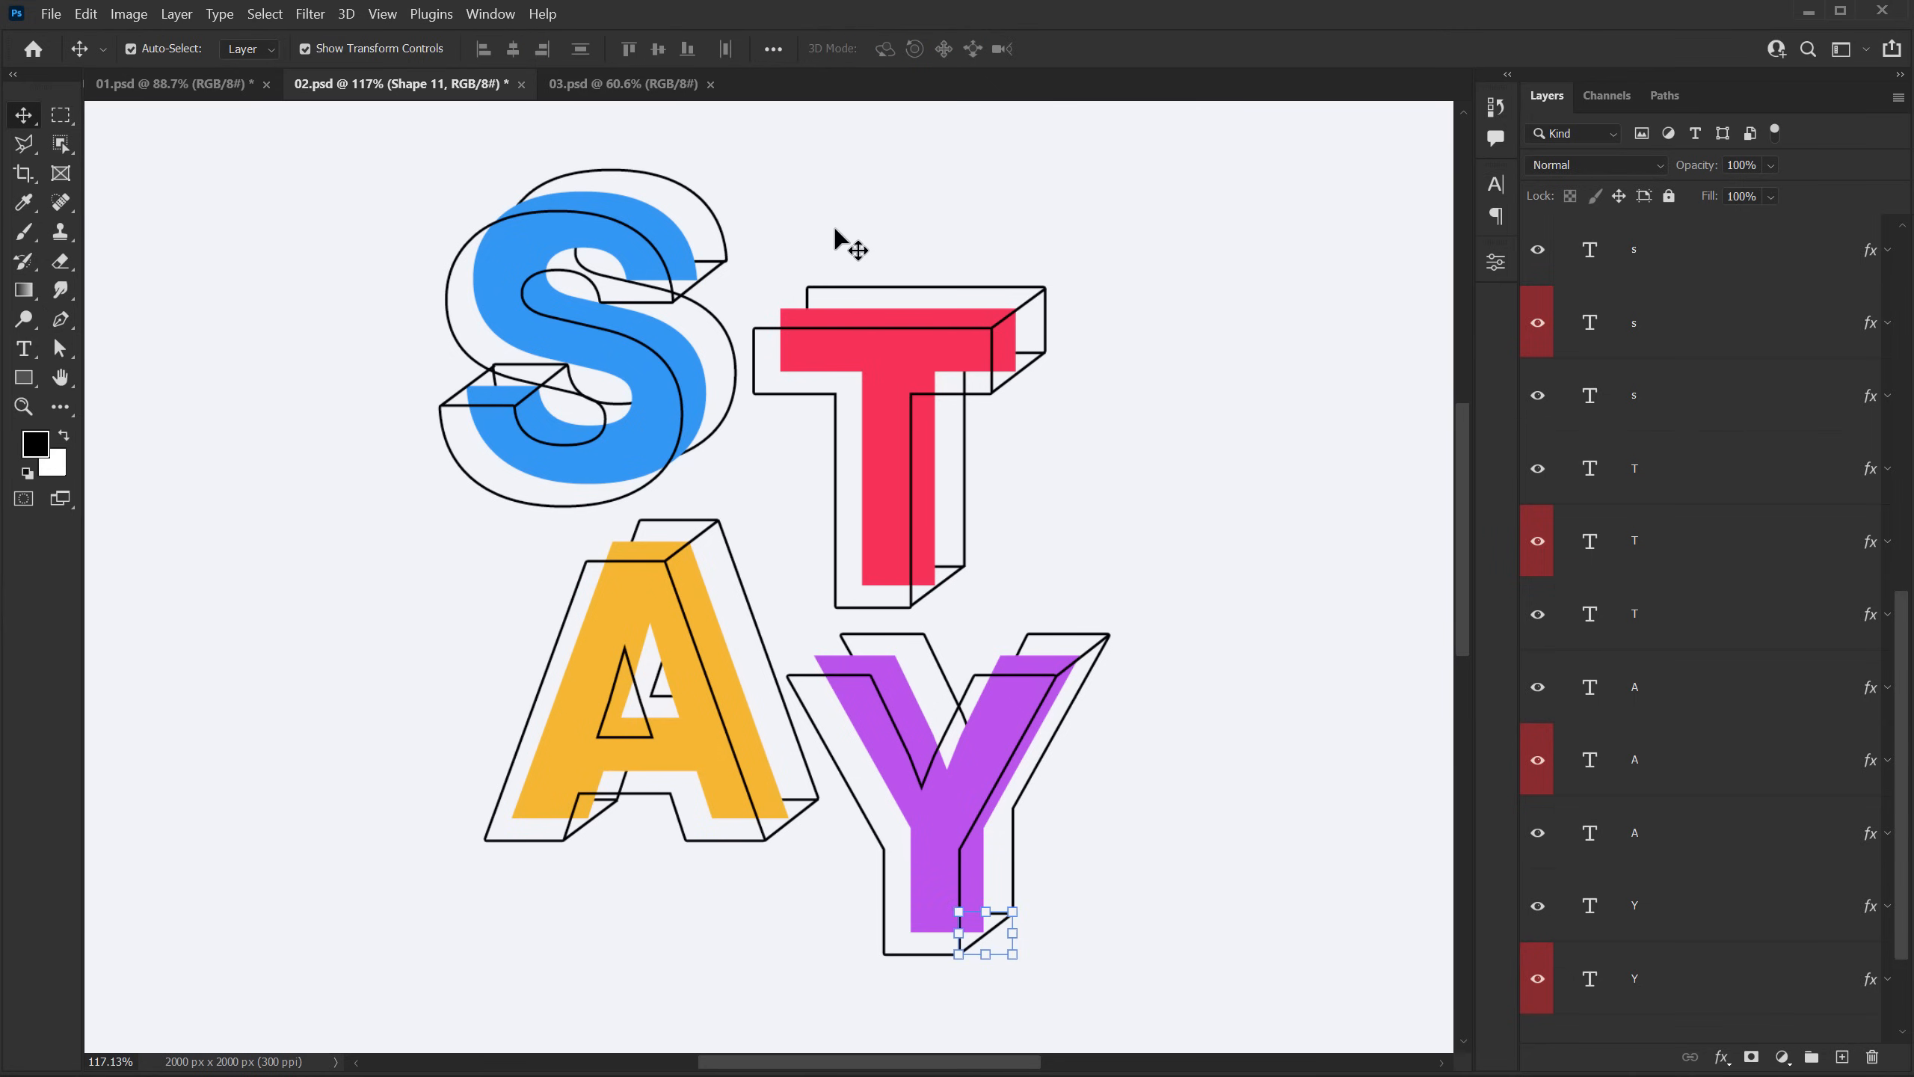
left_click(1290, 277)
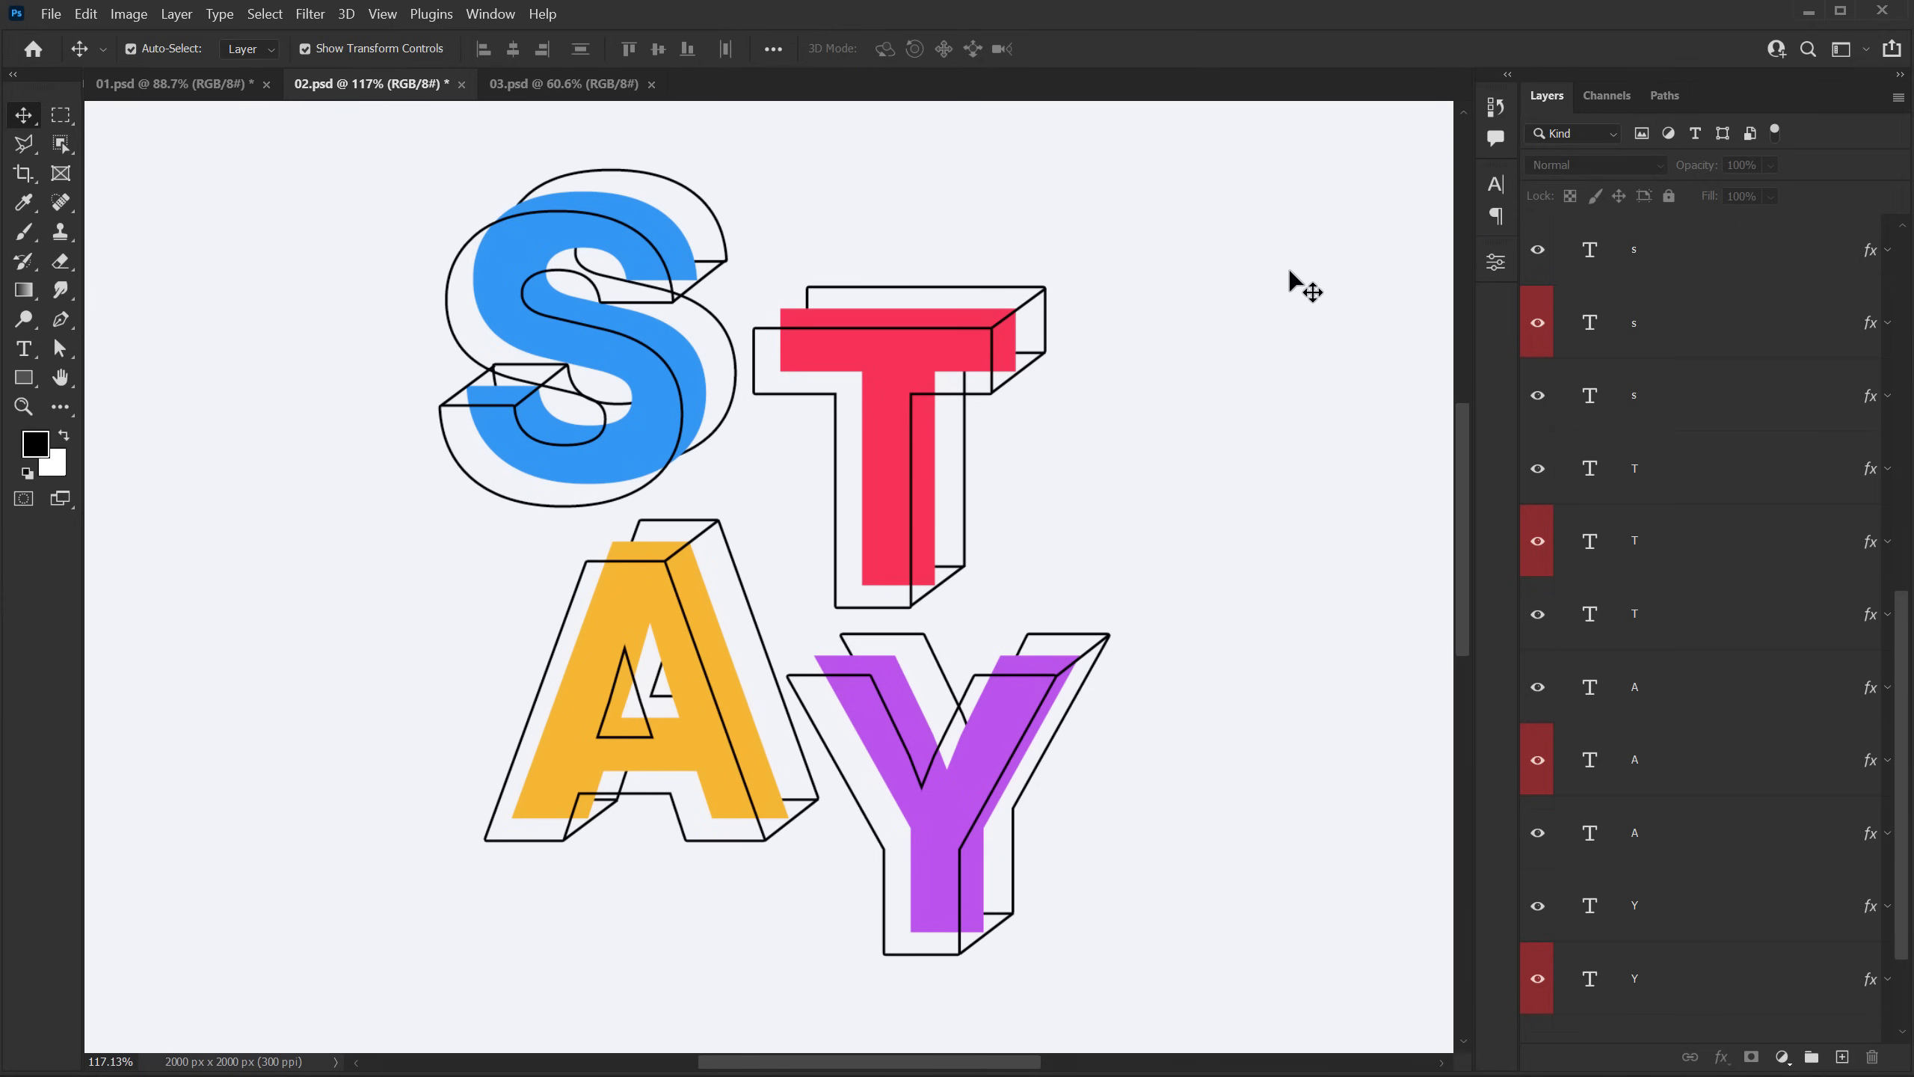
Step: Convert the solid blue S layer to a smart object
left_click(1634, 336)
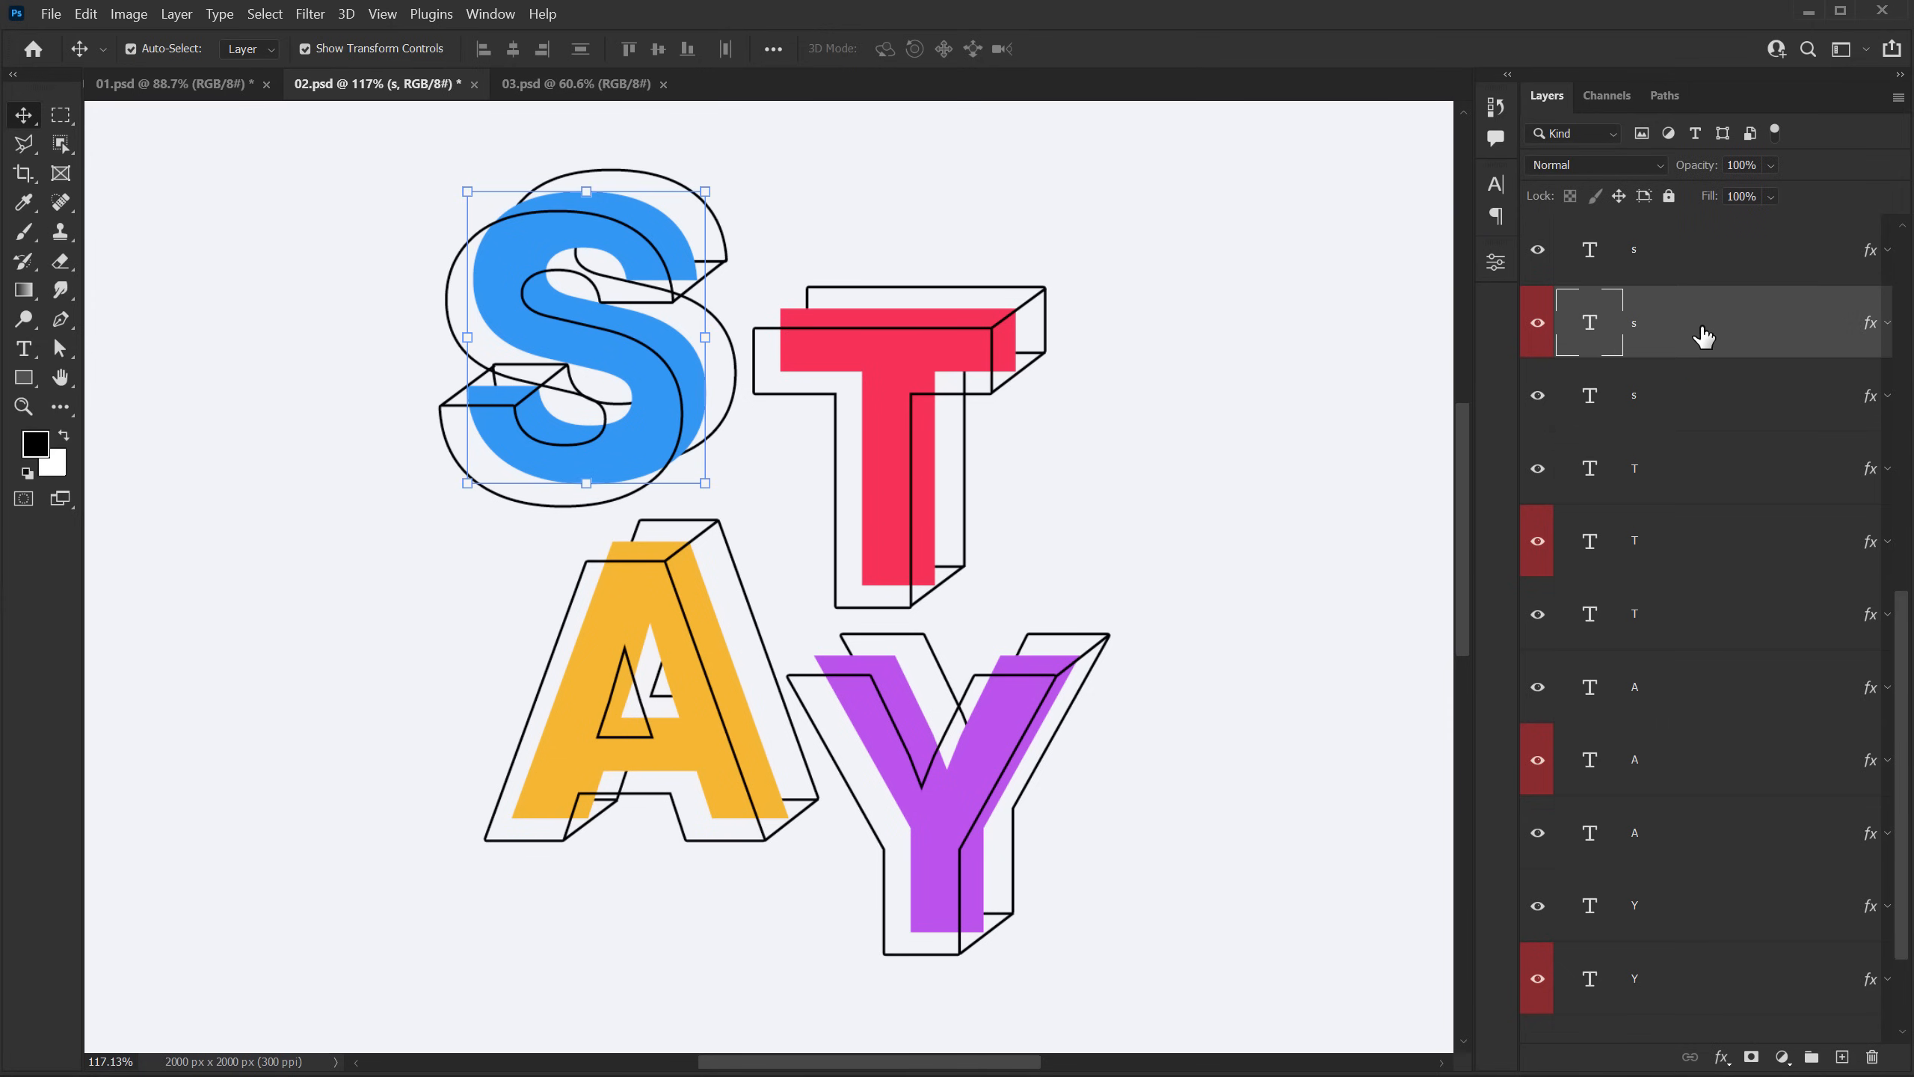
right_click(1703, 336)
left_click(1776, 325)
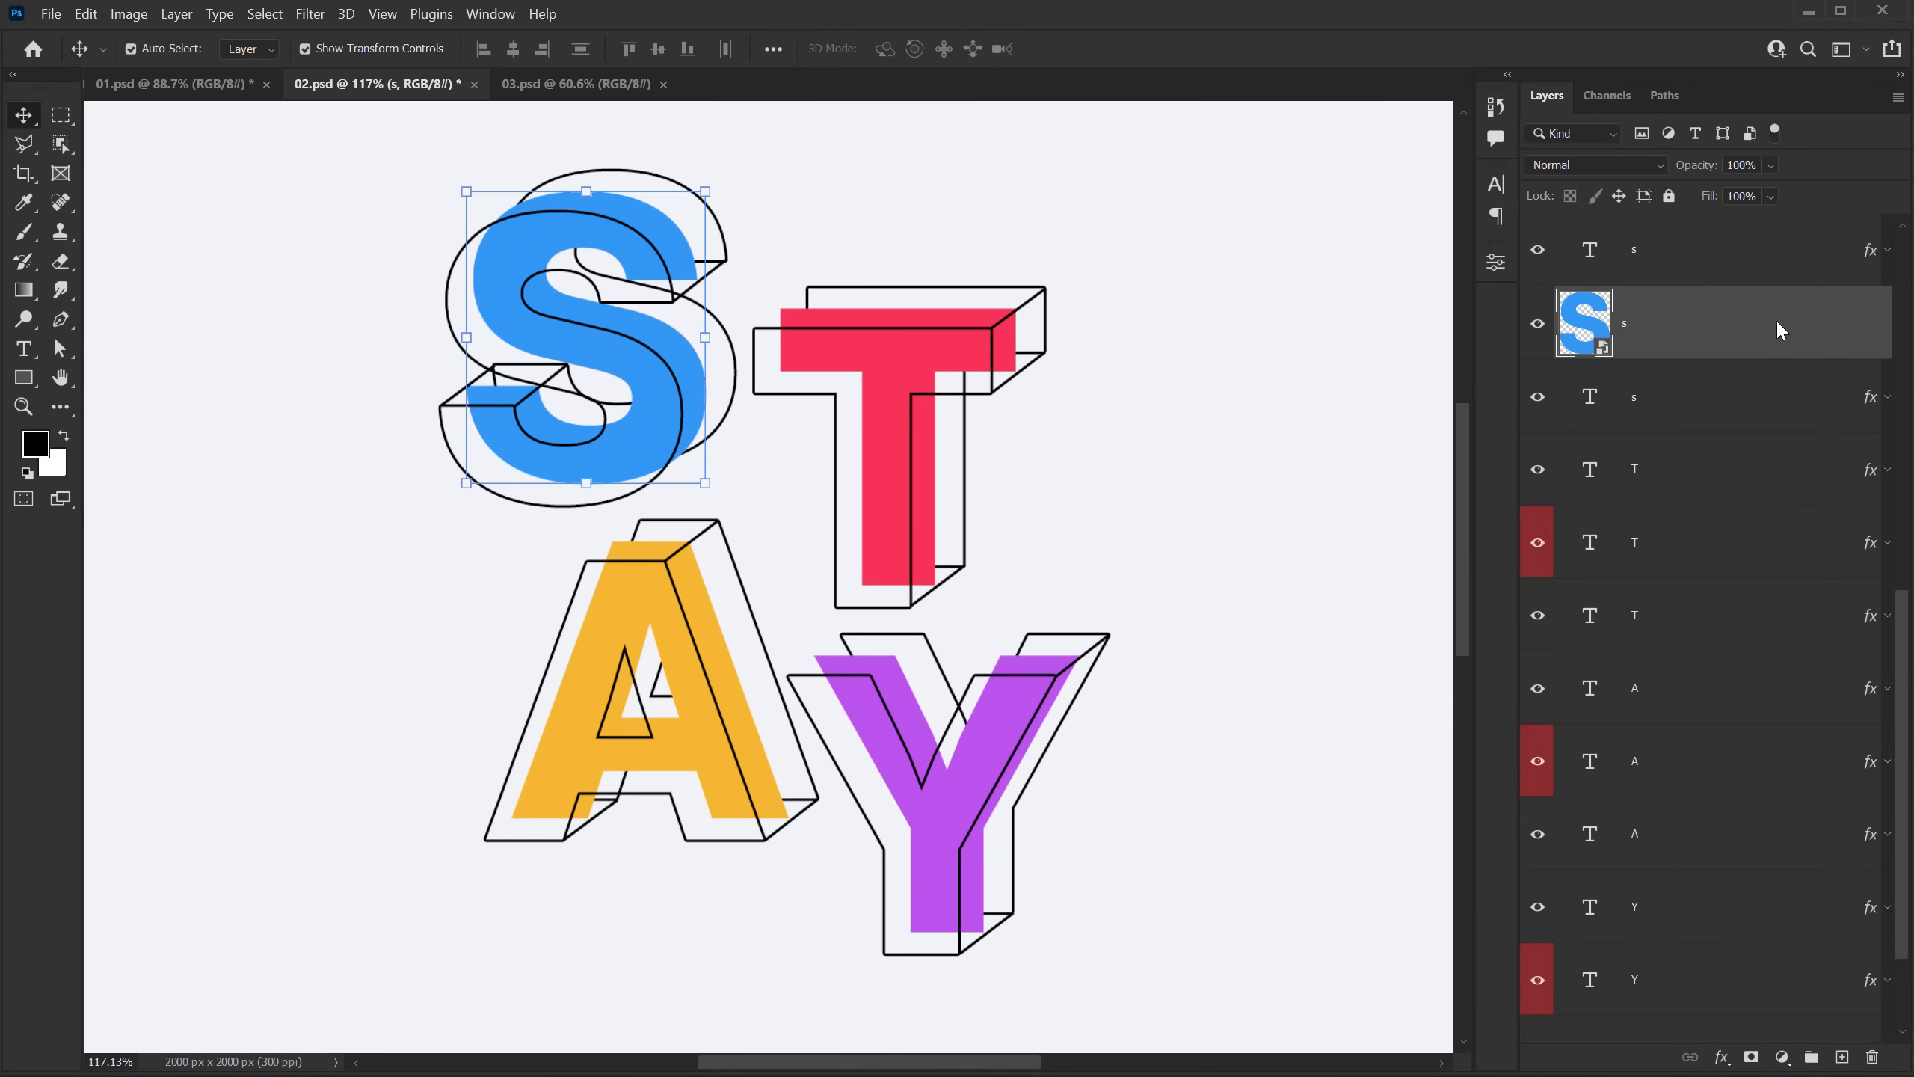
Step: Start a 15 px Field Blur on the blue S and place its pin at the letter's upper-left curve
left_click(312, 14)
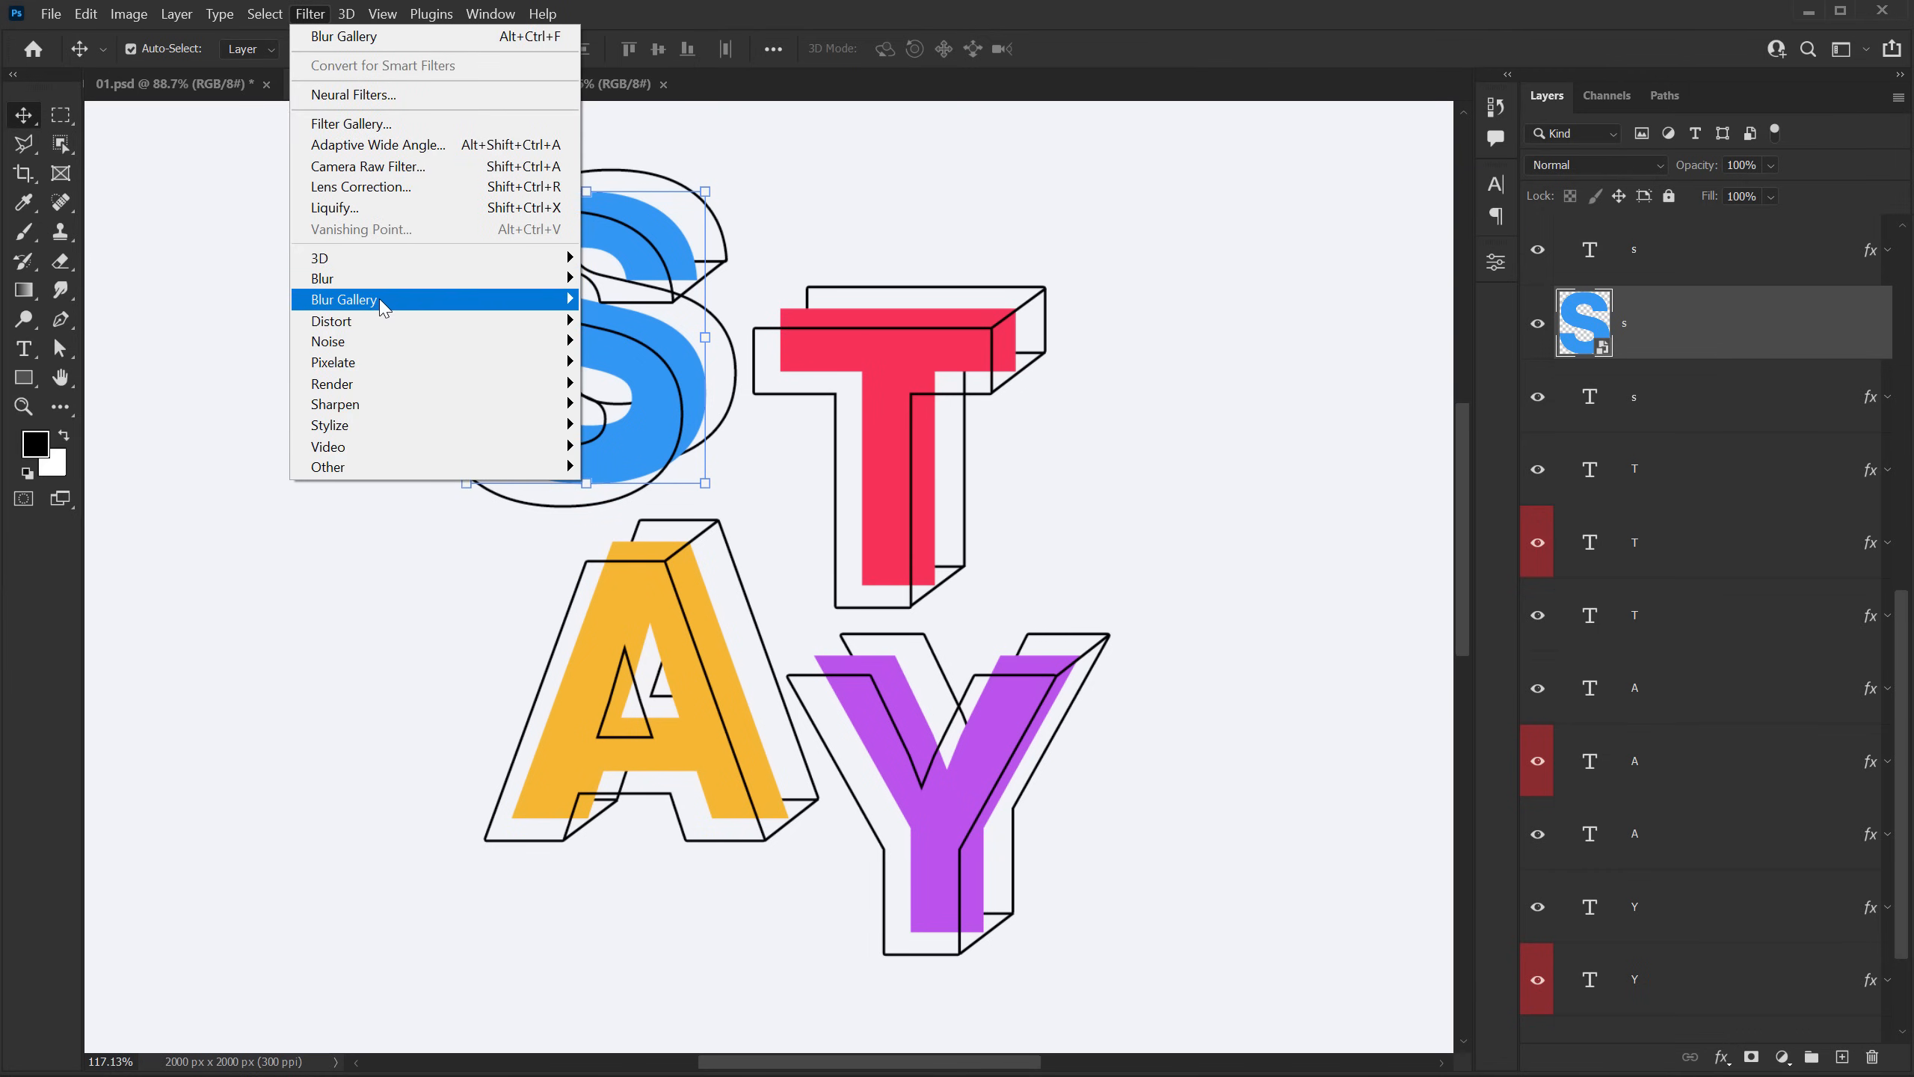
mouse_move(525, 299)
left_click(610, 300)
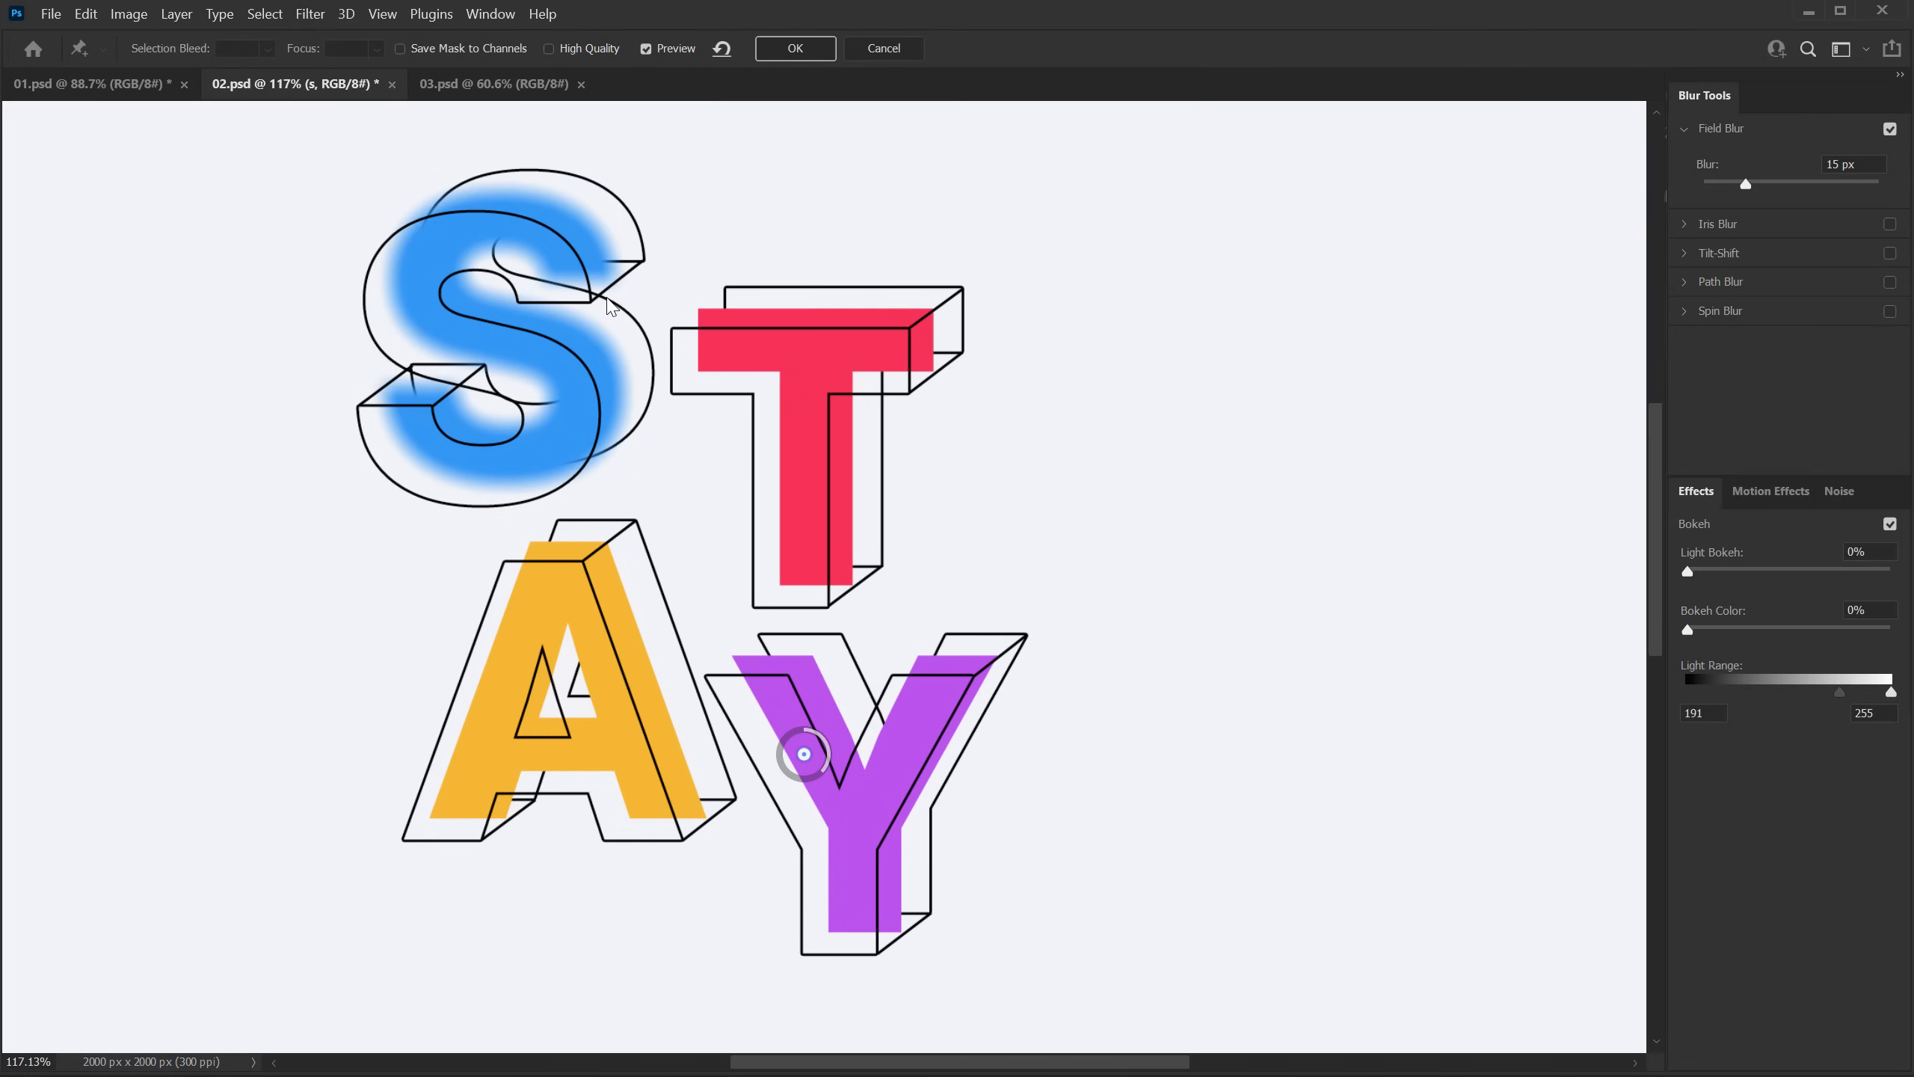
left_click_drag(804, 753, 419, 218)
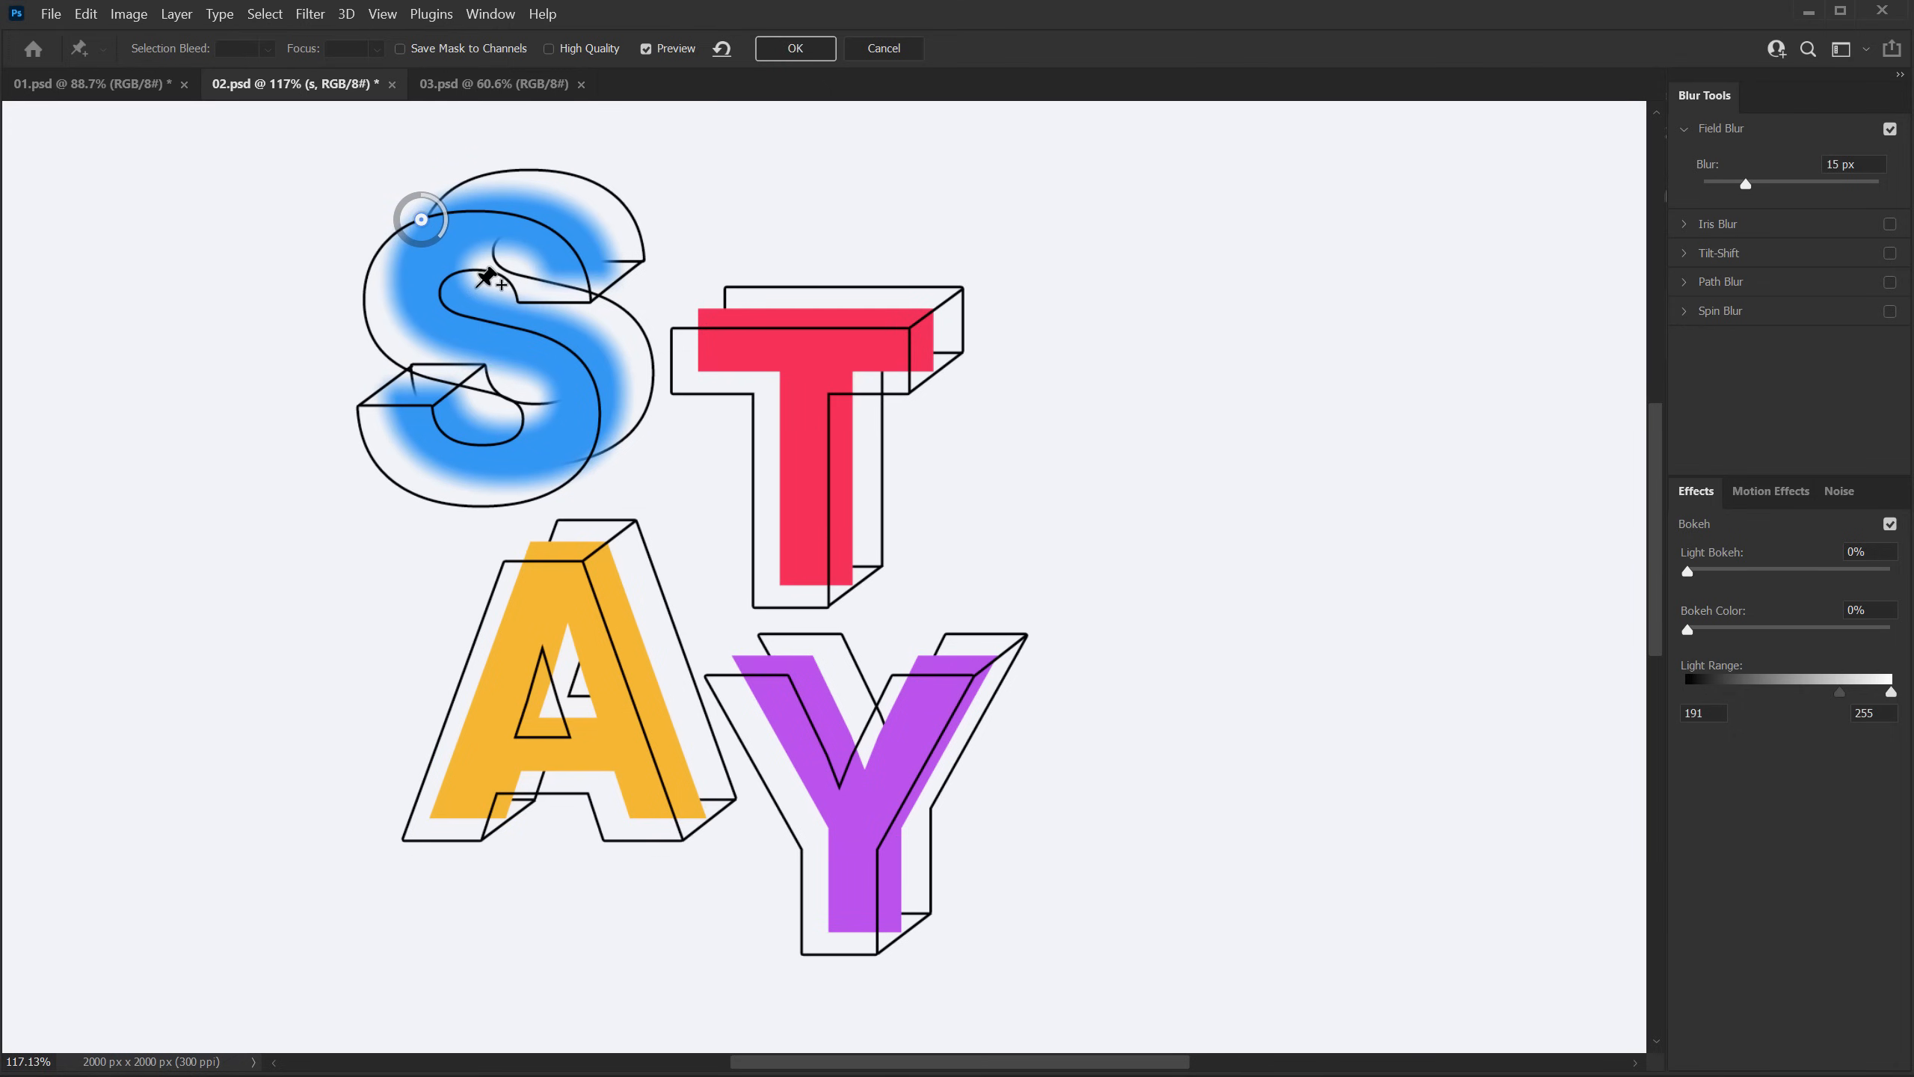
Step: Add Field Blur pins of 0 px near the middle of the S and 1 px at its upper-right end
left_click(439, 337)
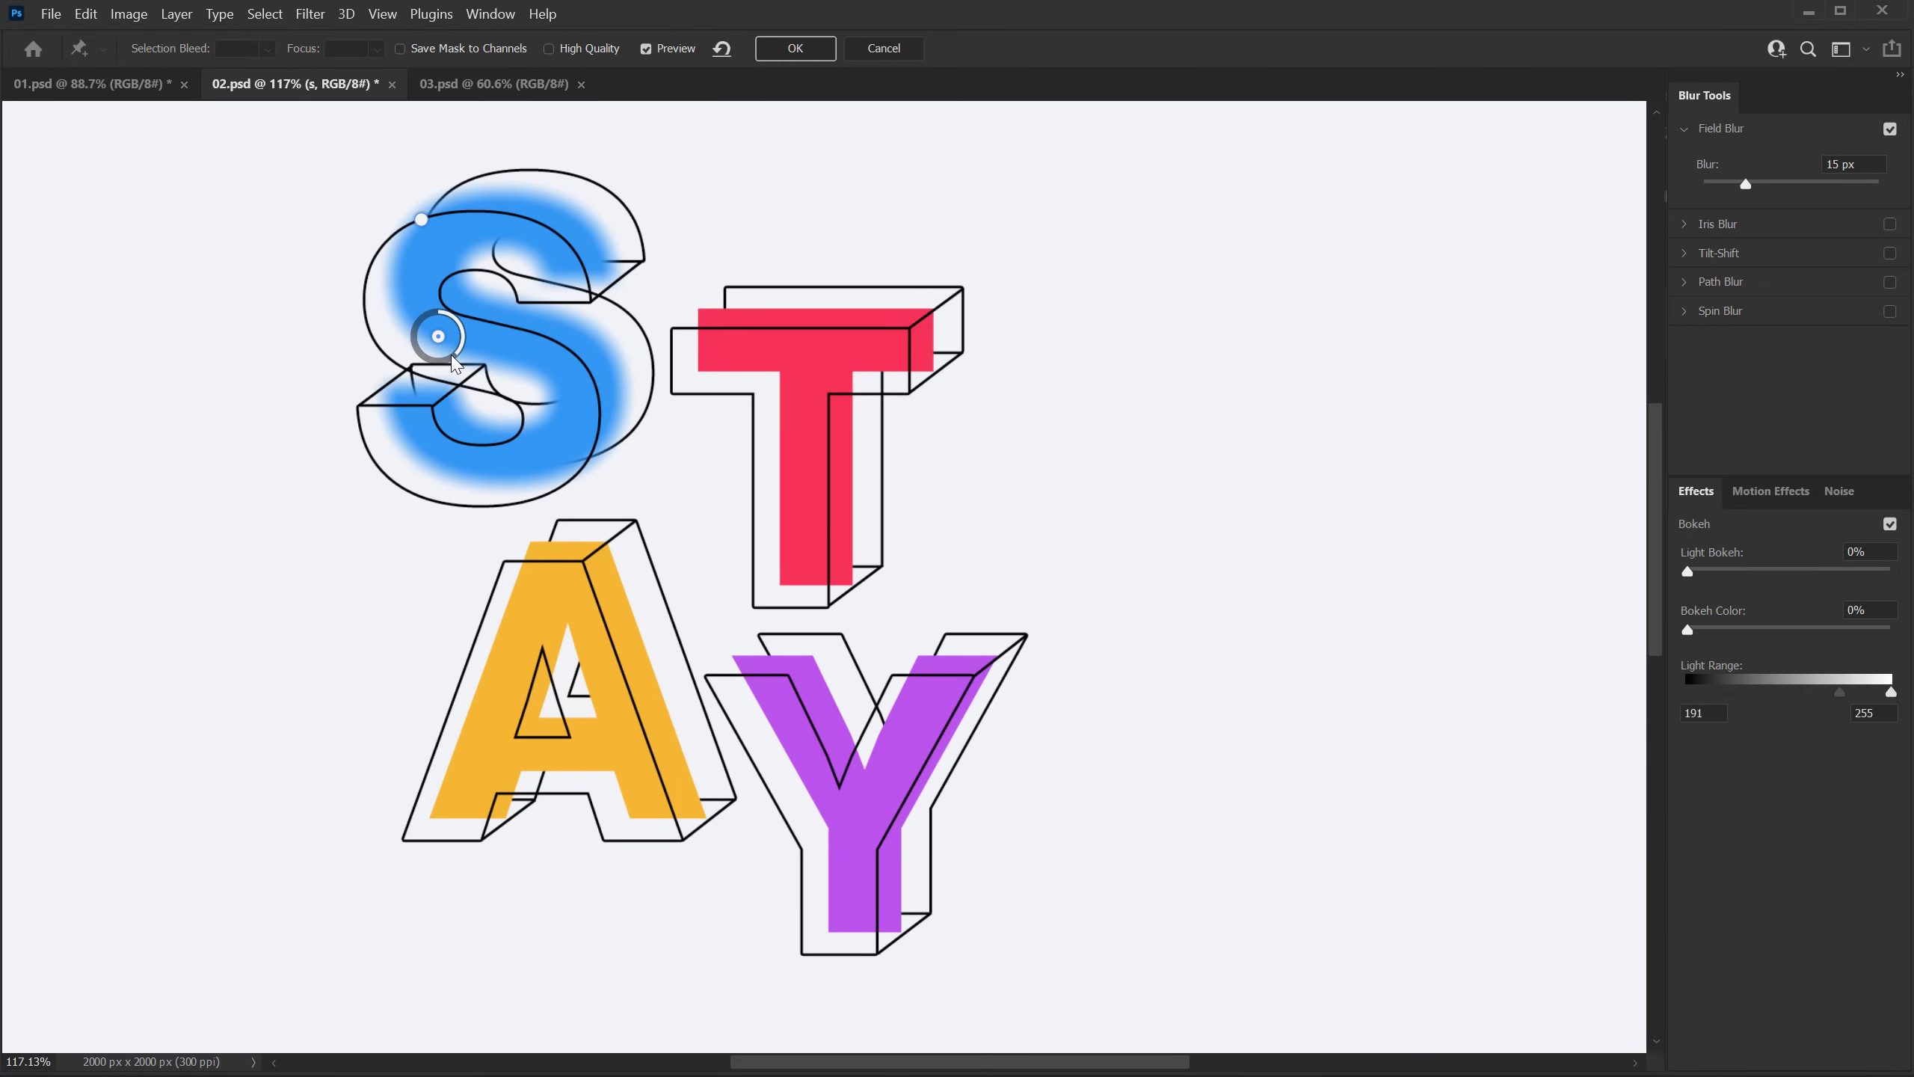
mouse_move(459, 360)
left_mouse_down()
mouse_move(452, 300)
mouse_move(478, 363)
left_mouse_up()
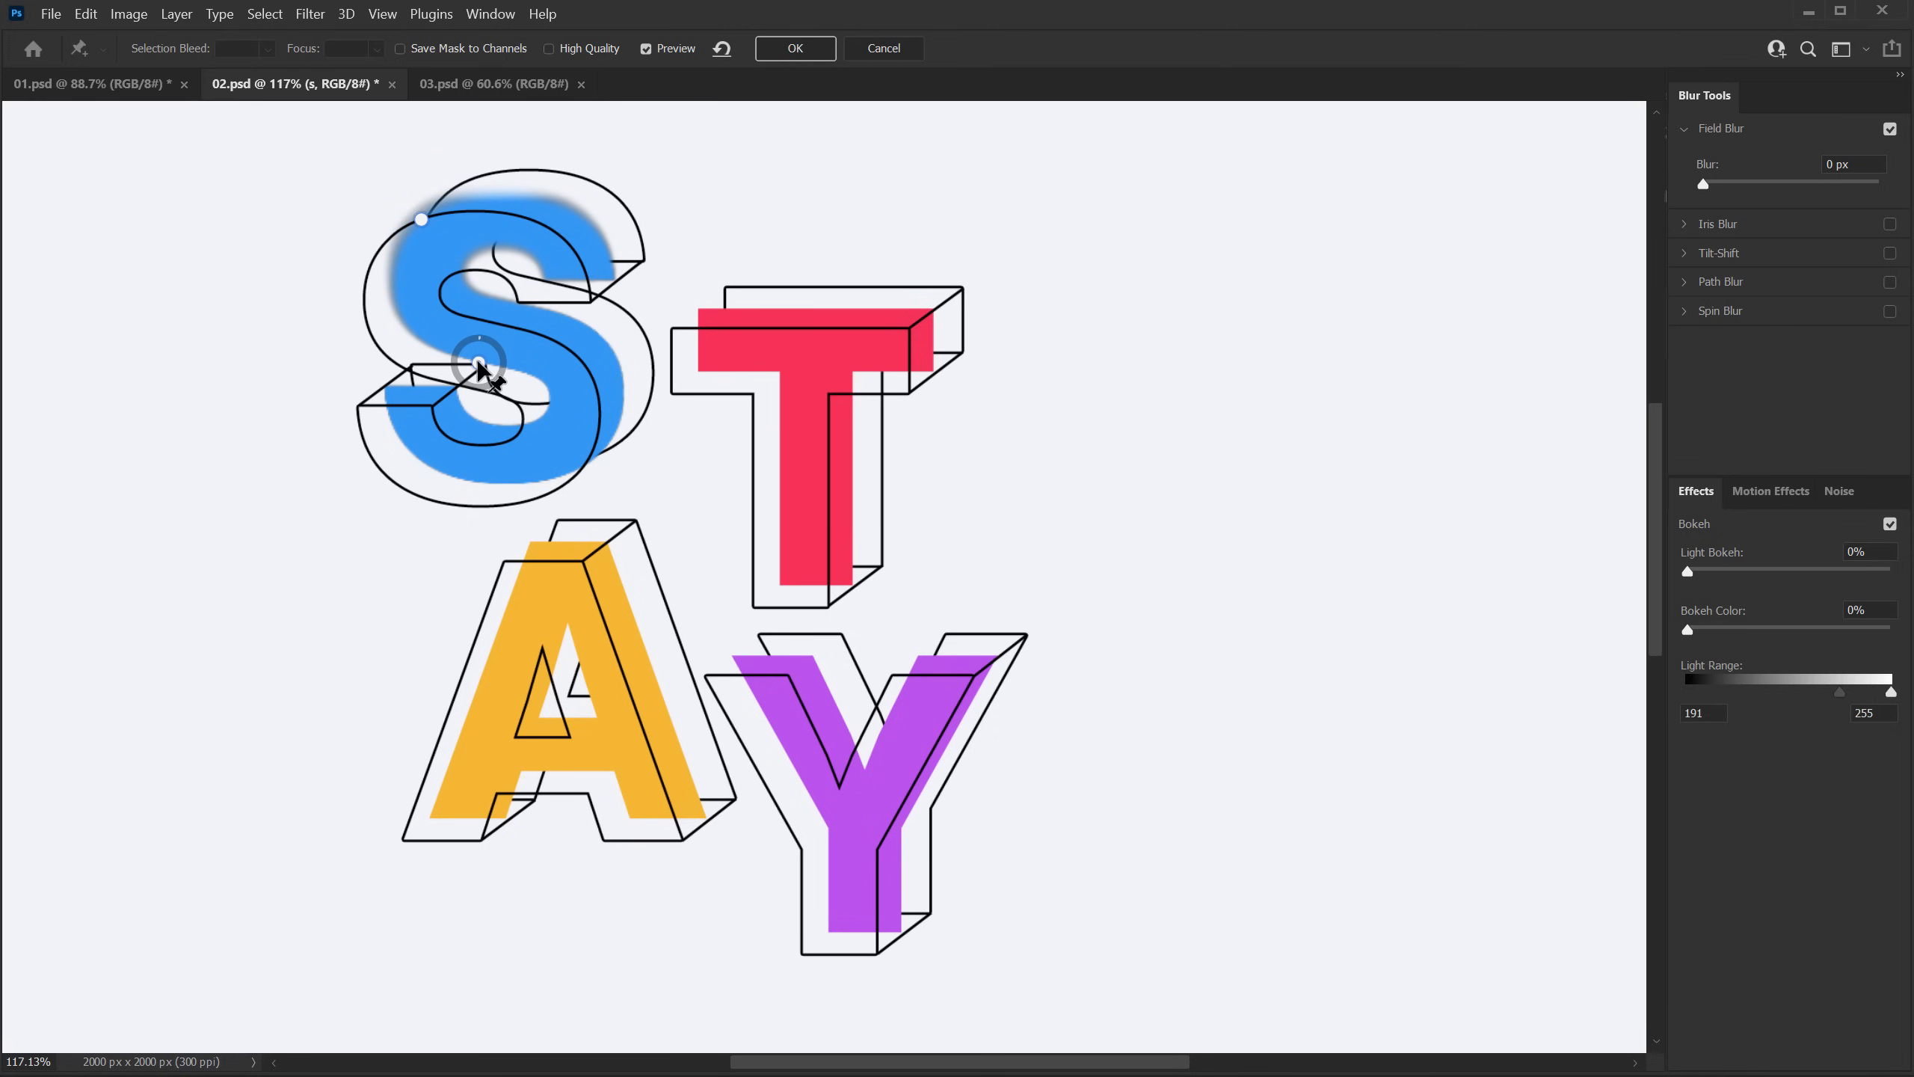
left_click(610, 263)
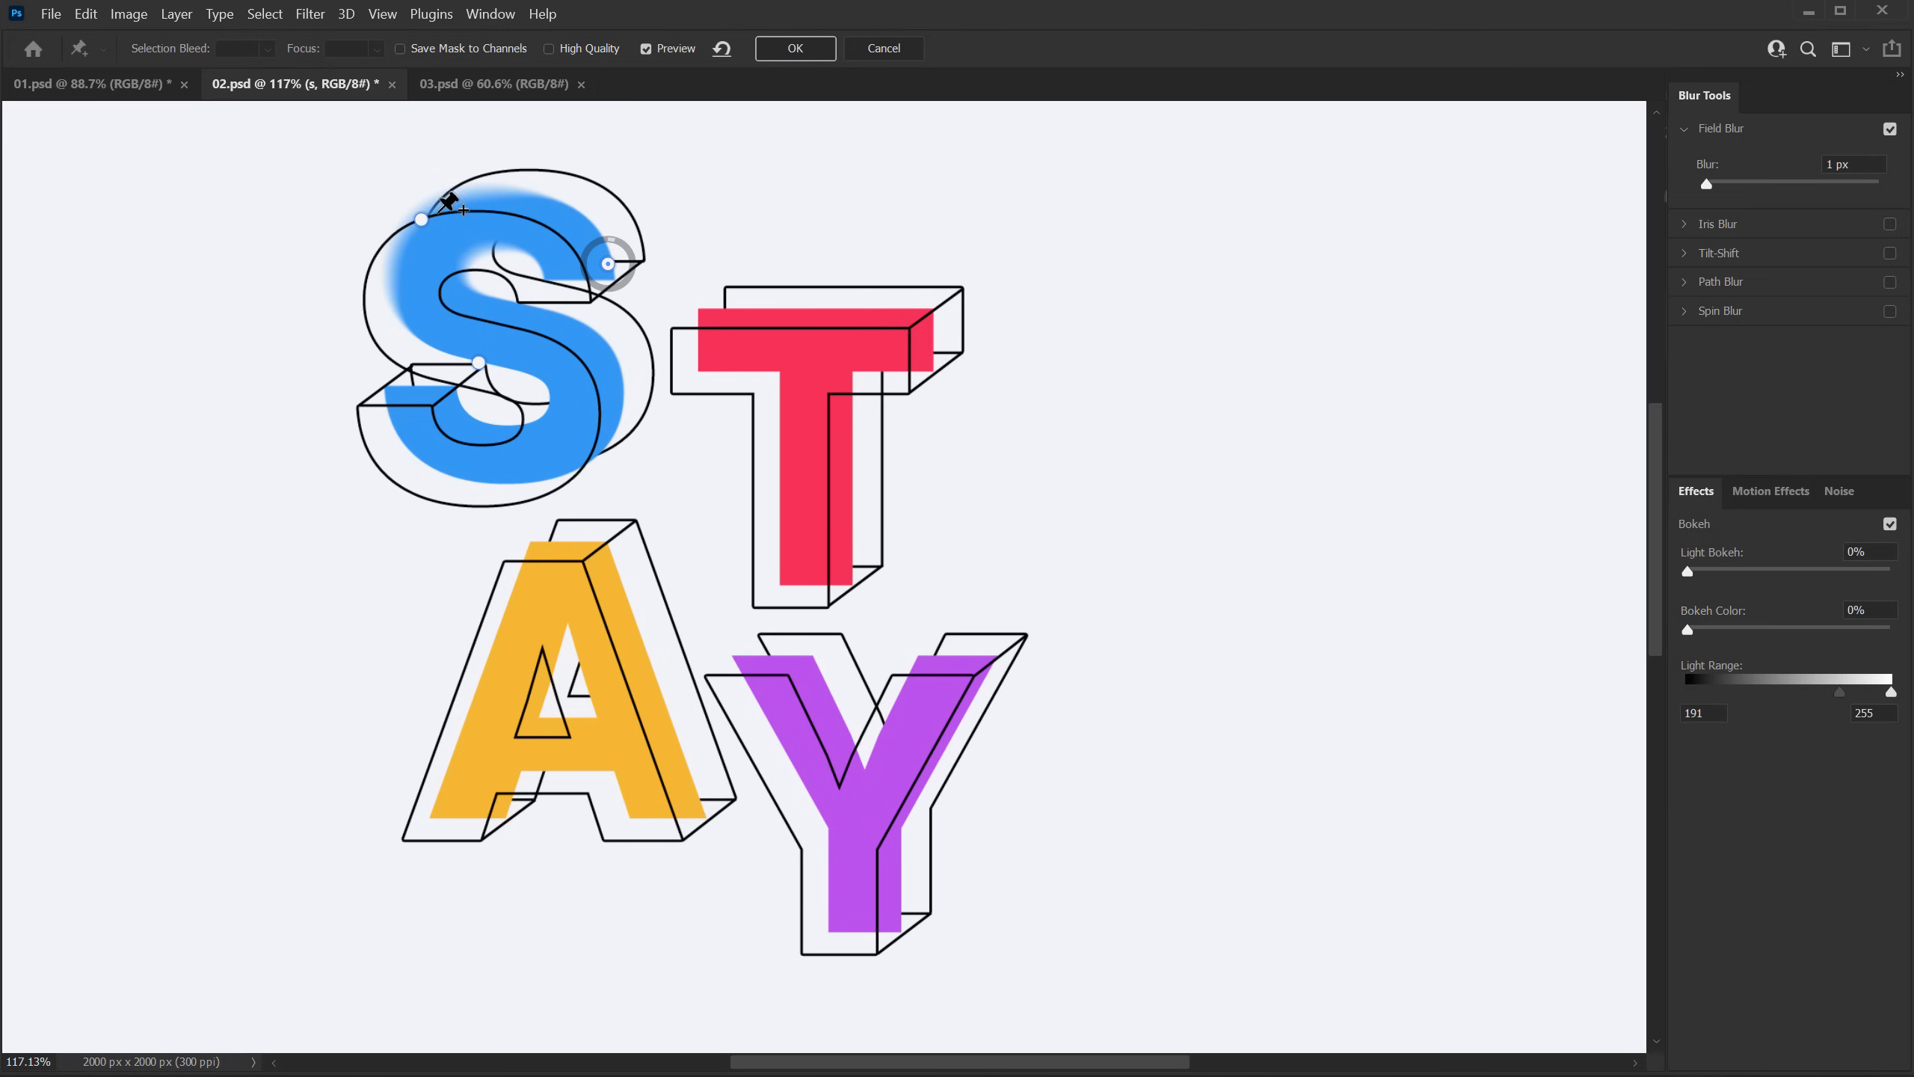
Step: Set the upper-left pin's blur to 55 px, apply the Field Blur and deselect the S layer
mouse_move(425, 222)
left_mouse_down()
mouse_move(409, 203)
mouse_move(434, 240)
mouse_move(398, 260)
mouse_move(417, 214)
left_mouse_up()
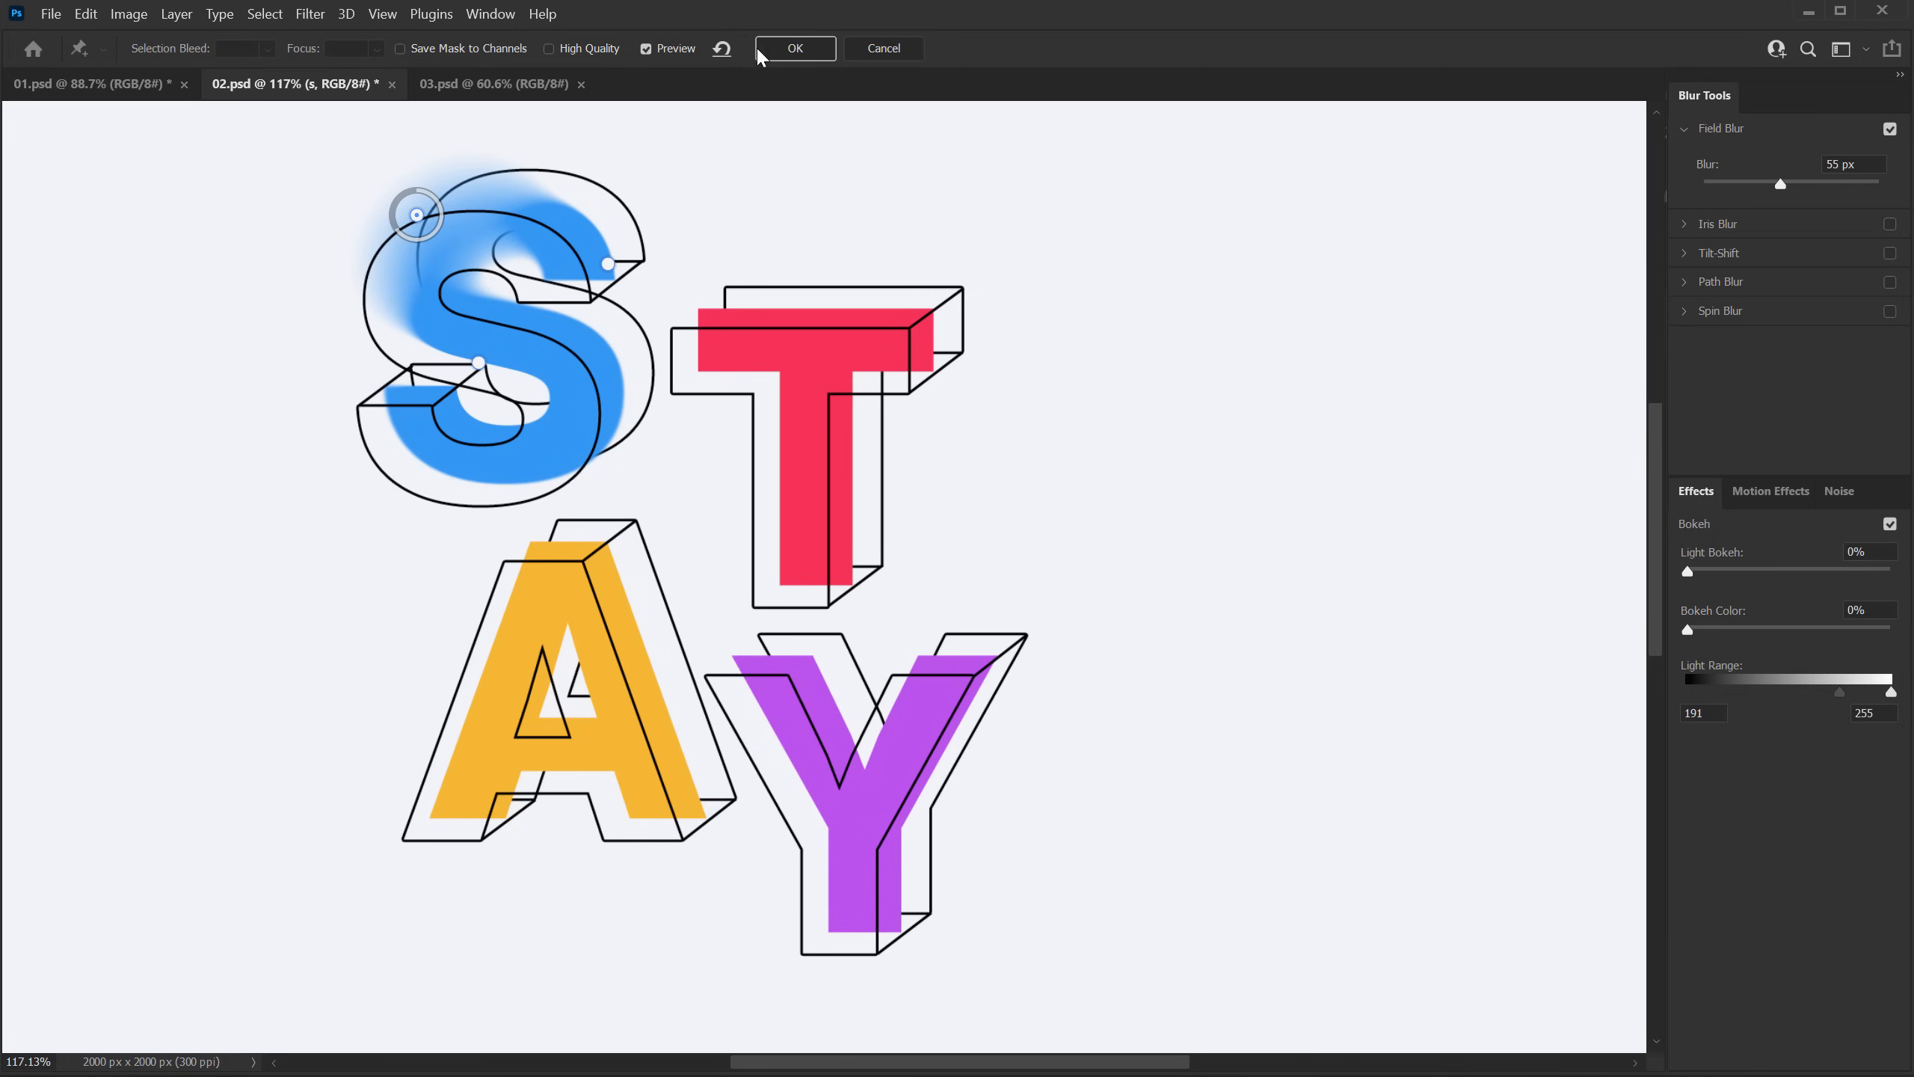
left_click(793, 48)
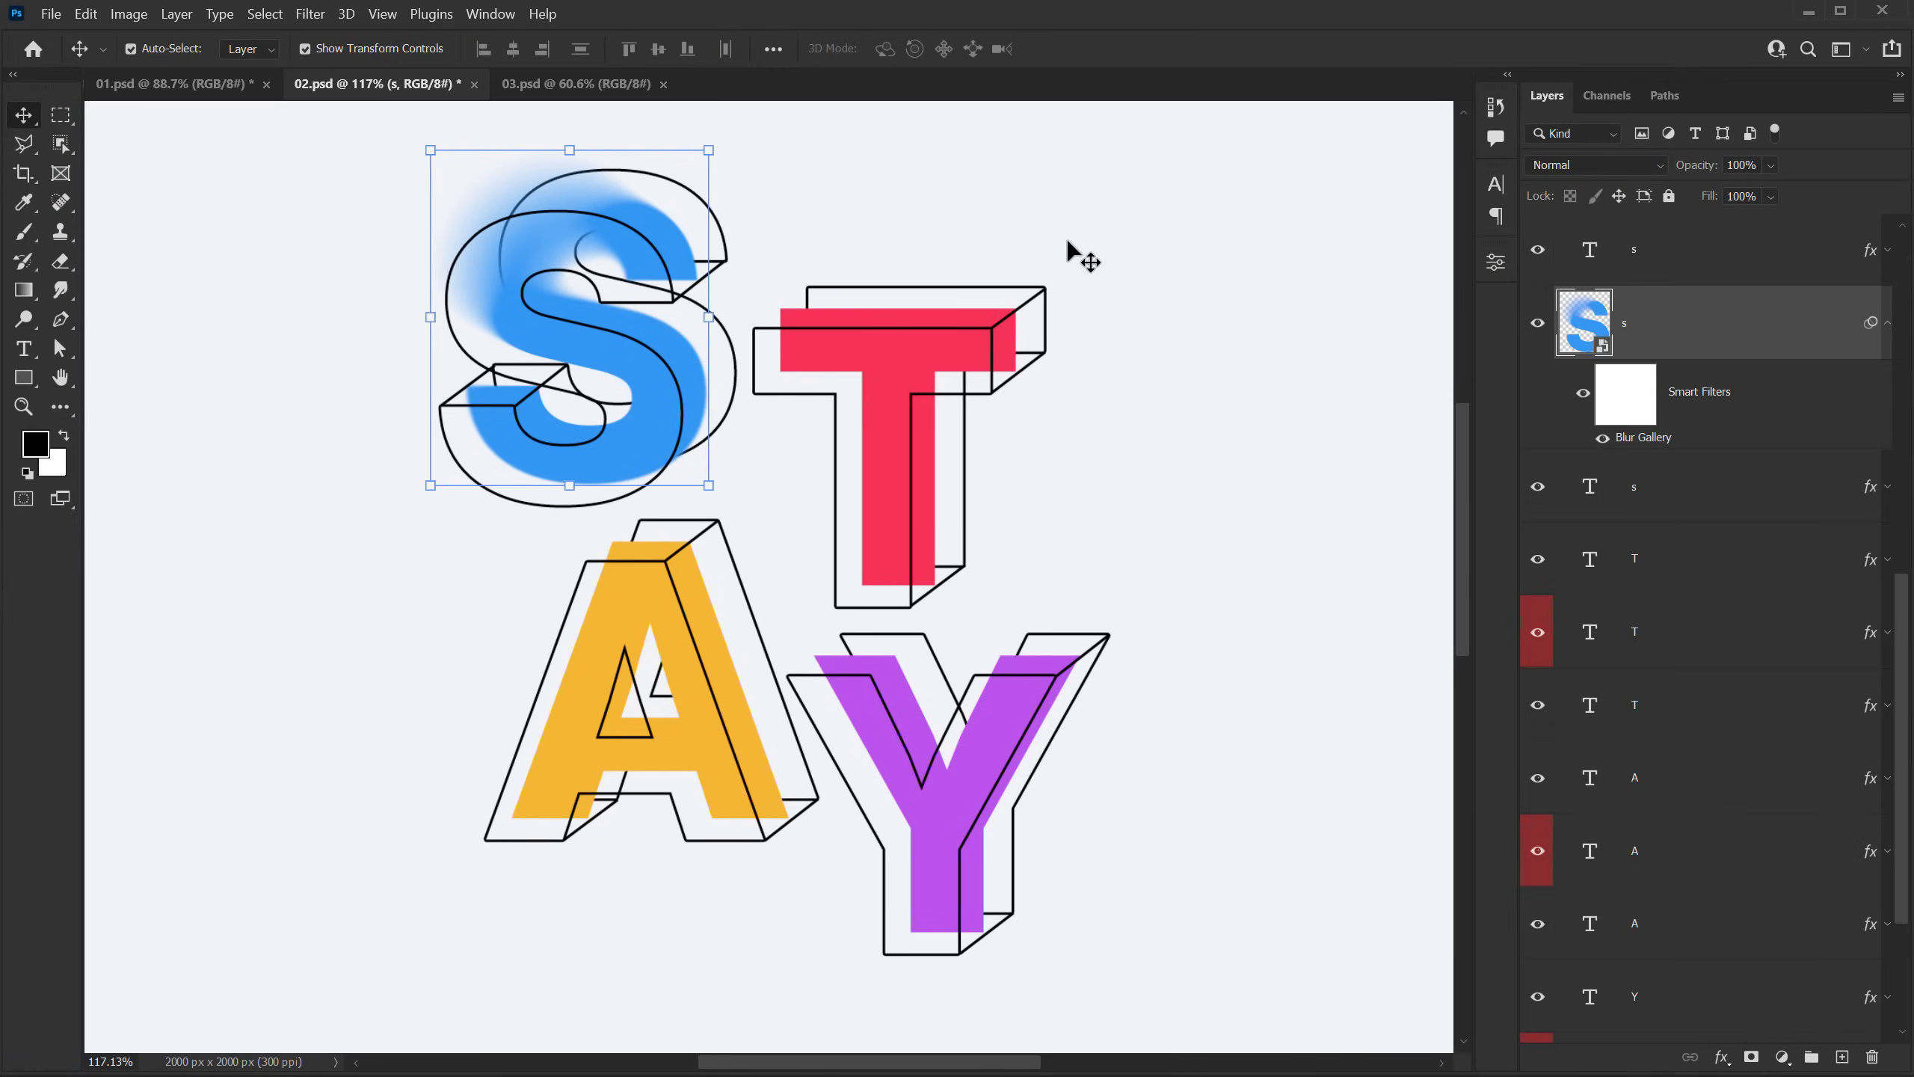
left_click(1702, 348, "ctrl")
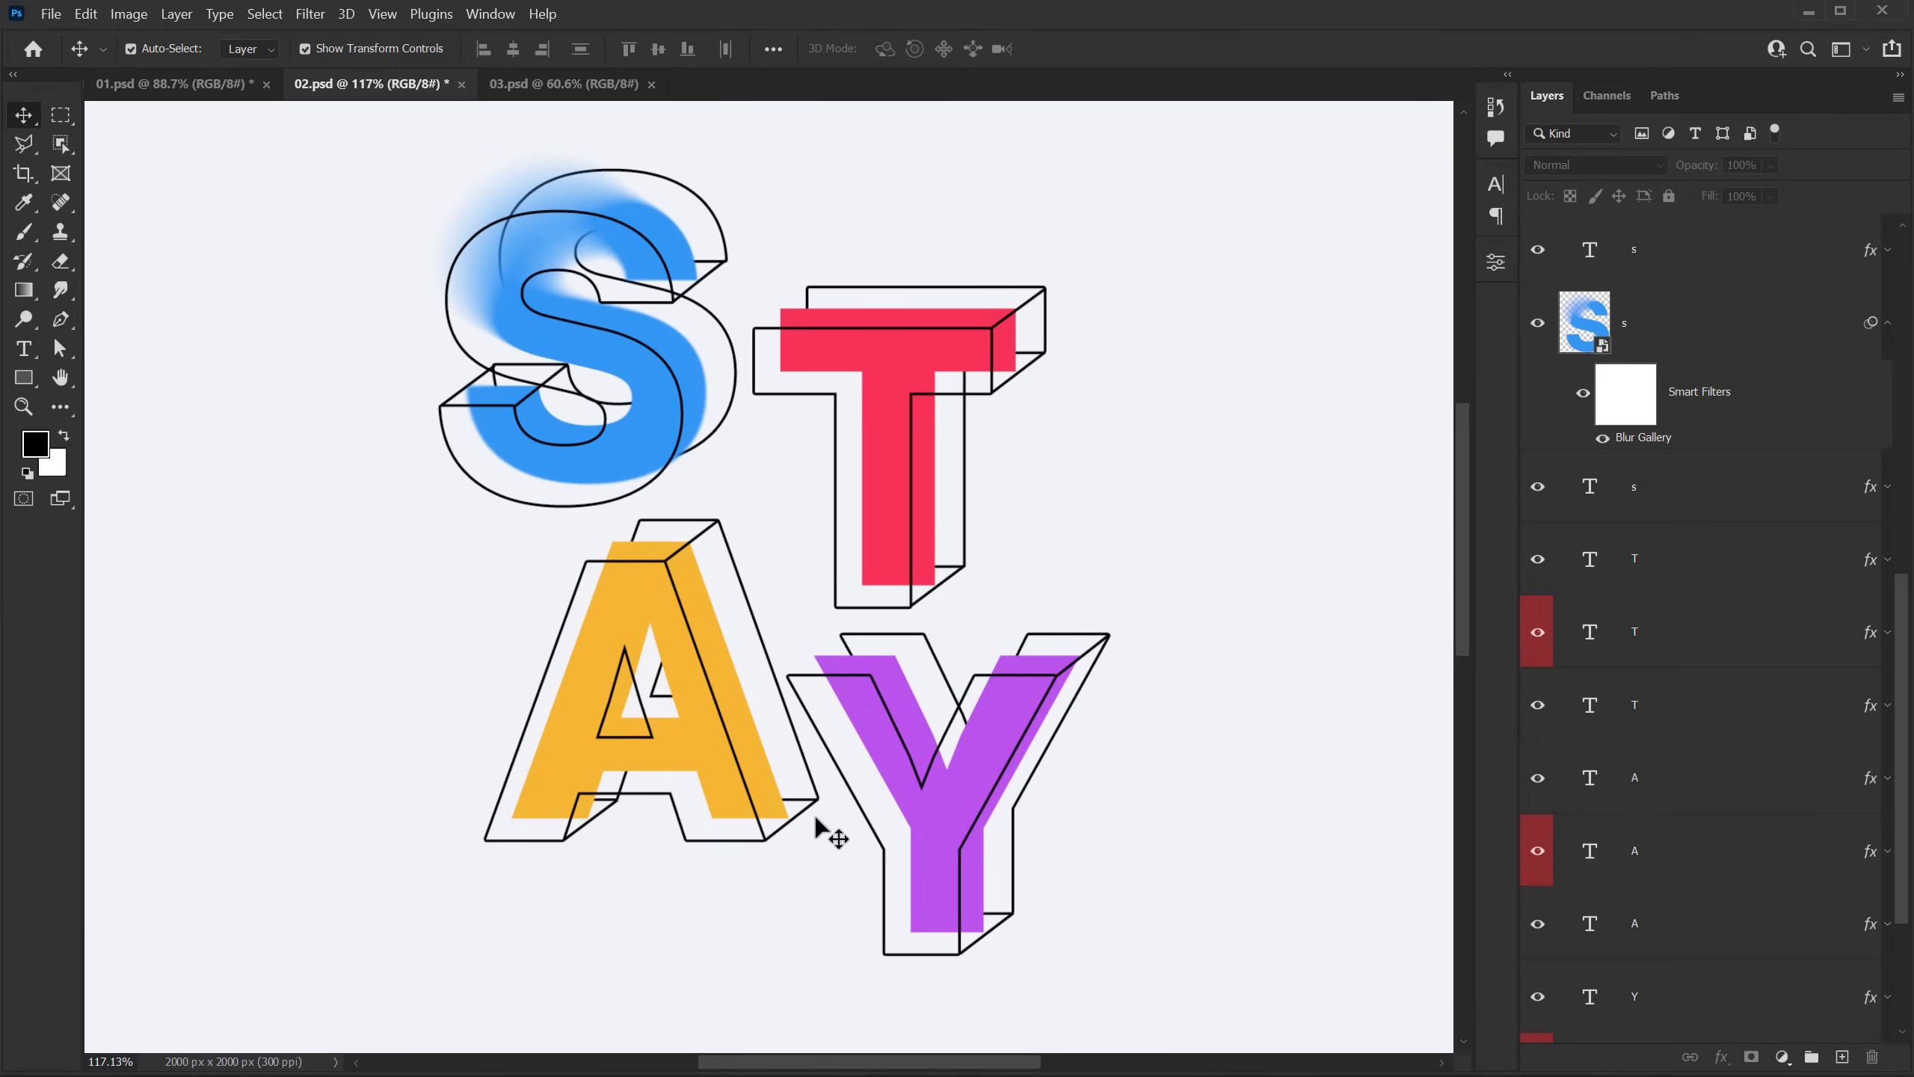
Step: Convert the solid T, A and Y text layers each to a smart object
scroll(1622, 475, "down", 3)
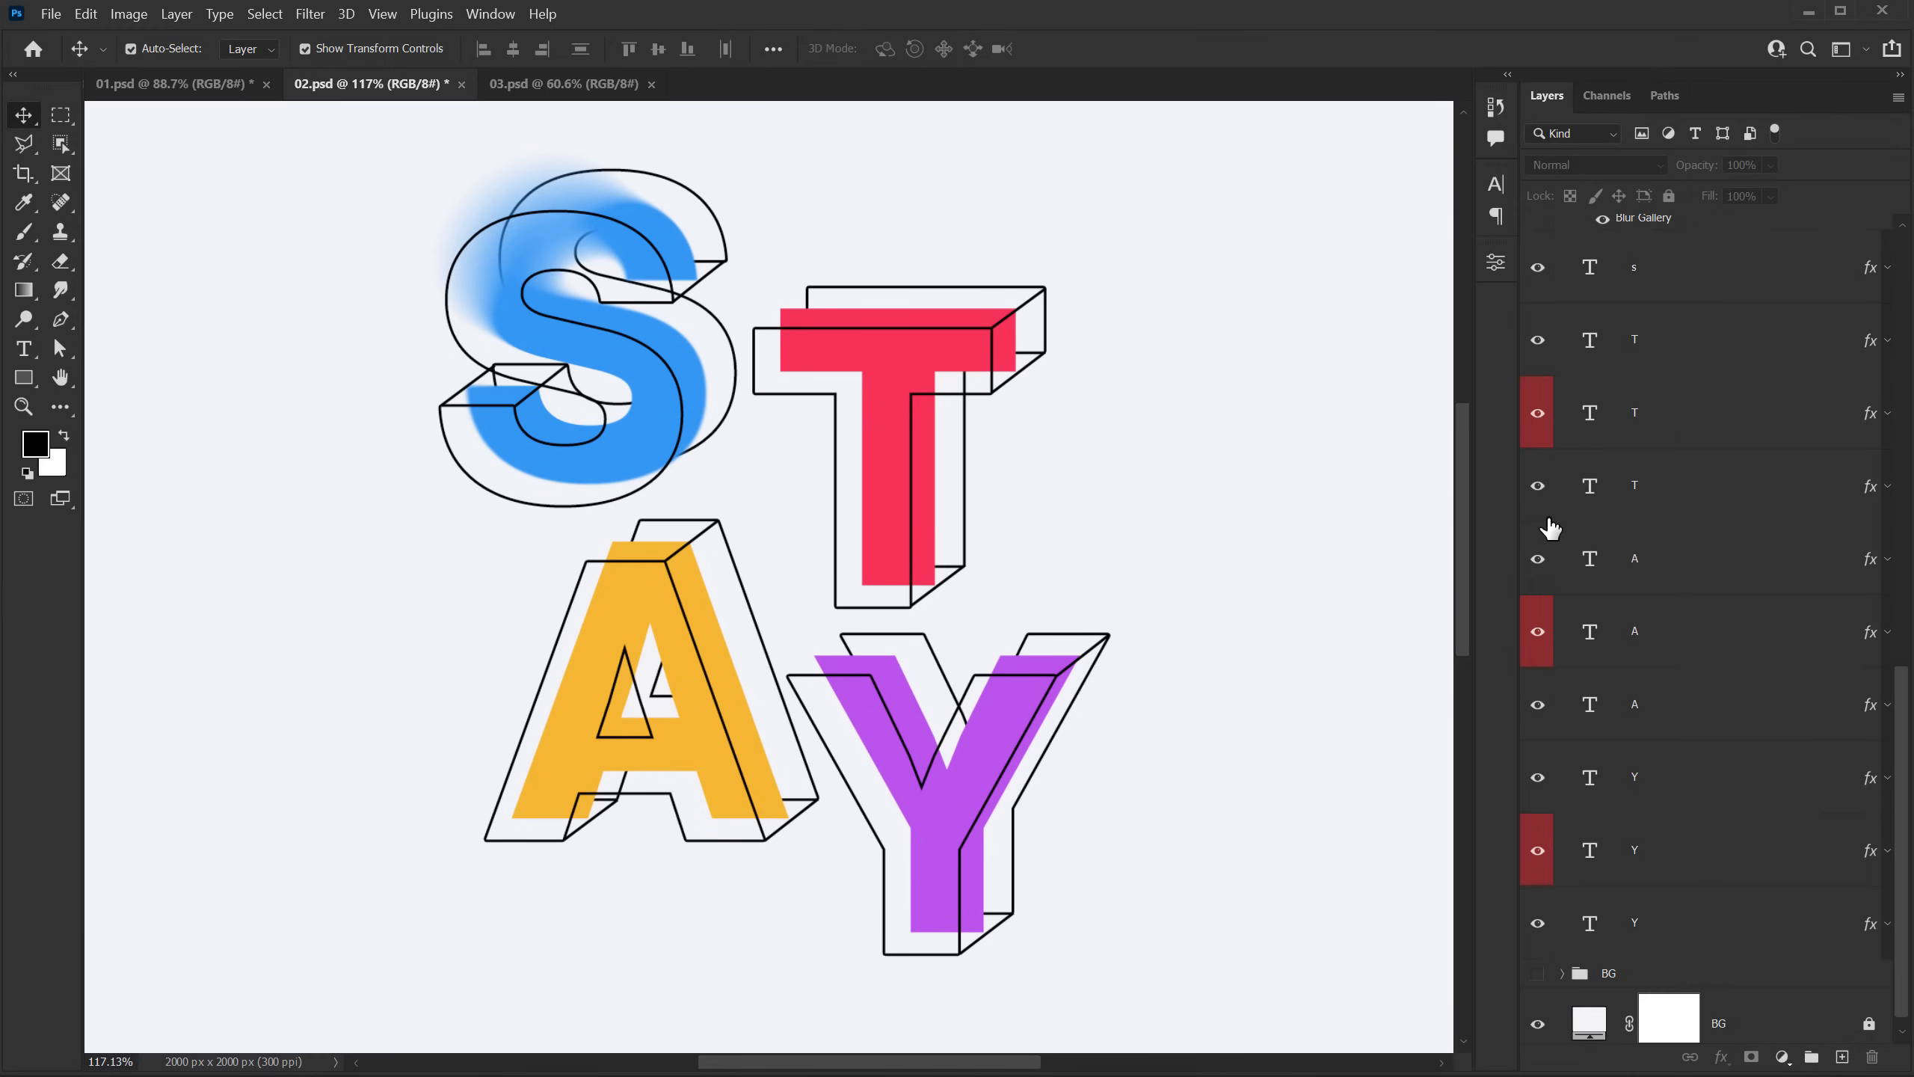
left_click(1665, 424)
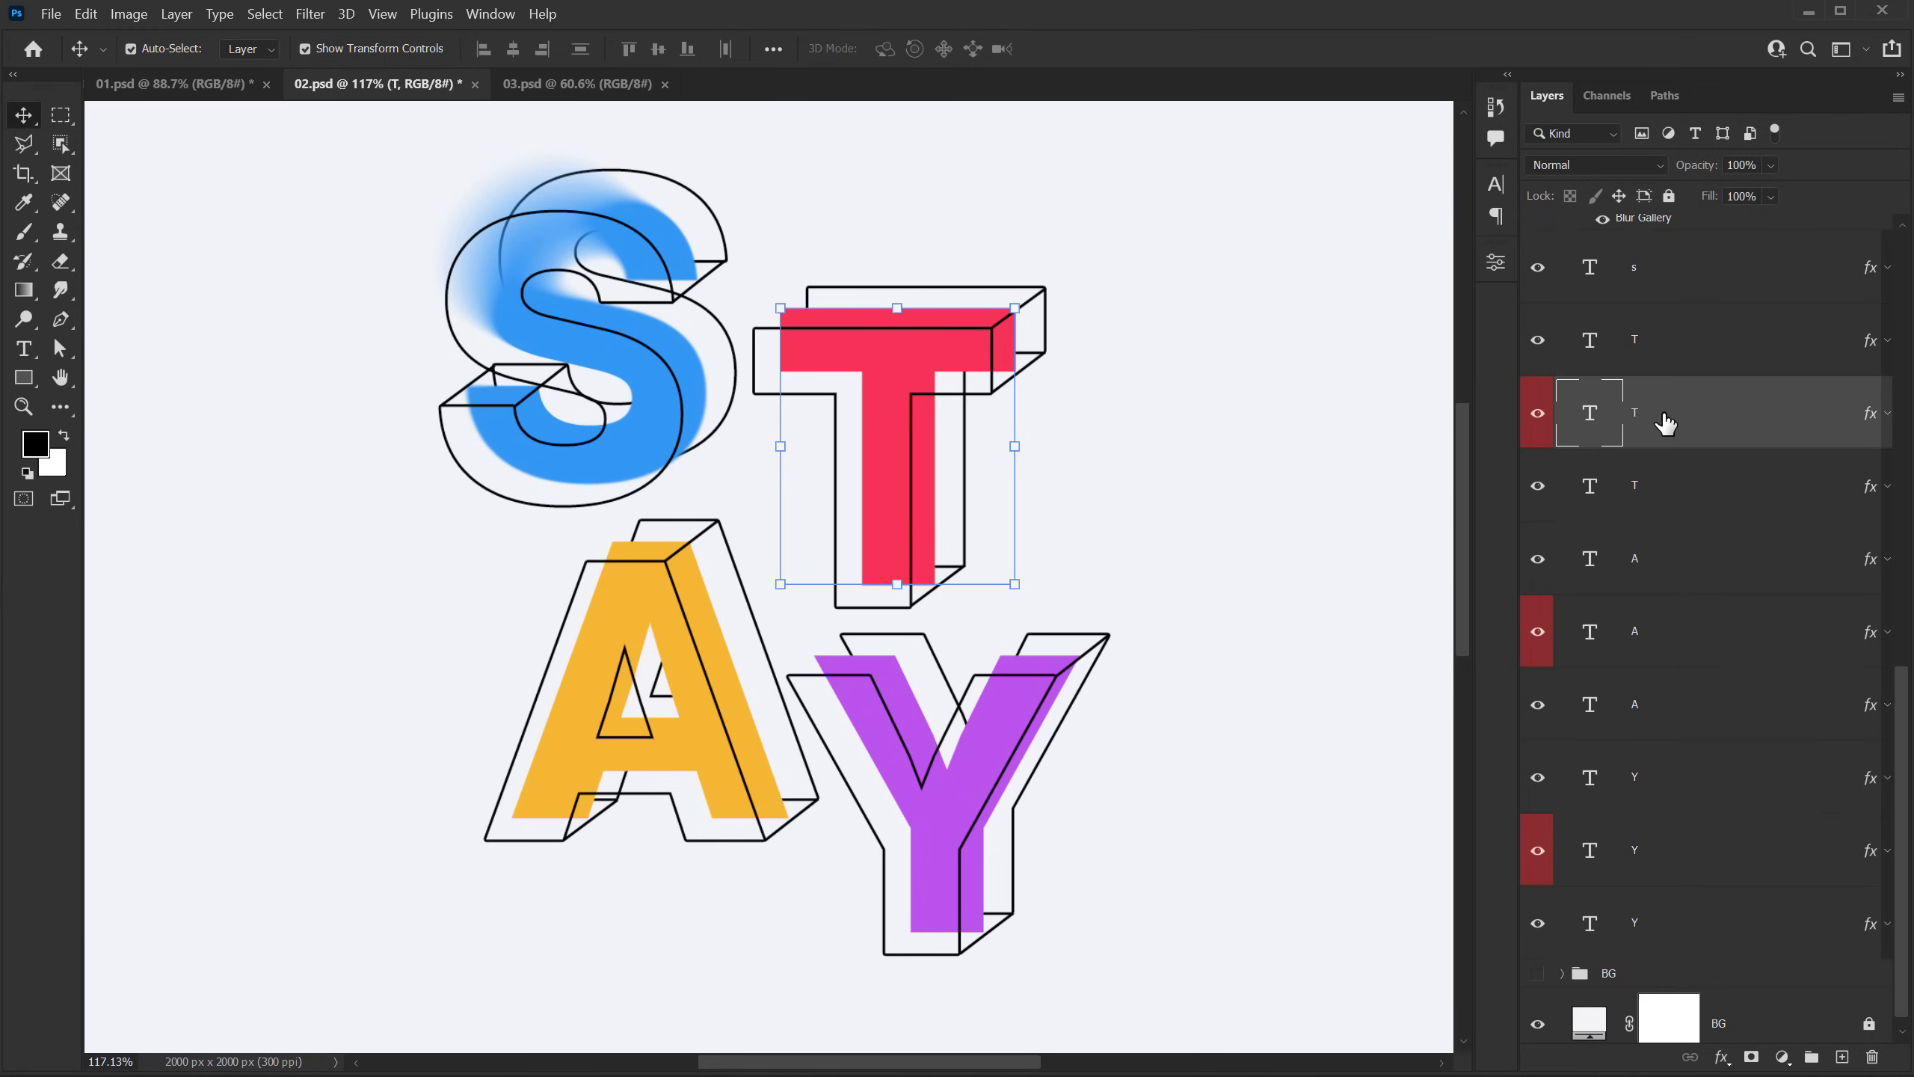
right_click(1666, 424)
left_click(1749, 323)
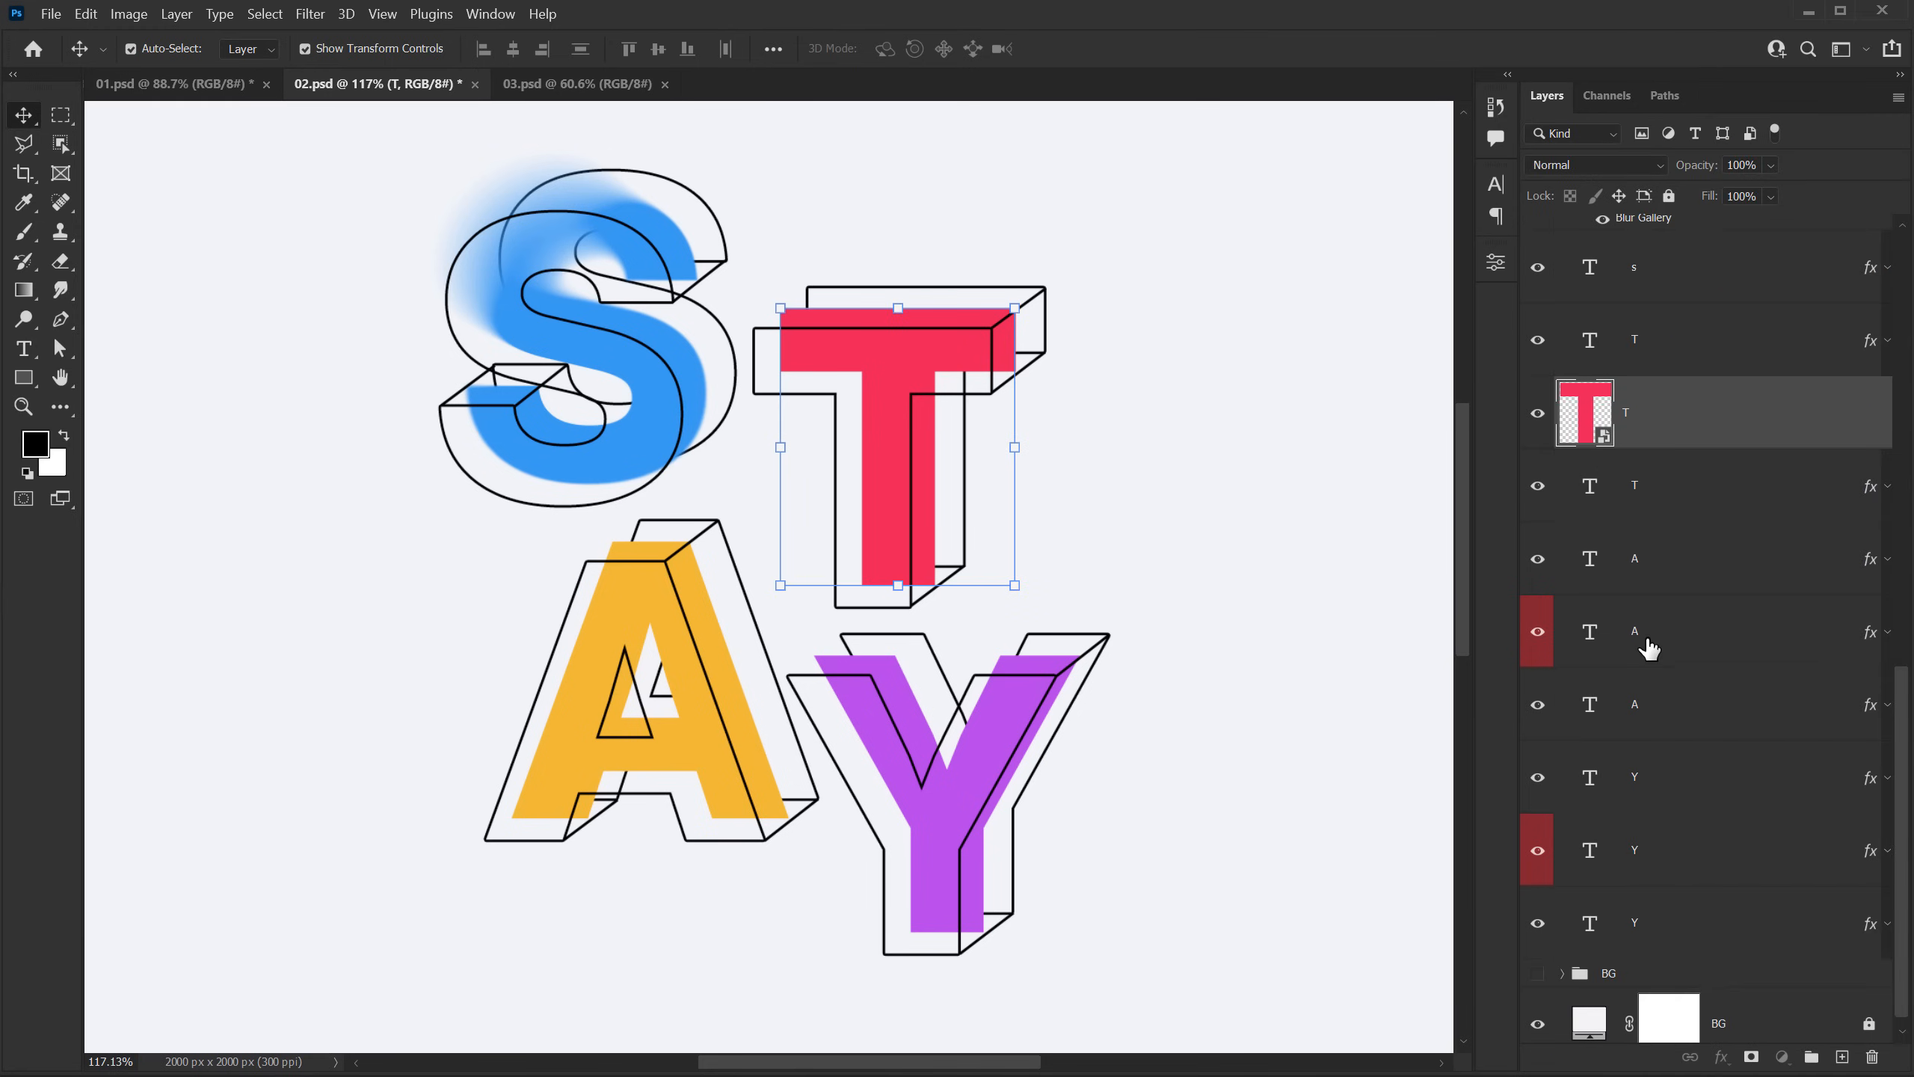
left_click(1648, 646)
right_click(1648, 642)
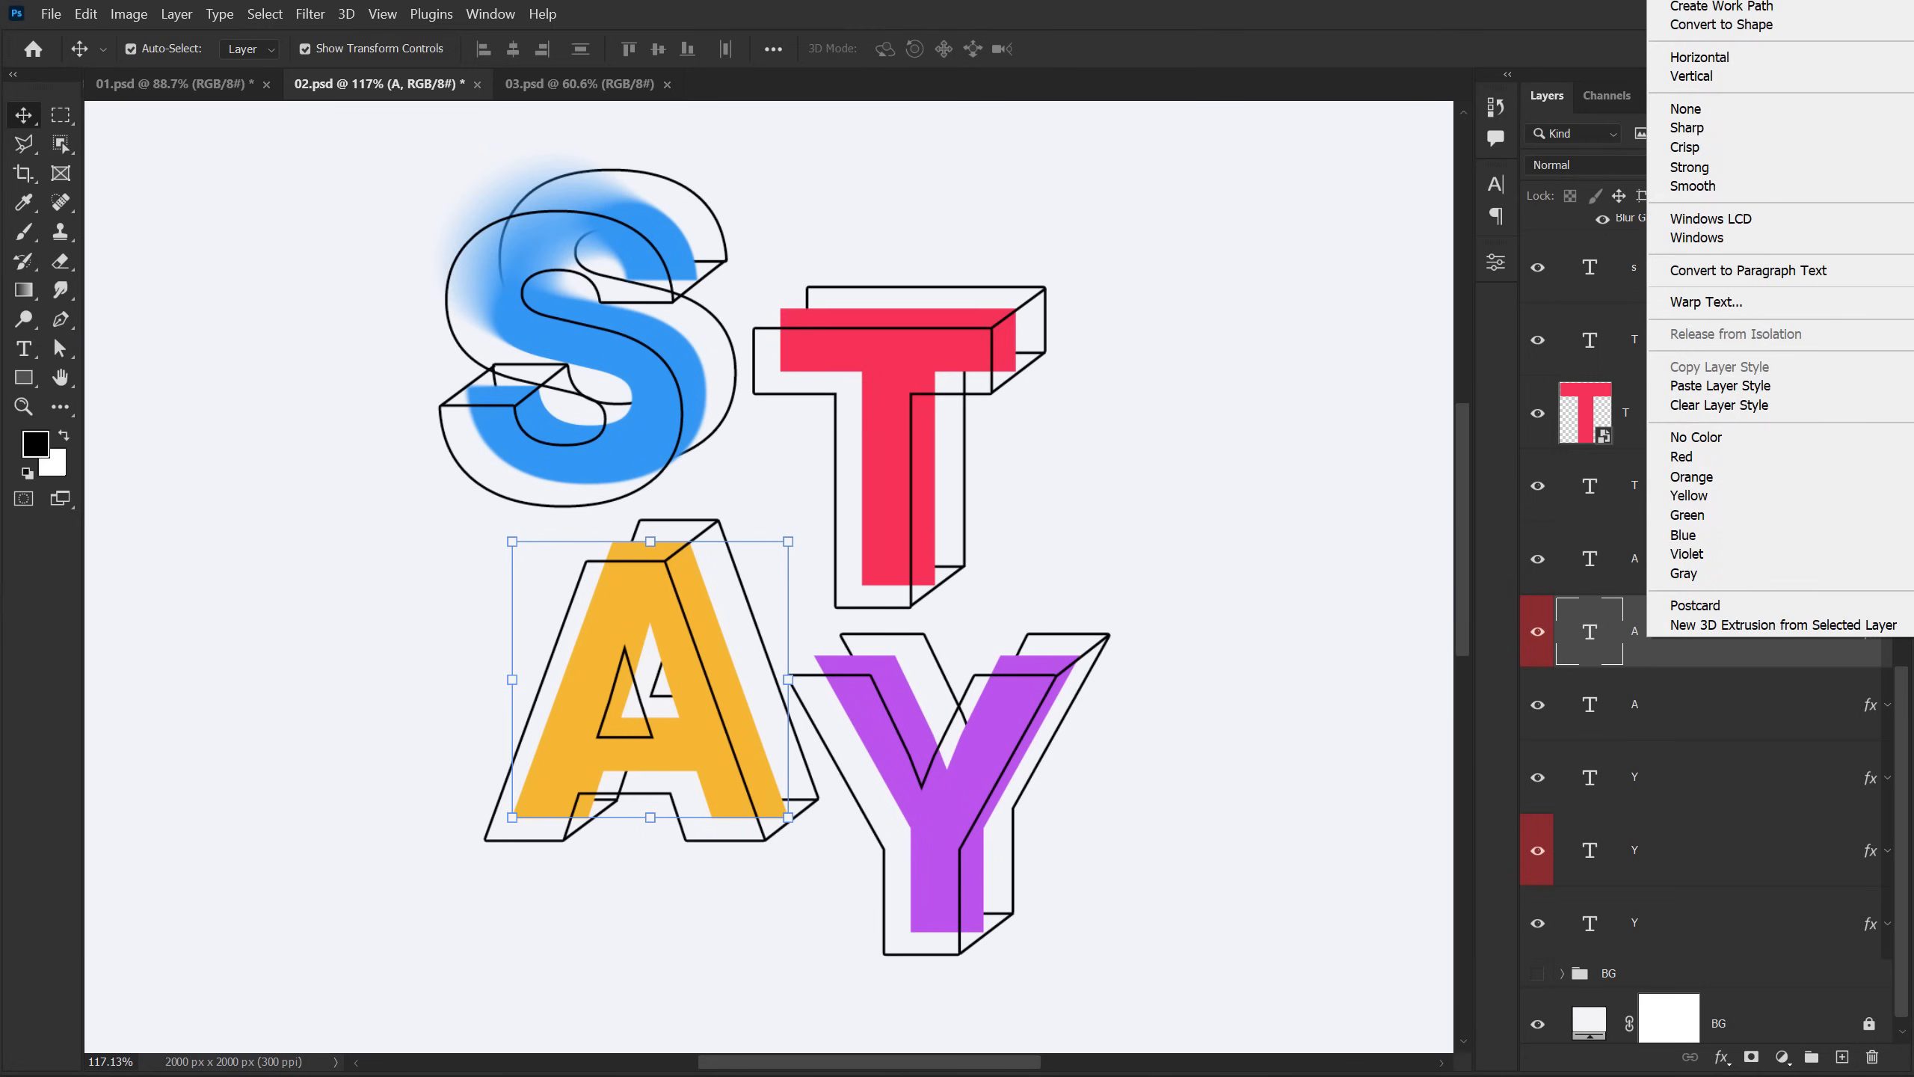
left_click(1726, 0)
left_click(1630, 849)
right_click(1626, 847)
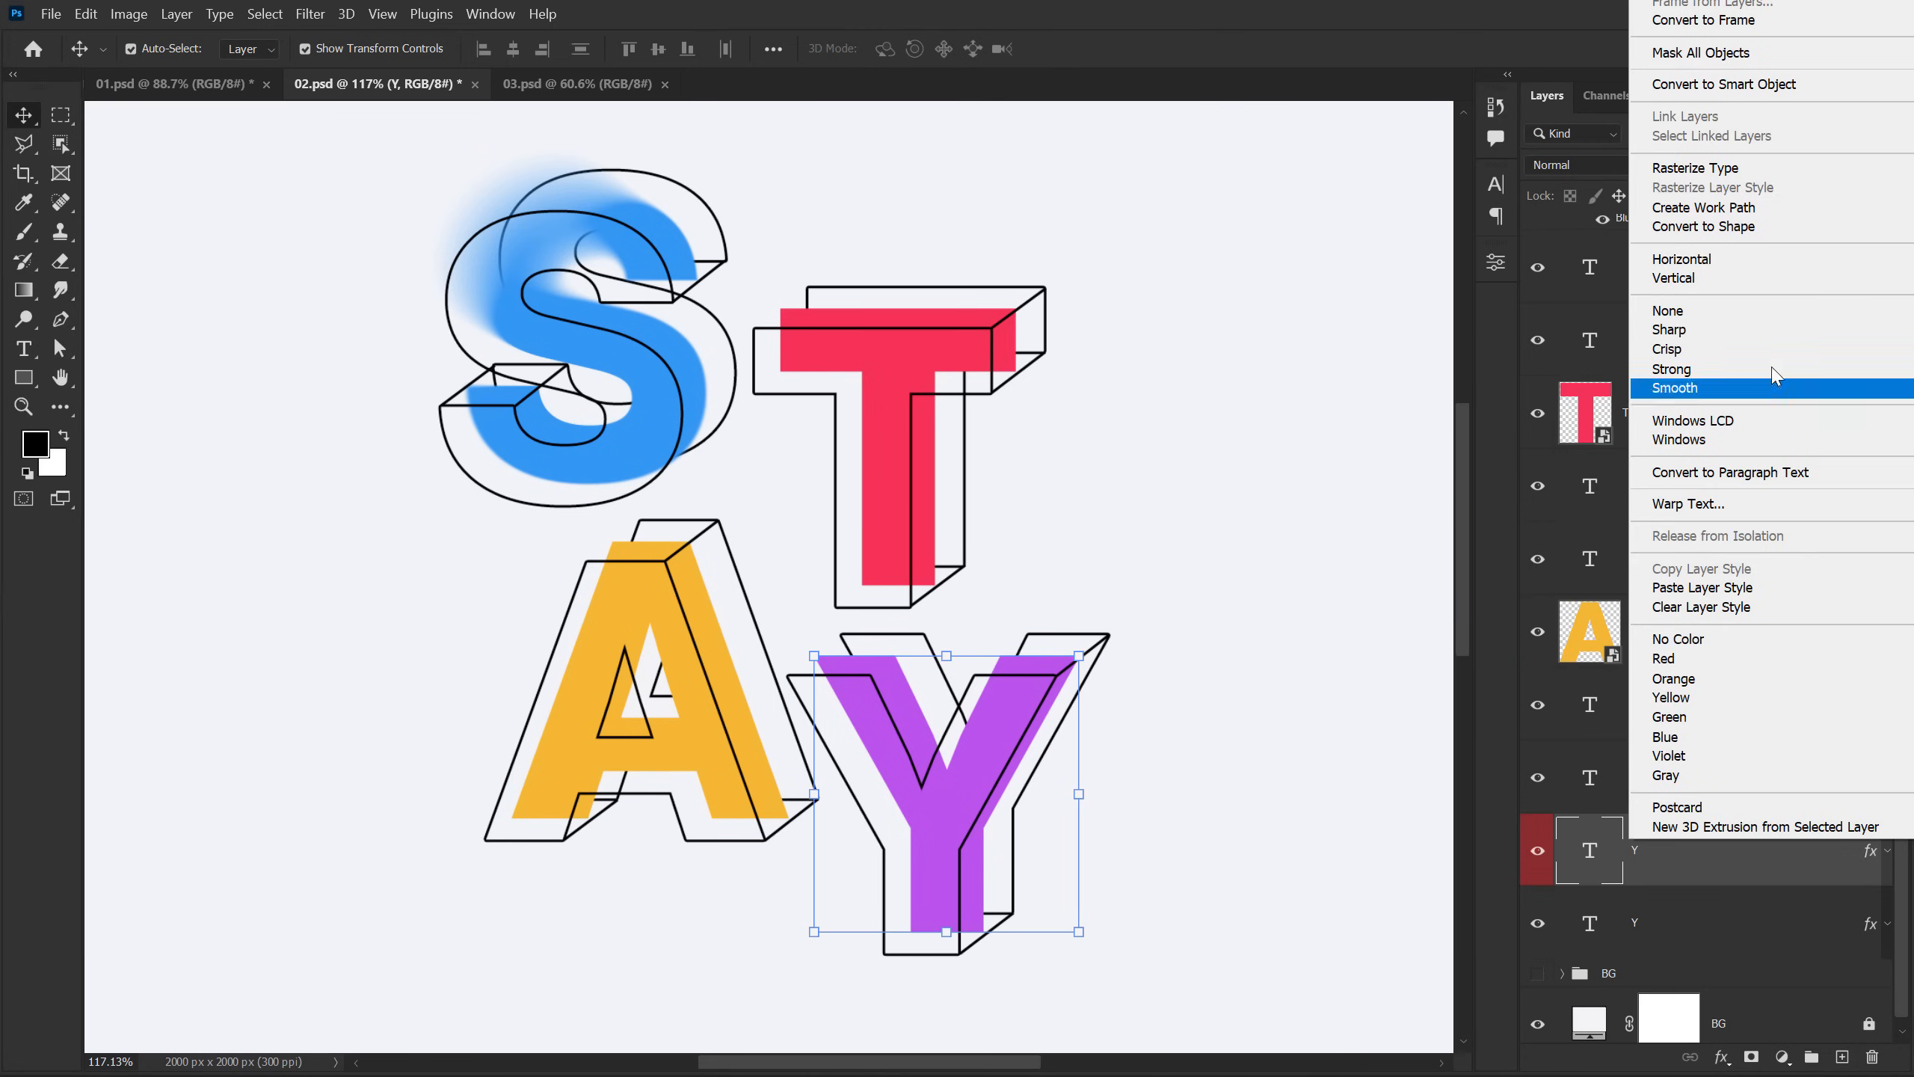
left_click(1745, 96)
Step: Copy the Blur Gallery smart filter from the blue S layer to the solid T smart object
scroll(1682, 458, "up", 3)
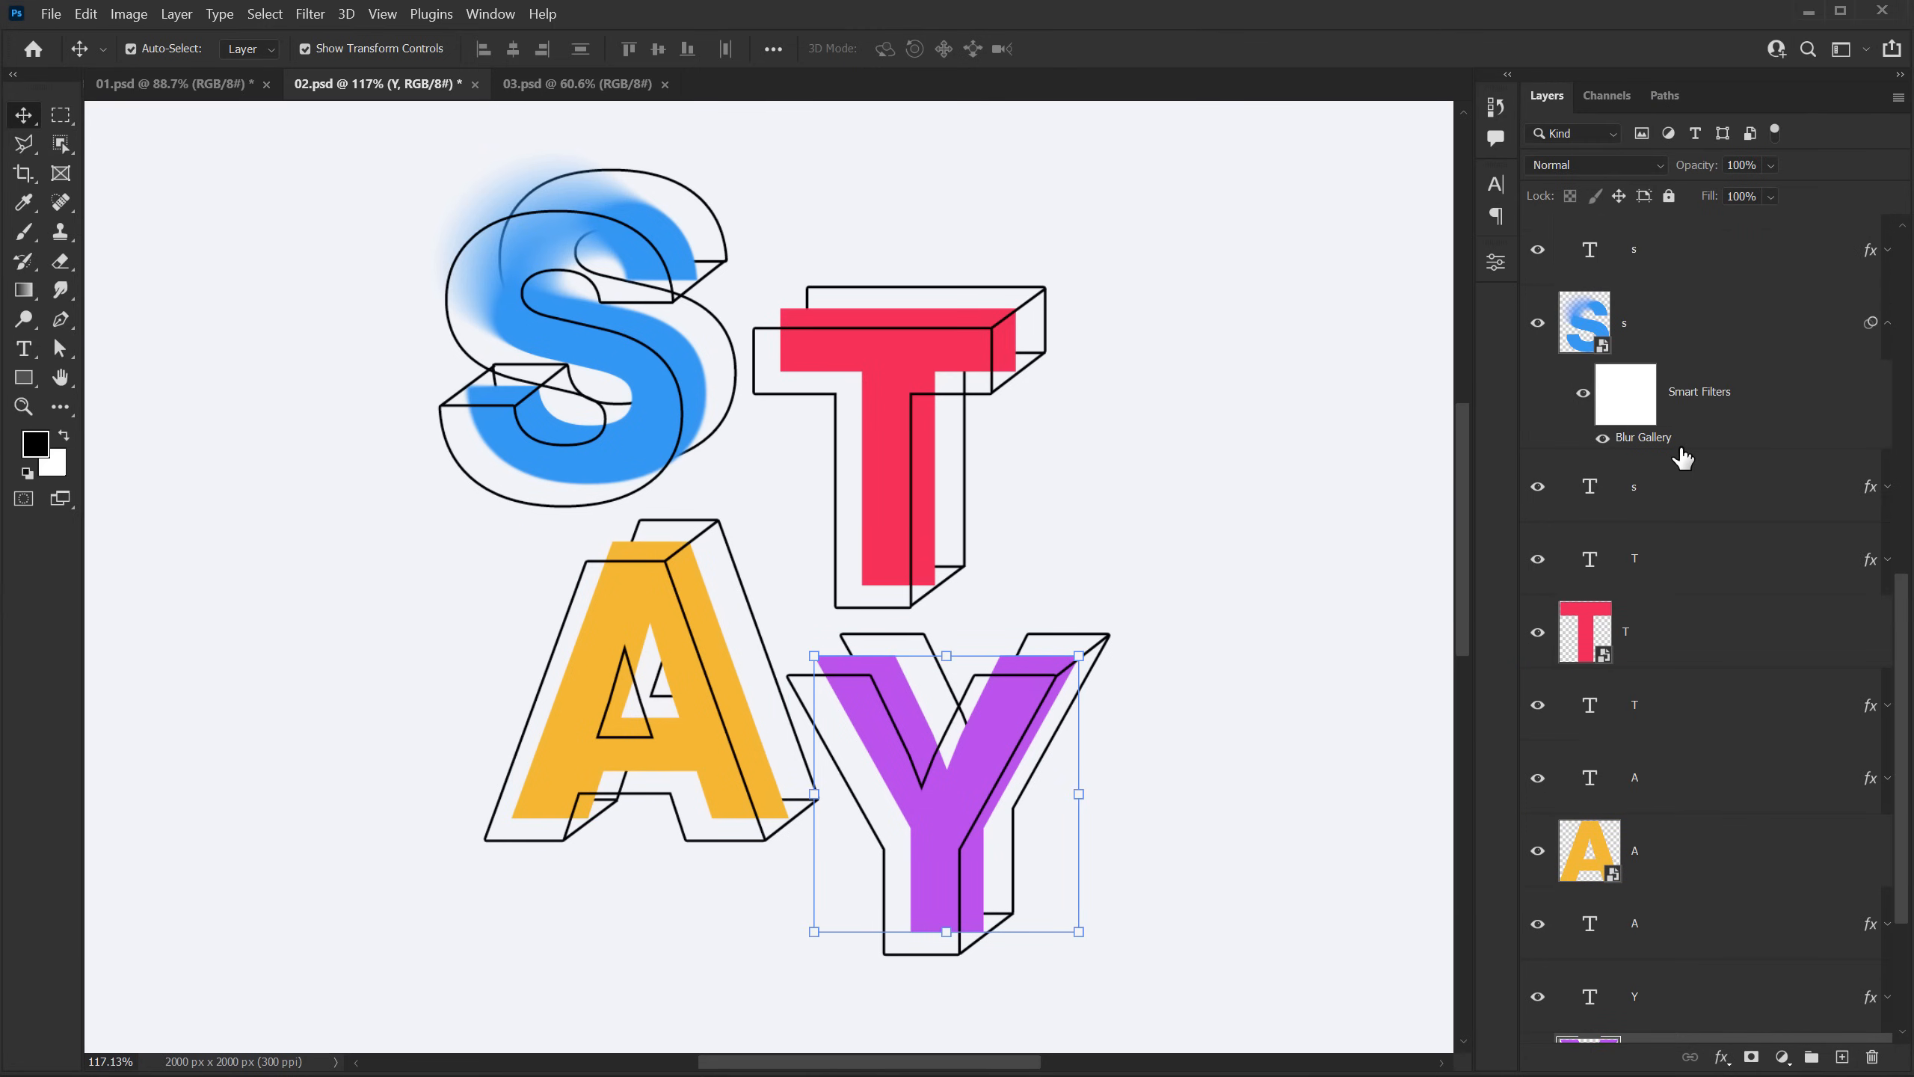
key("alt")
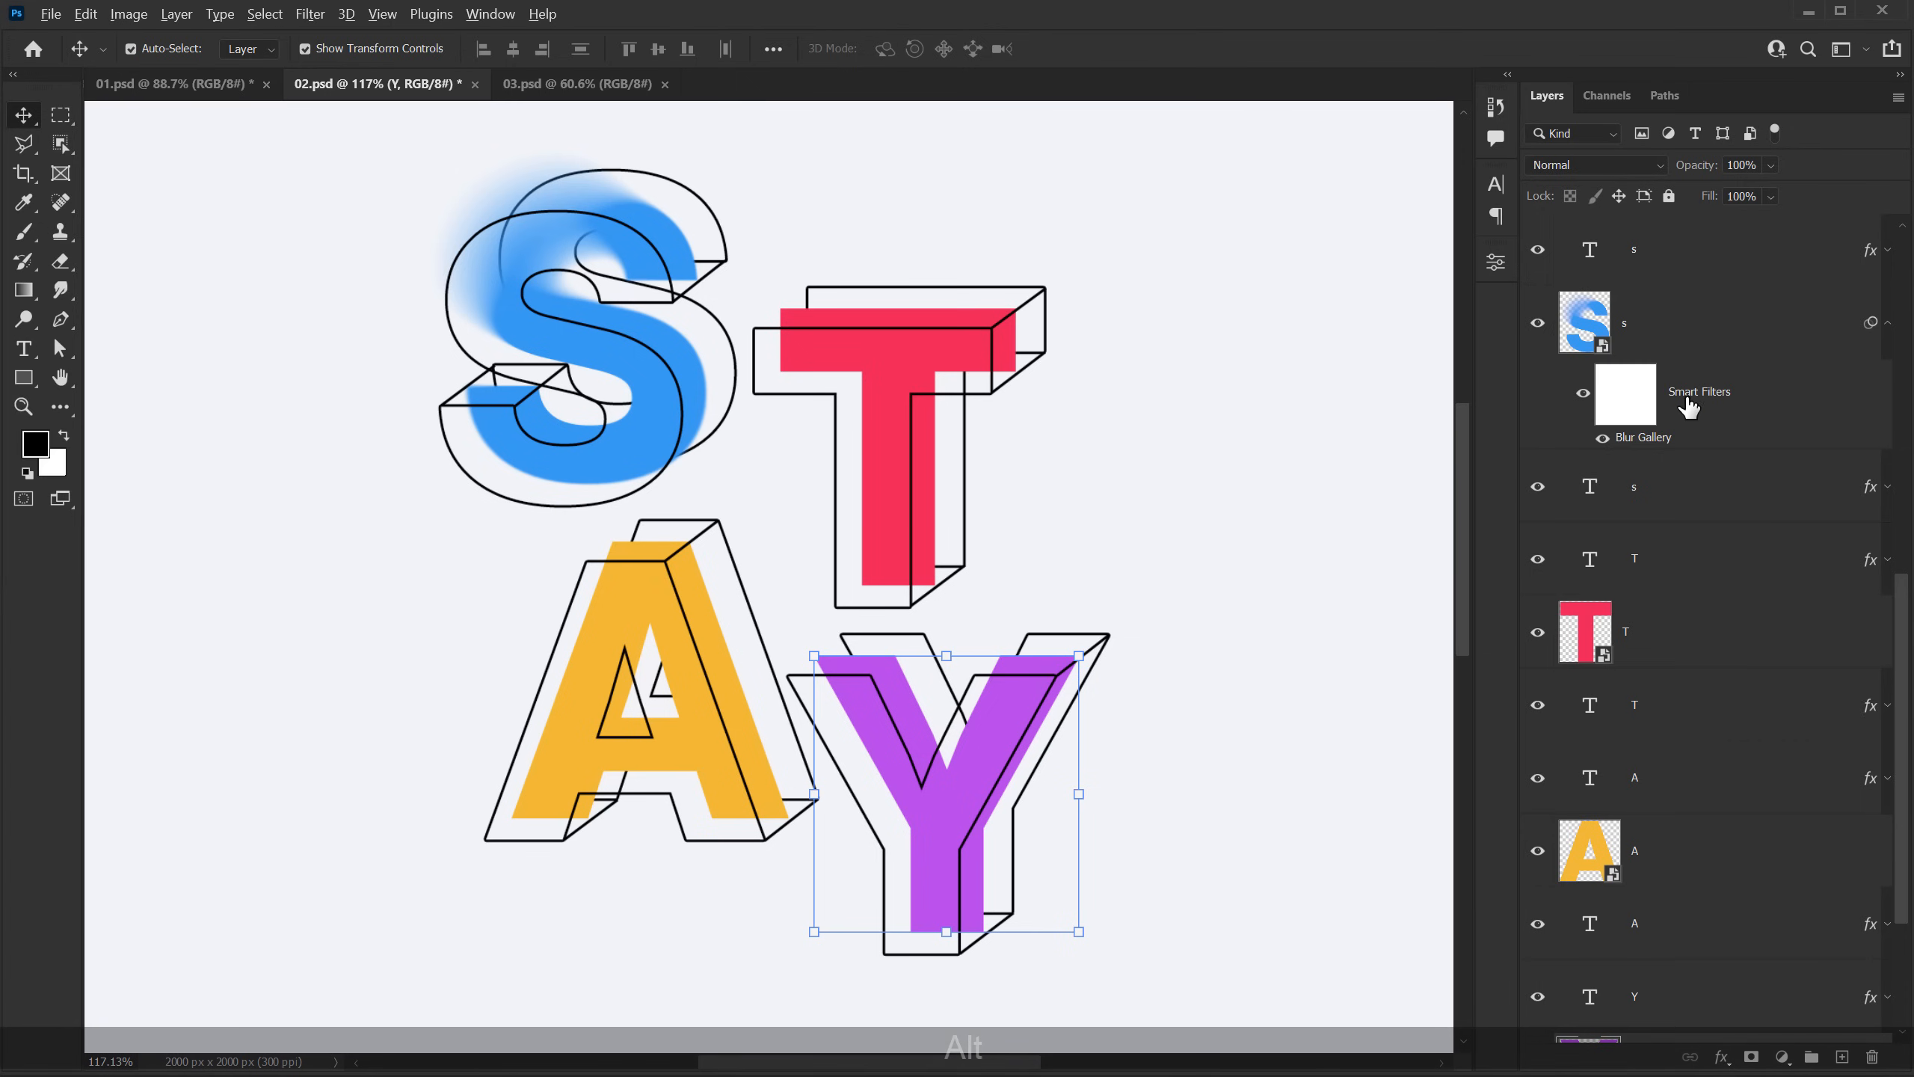
left_click_drag(1696, 393, 1663, 643)
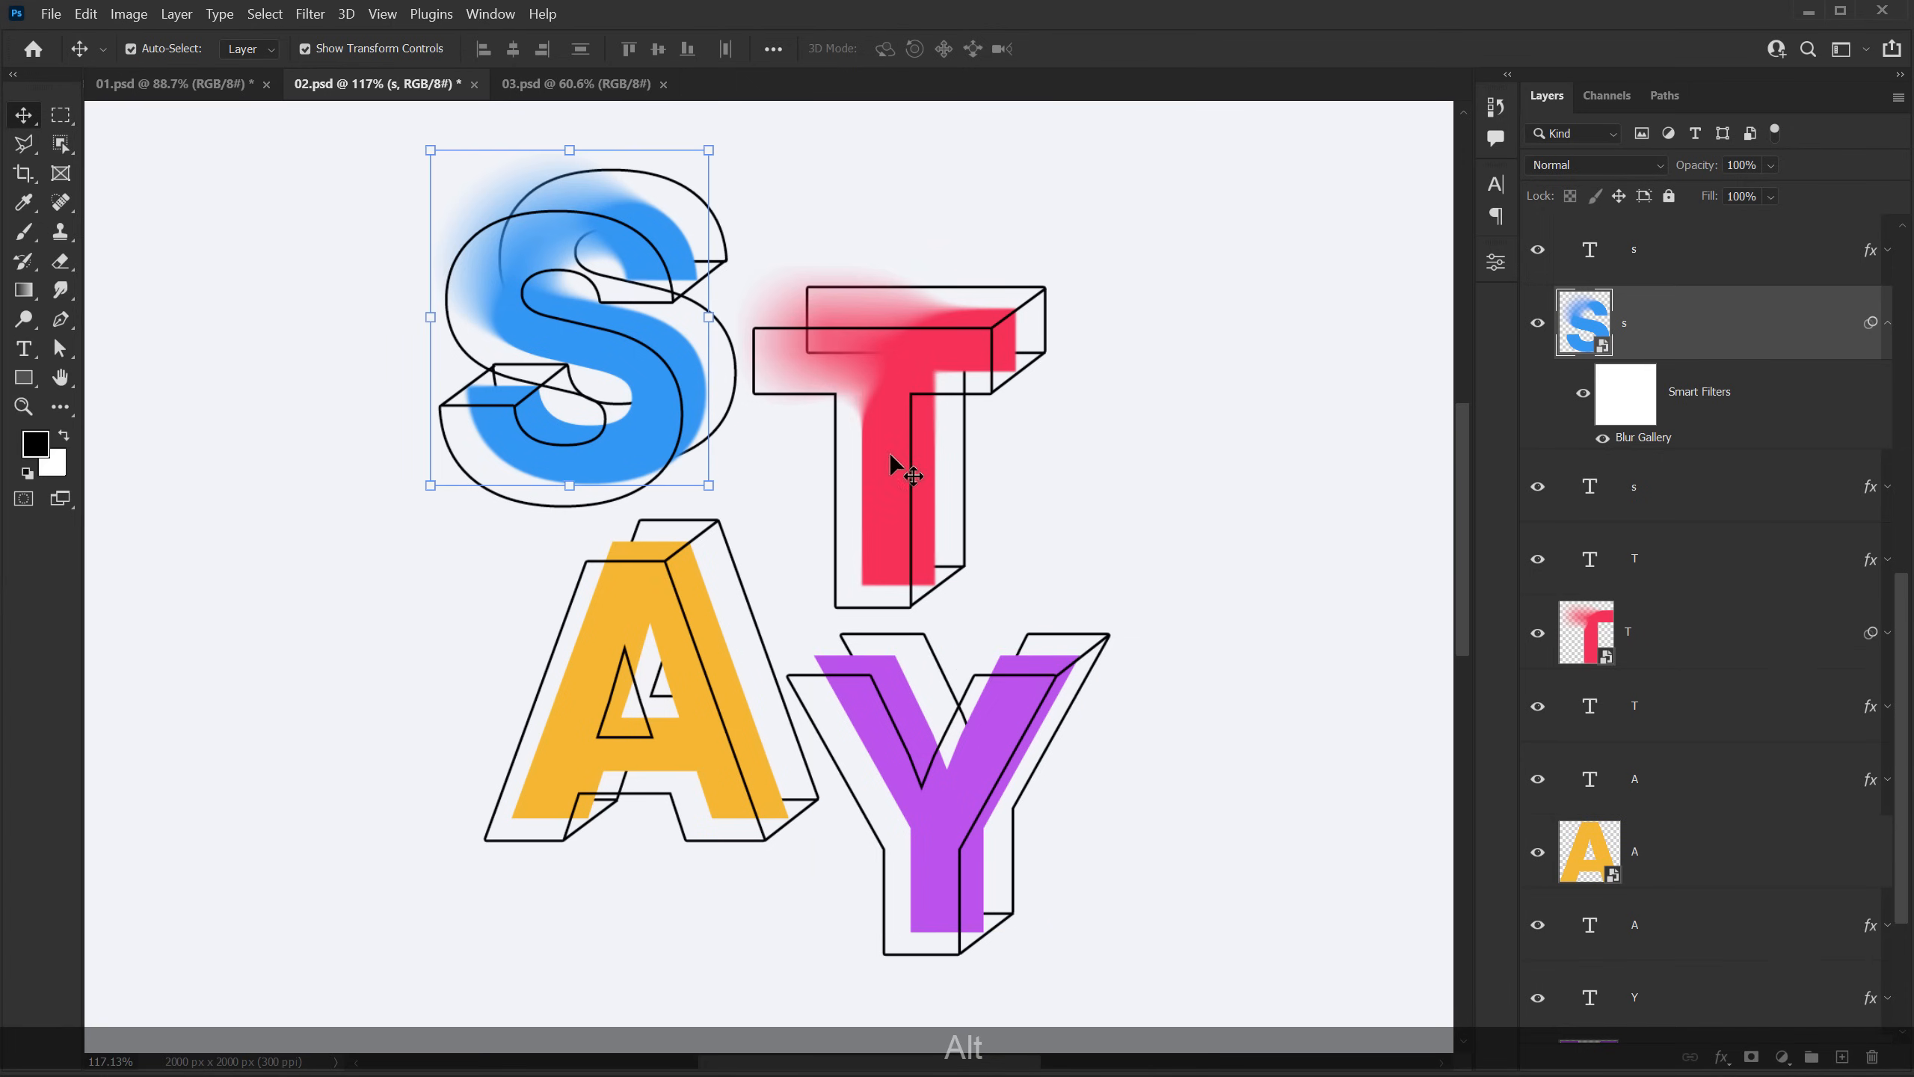
Step: Copy the Blur Gallery smart filter from the blue S layer to the solid A and Y smart objects
scroll(1680, 612, "down", 3)
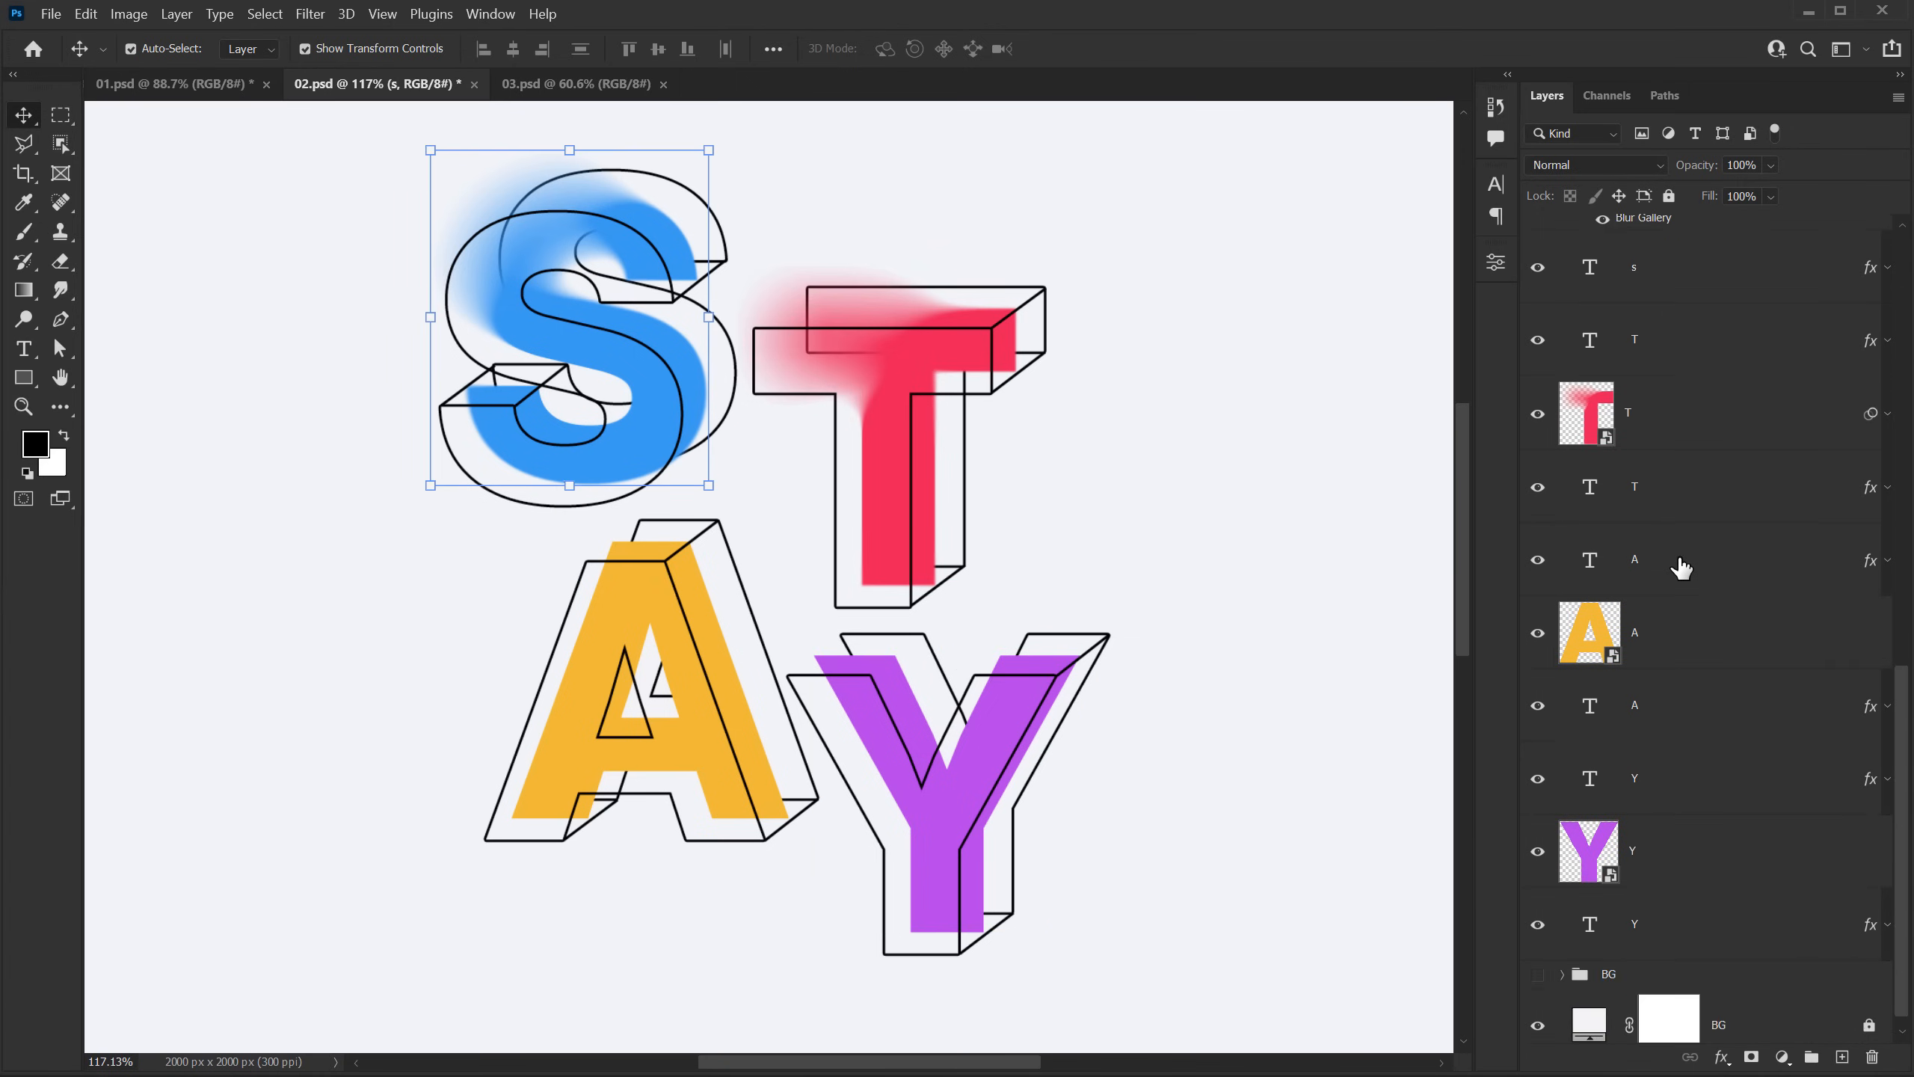
scroll(1685, 520, "up", 2)
left_click_drag(1710, 317, 1671, 757)
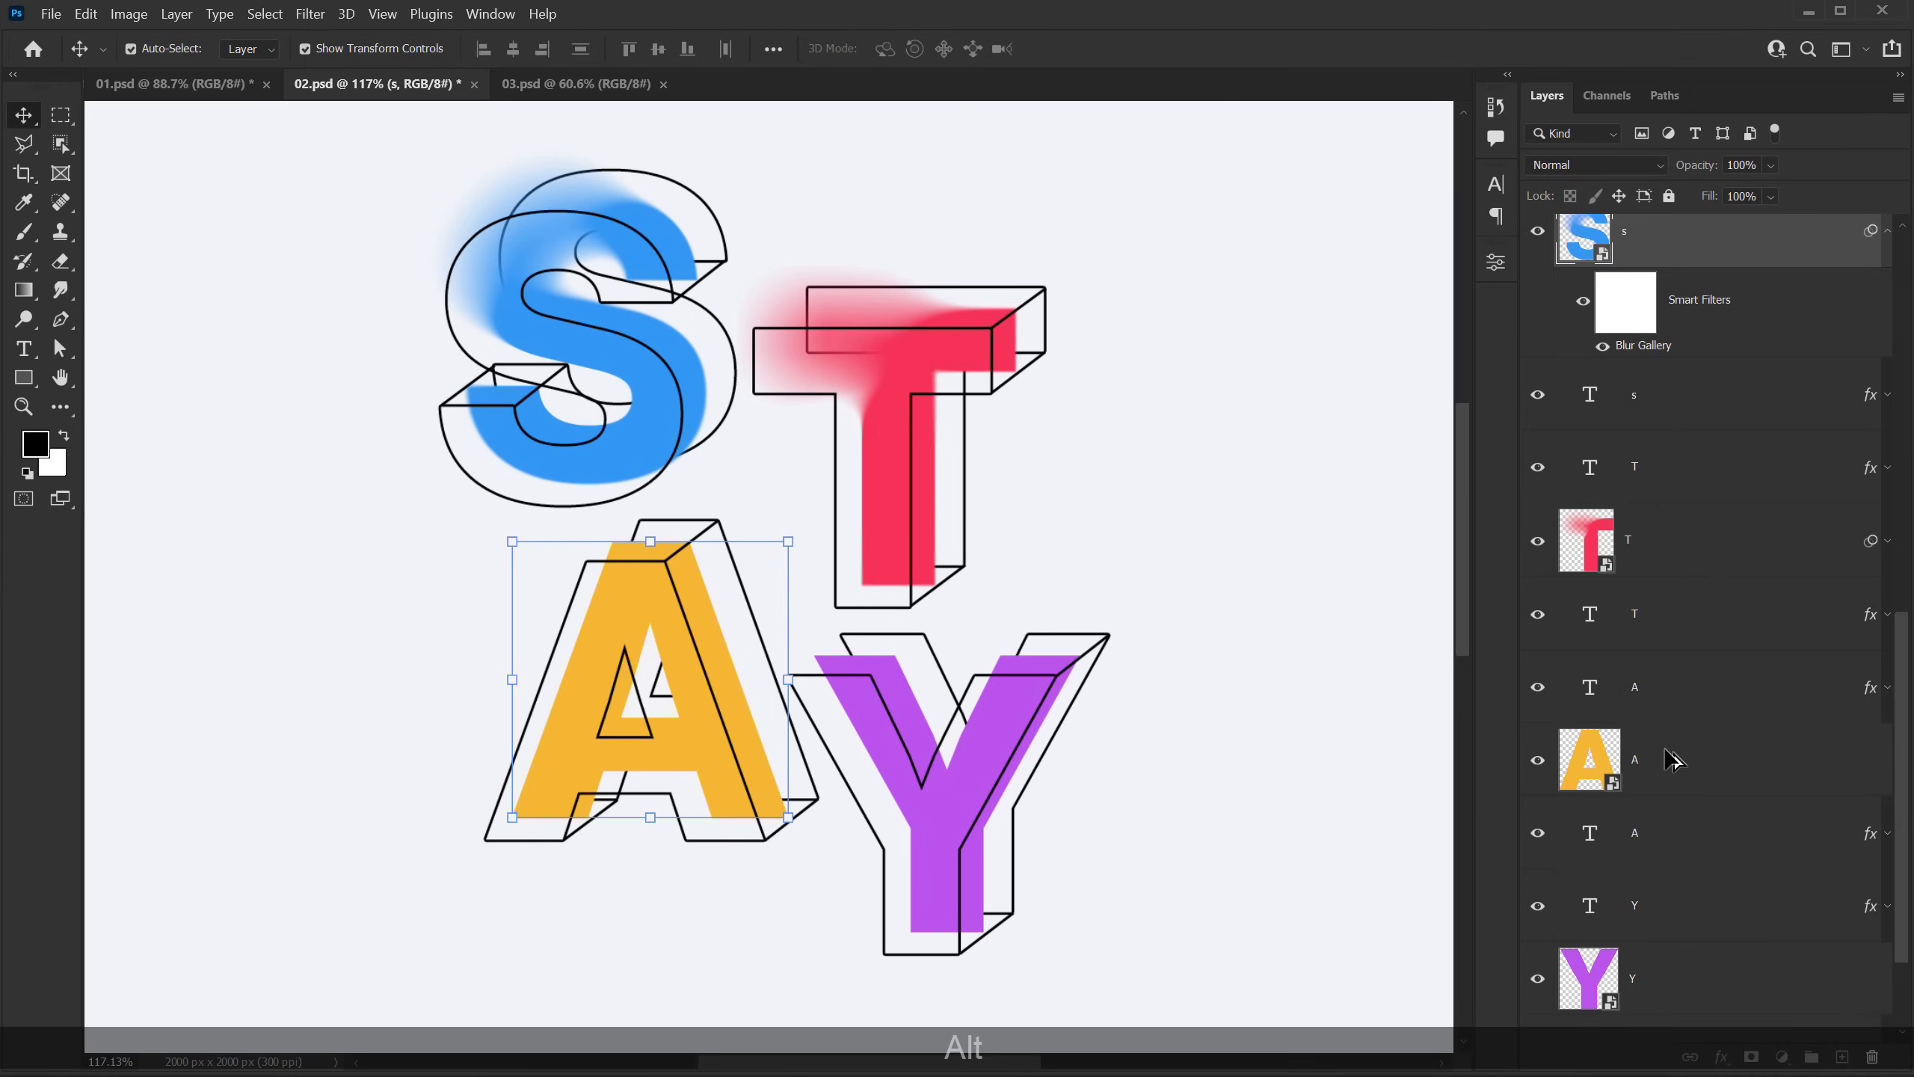
left_click_drag(1708, 322, 1661, 976)
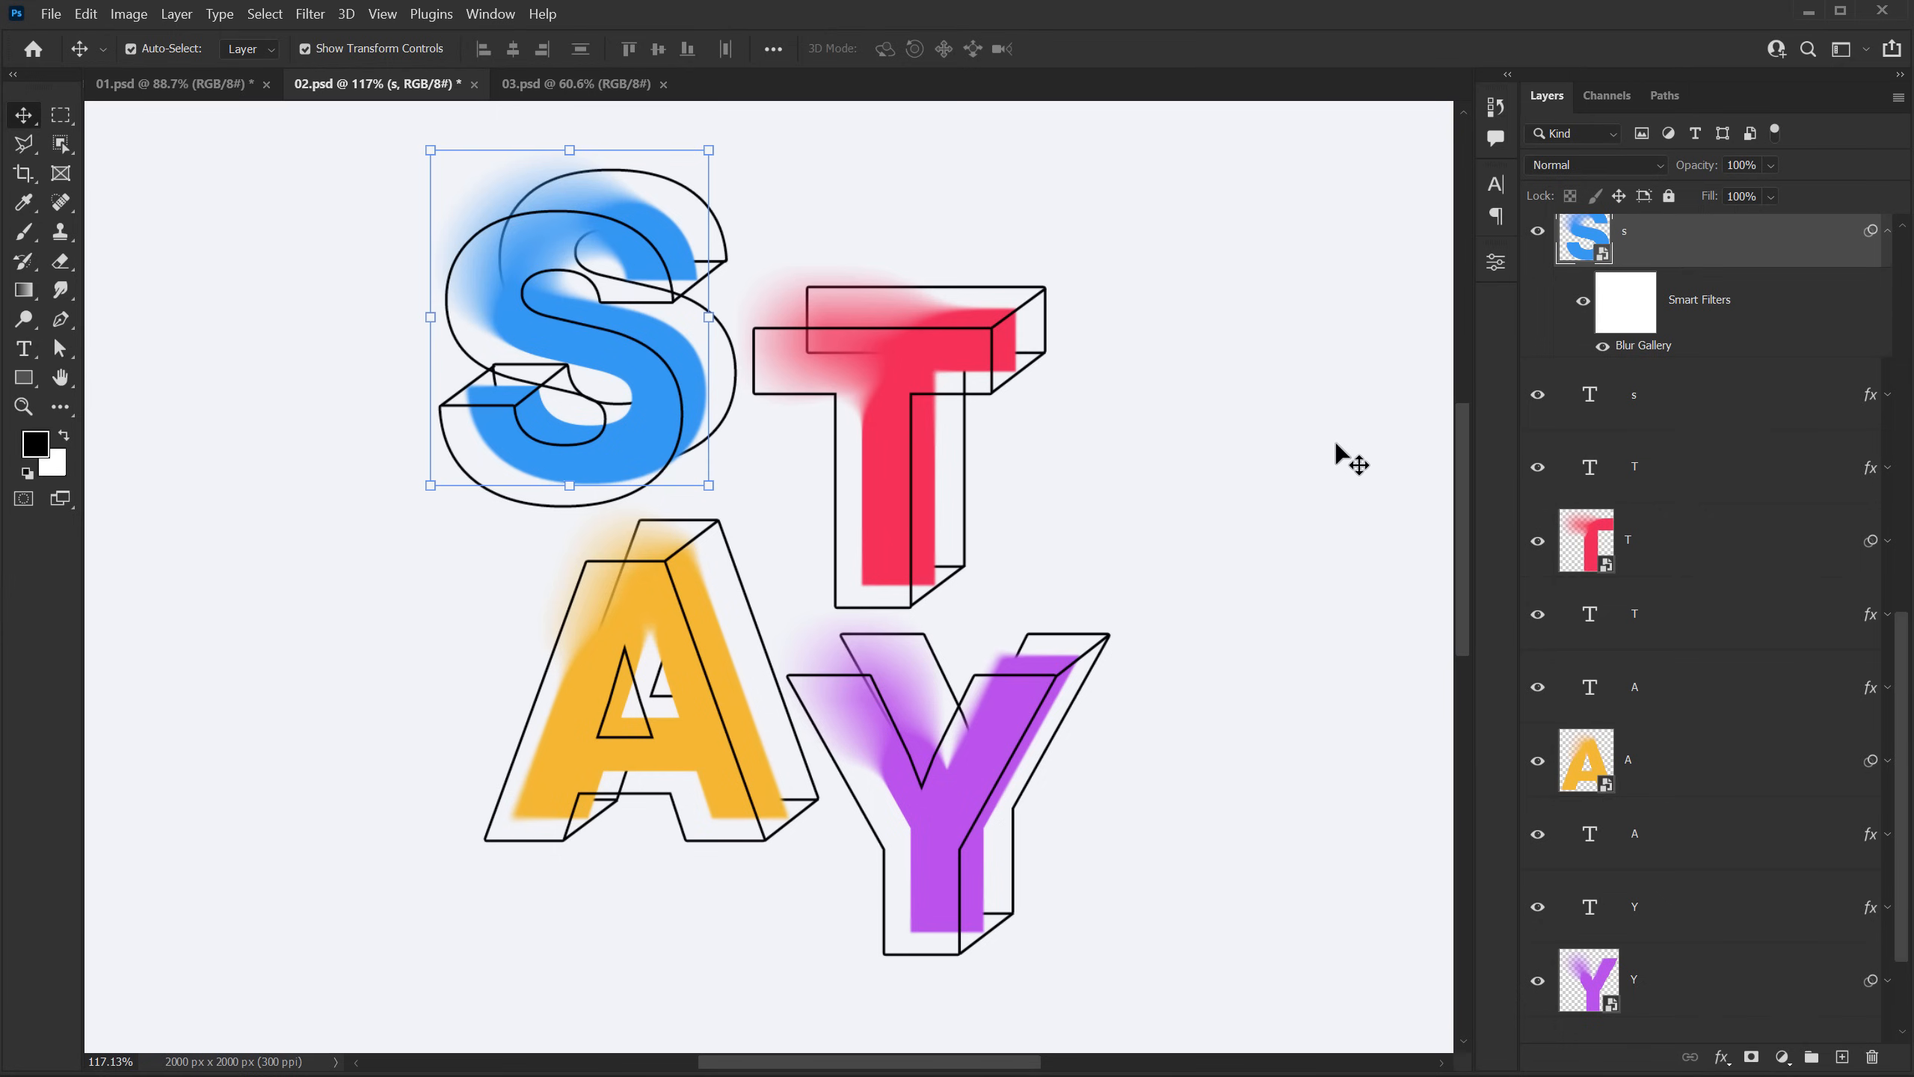
Step: Edit the T's Field Blur: place the 55 px pin at its upper-left corner and the 0 px pin beside the upper stem, and apply
left_click(1889, 540)
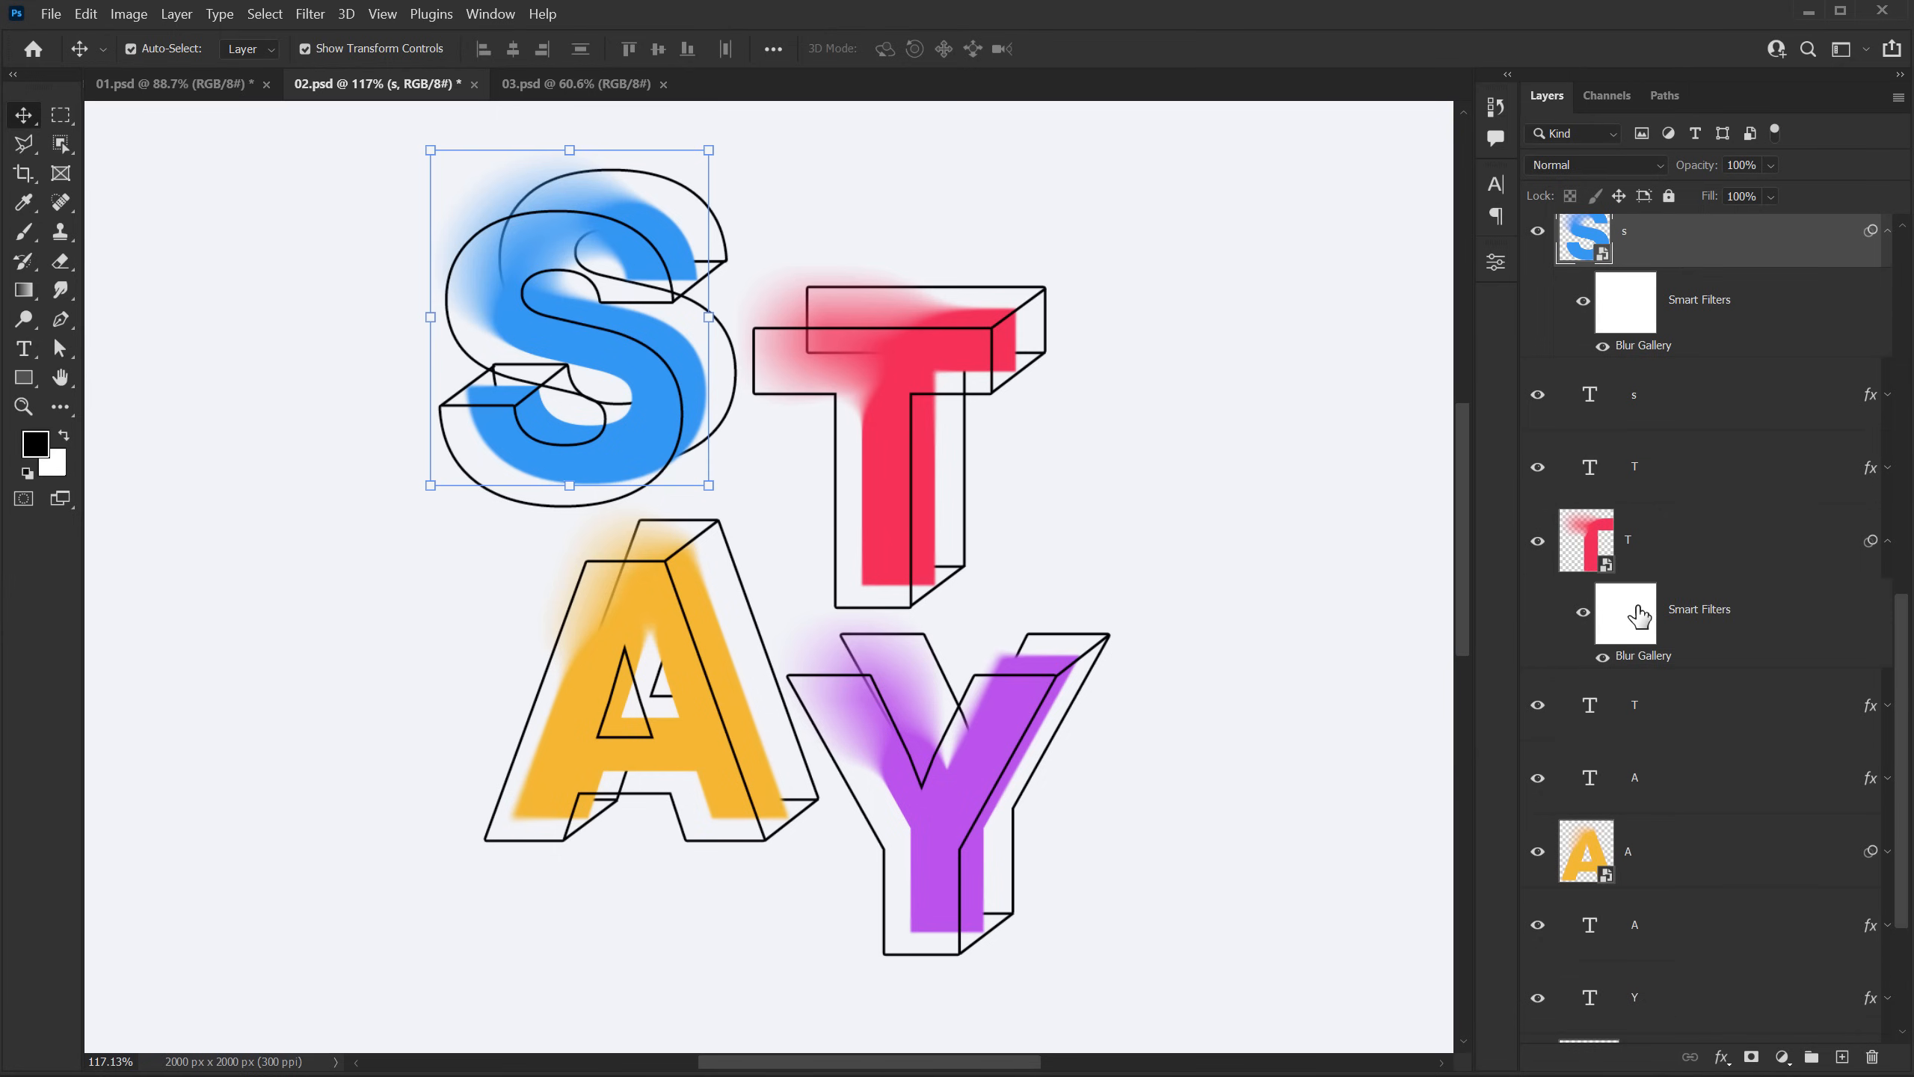
double_click(1646, 656)
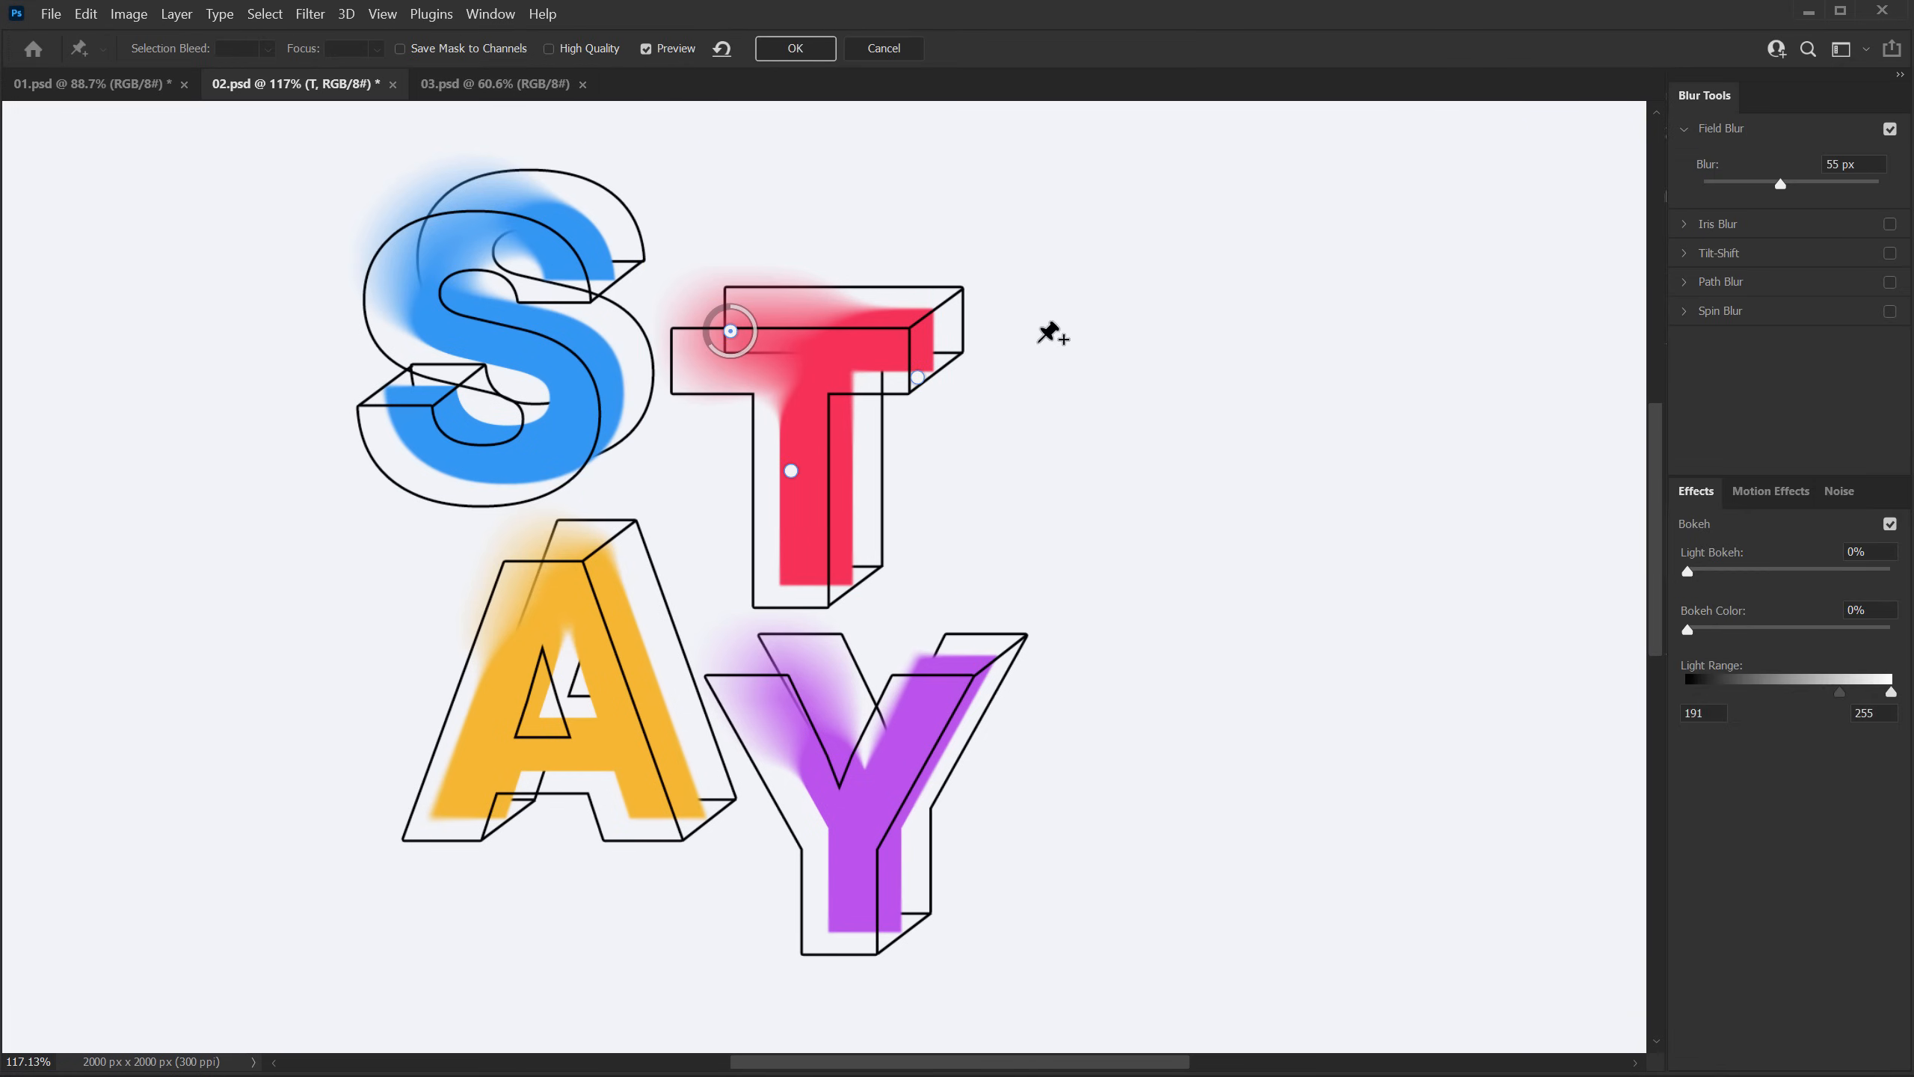
left_click_drag(790, 471, 765, 427)
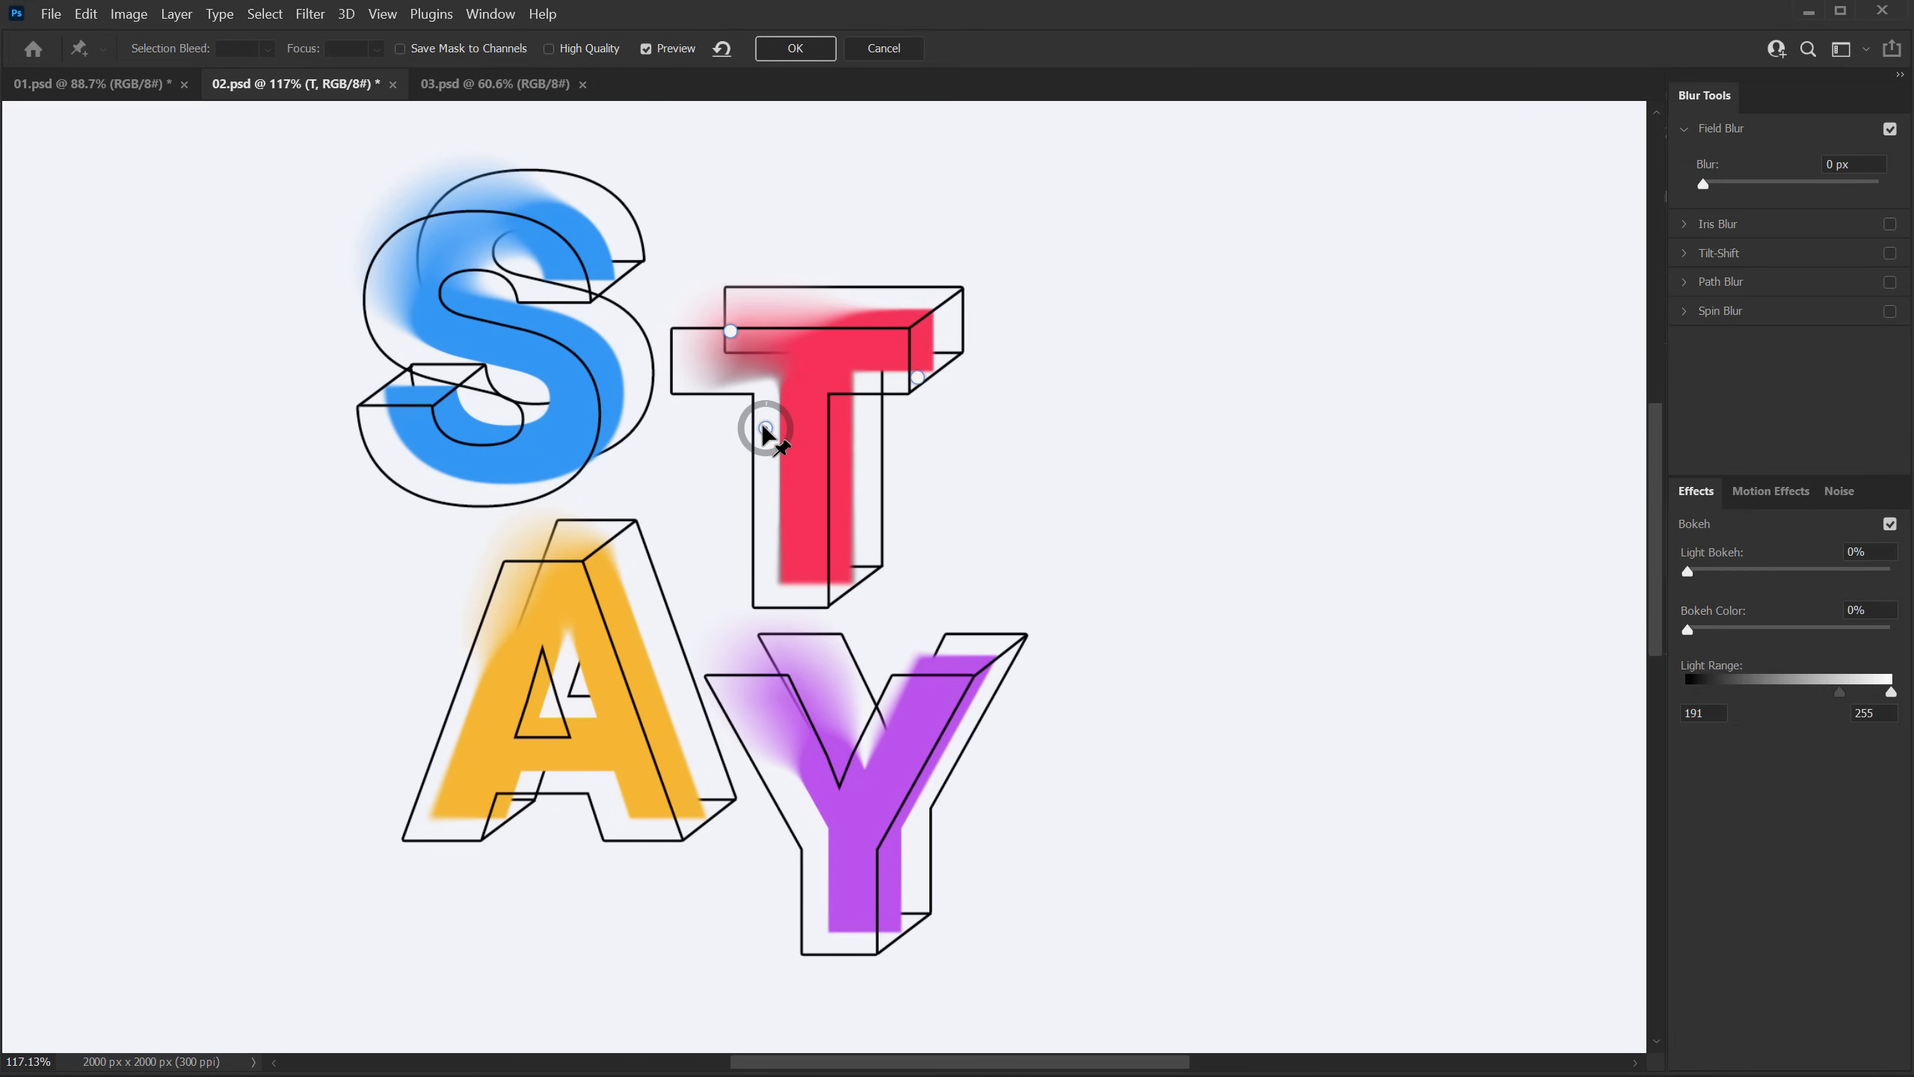
left_click(729, 330)
left_click_drag(730, 330, 719, 289)
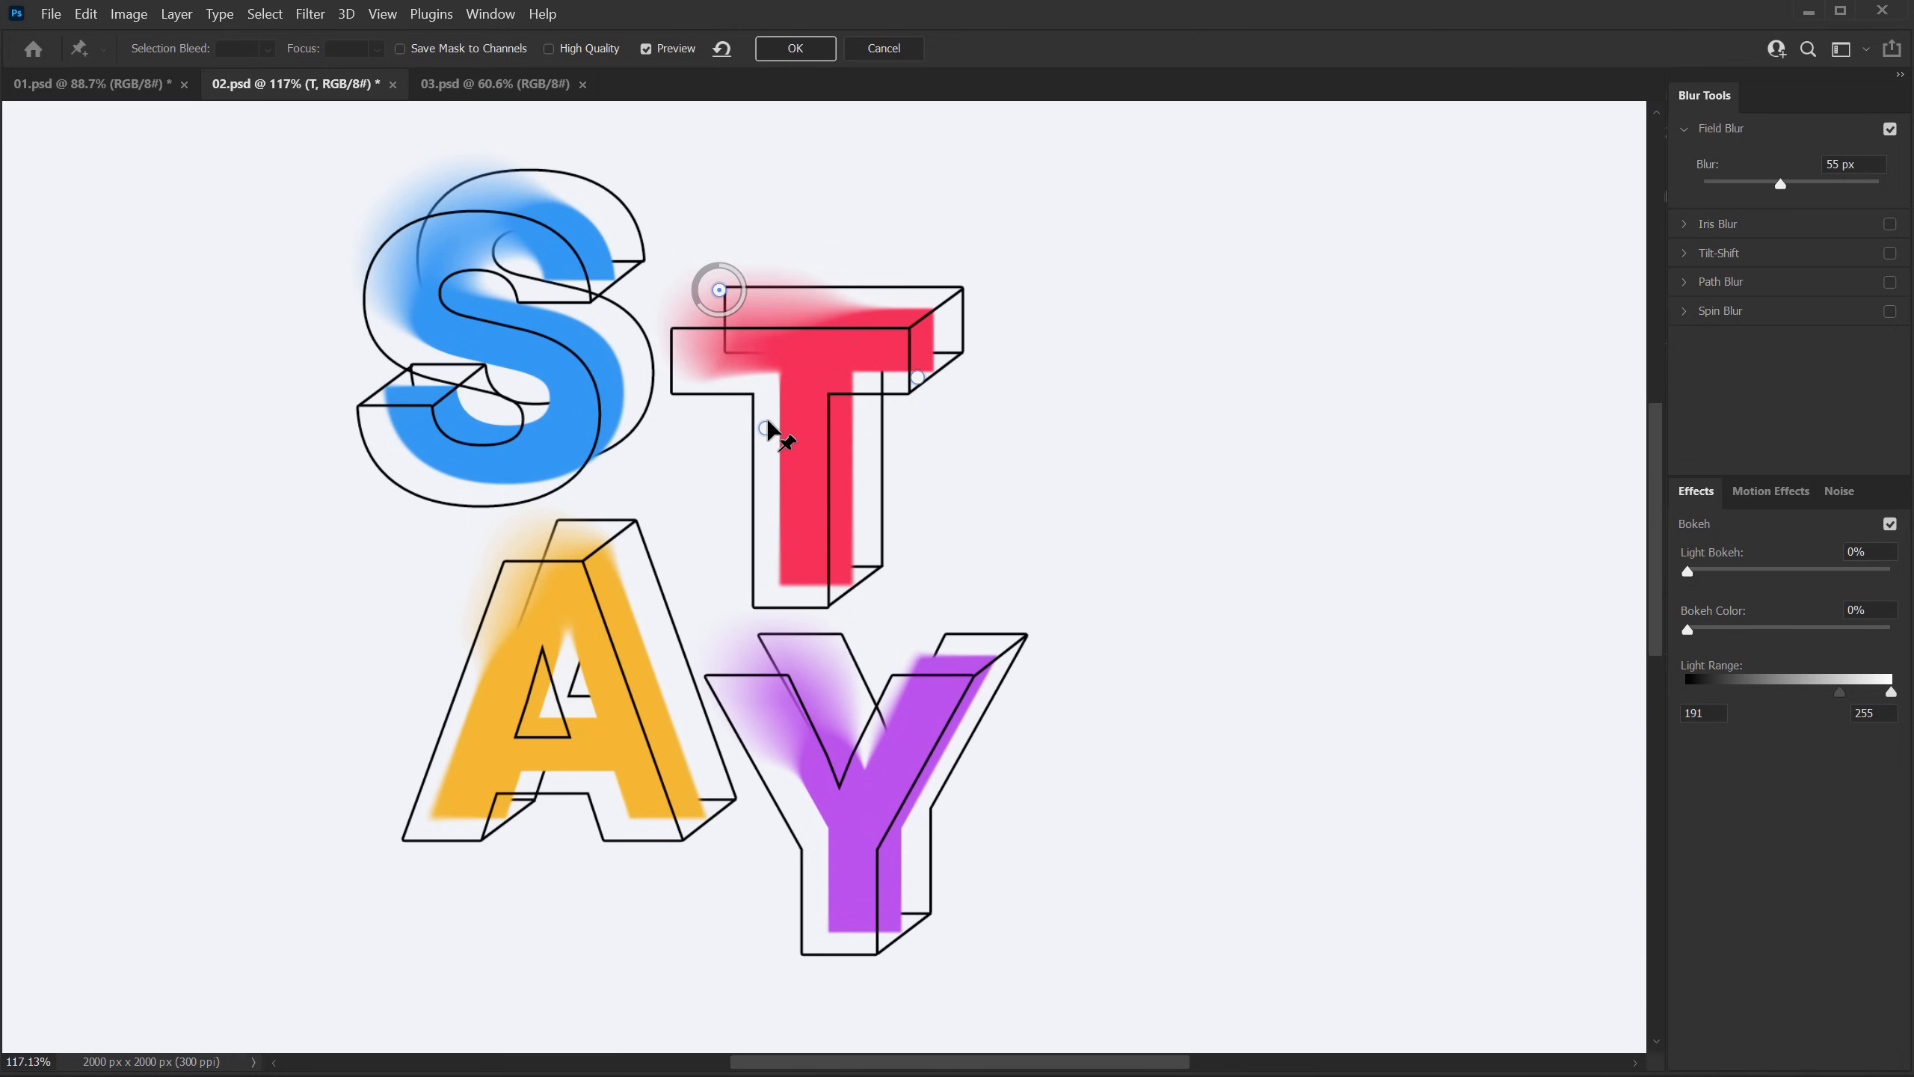
mouse_move(766, 428)
left_mouse_down()
mouse_move(806, 428)
mouse_move(727, 420)
mouse_move(712, 438)
mouse_move(758, 419)
left_mouse_up()
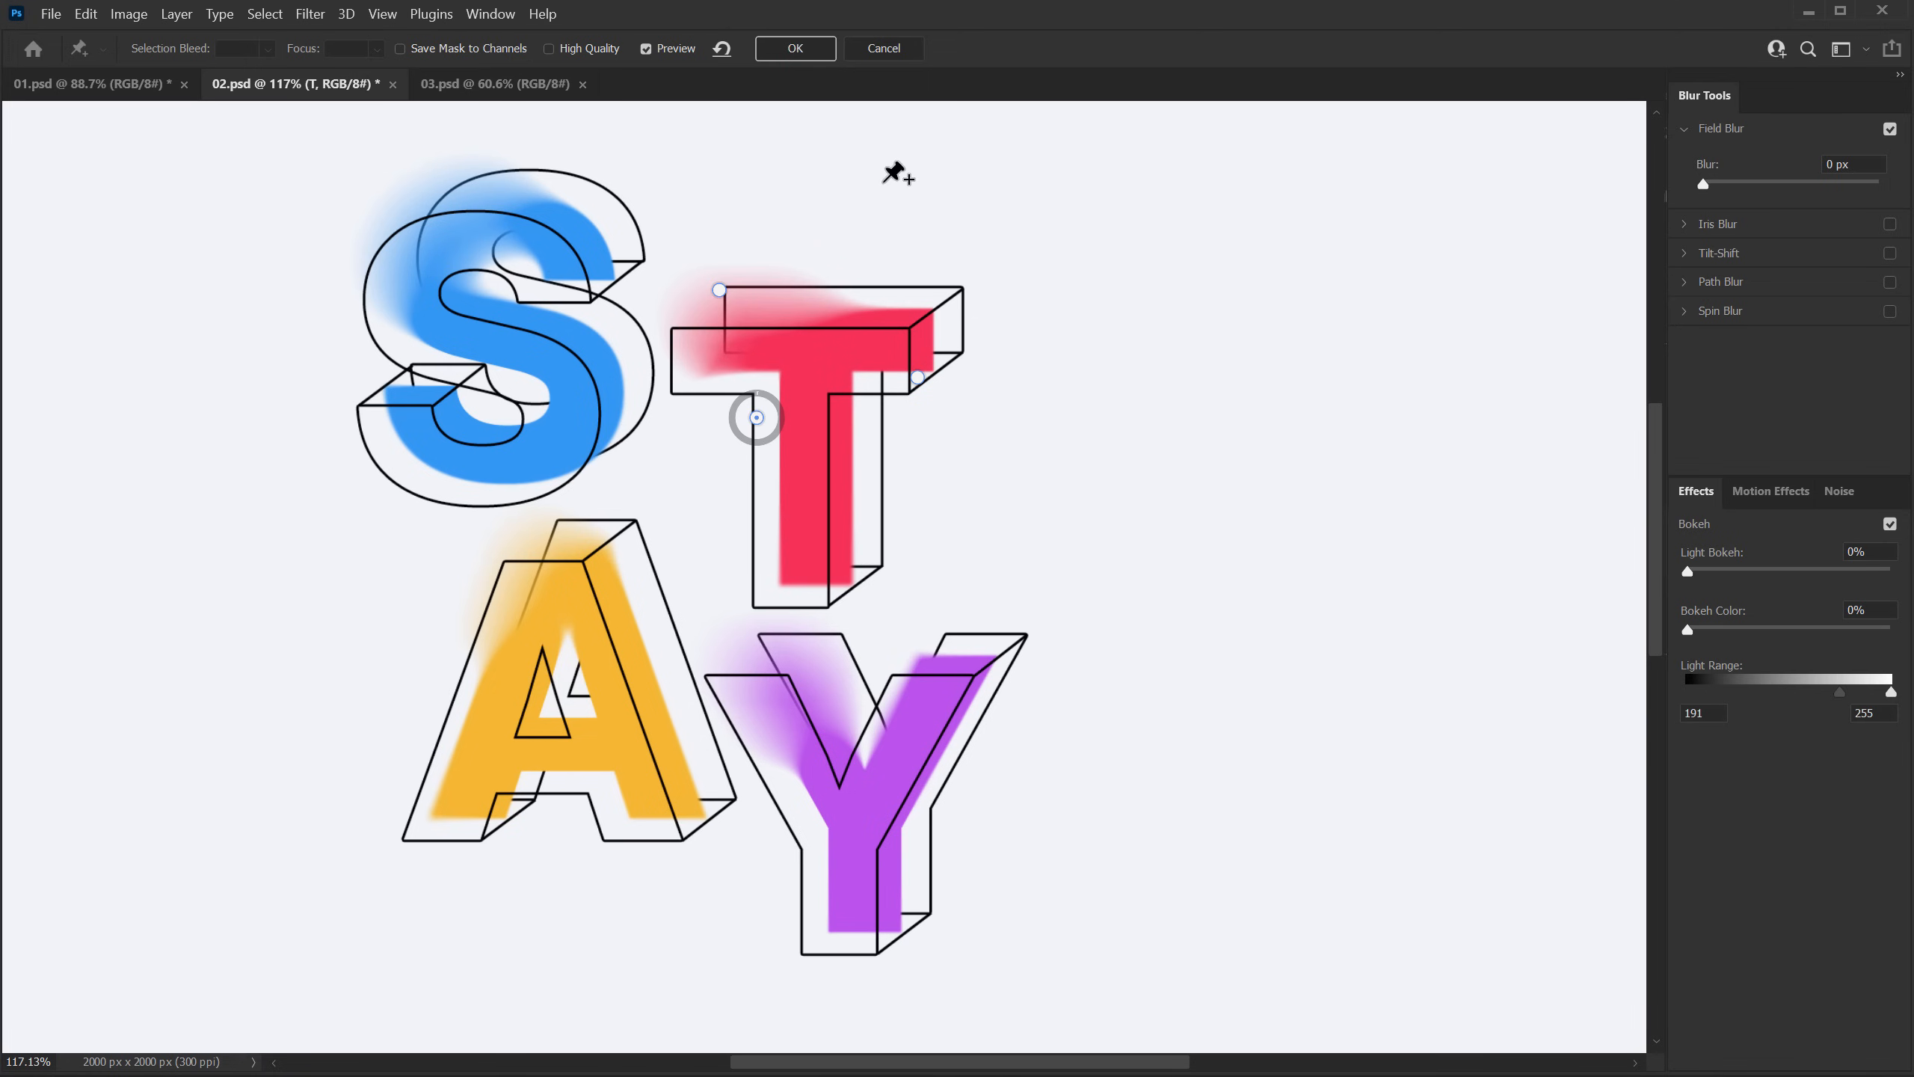
left_click(802, 45)
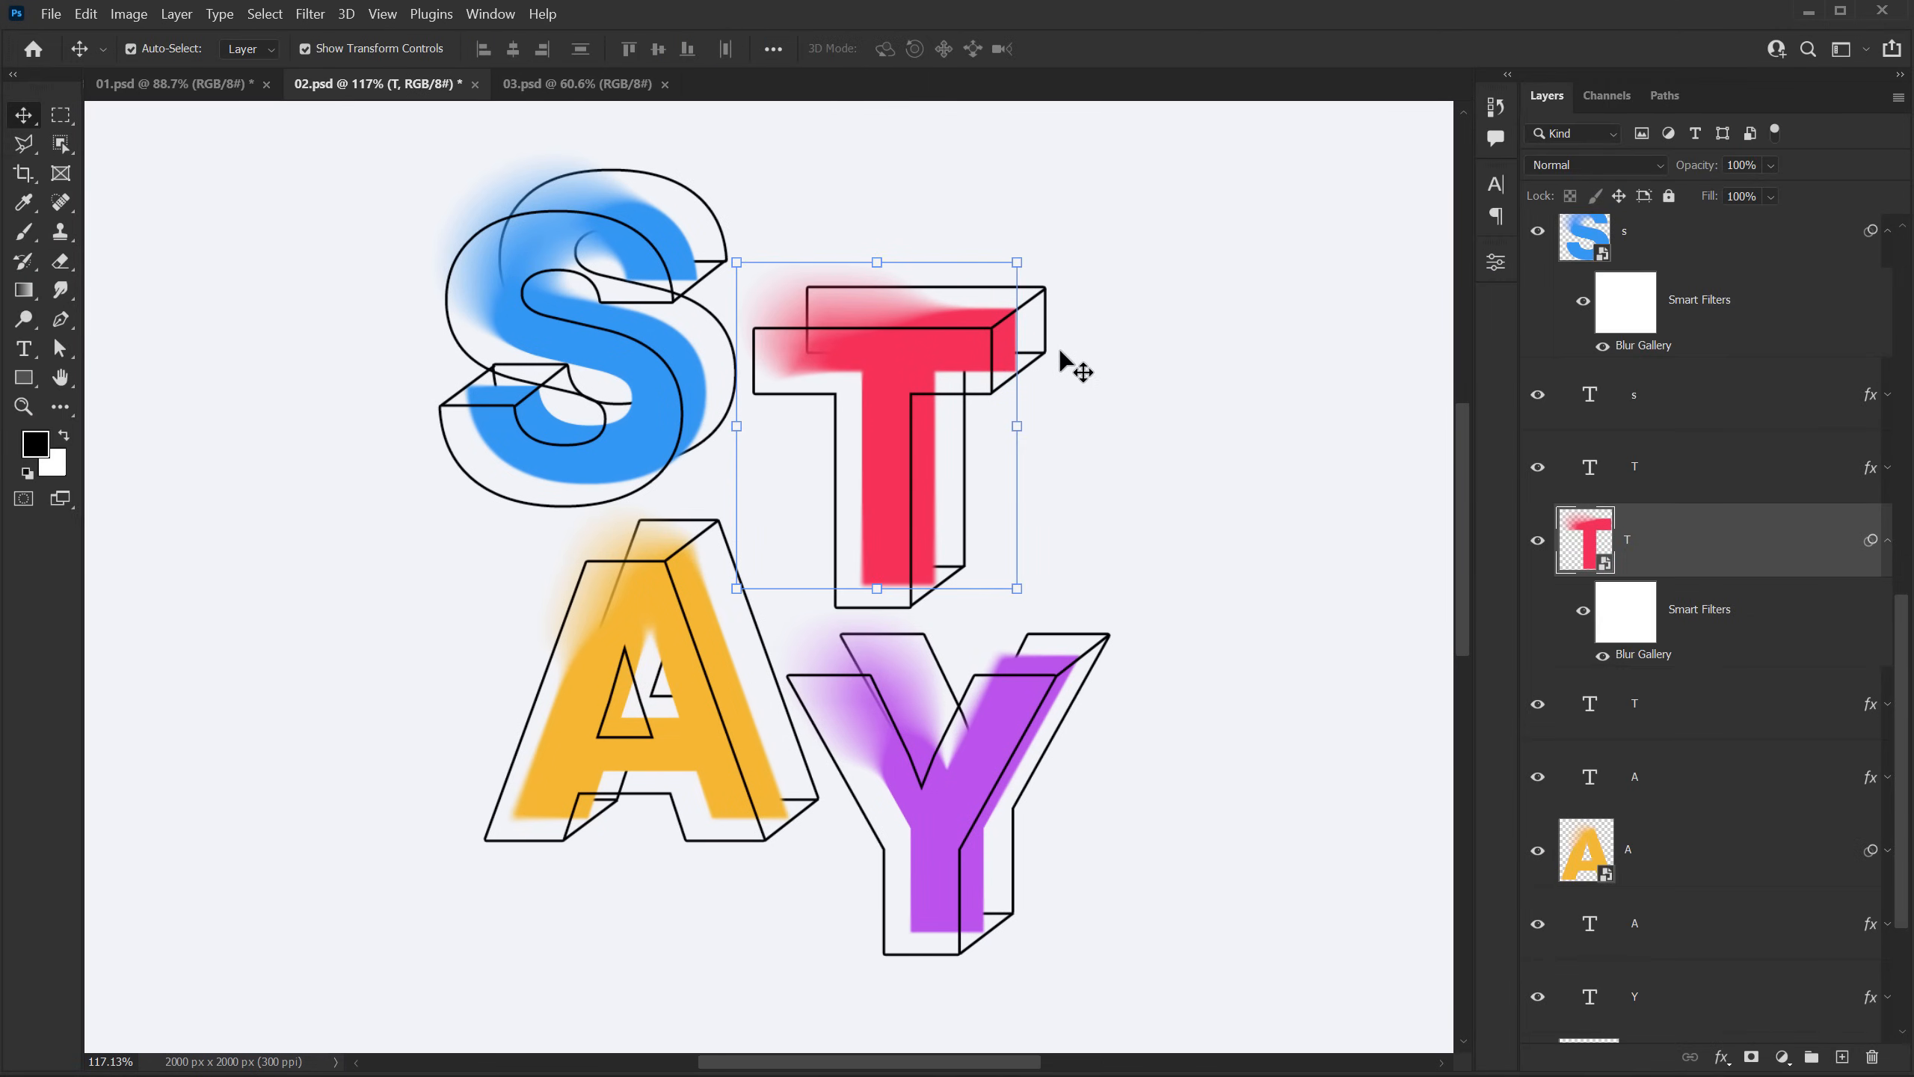
Step: Edit the A's Field Blur: move the 55 px pin up beyond its upper-left side and the 0 px pin onto the left leg, and apply
left_click(1645, 844)
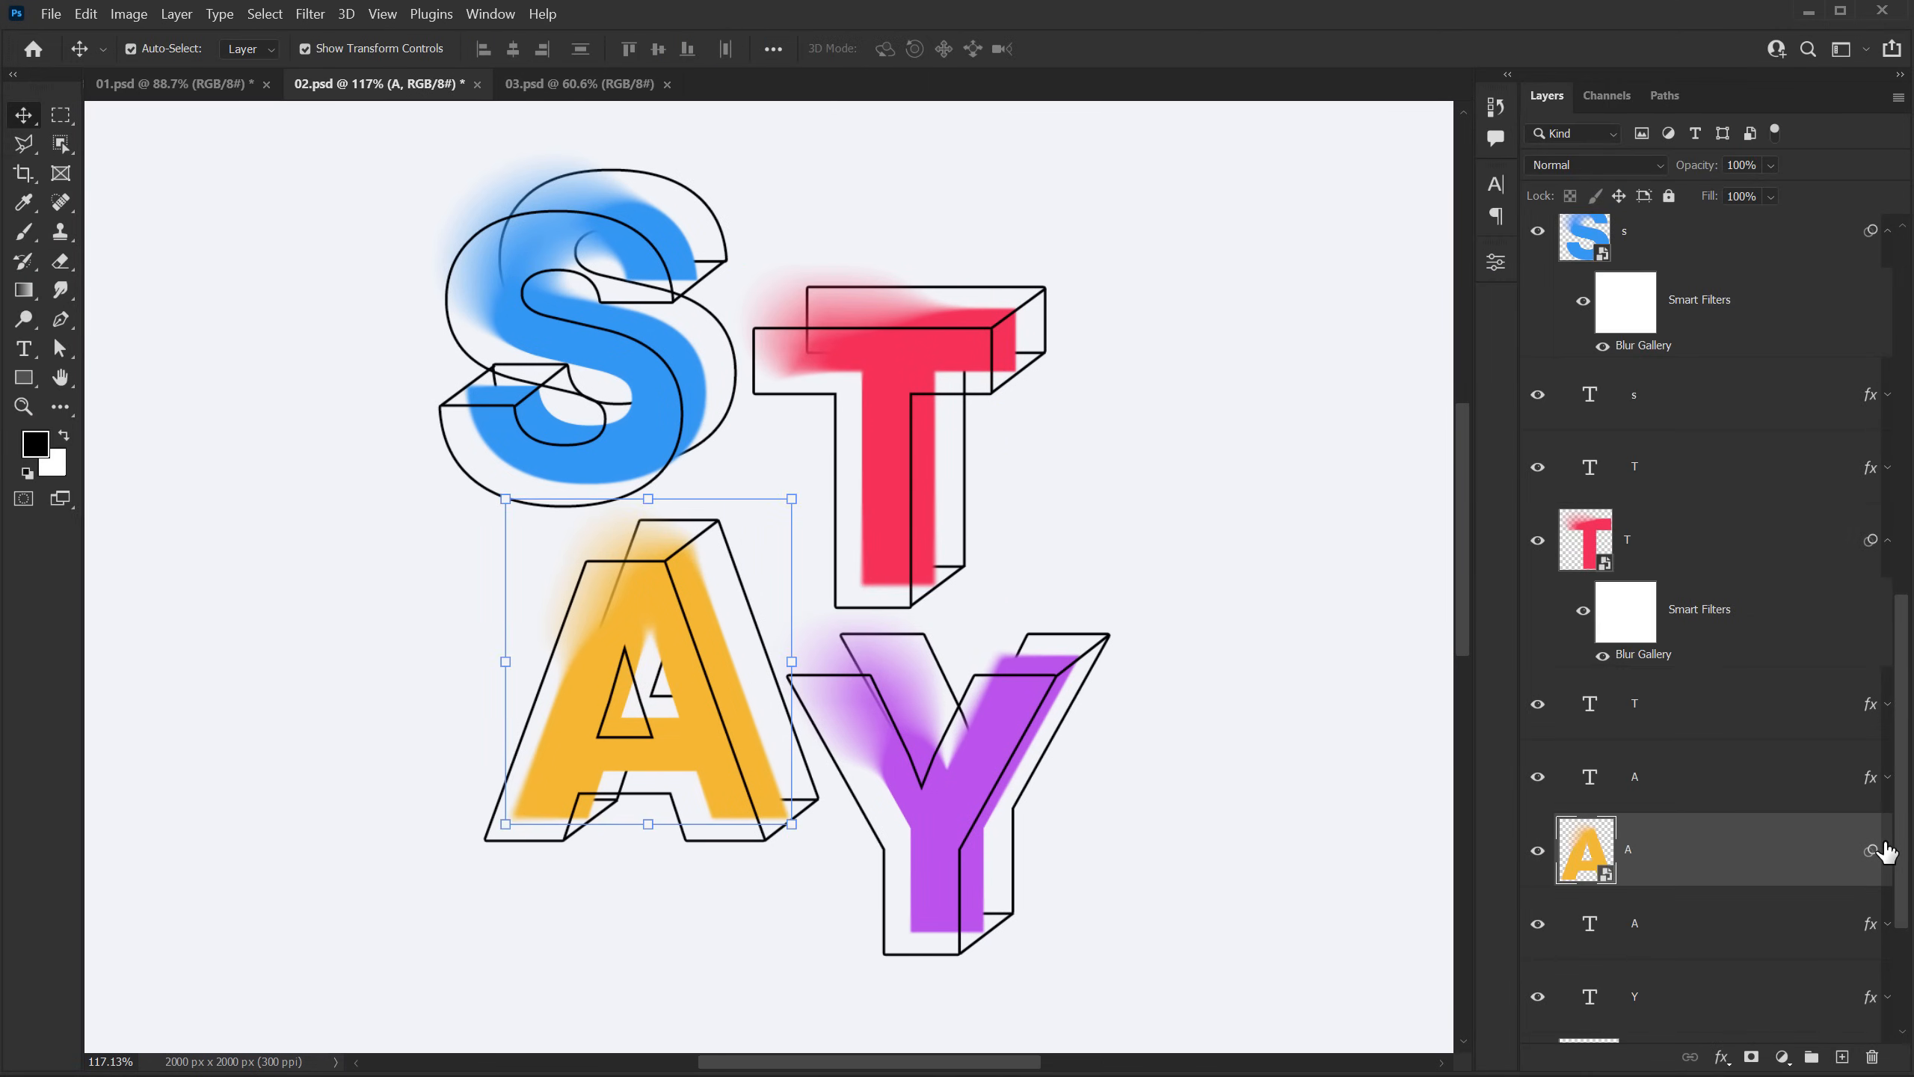
left_click(1888, 849)
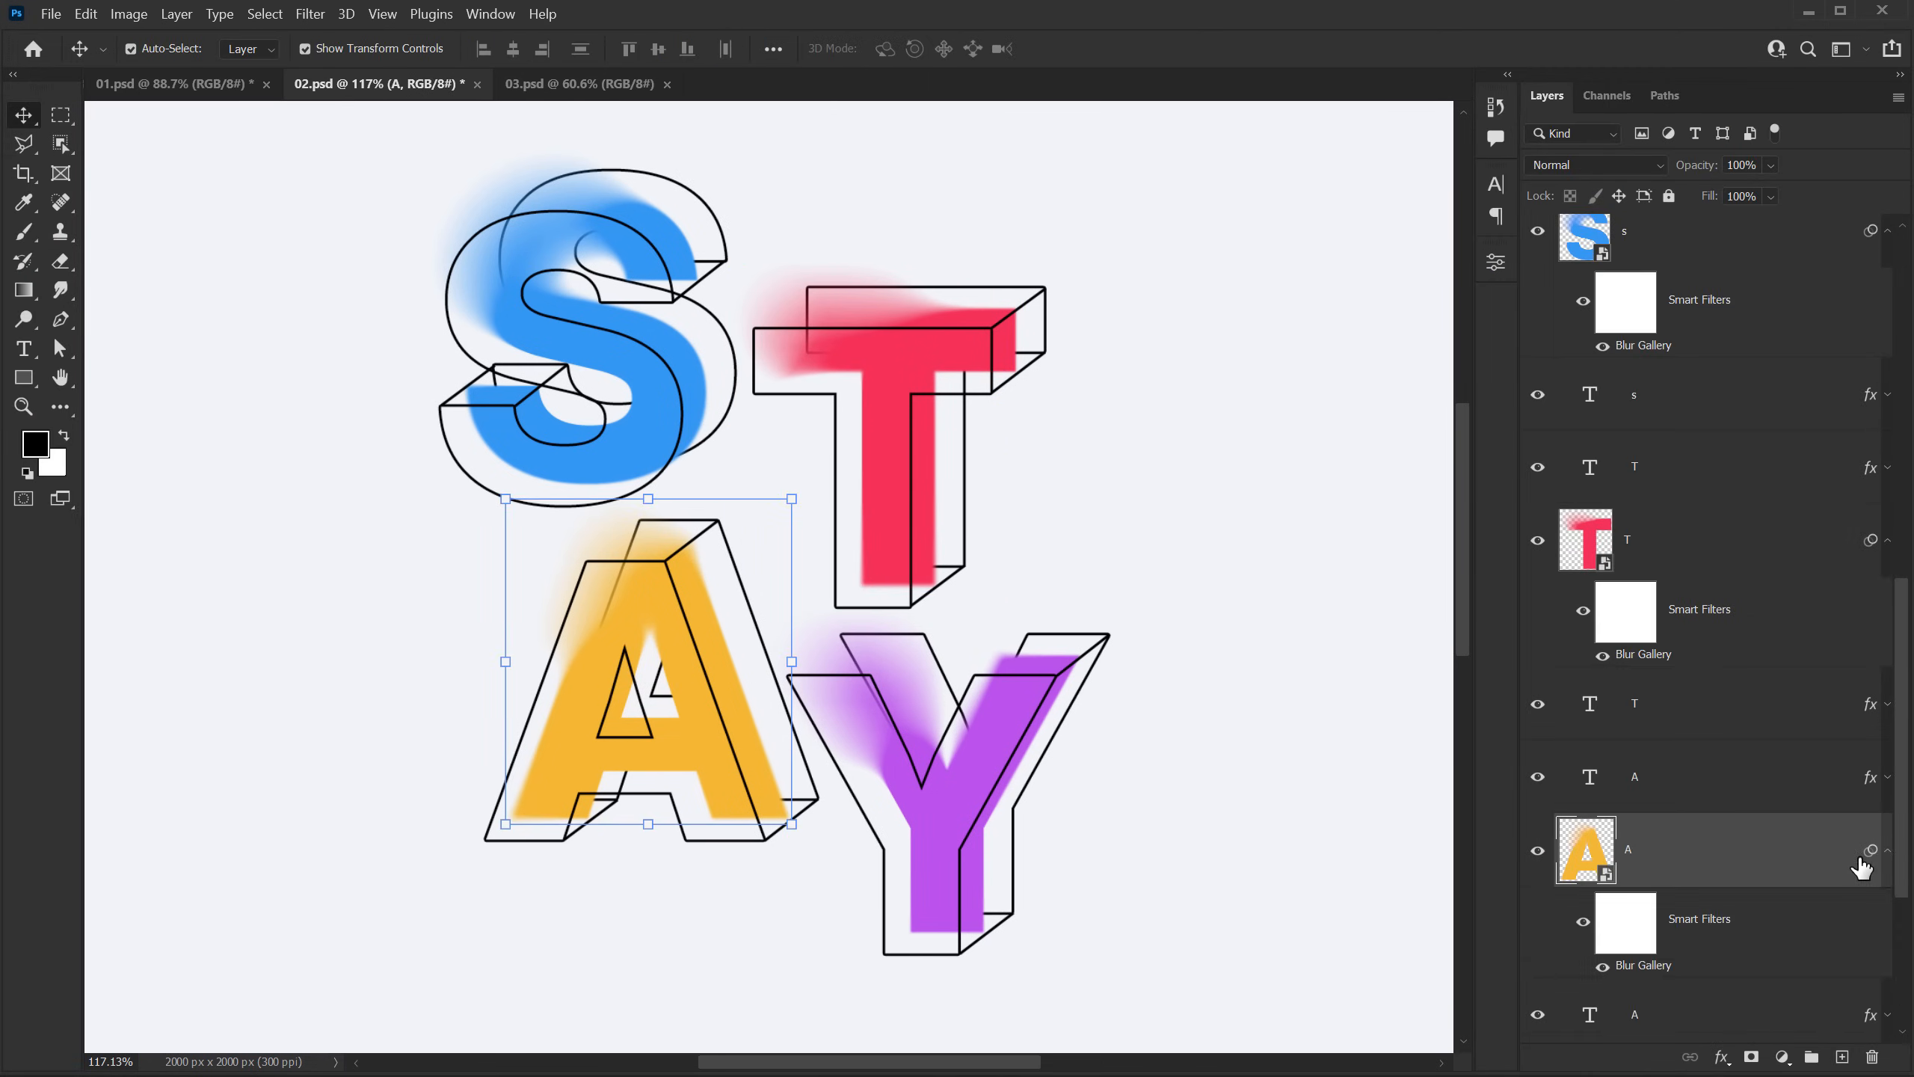
double_click(1641, 967)
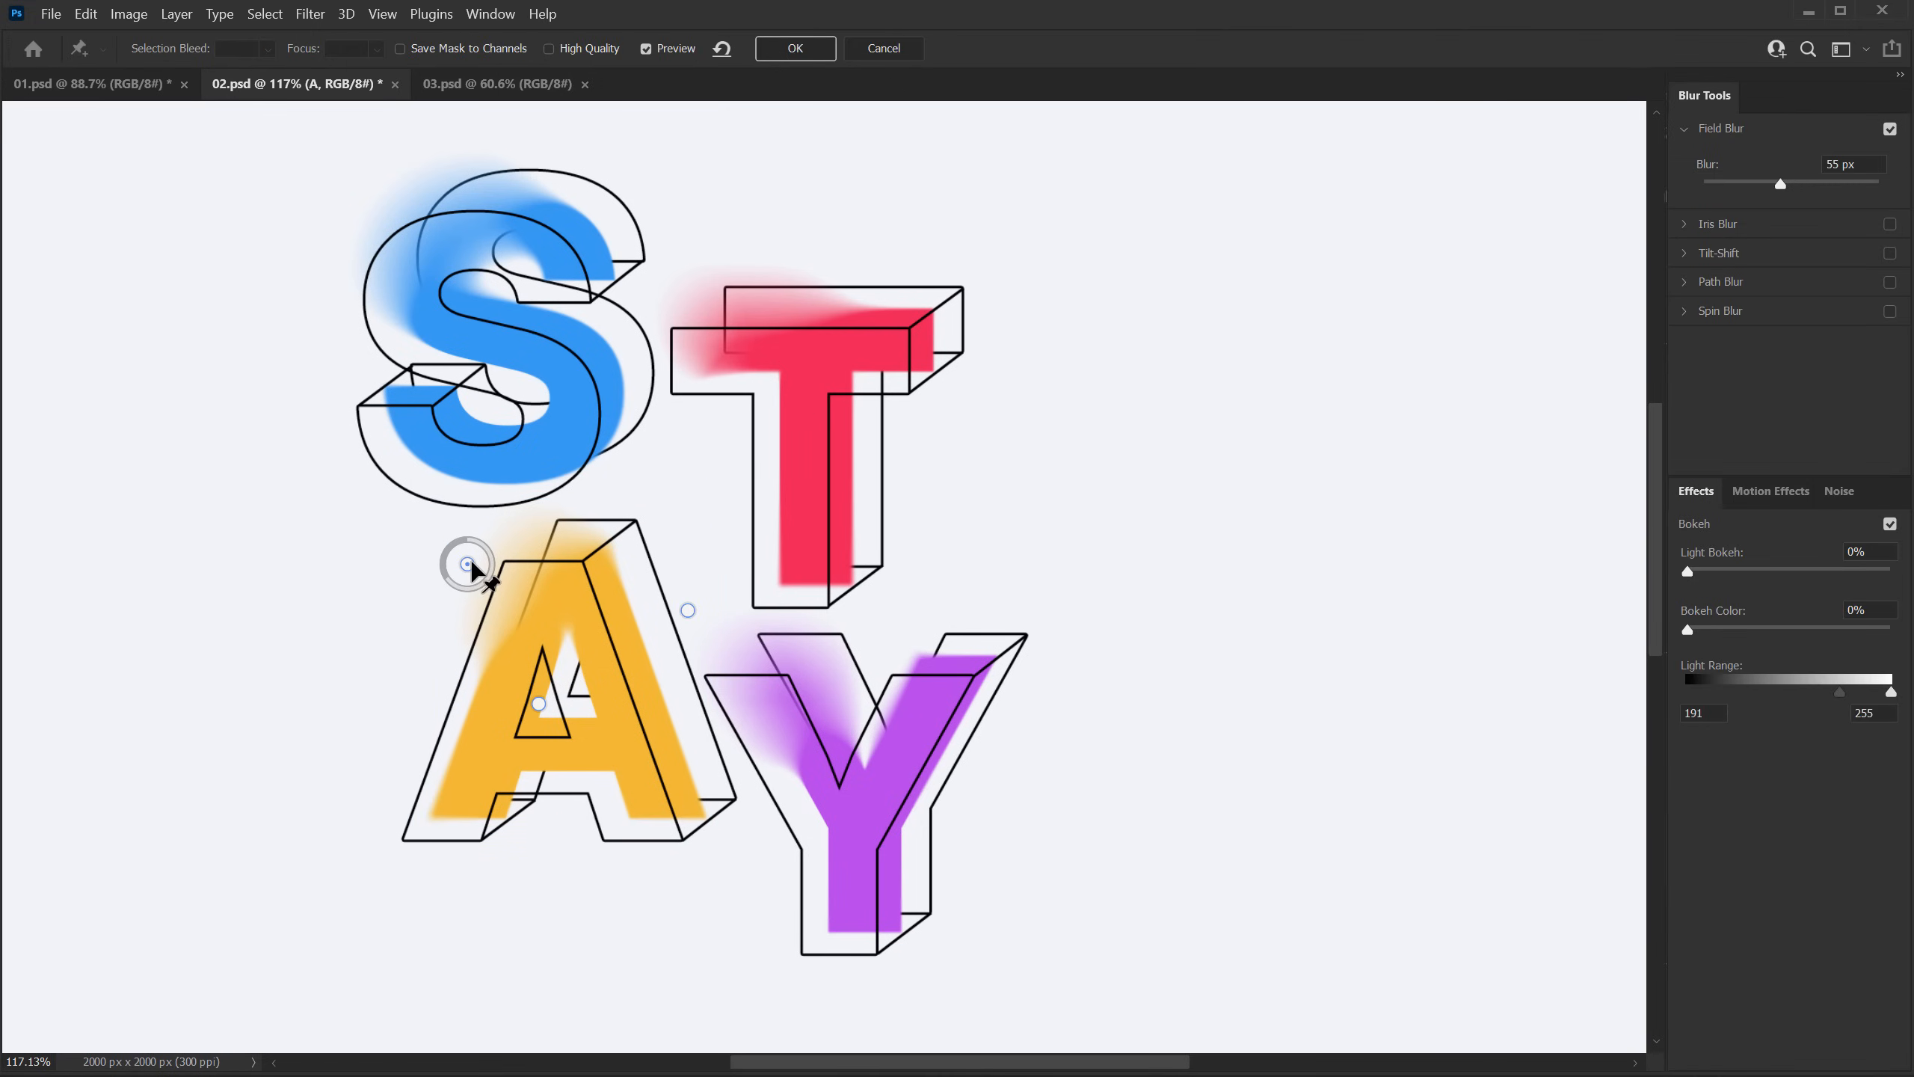
left_click_drag(468, 564, 488, 527)
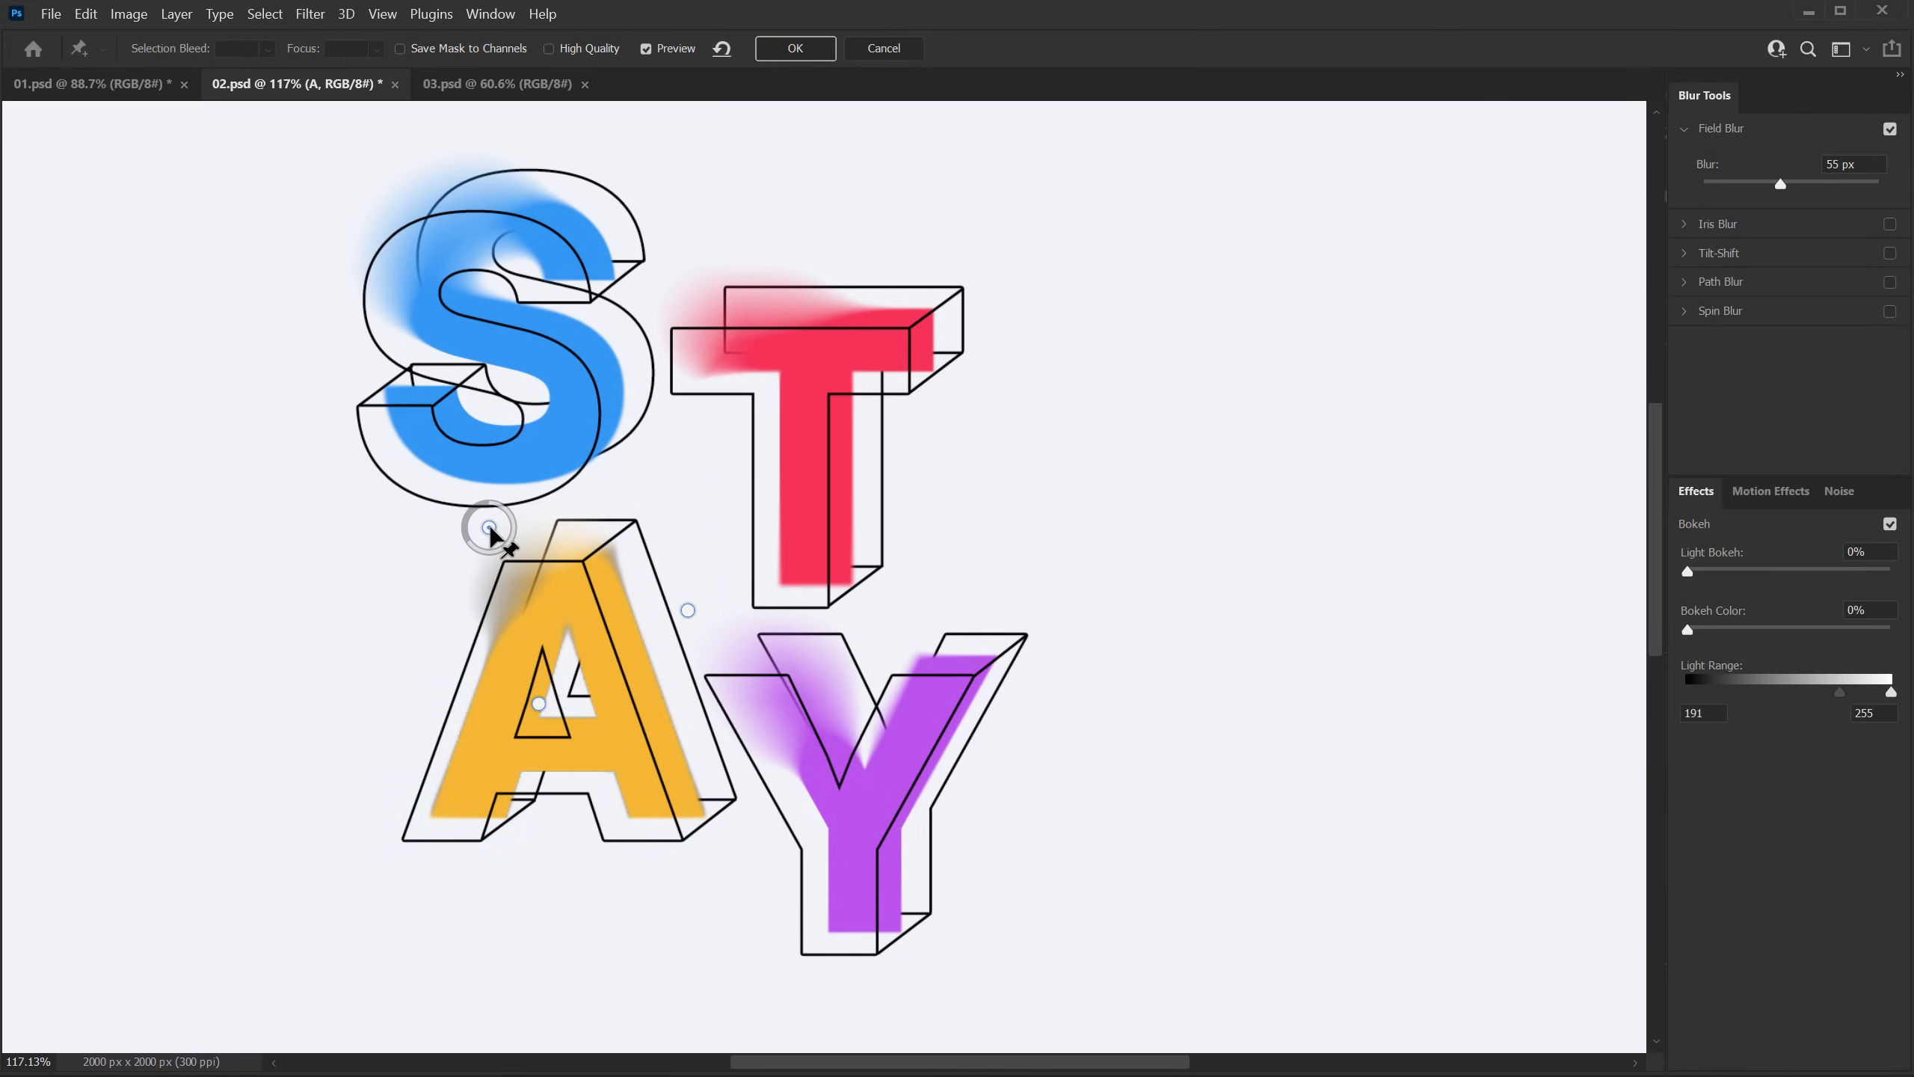
left_click(489, 720)
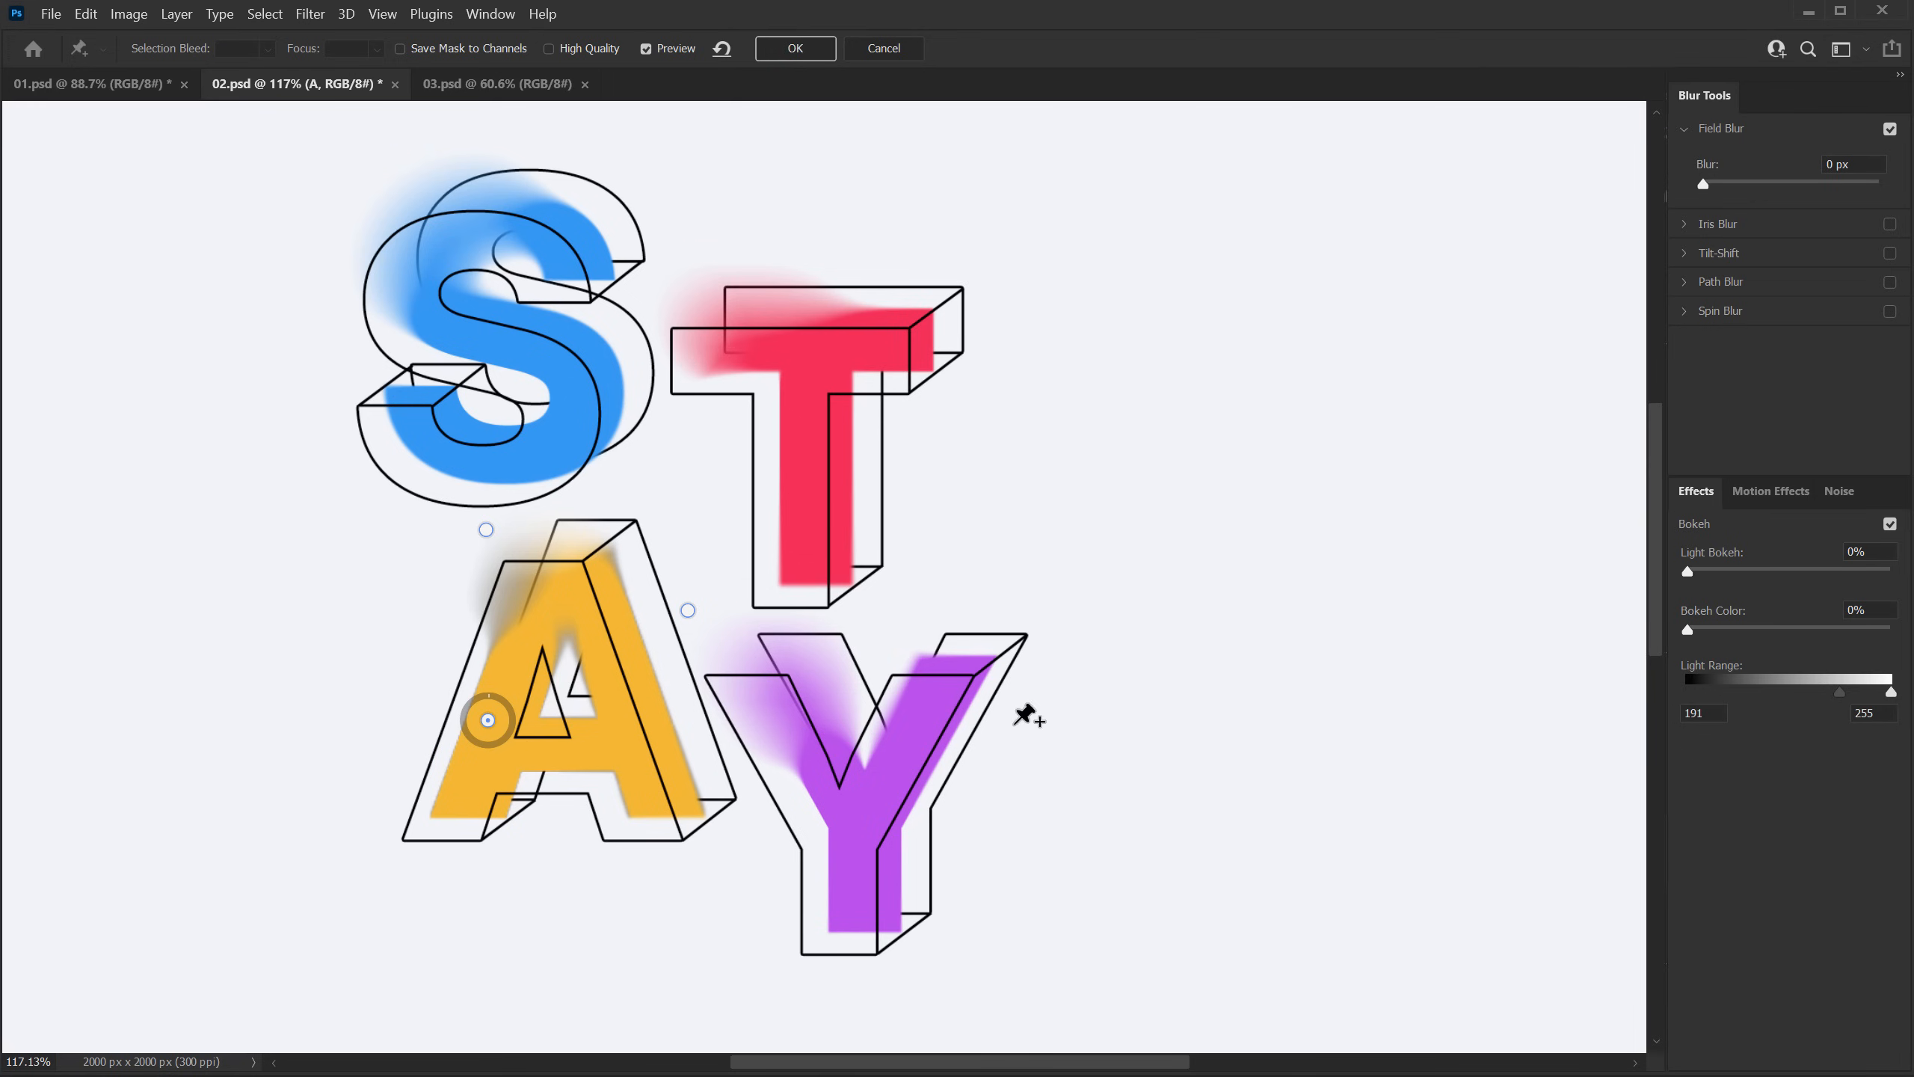
left_click(797, 50)
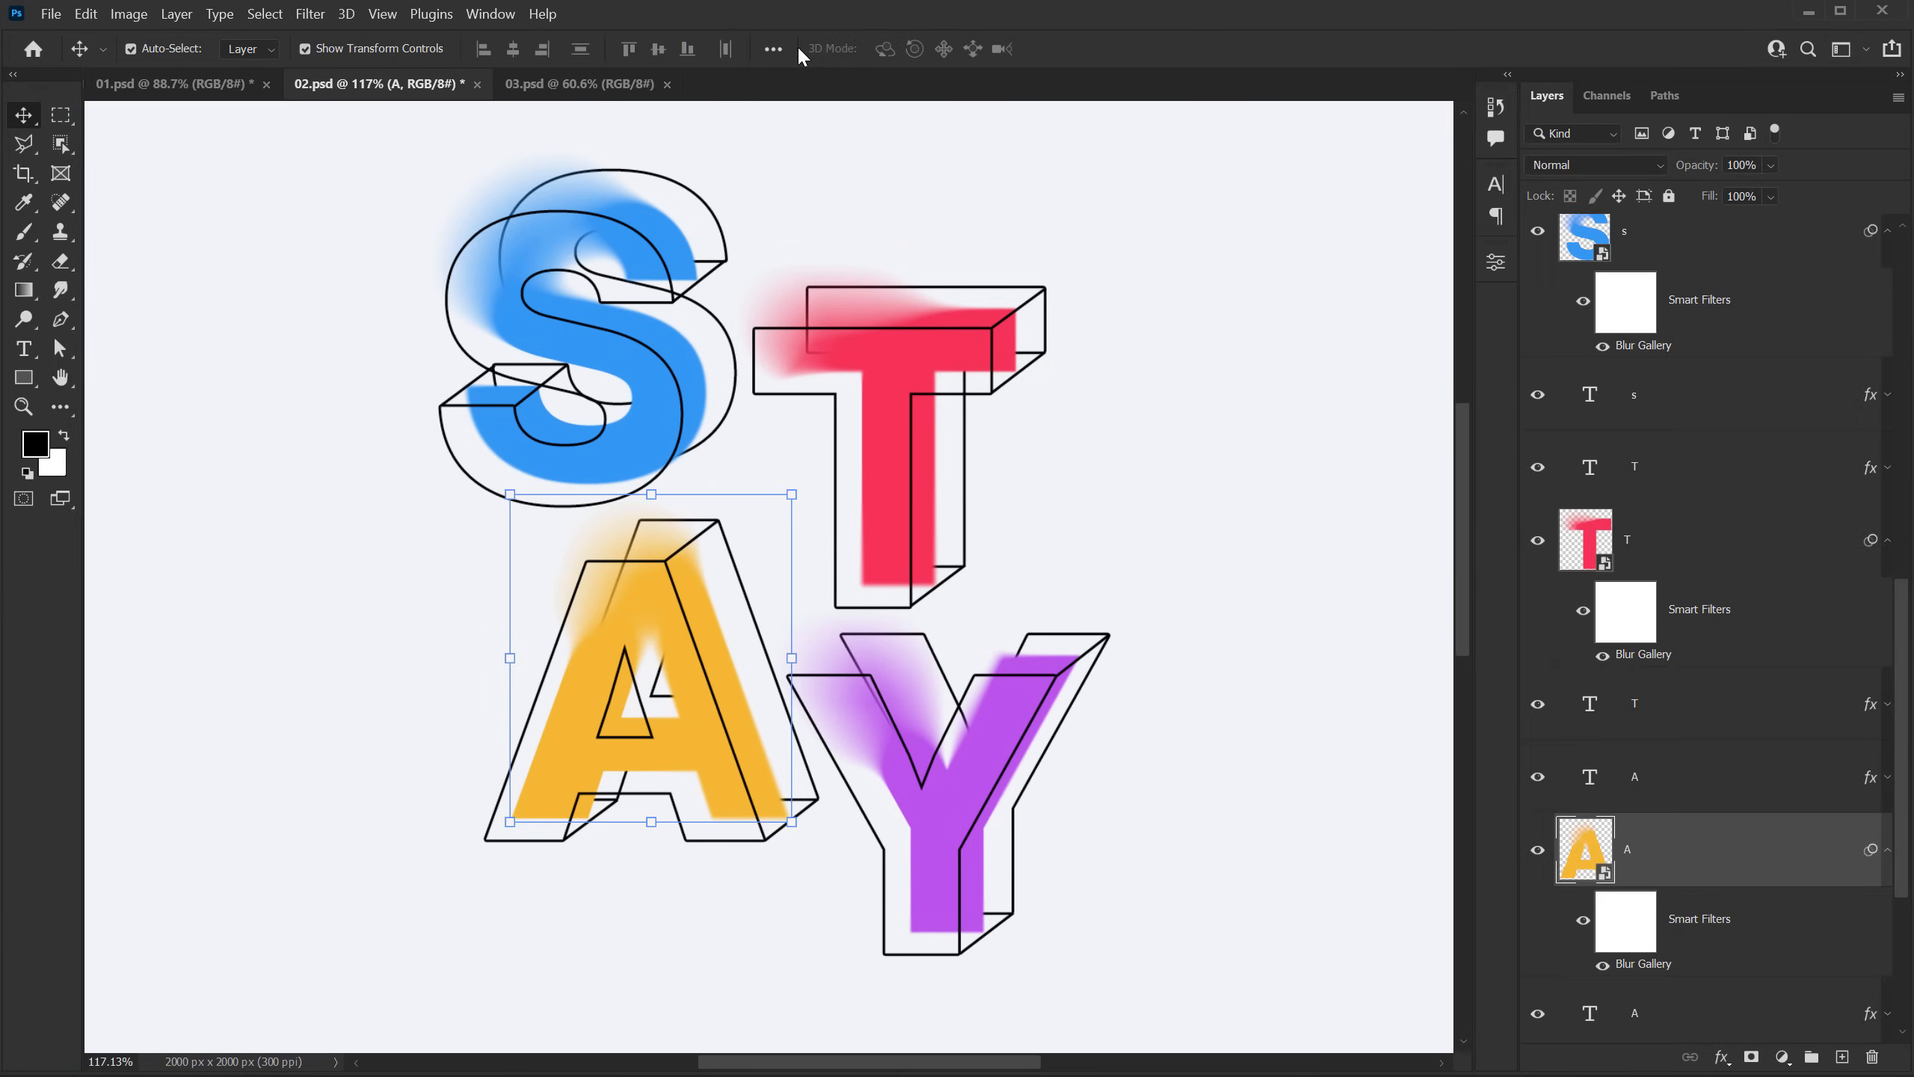
Step: Group all layers from Shape 11 down to the lowest Y text layer
scroll(1710, 325, "up", 5)
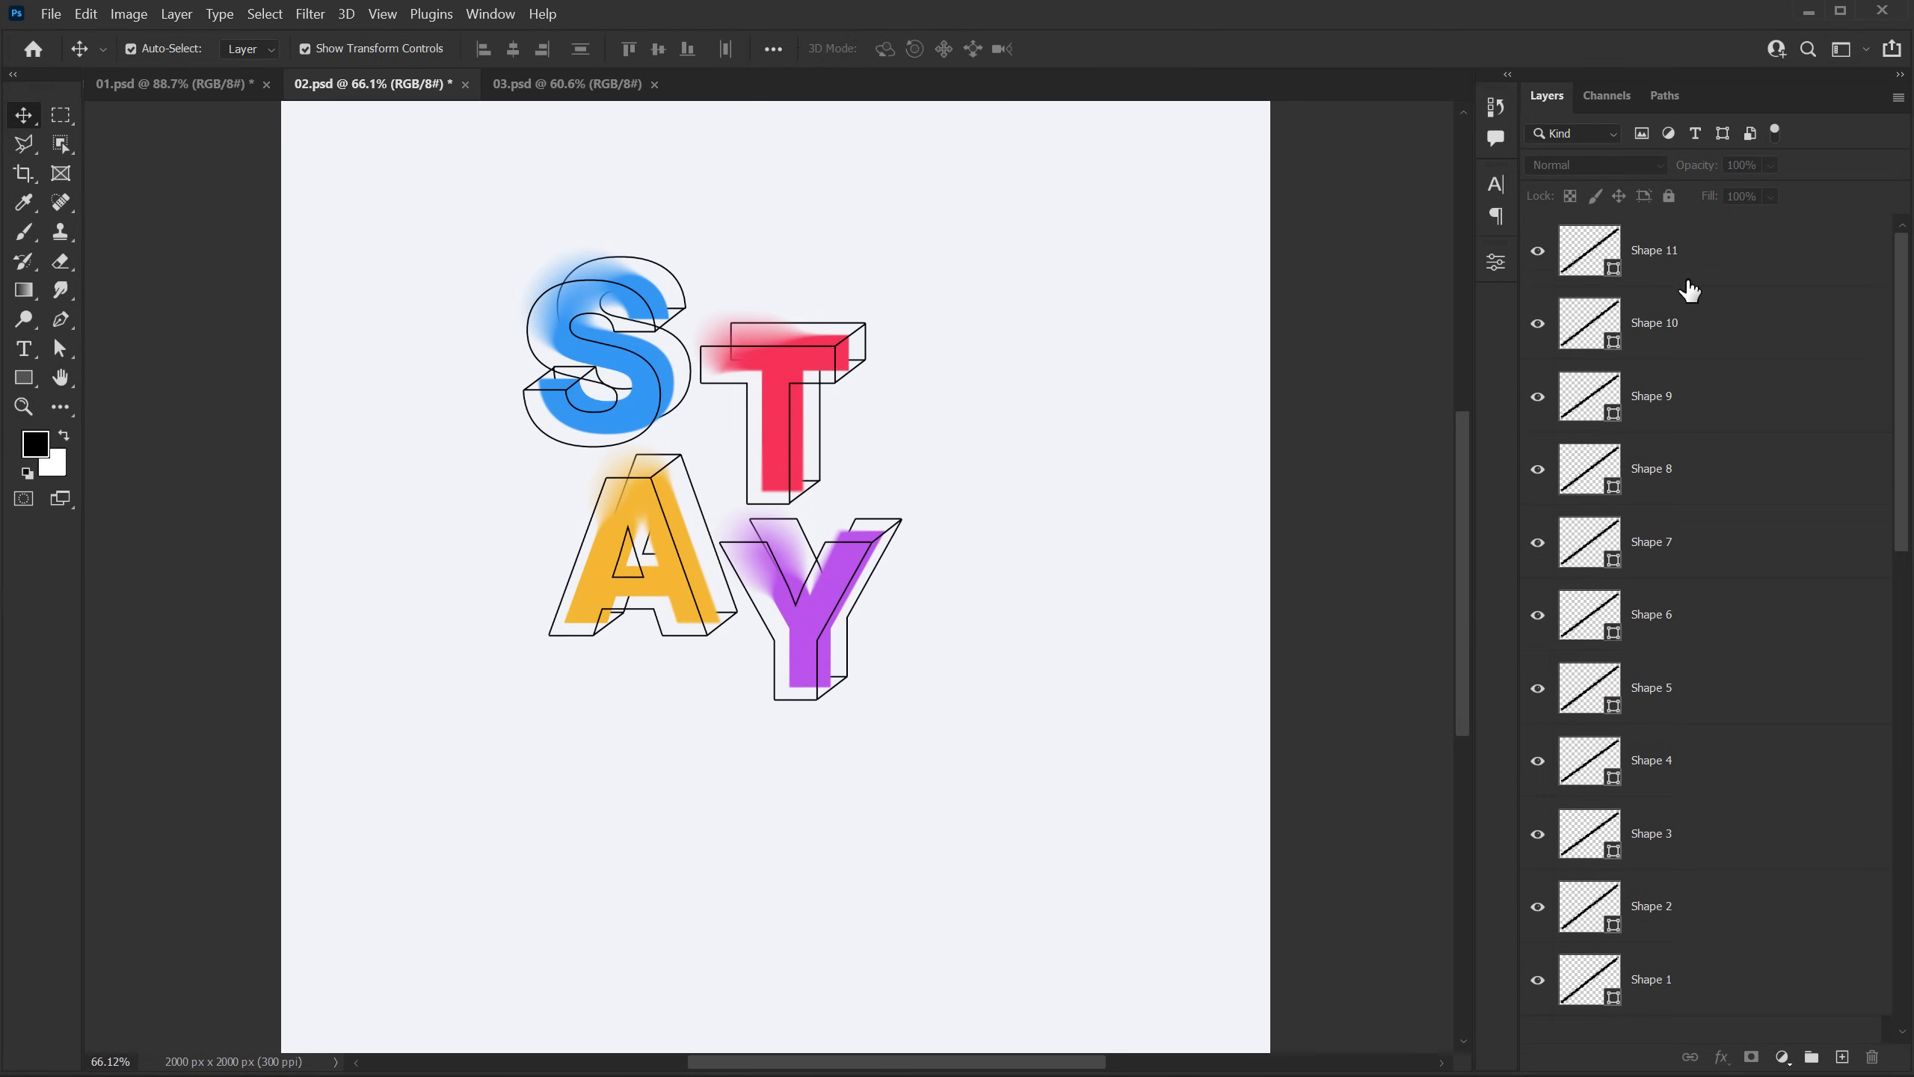
left_click(1673, 268)
scroll(1709, 500, "down", 5)
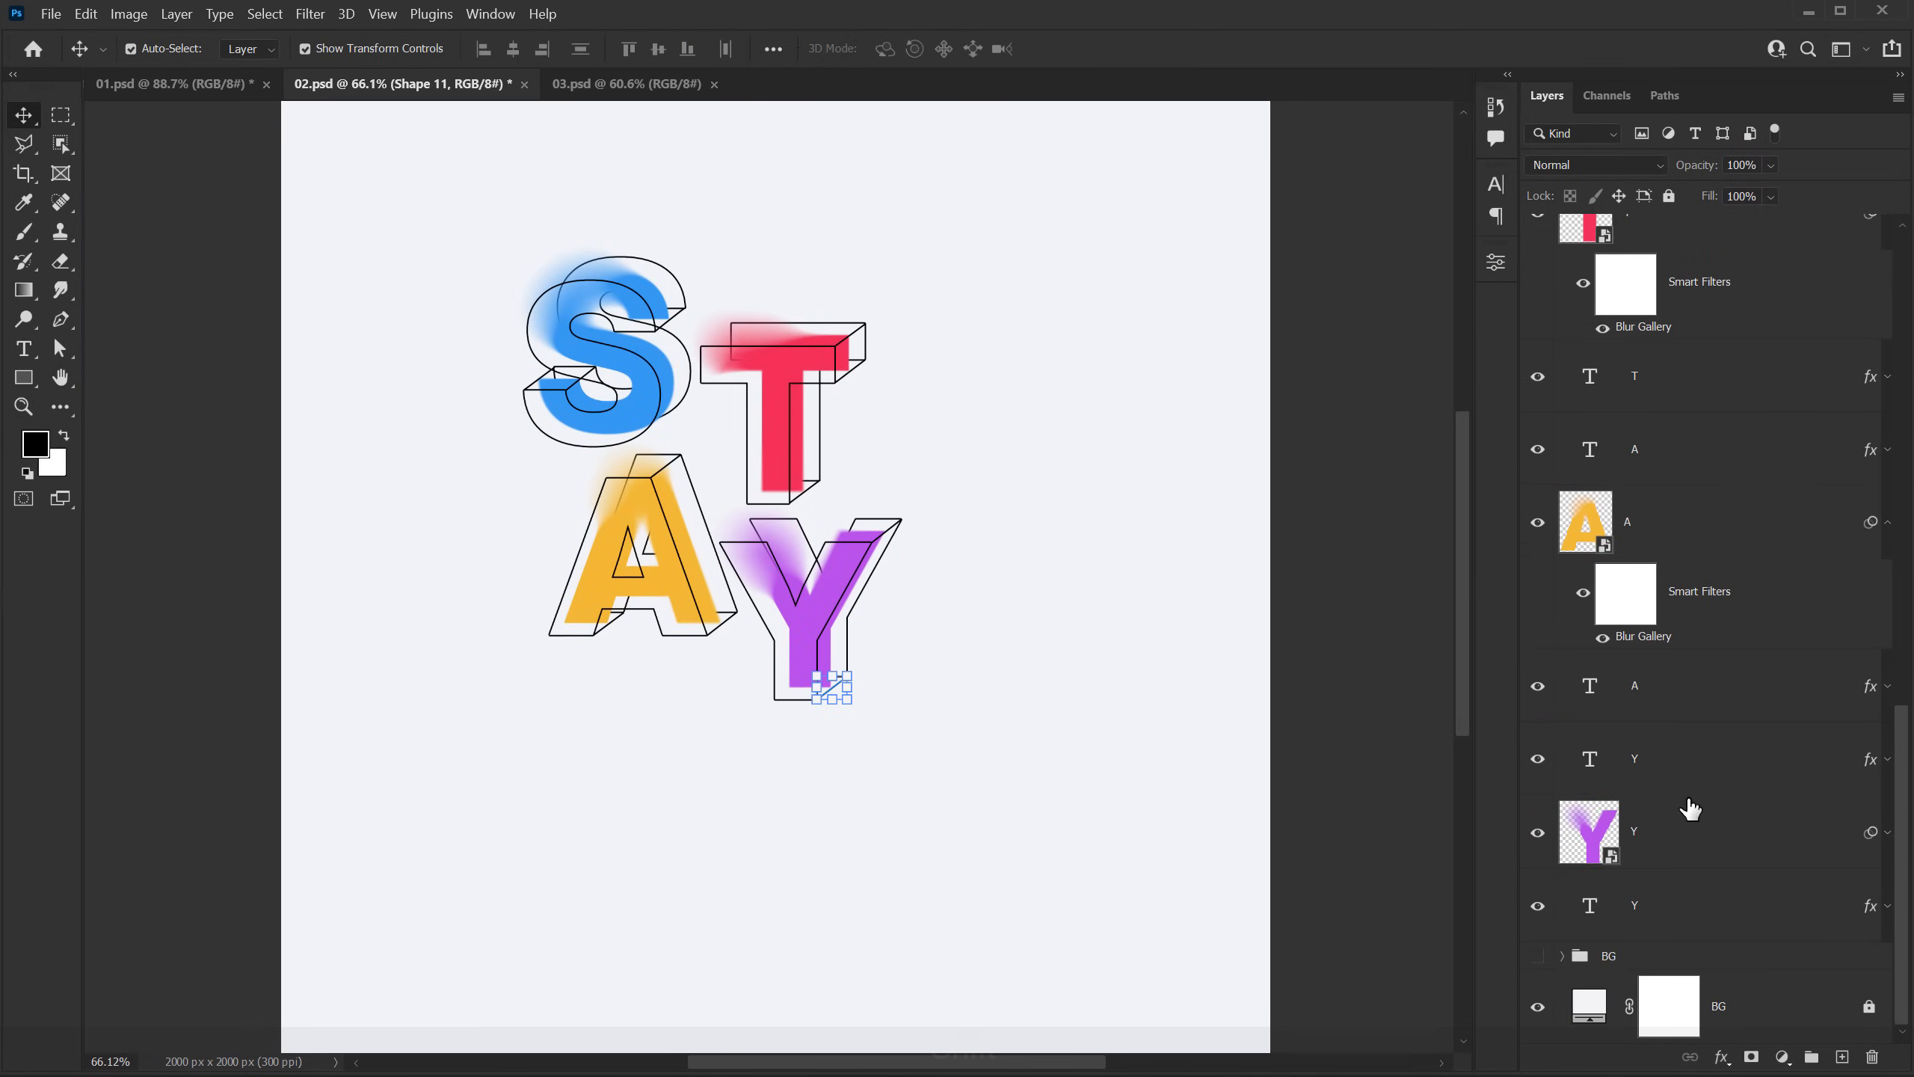
left_click(1662, 910, "shift")
key("ctrl+g")
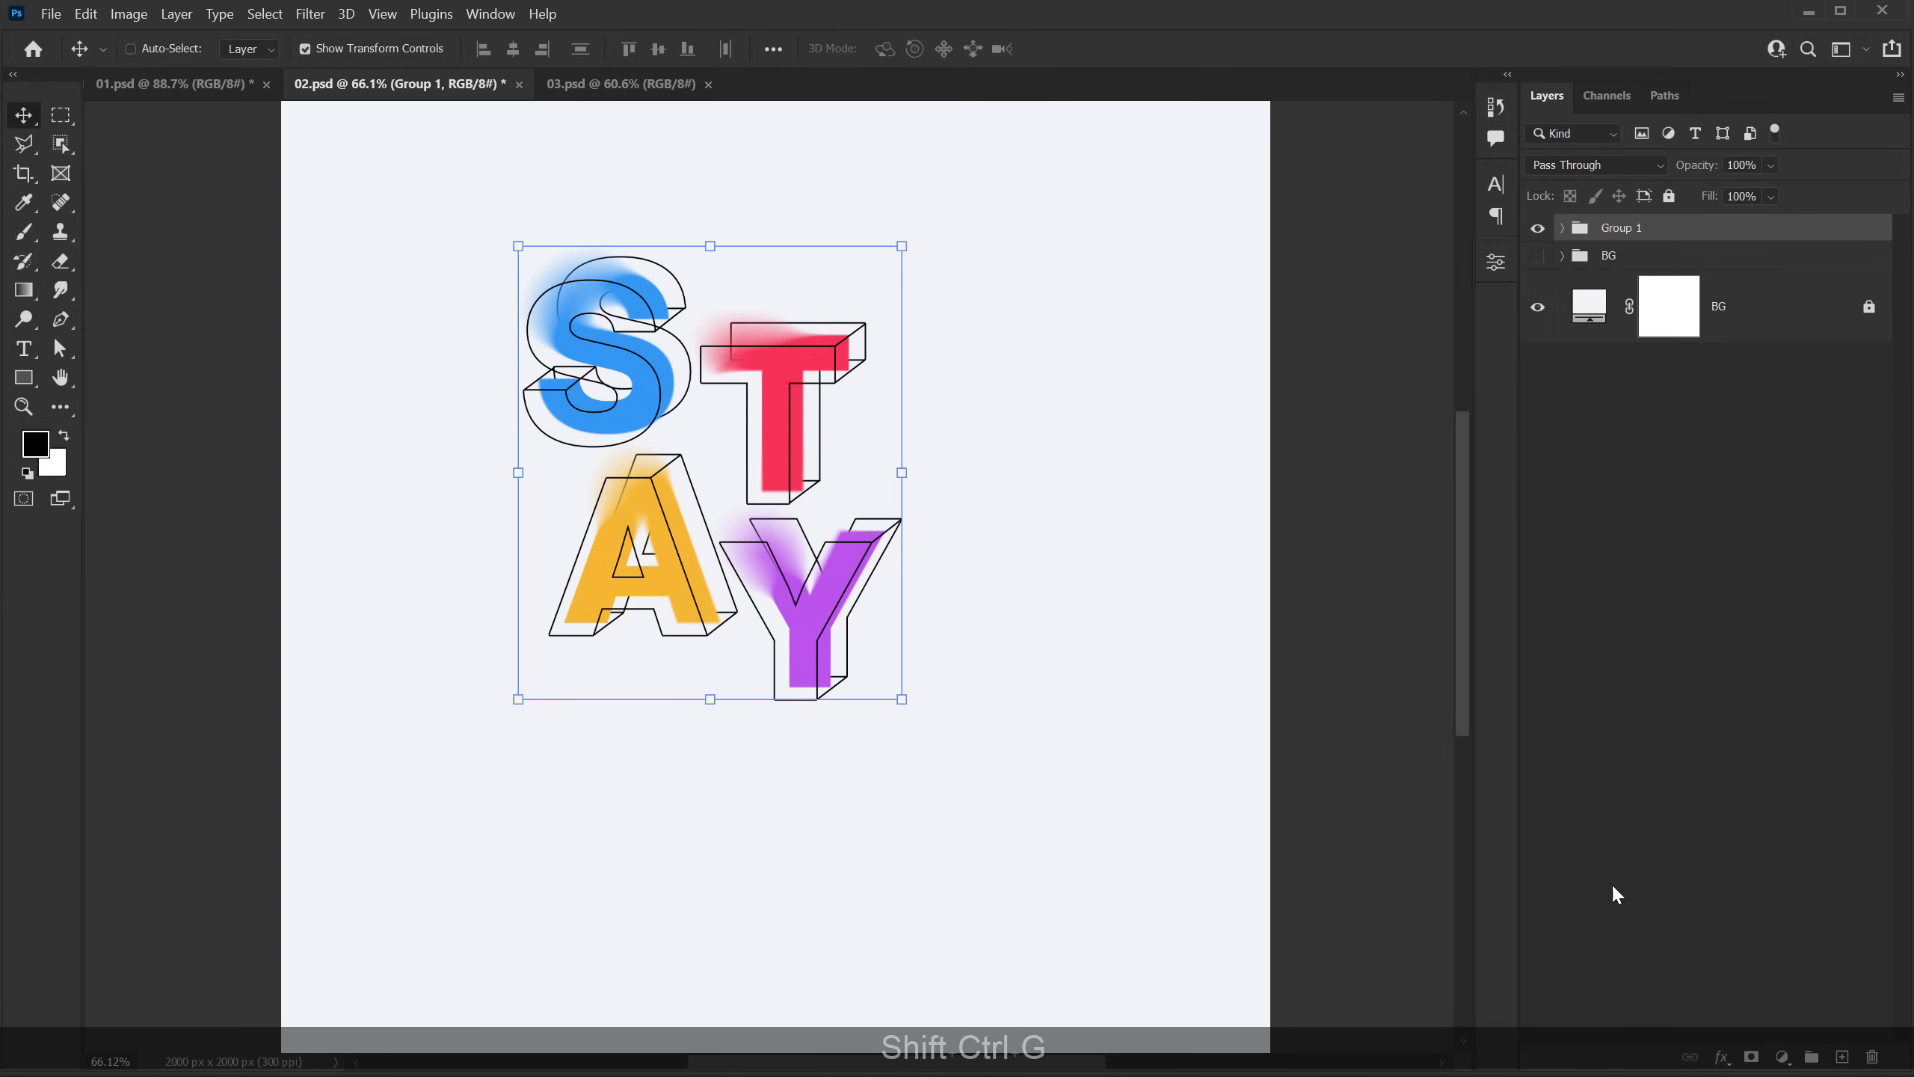
Step: Move the letter group down and right toward the canvas center and show the BG texture group
left_click_drag(747, 571, 801, 637)
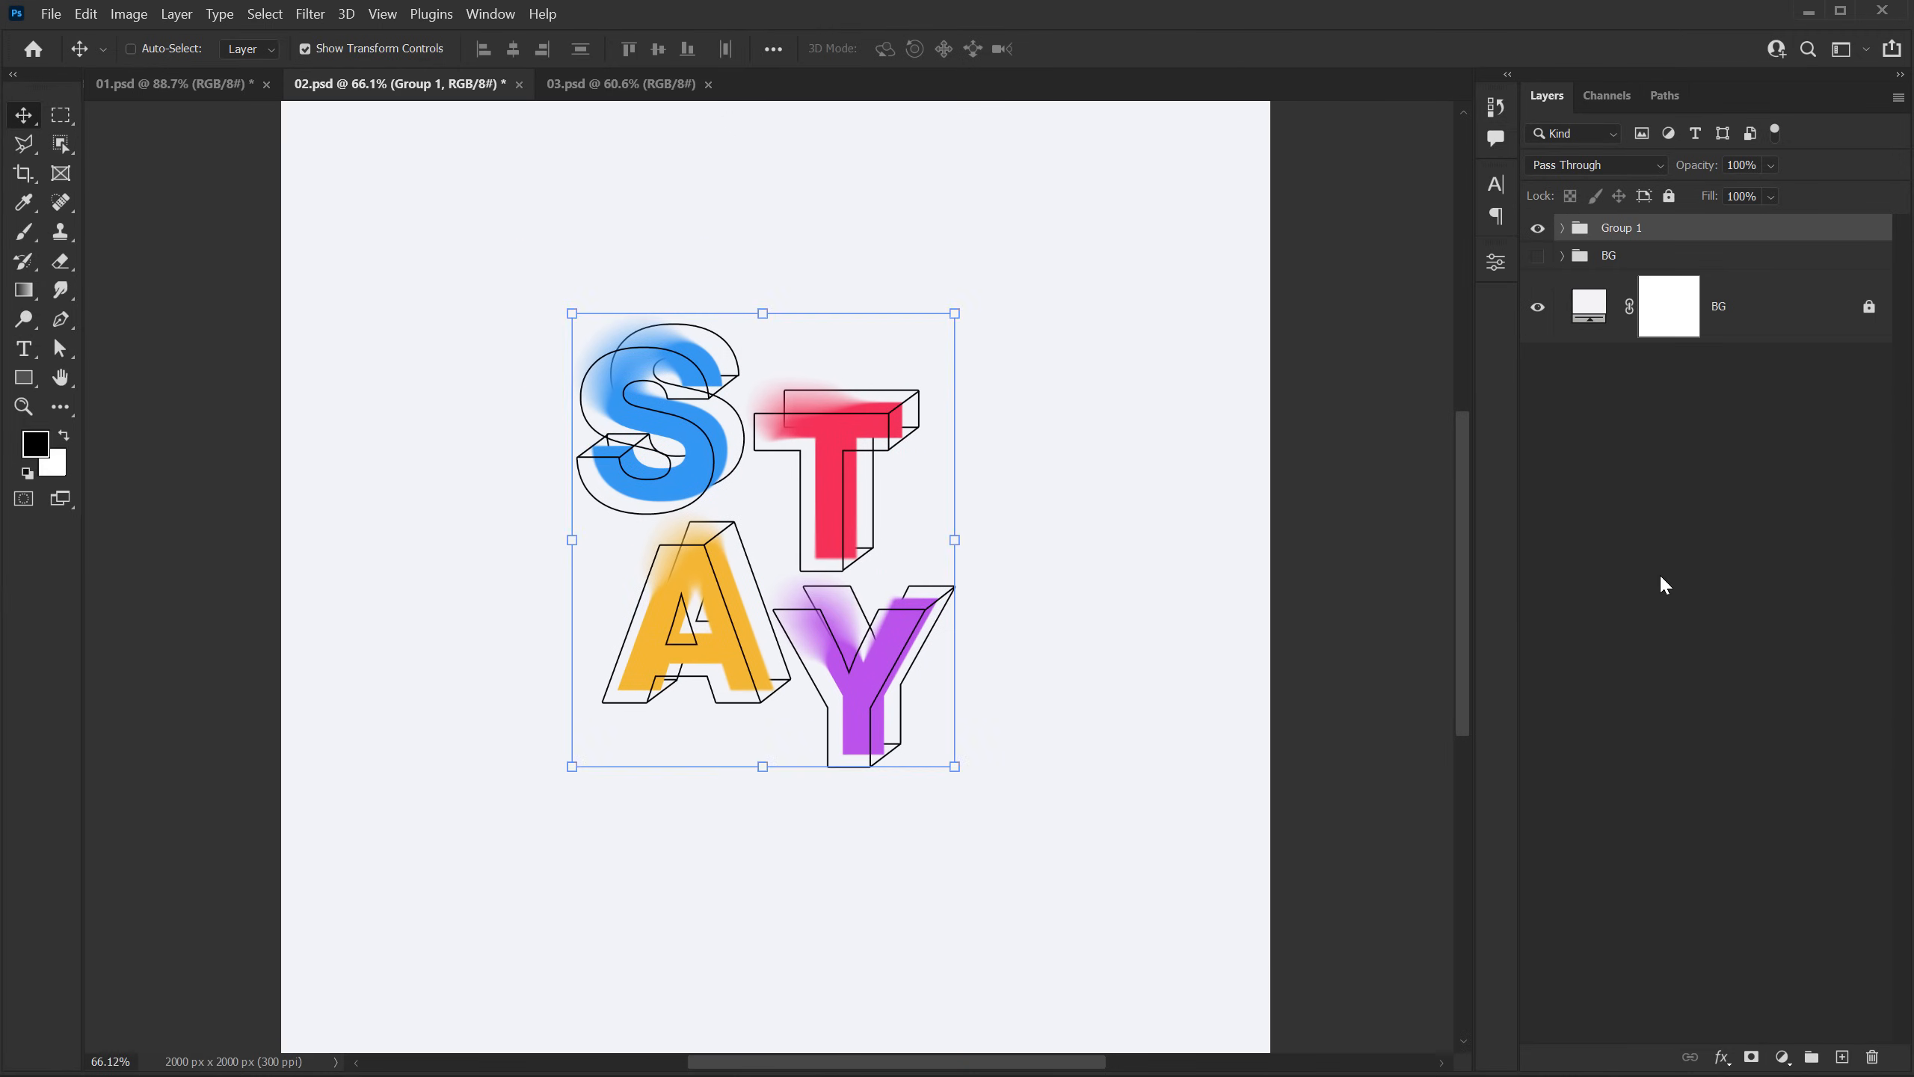
left_click(1663, 585)
scroll(896, 486, "down", 2)
left_click_drag(889, 471, 880, 468)
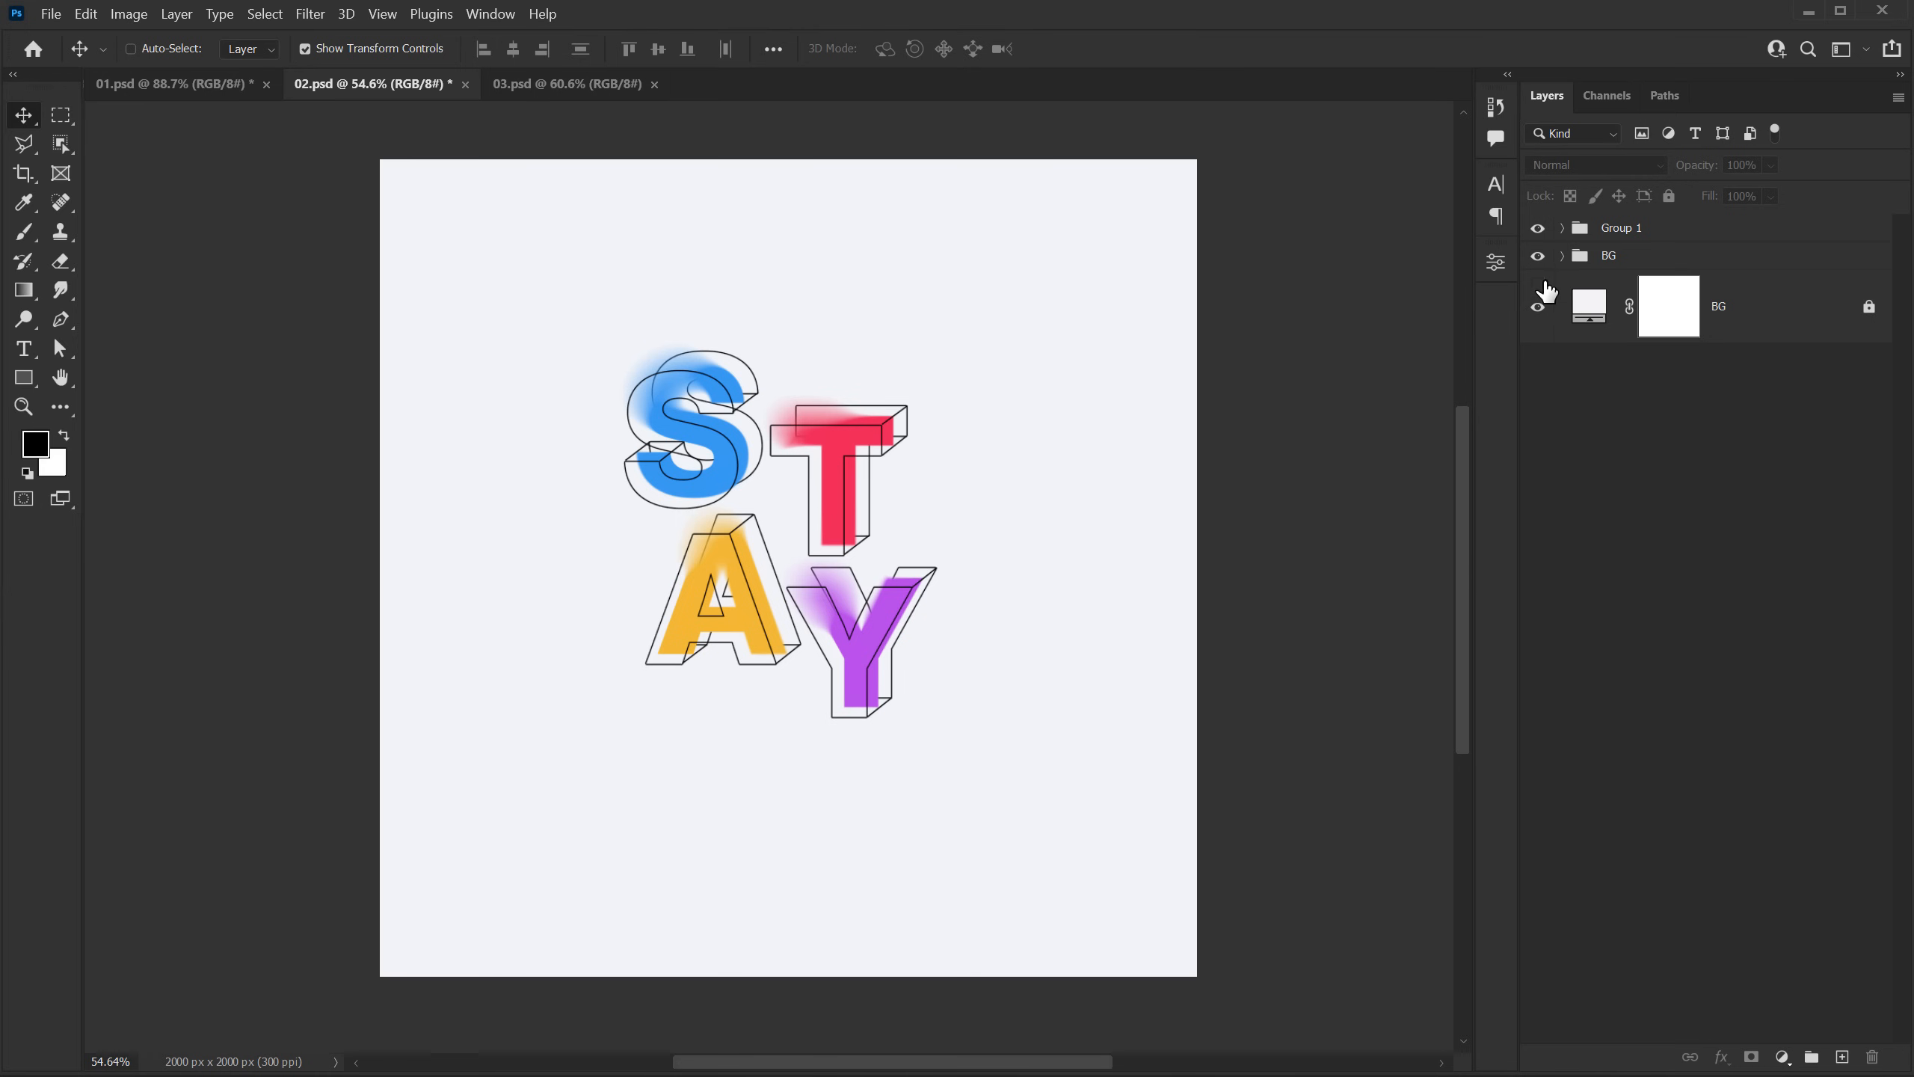
left_click(1538, 303)
Step: Duplicate the letter group, convert the copy to a smart object and hide the original group
left_click(1607, 240)
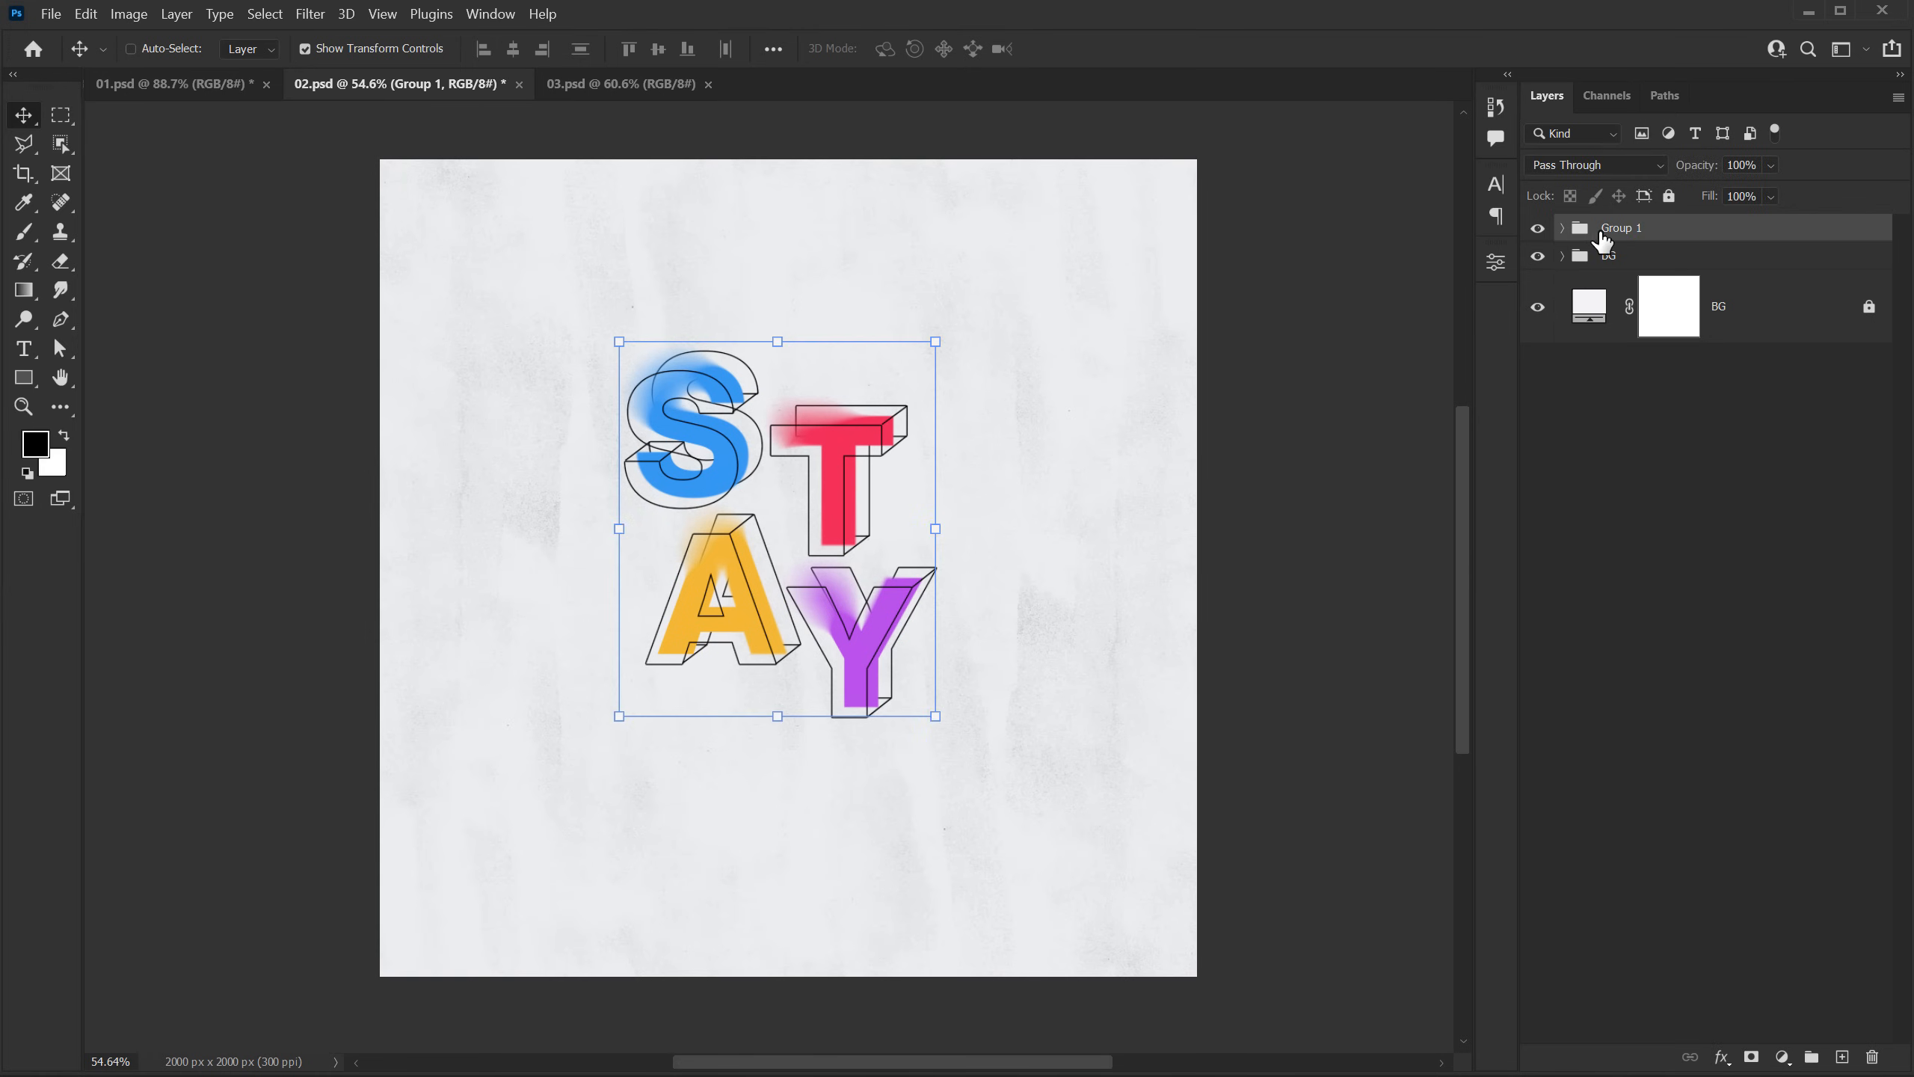
key("ctrl+j")
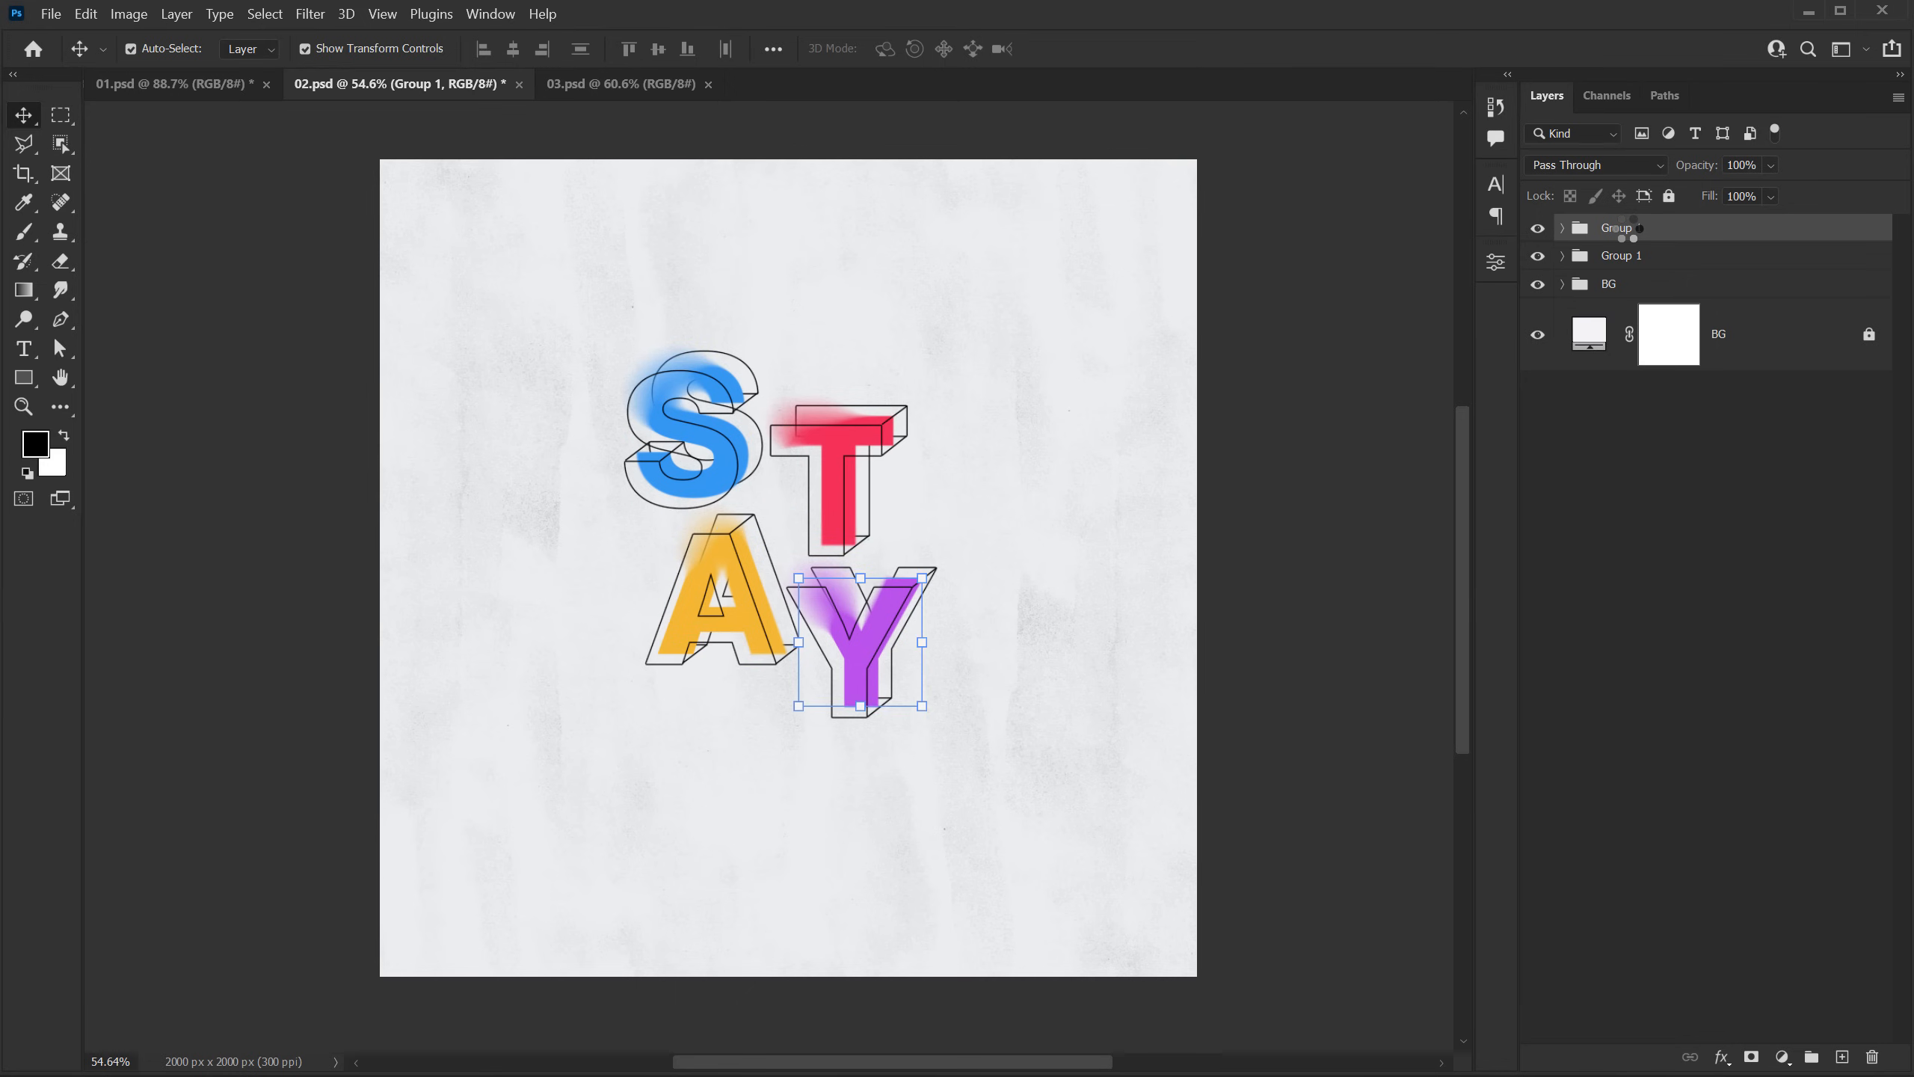
left_click(1538, 300)
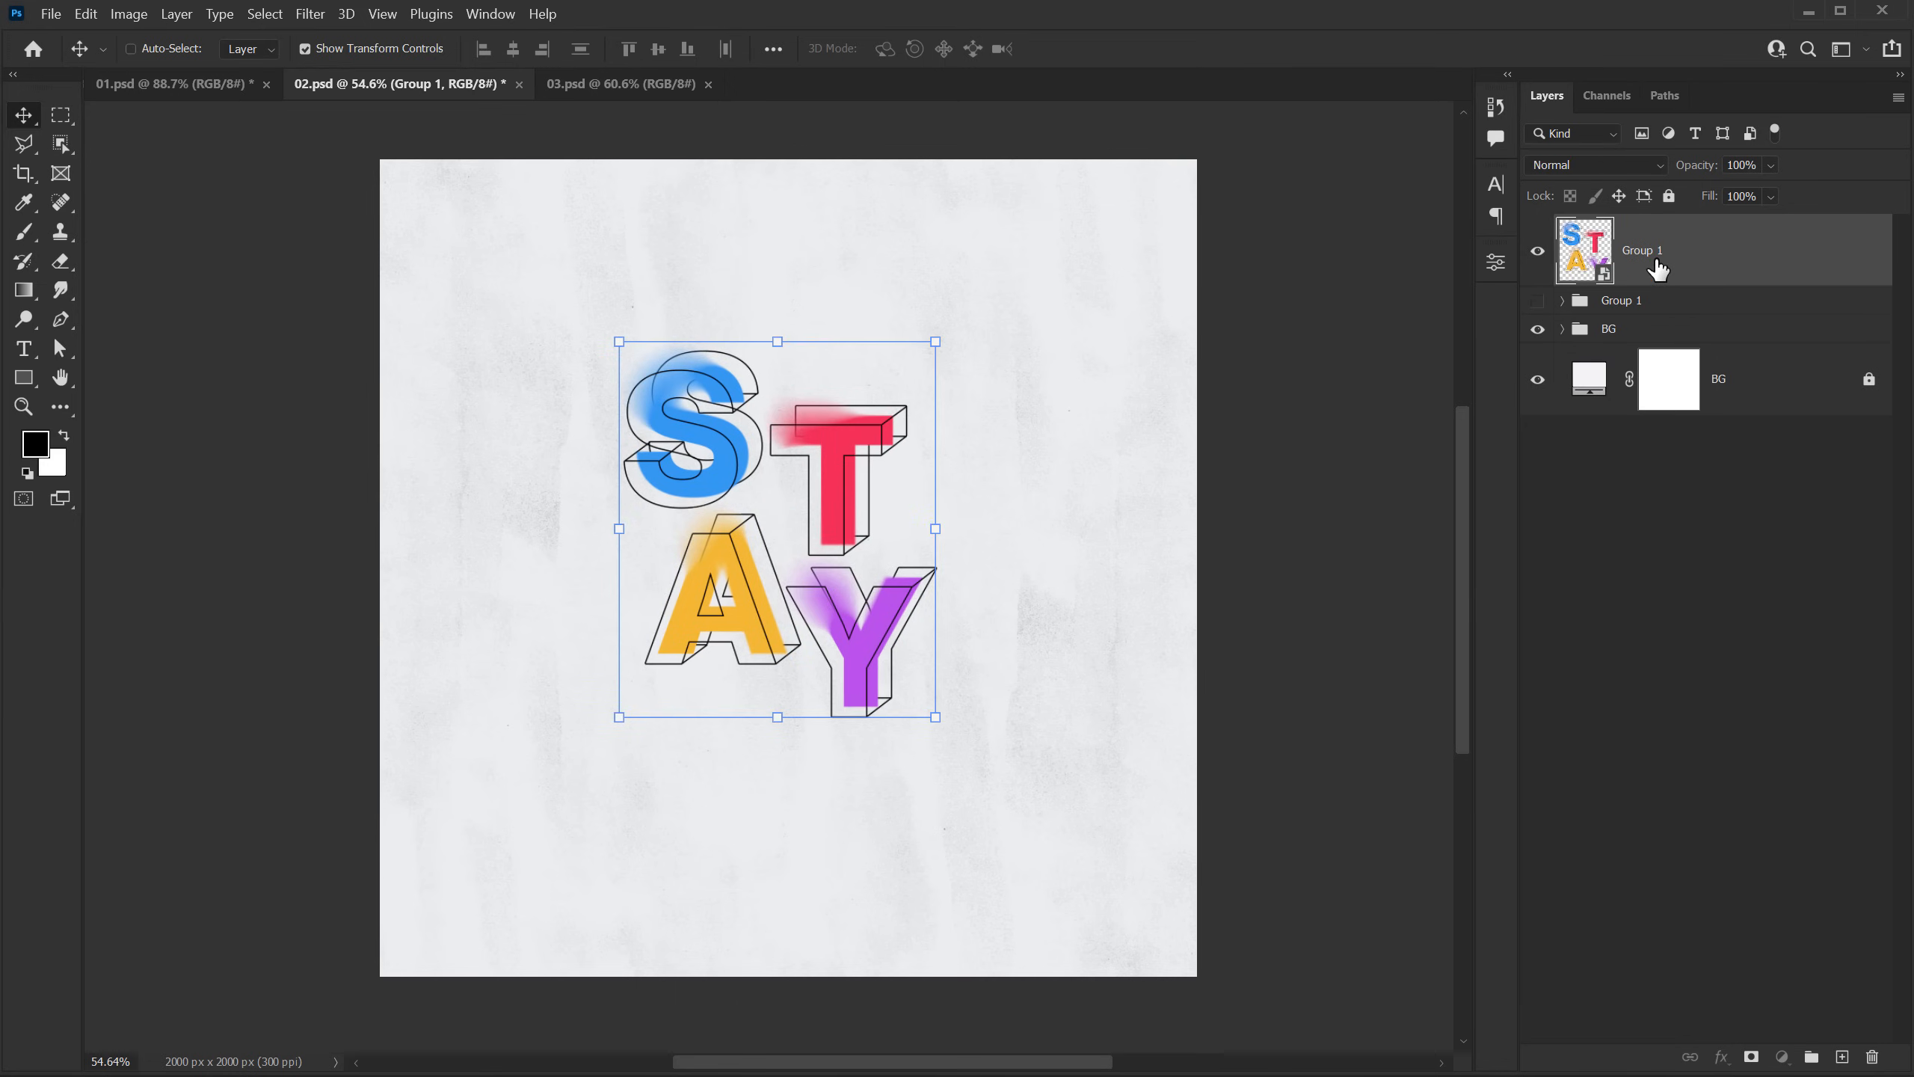
Step: Scale the STAY smart object to about 141.5% and center the letters on the canvas
key("ctrl+t")
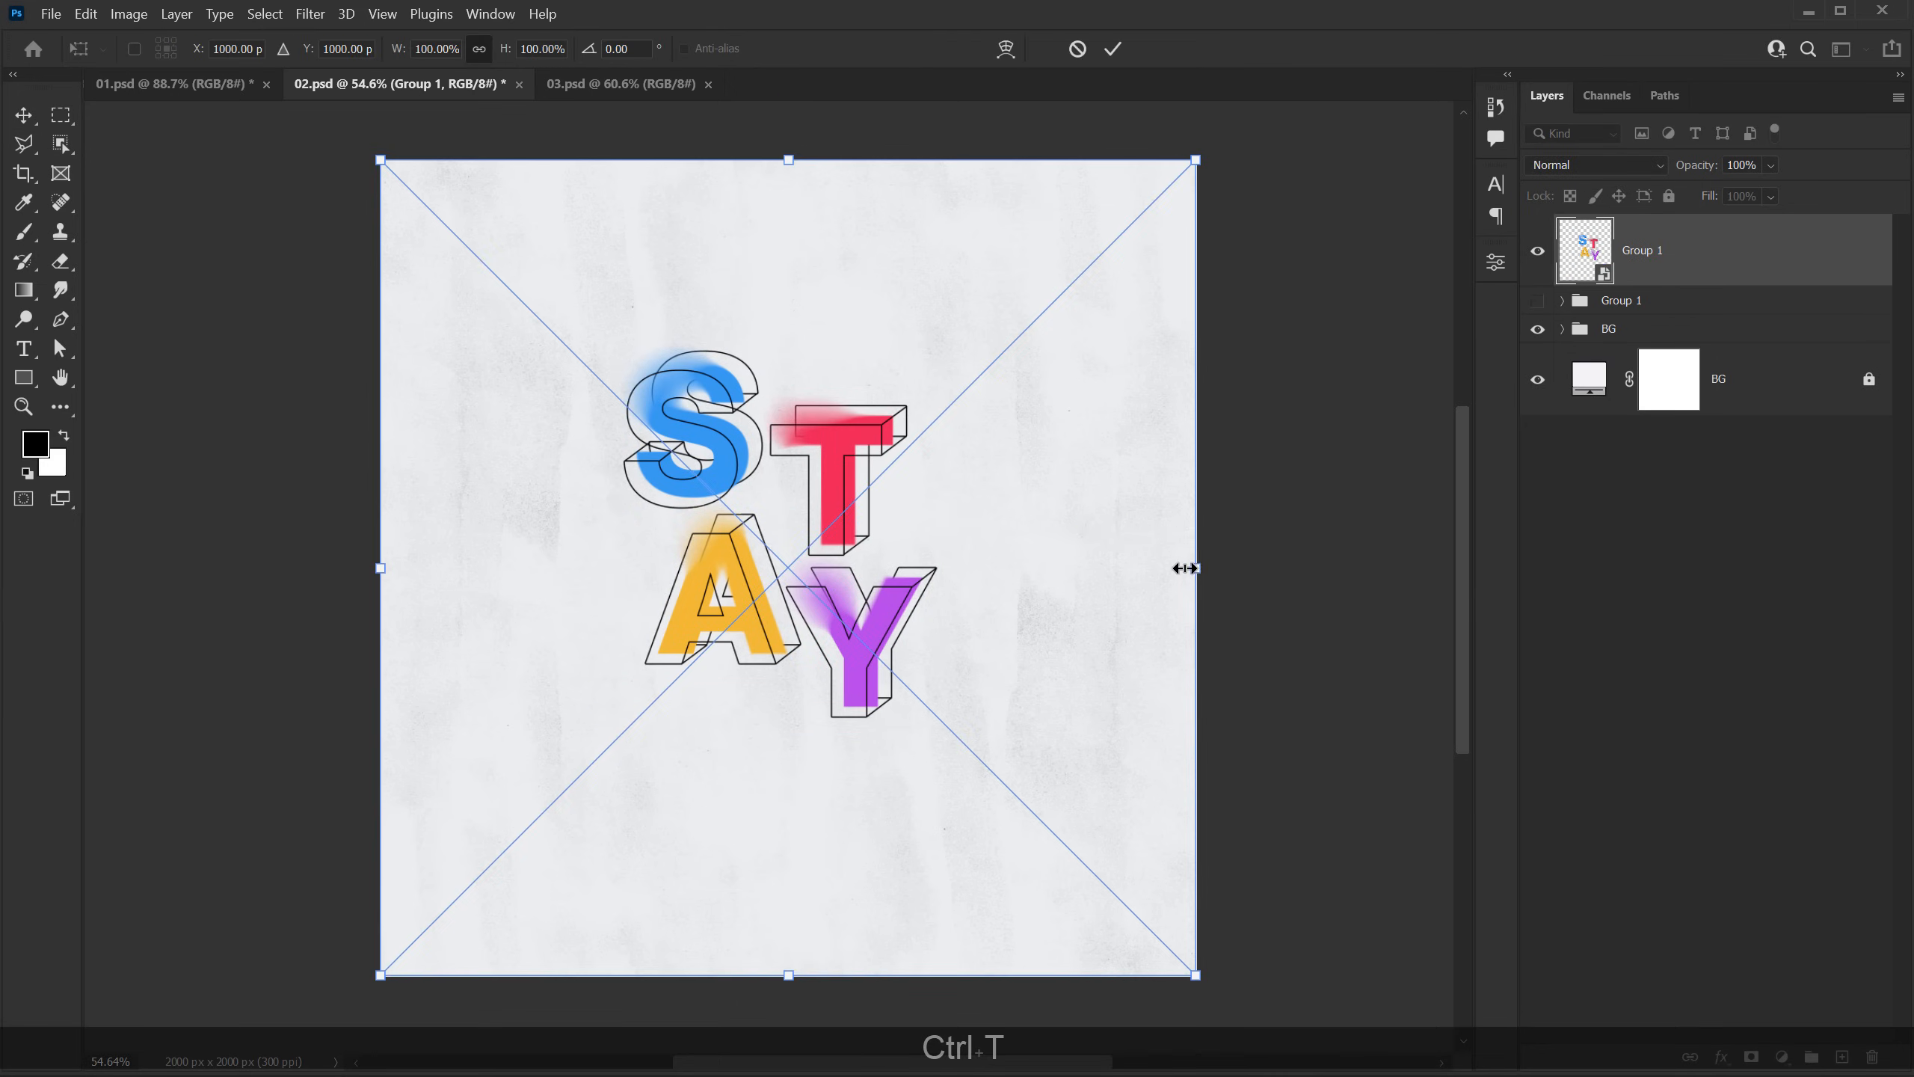
left_click_drag(1185, 568, 1371, 566)
left_click_drag(880, 461, 889, 513)
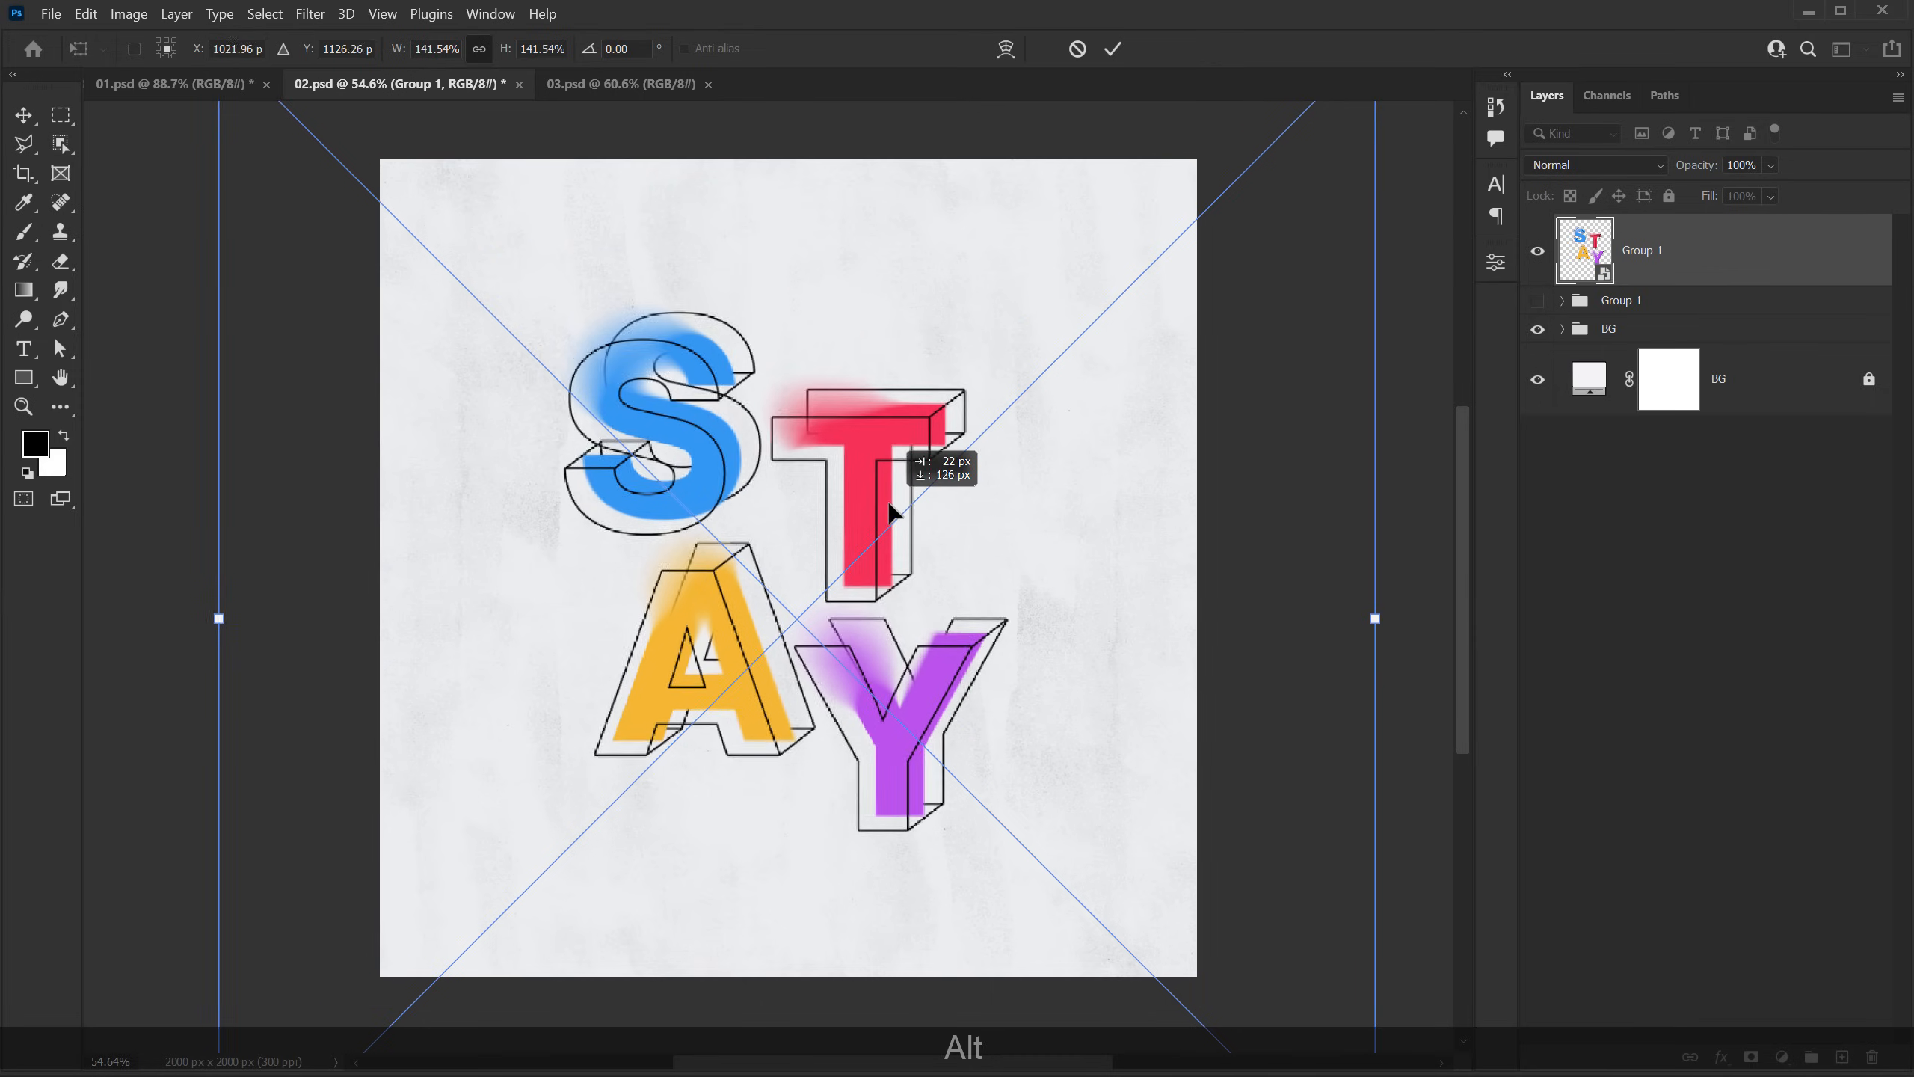
key("Return")
scroll(629, 592, "up", 1)
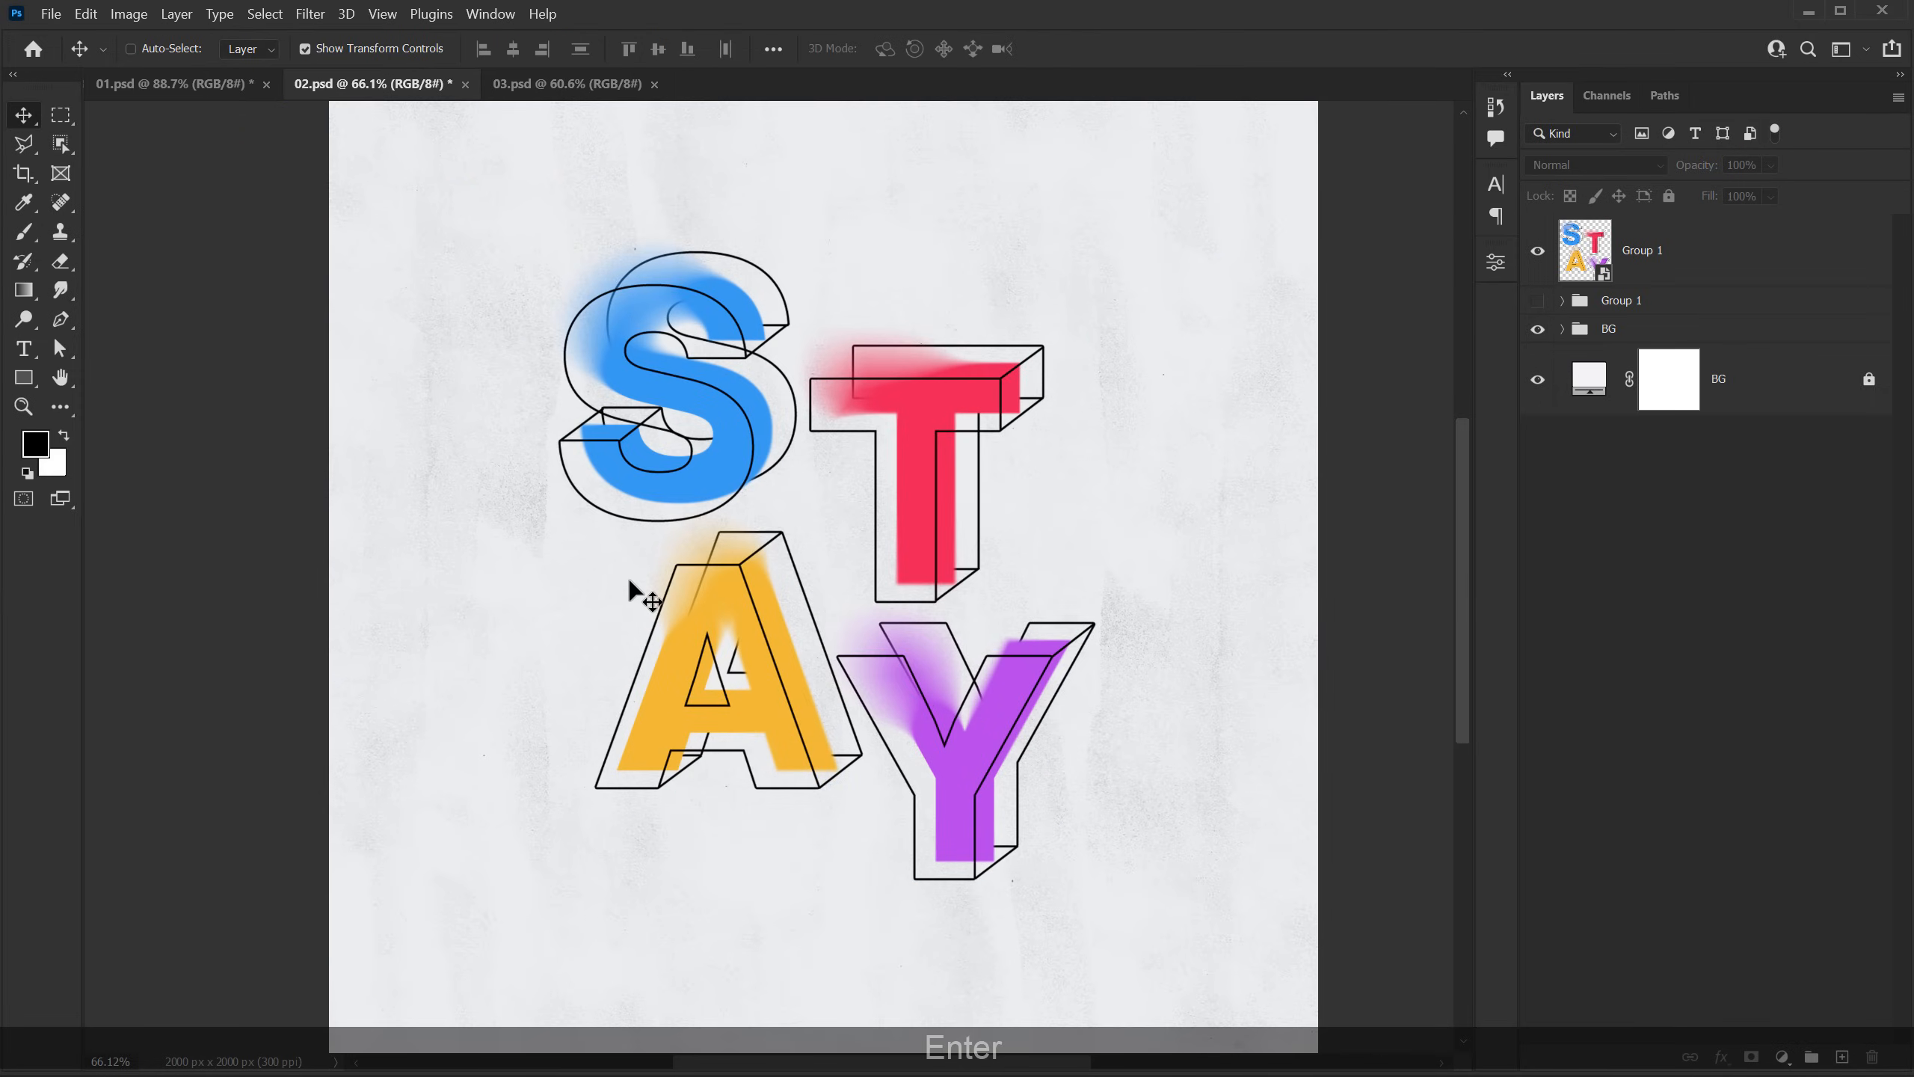
scroll(629, 592, "down", 1)
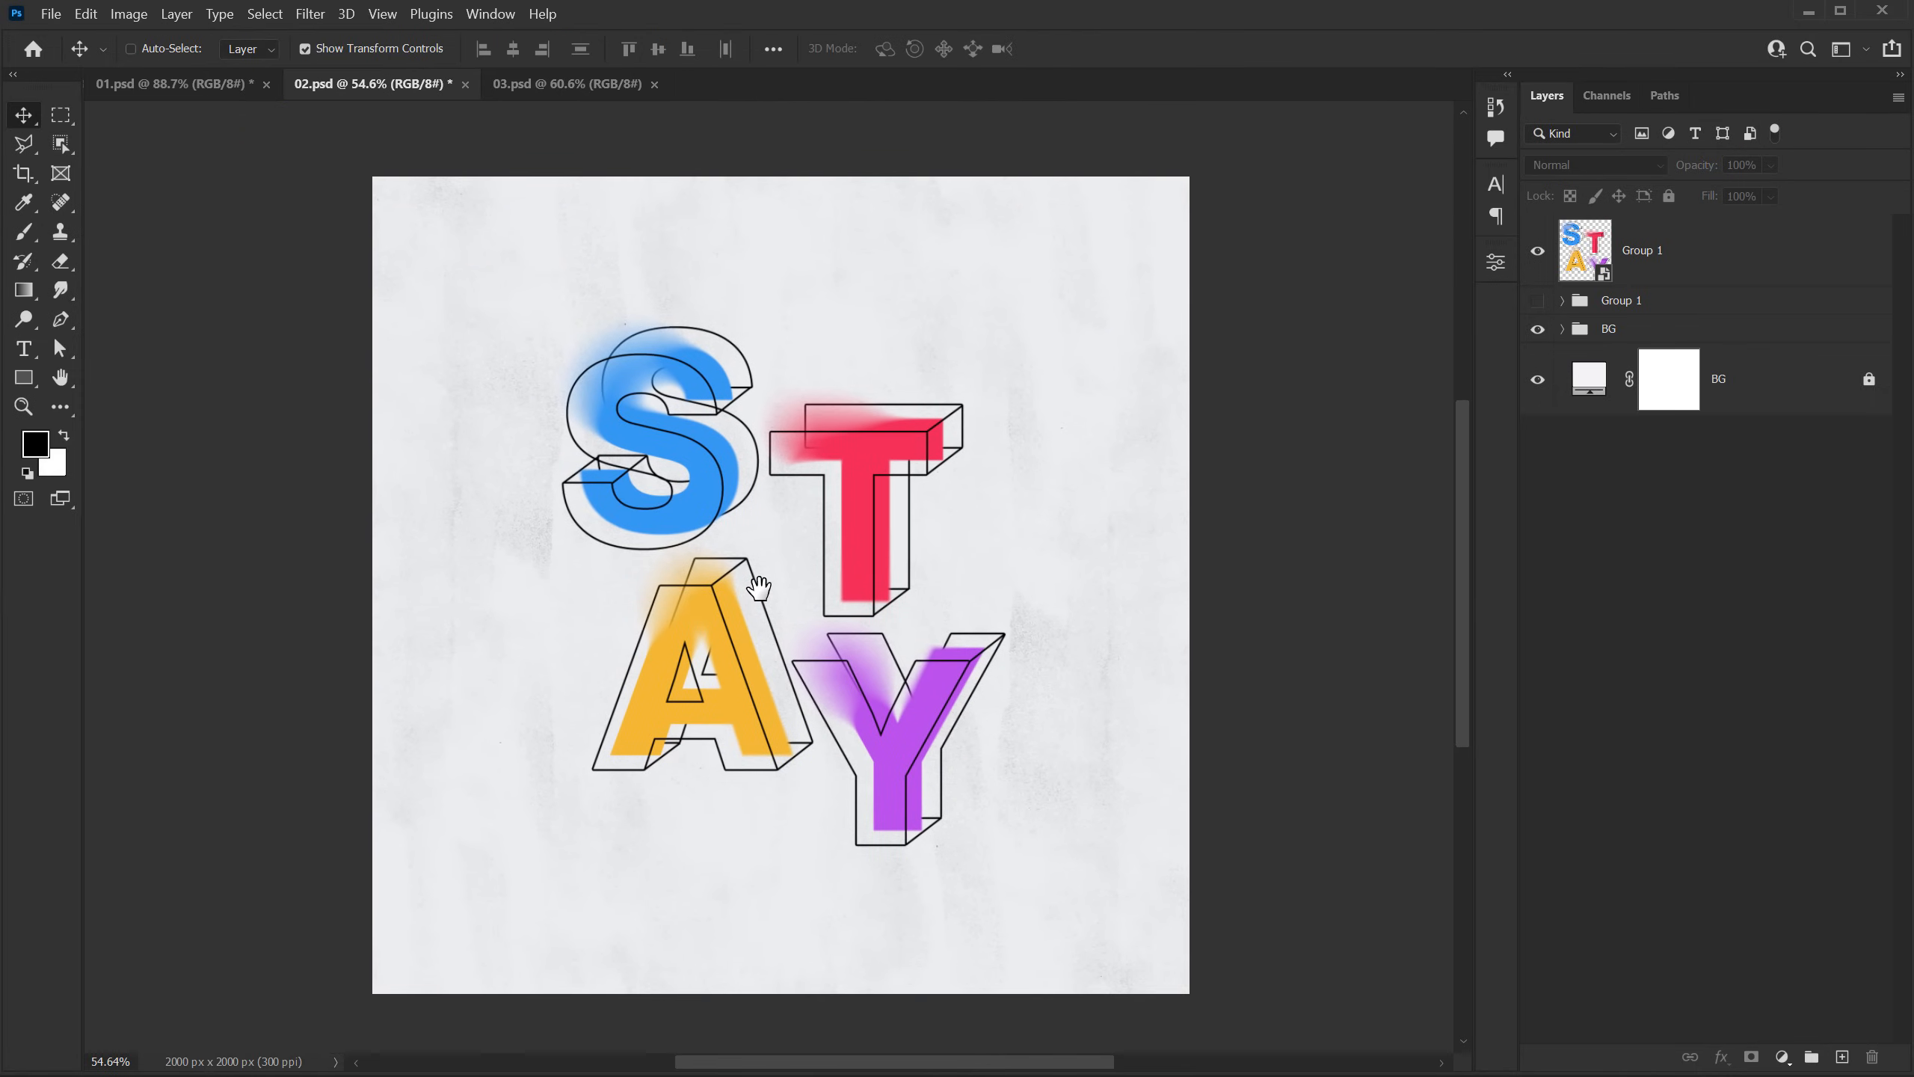
left_click_drag(759, 587, 760, 577)
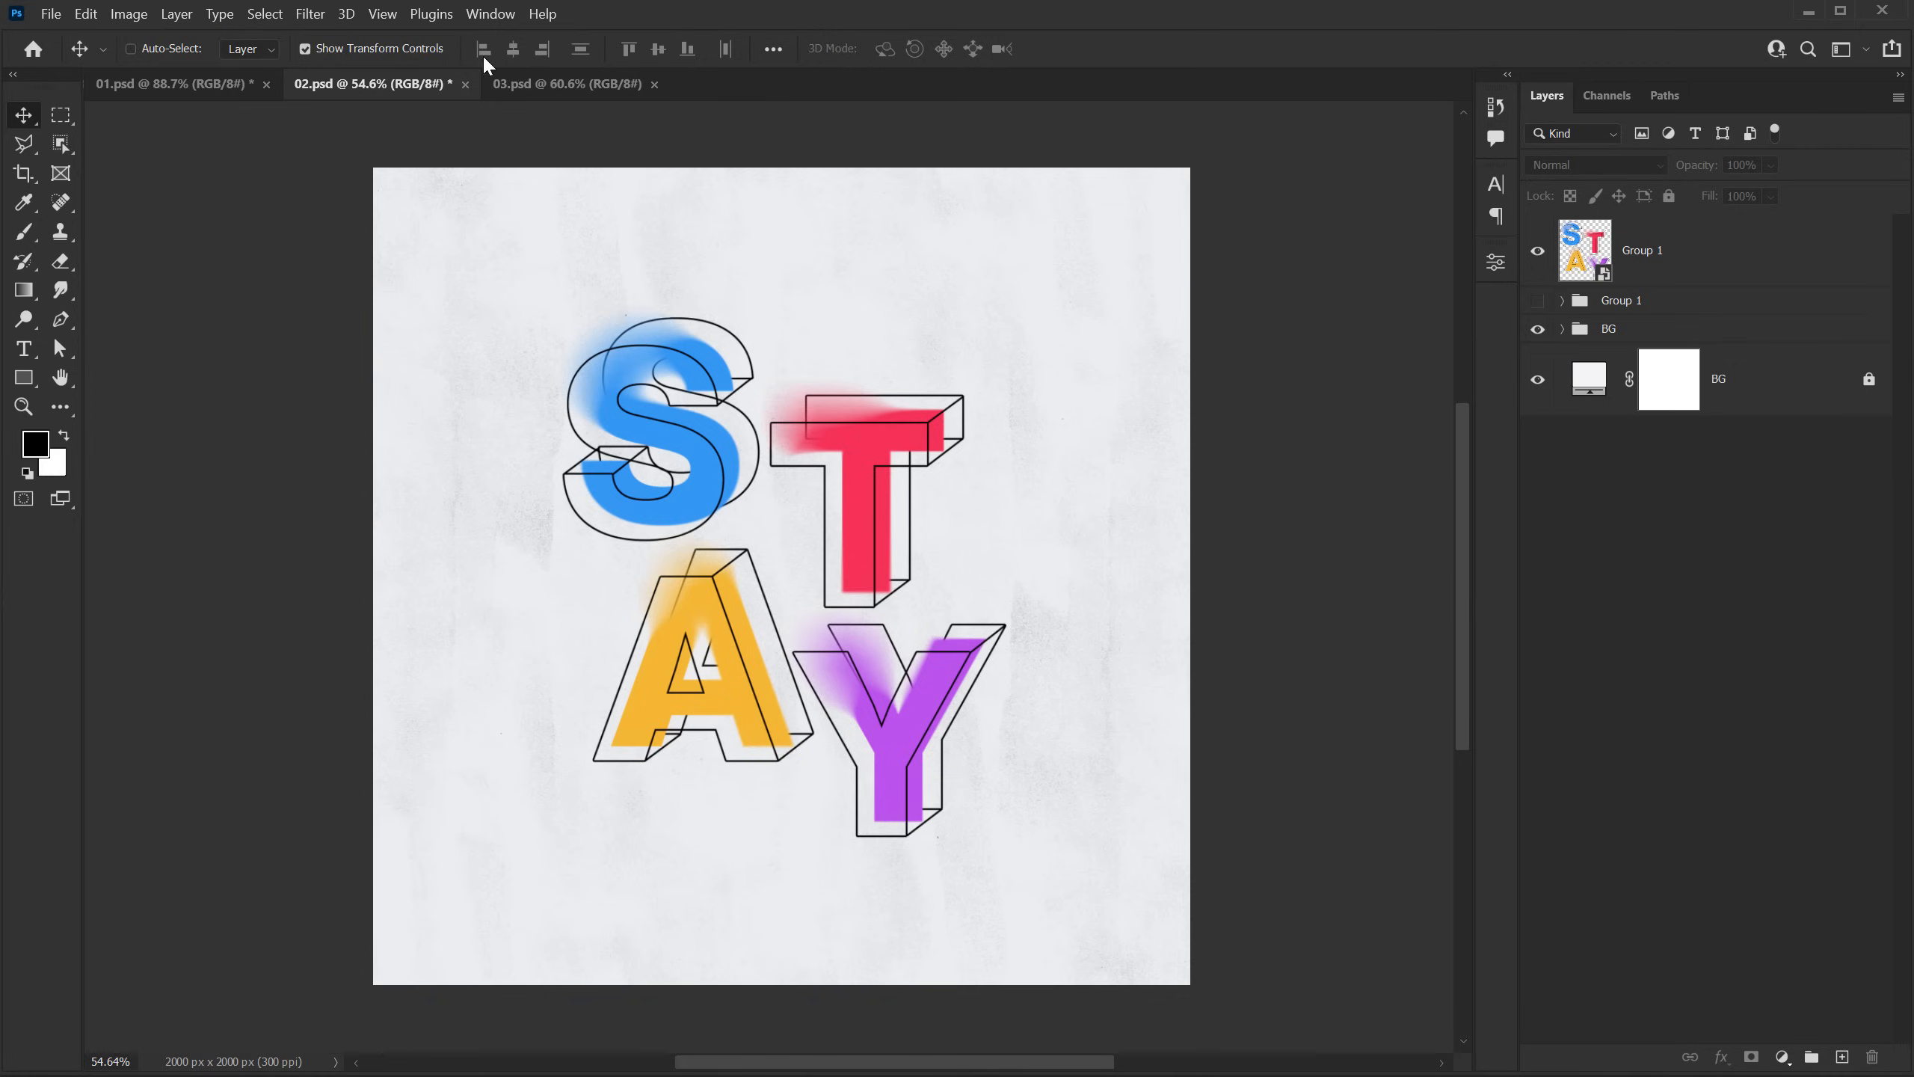
Step: Switch to 03.psd and add the two-line text "FREASH FACTS" in the upper-left half of the black canvas
left_click(520, 83)
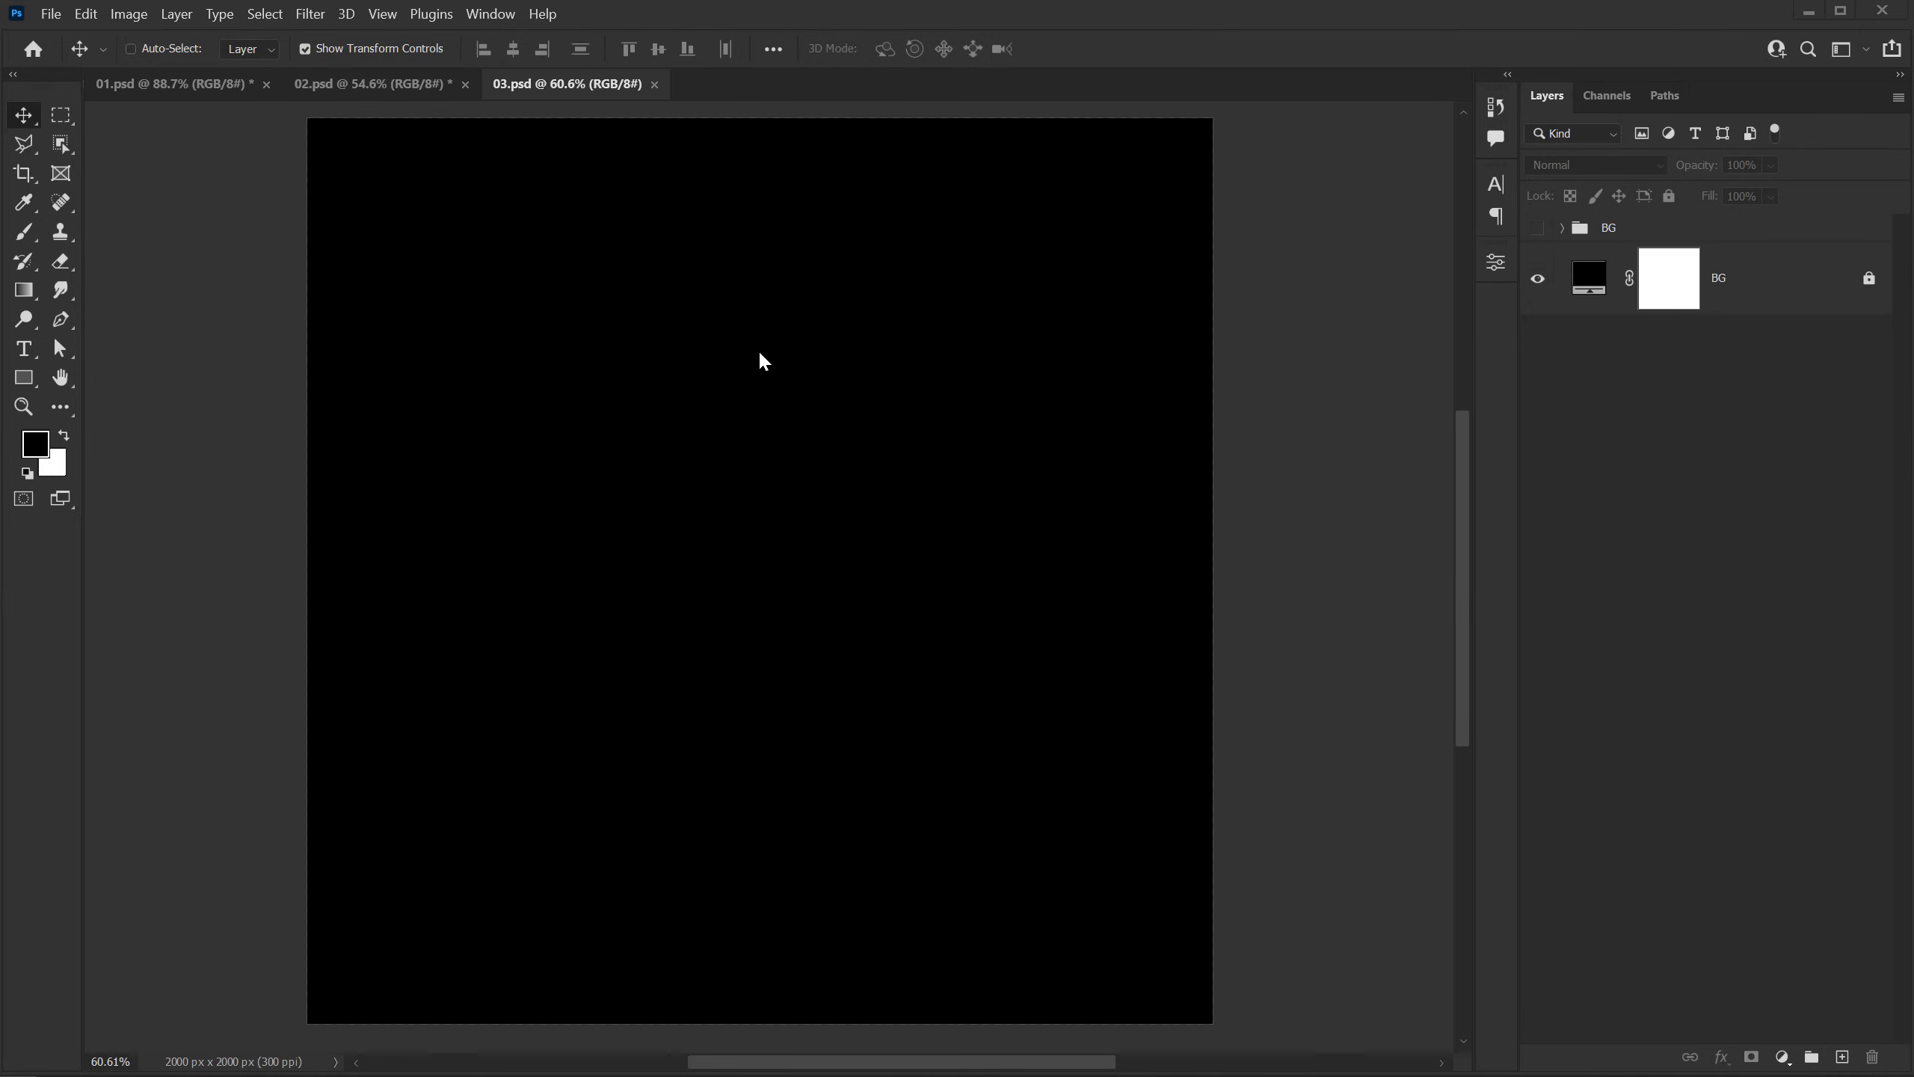
left_click(30, 353)
left_click(581, 456)
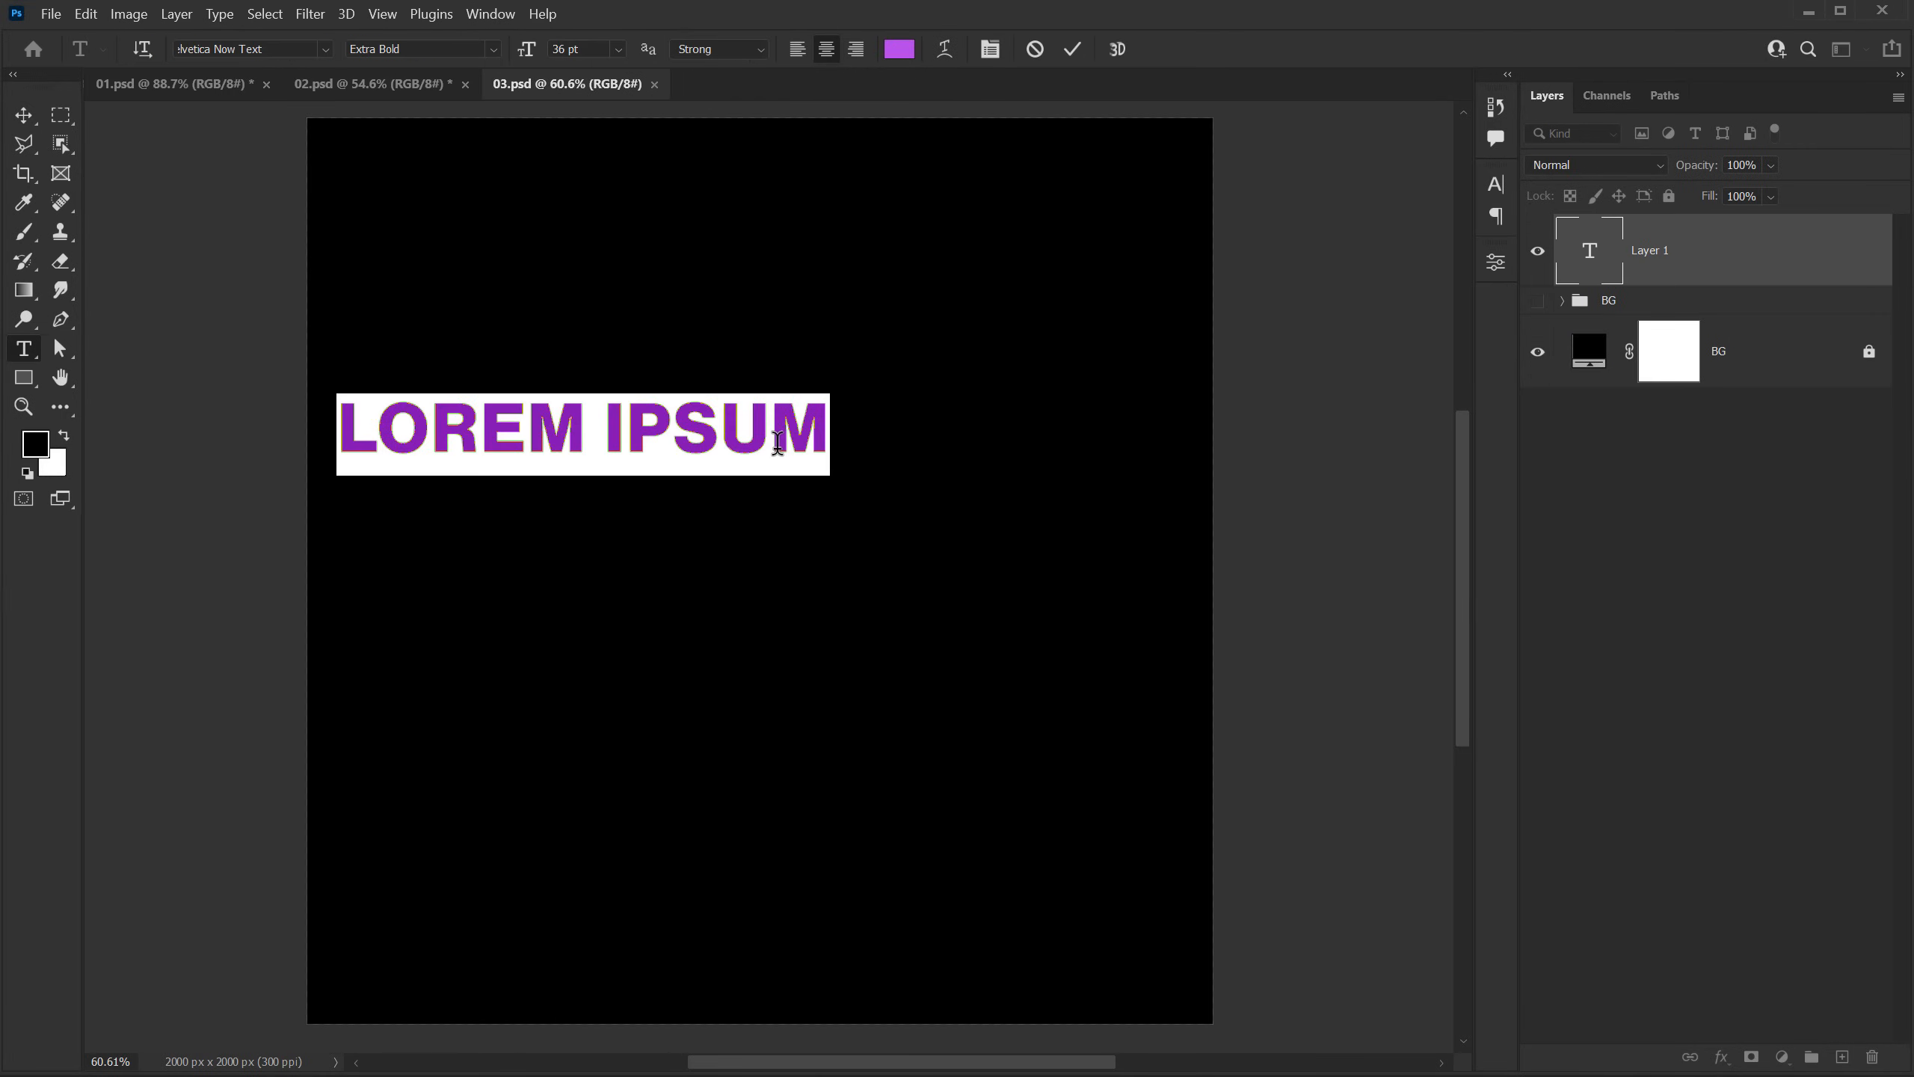
type("freash")
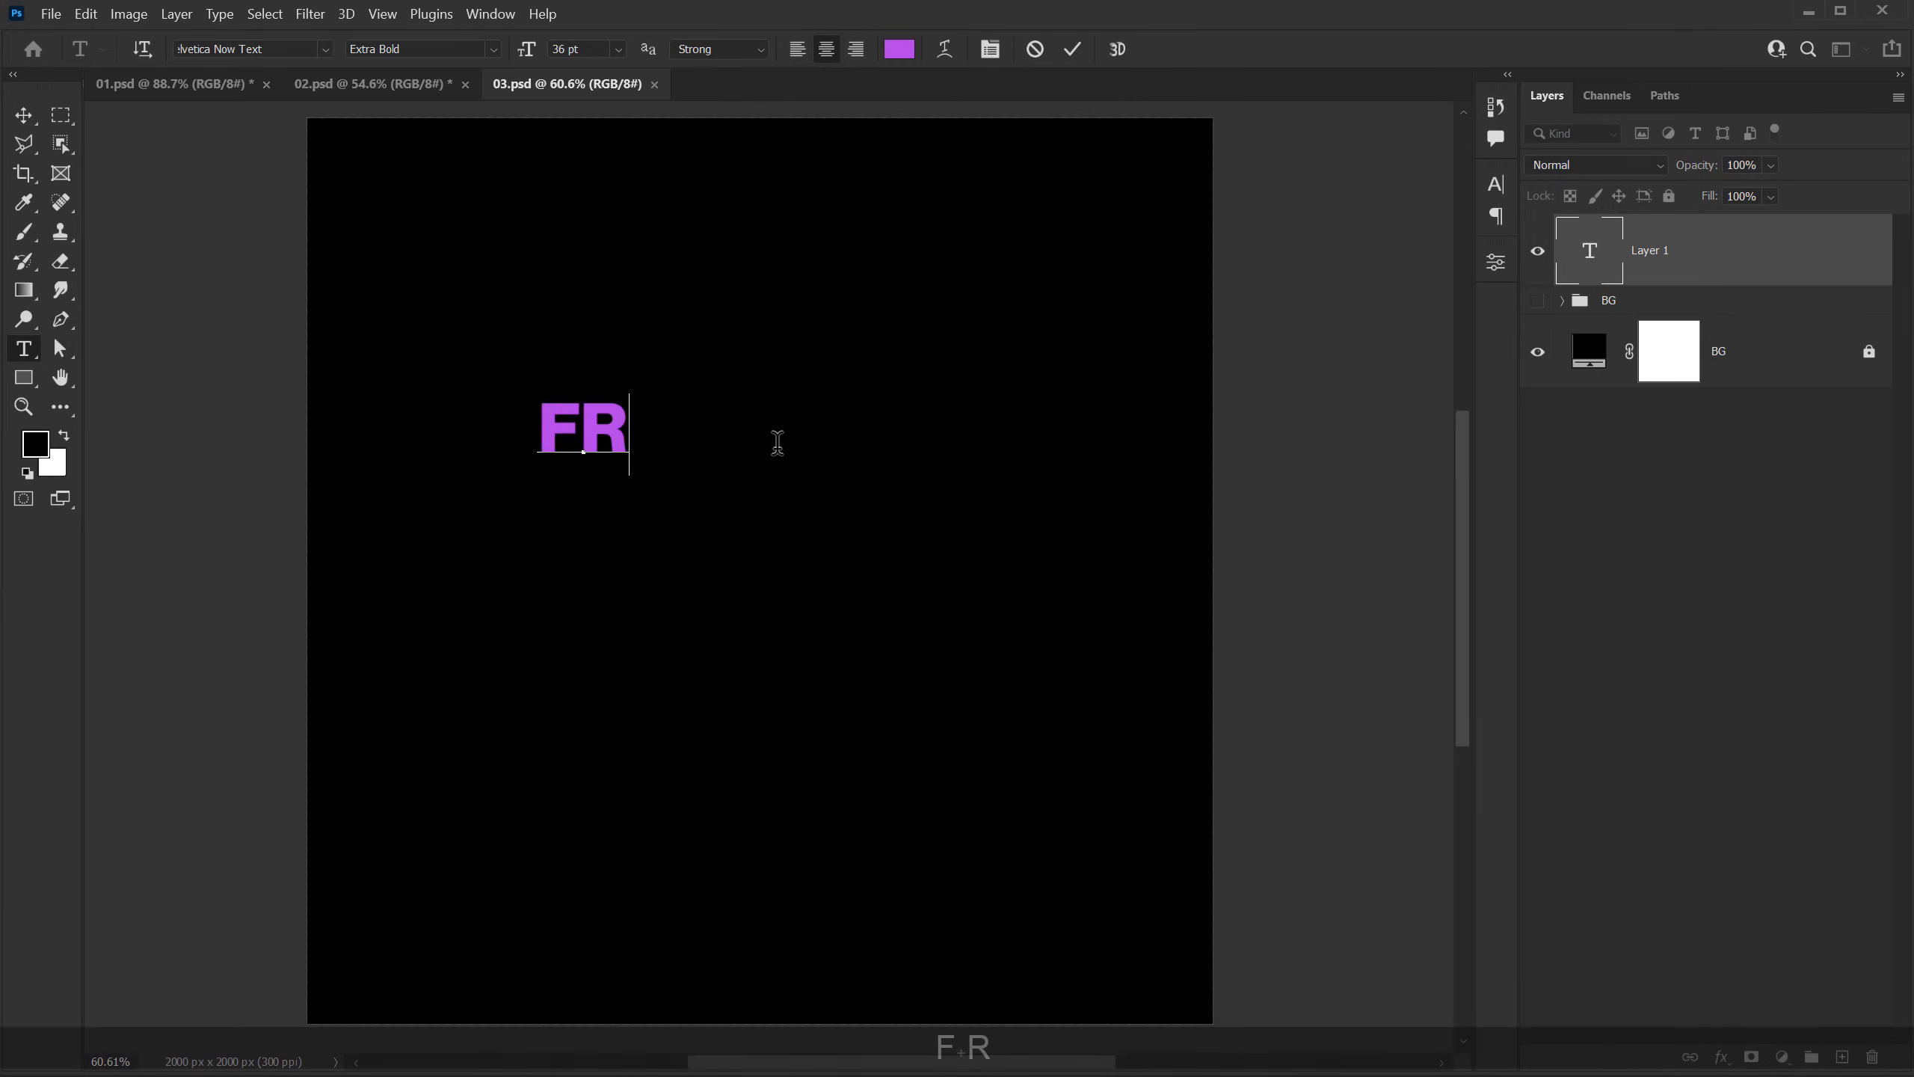
key("Return")
type("facts")
key("ctrl+Return")
key("v")
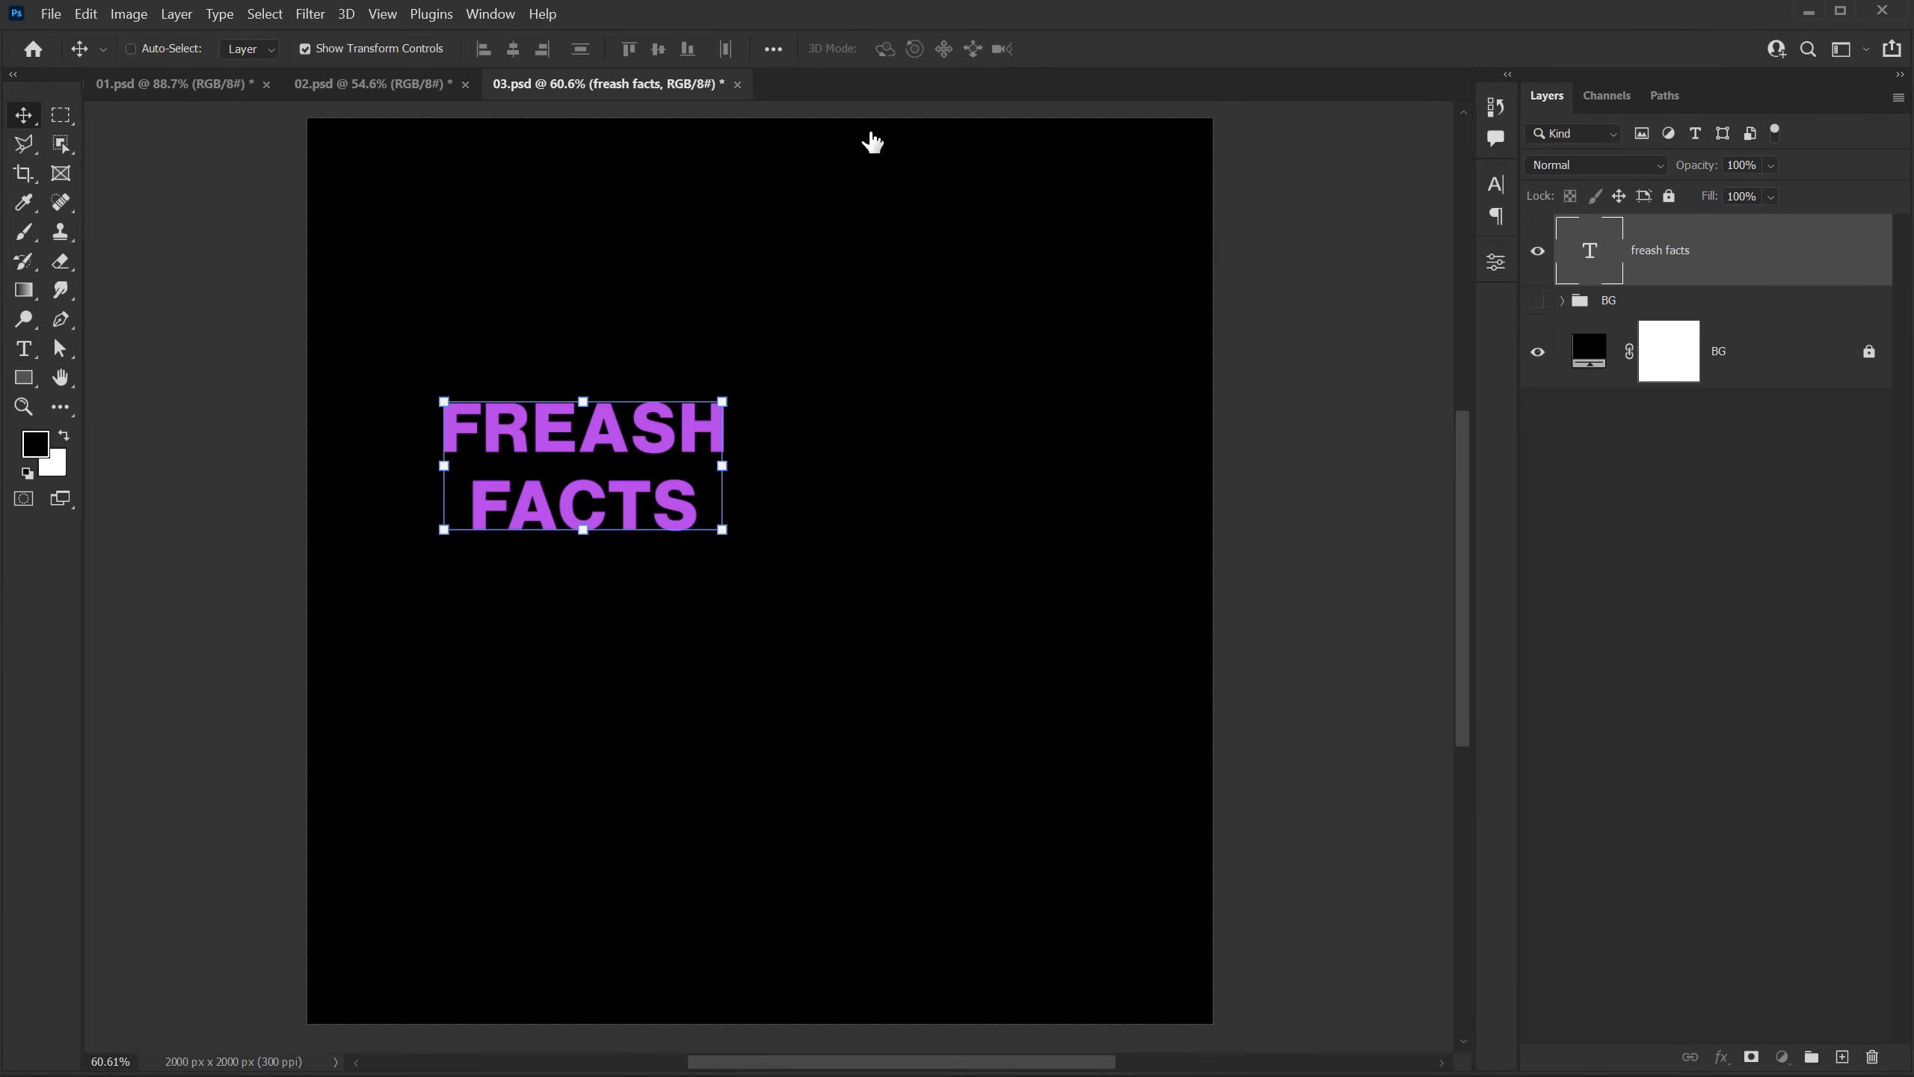
Step: Set the FREASH FACTS text color to white (ffffff)
left_click(1497, 184)
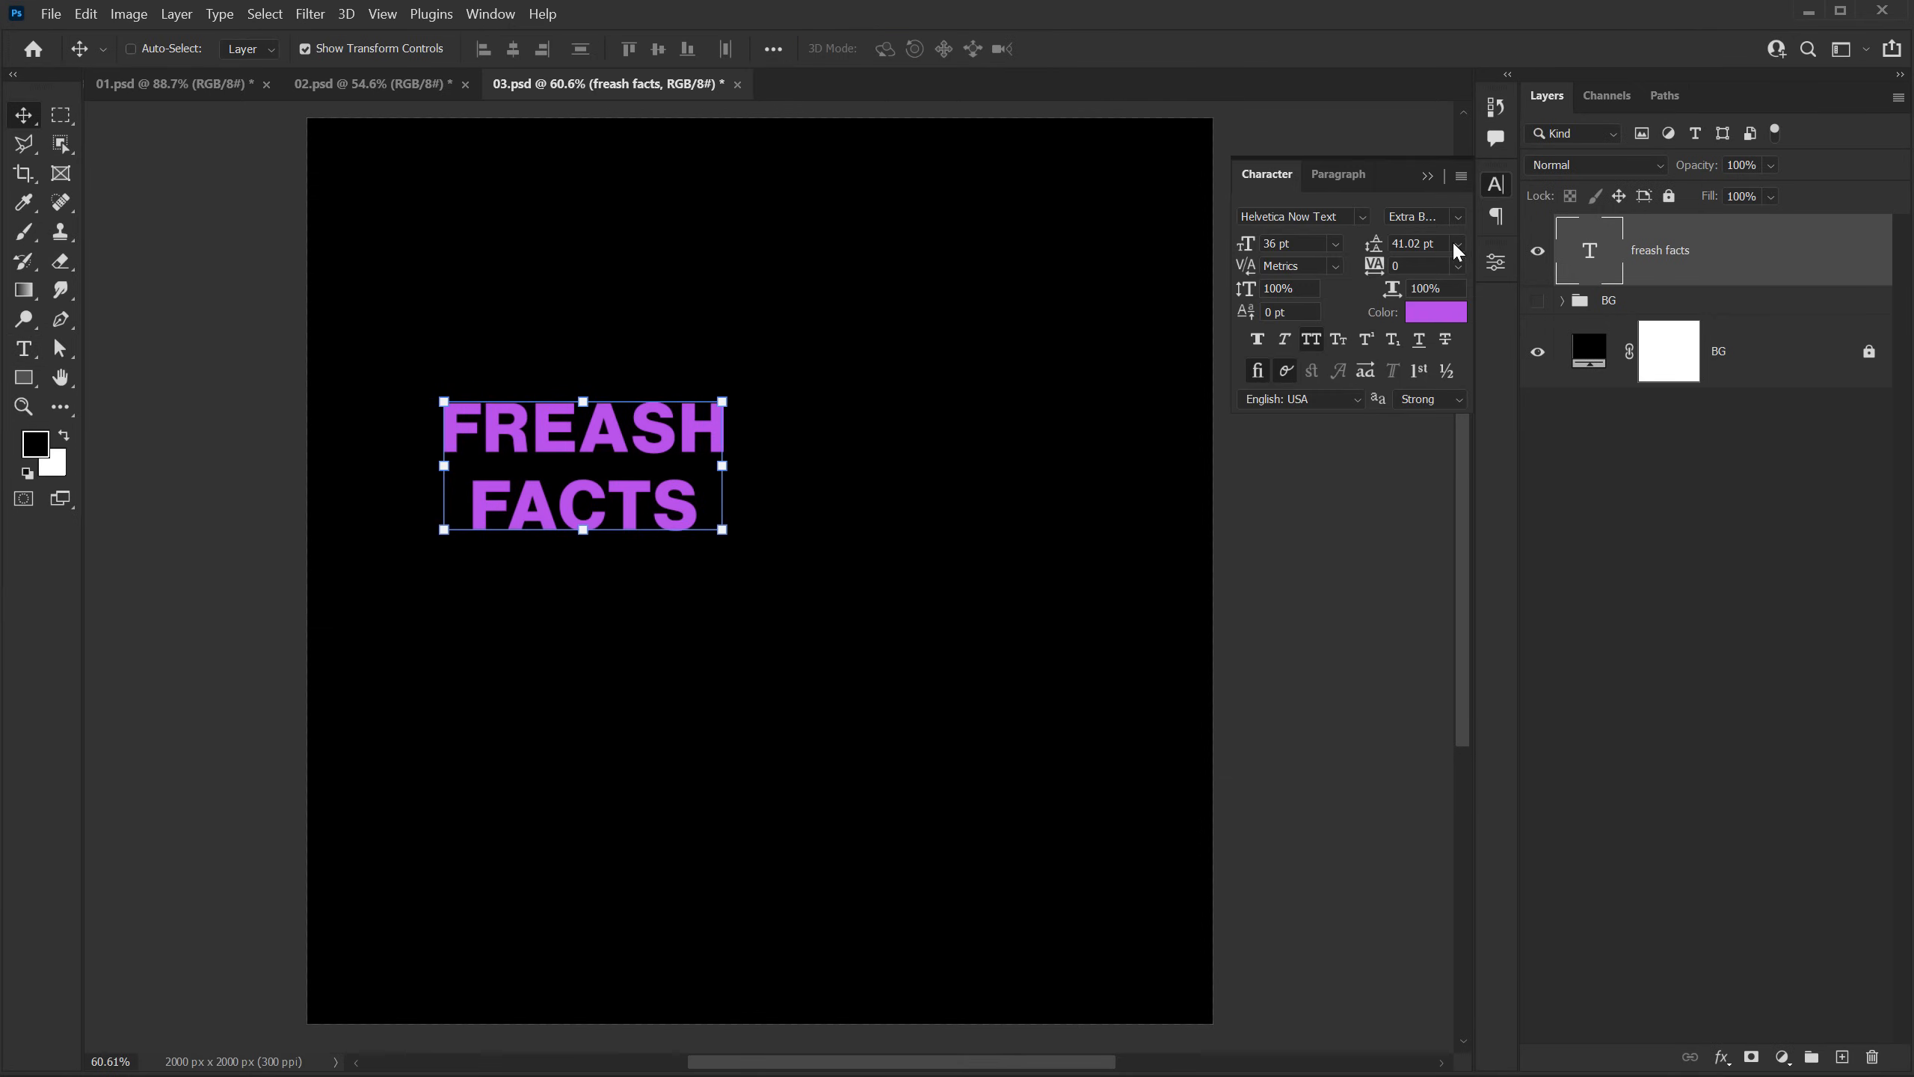
left_click(1424, 315)
type("ffffff")
left_click(1591, 107)
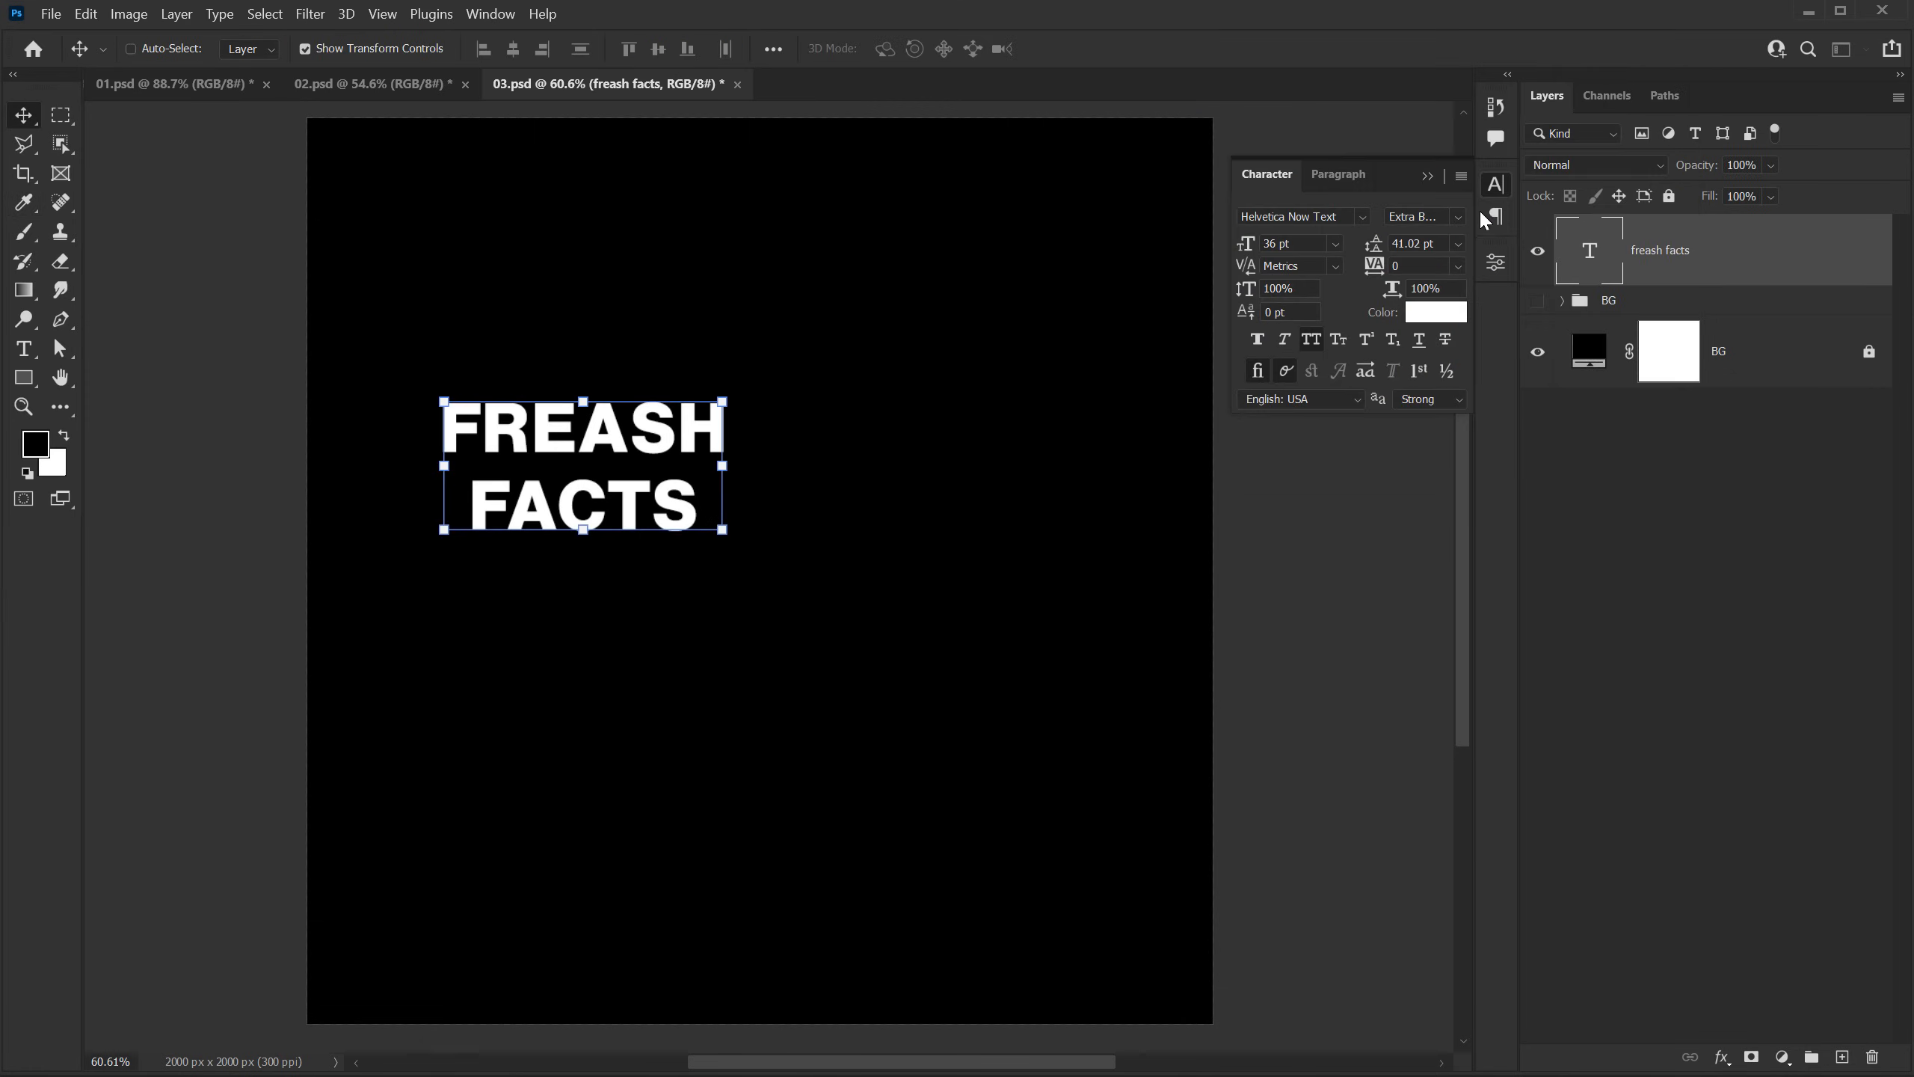
Step: Set the font of the FREASH FACTS text to Bebas Neue Pro Bold
left_click(1320, 216)
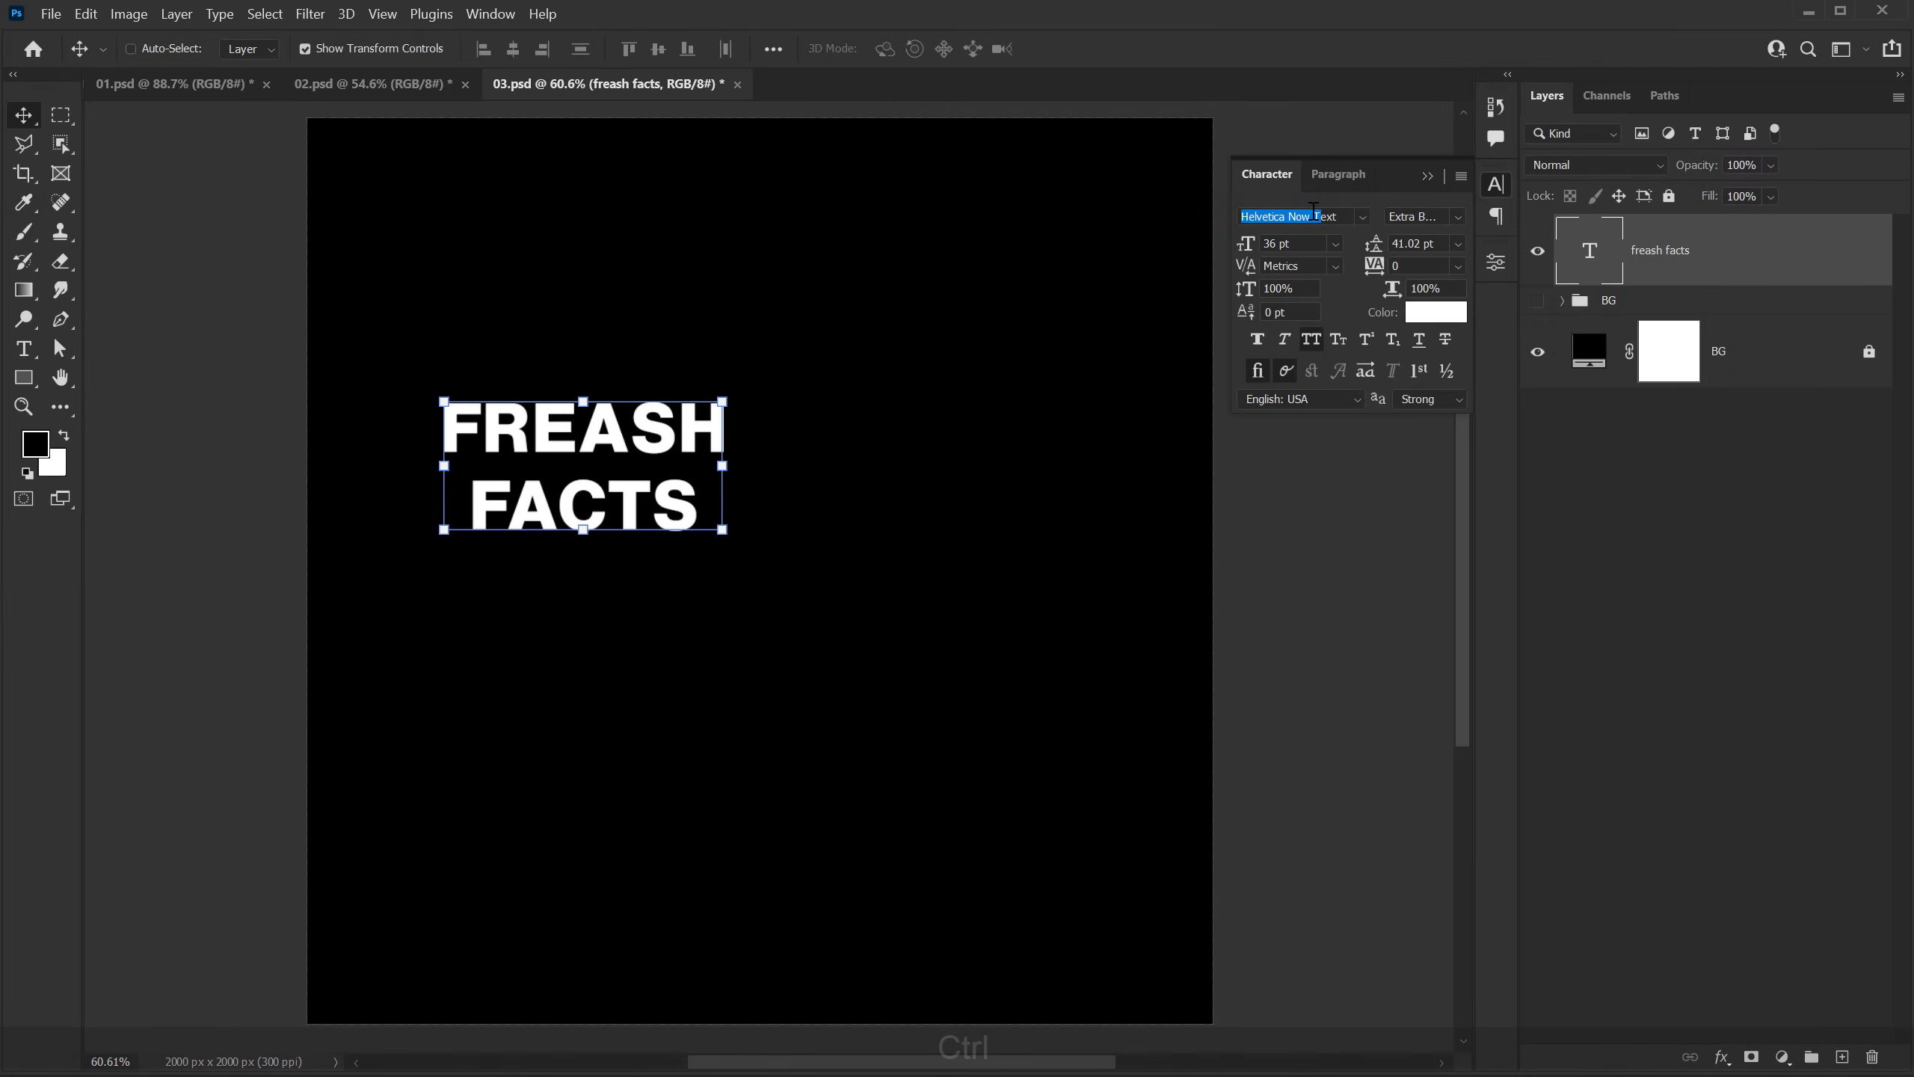
key("ctrl+a")
key("BackSpace")
type("beb")
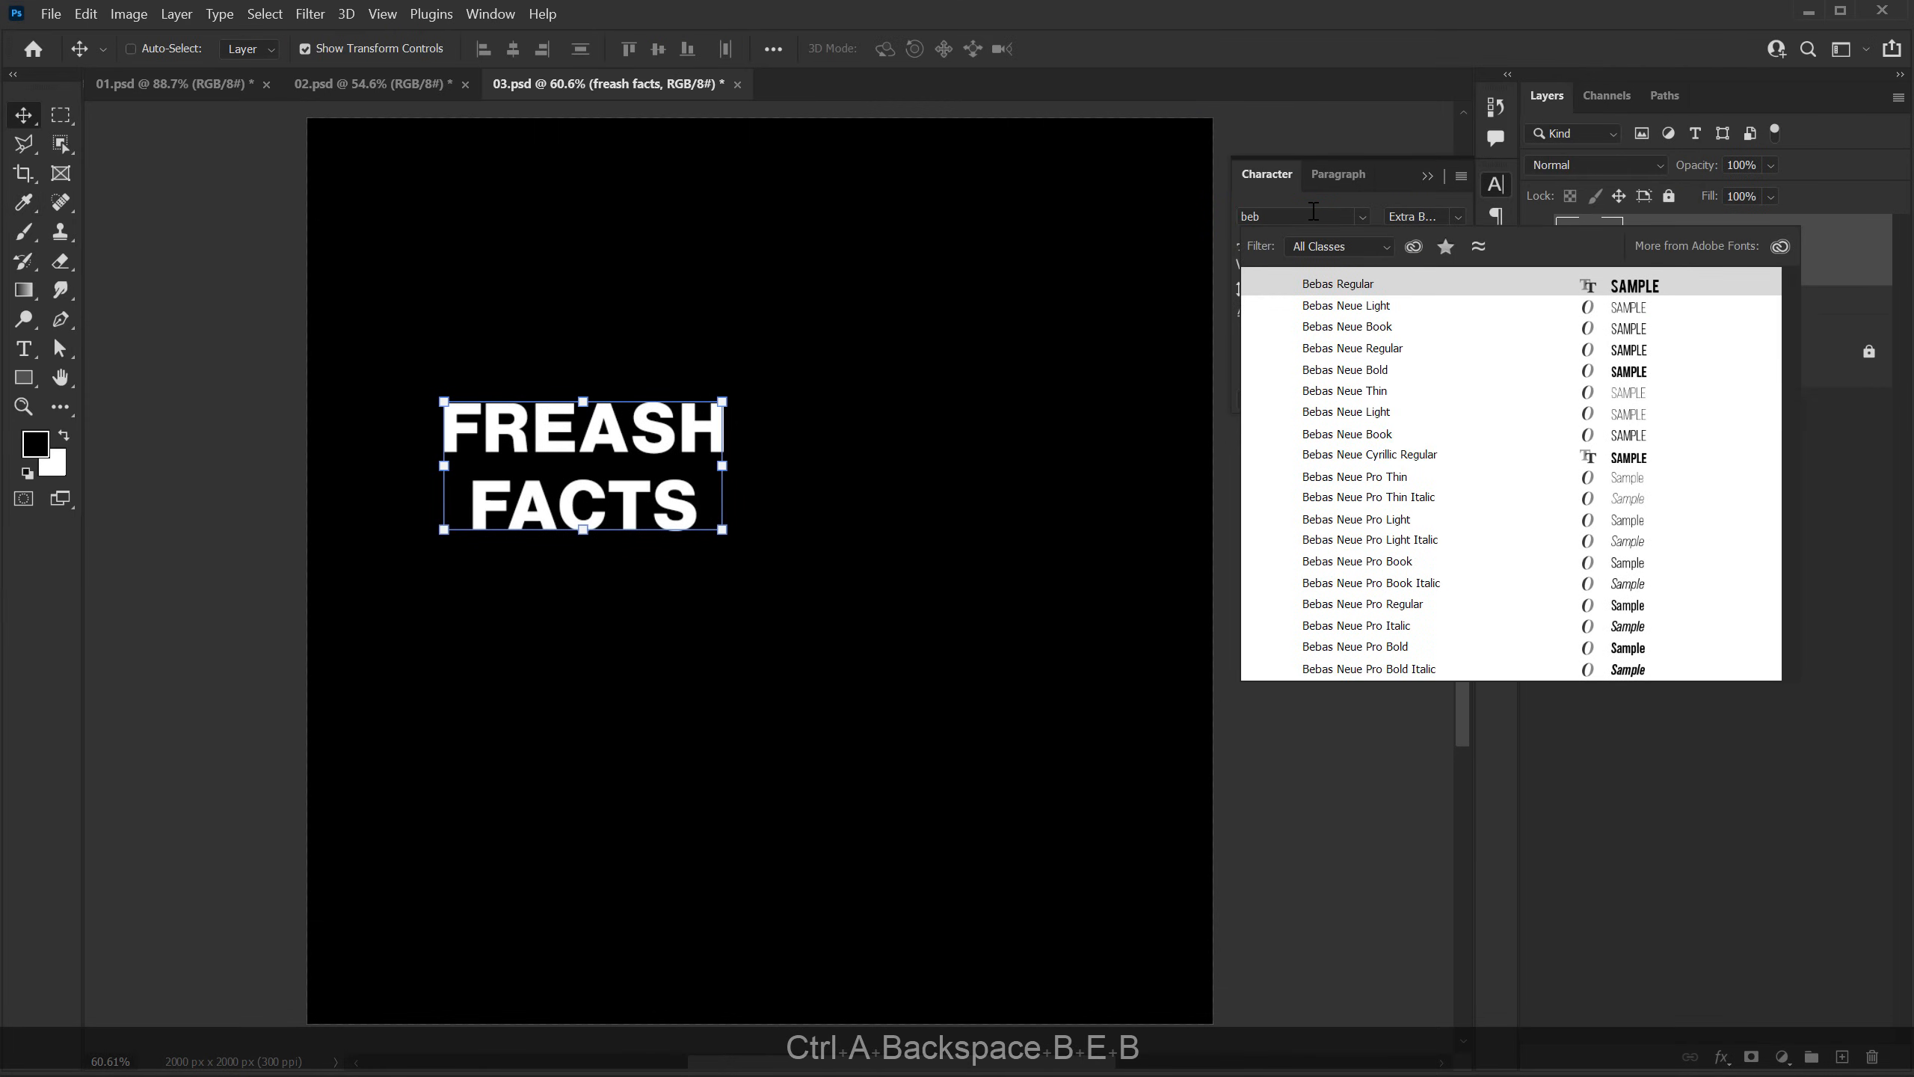
key("Down")
key("Down")
key("Down")
key("Down")
key("Down")
key("Down")
key("Down")
key("Down")
key("Down")
key("Down")
key("Down")
key("Down")
key("Down")
key("Down")
key("Down")
key("Down")
key("Down")
key("Return")
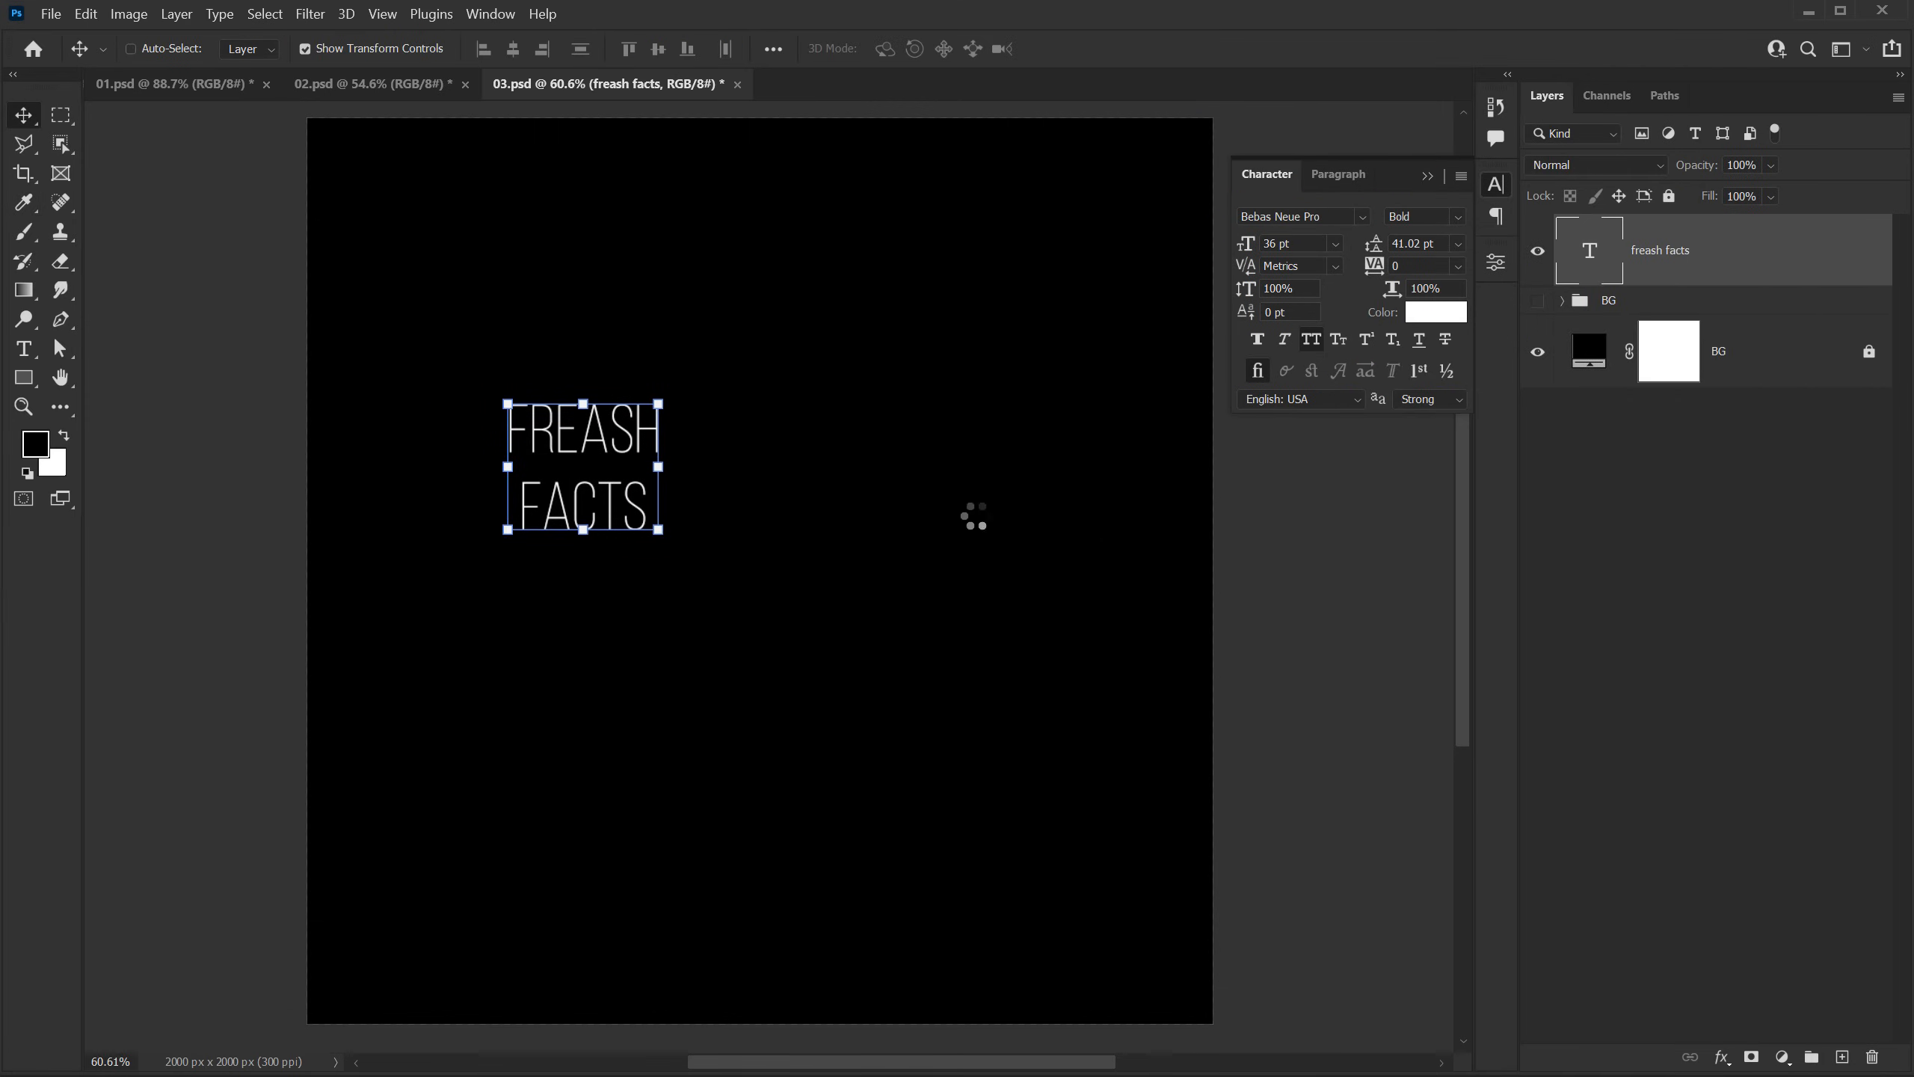
Step: Scale the FREASH FACTS text proportionally to about 310%
key("ctrl+t")
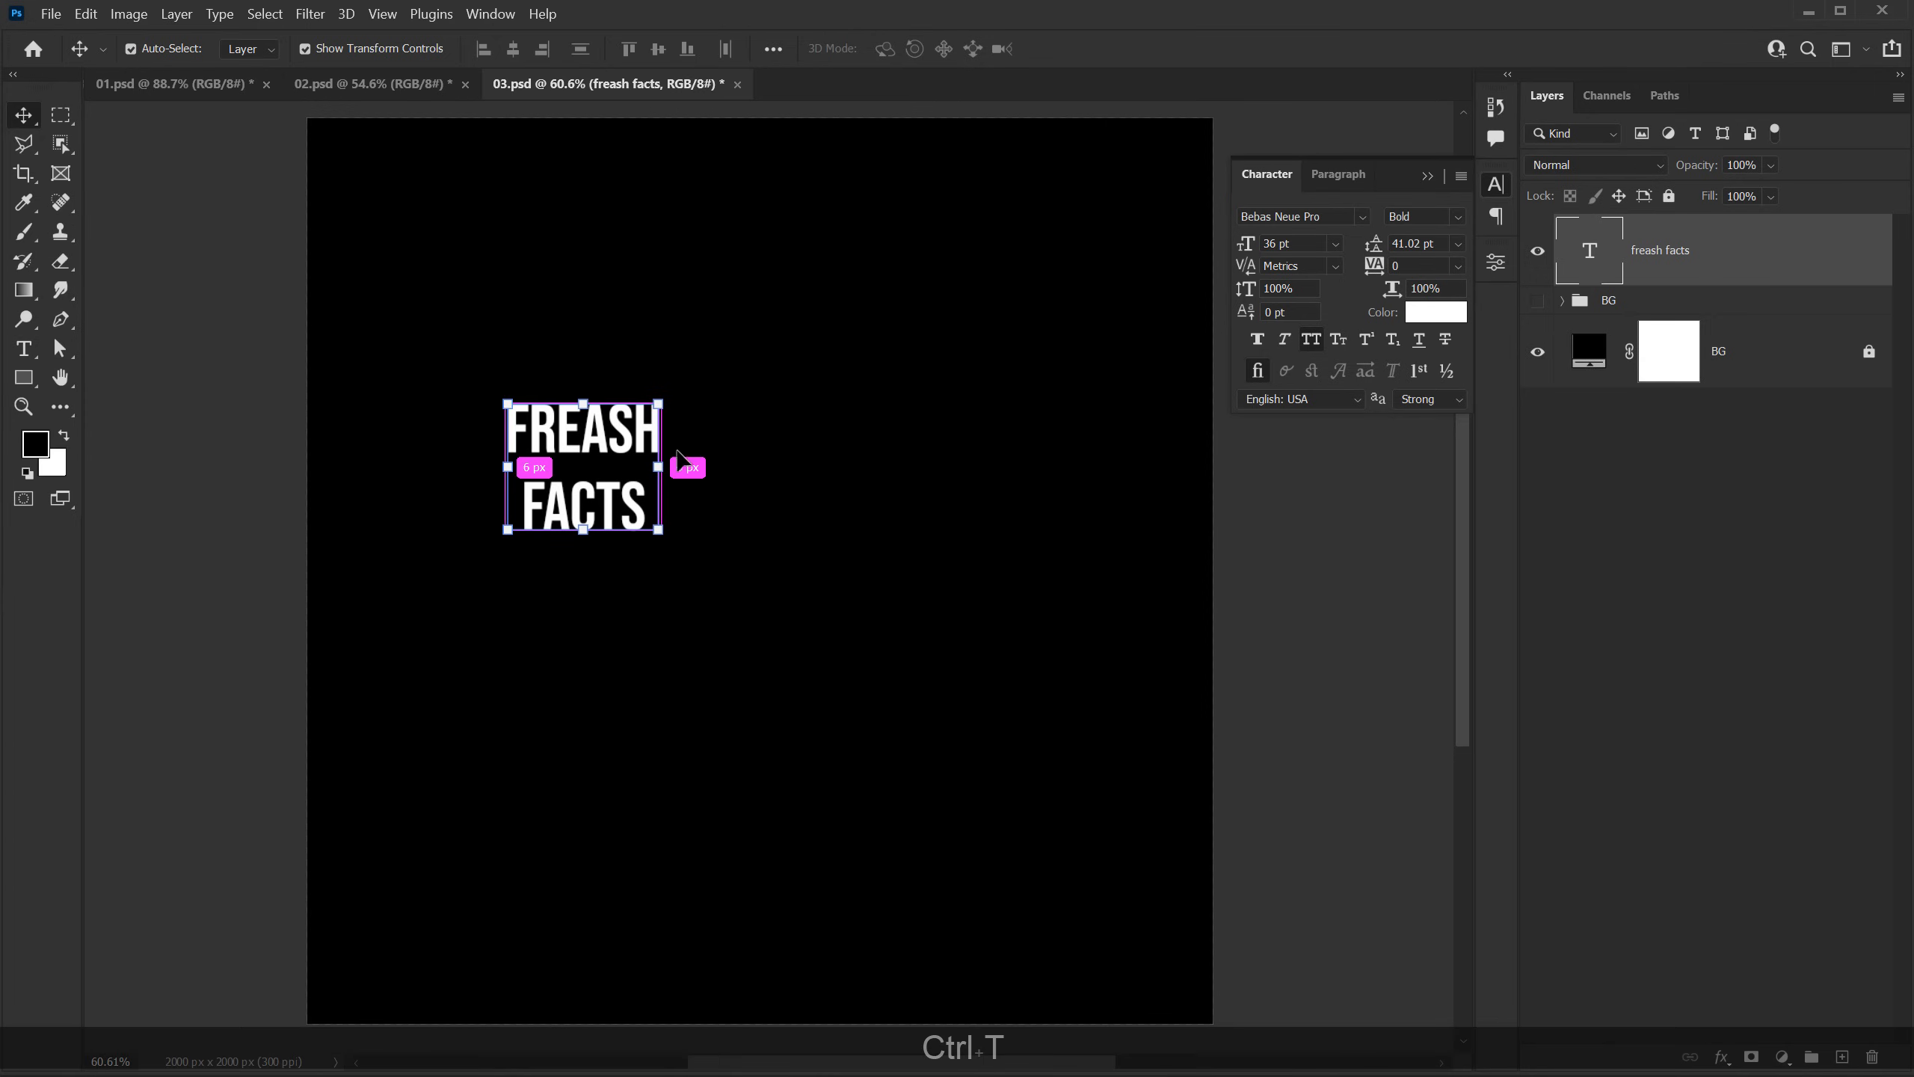
left_click_drag(670, 469, 984, 504)
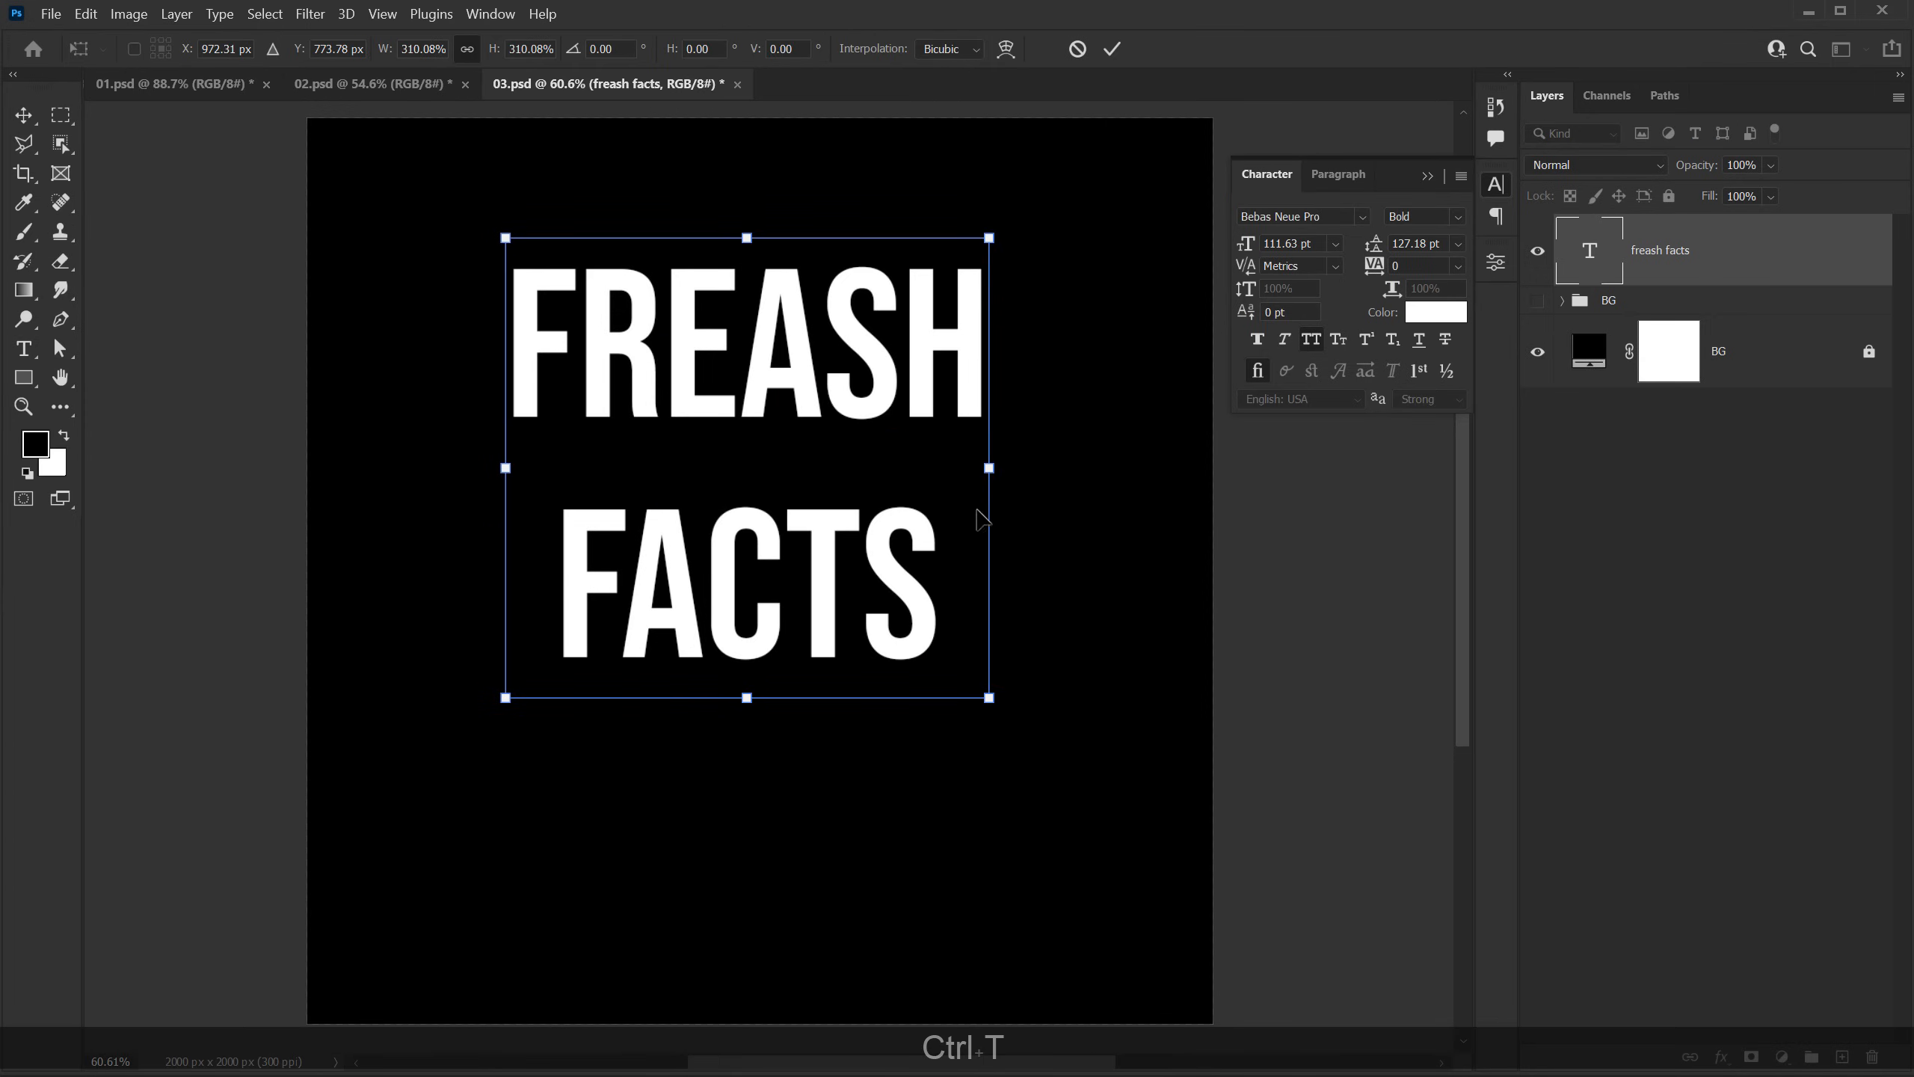
key("Return")
Step: Correct FREASH to FRESH in the text and move the lettering down toward the middle of the canvas
double_click(758, 371)
left_click(823, 369)
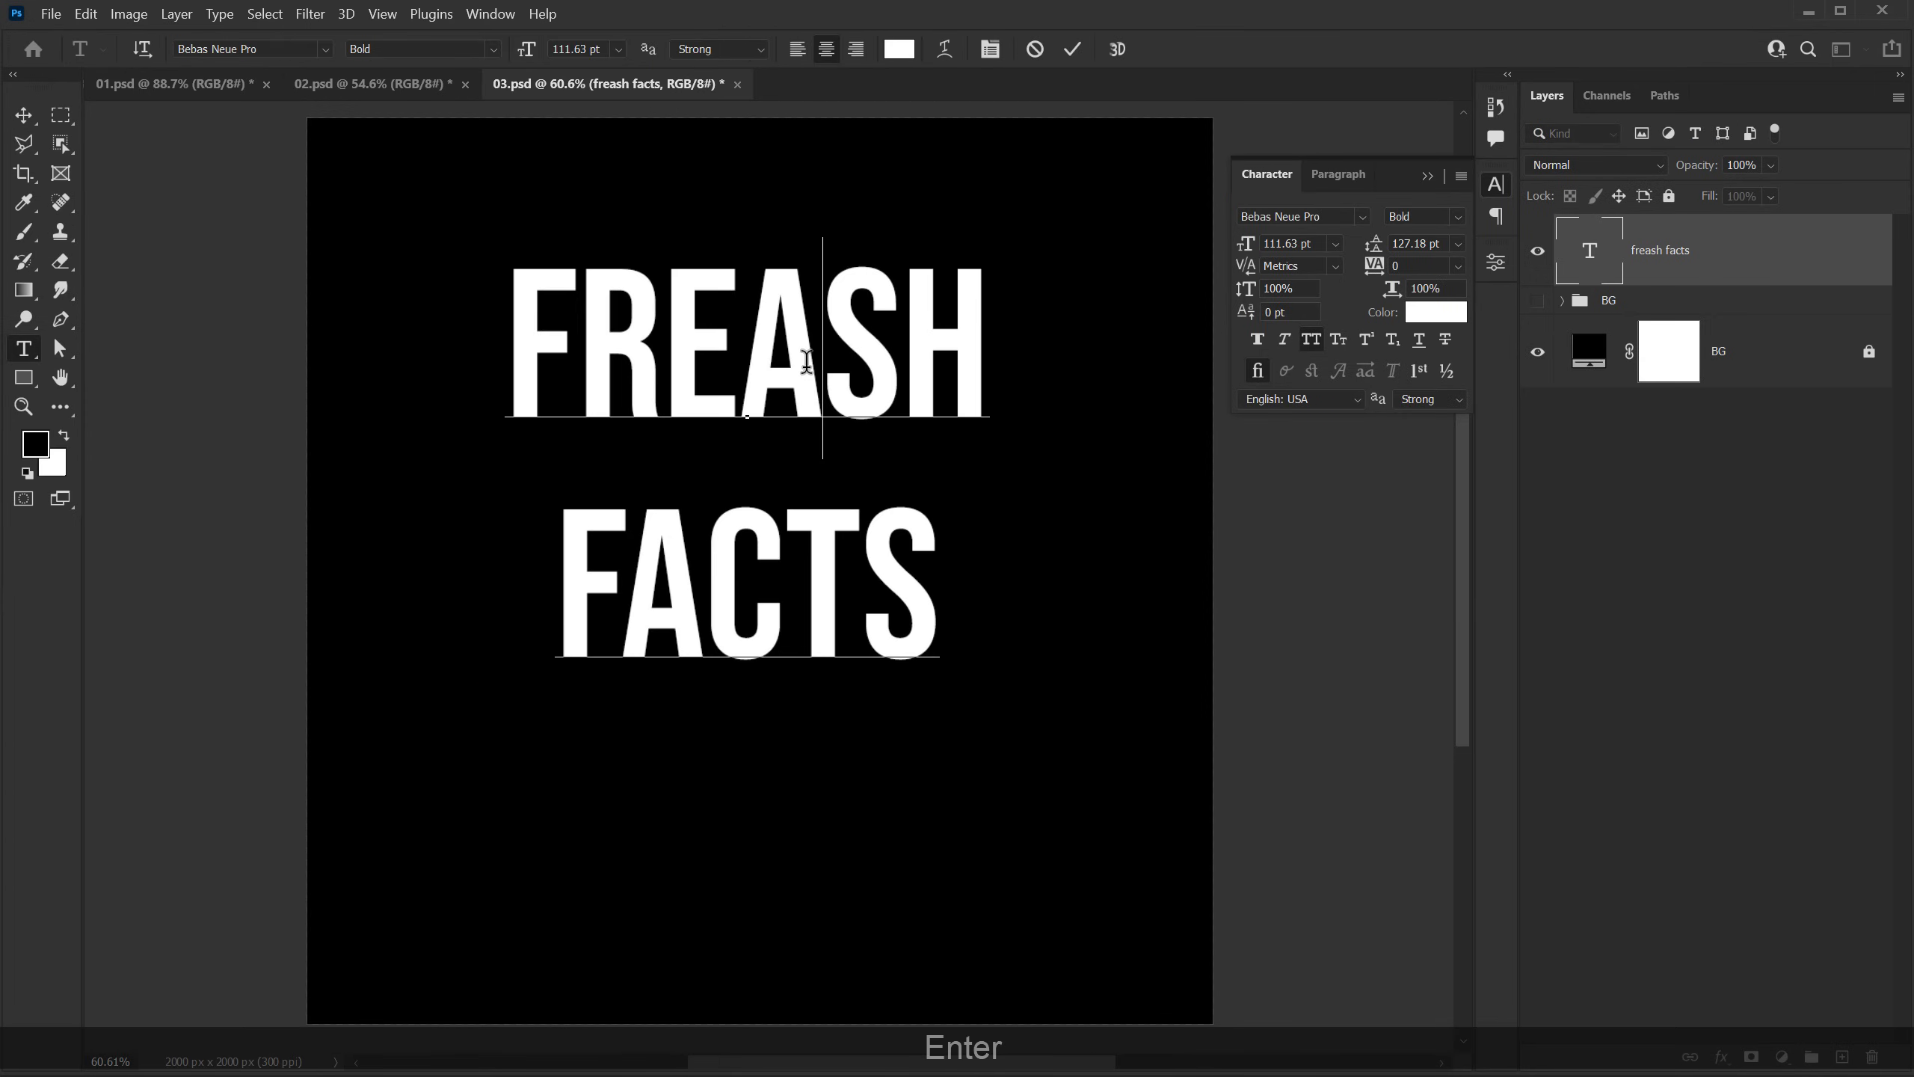
key("BackSpace")
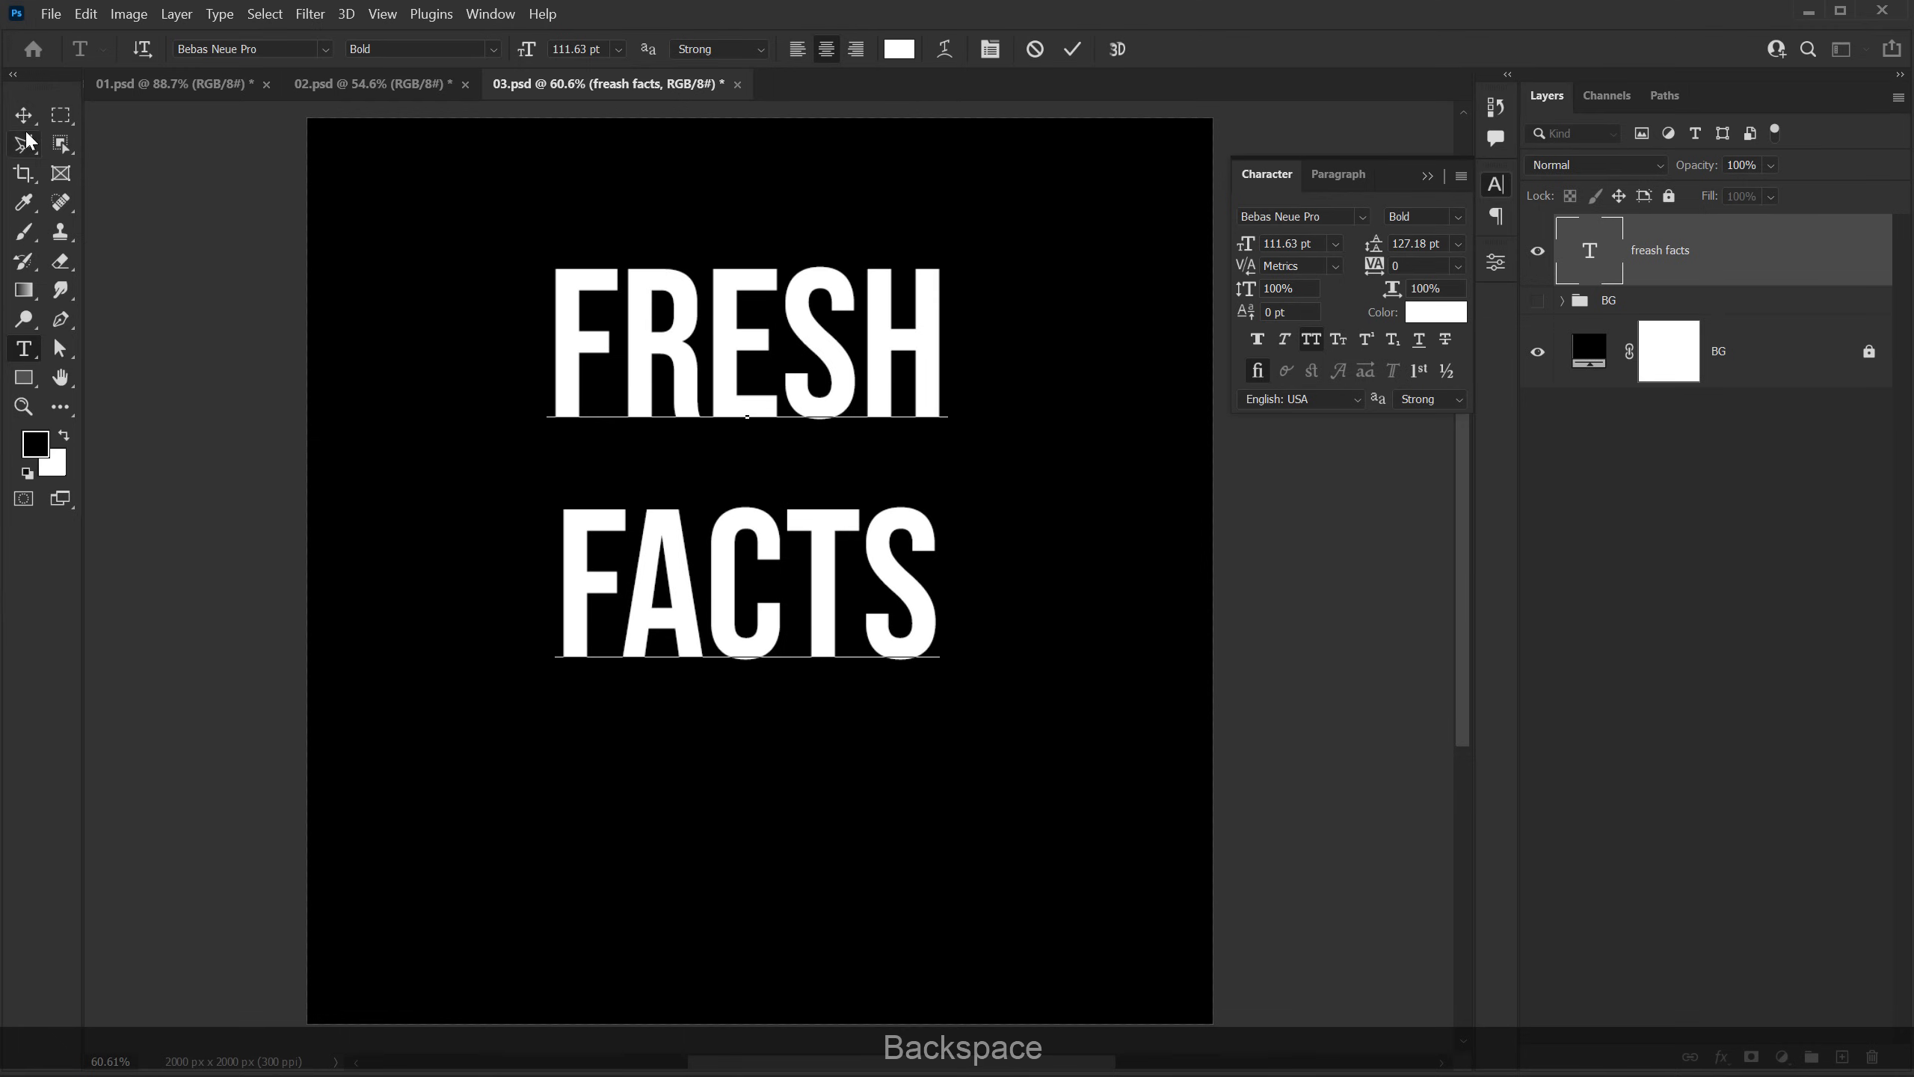
left_click(23, 115)
left_click_drag(797, 354, 809, 440)
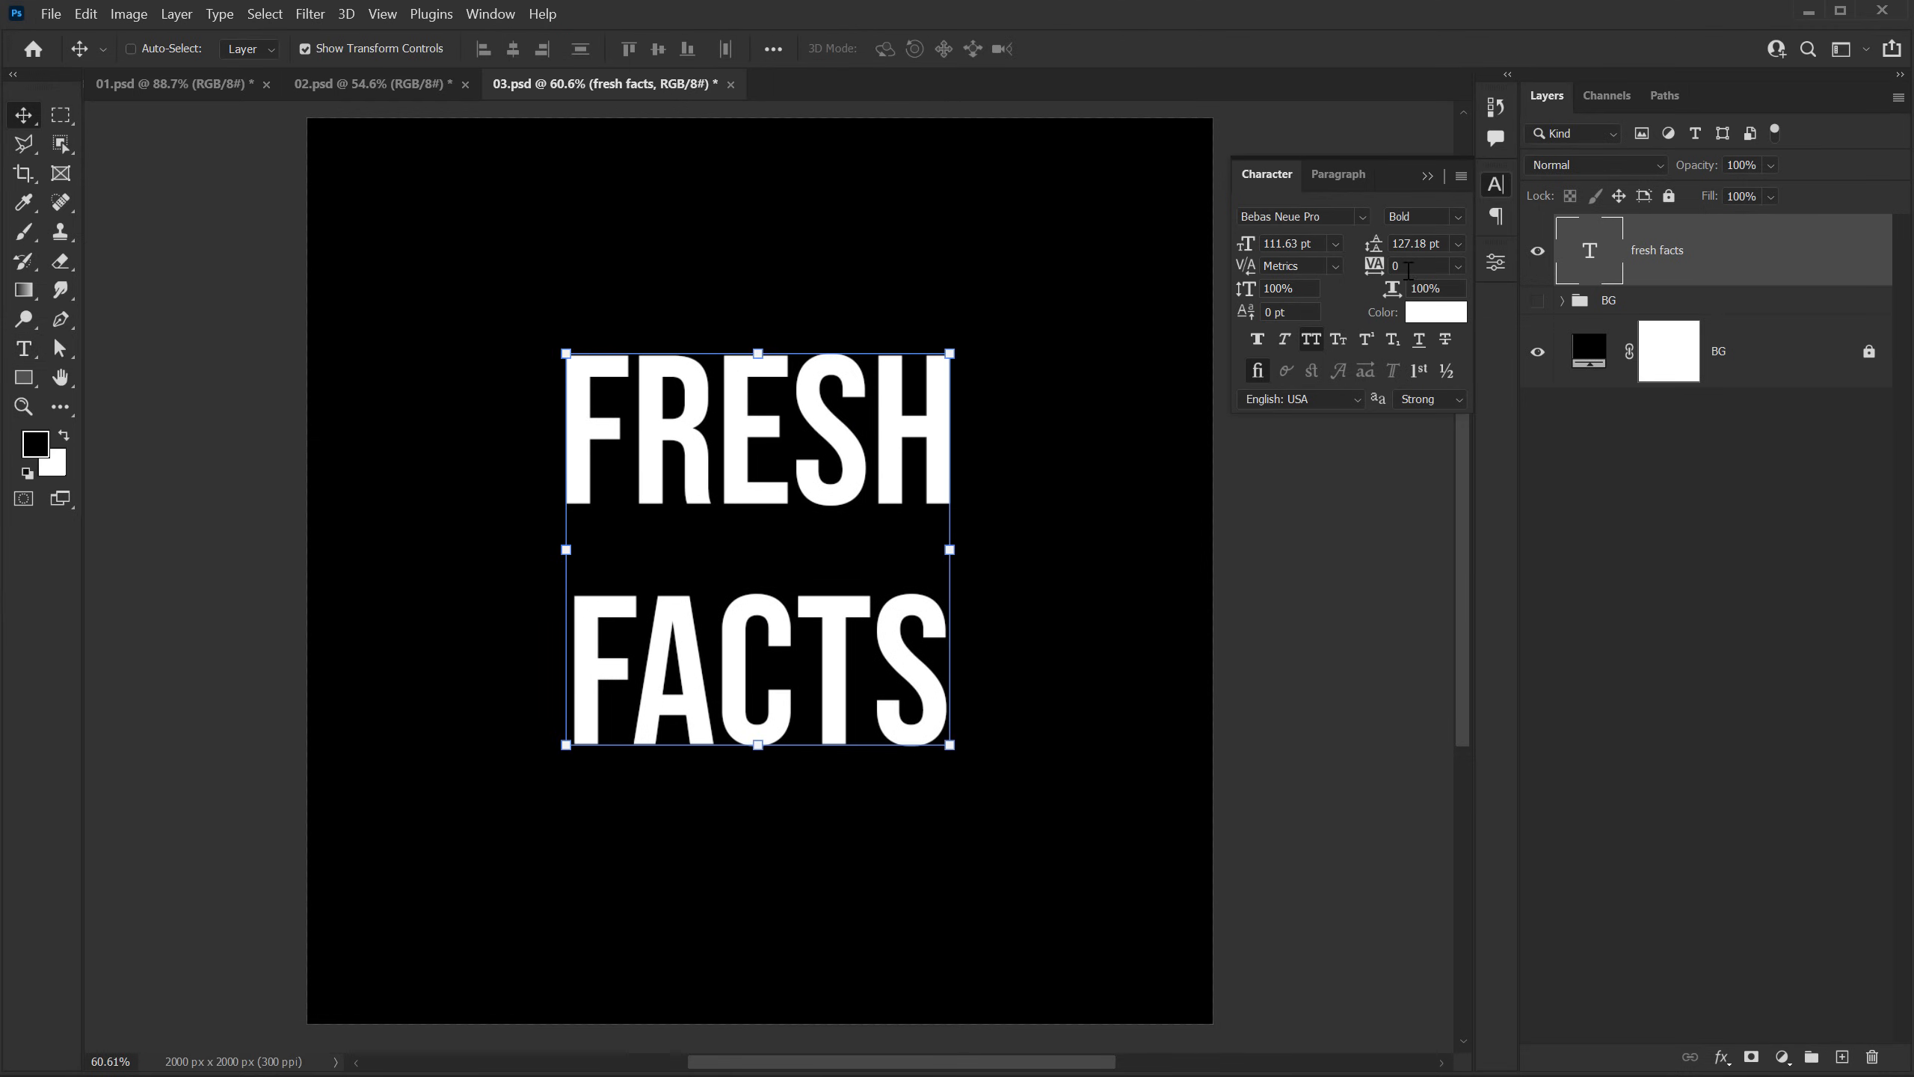
Step: Tighten the line spacing of the FRESH FACTS text to 87 pt leading
left_click_drag(1379, 256, 1337, 258)
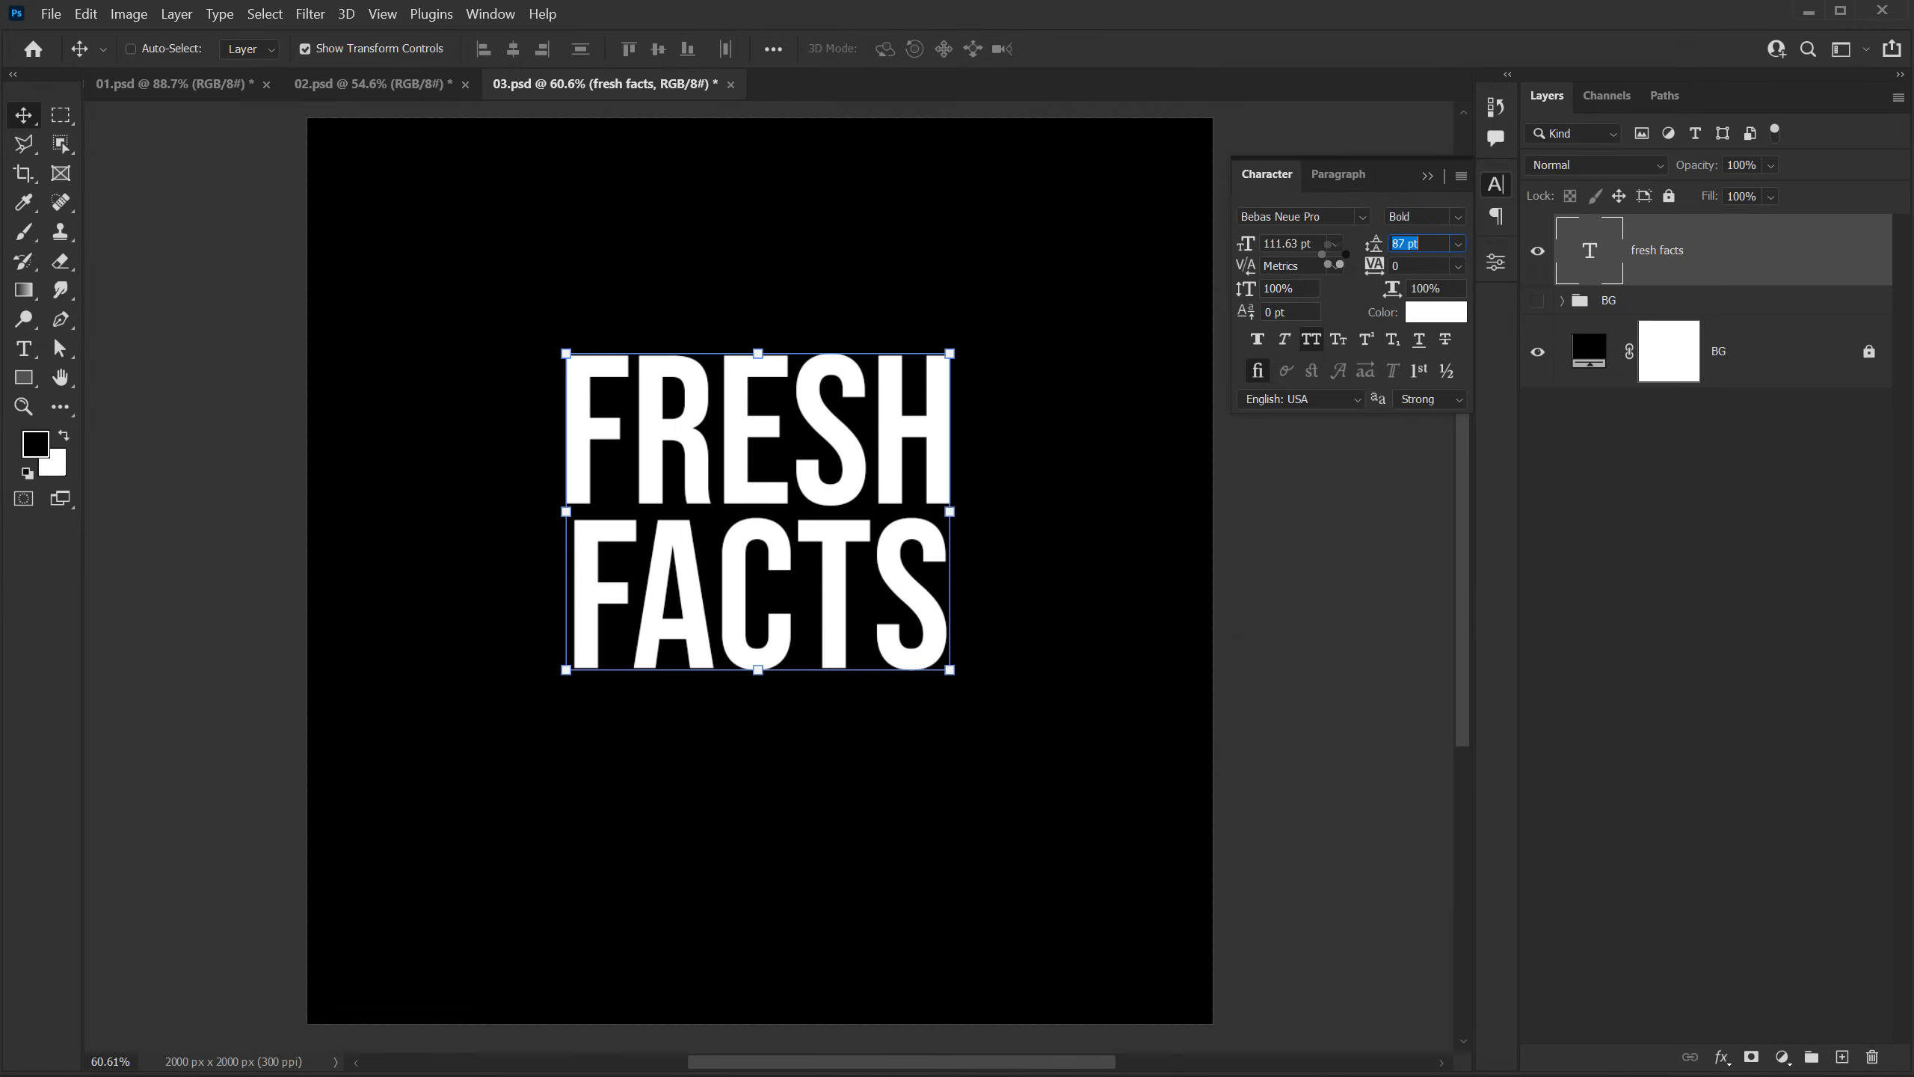
left_click(1566, 491)
left_click(877, 486)
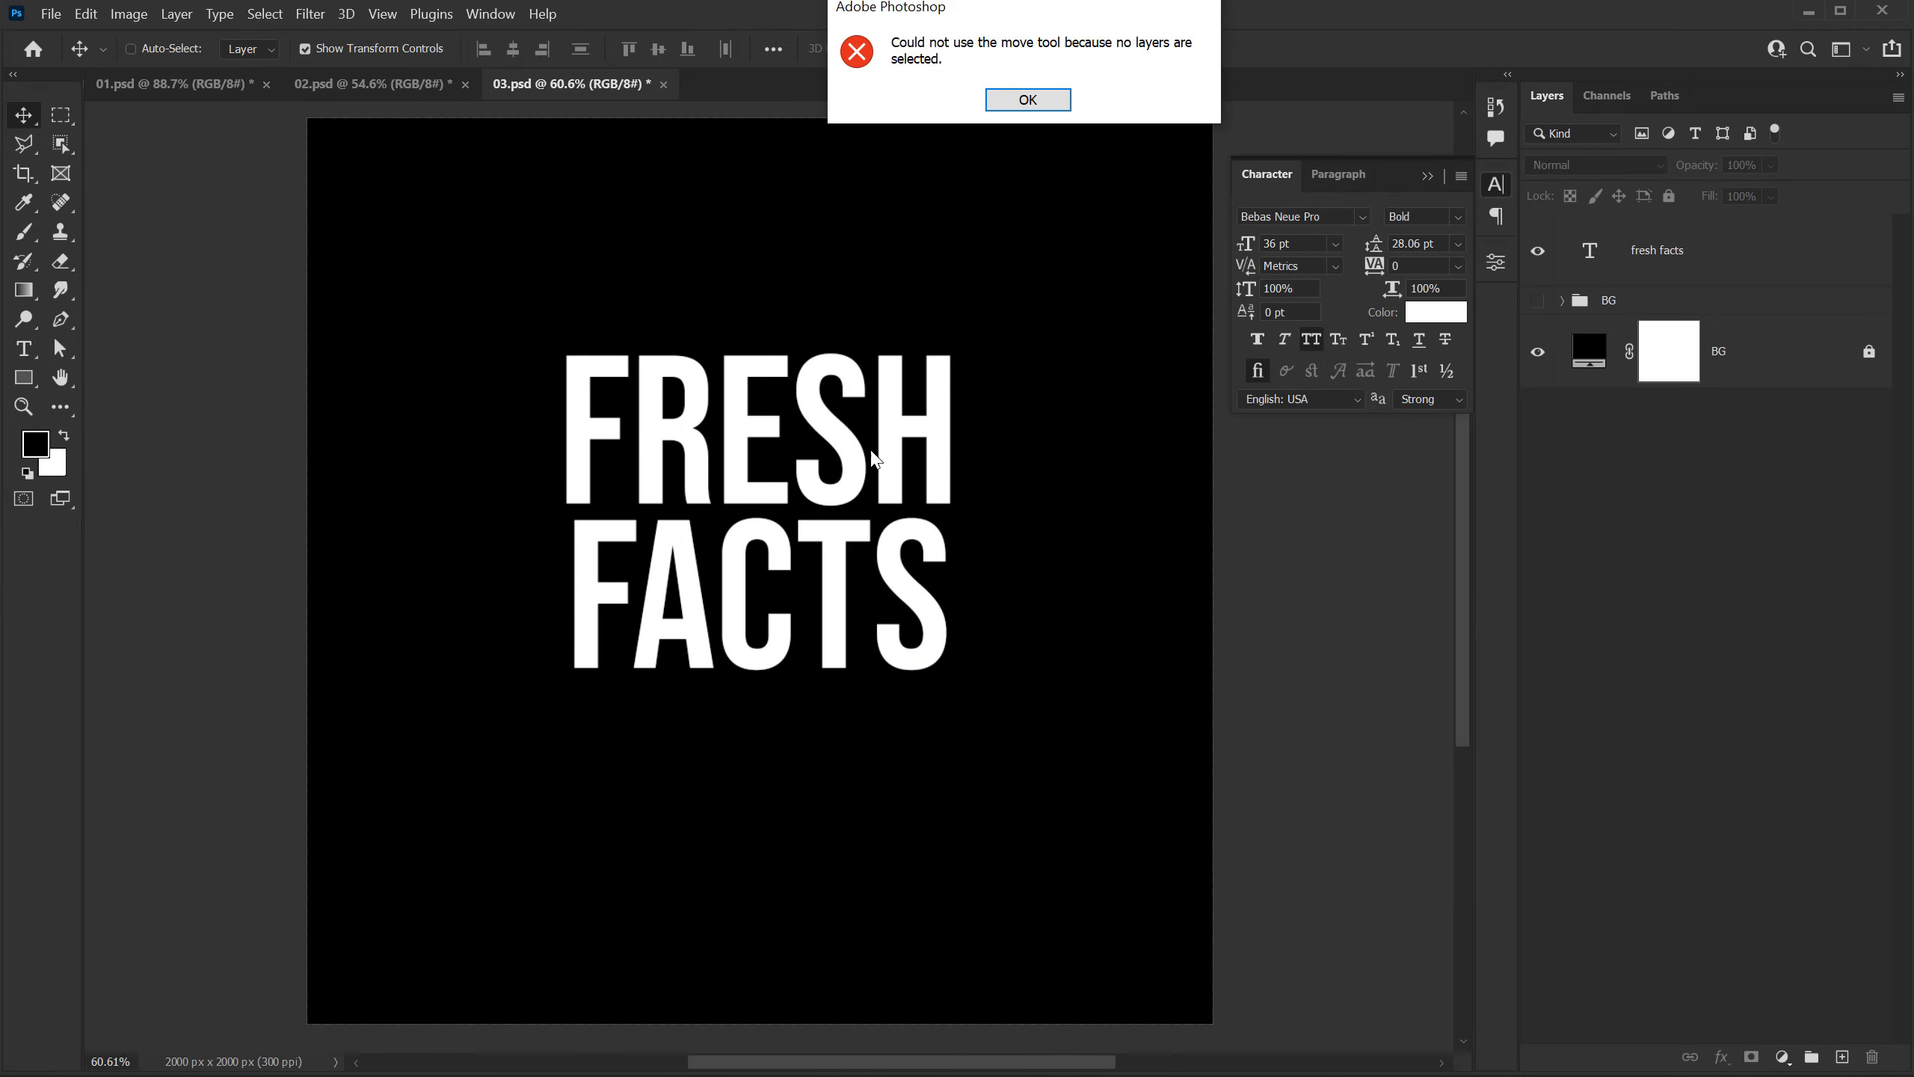
left_click(1038, 108)
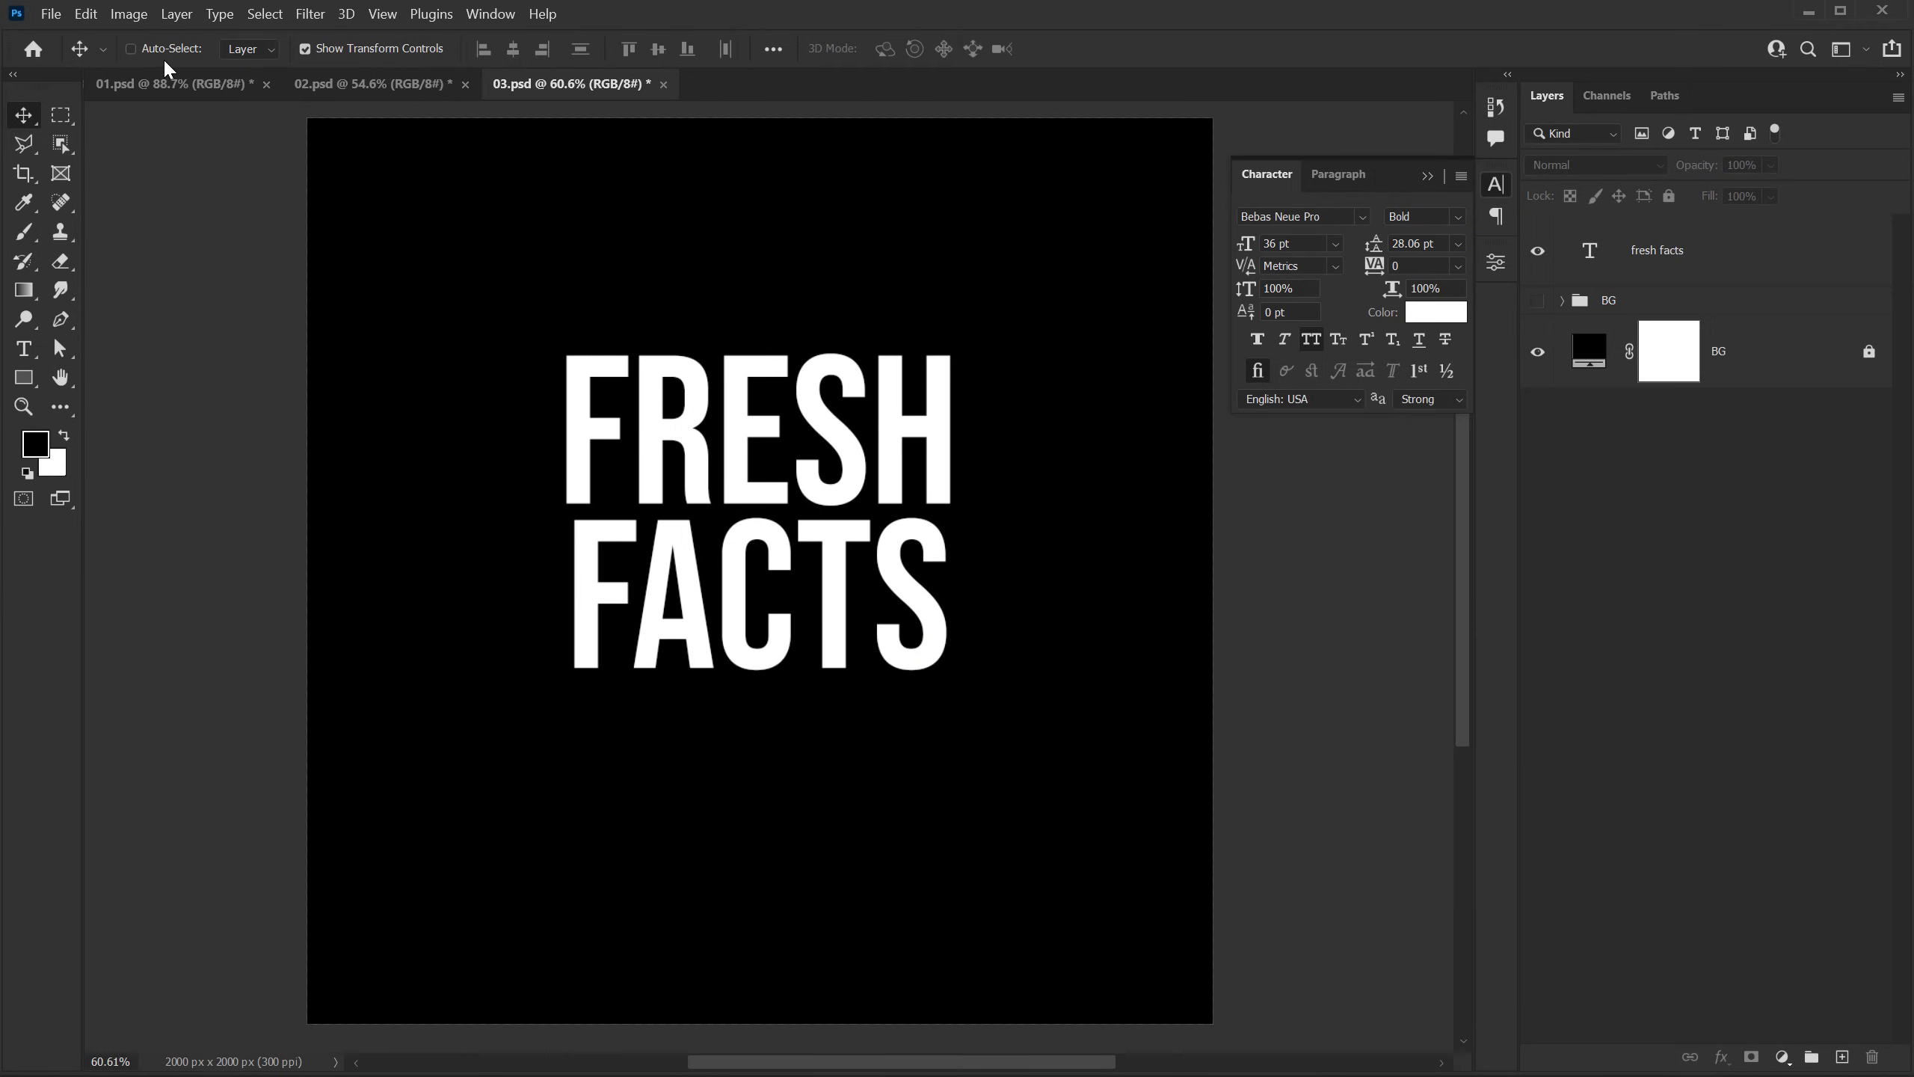
Step: Move the FRESH FACTS text close to the canvas center and enlarge it to about 117% around its center
left_click(131, 48)
left_click_drag(687, 437, 714, 502)
key("ctrl")
key("ctrl+t")
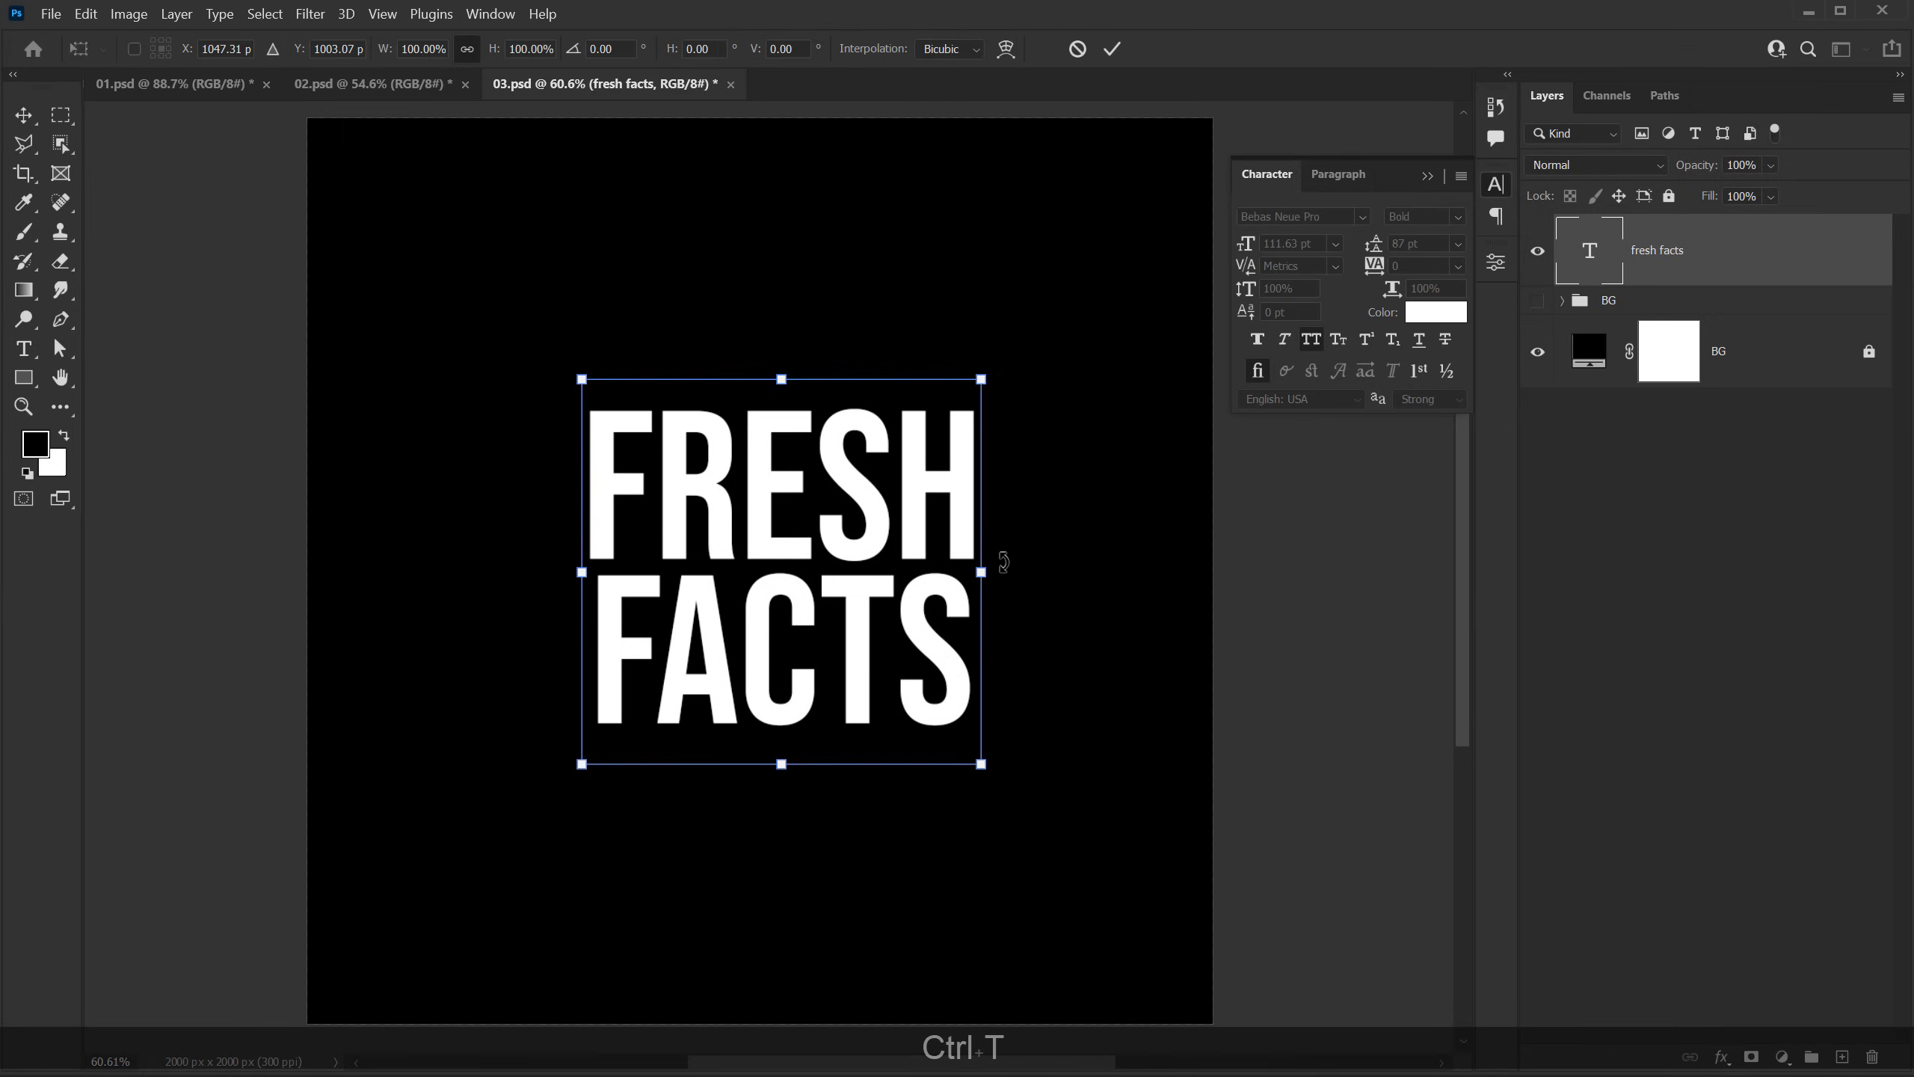
left_click_drag(981, 571, 1008, 566)
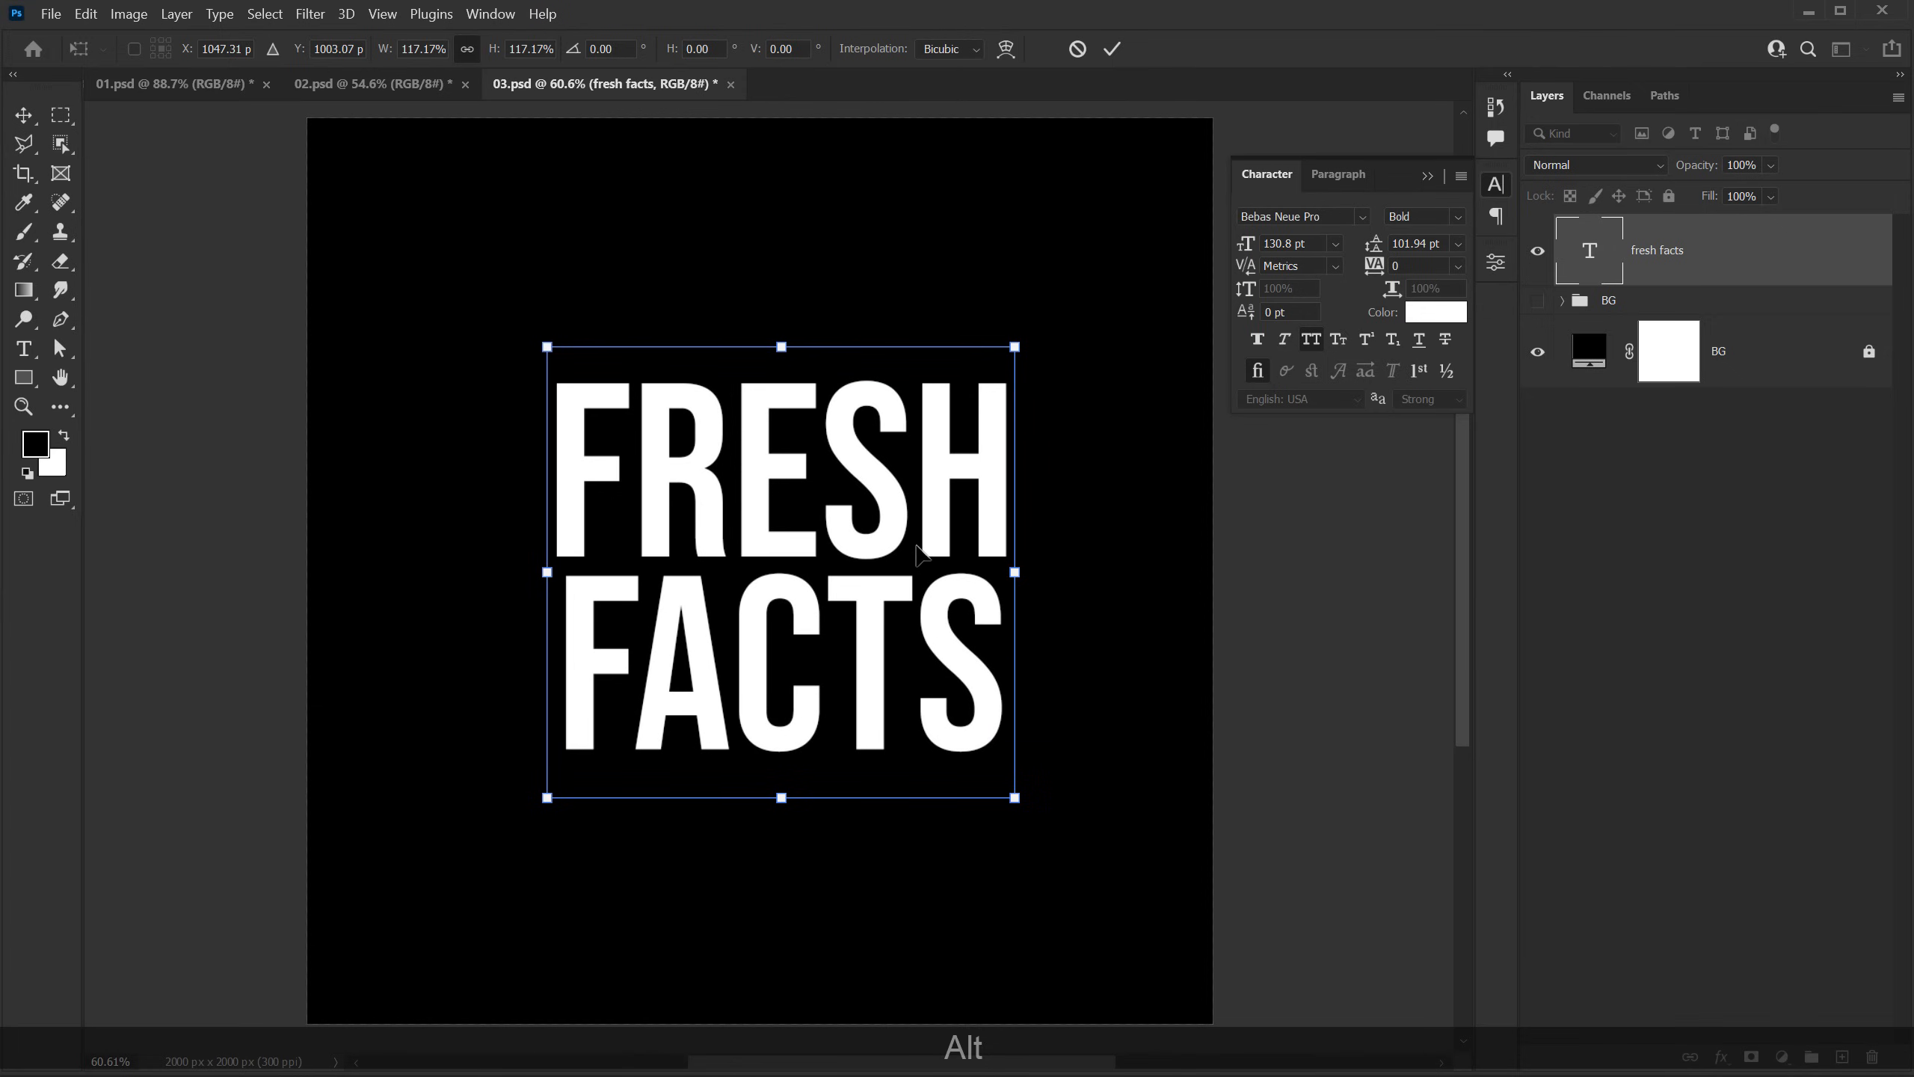
key("alt+Return")
left_click(131, 49)
left_click(833, 513)
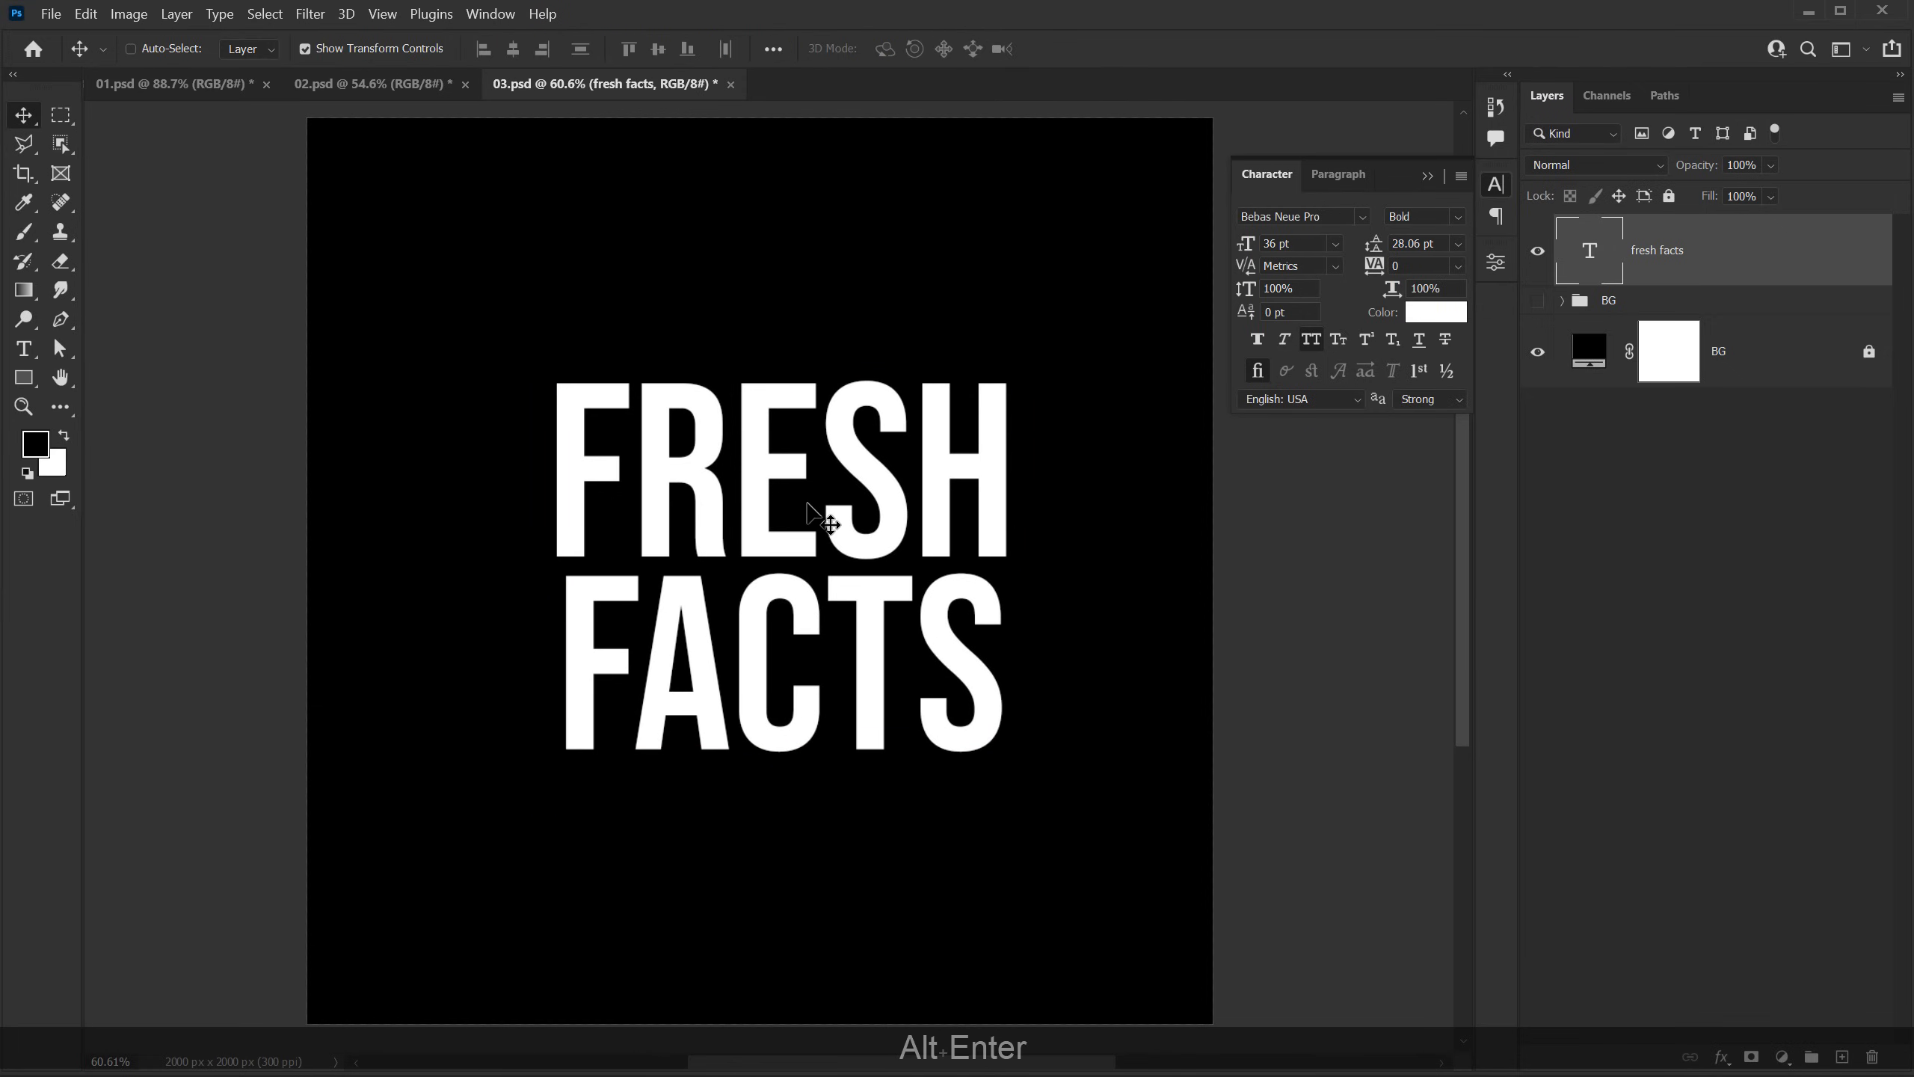
left_click(1027, 99)
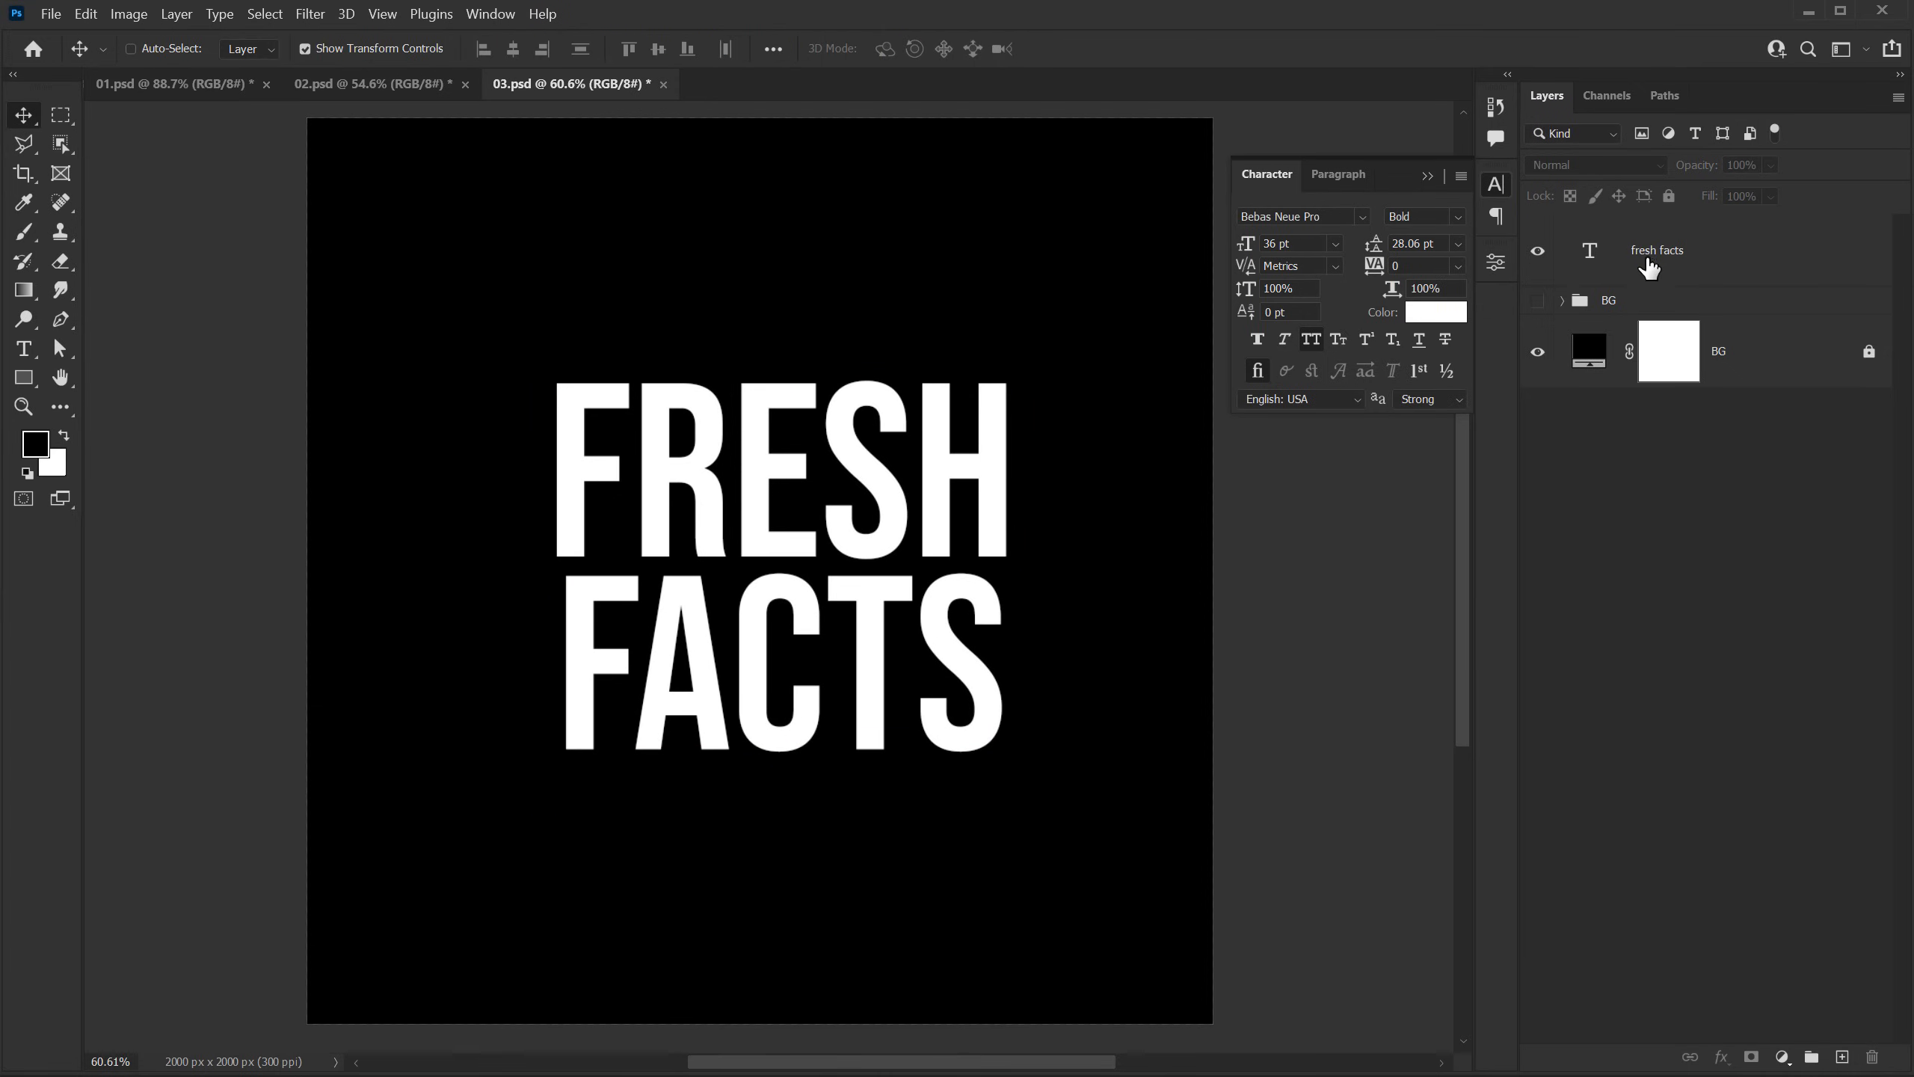
Step: Duplicate the fresh facts text layer
left_click(1666, 255)
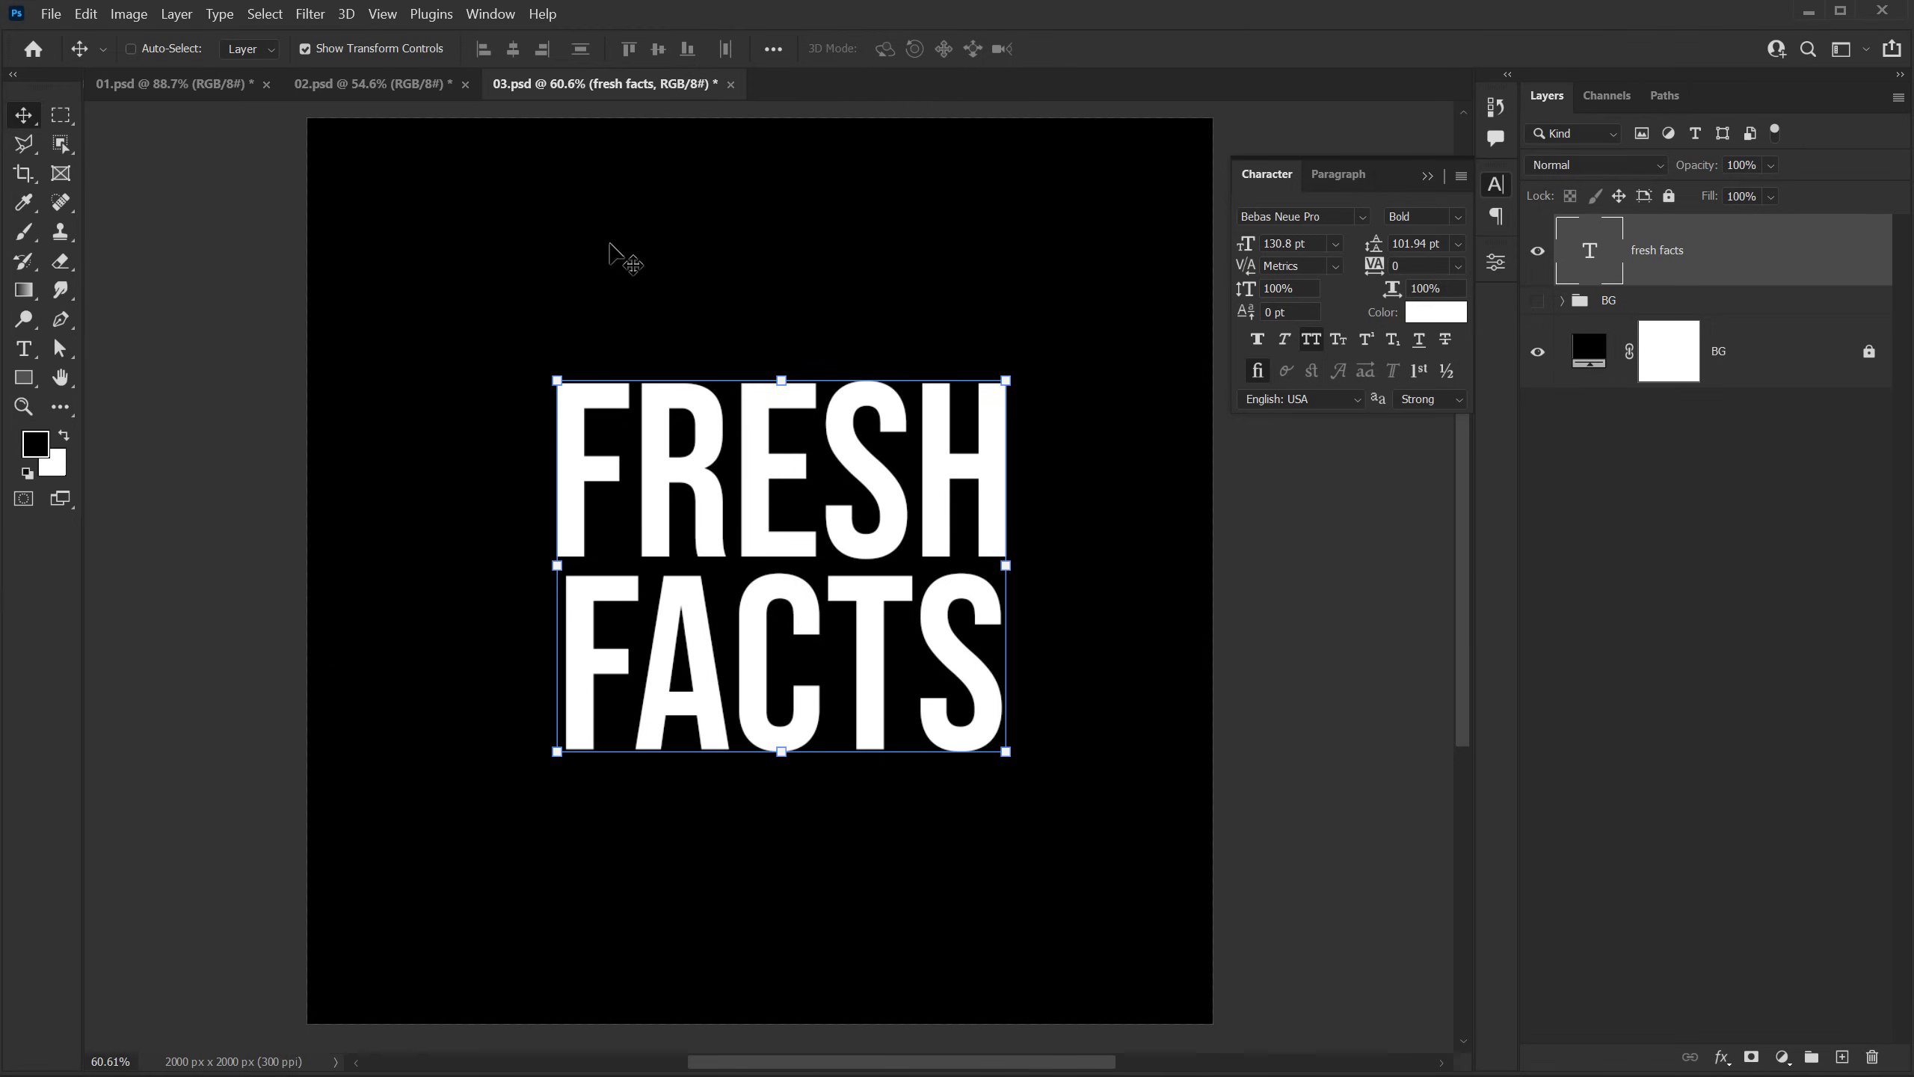
key("l")
key("ctrl+d")
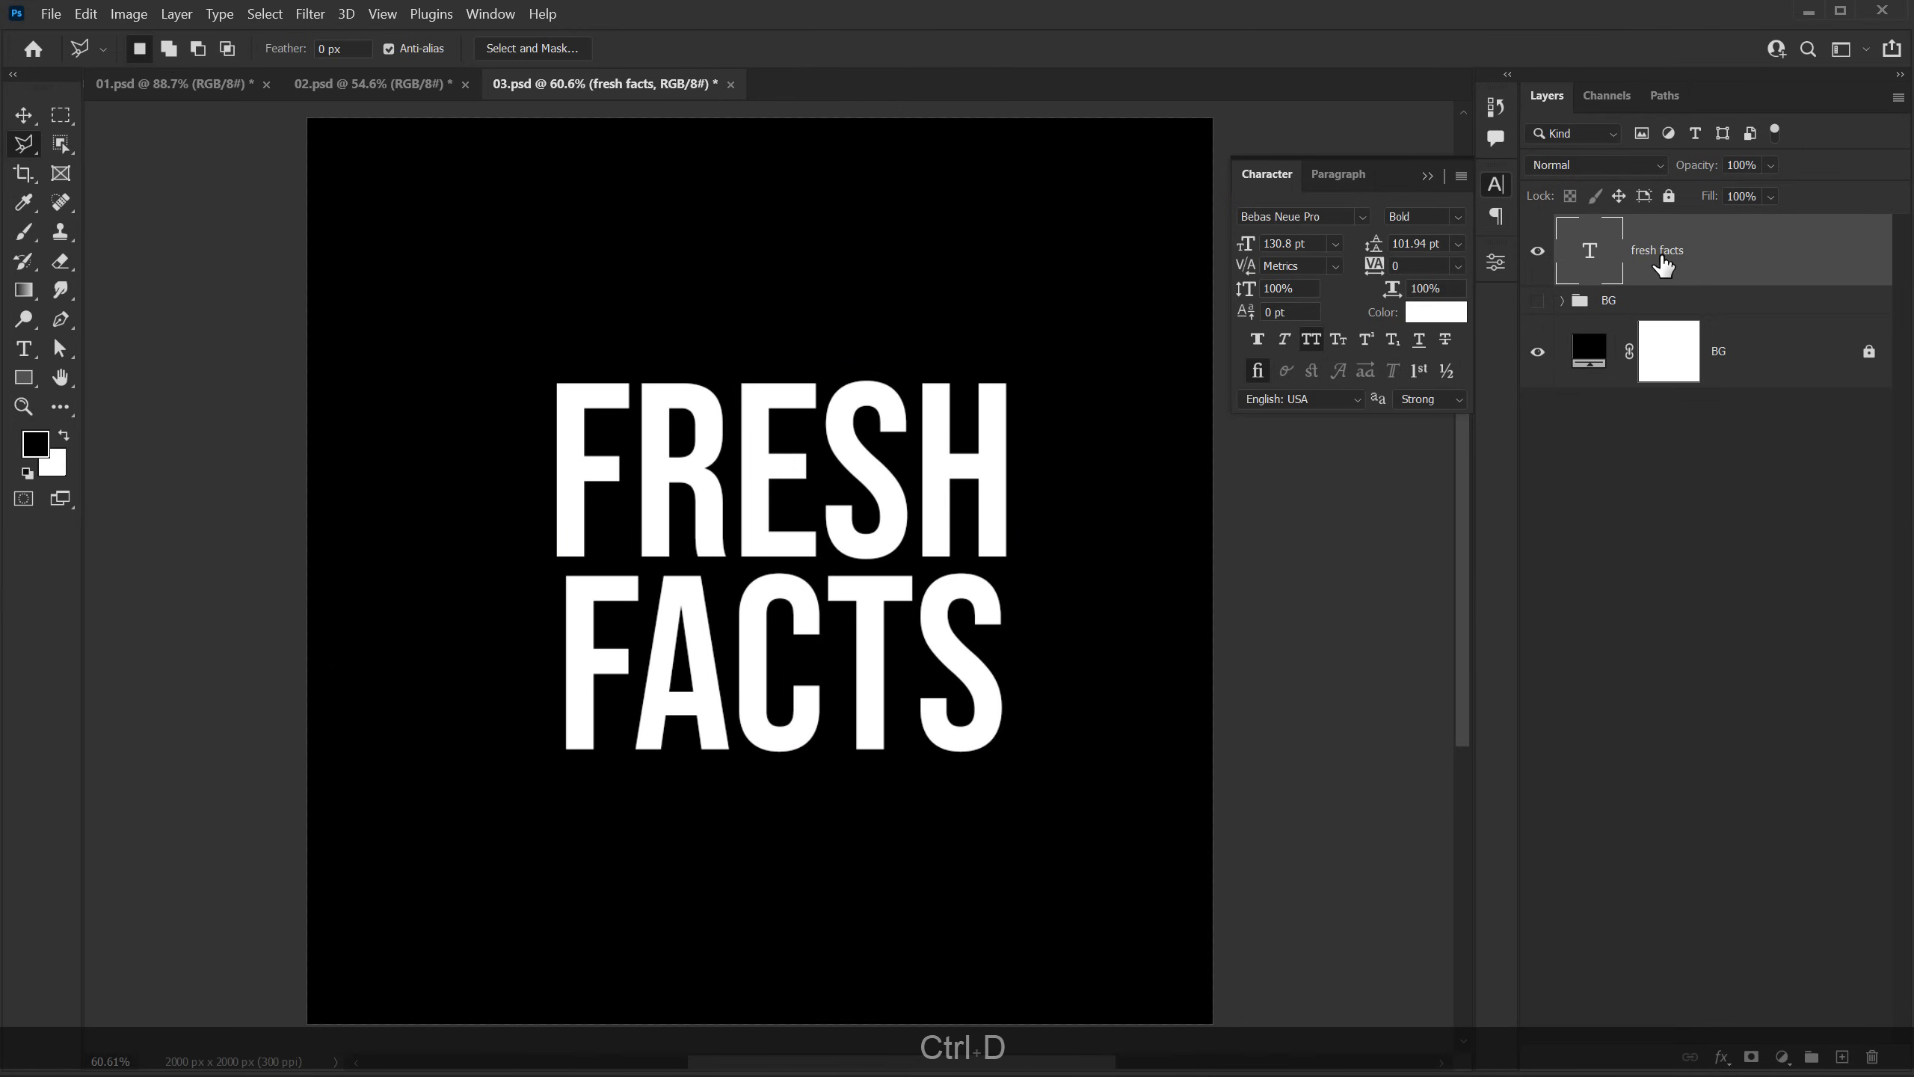
key("ctrl+j")
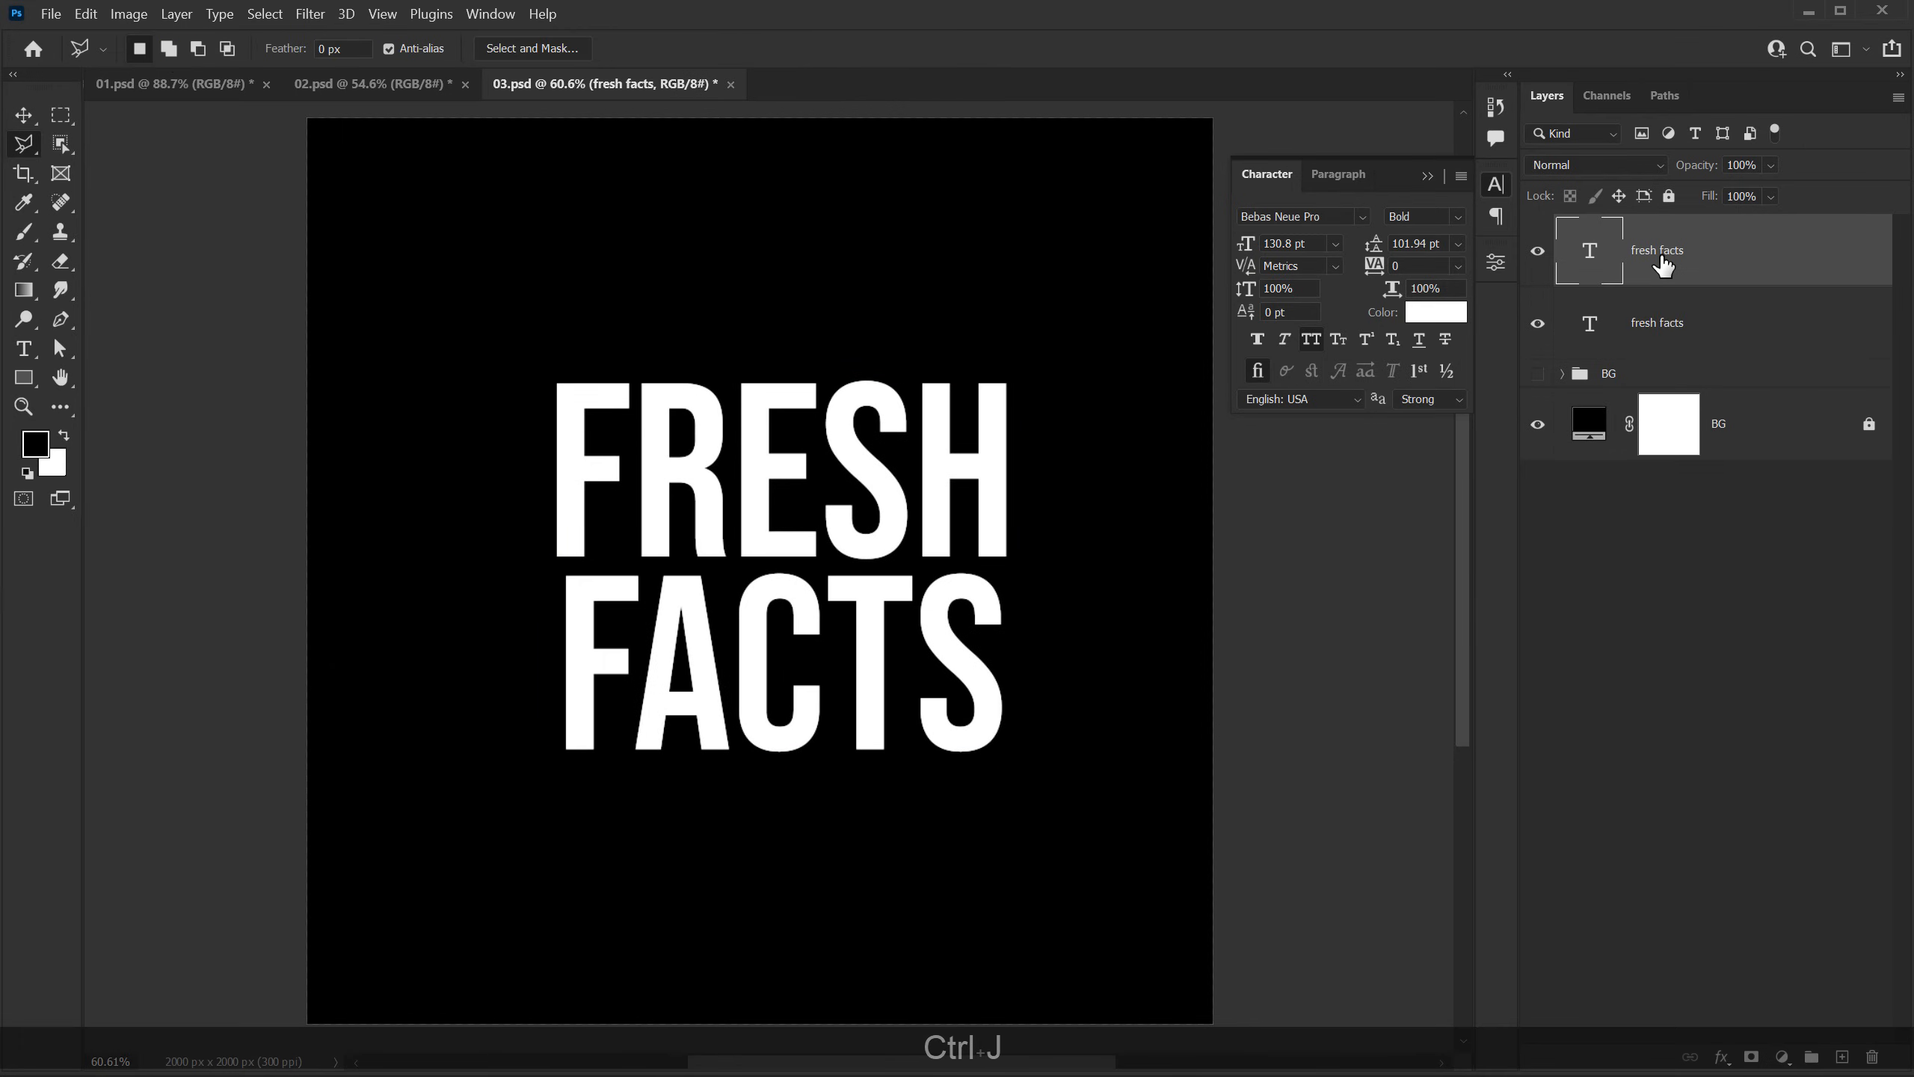
Step: Change the text color of the upper fresh facts copy to a saturated orange
left_click(1423, 326)
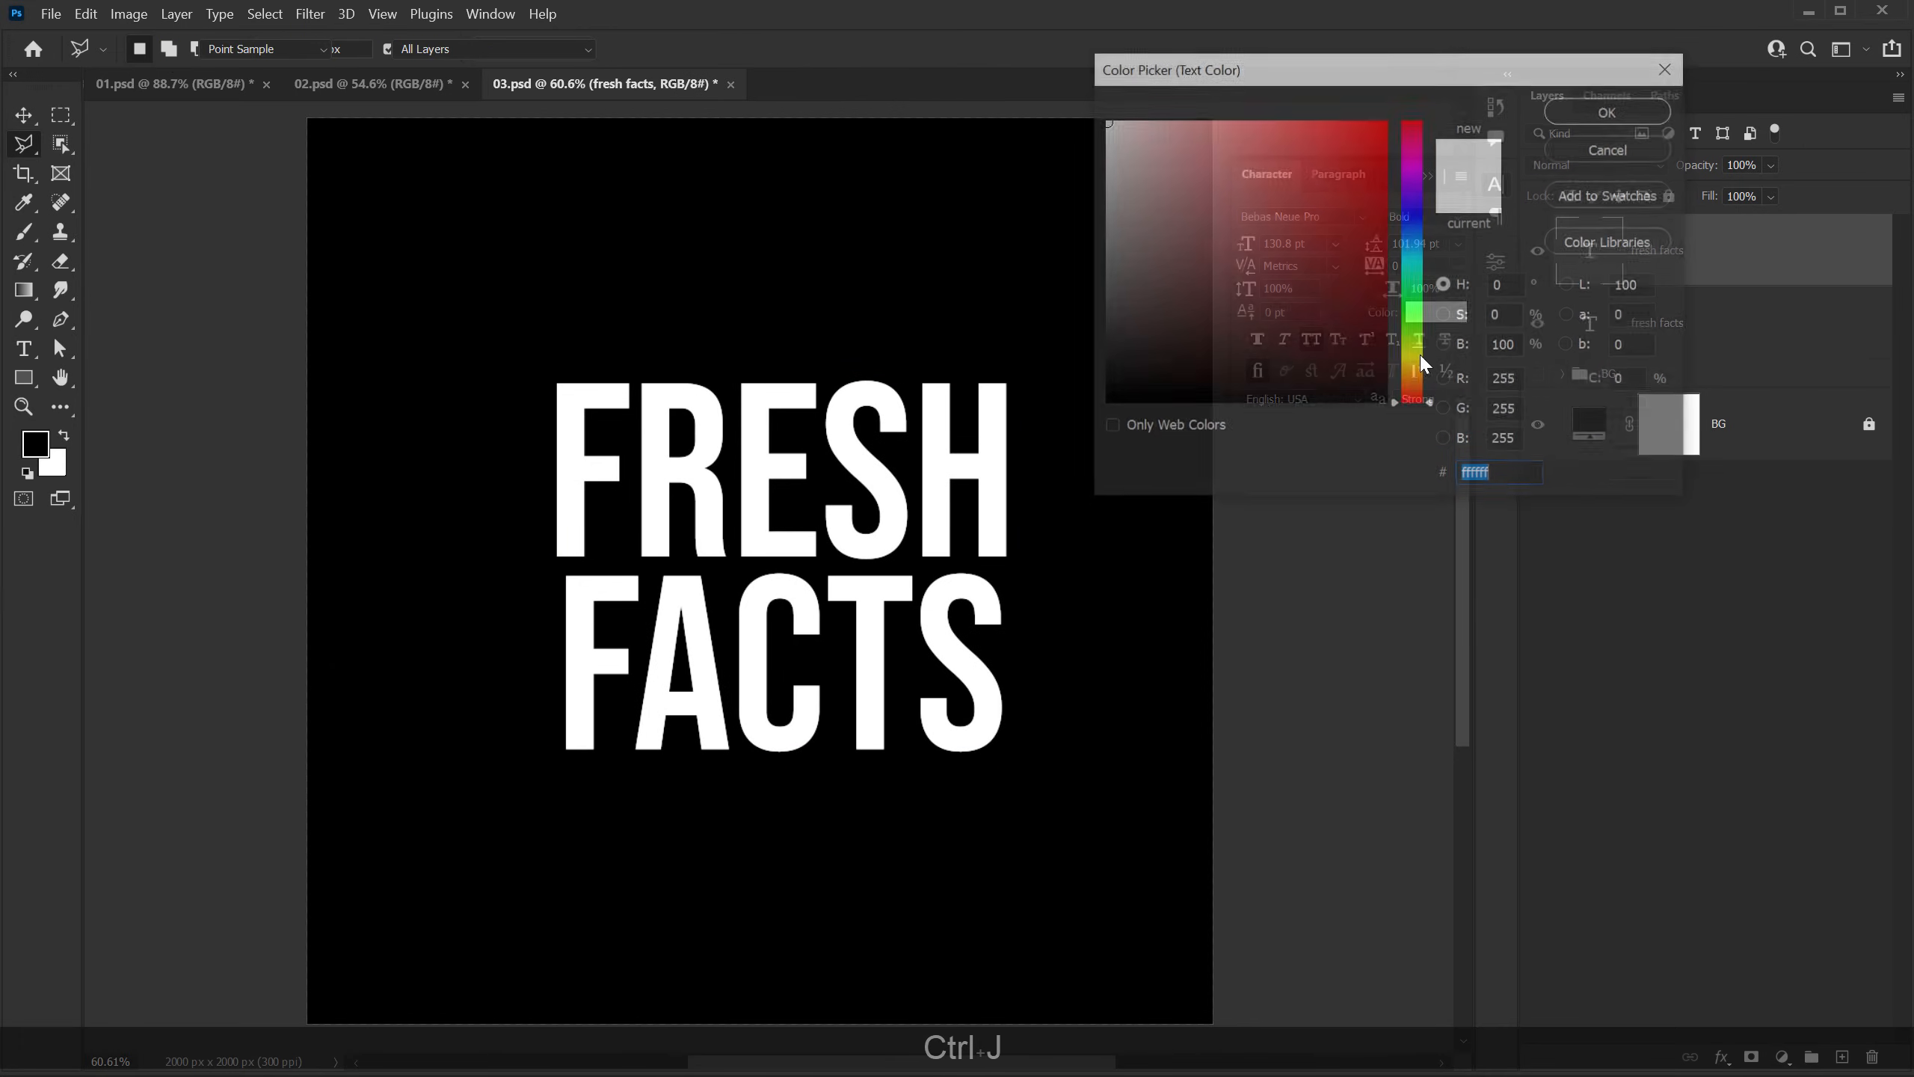
left_click_drag(1429, 359, 1431, 385)
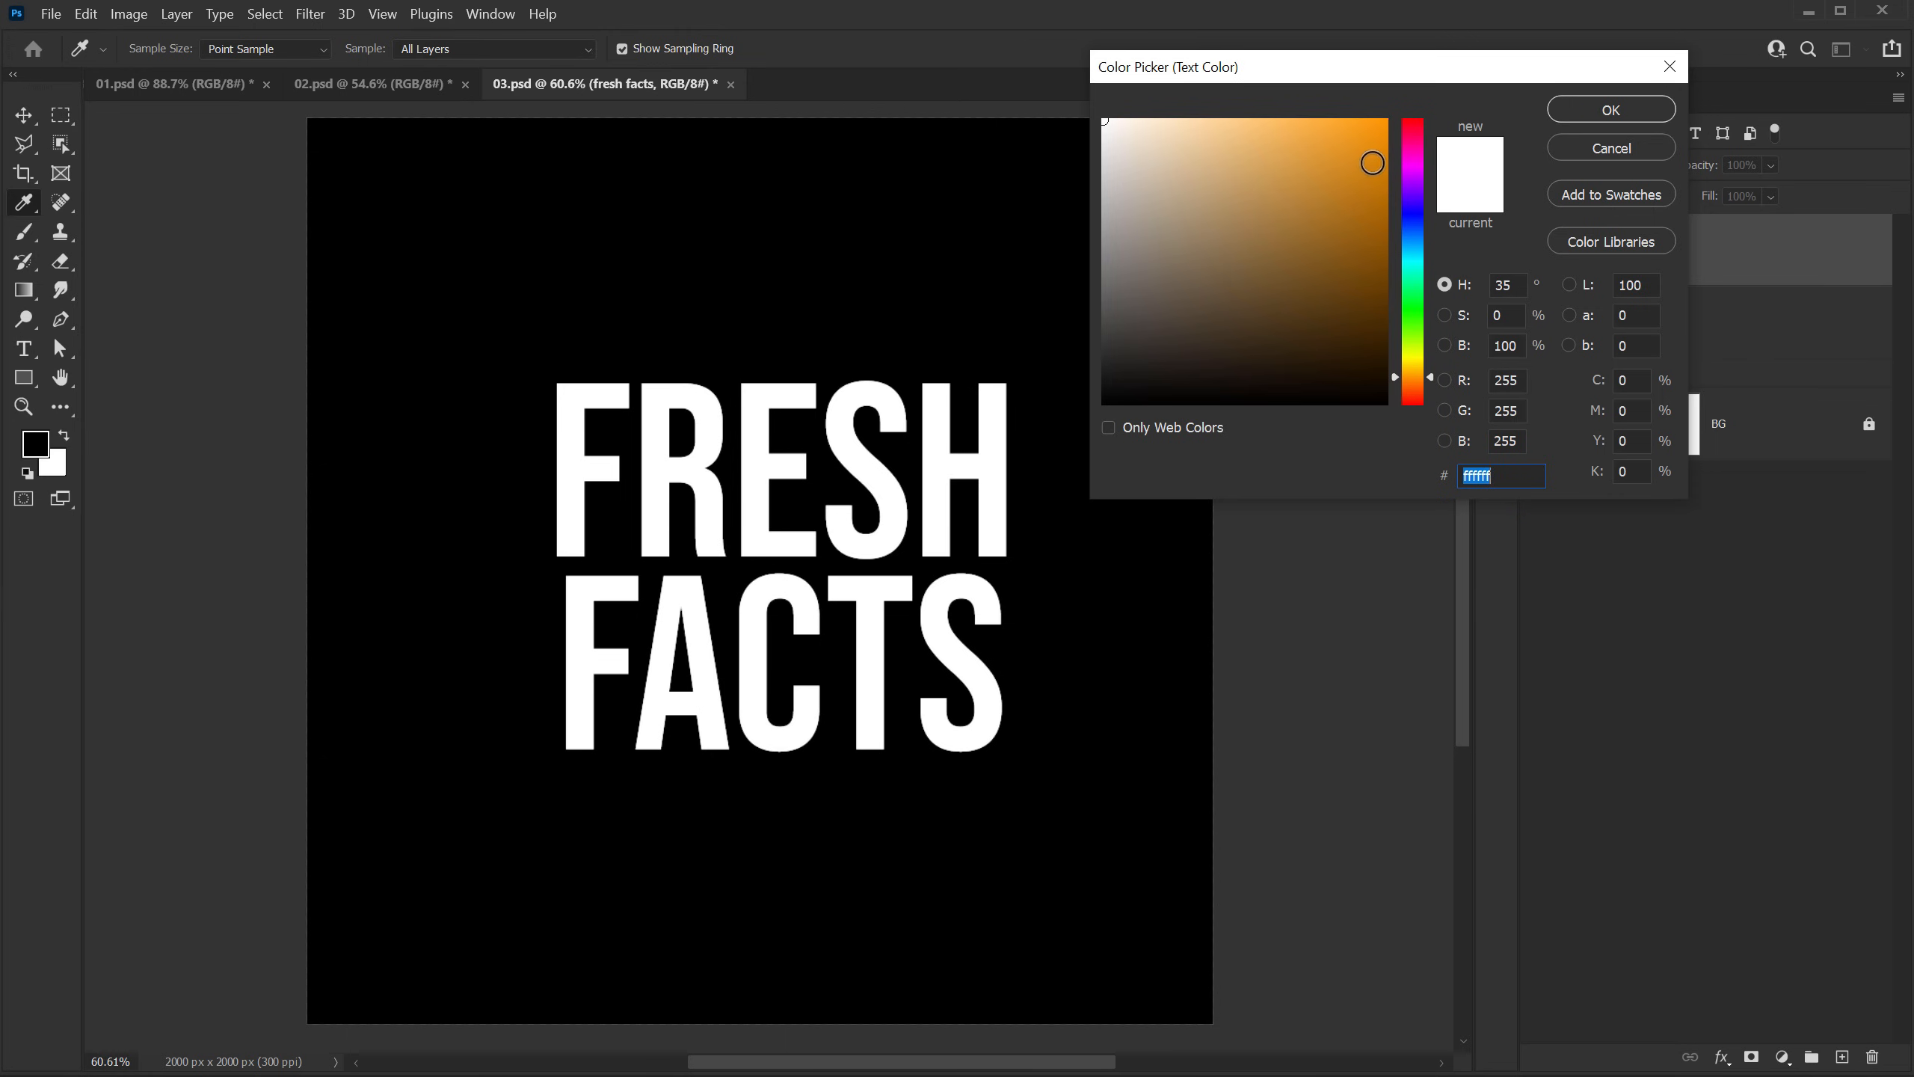
left_click_drag(1372, 163, 1430, 87)
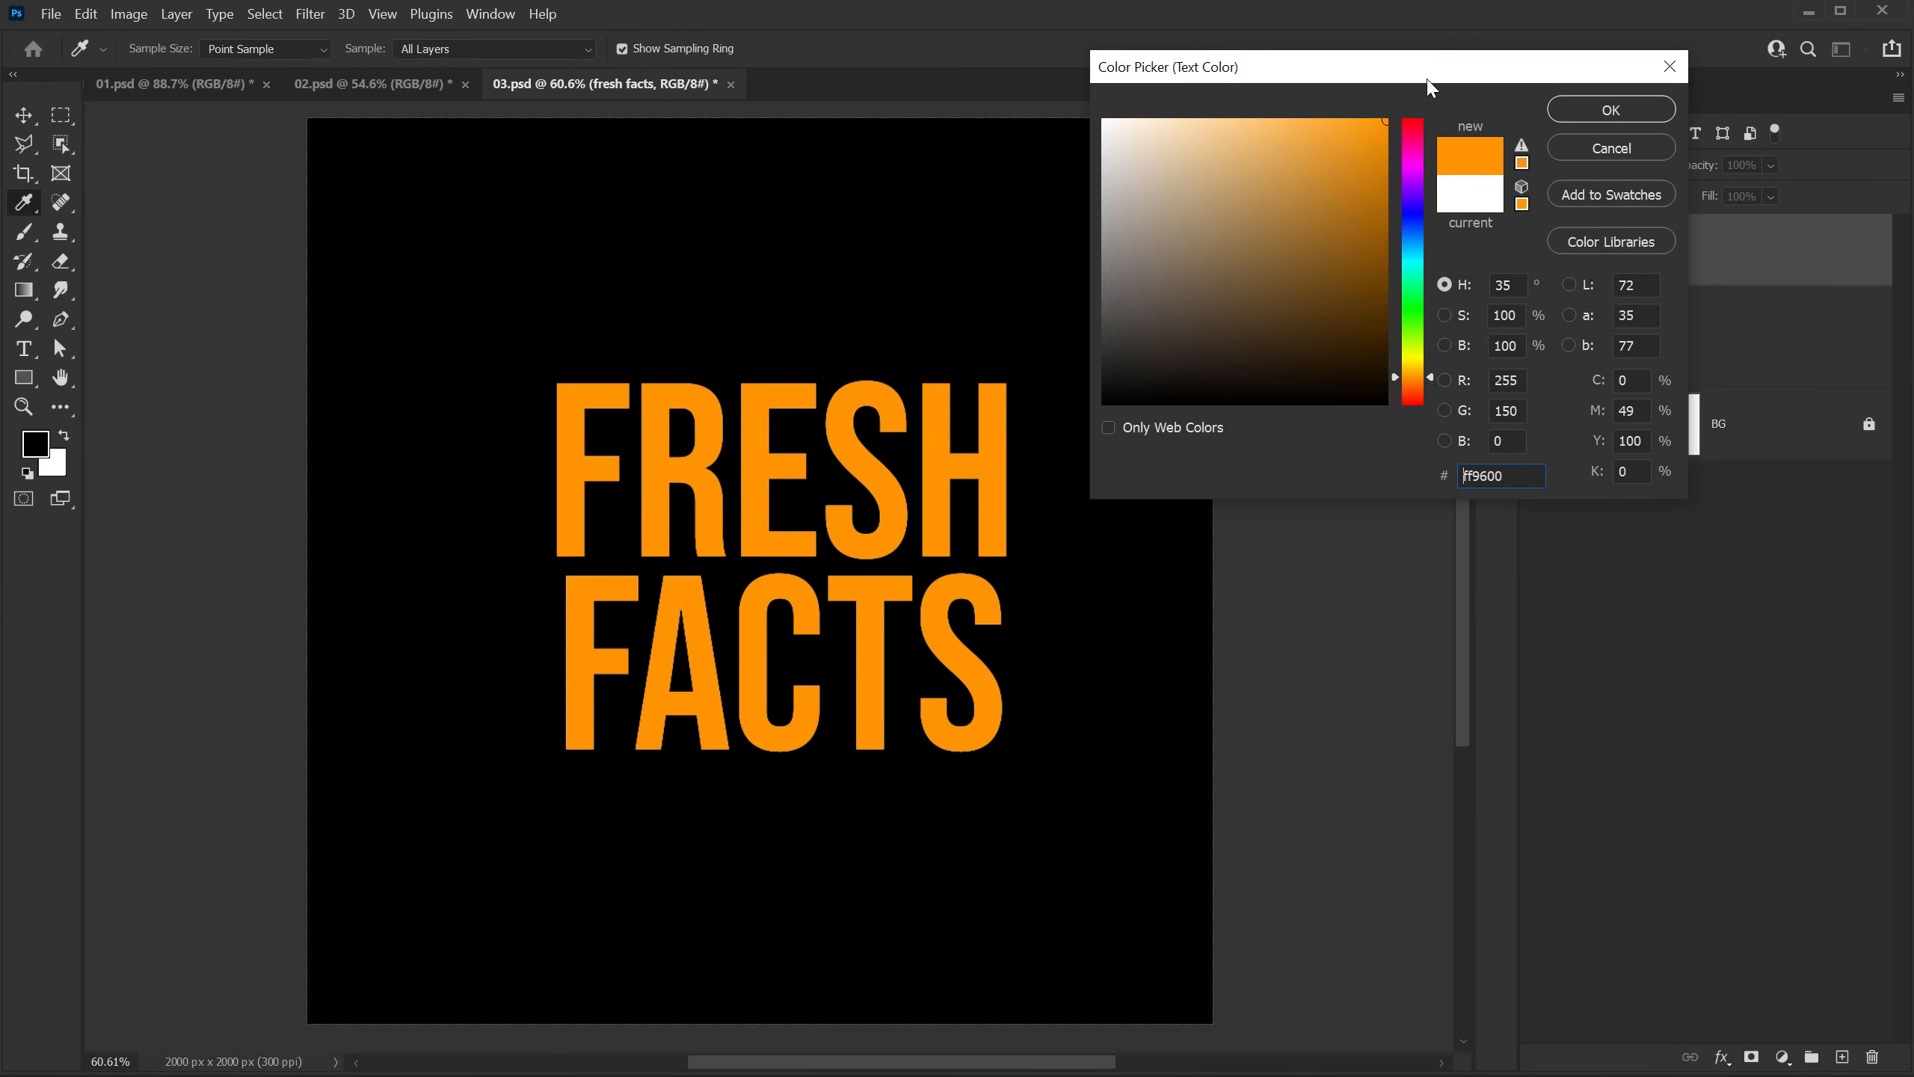
left_click(1422, 381)
left_click(1593, 113)
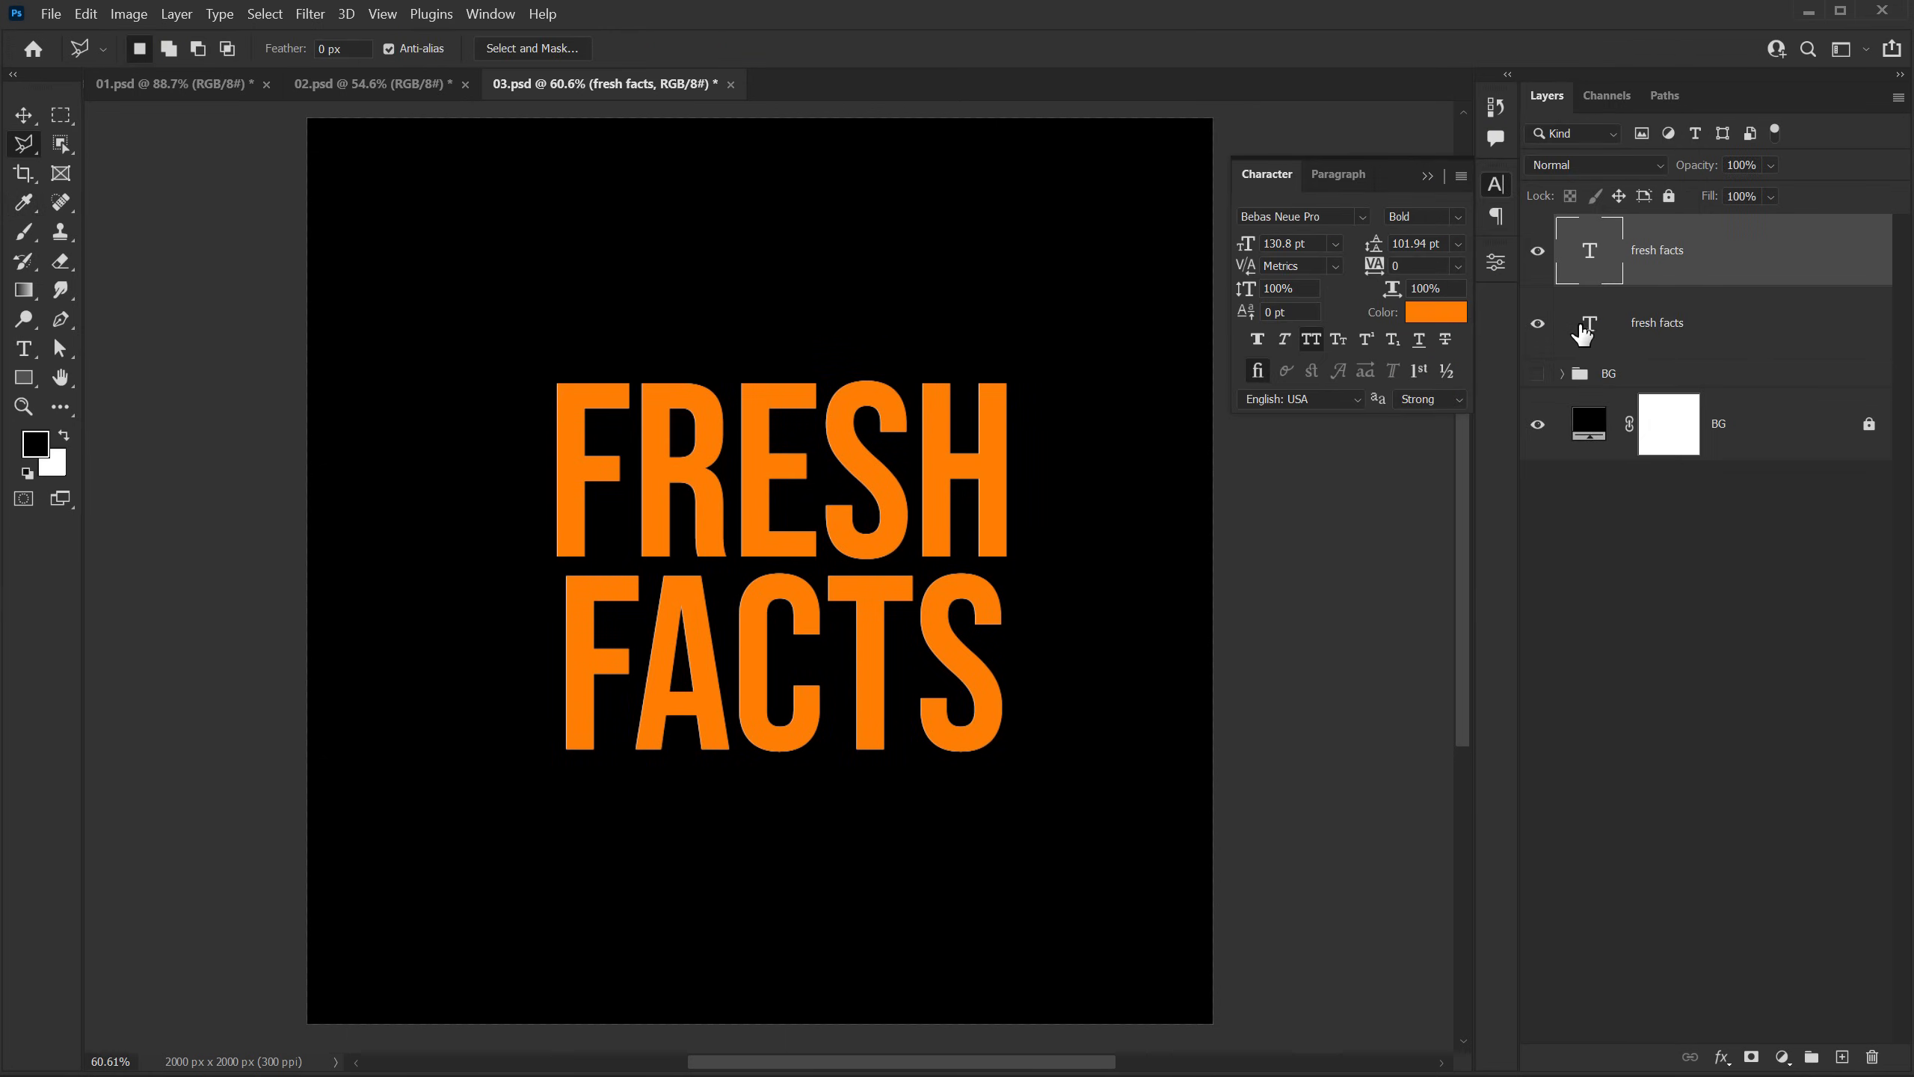
Step: Select a triangular area over the upper-left part of FRESH with the Polygonal Lasso, cutting diagonally through F and R
left_click(22, 145)
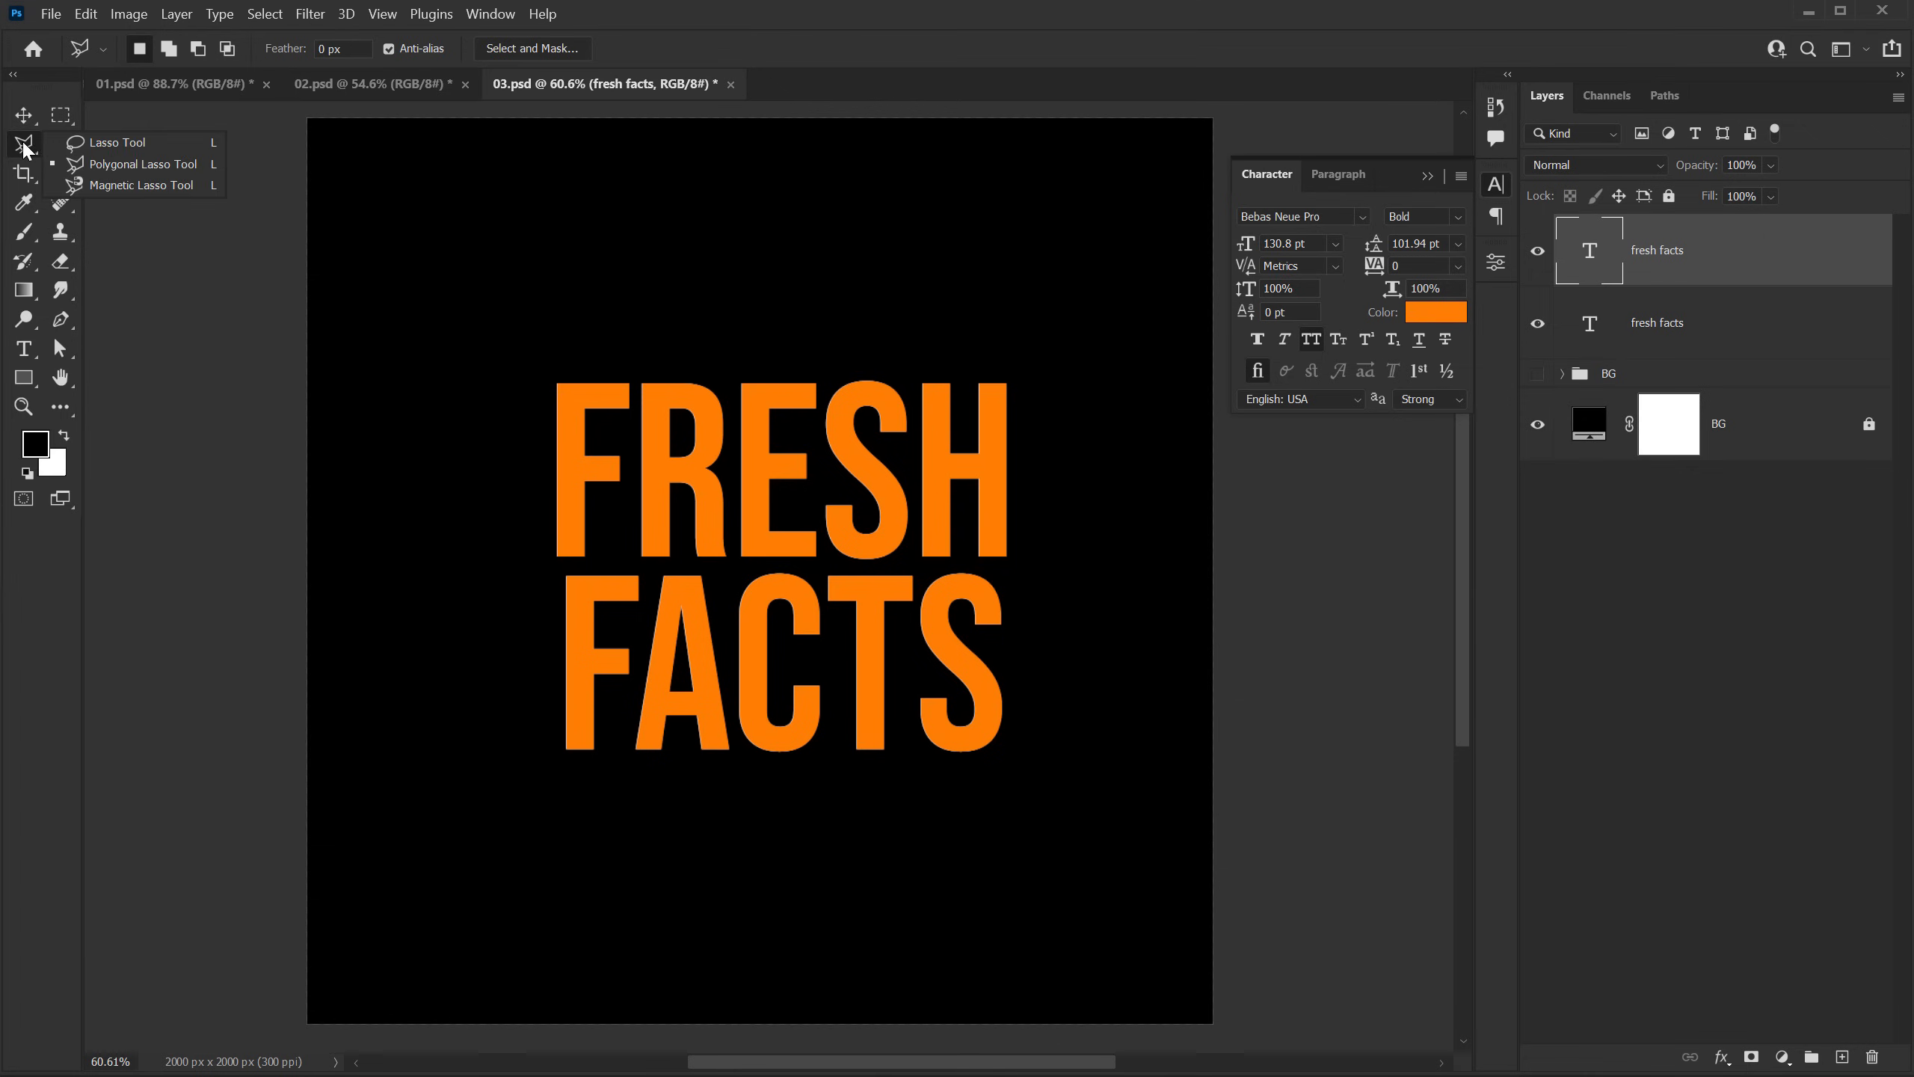
right_click(24, 149)
left_click(75, 162)
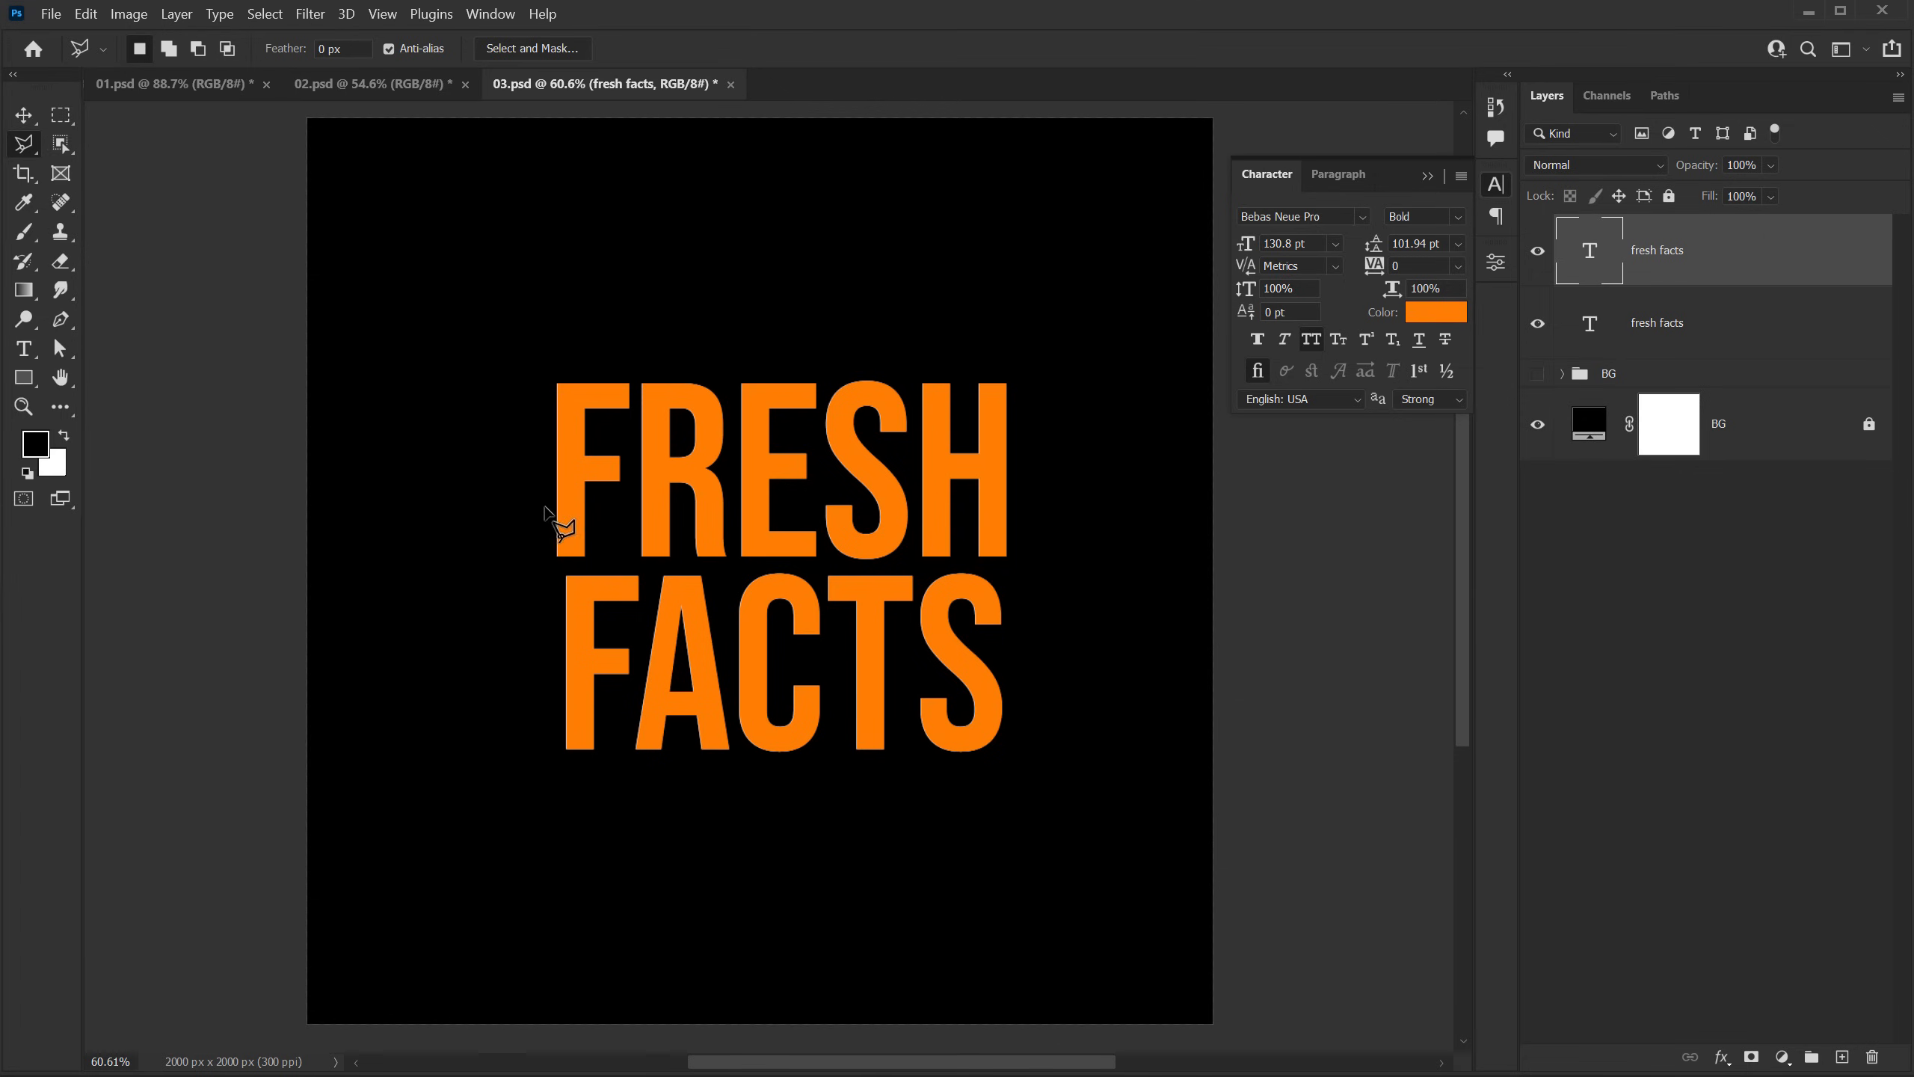
left_click(517, 529)
left_click(785, 336)
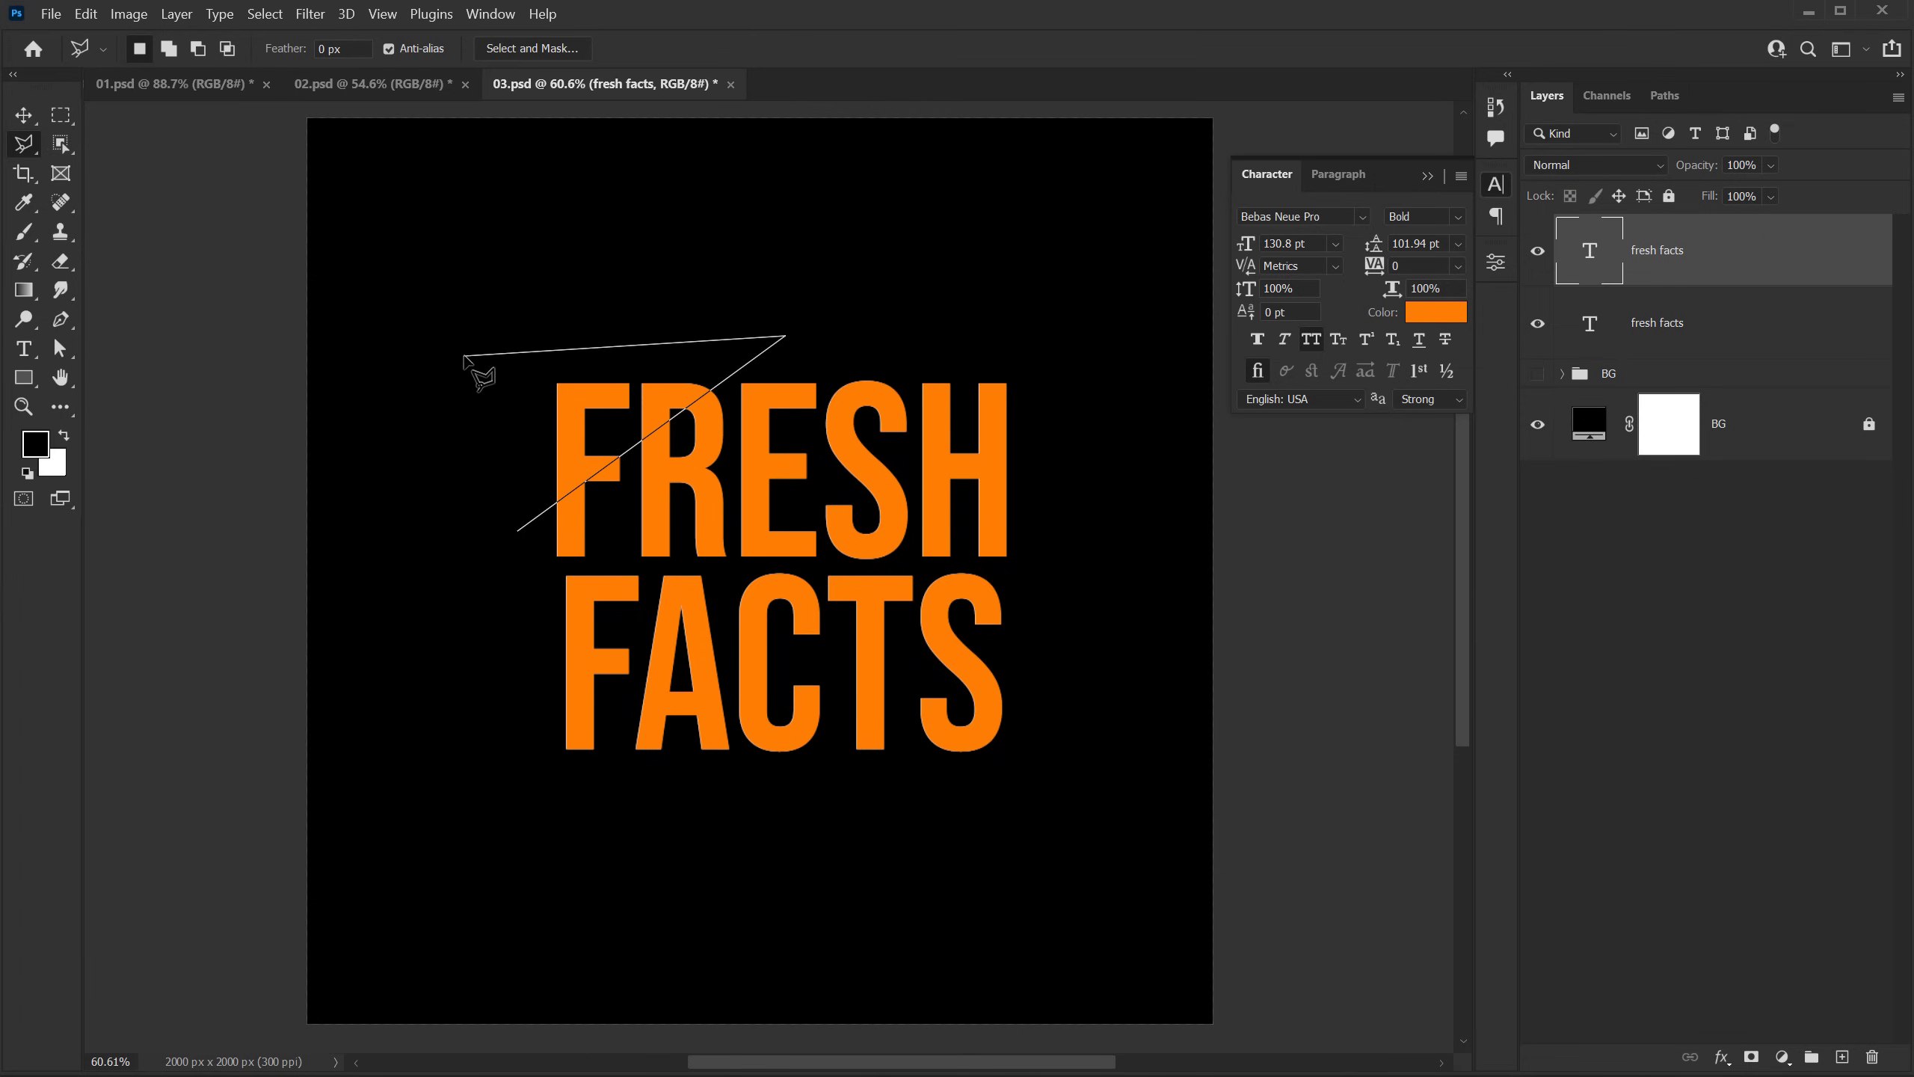
double_click(464, 355)
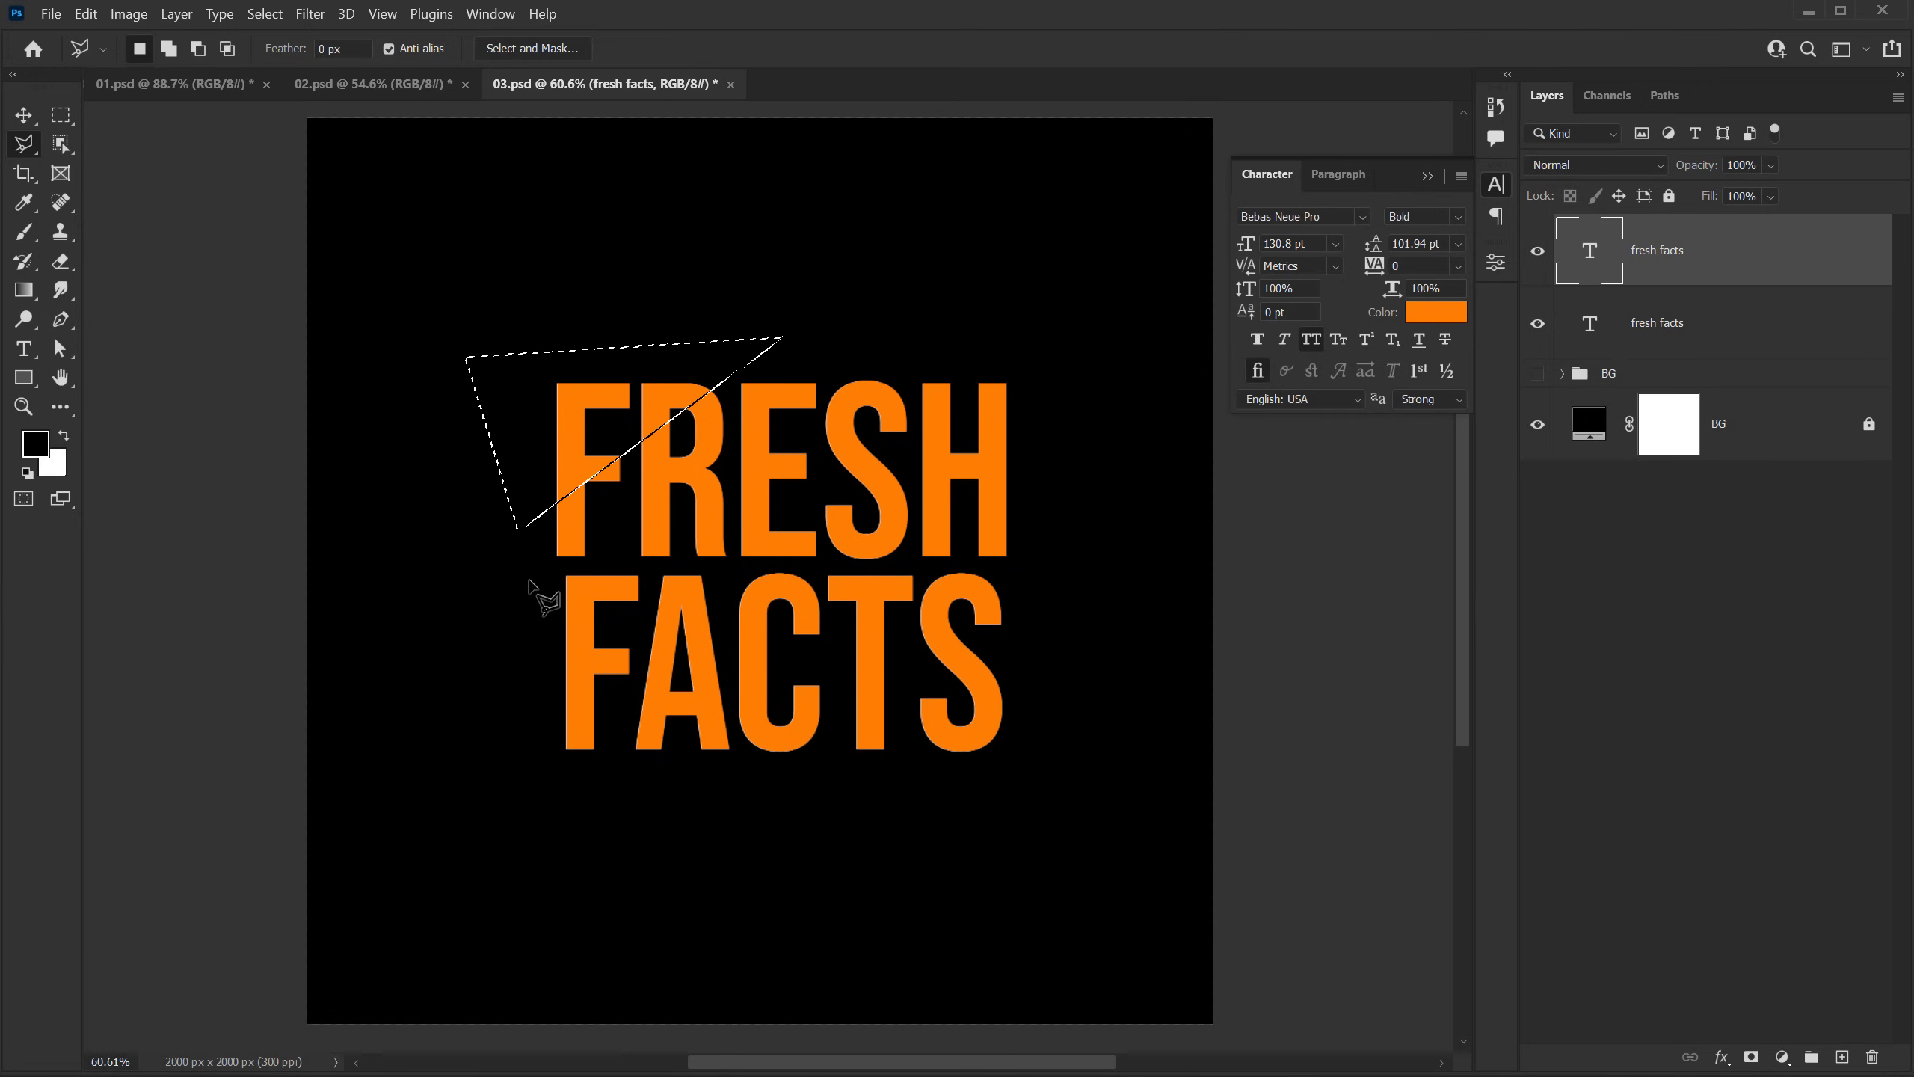
Step: Add a four-sided slanted band to the selection, covering the lower edge of FRESH and the upper part of FACTS
left_click(519, 584, "shift")
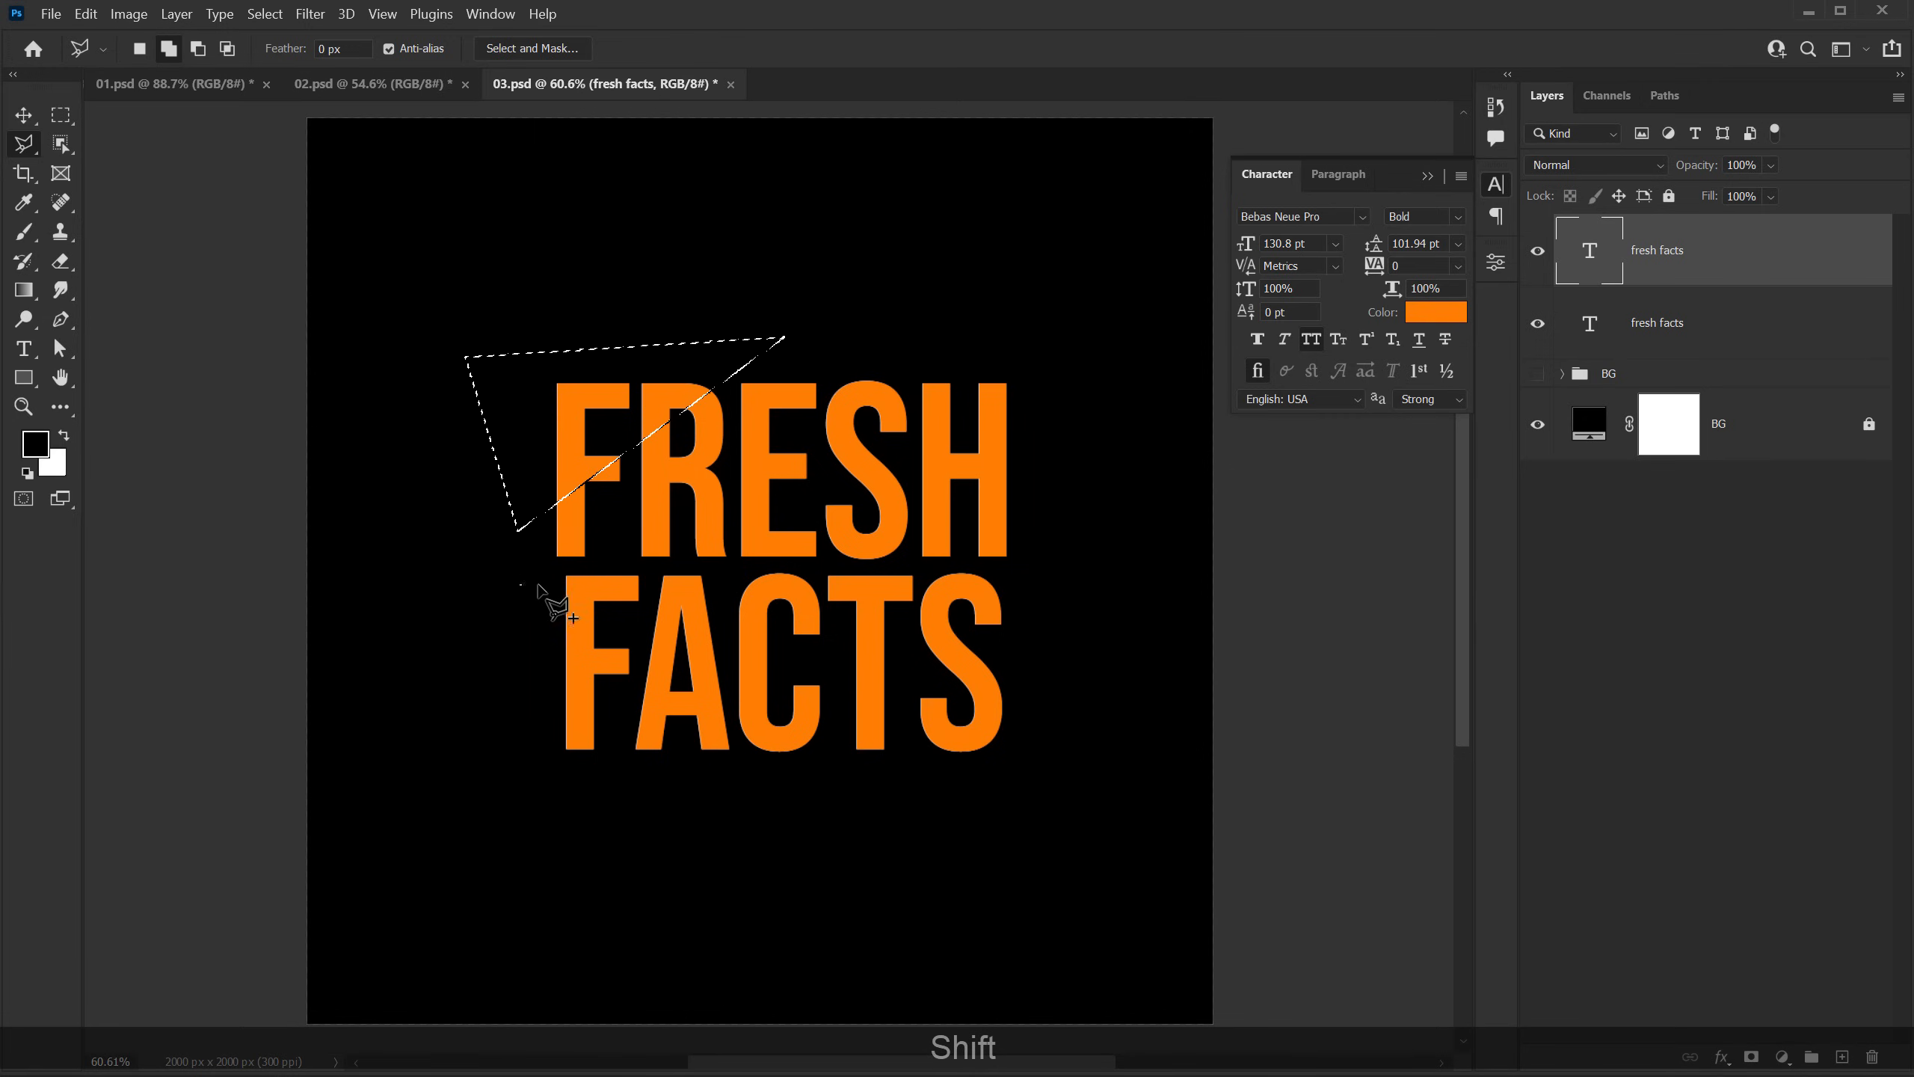
left_click(1094, 472)
left_click(1091, 669)
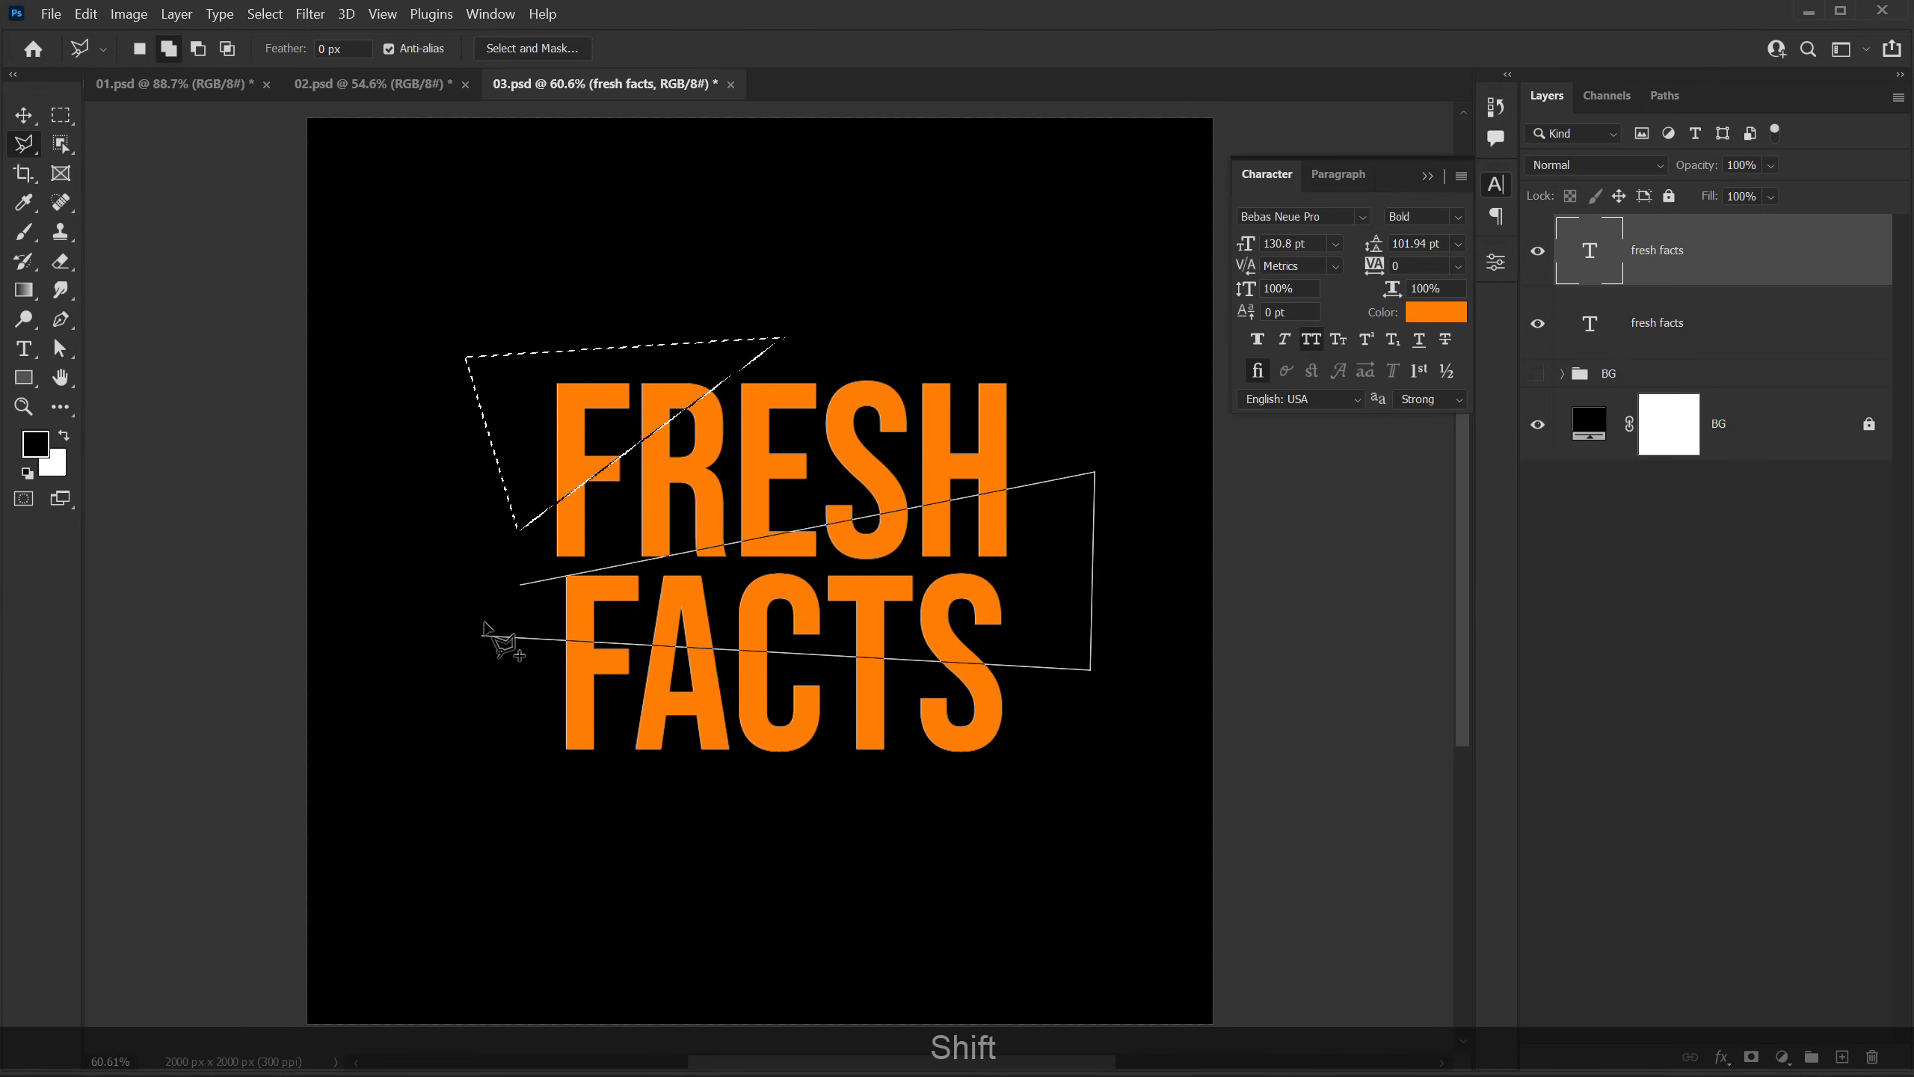
left_click(514, 622)
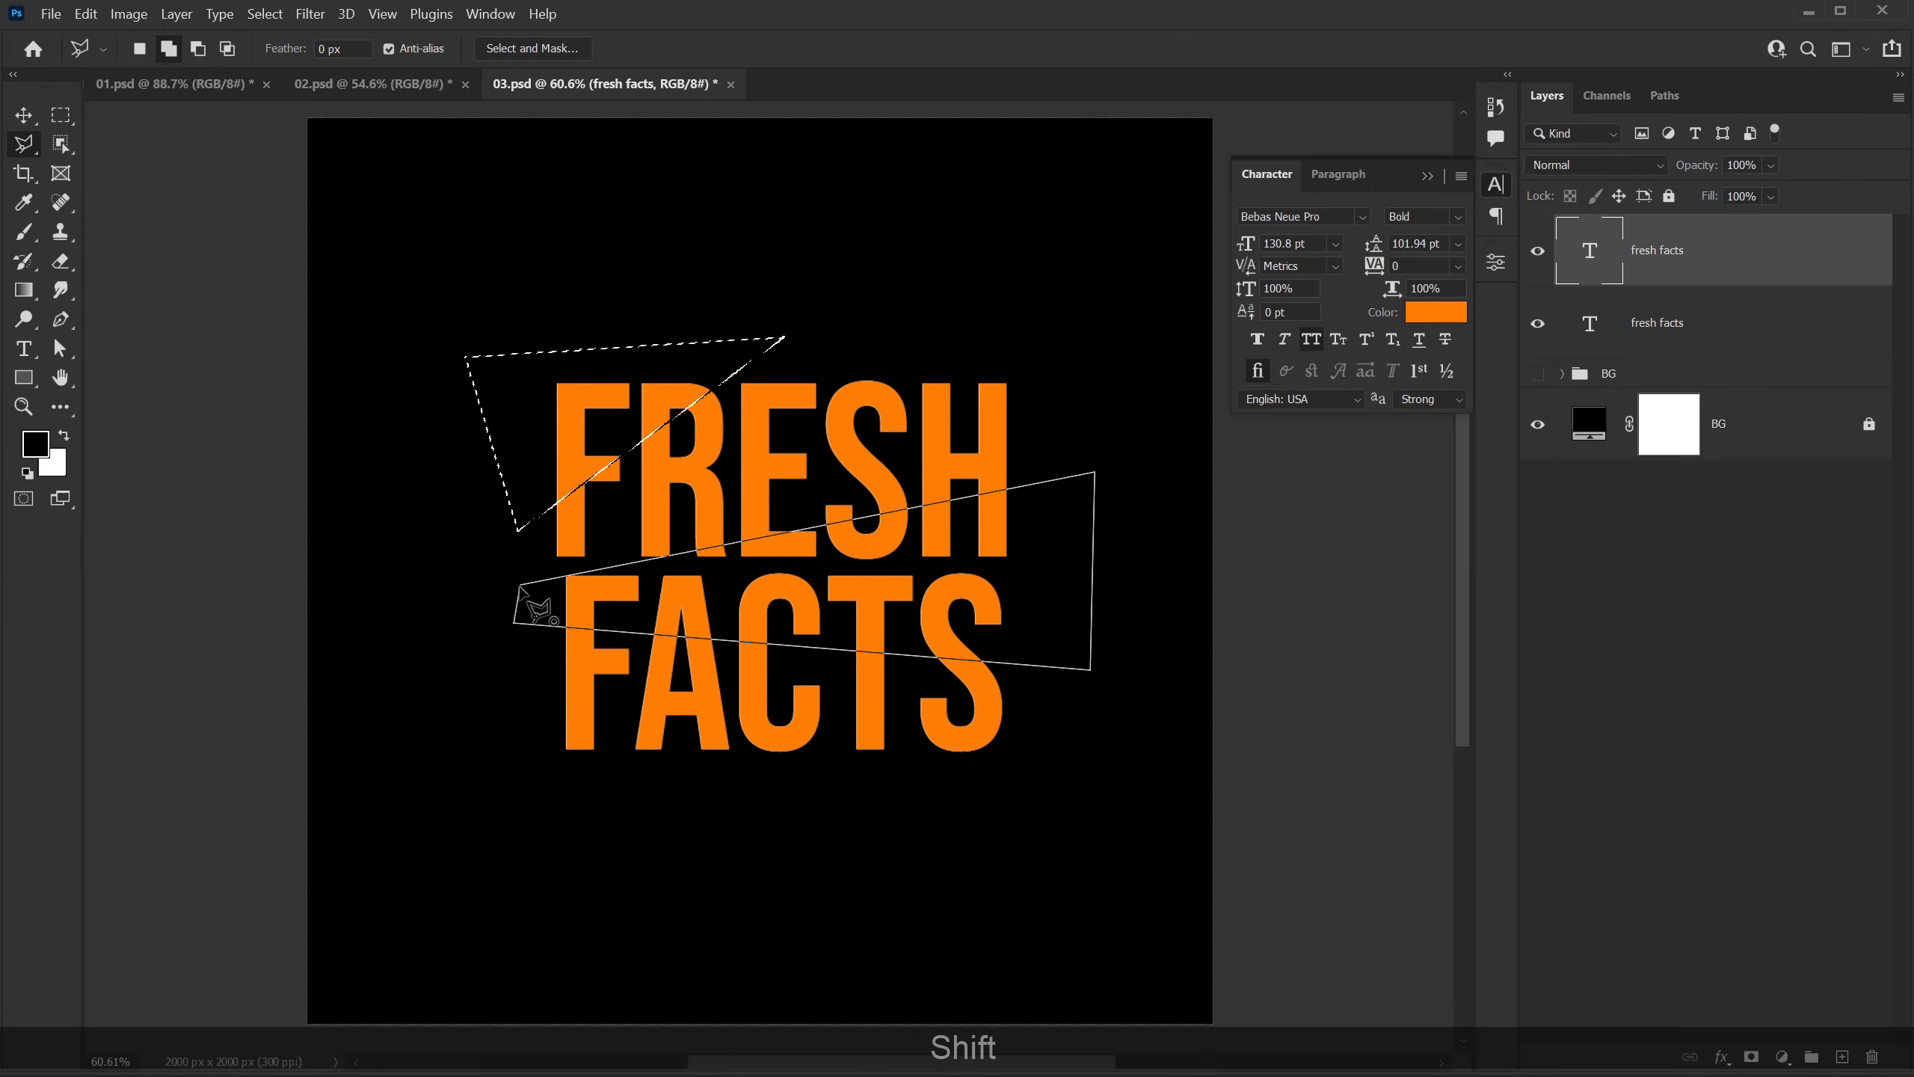
left_click(520, 585)
Step: Add a narrow triangular area across the lower part of FACTS to the selection, tapering toward the S
left_click(525, 664, "shift")
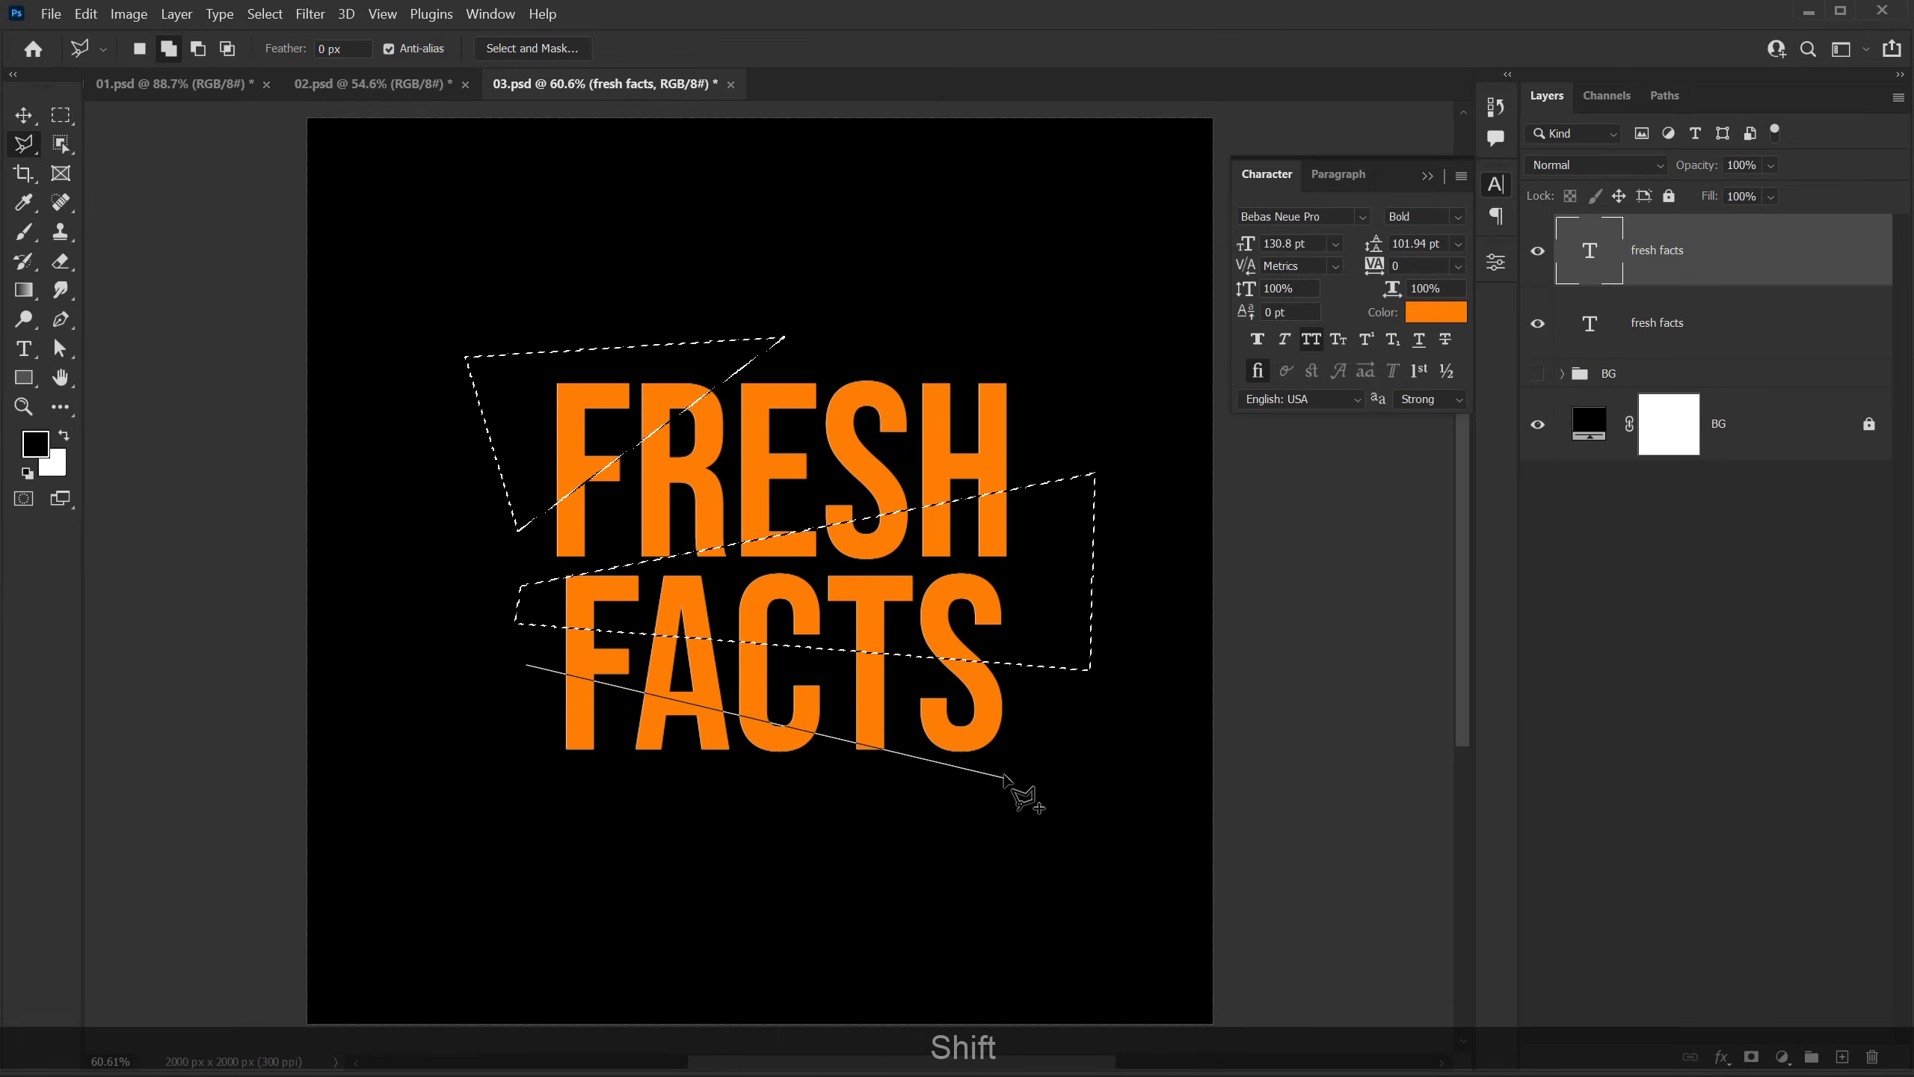
left_click(1049, 736)
left_click(497, 782)
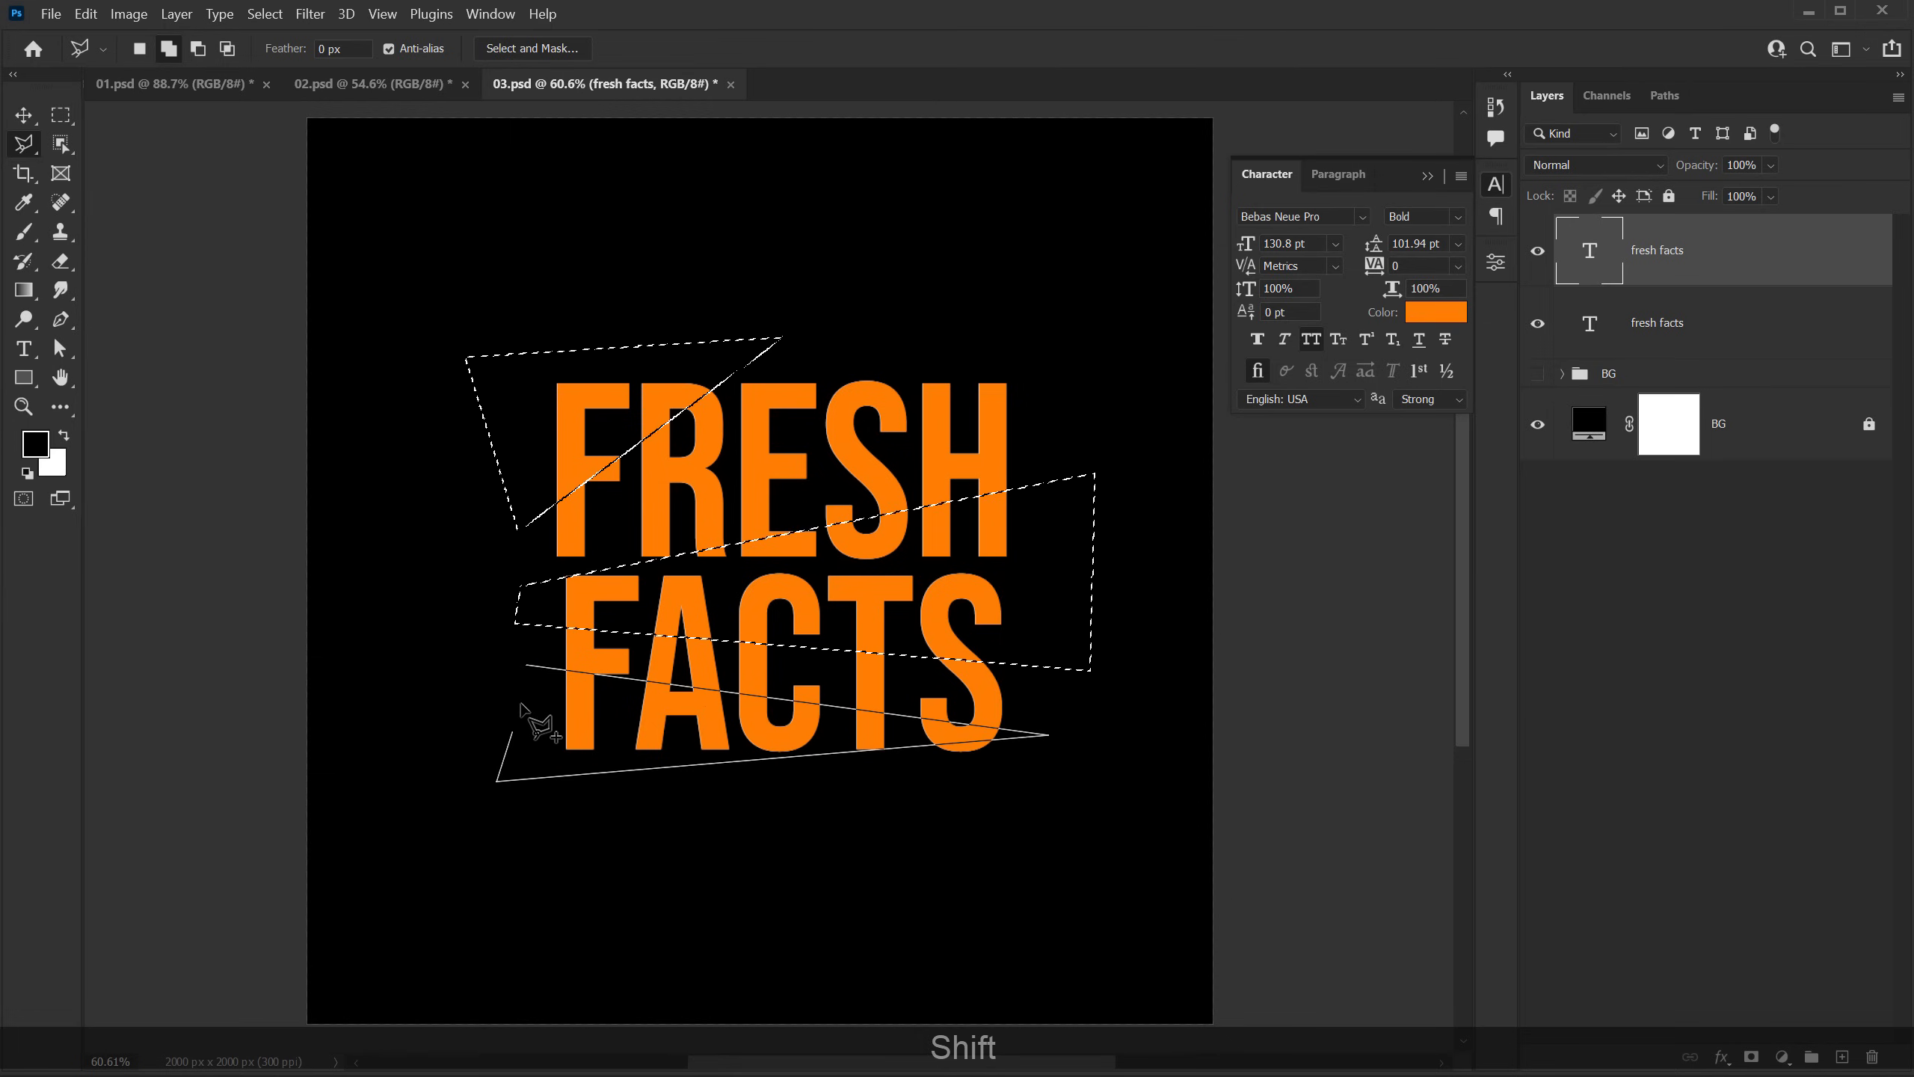
left_click(528, 665)
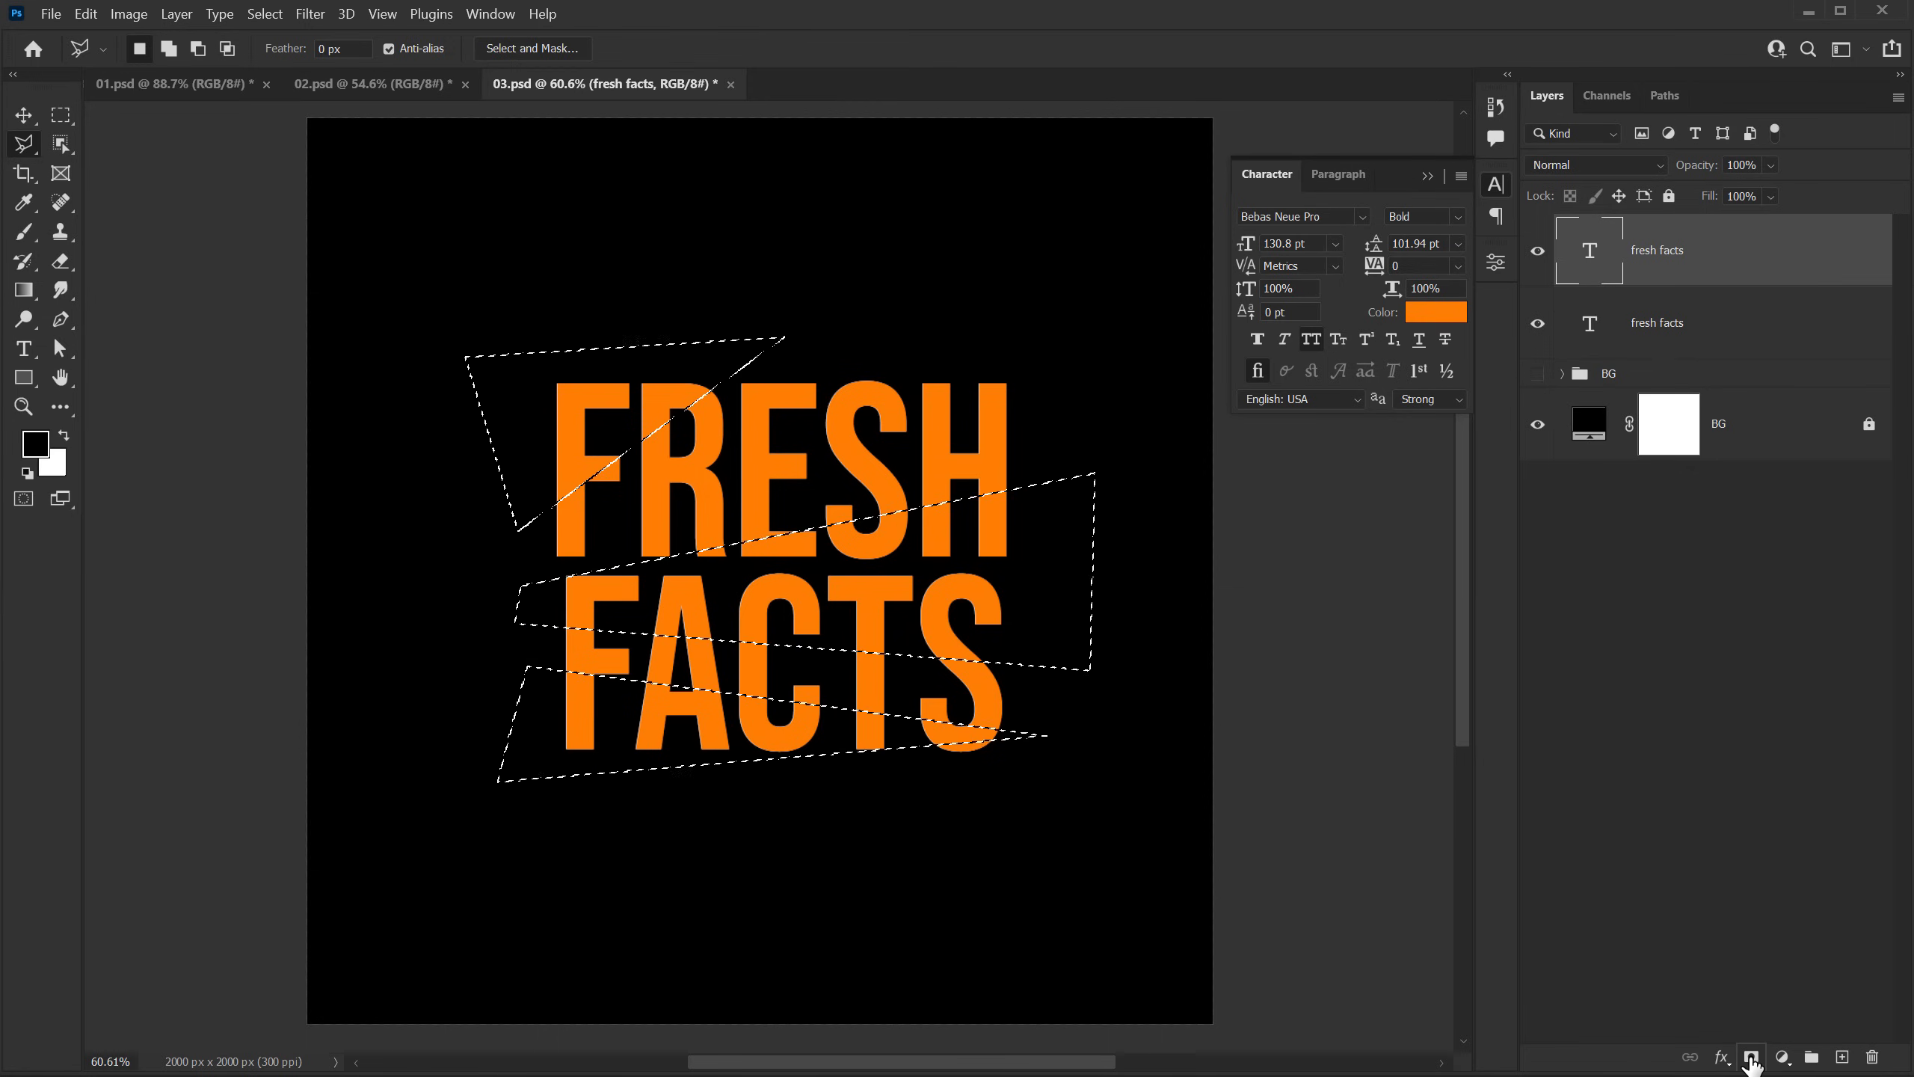
Step: Mask the orange text layer to the selected shapes, and mask those same shapes out of the white text layer
left_click(1750, 1058)
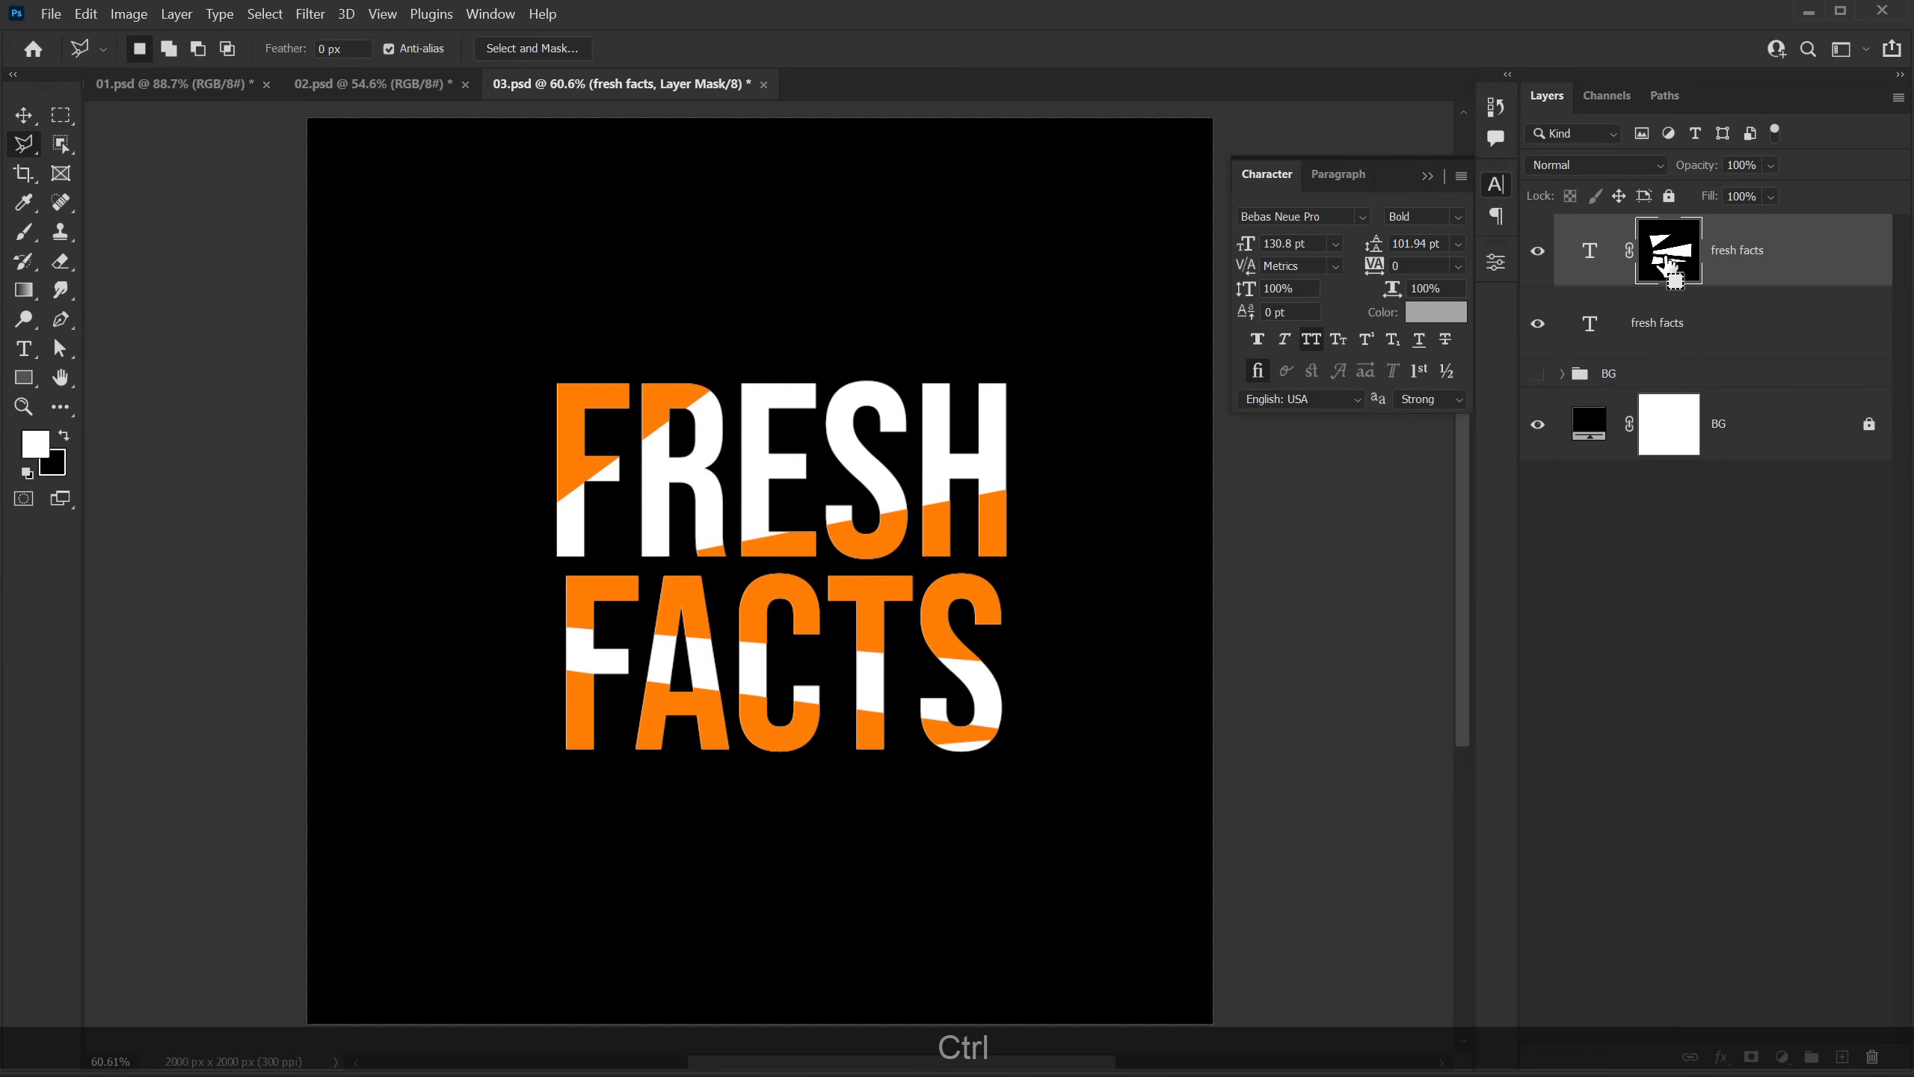
left_click(1667, 267, "ctrl")
left_click(1591, 328)
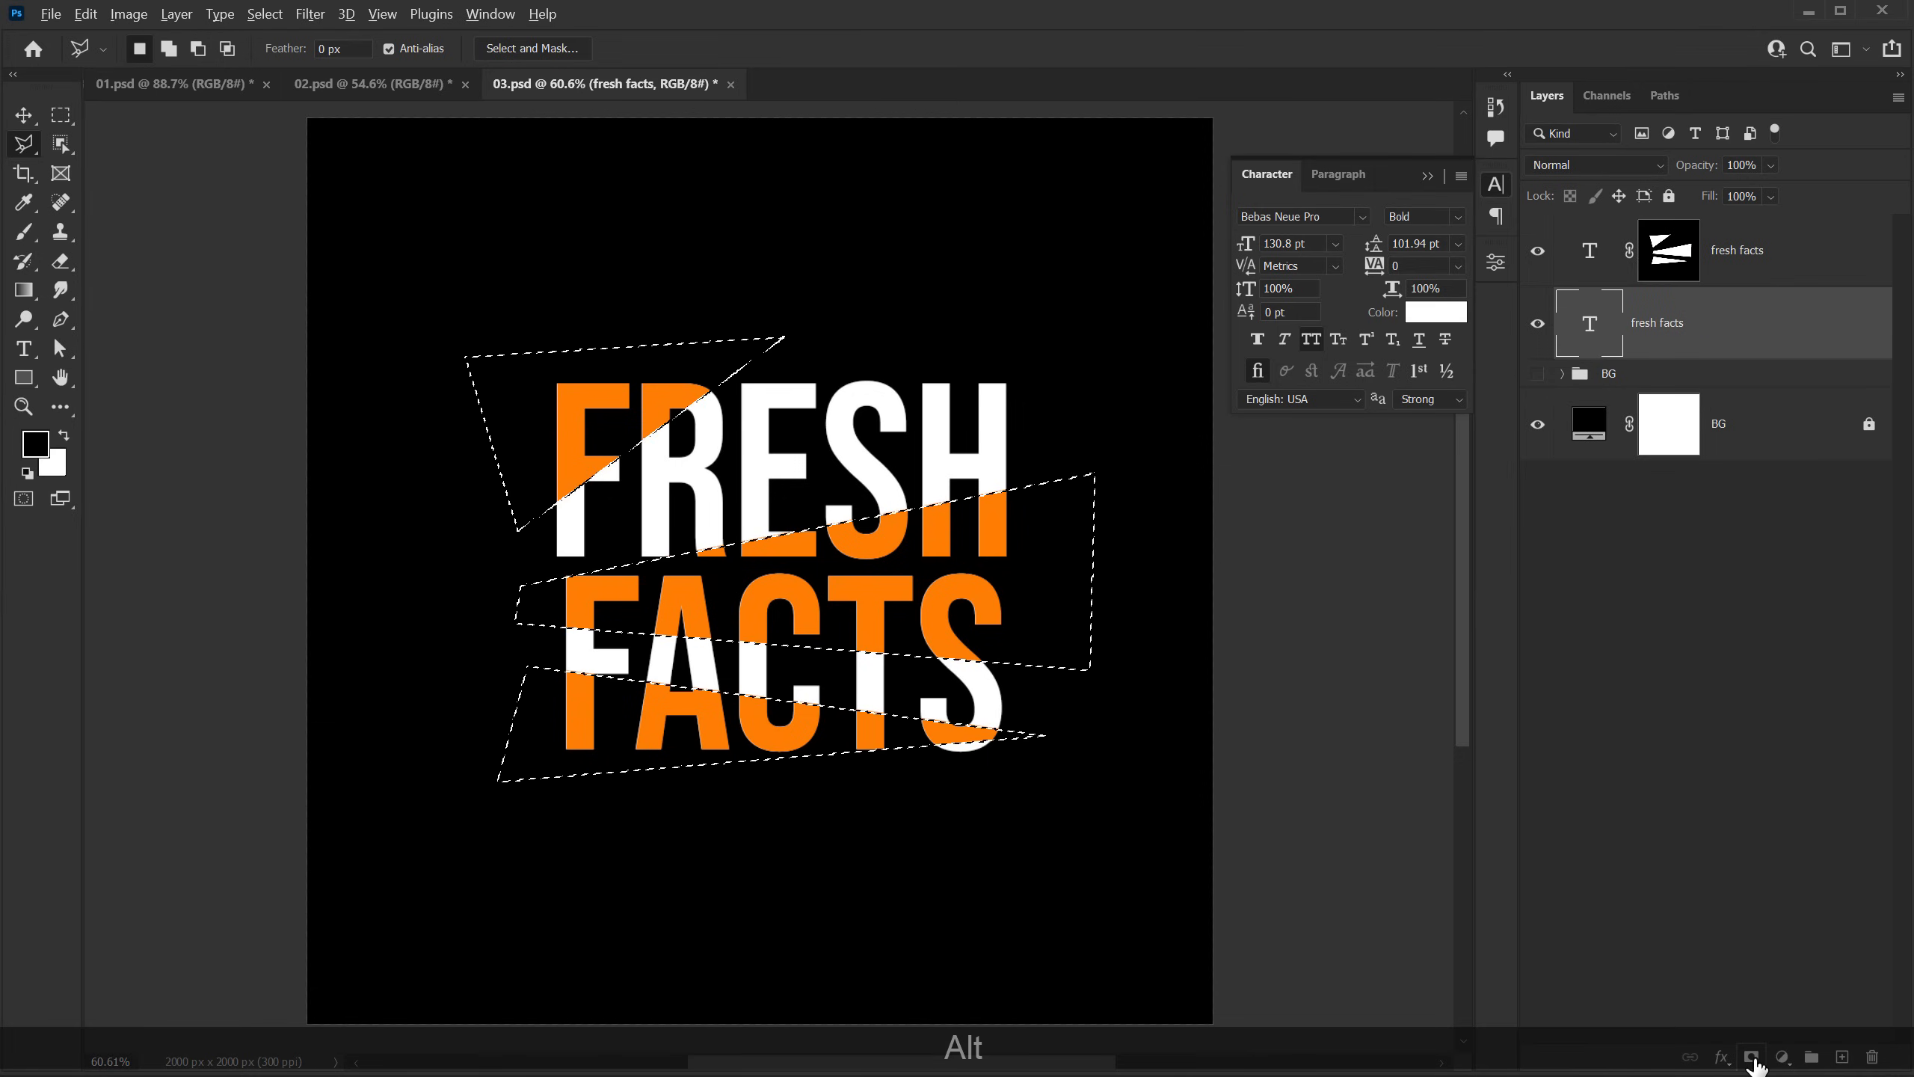
left_click(1750, 1057, "alt")
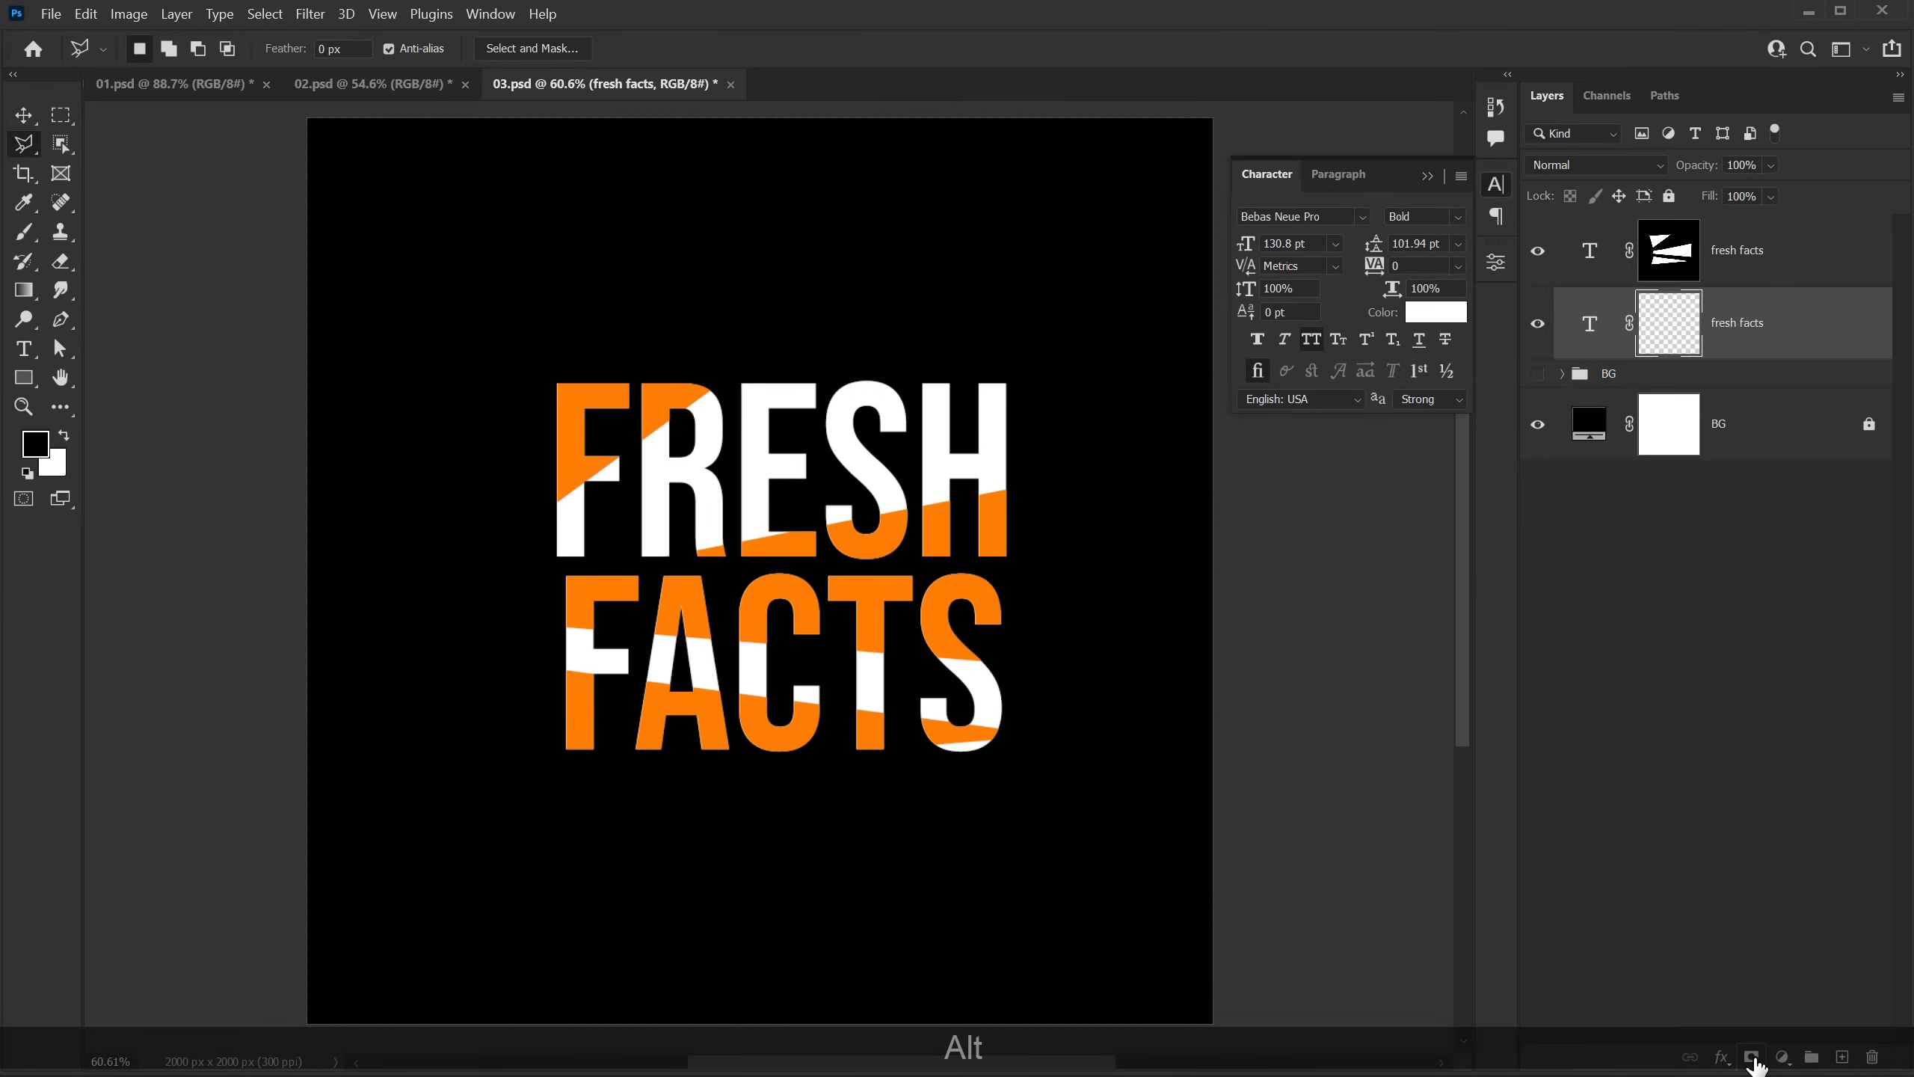
Step: Toggle the visibility of each fresh facts text layer to check which slices its mask leaves showing
left_click(23, 128)
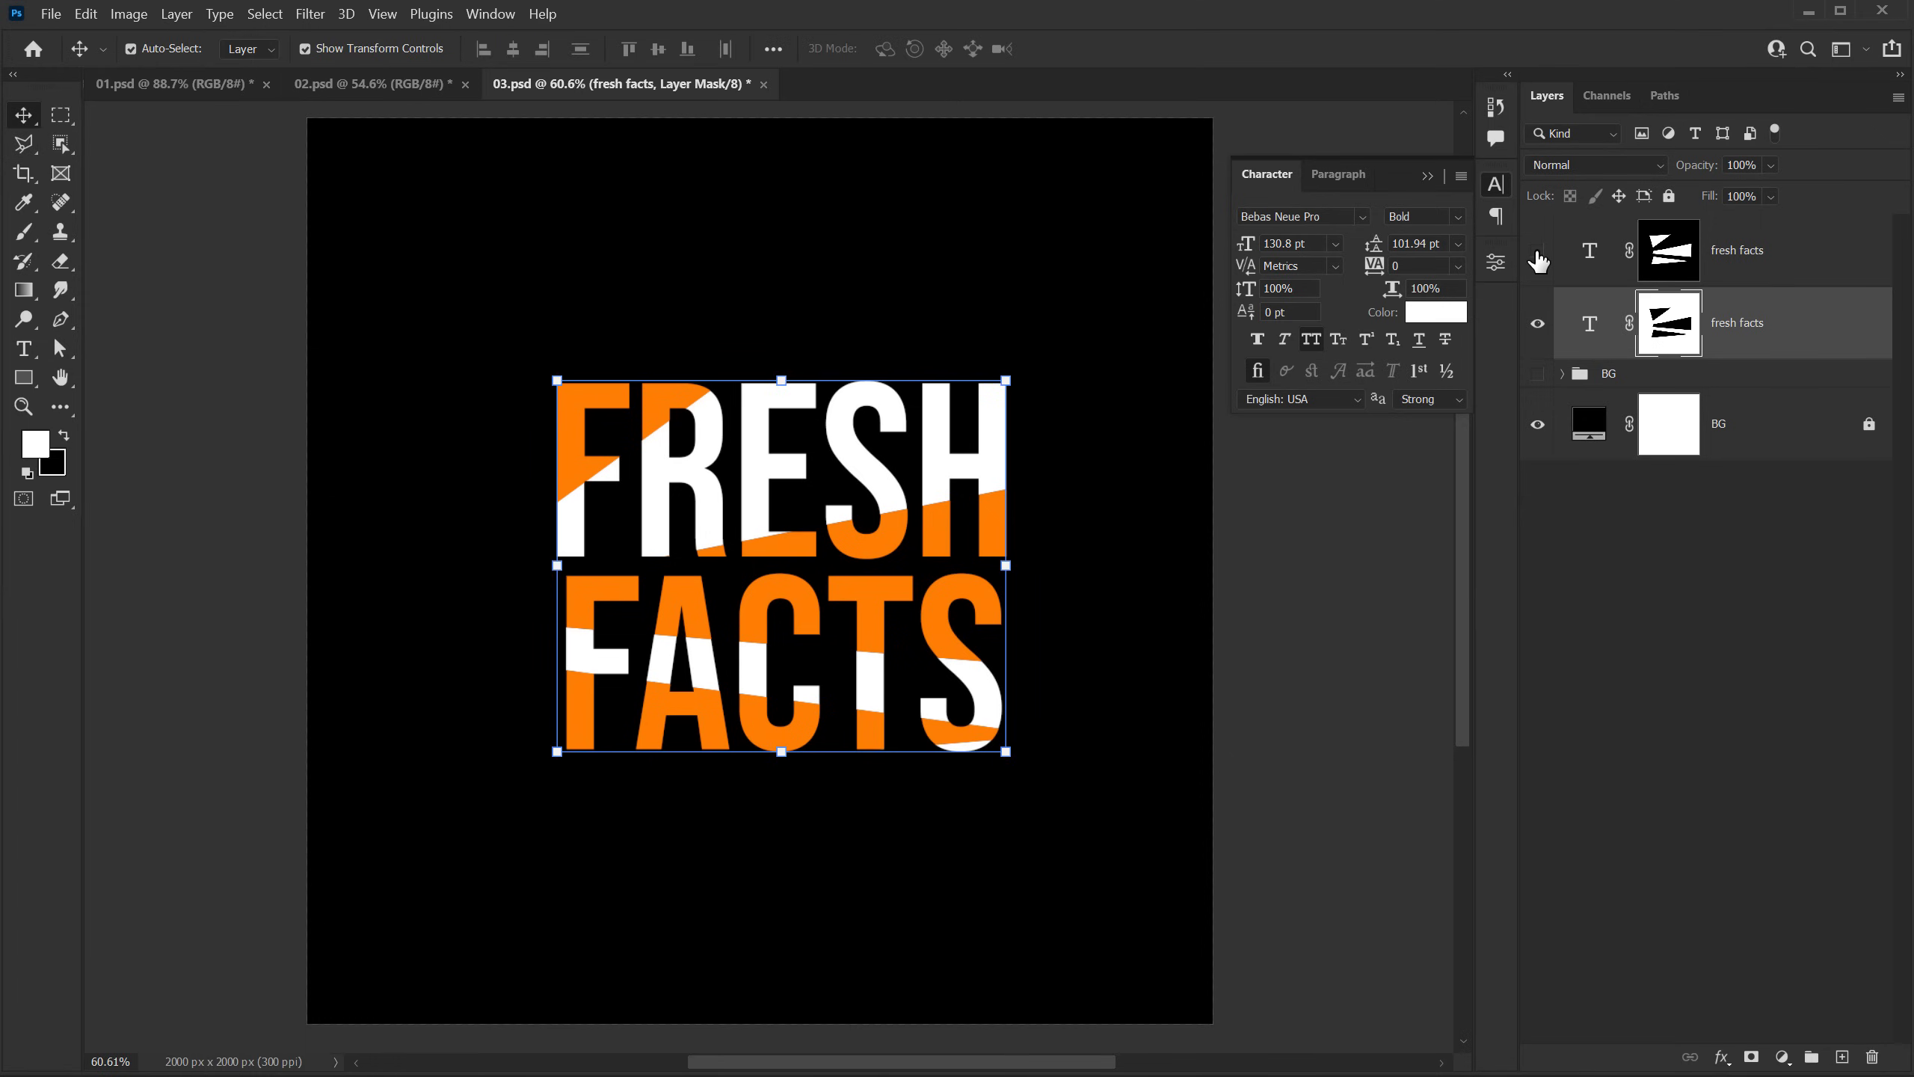
left_click(1538, 252)
left_click(1533, 325)
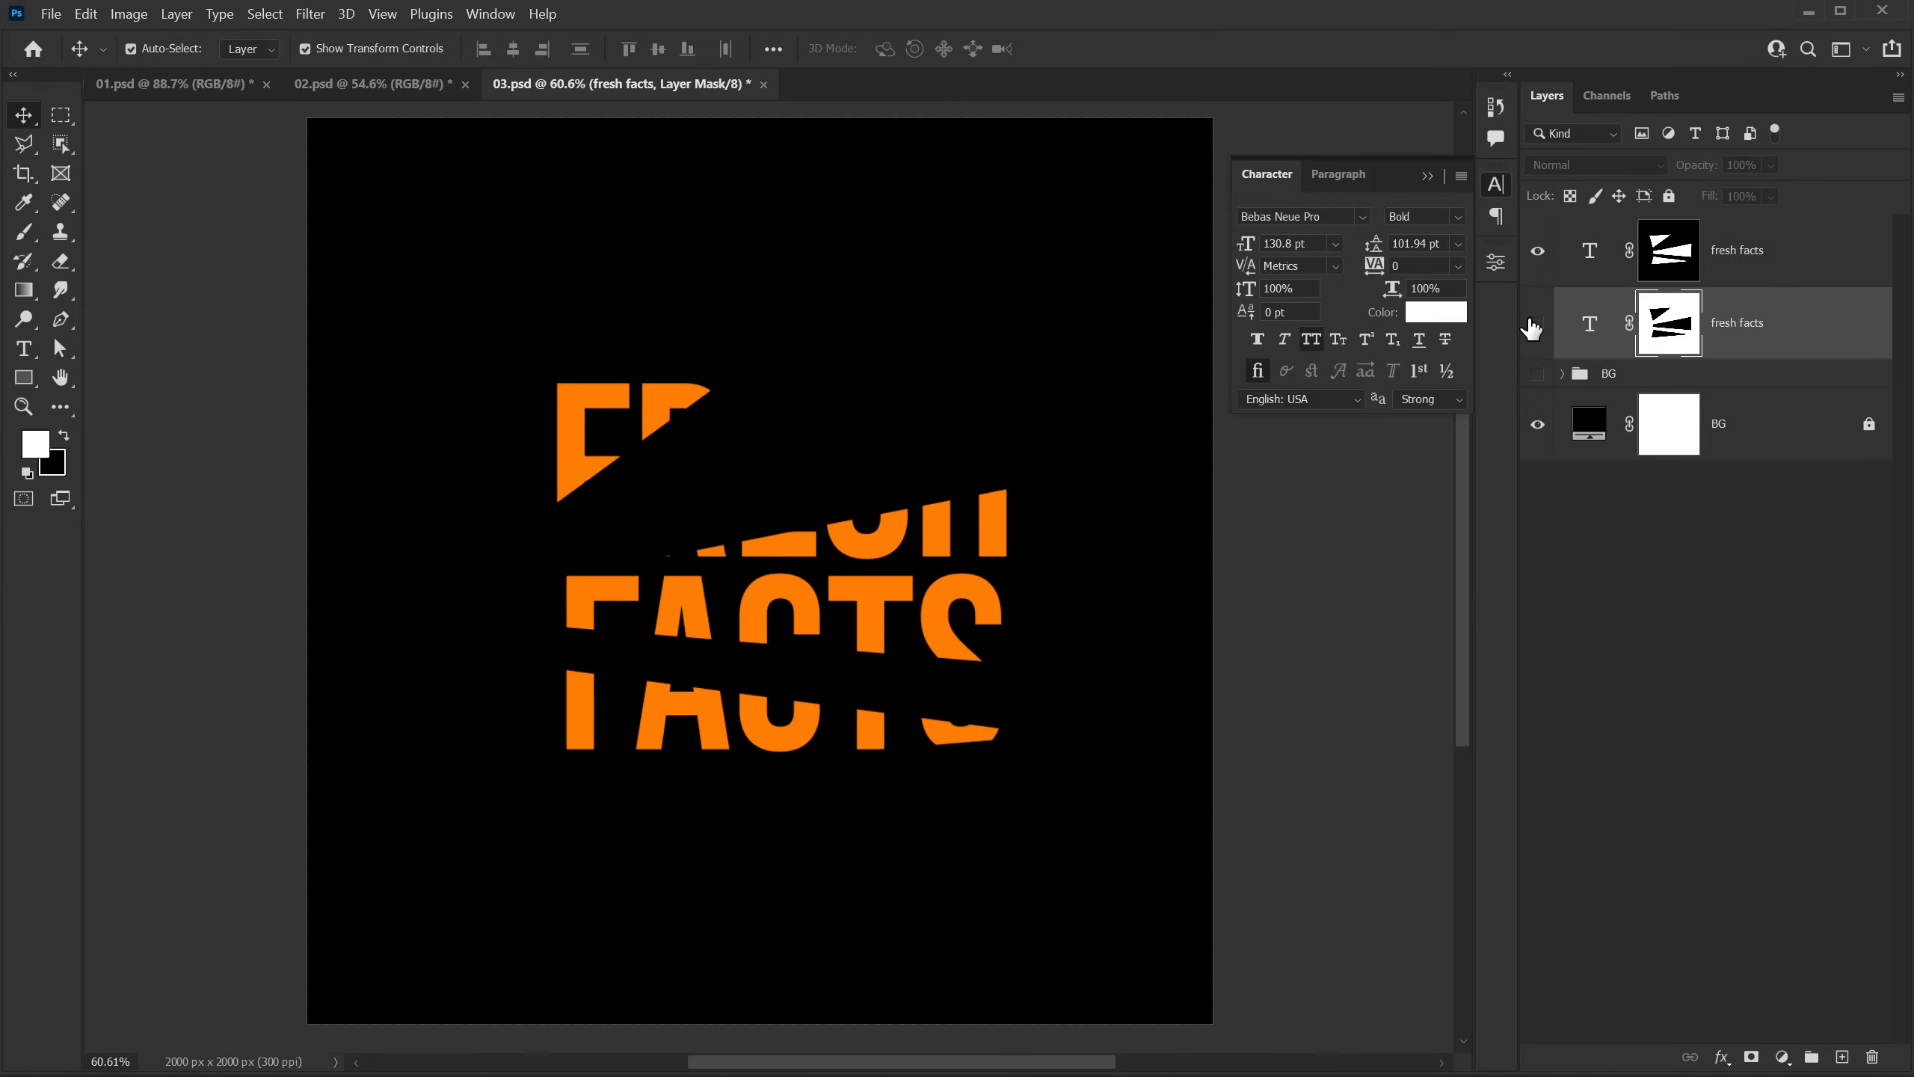
left_click(1534, 326)
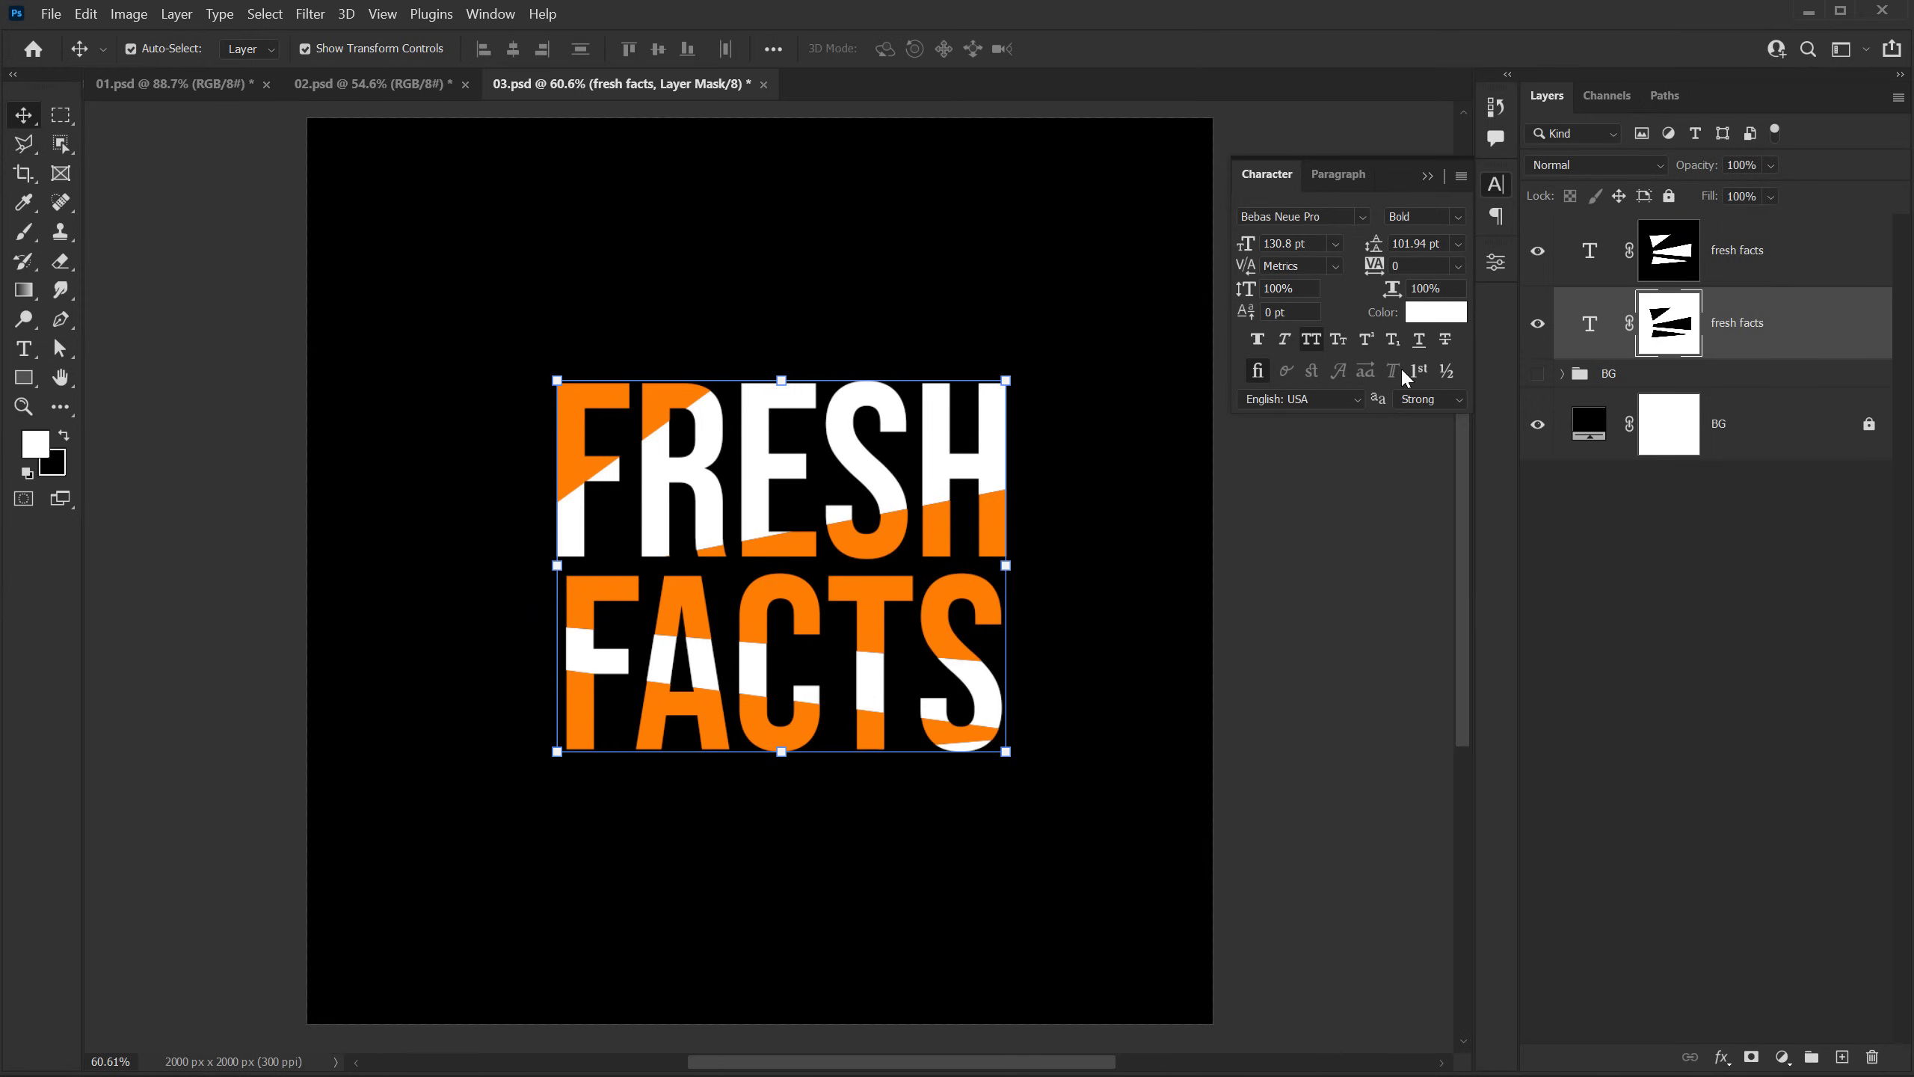
Step: Scale the orange fresh facts layer up slightly from its center, to about 135.8 pt text size
left_click(1743, 264)
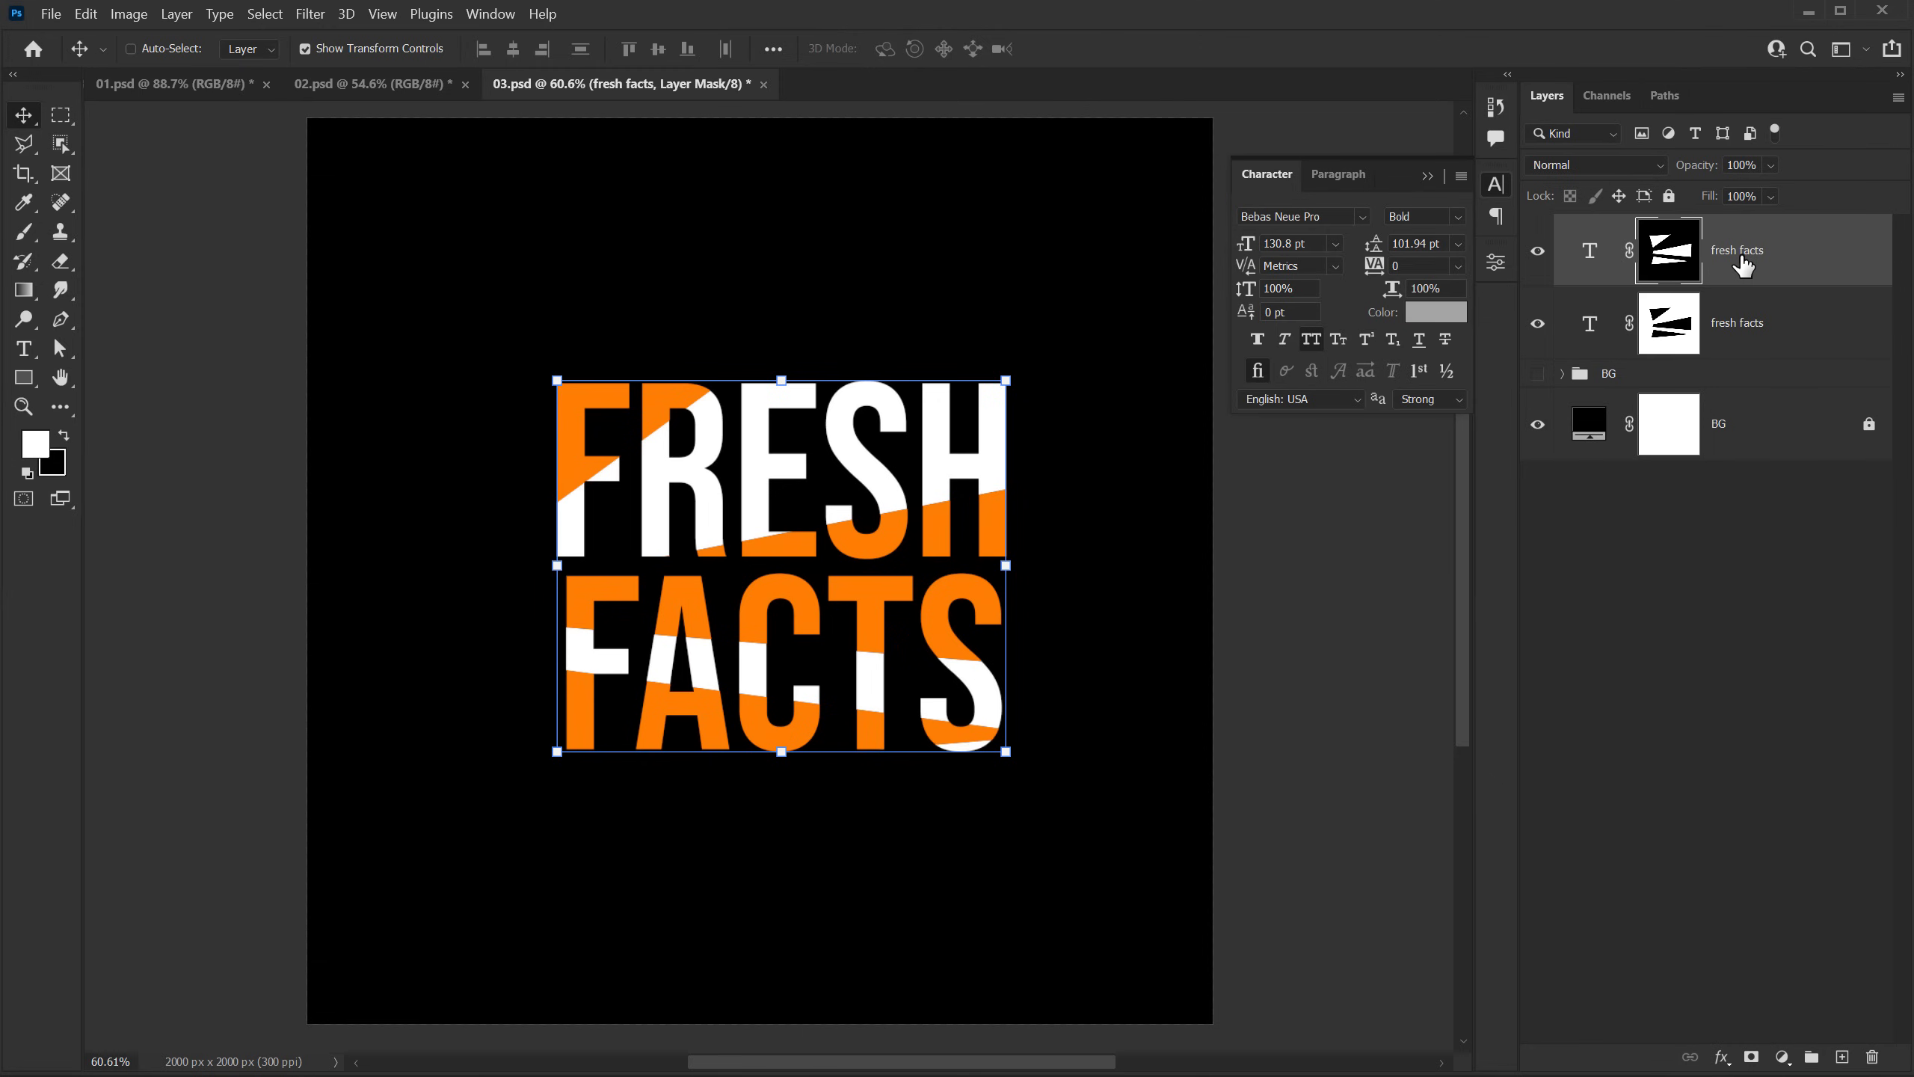
key("ctrl+t")
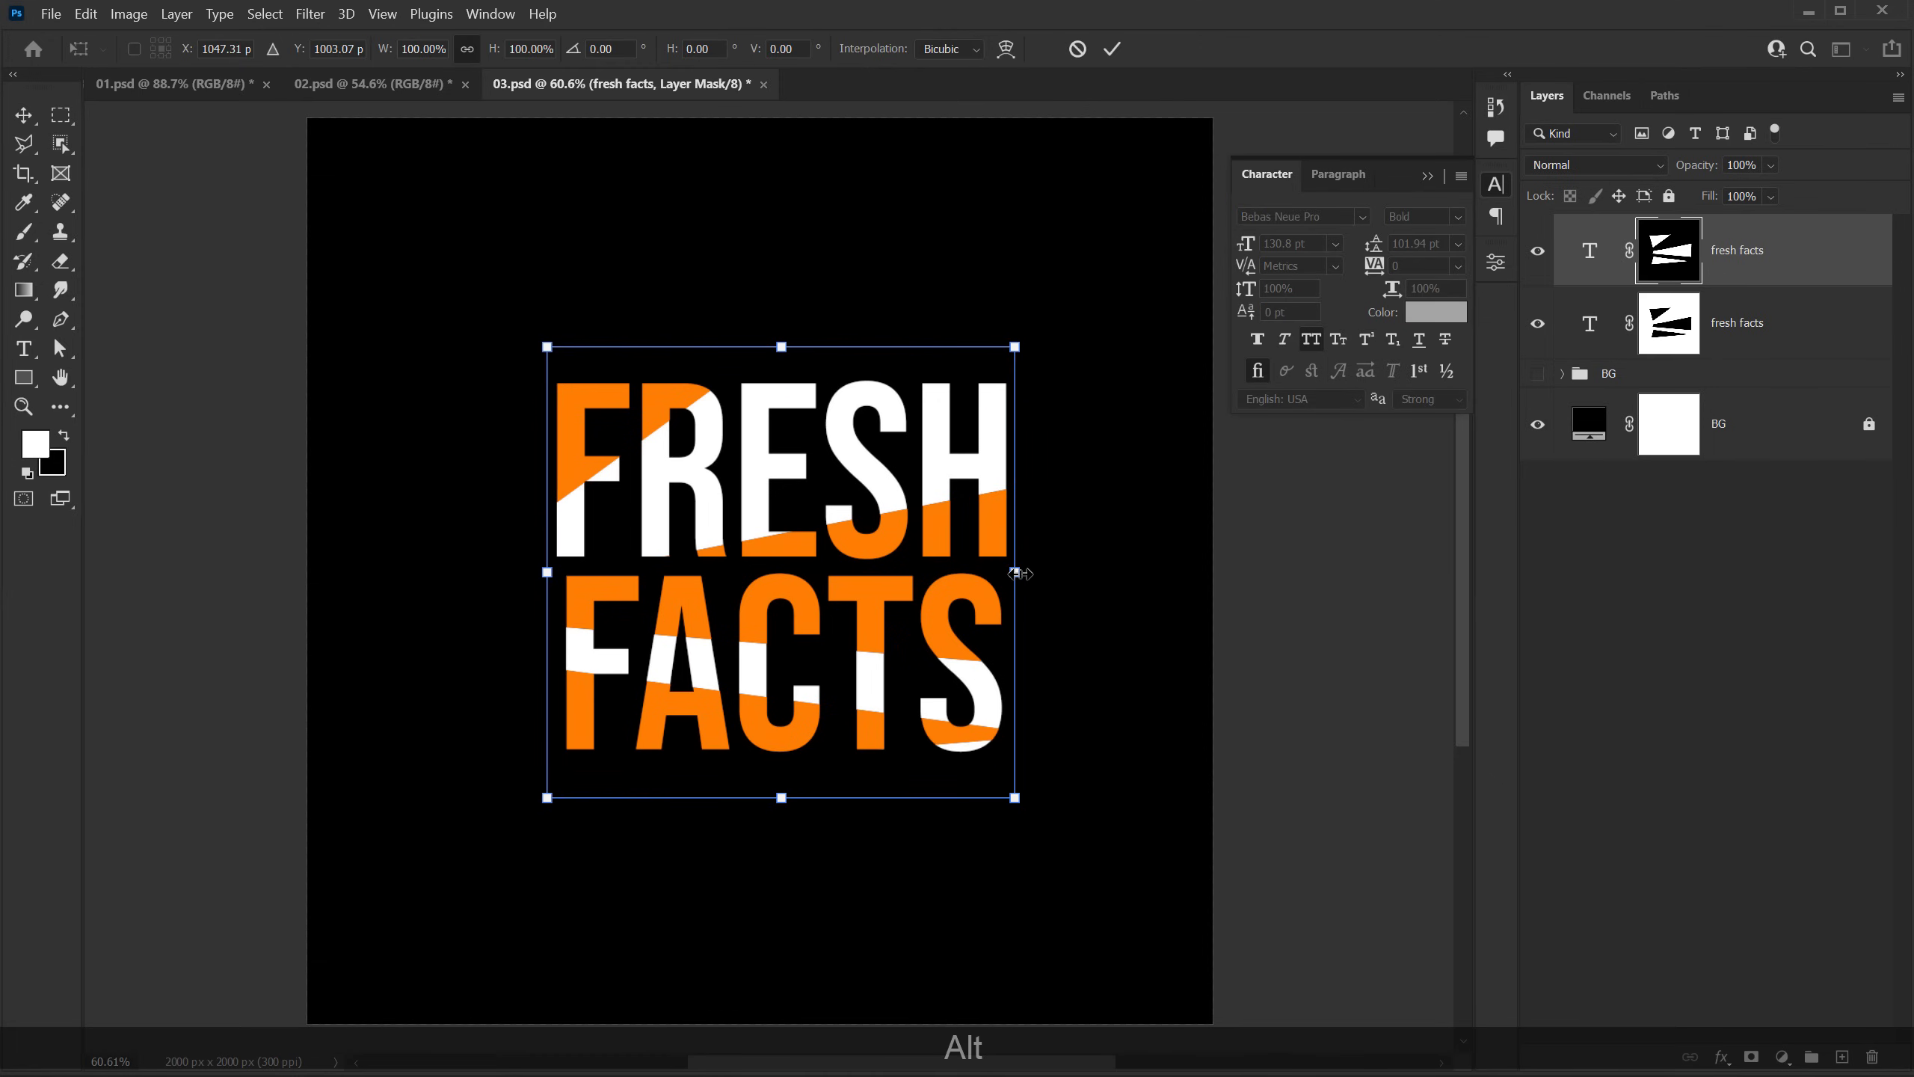
left_click_drag(1016, 572, 1025, 573)
key("alt+Return")
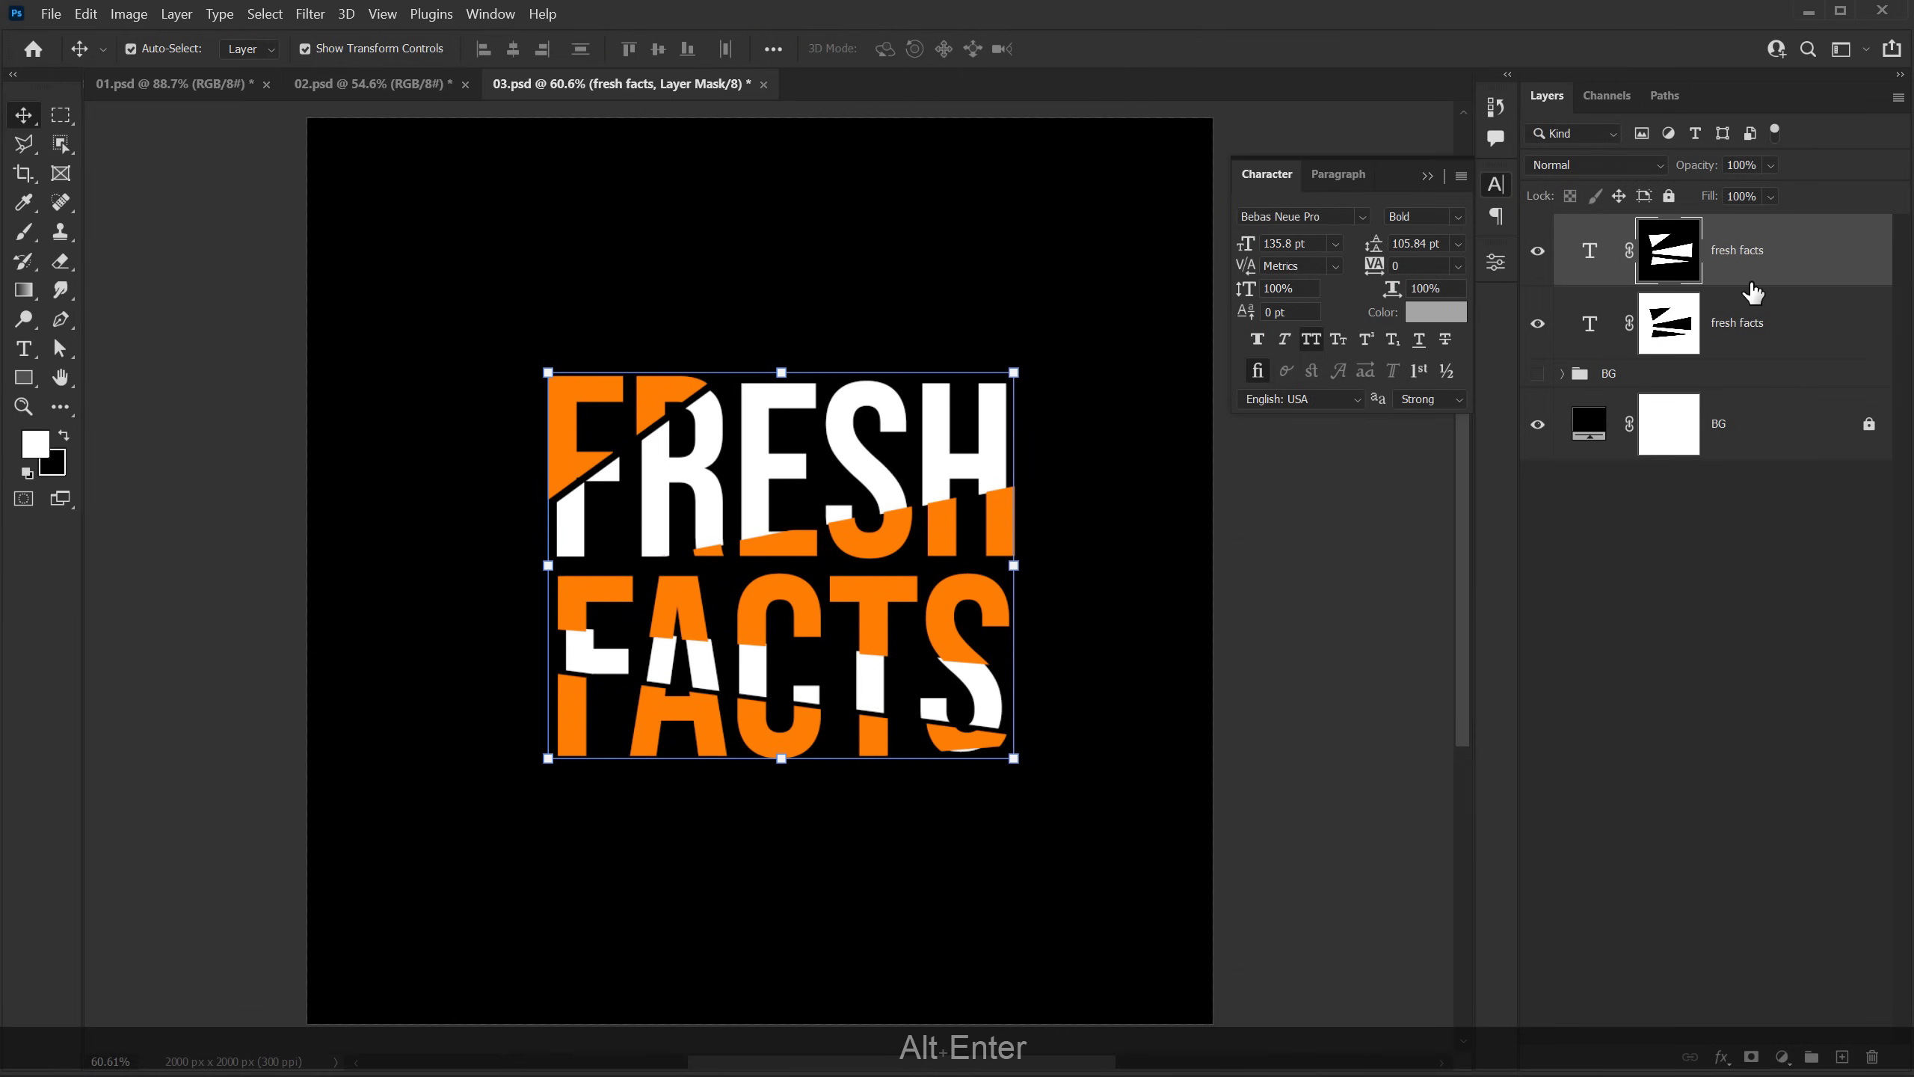
Step: Add a black Drop Shadow to the orange text layer: Normal, 100% opacity, distance 0, spread 0, size 86 px, noise 3%
left_click(1734, 1062)
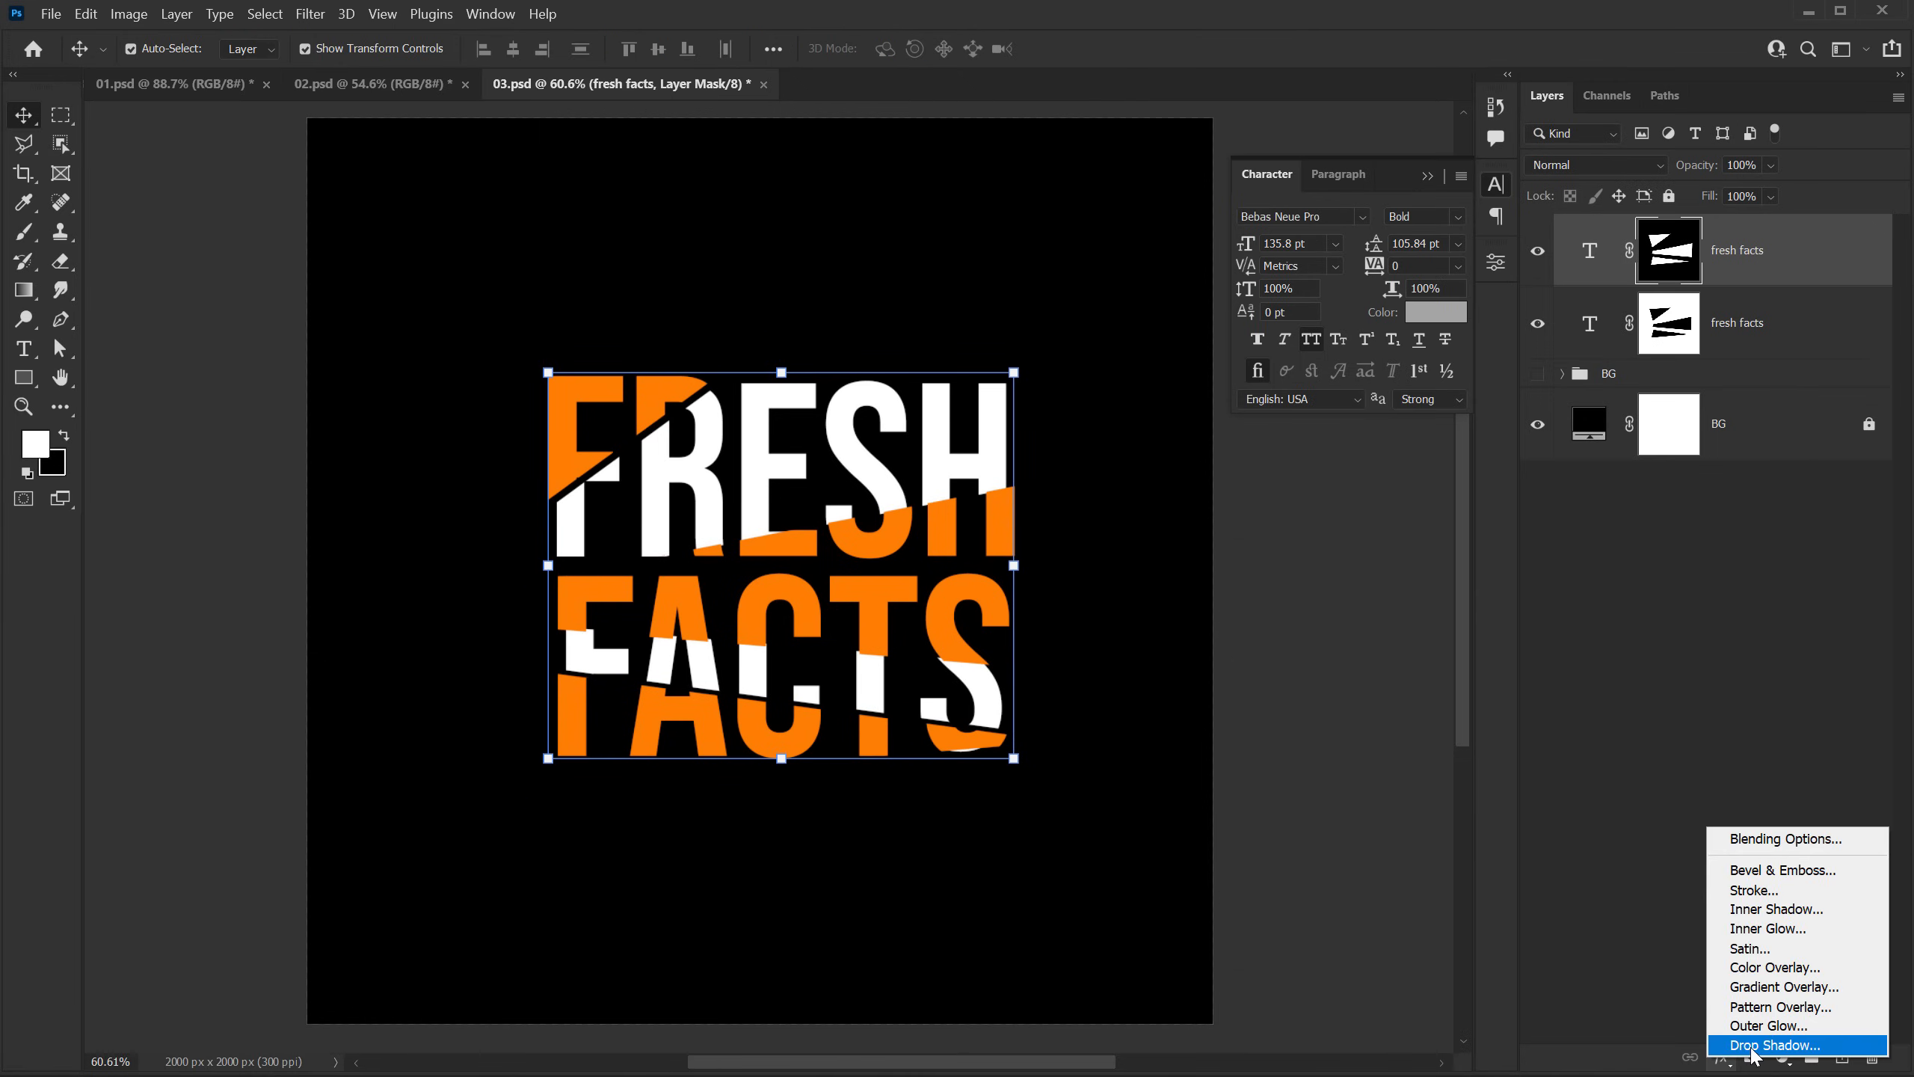
left_click(1306, 541)
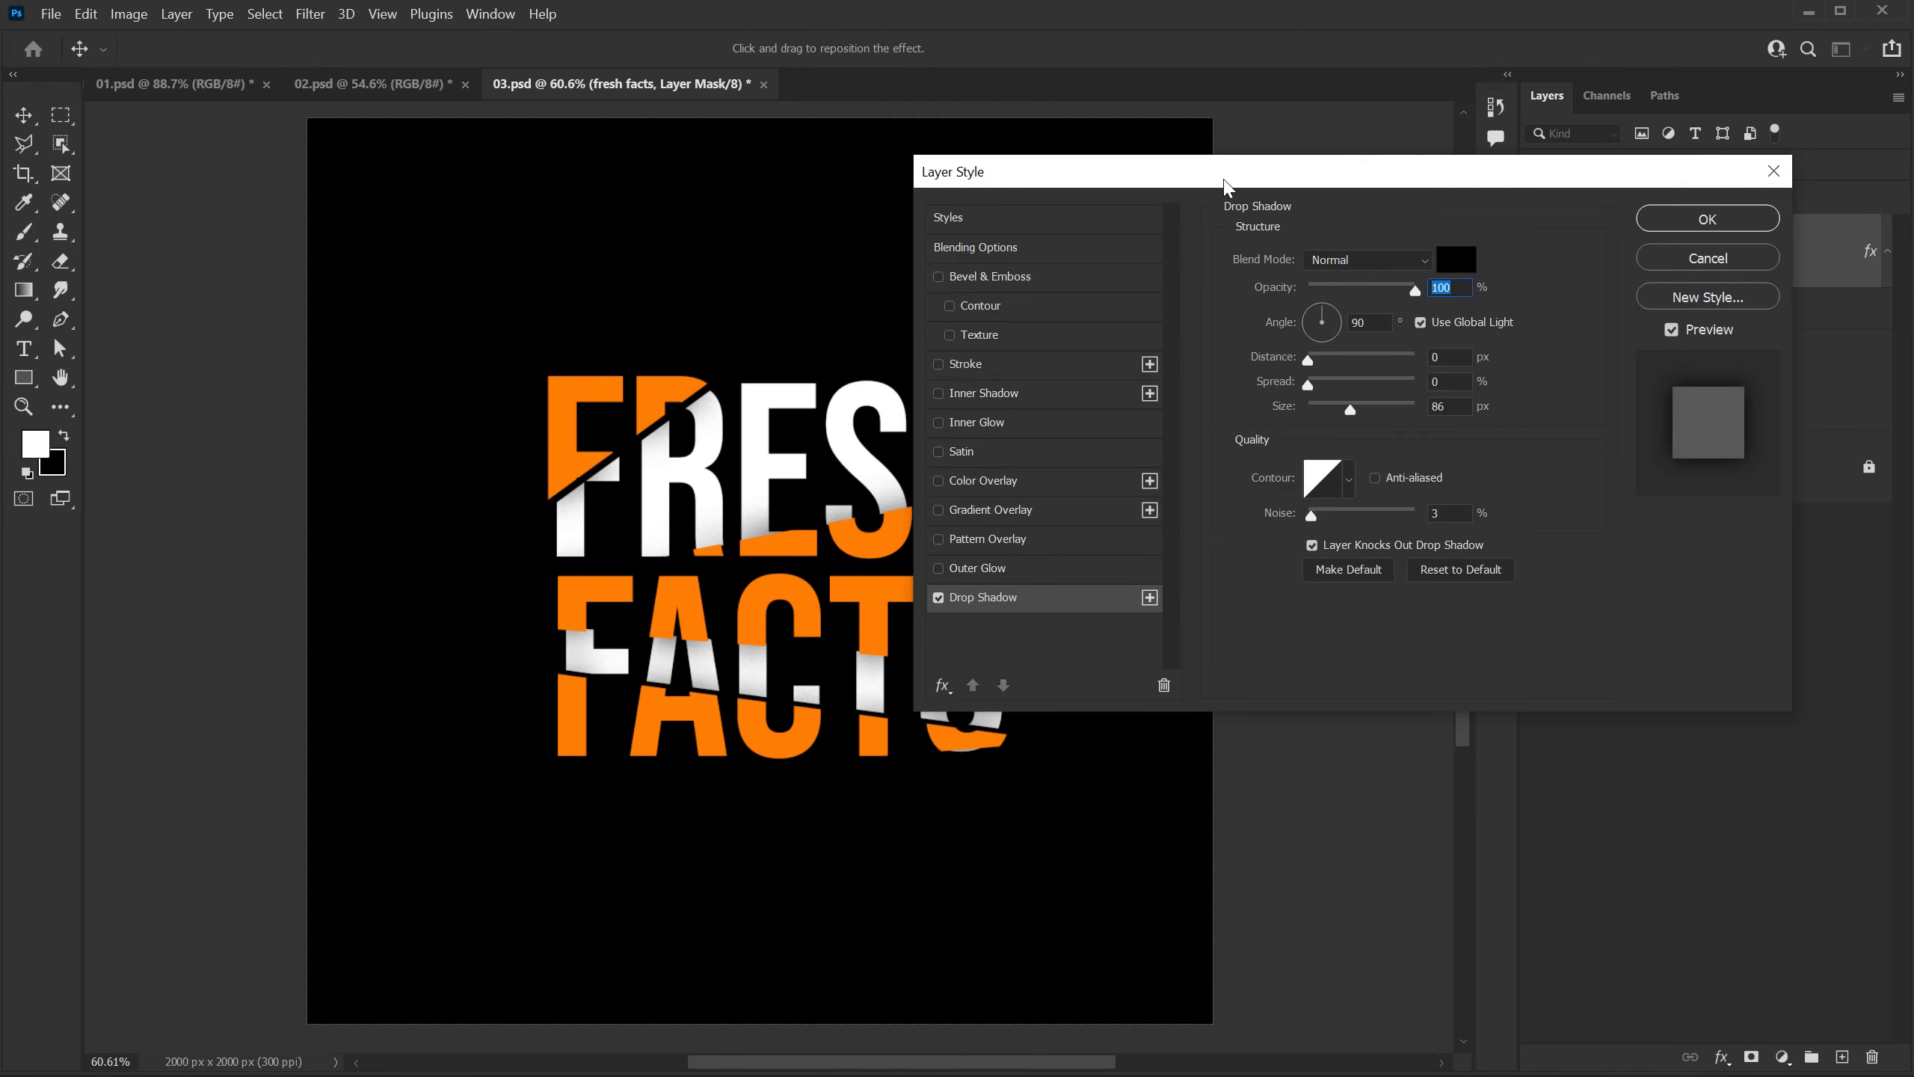
left_click_drag(1239, 180, 1287, 193)
left_click(1755, 233)
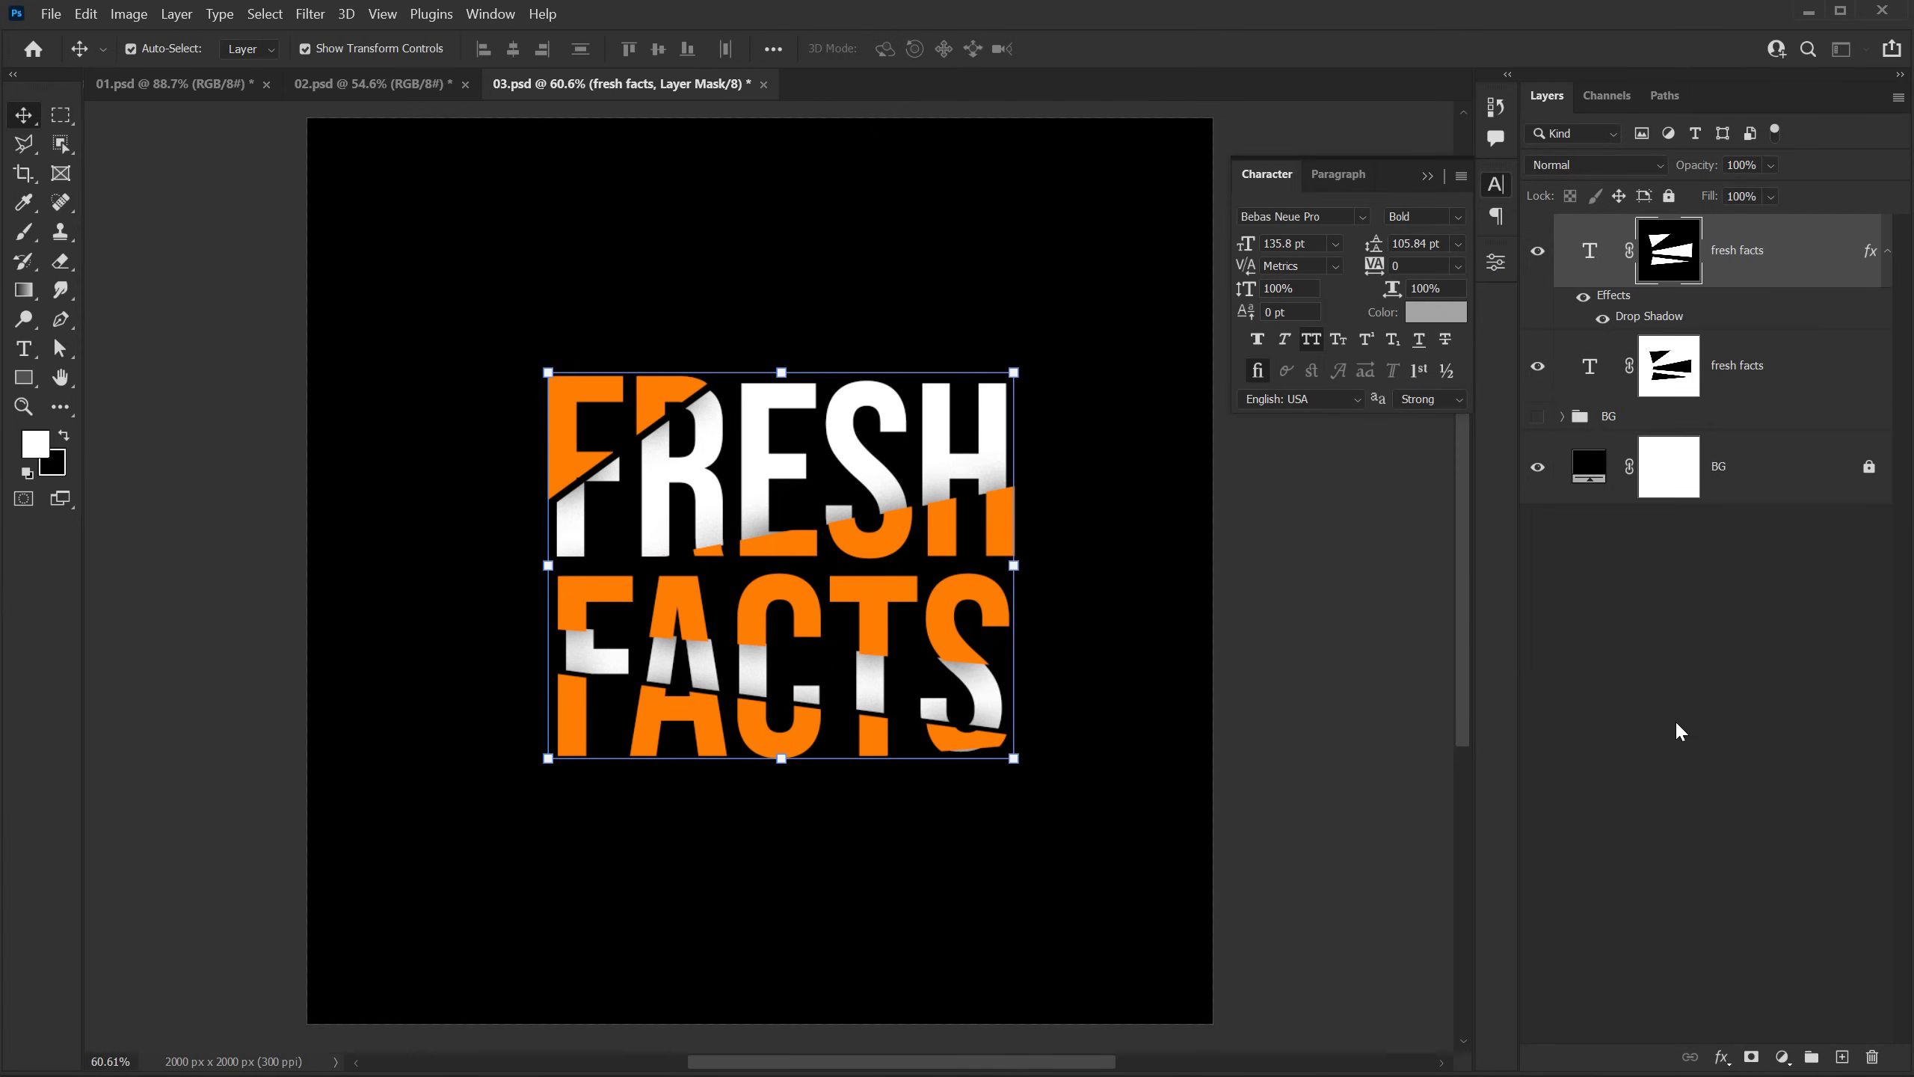
left_click(1674, 727)
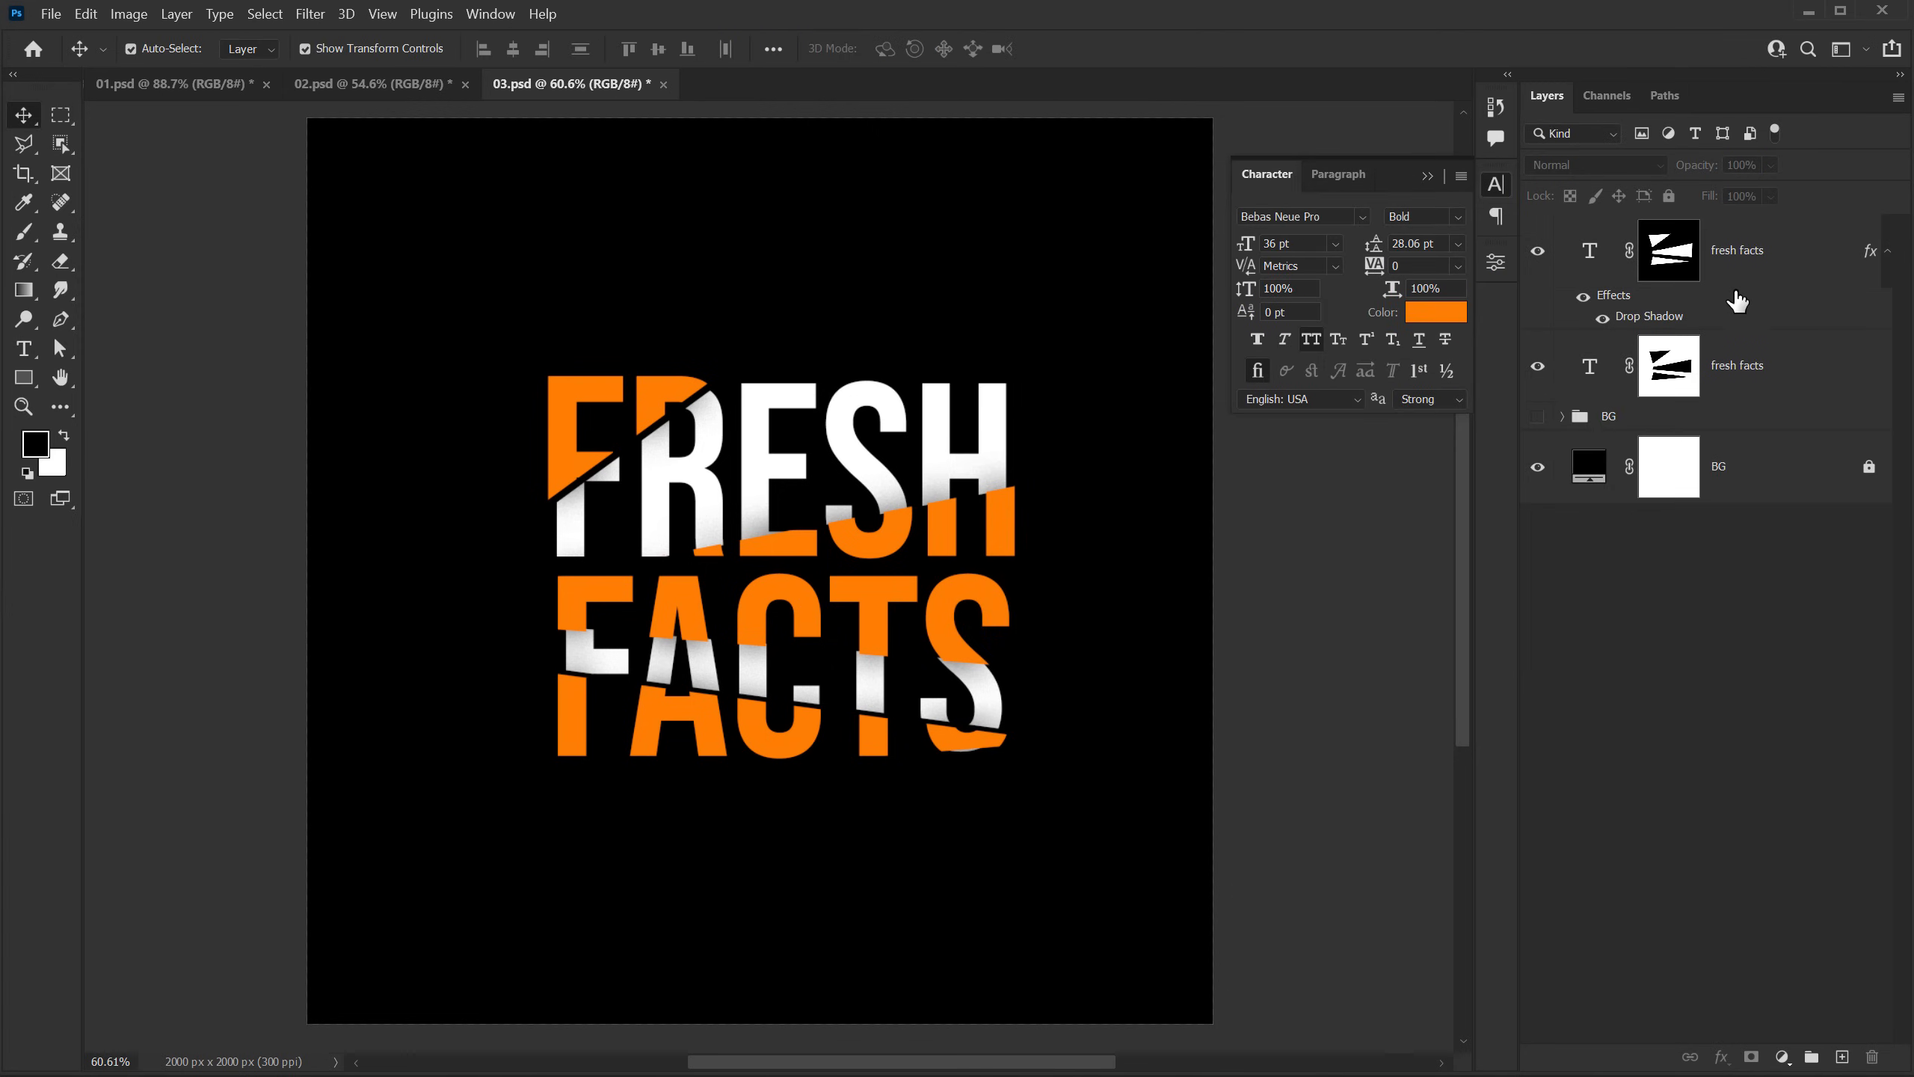
Step: Recolor the orange fresh facts text to amber yellow f9b513
left_click(1598, 252)
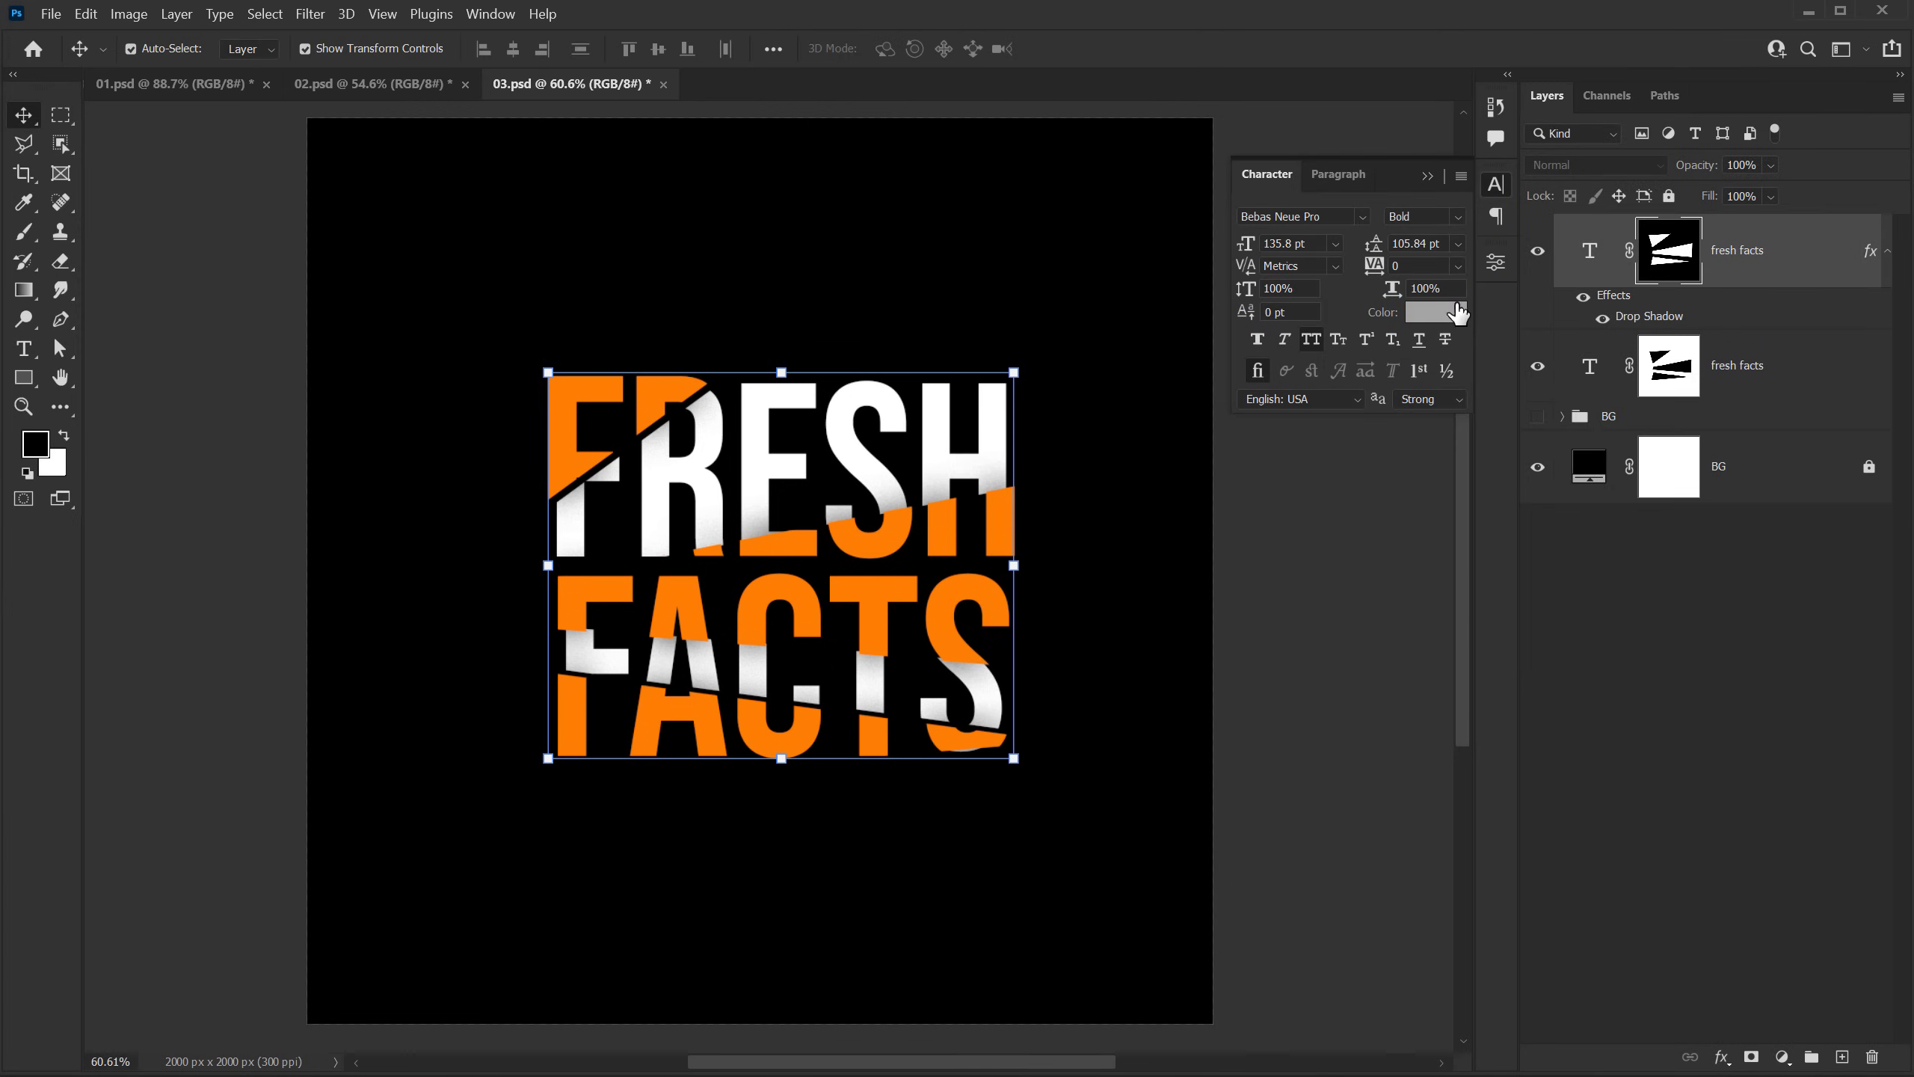
left_click(1436, 311)
left_click_drag(1414, 234, 1411, 124)
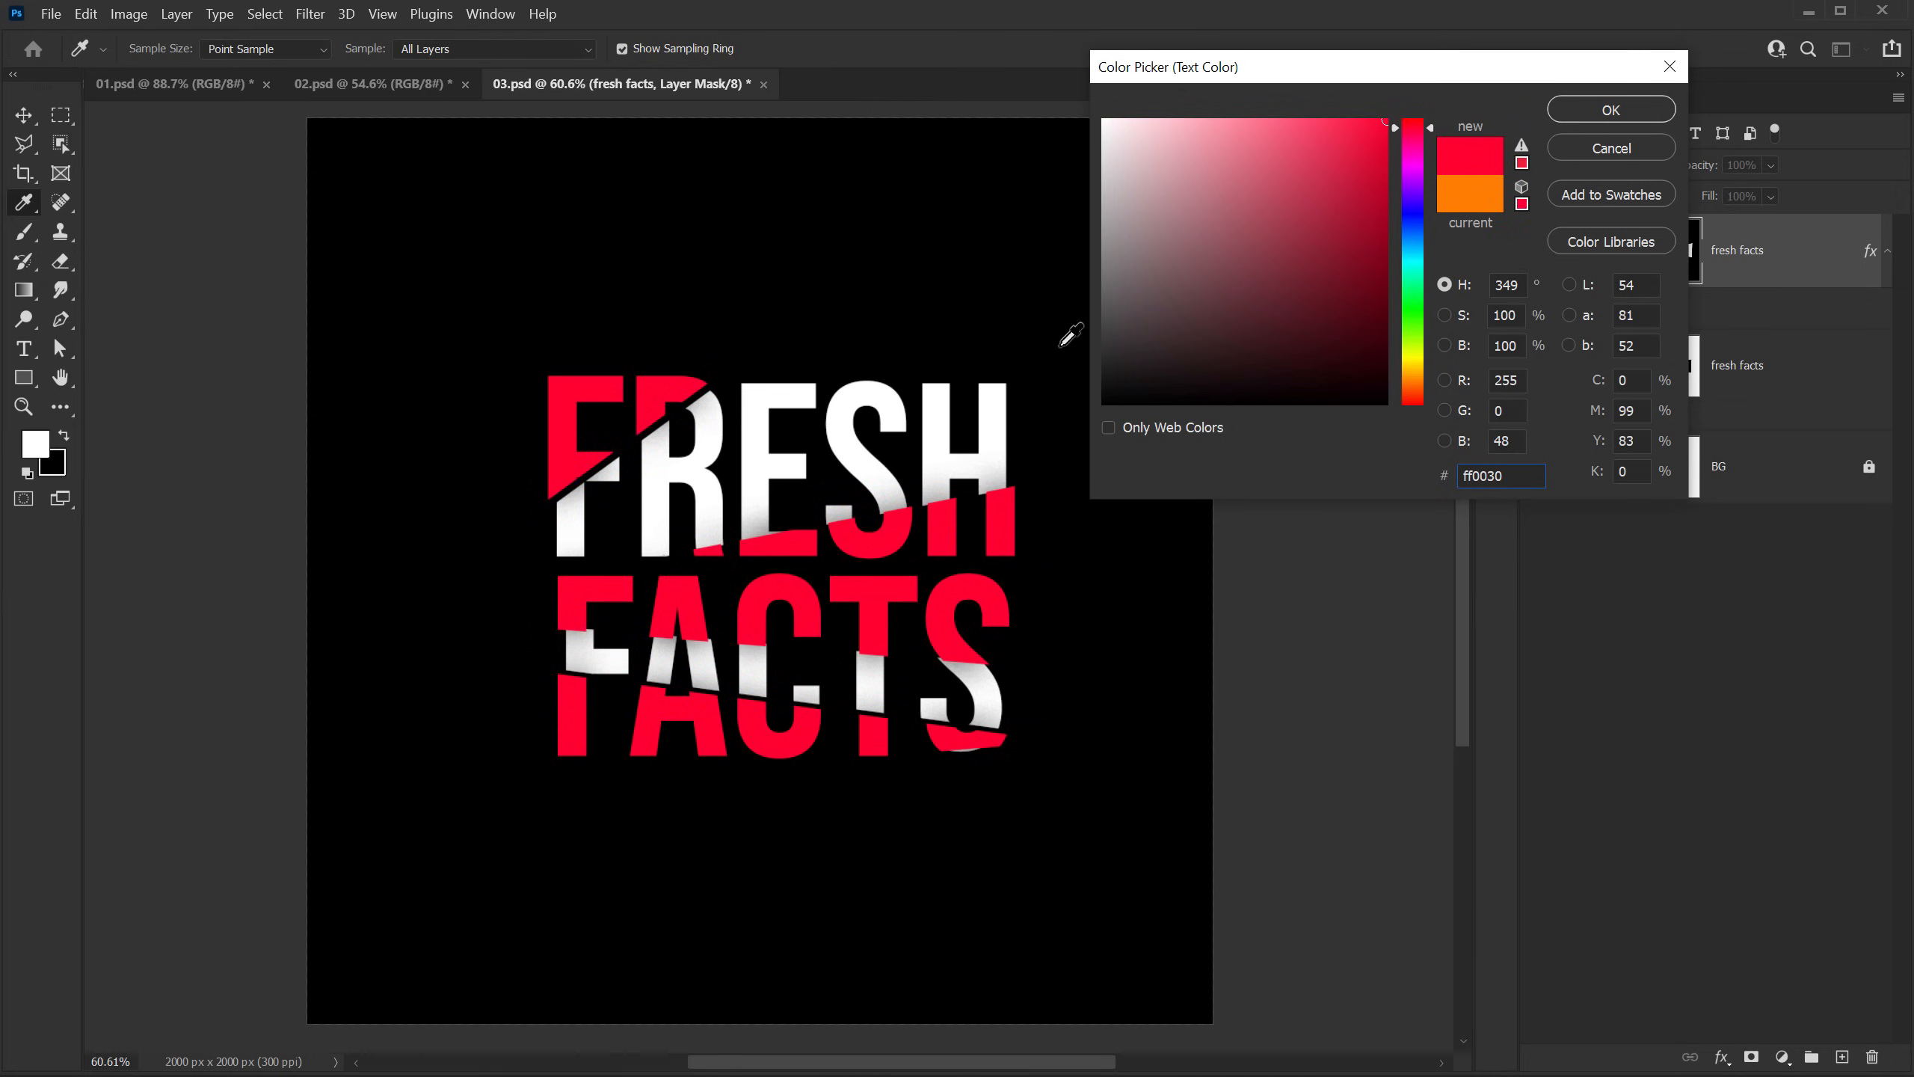
left_click(1343, 121)
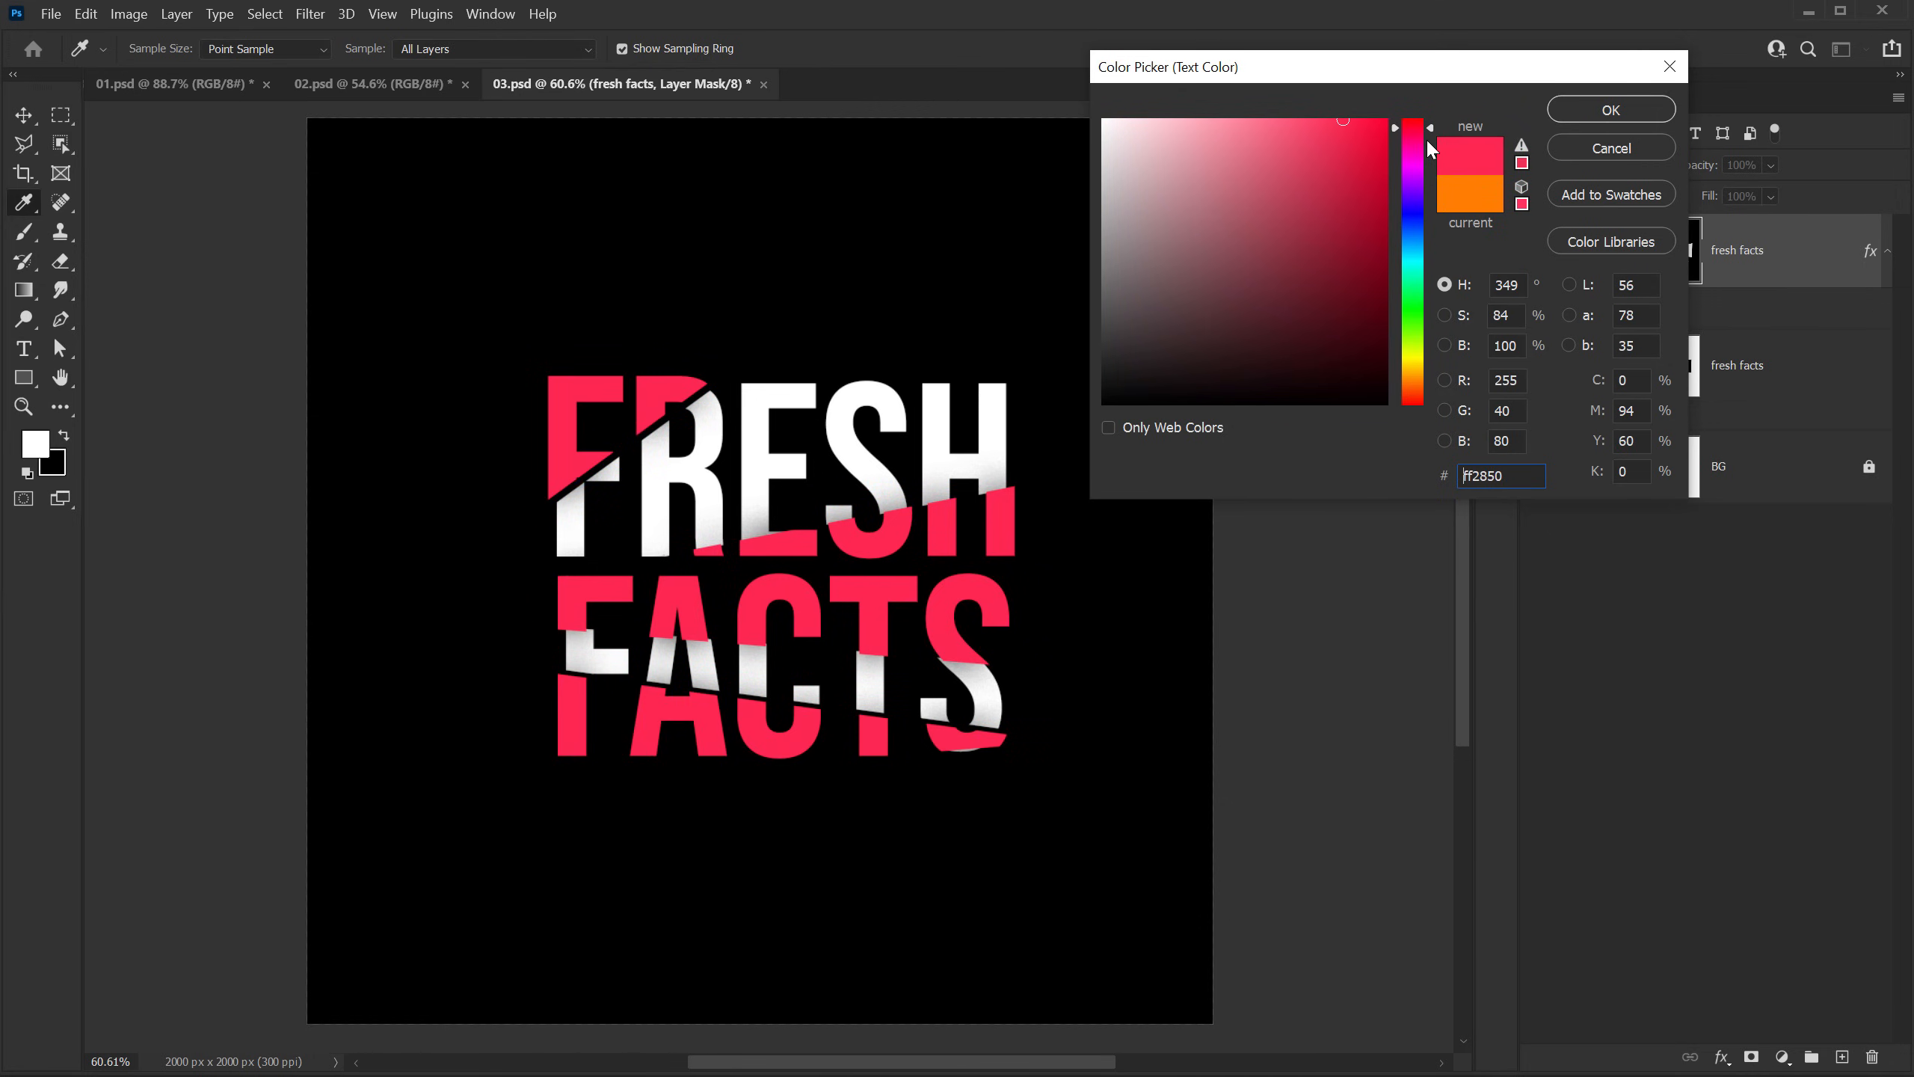
mouse_move(1414, 381)
left_mouse_down()
mouse_move(1412, 365)
mouse_move(1415, 381)
left_mouse_up()
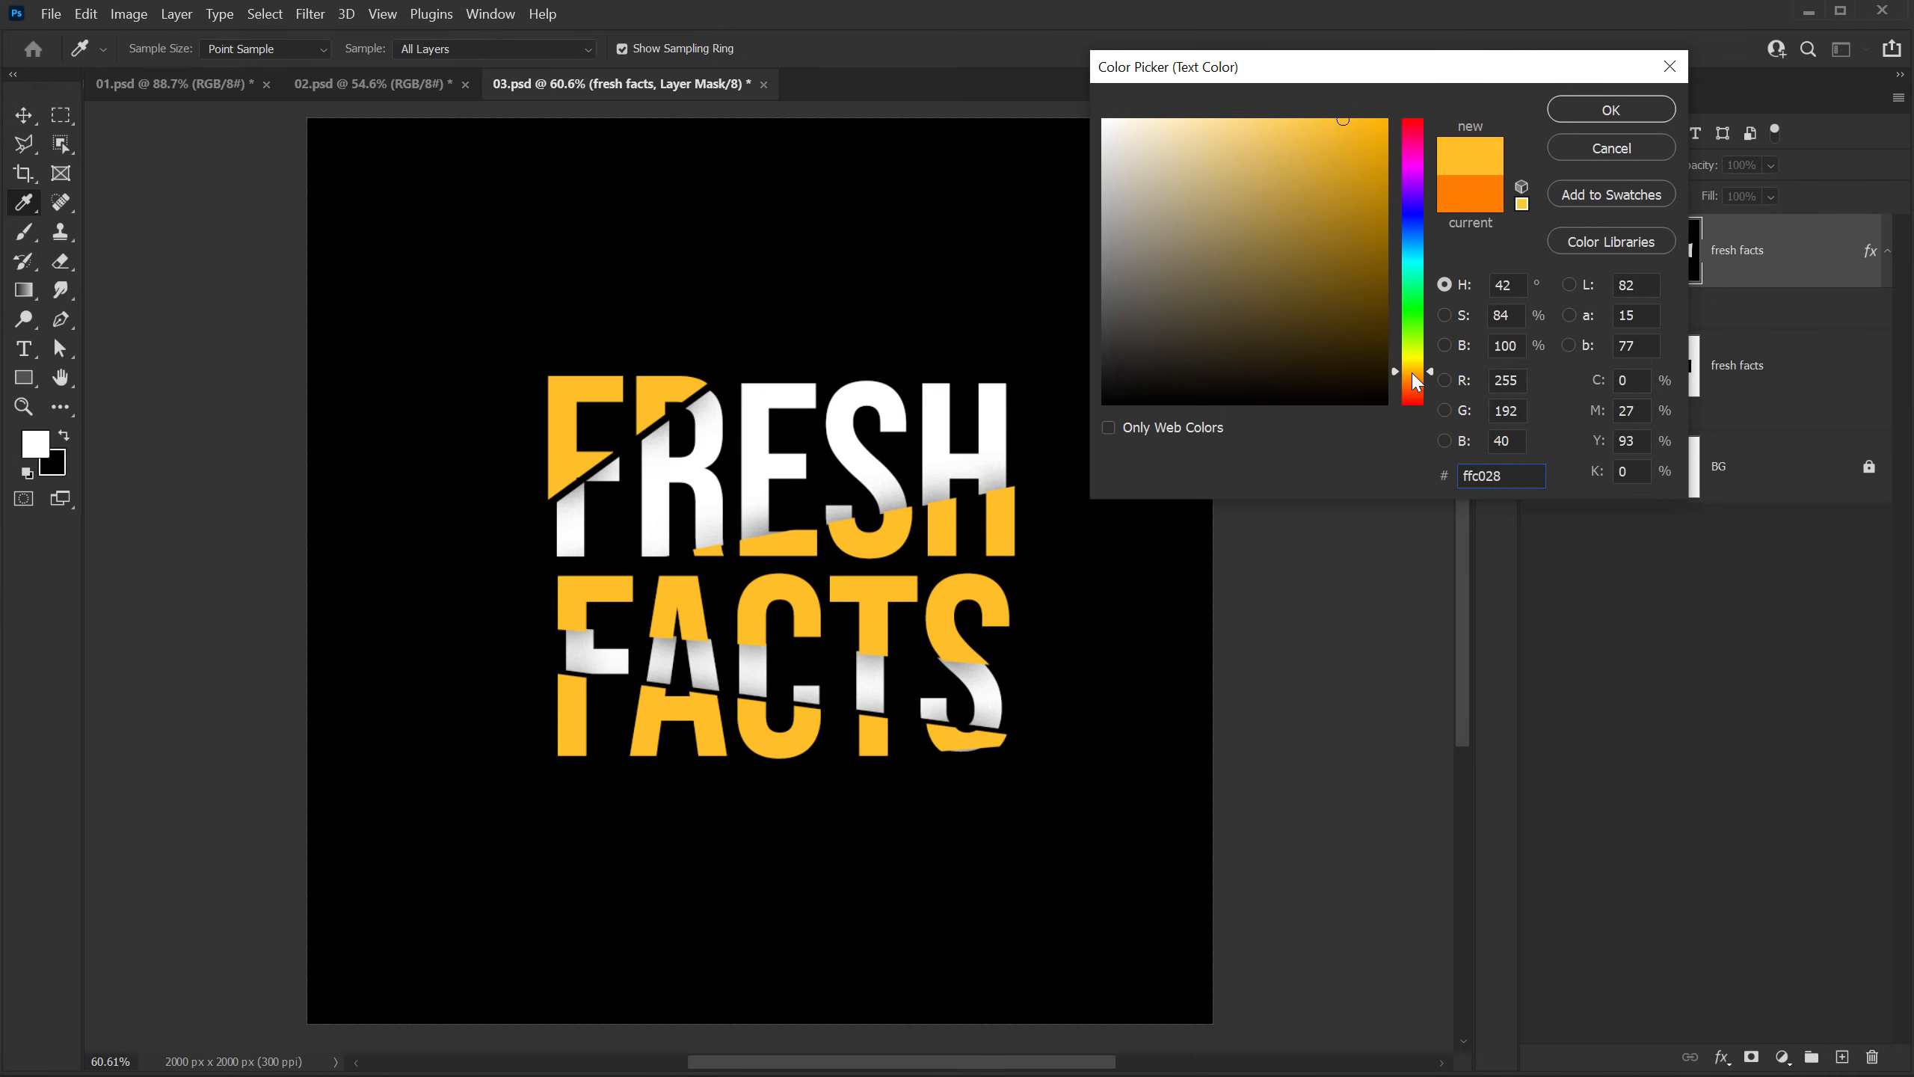
left_click(1365, 125)
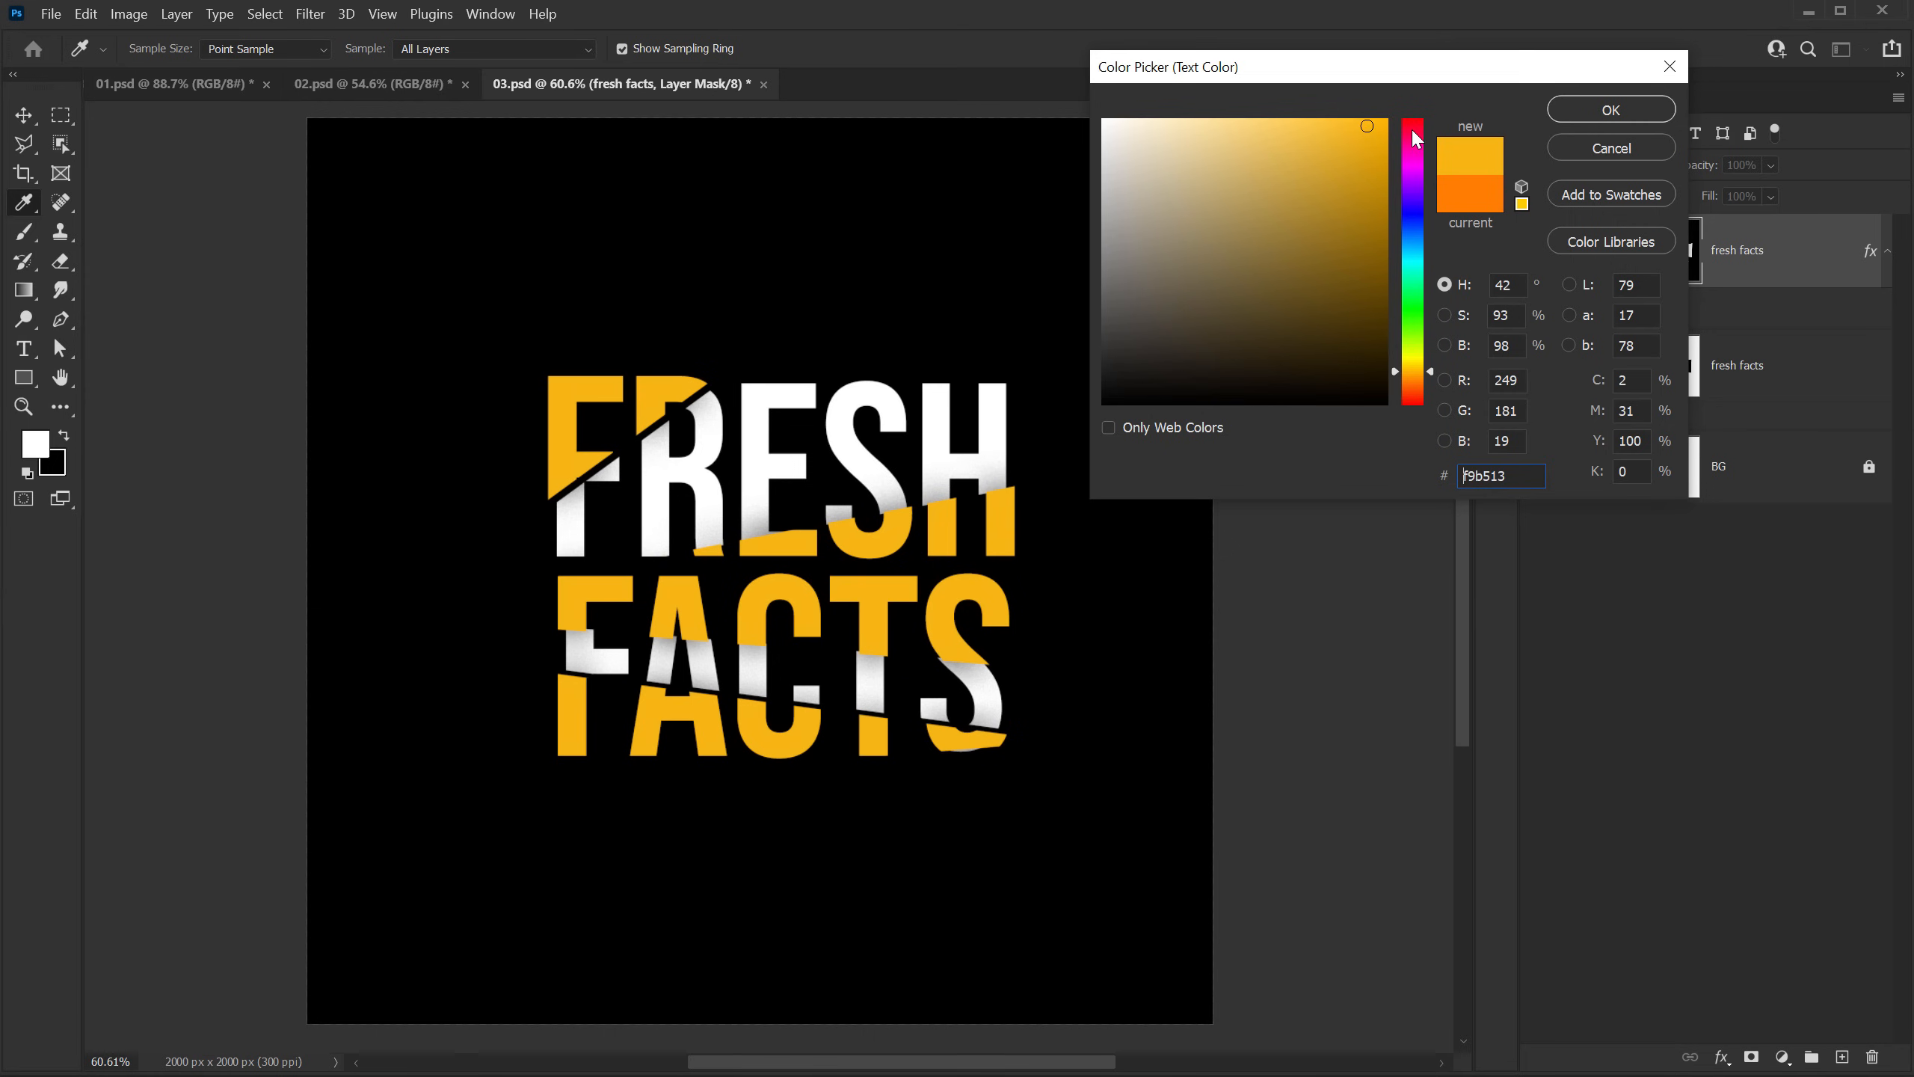
left_click(1615, 105)
left_click(1624, 619)
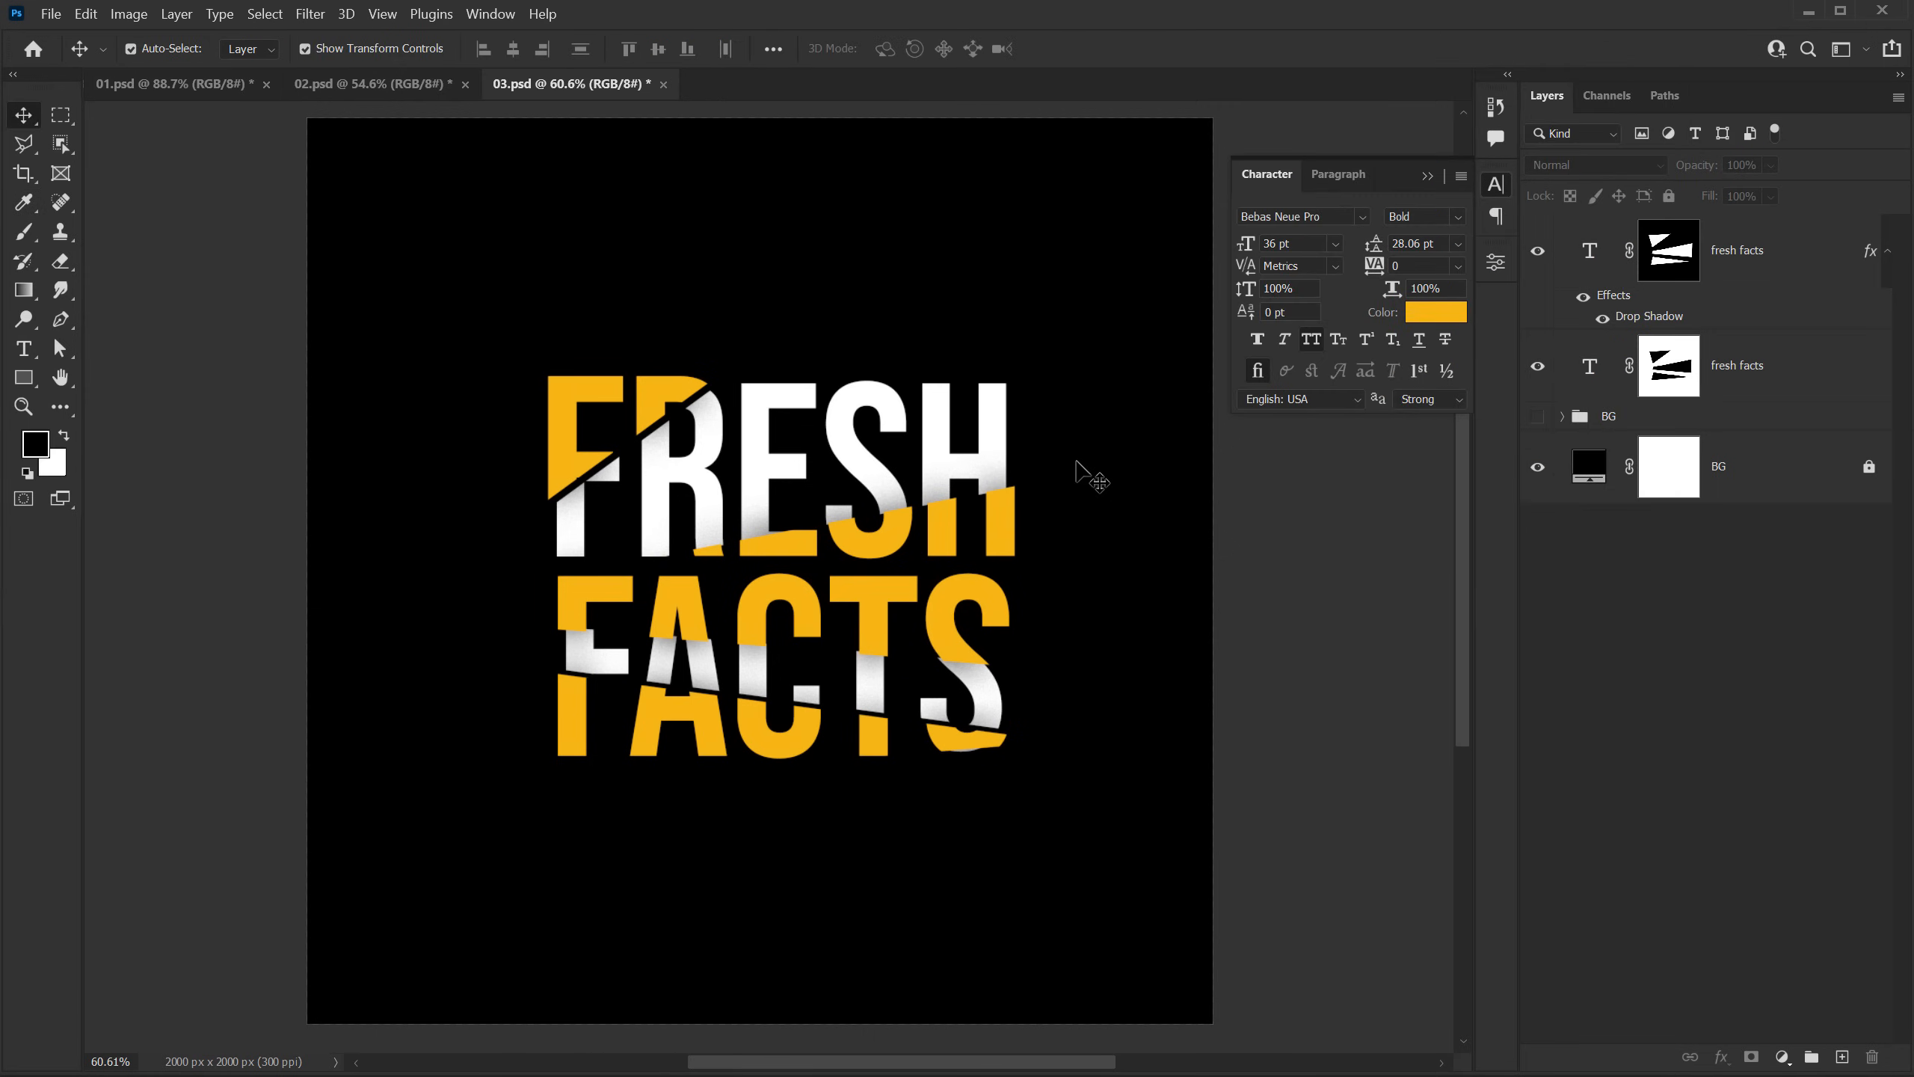
Step: Draw an unfilled line with a 3 px white stroke along the diagonal cut through F and R in FRESH, about 519 × 365 px
scroll(761, 558, "up", 6)
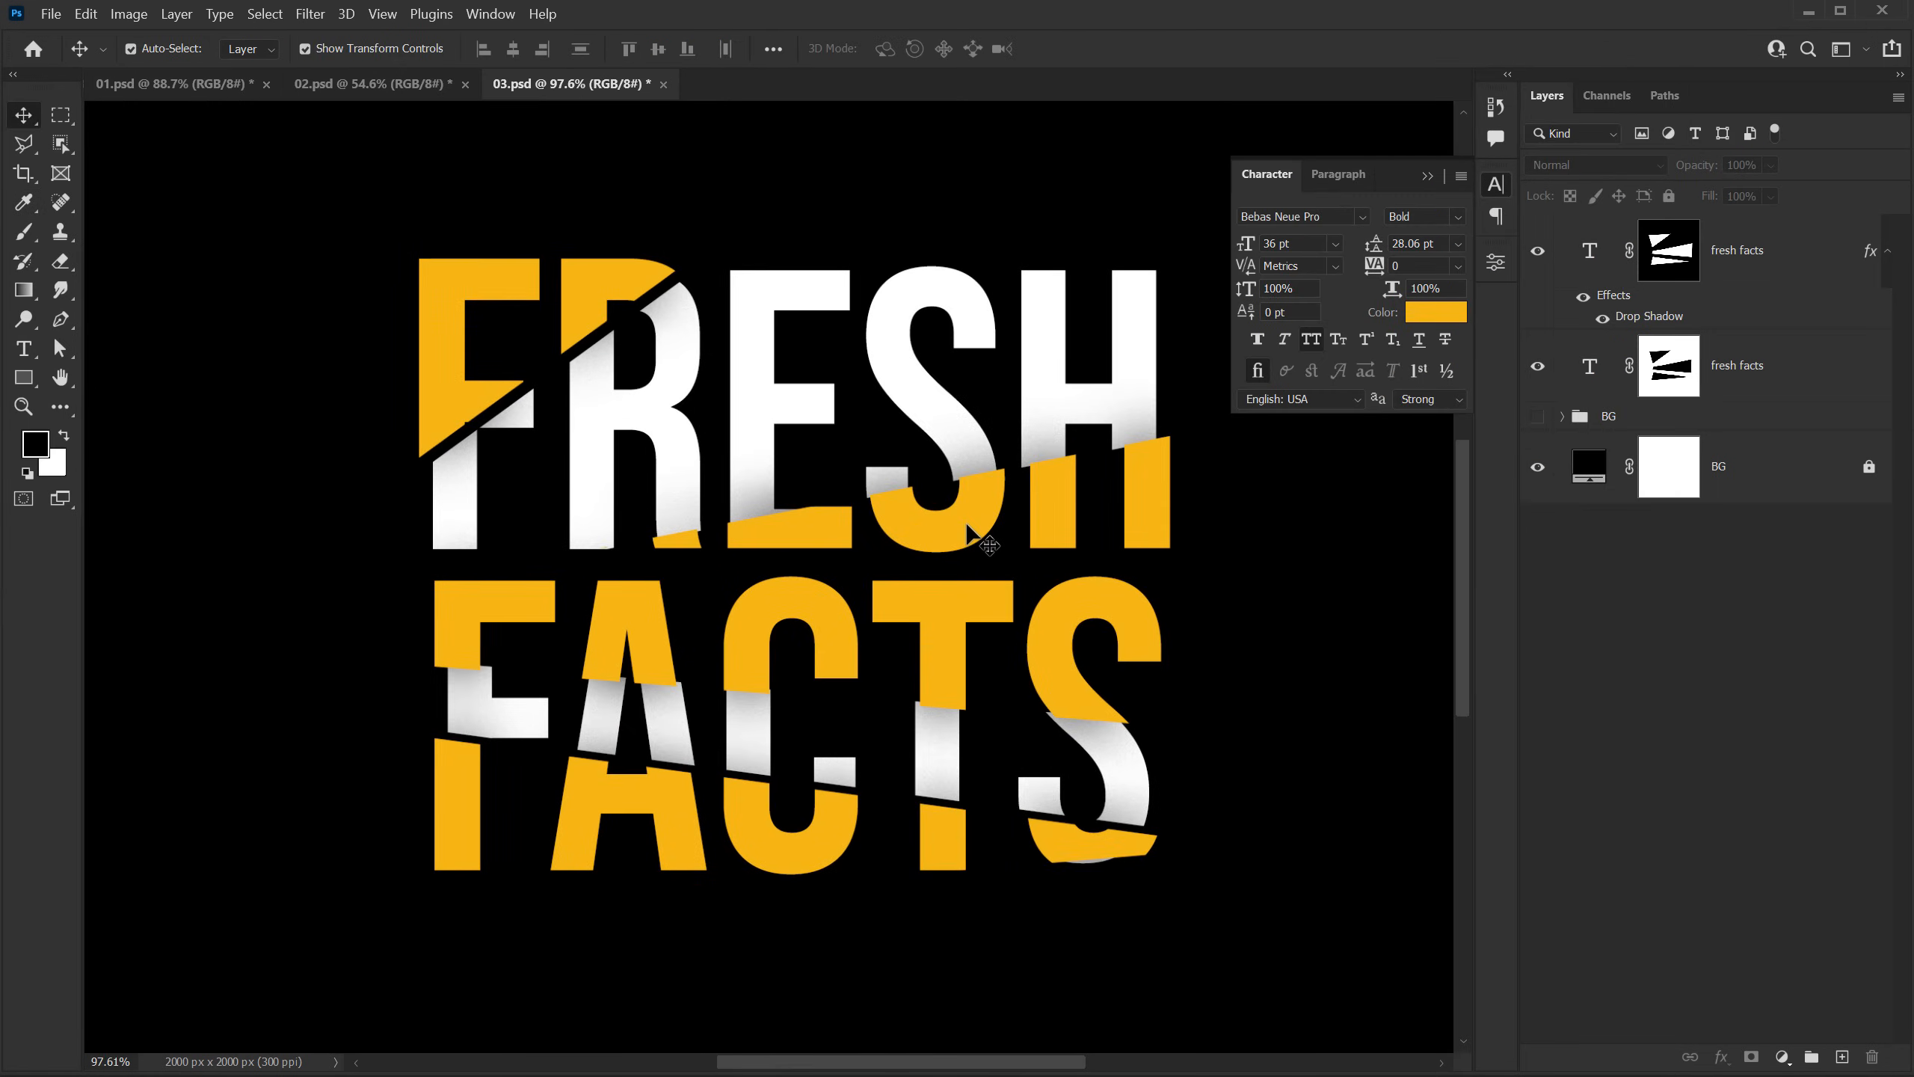
left_click(1427, 176)
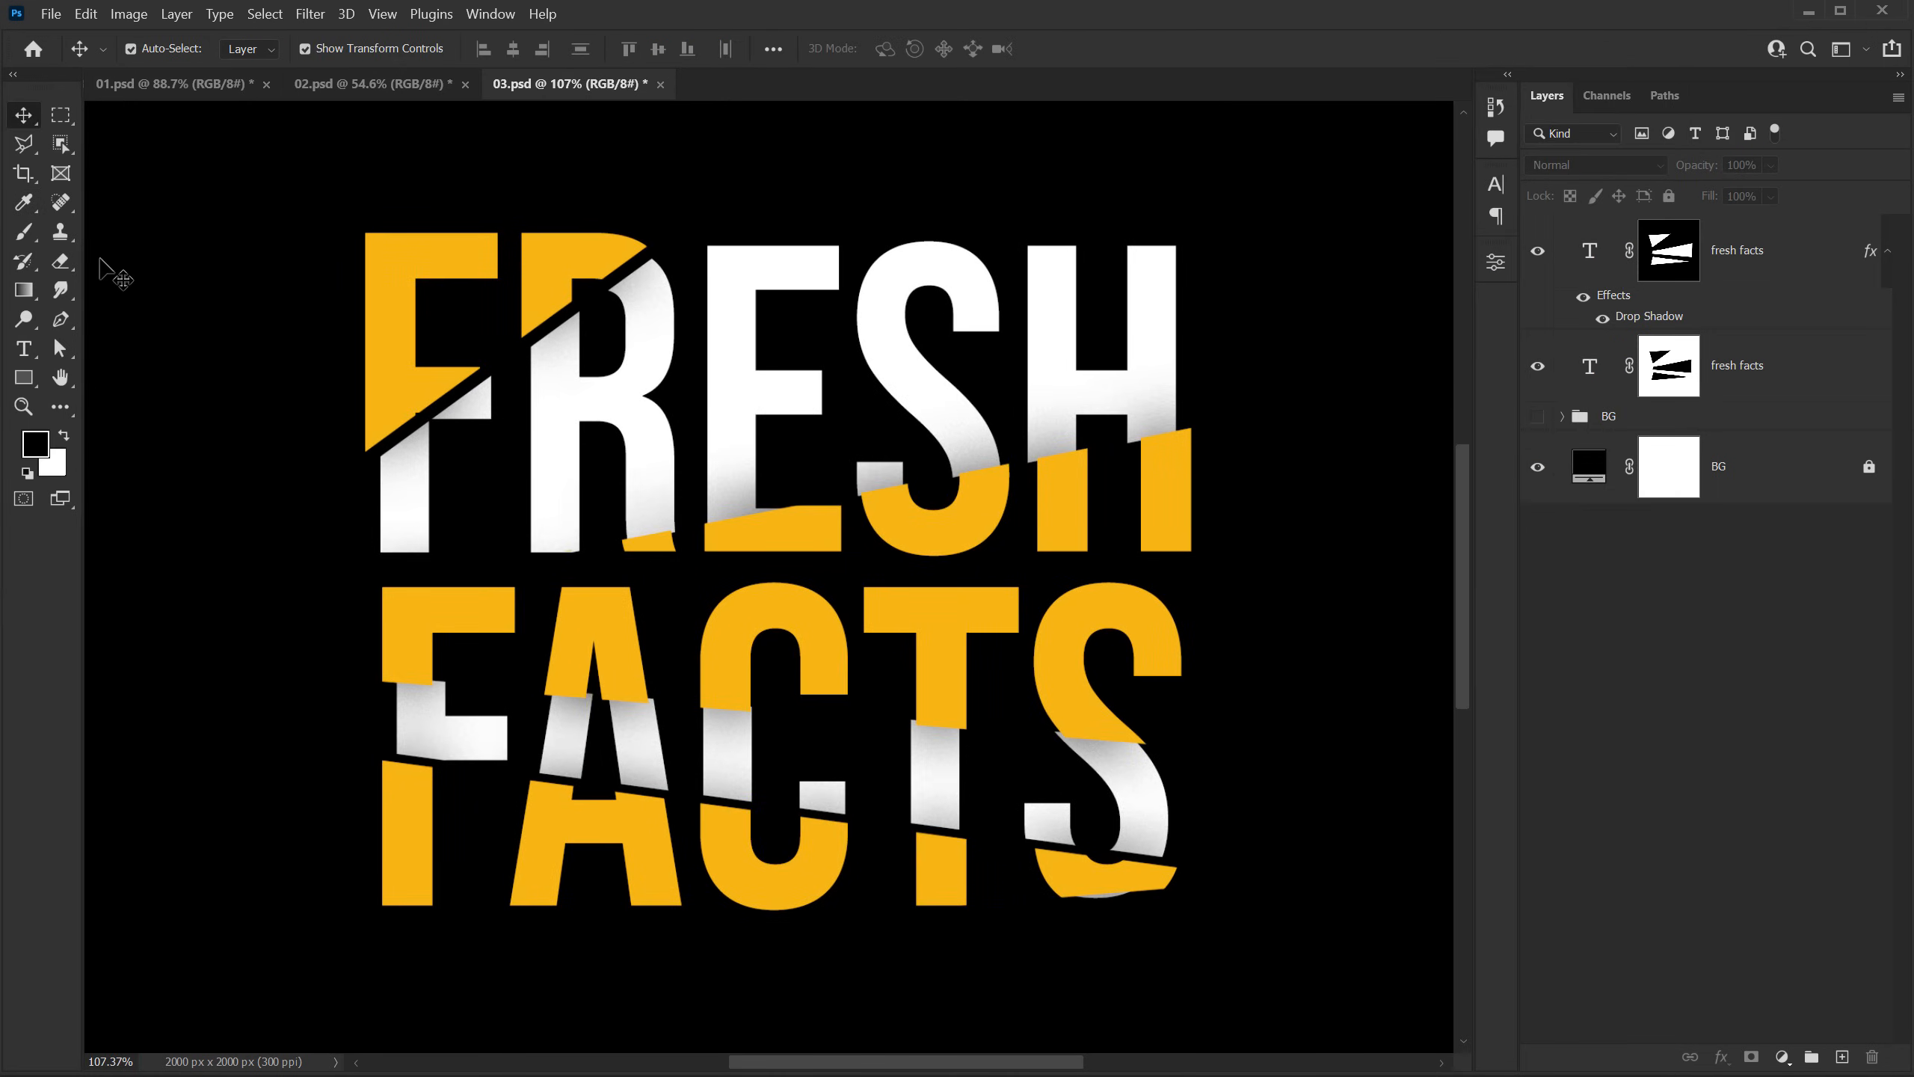
left_click(61, 320)
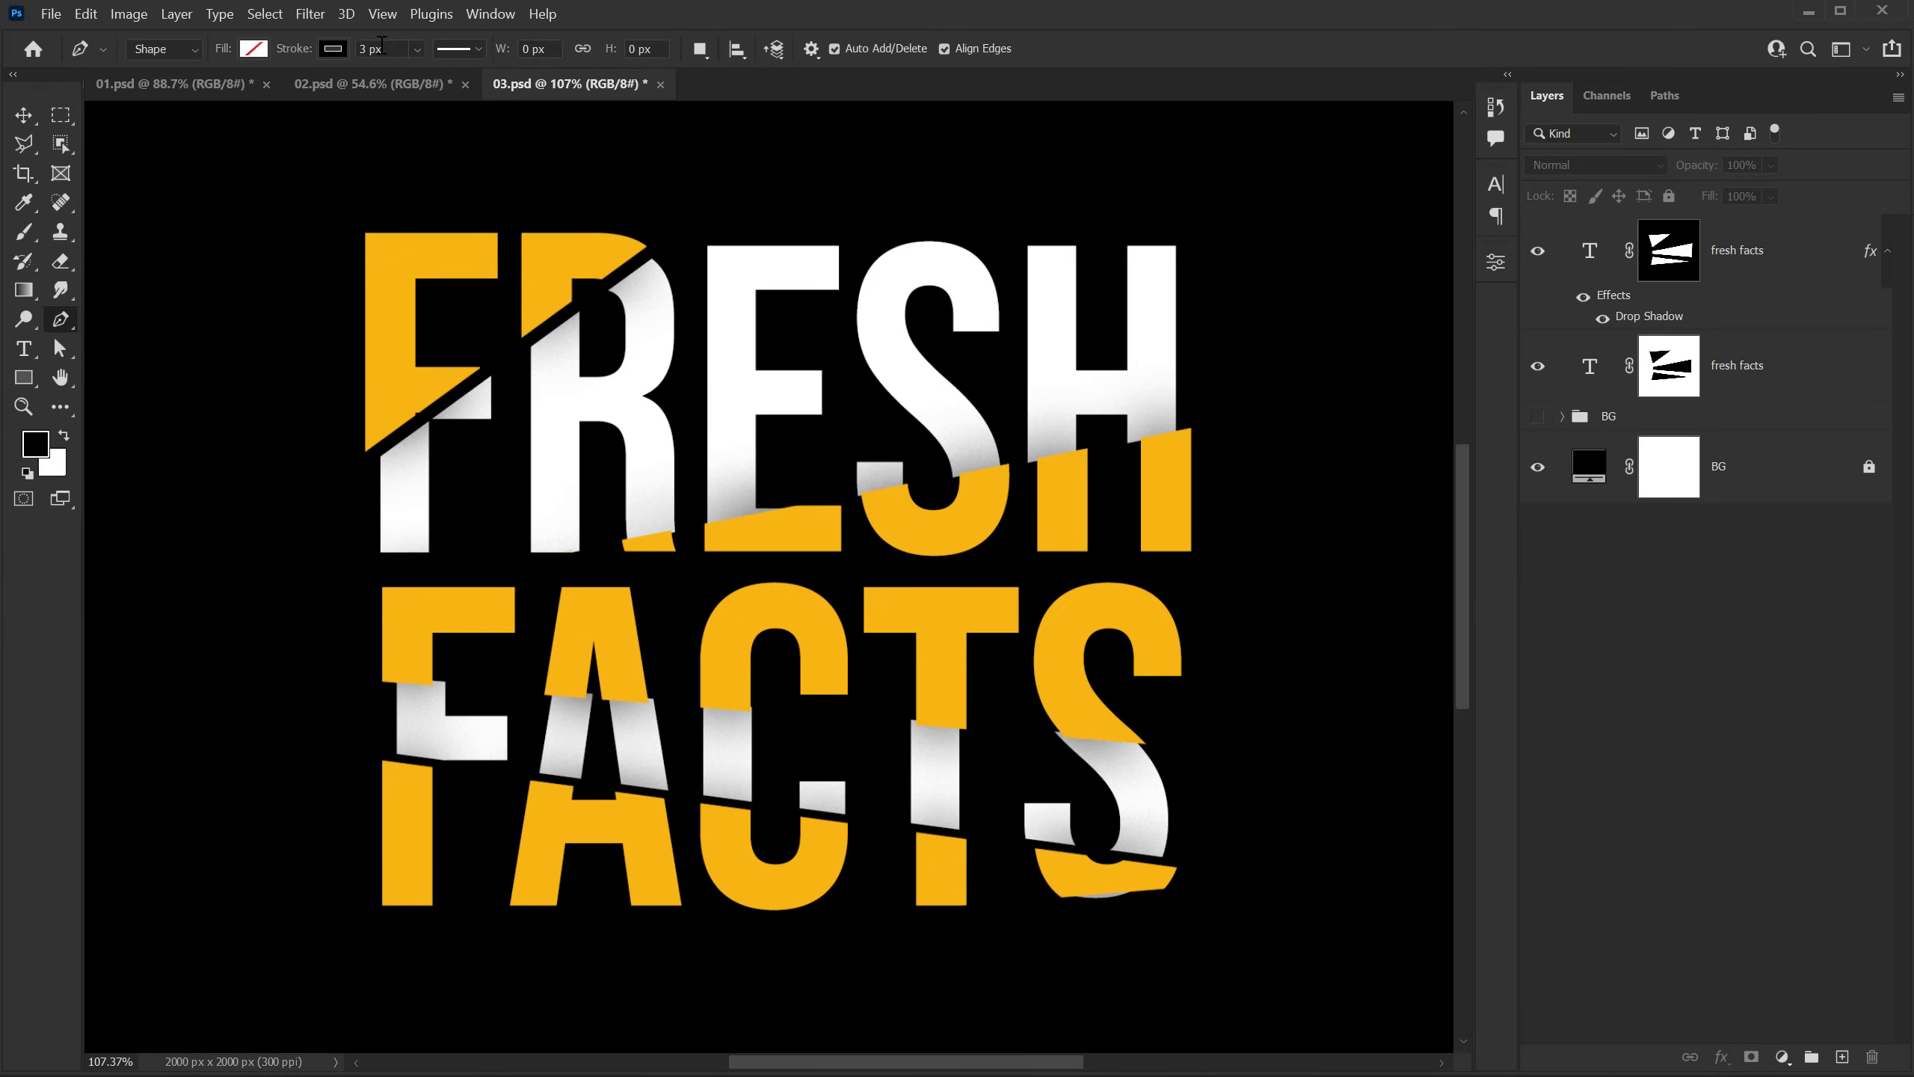
left_click(331, 50)
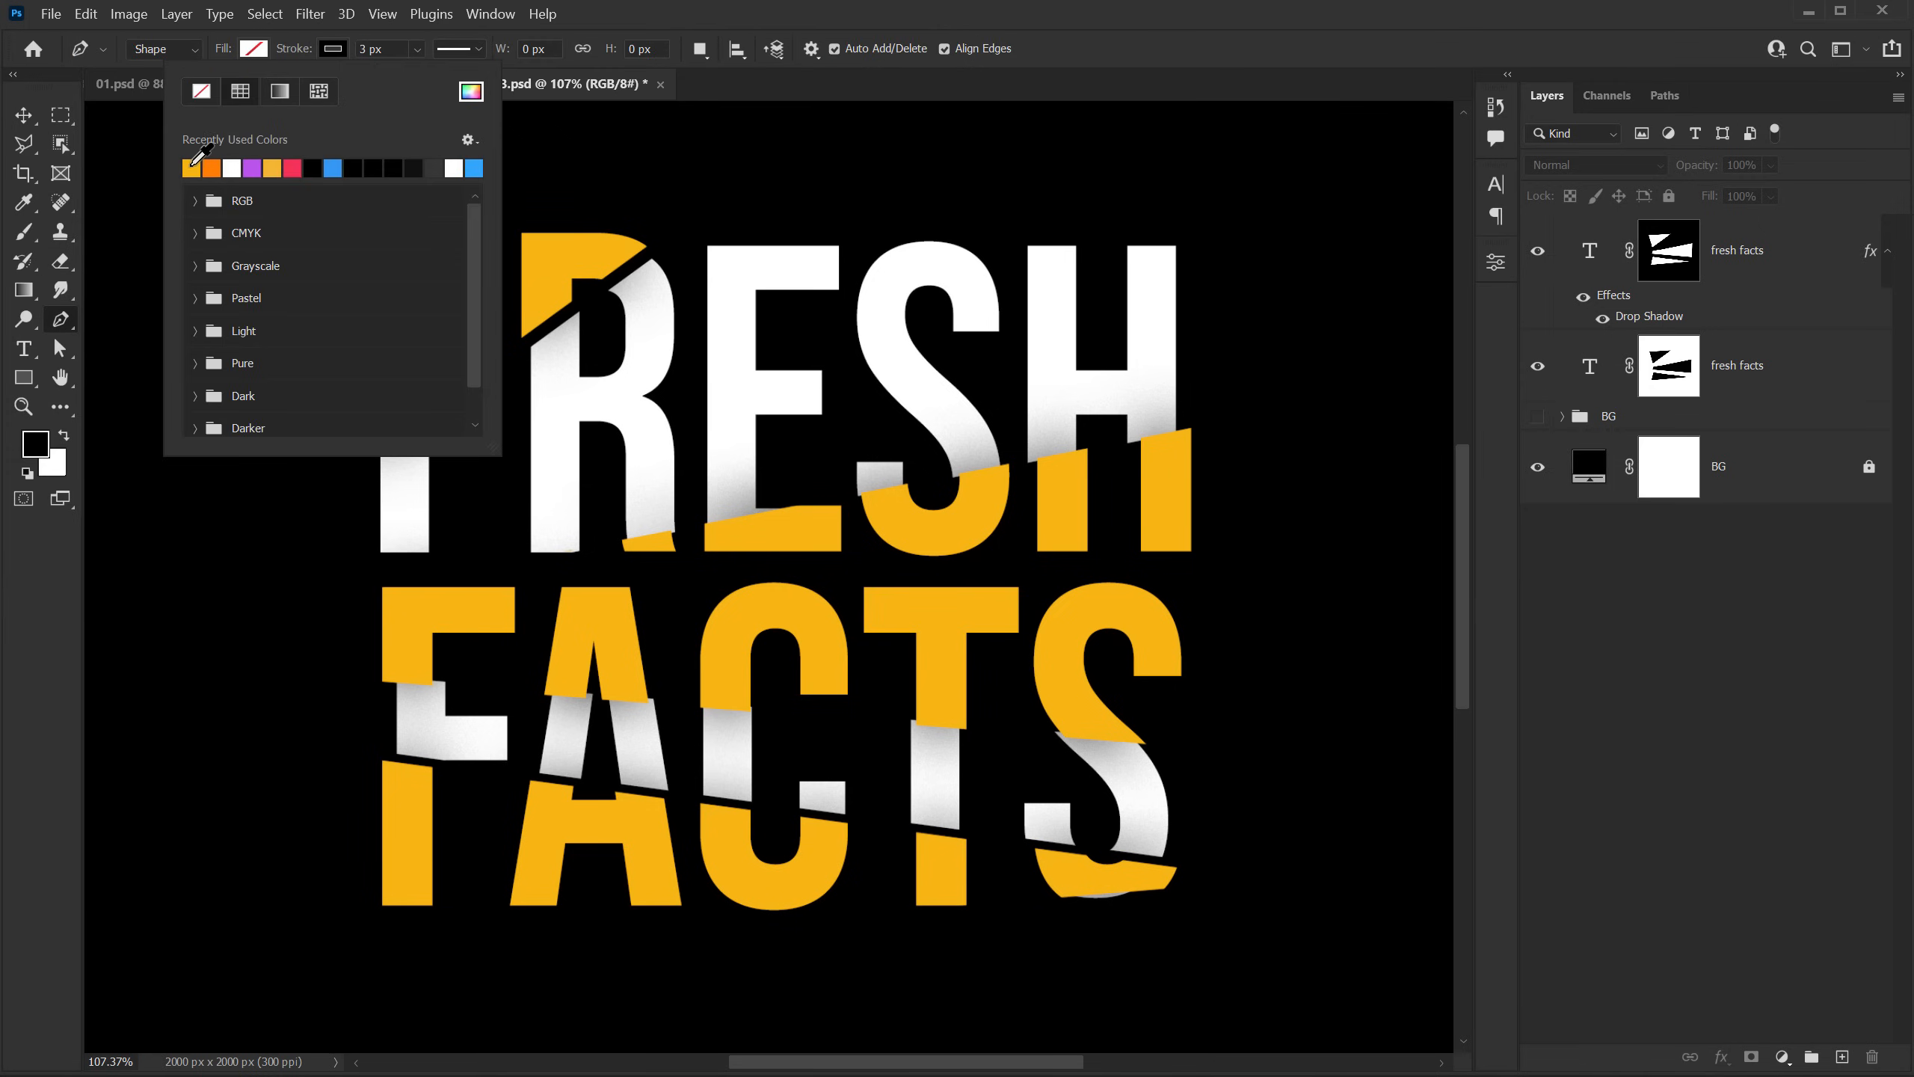
left_click(233, 168)
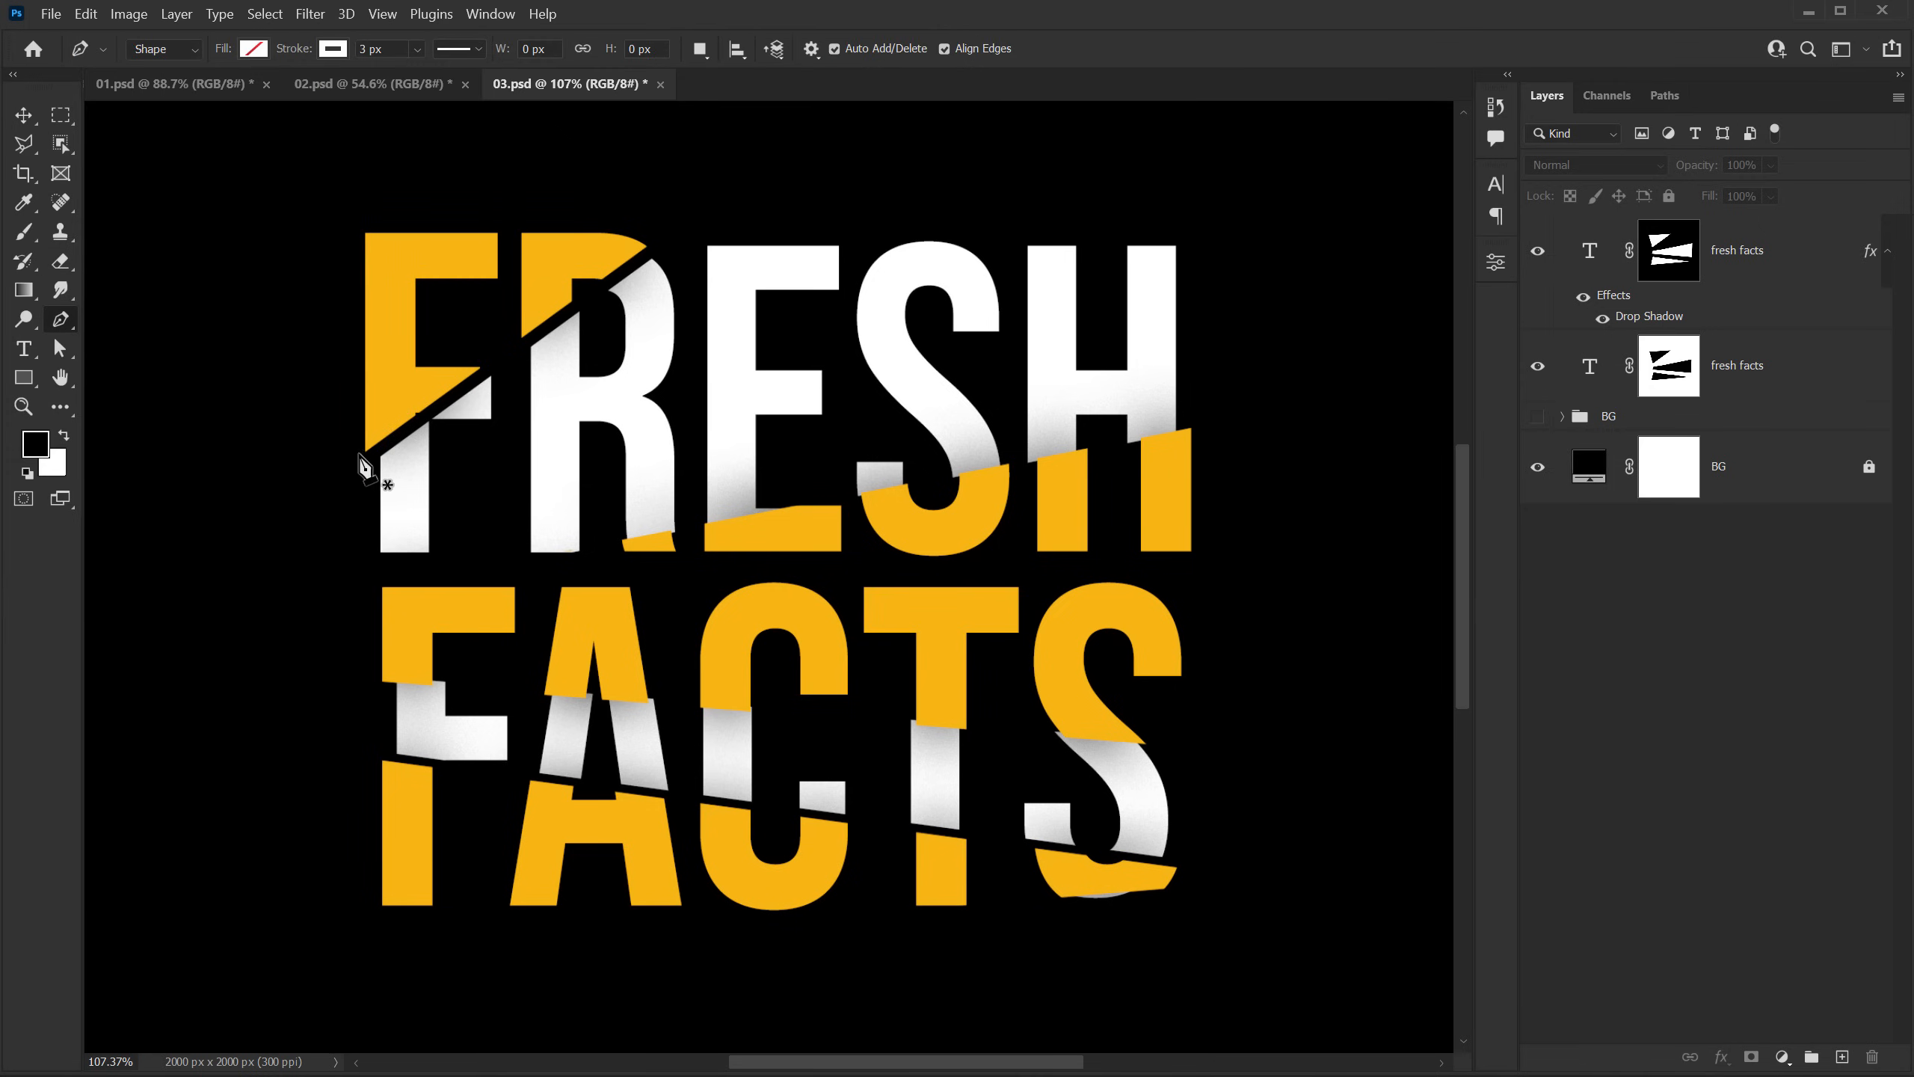
left_click(291, 495)
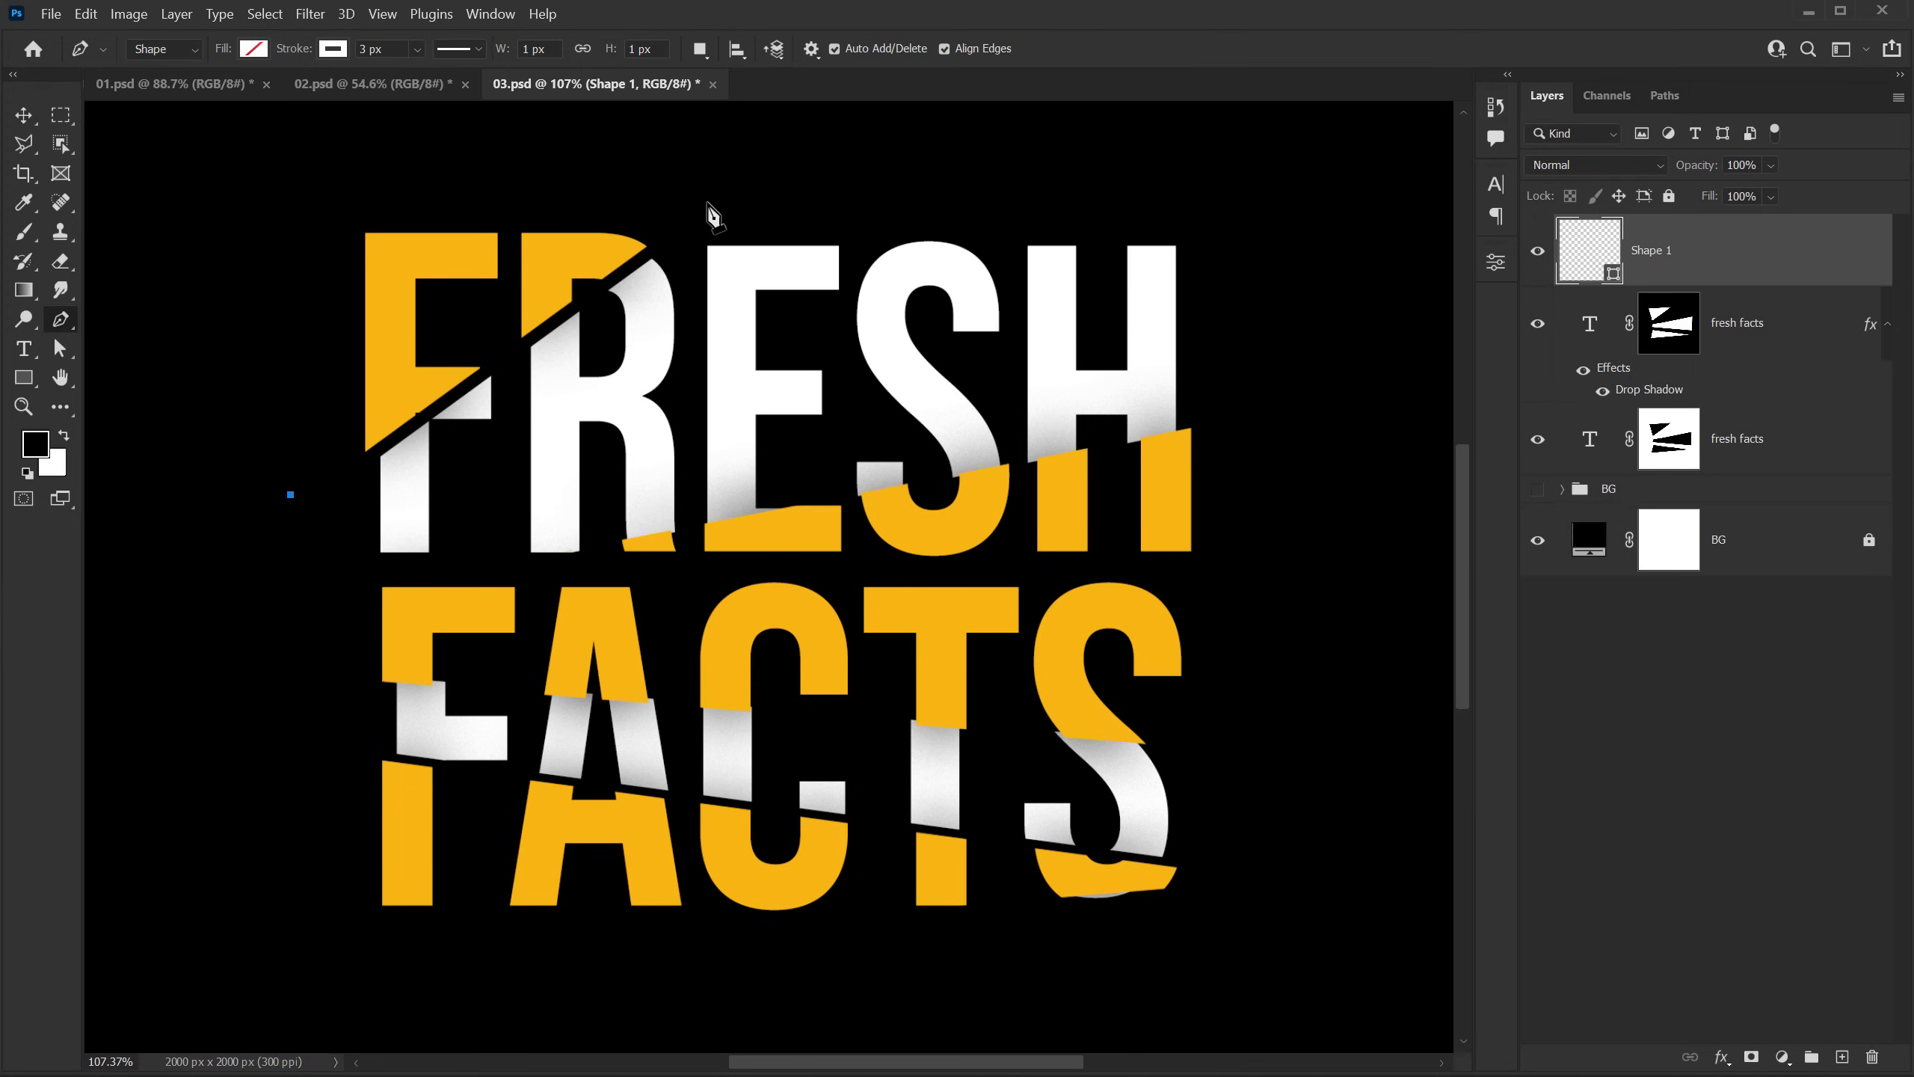
left_click(707, 201)
scroll(549, 451, "up", 3)
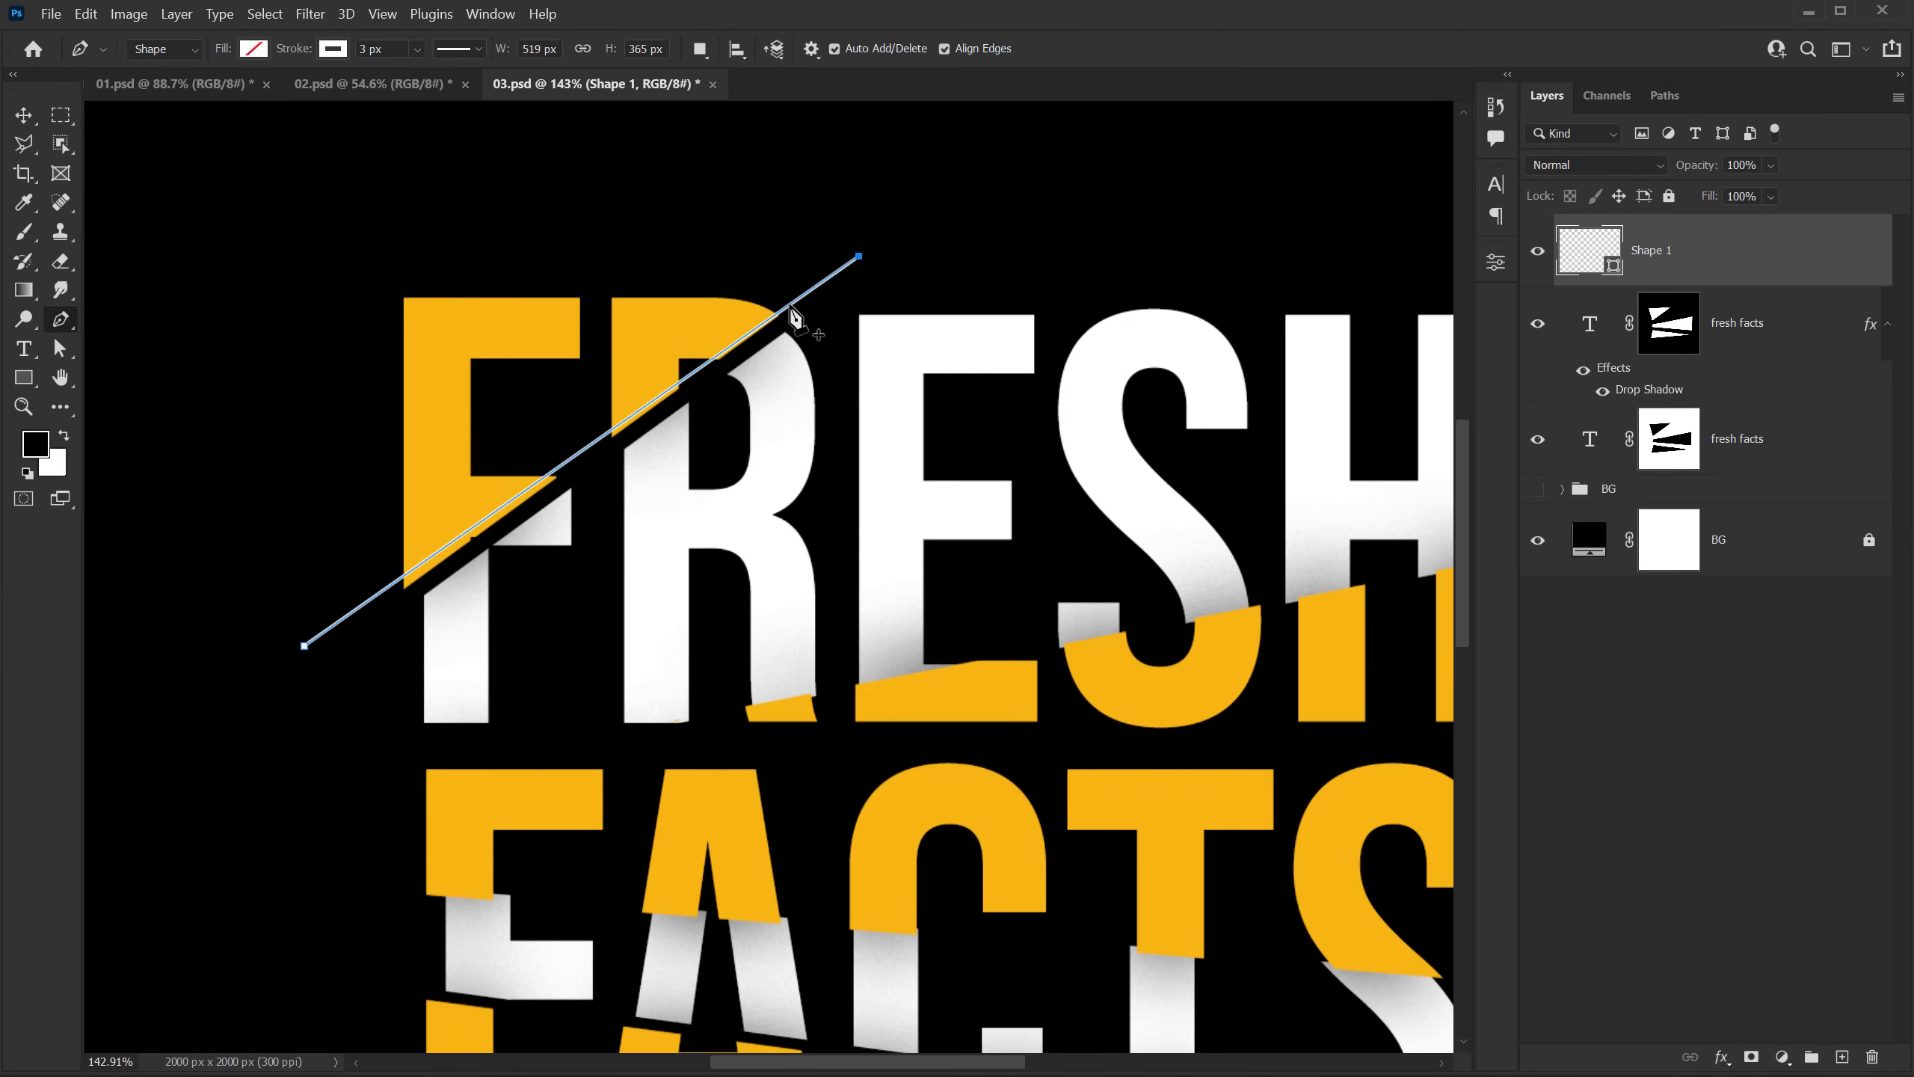
Step: Adjust both endpoints of the diagonal line to follow the yellow slice's cut edge, about 509 × 367 px overall
key("a")
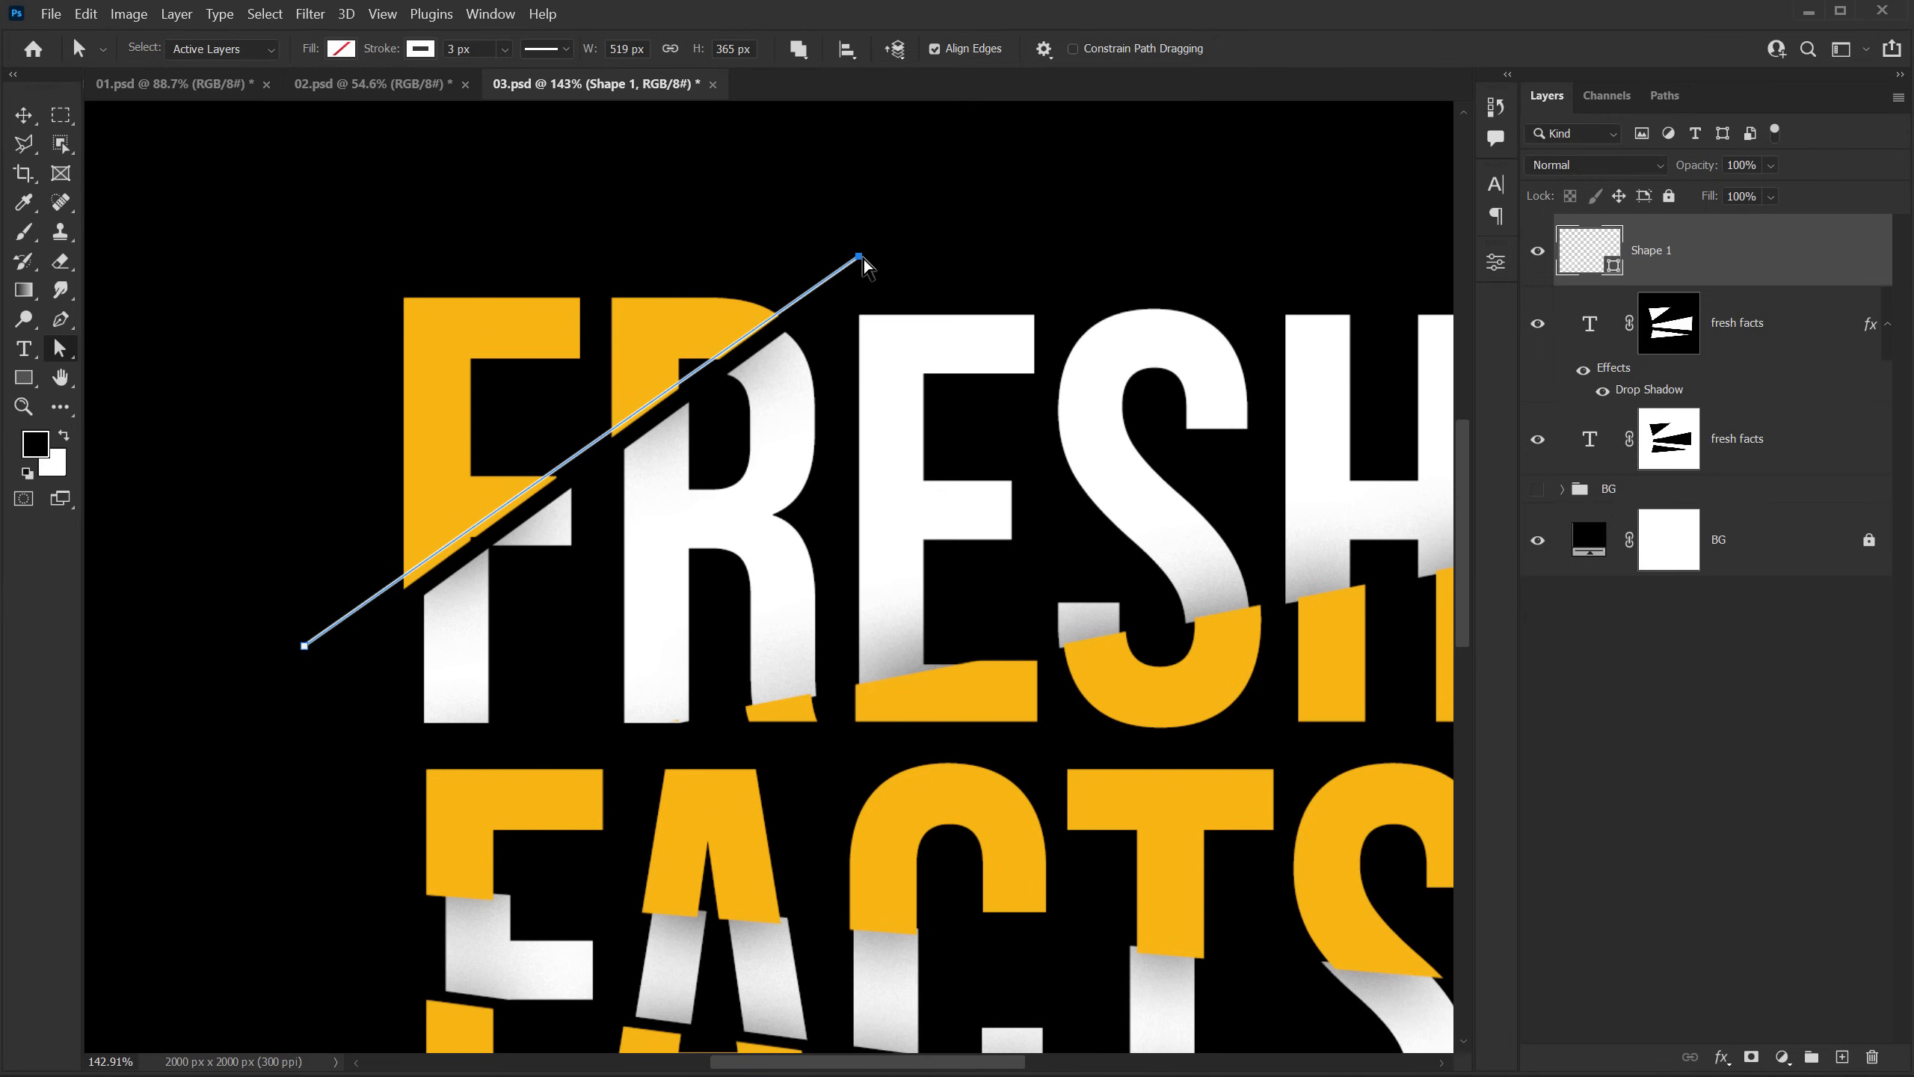
left_click_drag(864, 258, 858, 265)
mouse_move(247, 597)
left_mouse_down()
mouse_move(344, 699)
mouse_move(310, 656)
left_mouse_up()
scroll(791, 450, "down", 2)
left_click_drag(869, 510, 683, 418)
scroll(503, 445, "up", 2)
left_click_drag(490, 438, 519, 500)
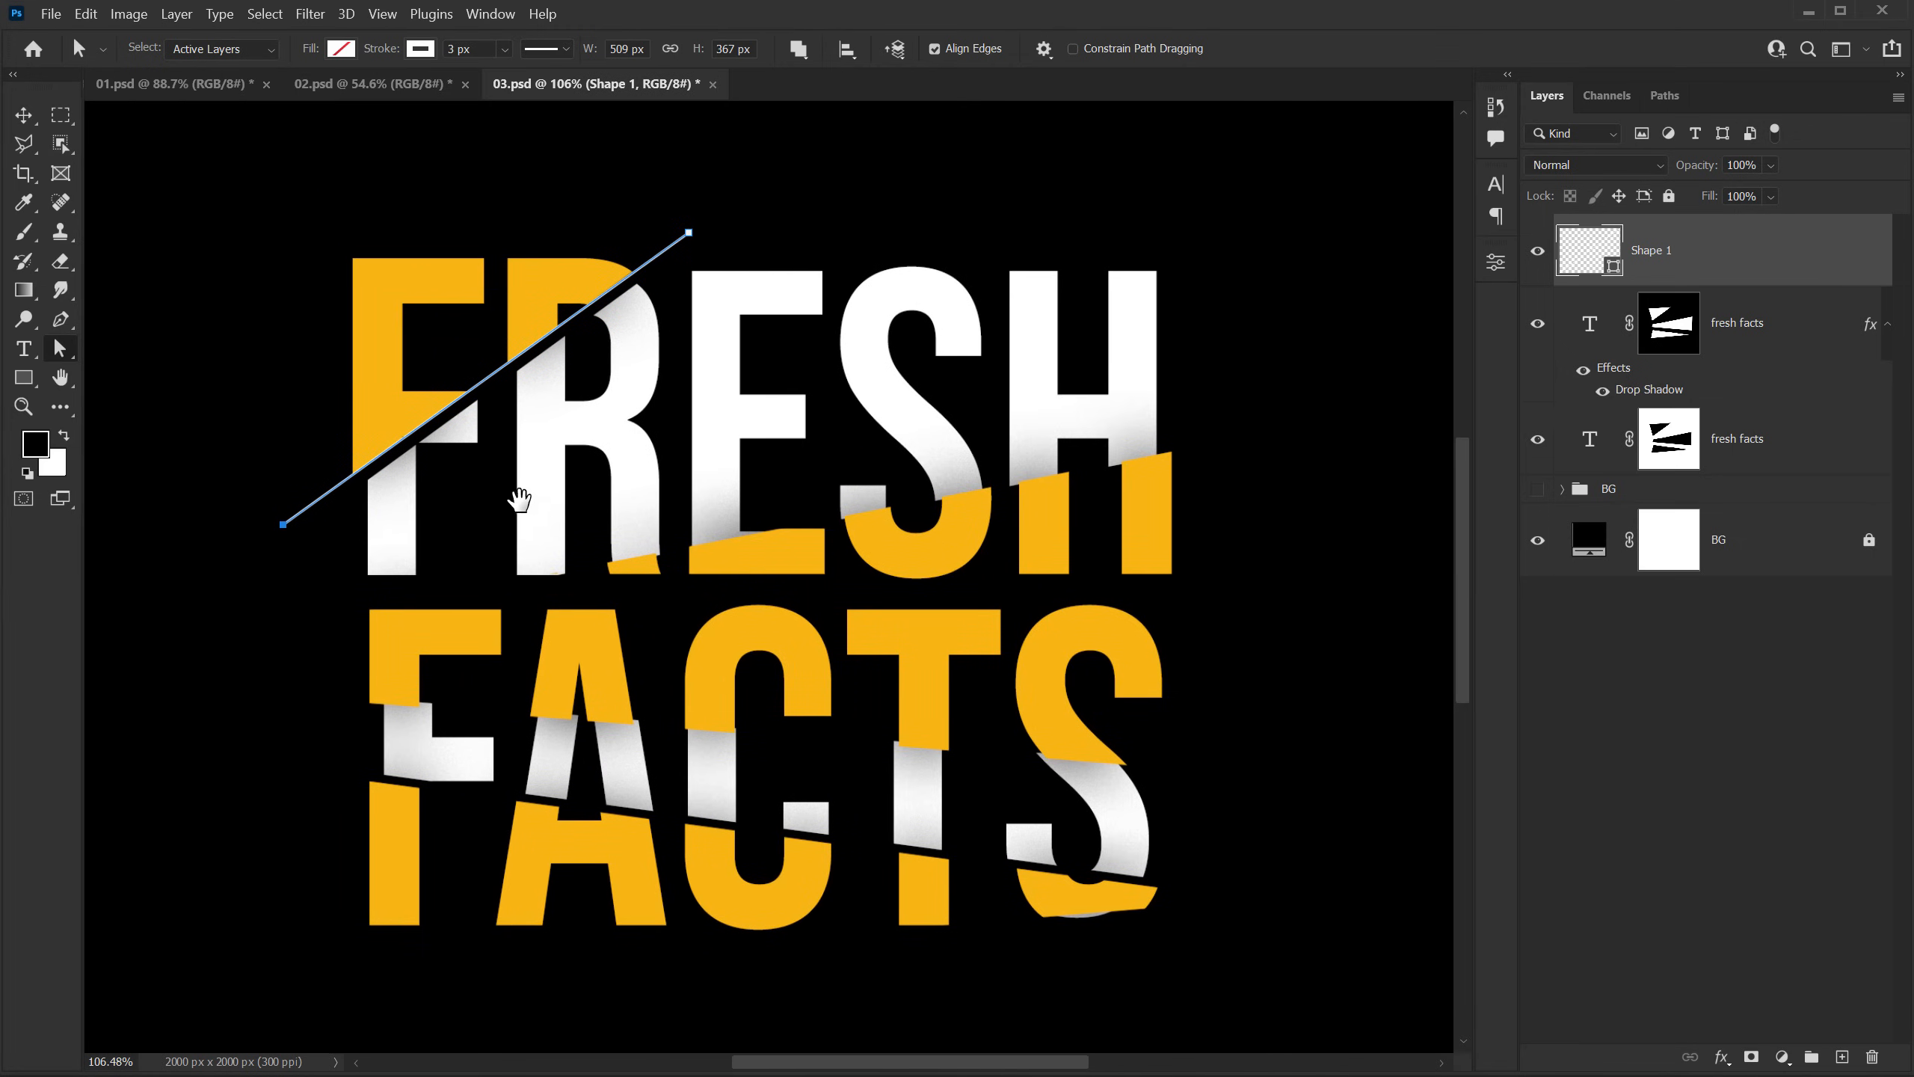
Step: Draw a second white 3 px line along the slanted cut across the lower part of FRESH, about 930 × 198 px
left_click(60, 320)
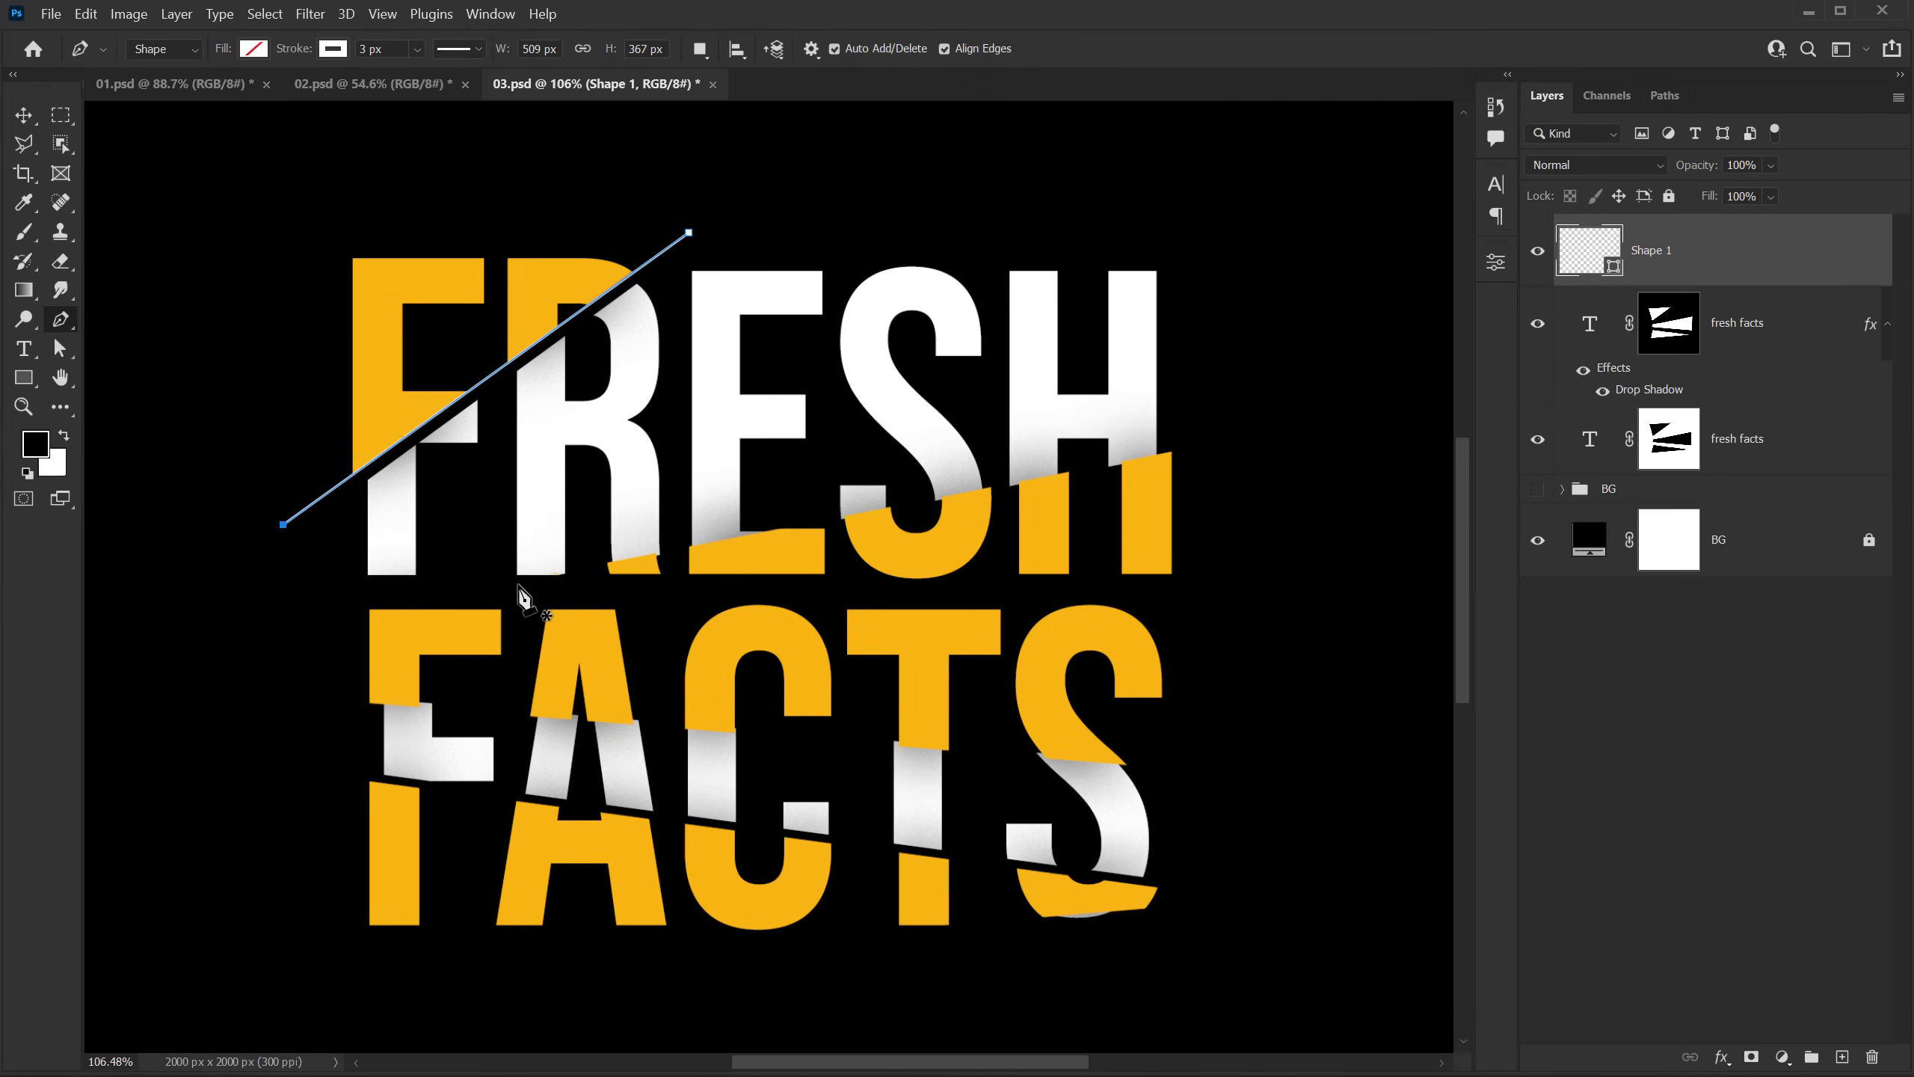
left_click(515, 589)
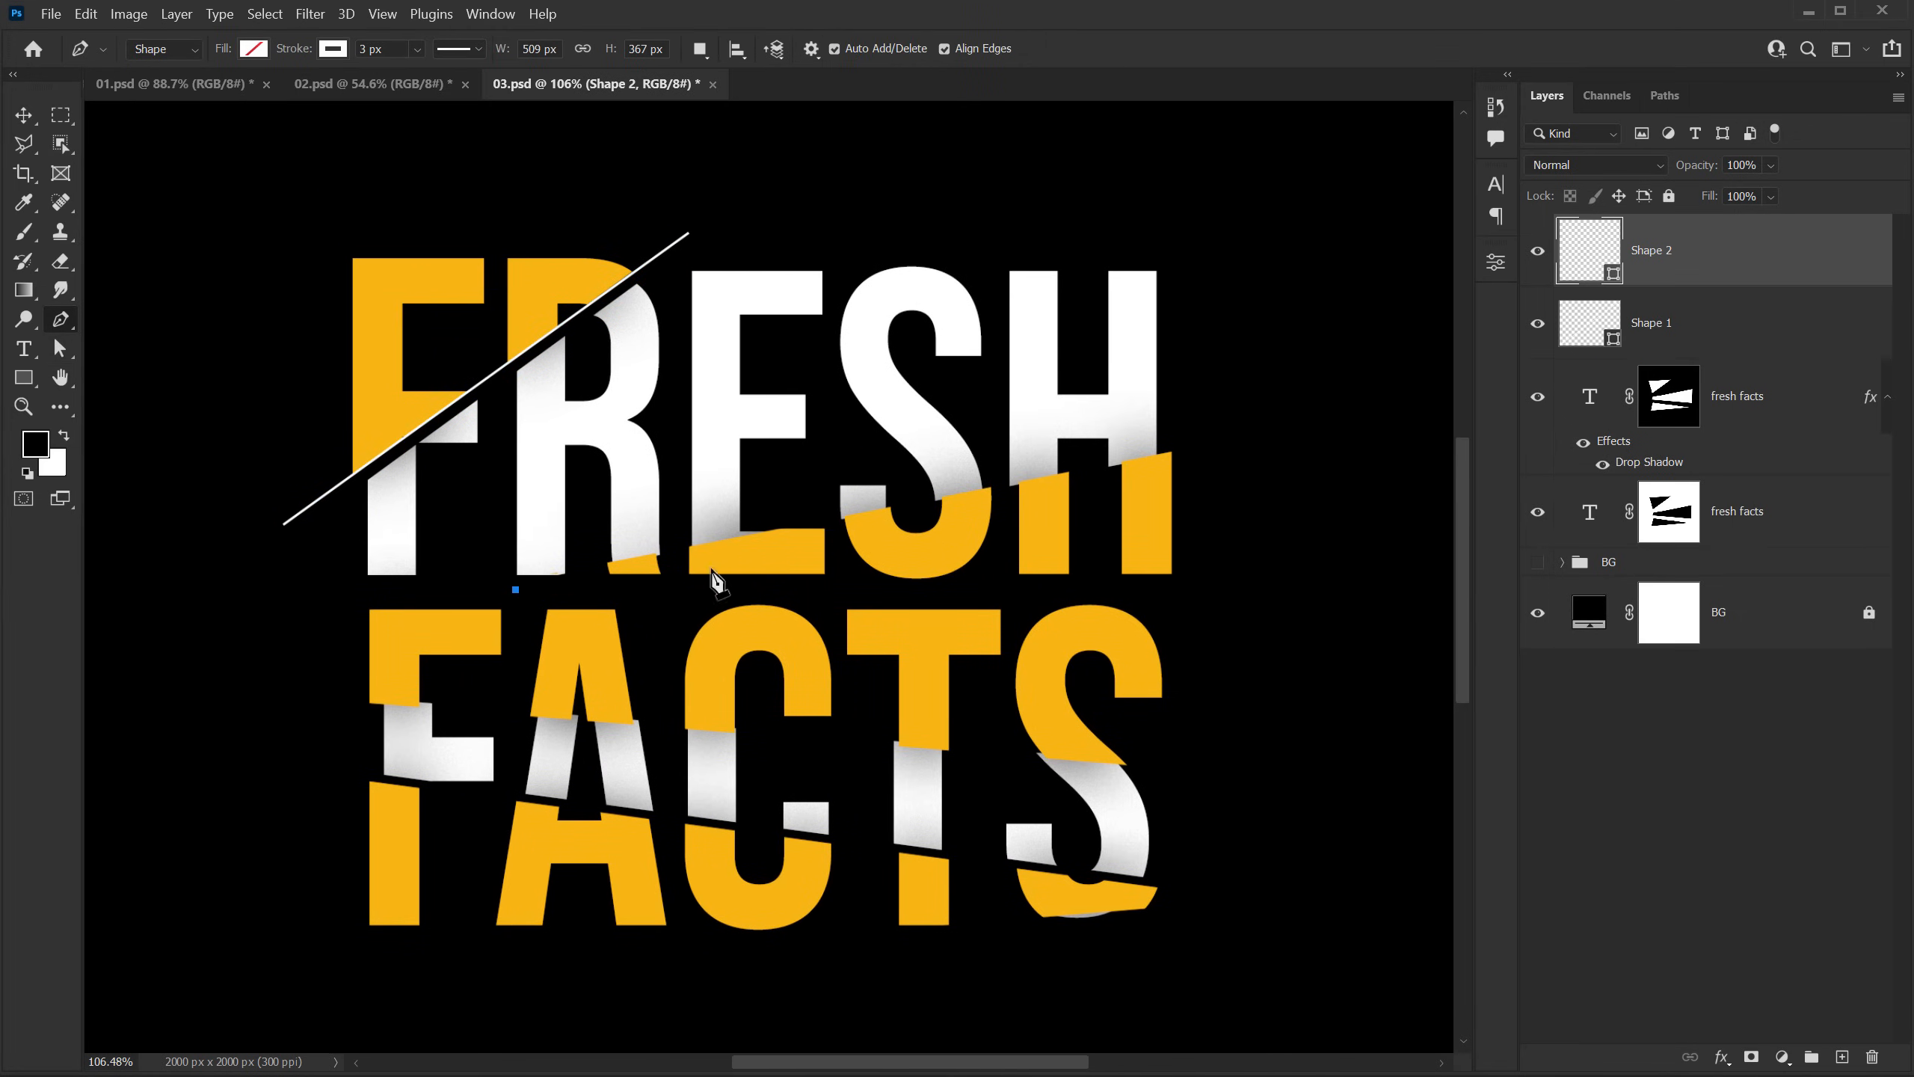
left_click(1231, 441)
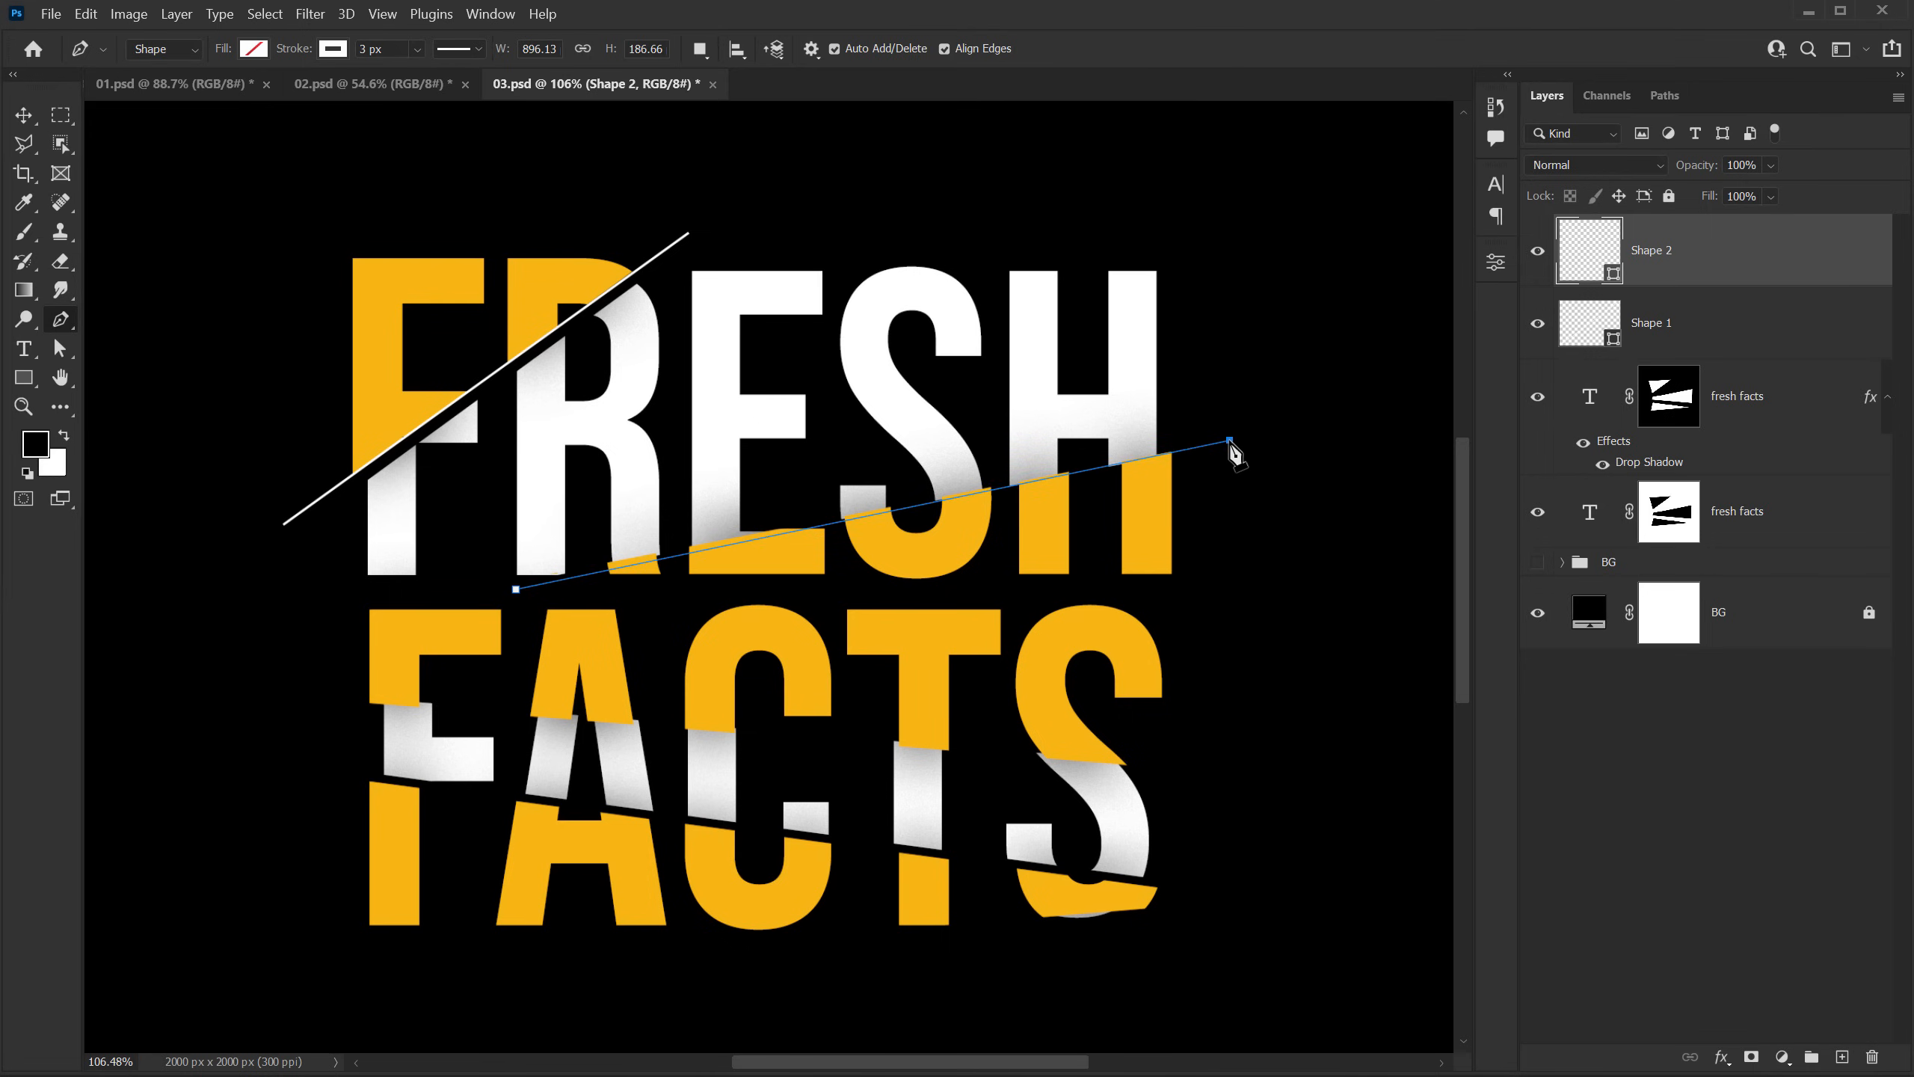
mouse_move(1230, 440)
left_mouse_down()
mouse_move(1202, 347)
mouse_move(1256, 434)
left_mouse_up()
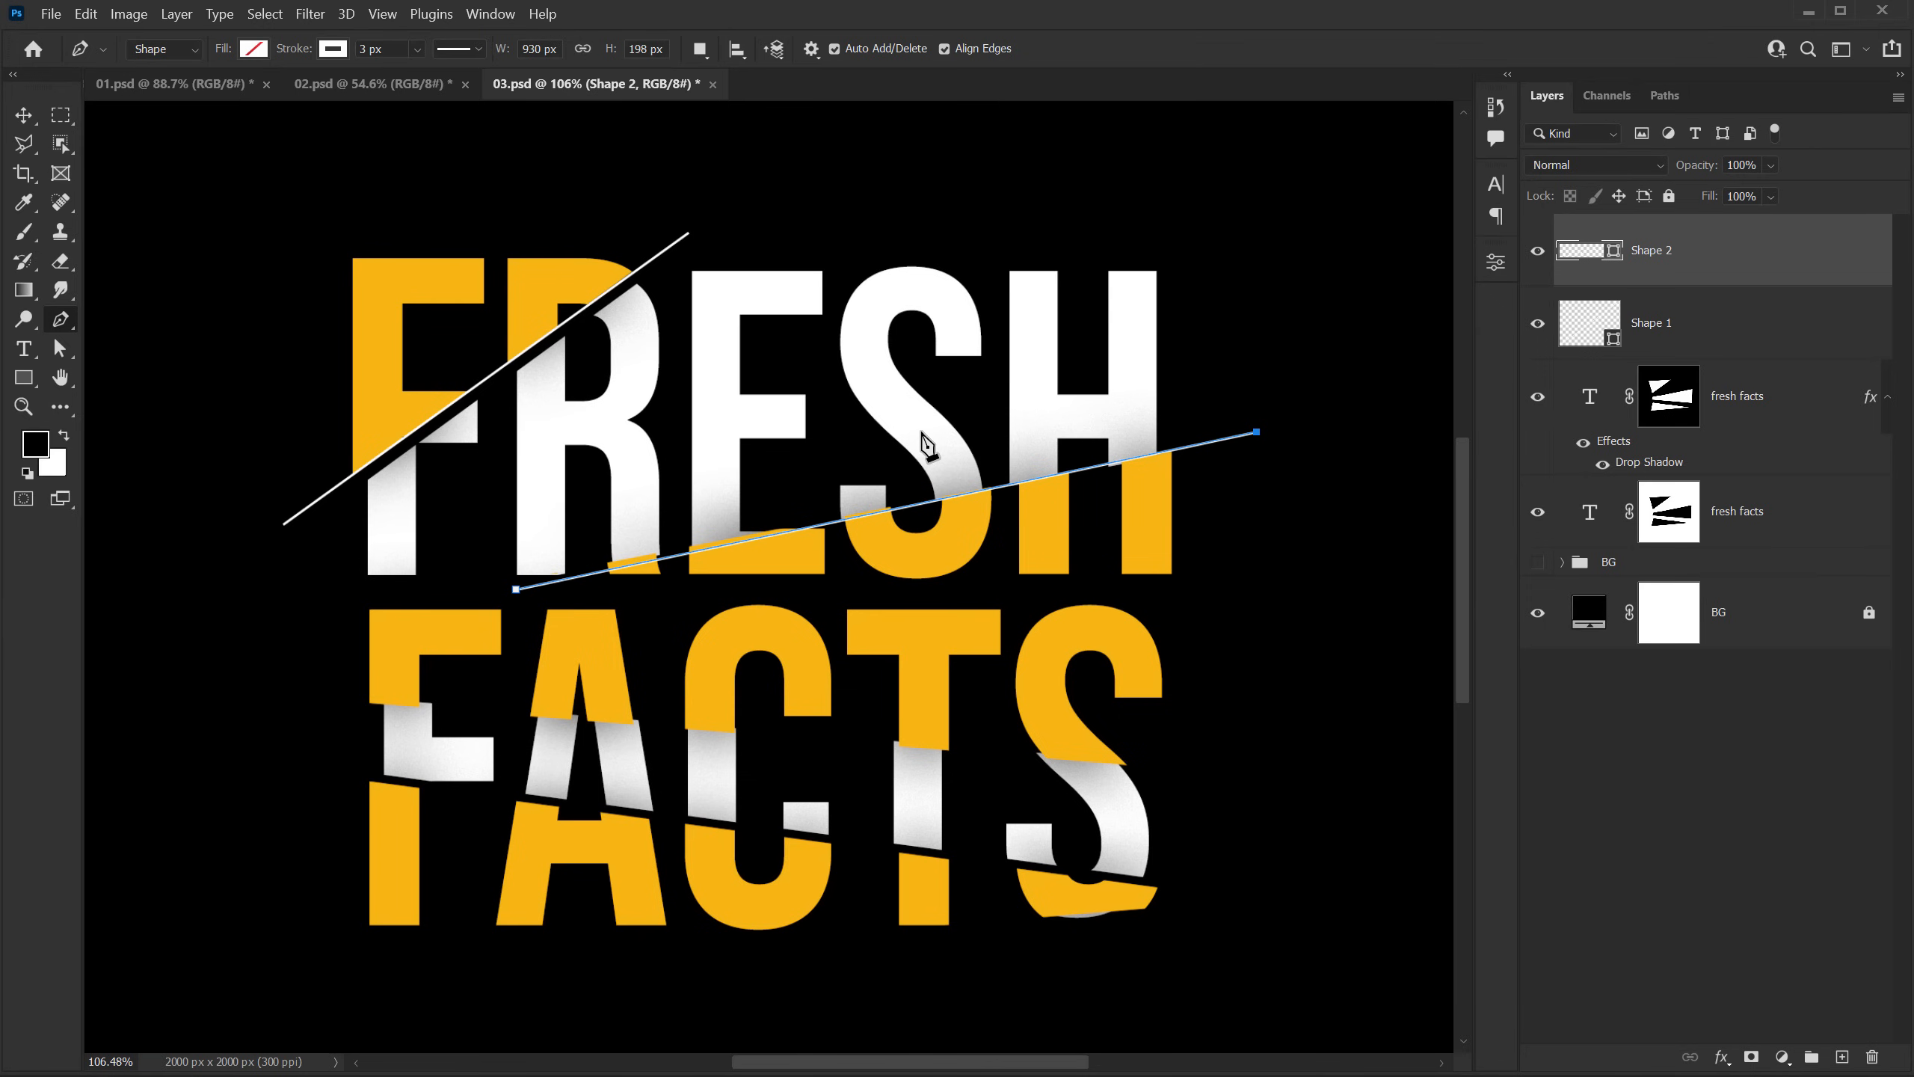
Step: Adjust the lower endpoint of the second line so it follows the slanted cut edge, and deselect the shape
scroll(791, 509, "up", 2)
scroll(452, 537, "up", 2)
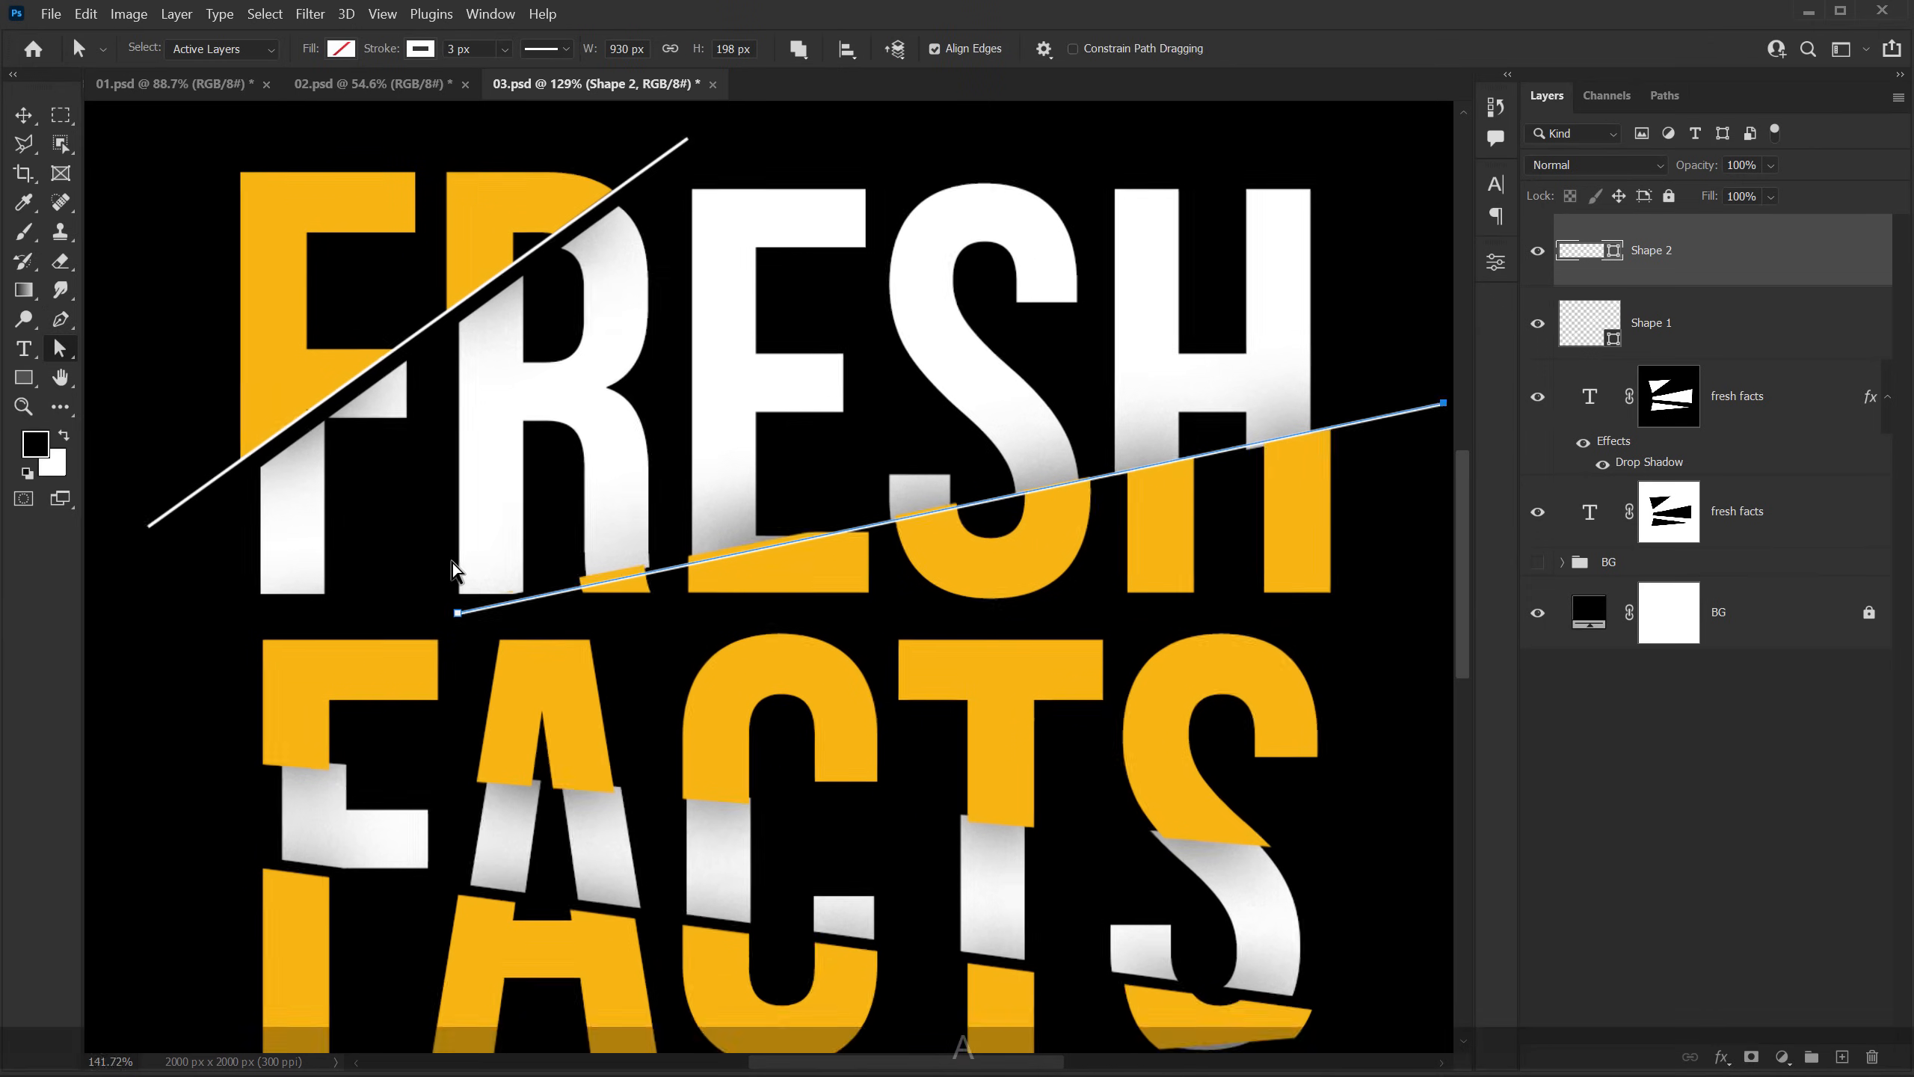
key("a")
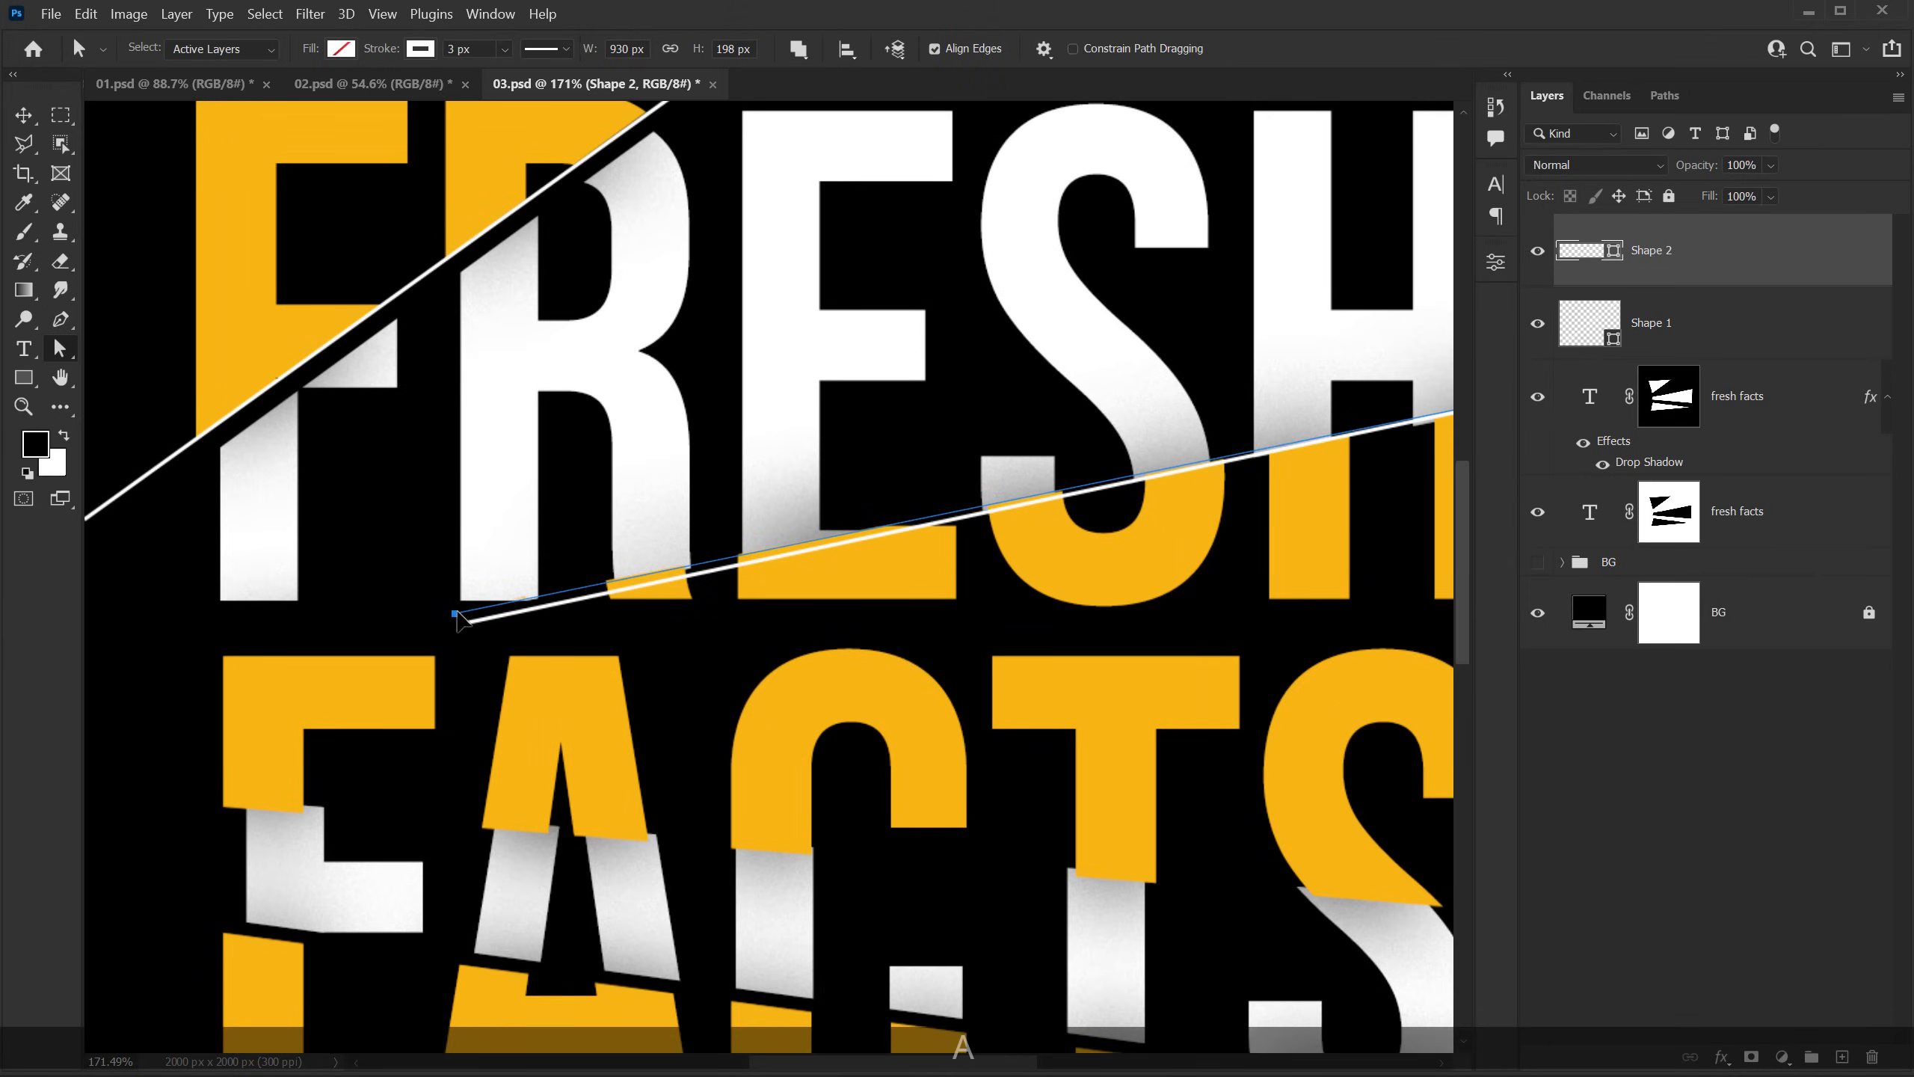
left_click(650, 522)
scroll(650, 522, "down", 4)
left_click(1717, 743)
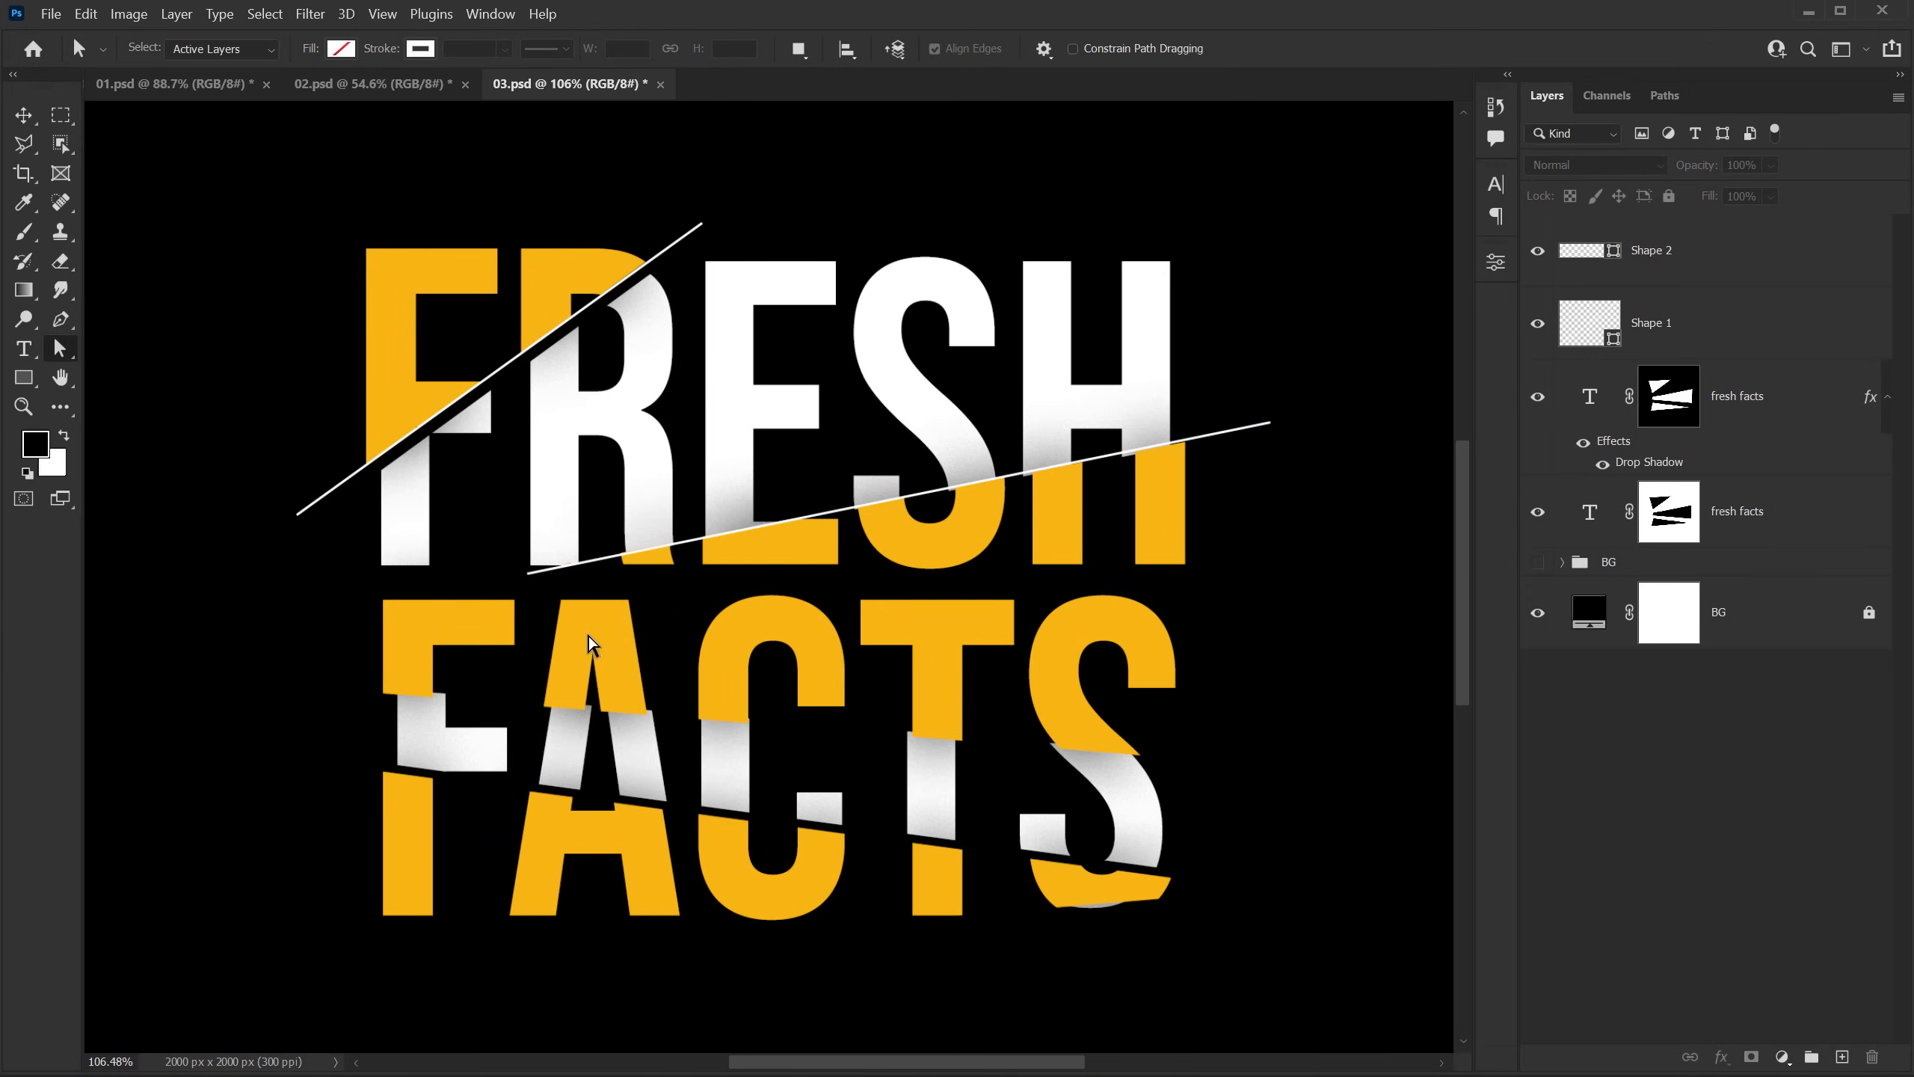
Step: Draw a third white 3 px line along the upper cut across FACTS, about 1245 × 110 px
scroll(855, 500, "down", 1)
scroll(779, 518, "up", 1)
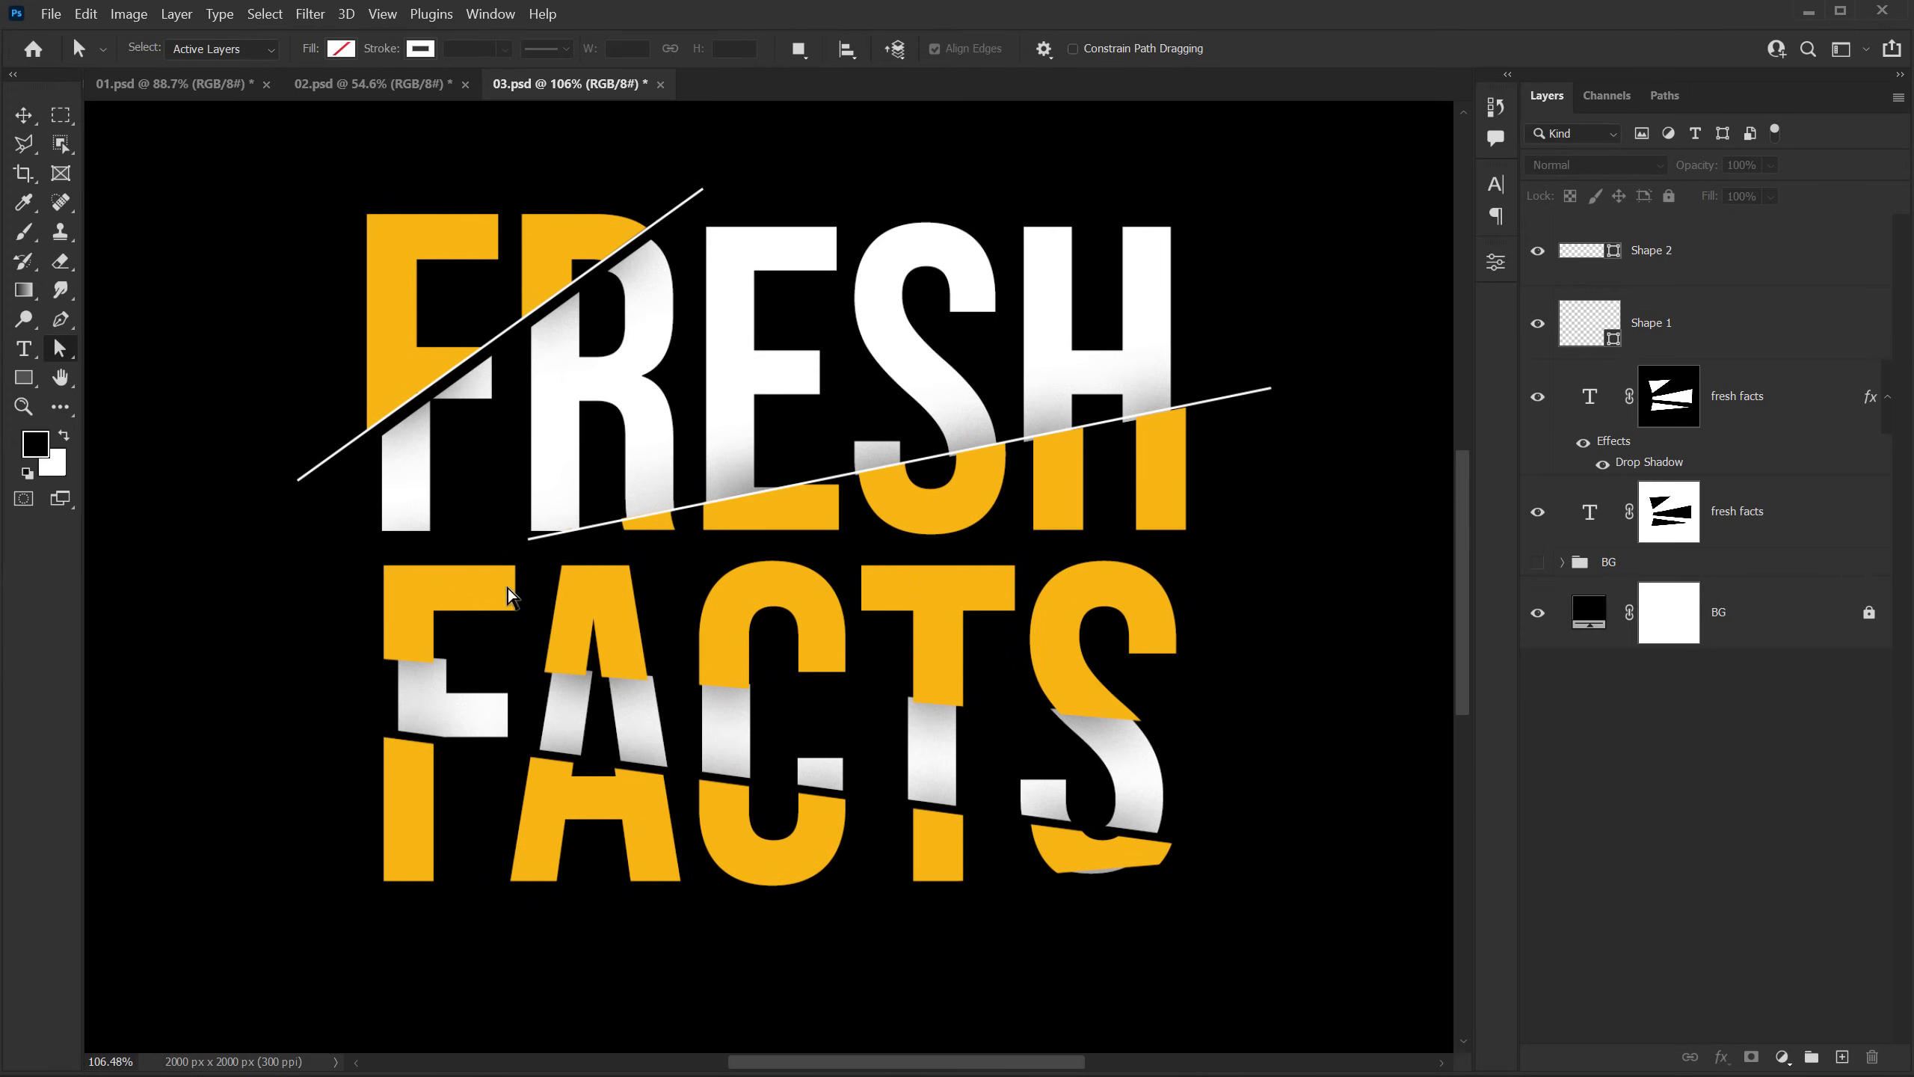
key("p")
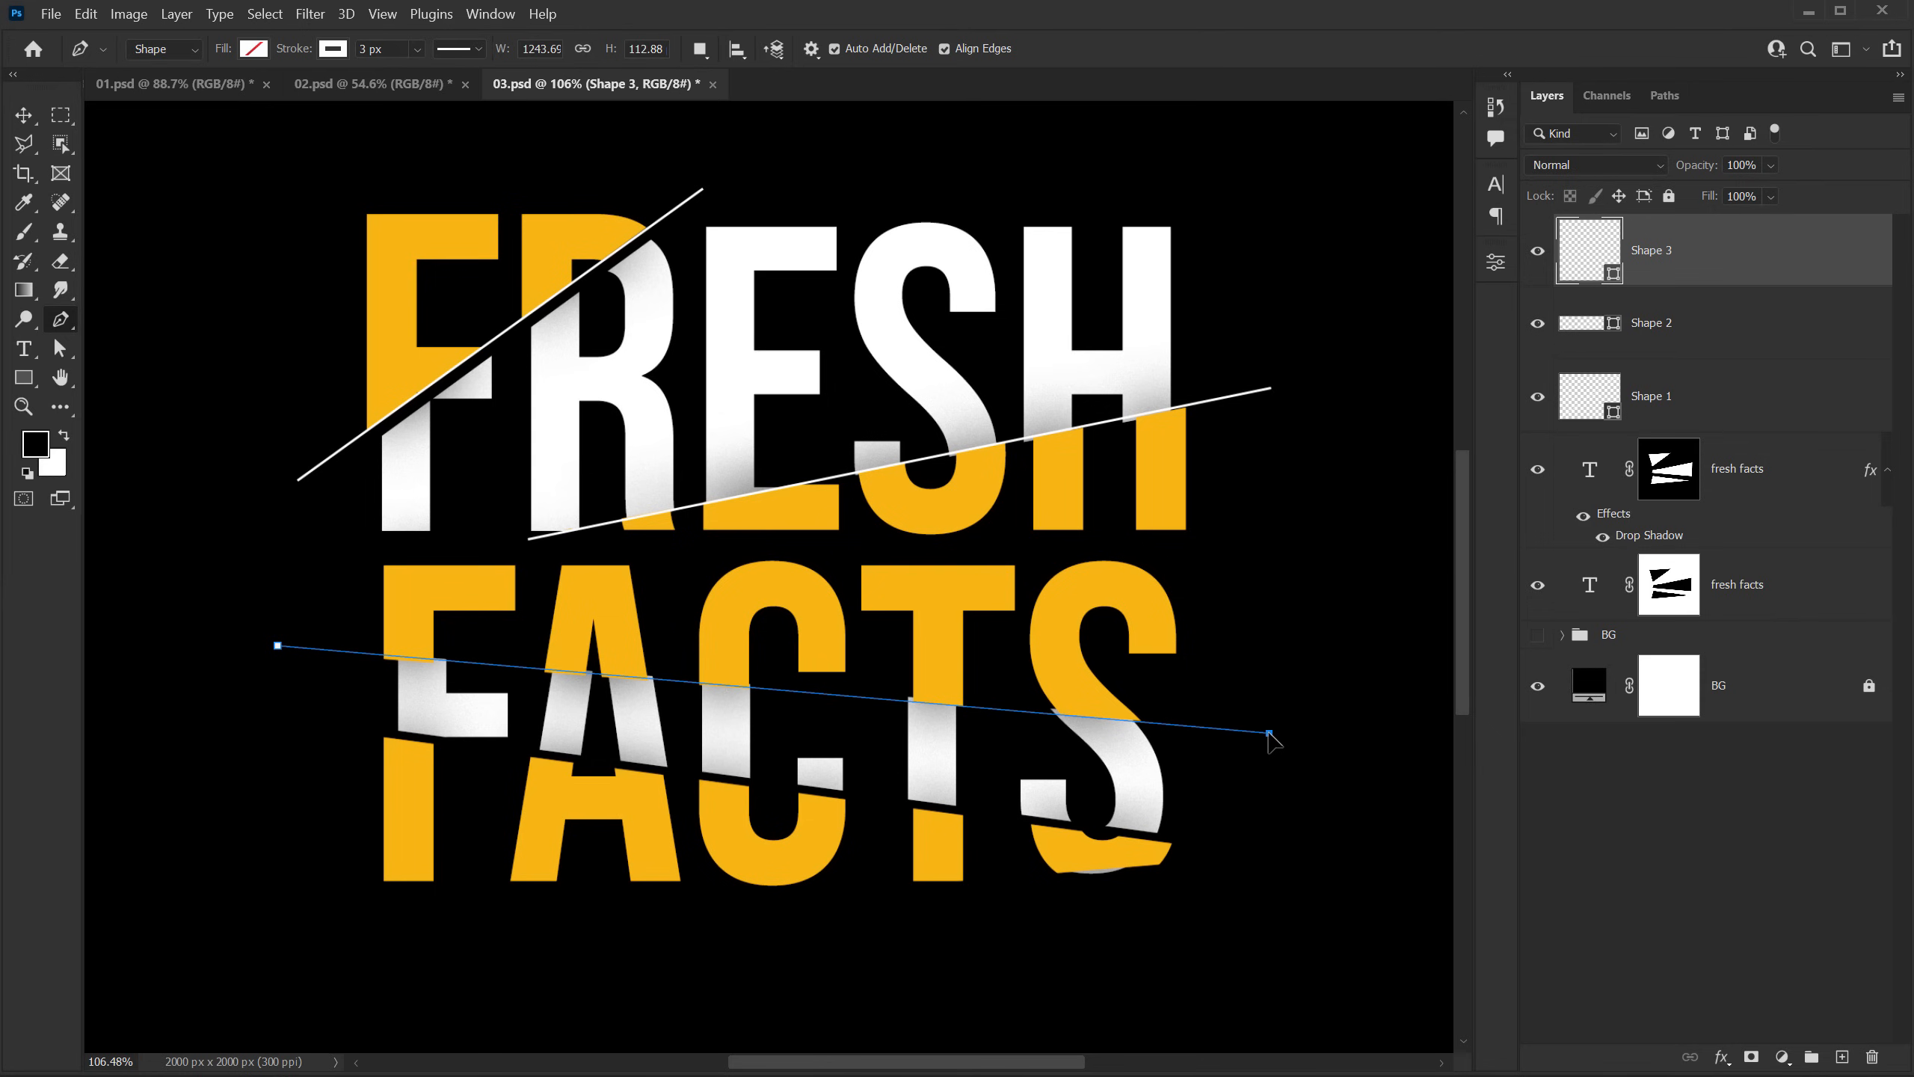
left_click(1268, 732)
scroll(299, 645, "up", 5)
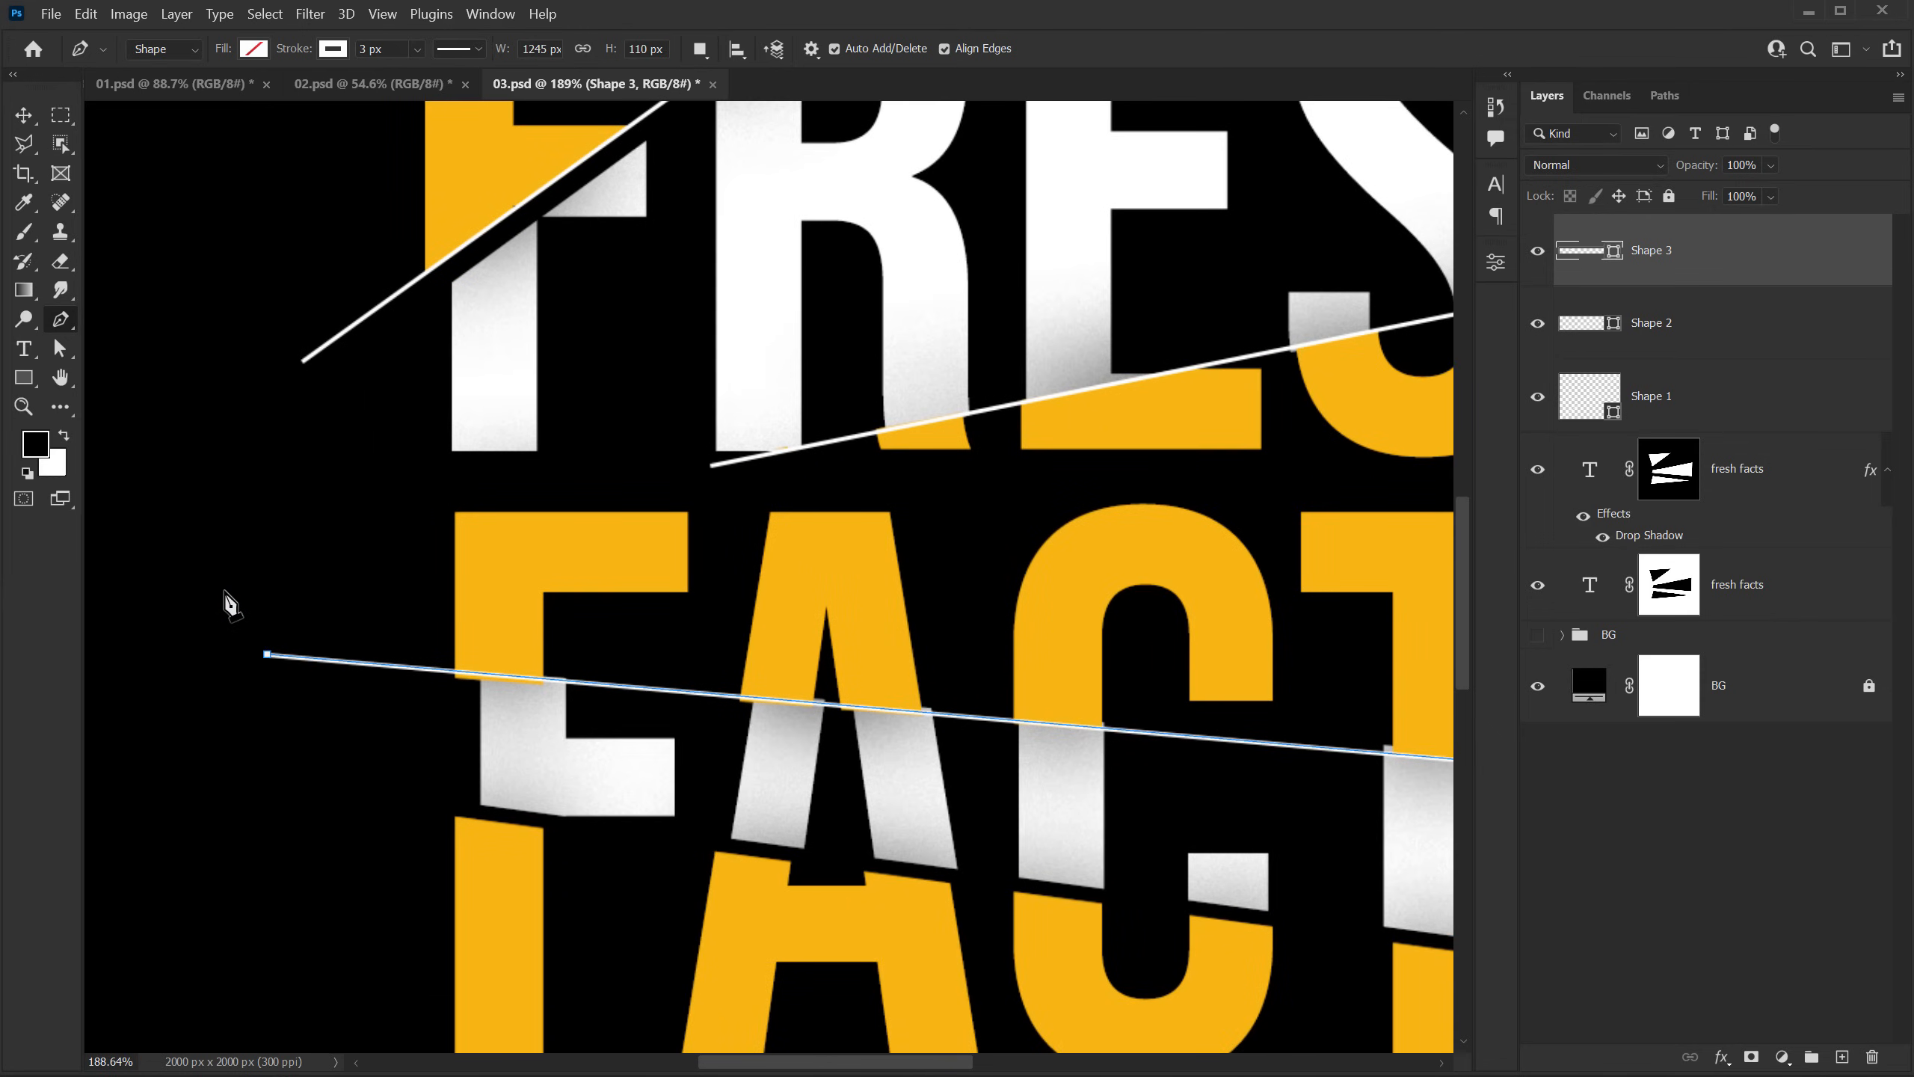
Step: Adjust the starting endpoint of the third line so it follows the upper cut across FACTS, and deselect the shape
key("a")
left_click_drag(270, 667, 270, 660)
scroll(623, 580, "down", 5)
scroll(623, 576, "down", 3)
left_click_drag(922, 640, 862, 656)
left_click(1618, 834)
Step: Draw a fourth white 3 px line along the lower cut across FACTS, about 1307 × 194 px
scroll(891, 752, "up", 3)
scroll(756, 603, "up", 2)
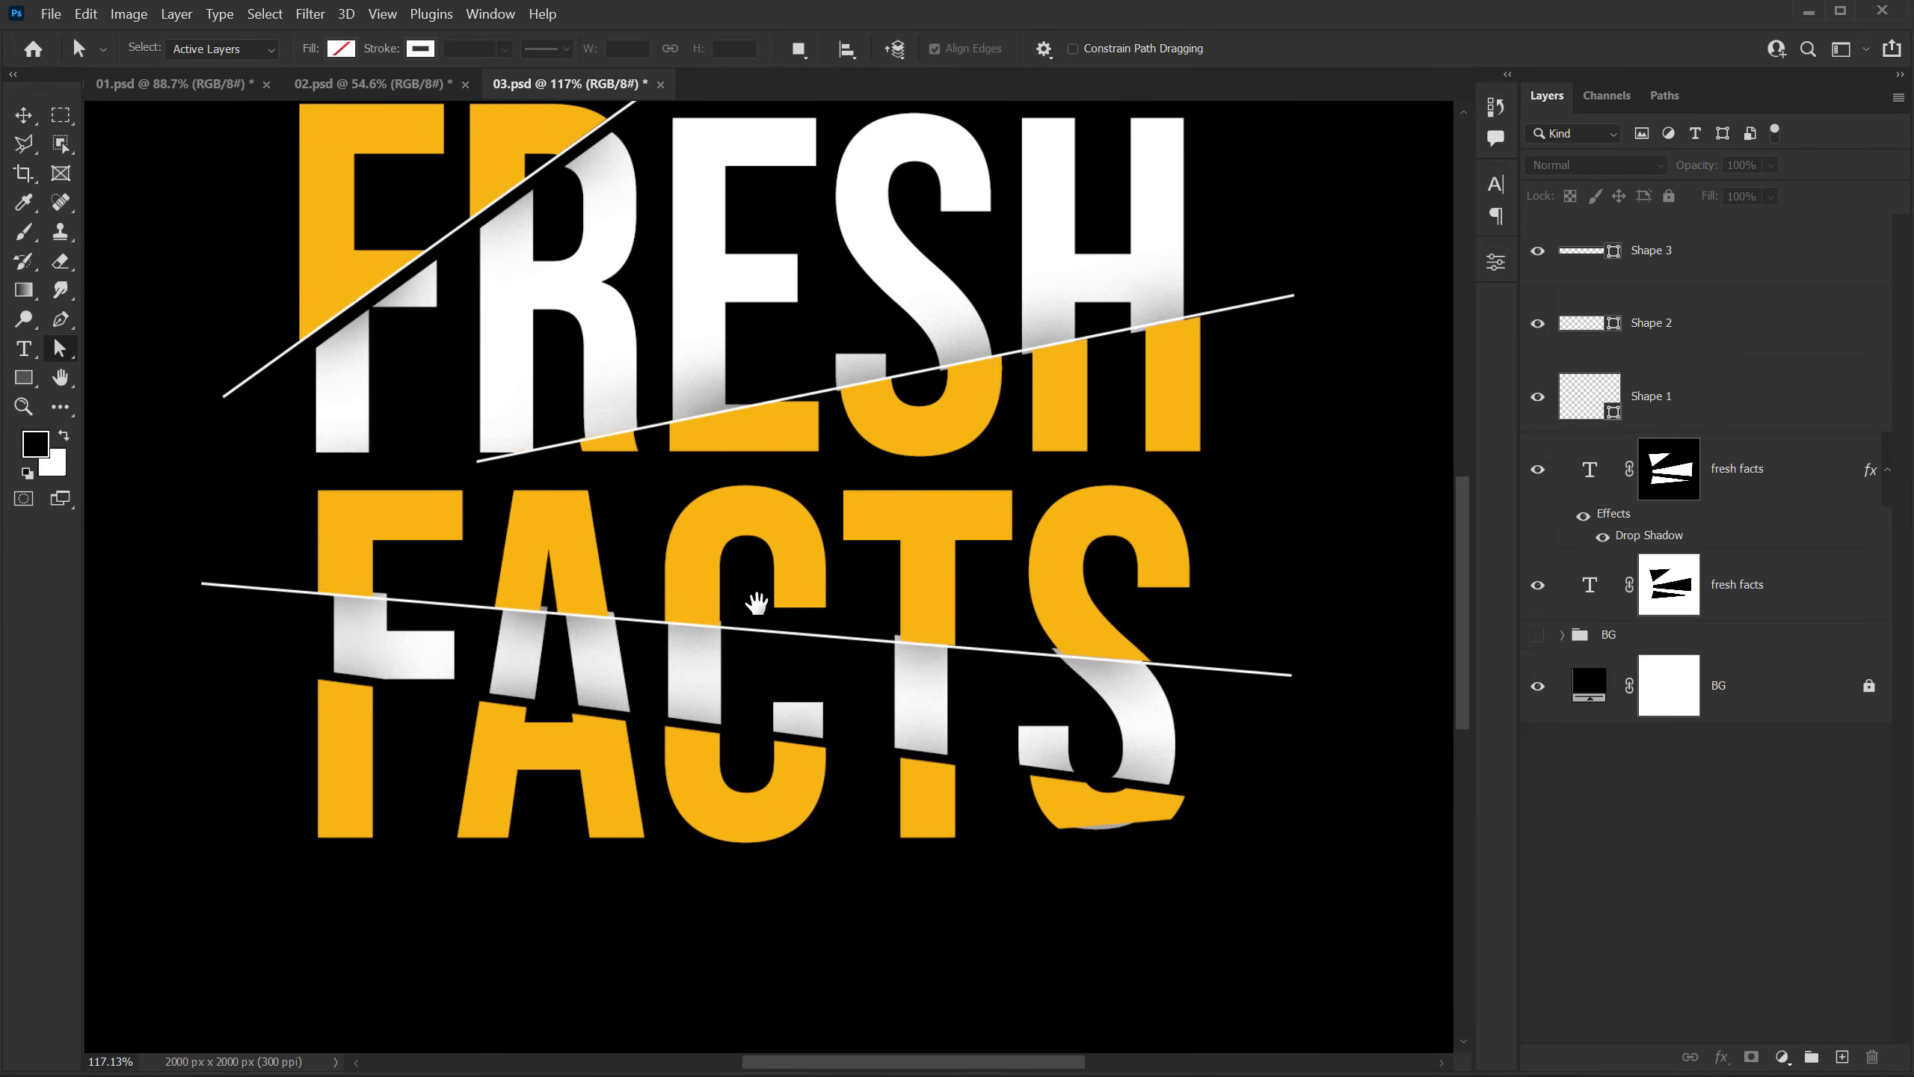
left_click(61, 319)
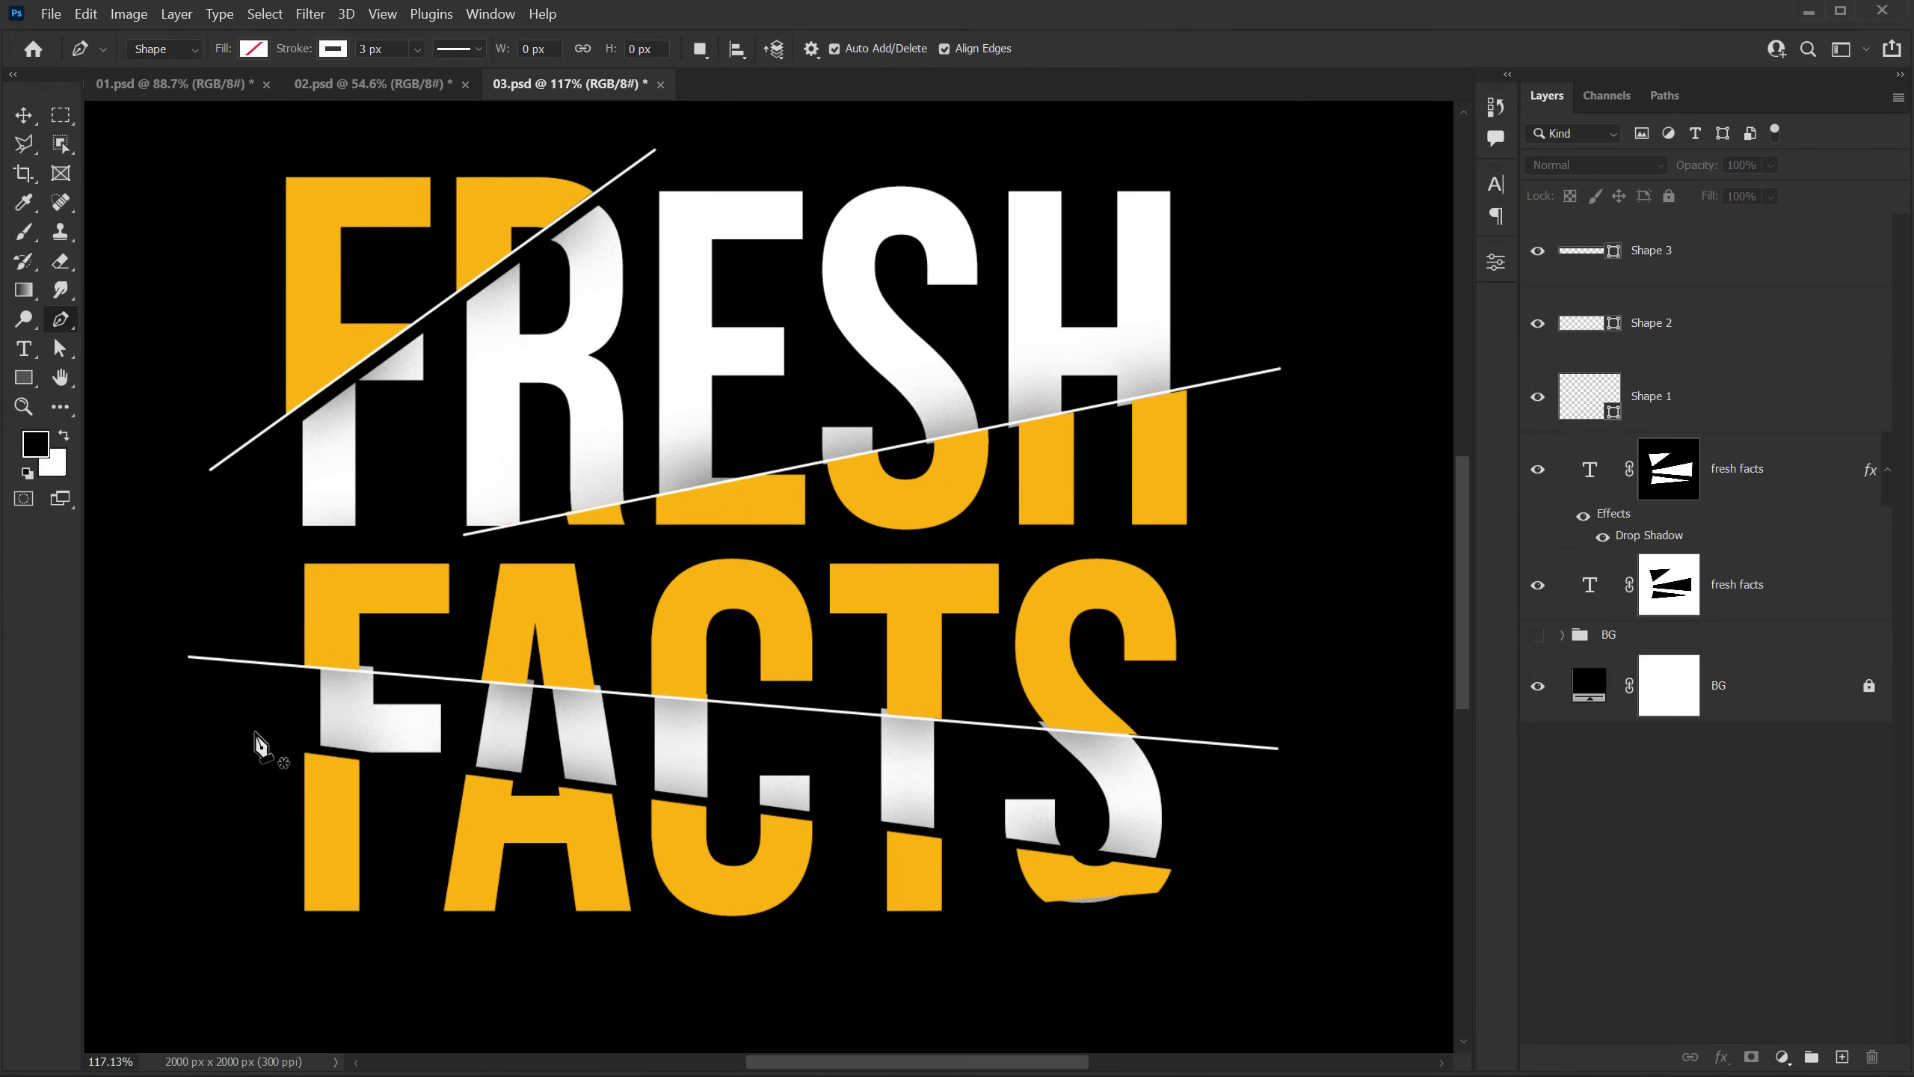
left_click(190, 724)
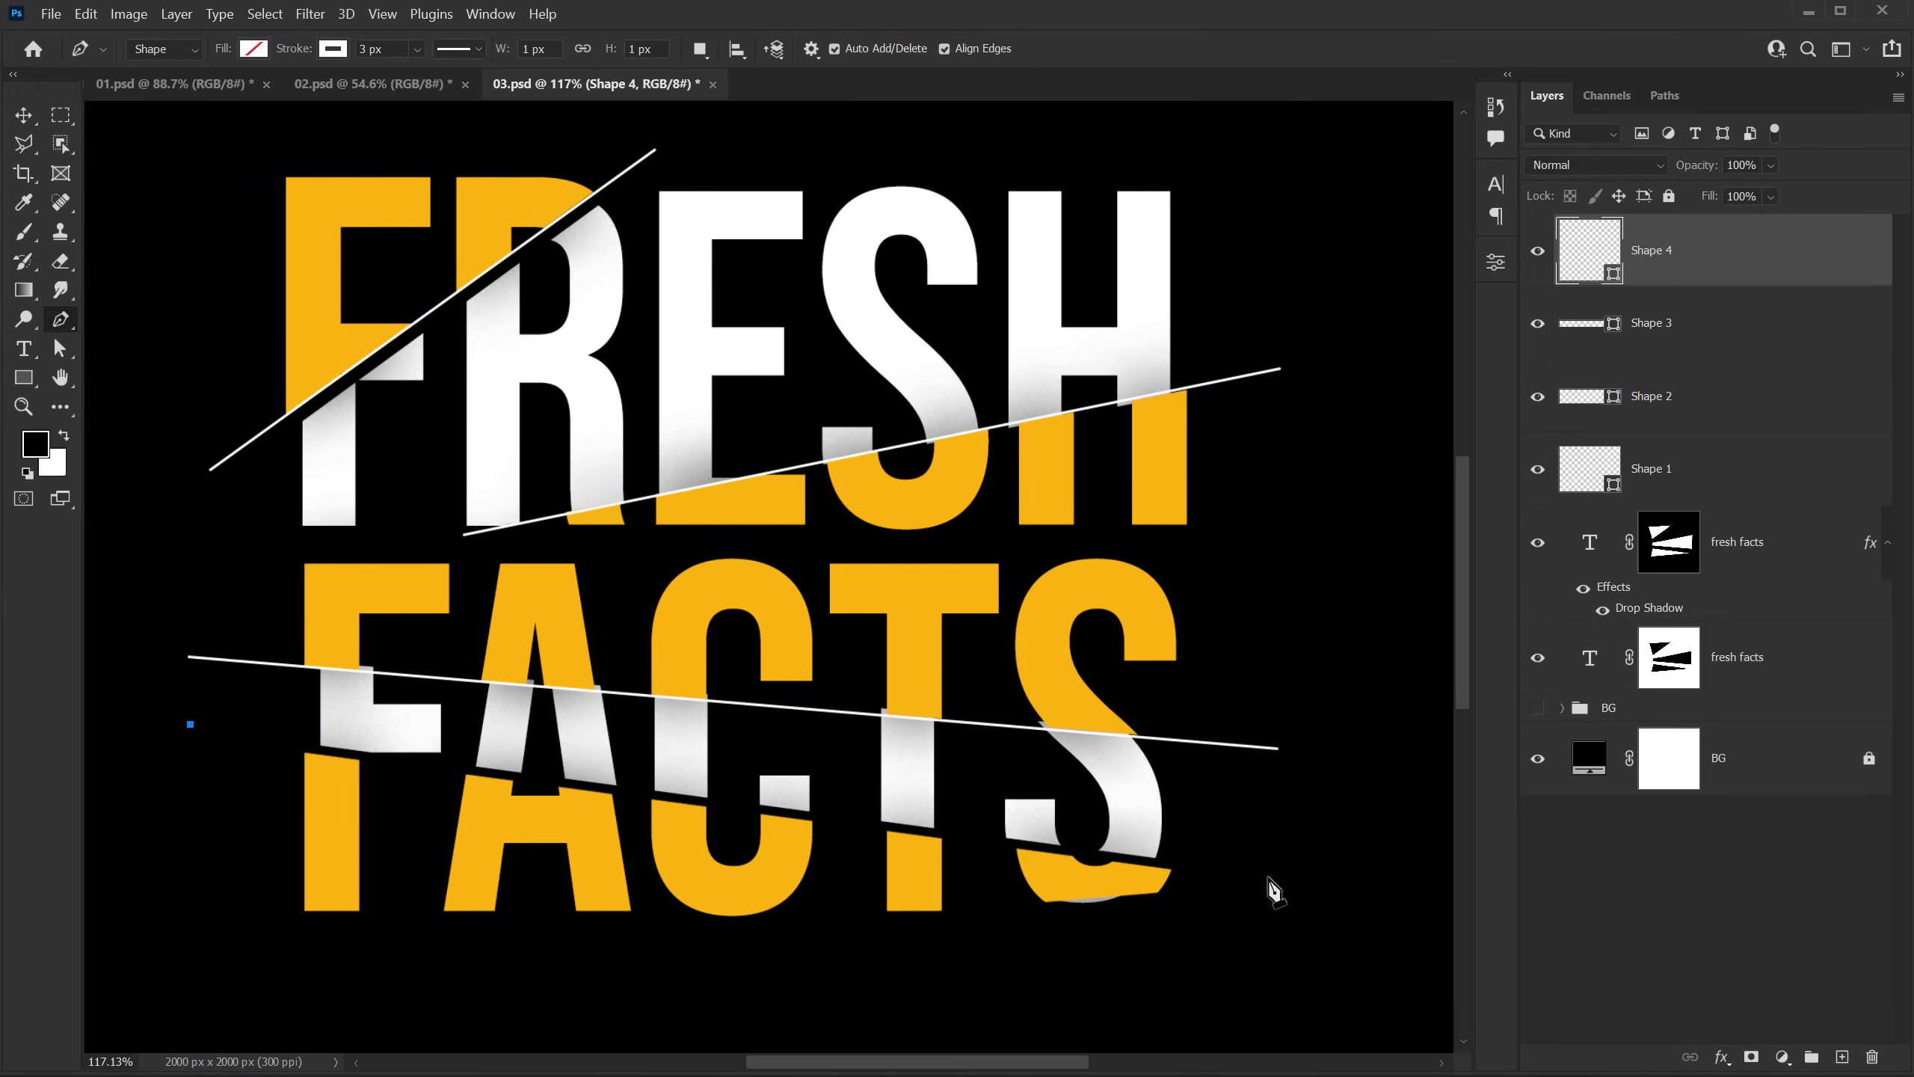
left_click(1267, 885)
left_click_drag(1267, 884, 1336, 893)
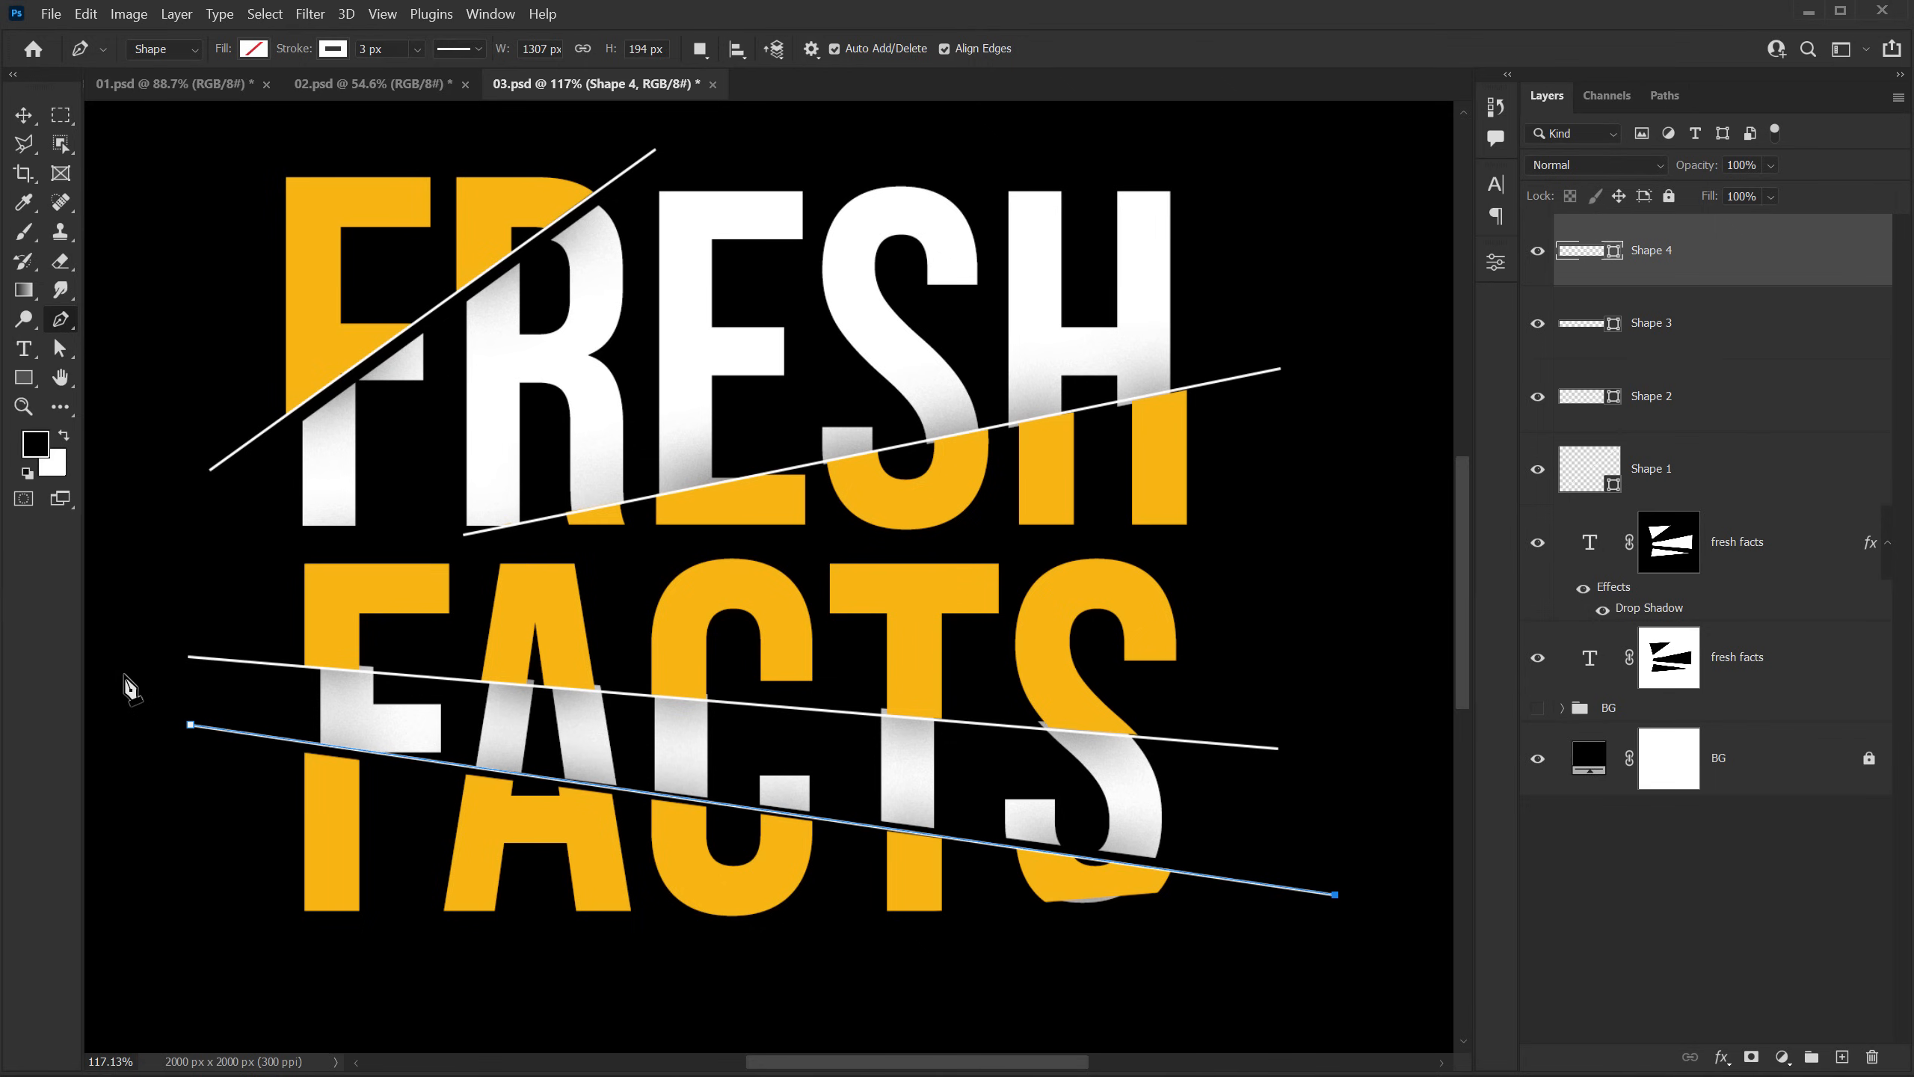
Step: Lower the starting endpoint of the fourth line to follow the lower cut edge of FACTS, and deselect the shape
key("a")
left_click_drag(151, 711, 189, 735)
left_click(1671, 931)
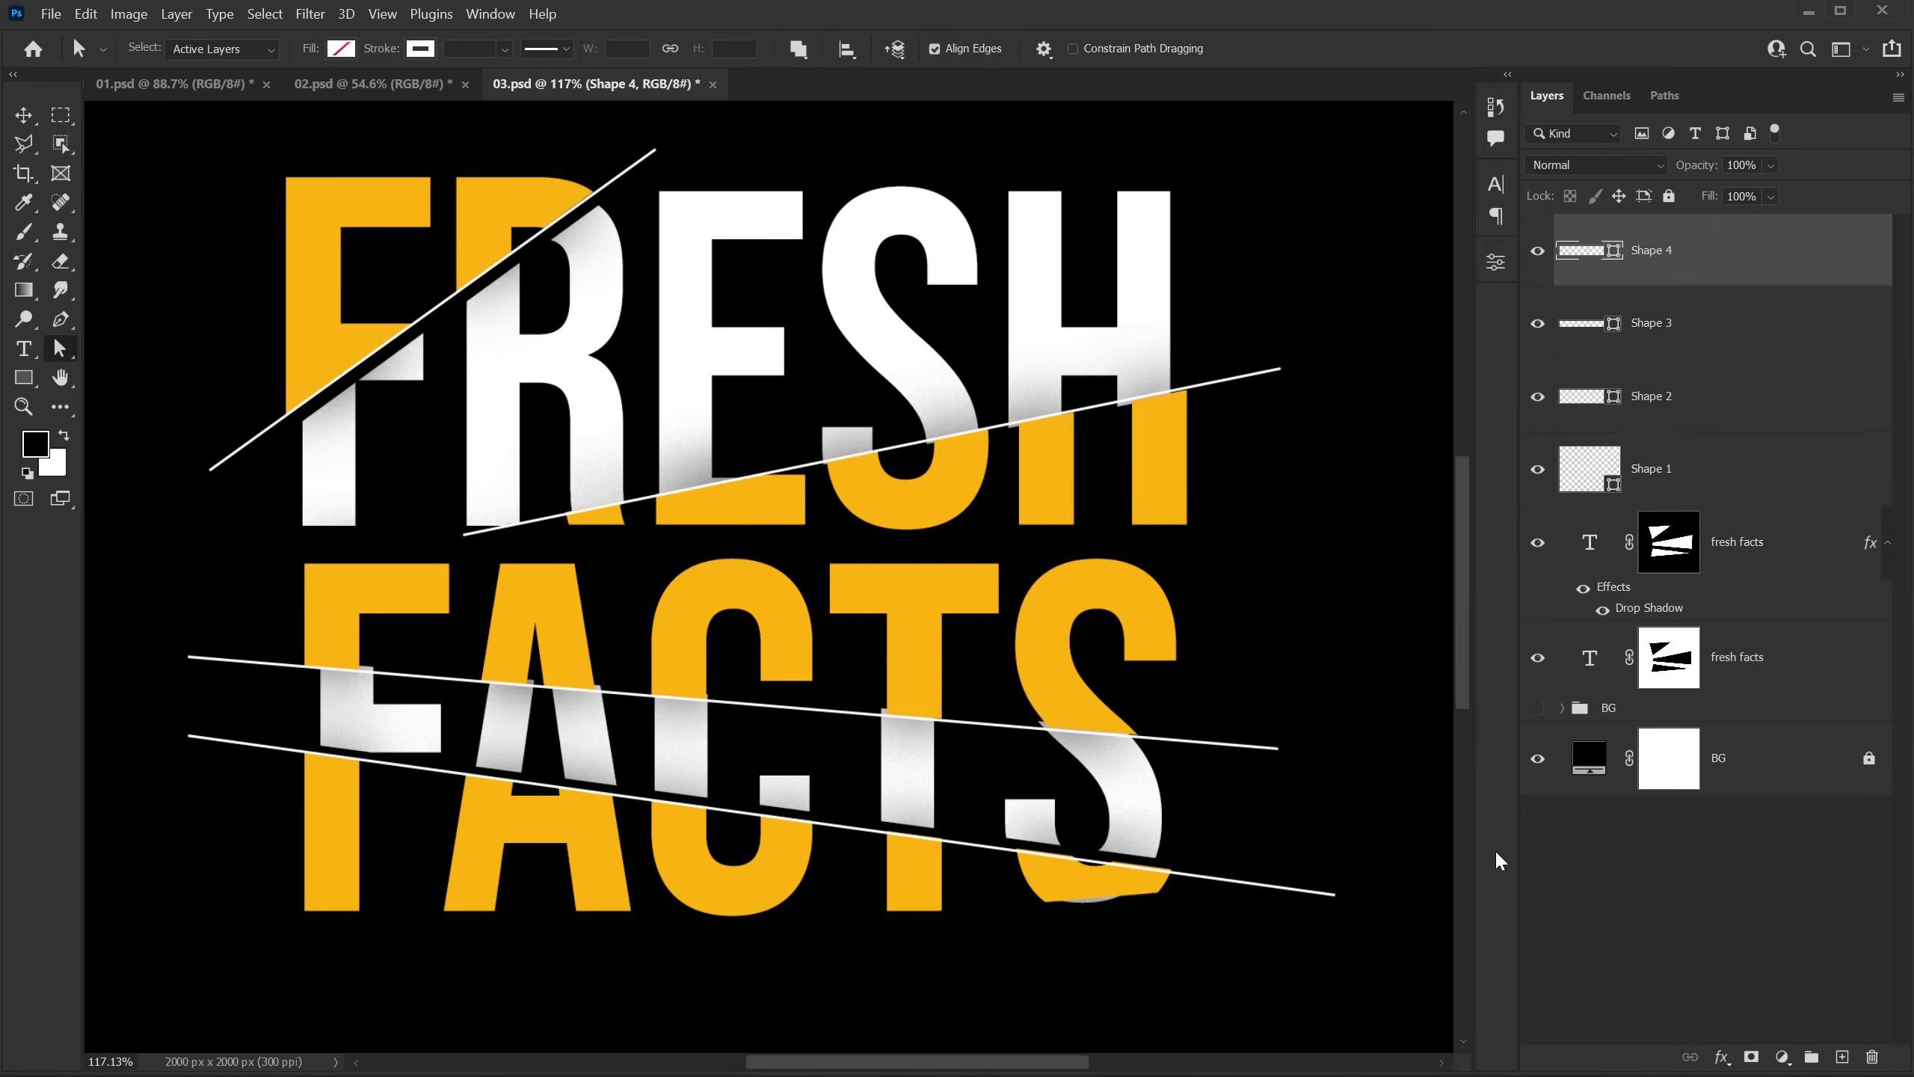
Step: Show the BG group to bring back the textured background behind the text, and switch to the Move tool
scroll(743, 527, "down", 3)
scroll(842, 522, "down", 2)
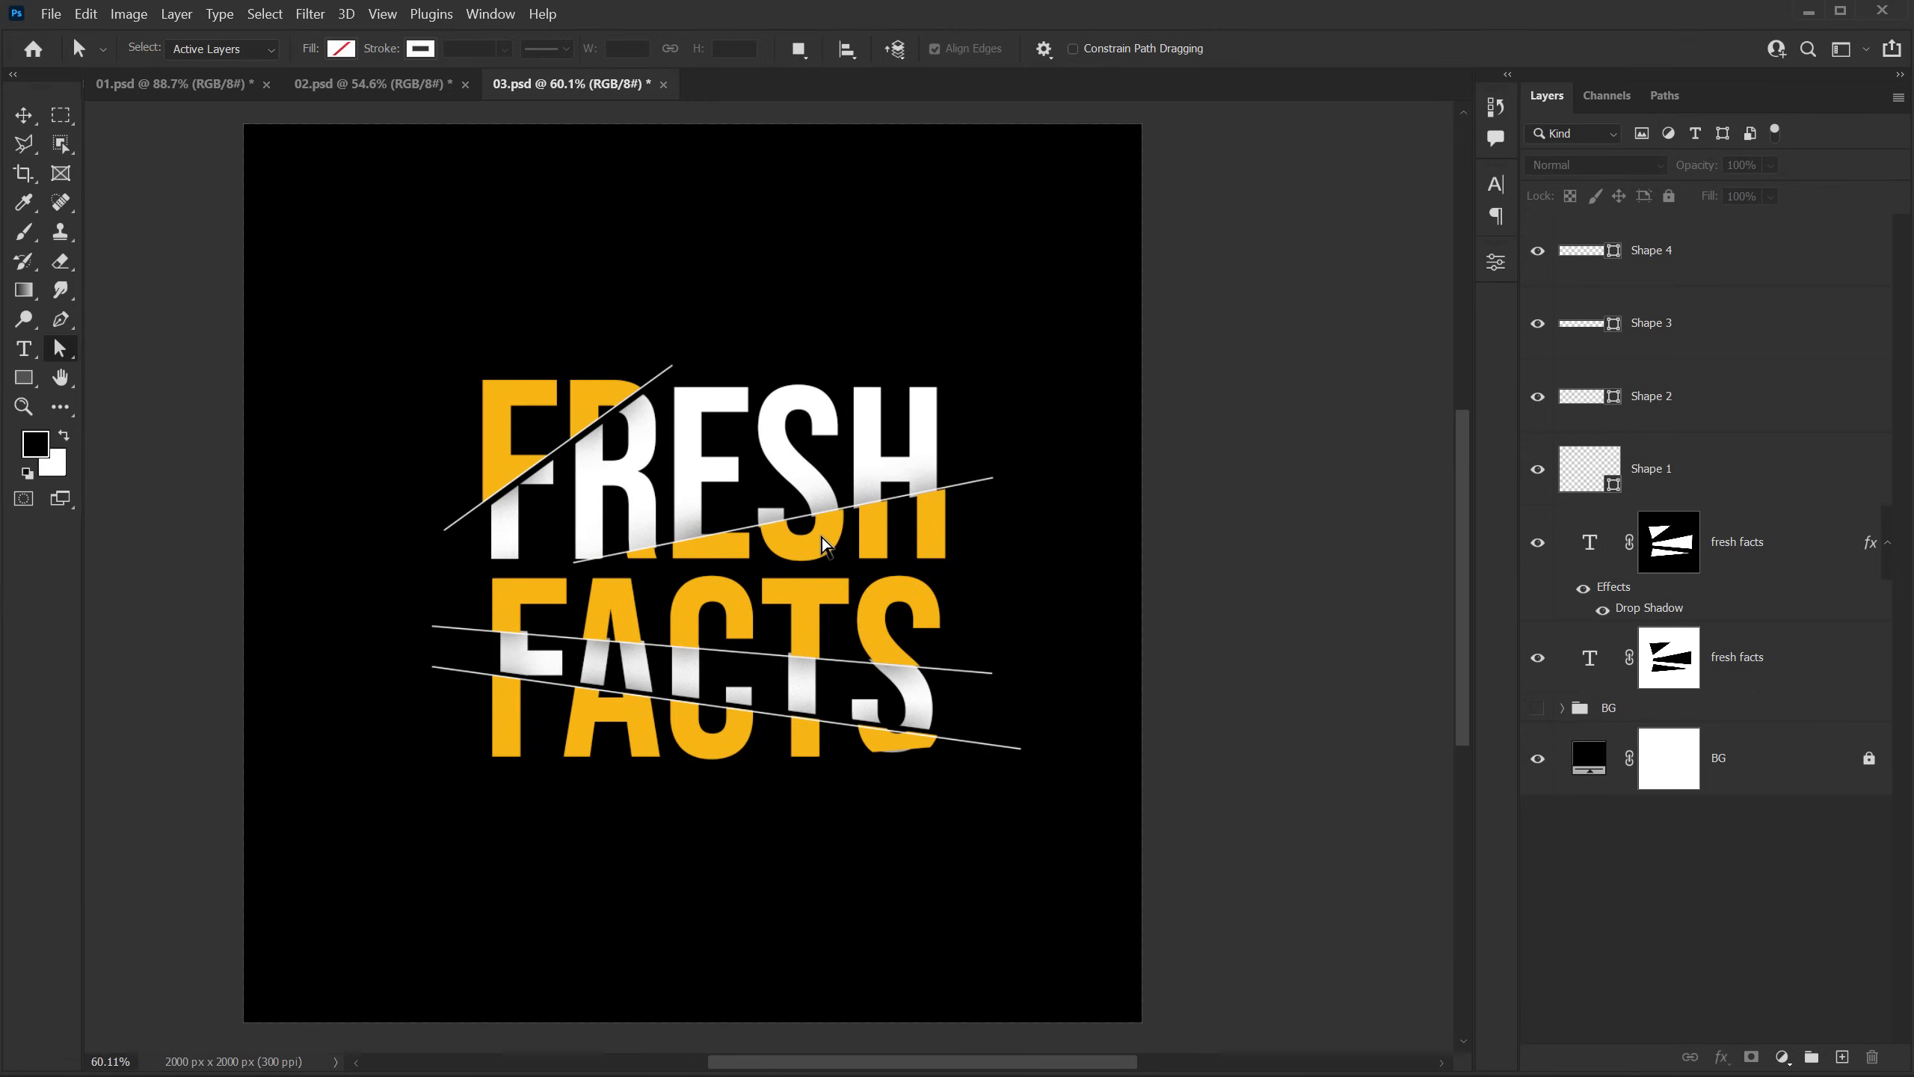
left_click_drag(775, 539, 808, 541)
left_click(1538, 708)
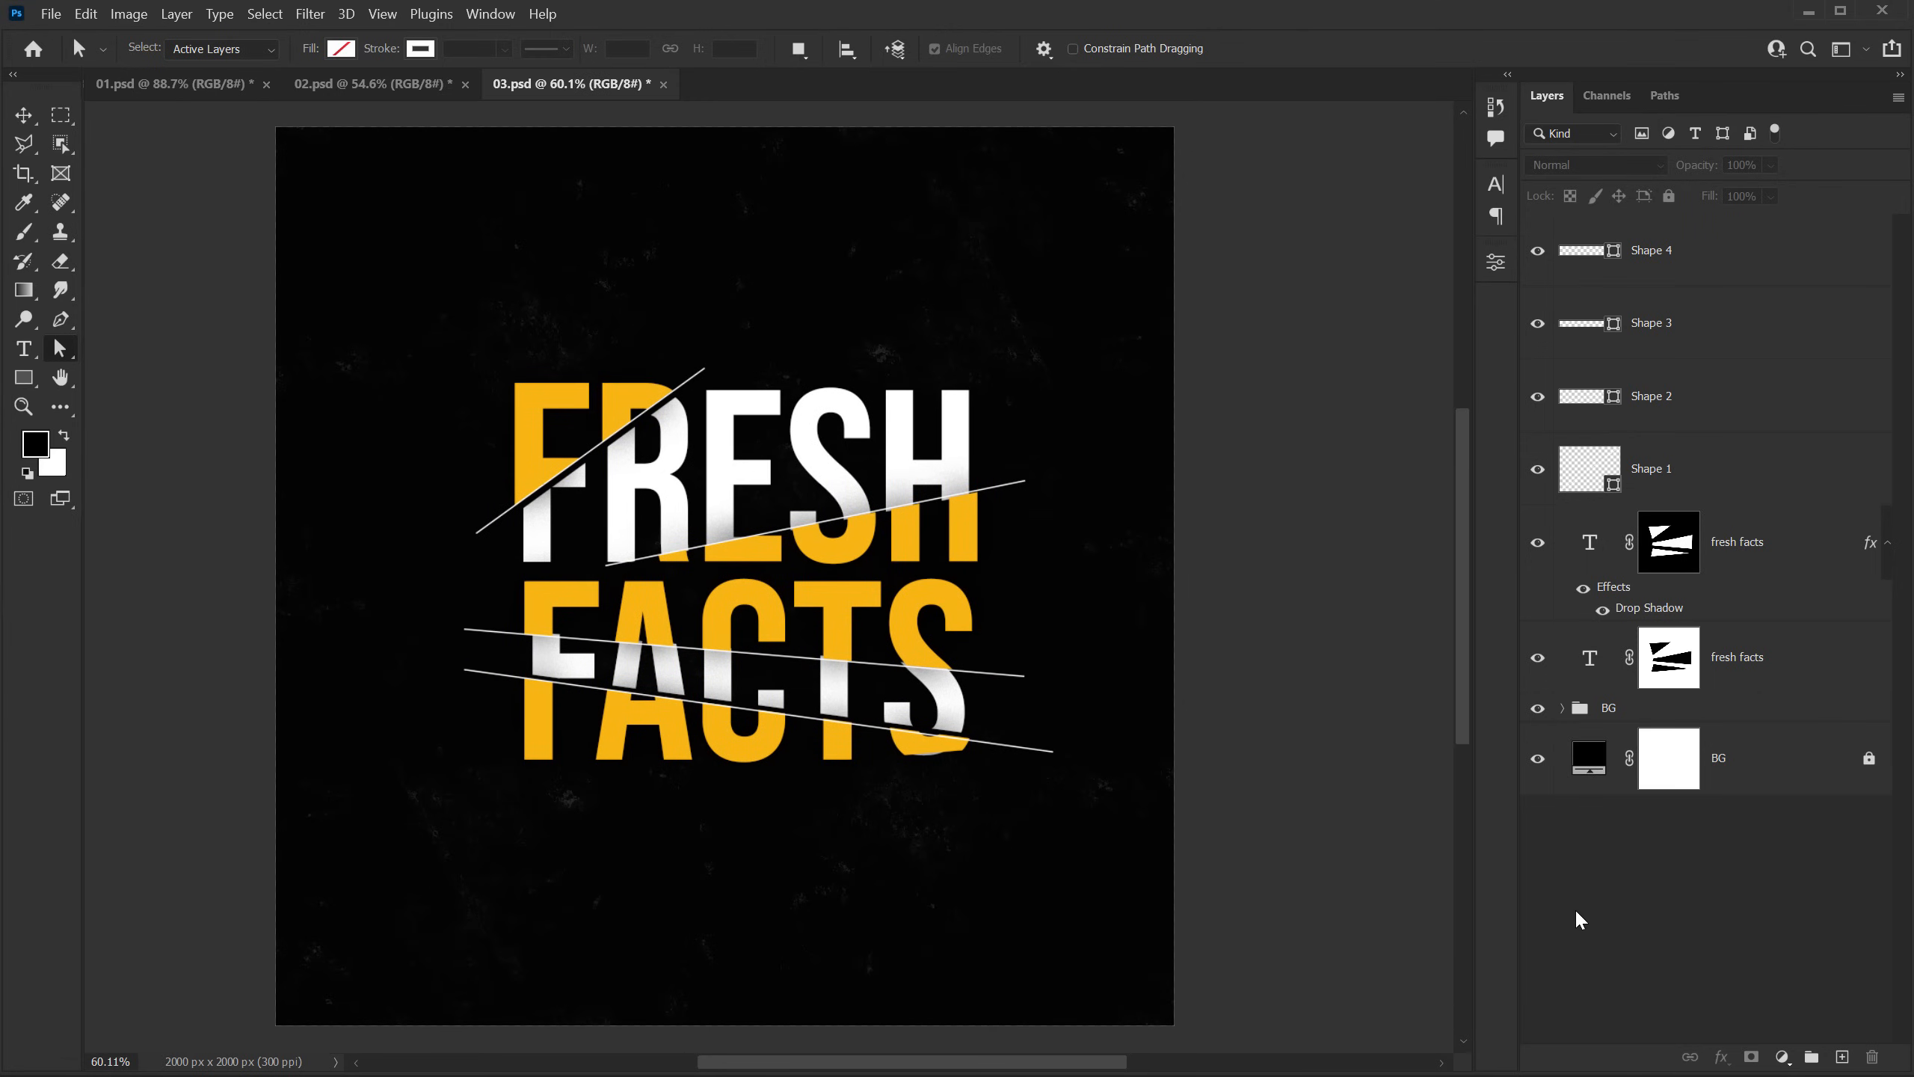
left_click(35, 119)
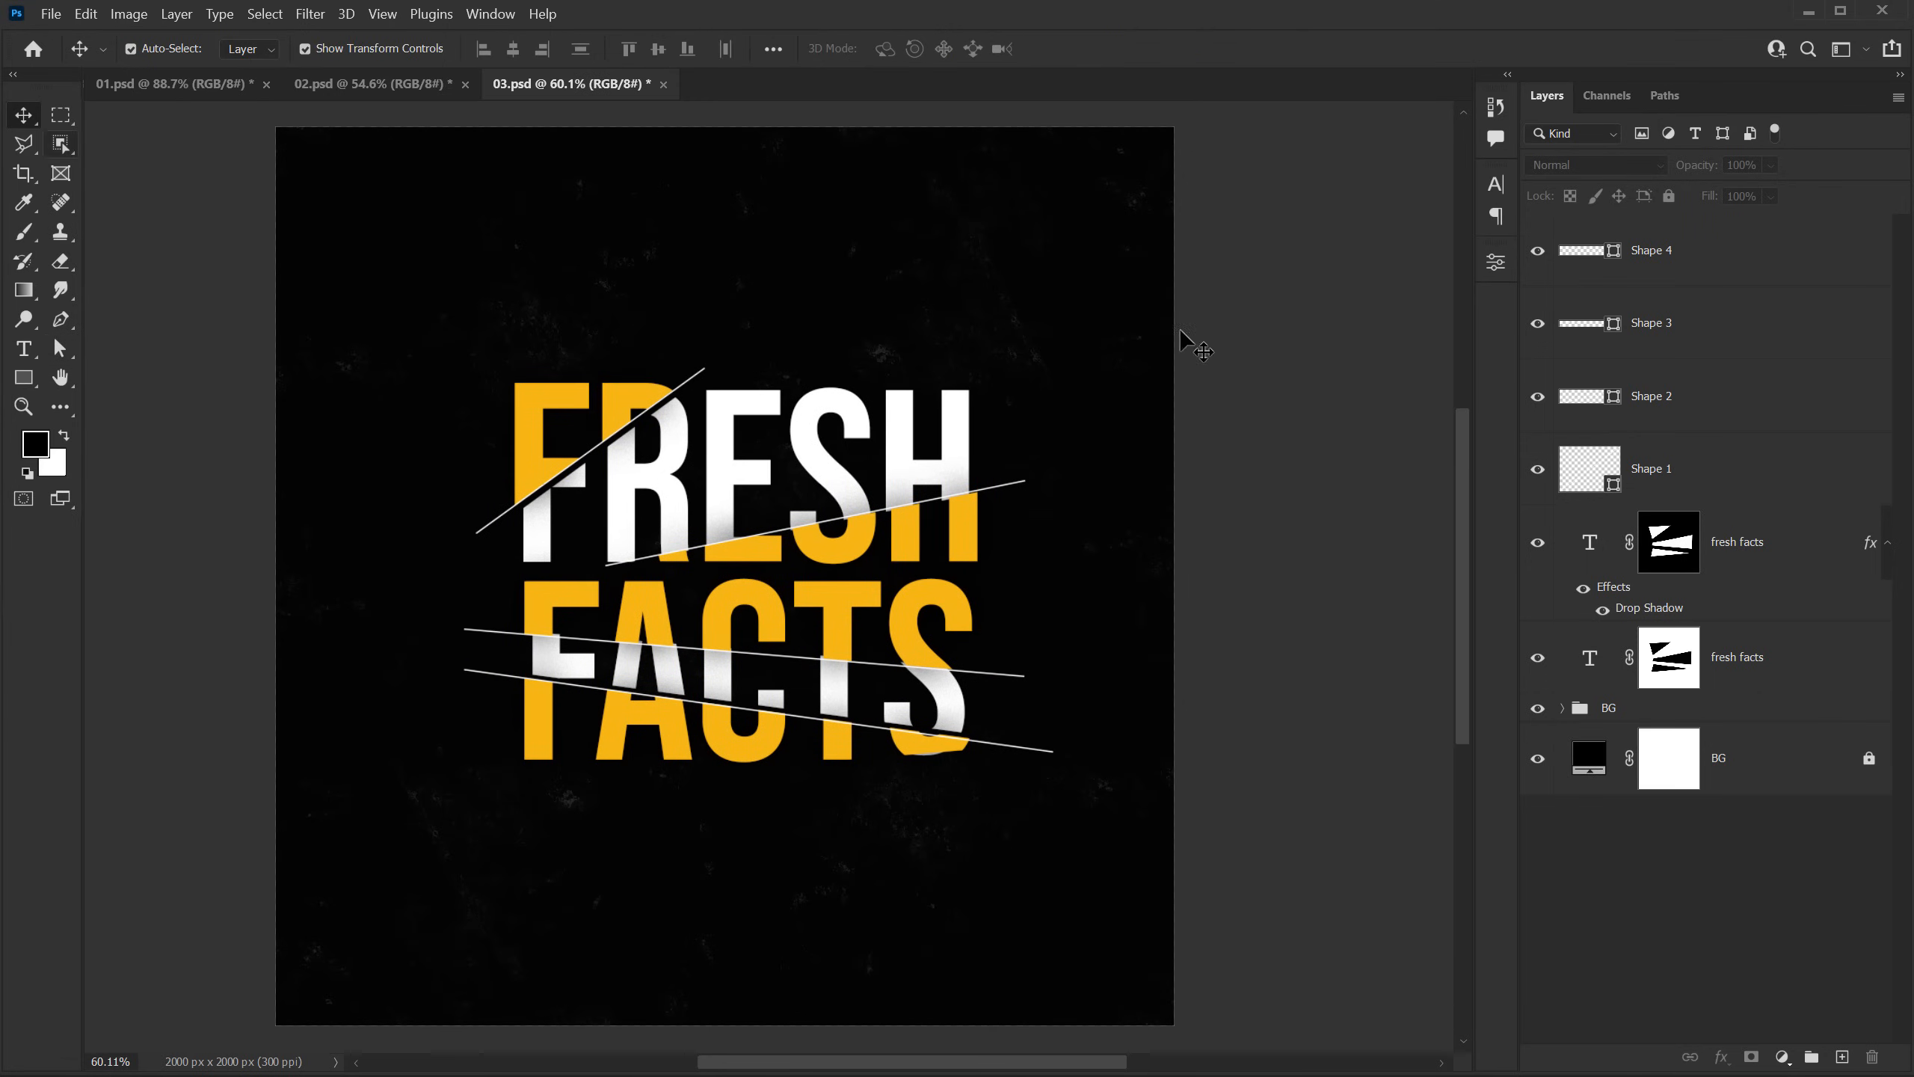